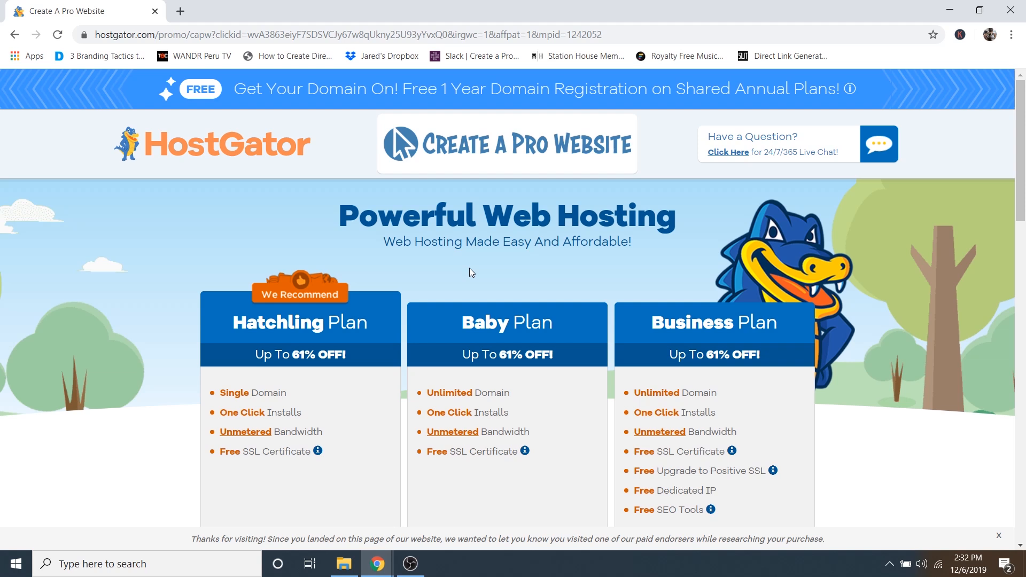
- Choose Buy Now! on the Hatchling Plan to begin checkout
scroll(496, 290, "down", 3)
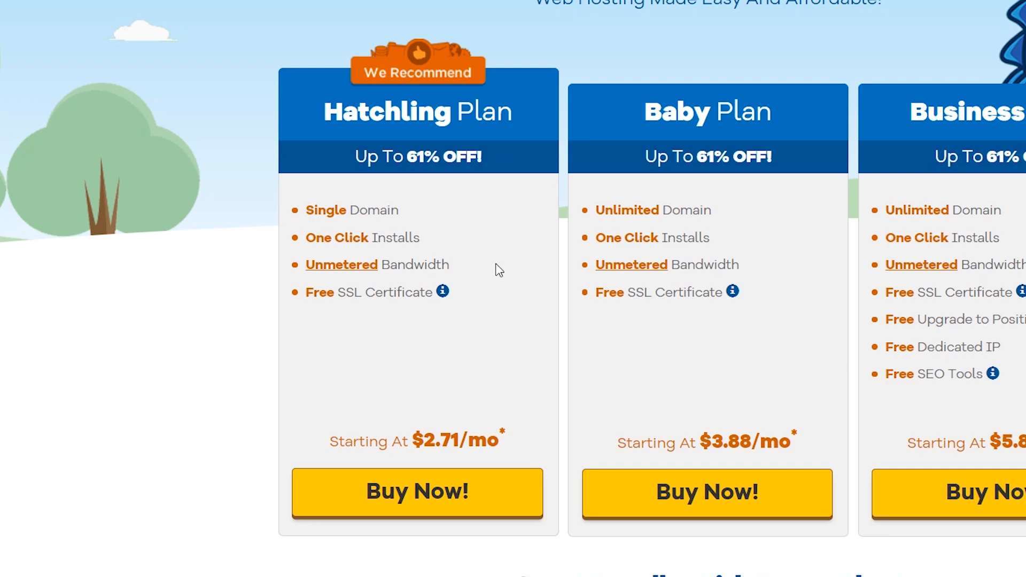
left_click(407, 504)
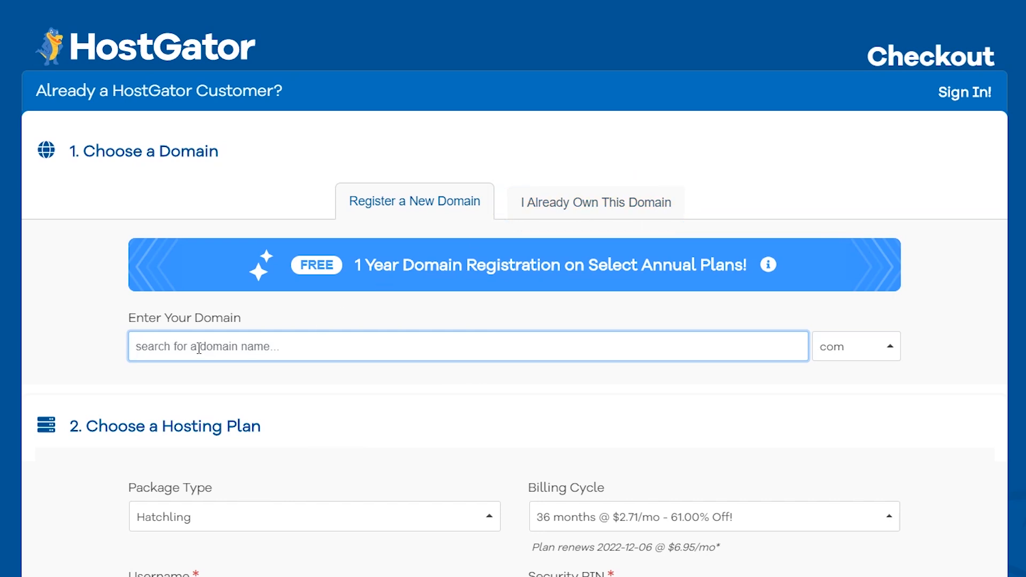
- Check whether the domain dmphoto.com is available
type("dmphoto")
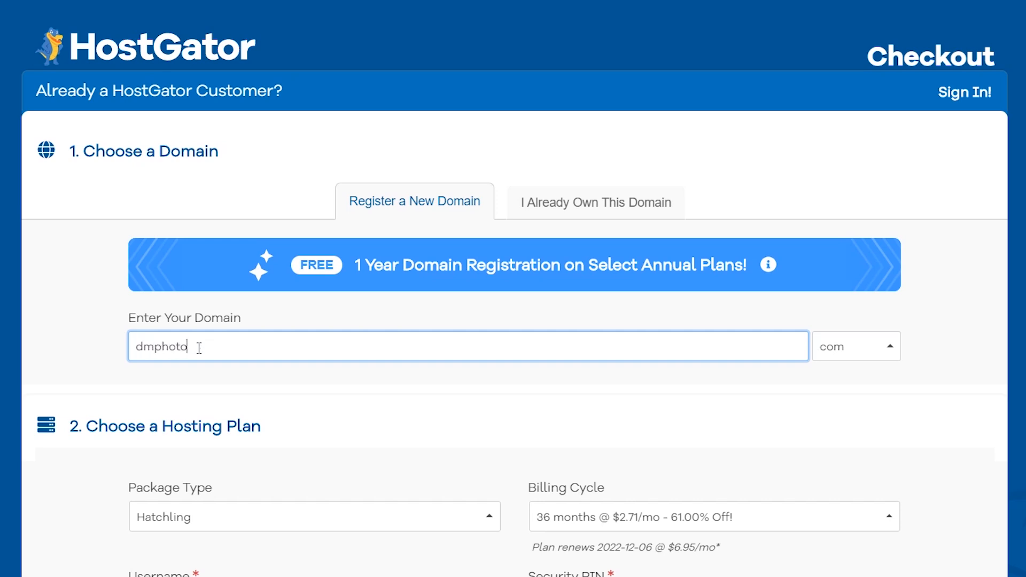
key("Tab")
type("com")
key("Return")
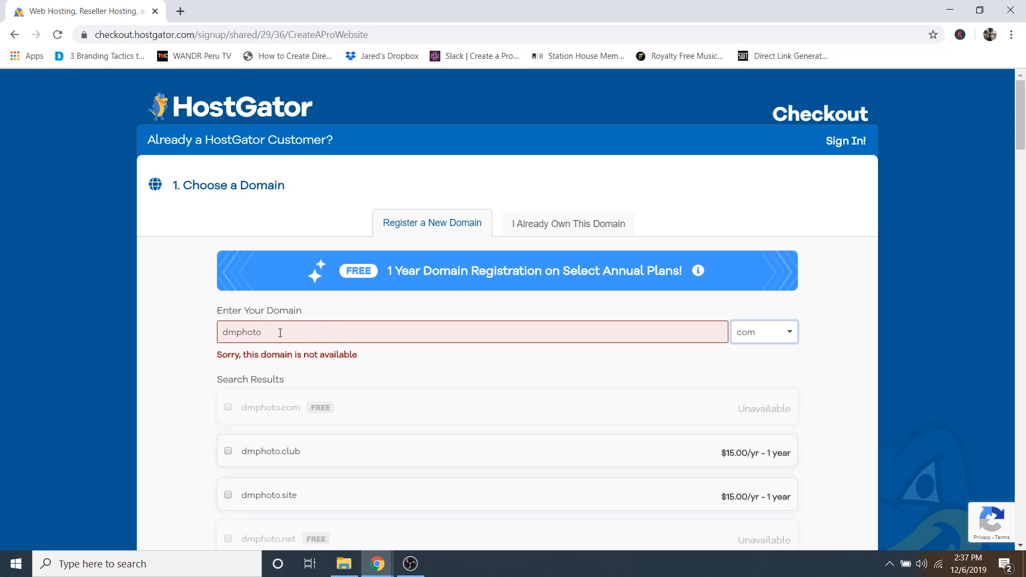
- Replace the taken name with the owner's full name plus 'photo' as a .com and search again
left_click(280, 333)
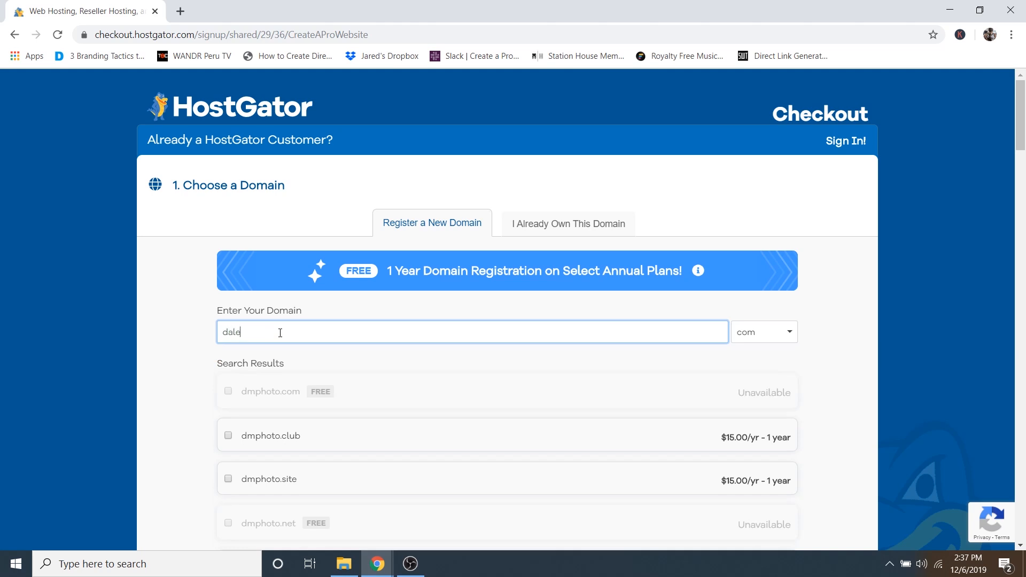
key("Tab")
type("com")
key("Return")
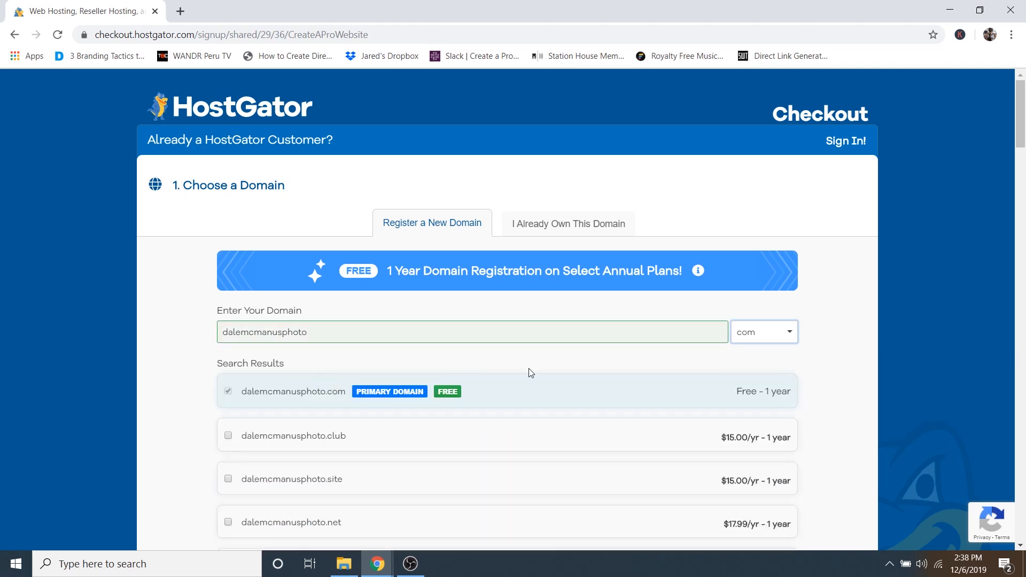
scroll(342, 383, "down", 8)
scroll(345, 381, "down", 3)
scroll(348, 381, "up", 4)
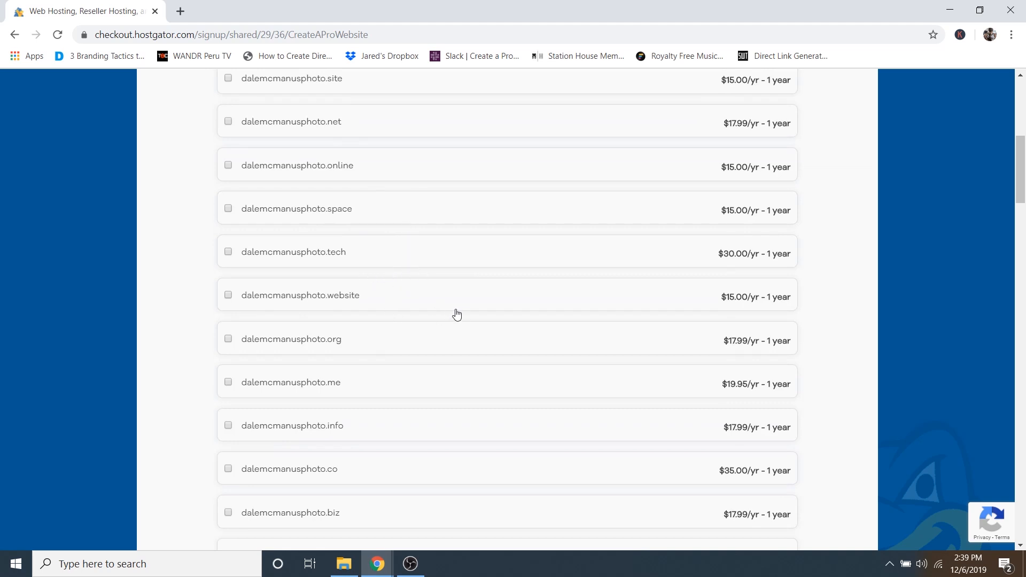
scroll(453, 312, "up", 5)
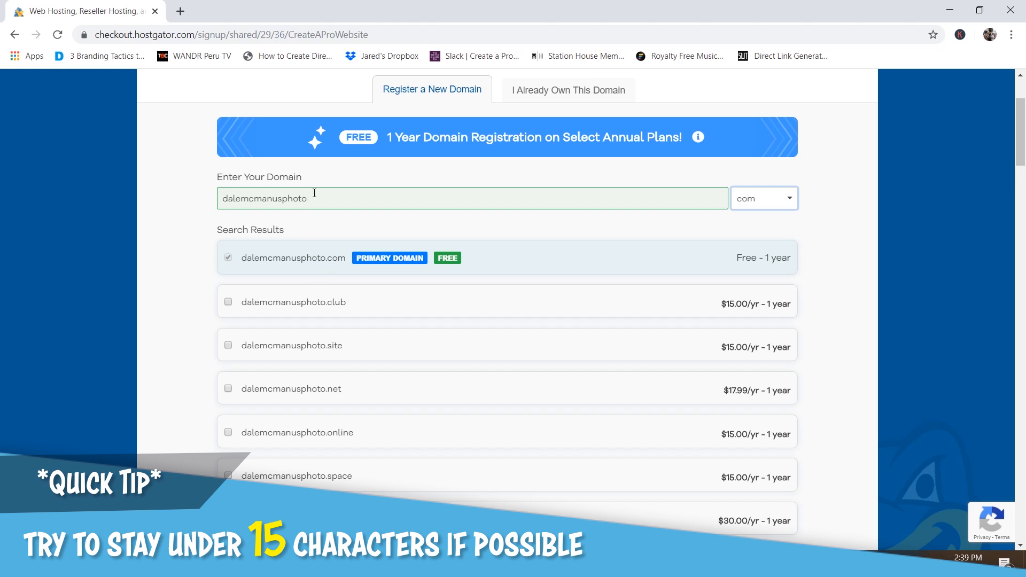
scroll(388, 327, "down", 2)
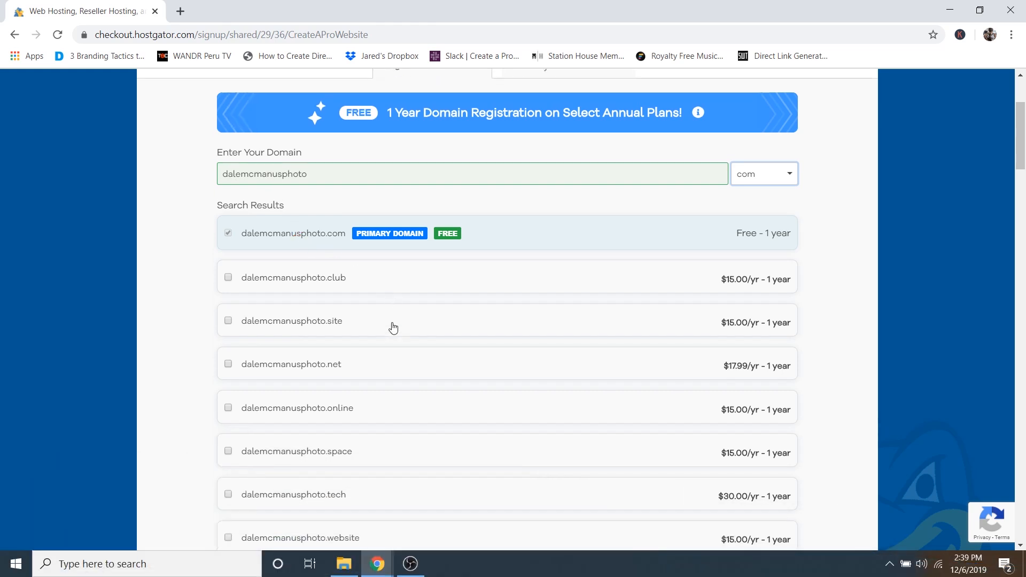
scroll(387, 327, "down", 10)
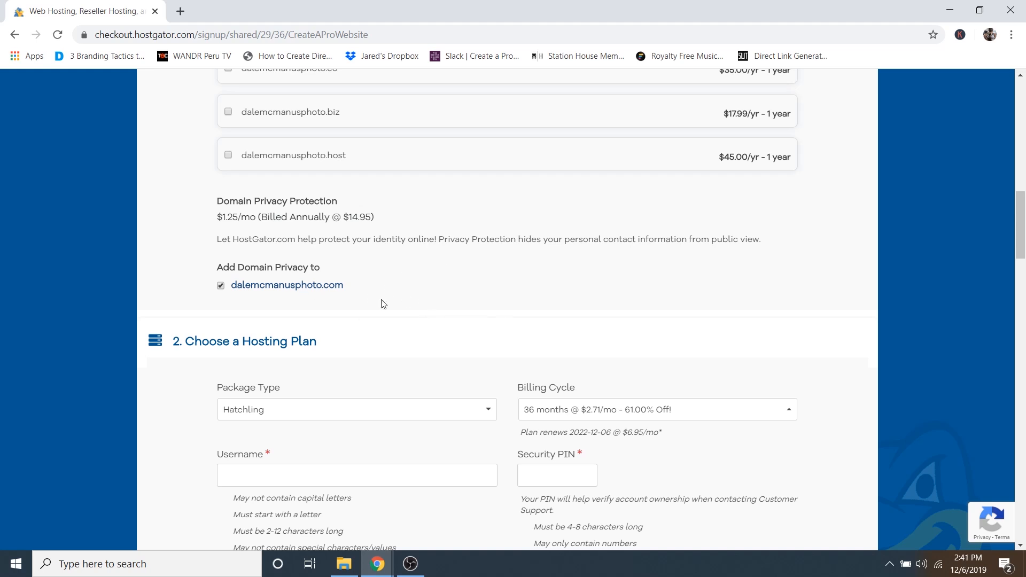
- Leave the package on Hatchling and set the billing cycle to 1 month @ $7.66/mo
scroll(481, 291, "down", 4)
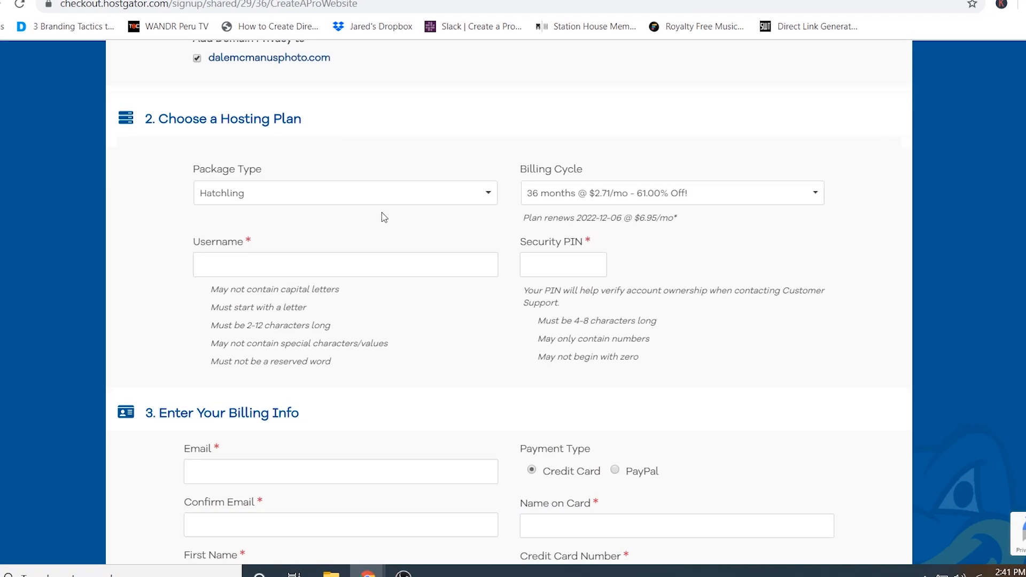
left_click(277, 201)
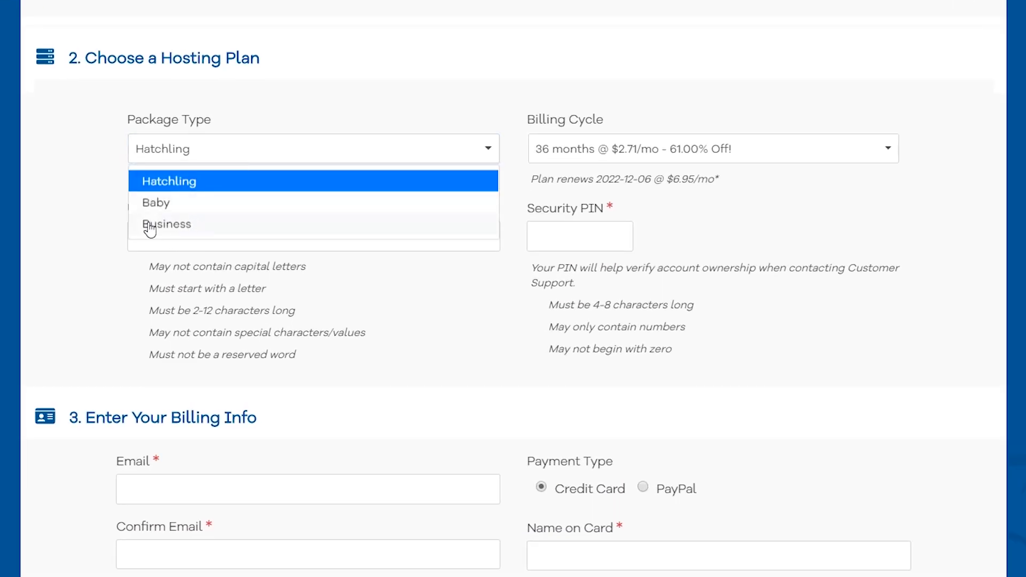
left_click(111, 199)
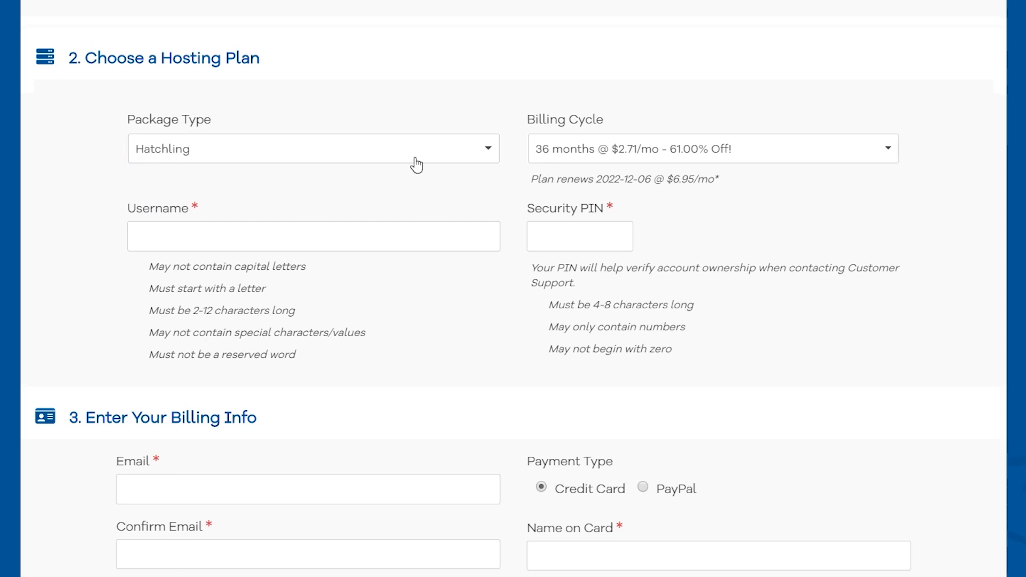
left_click(590, 154)
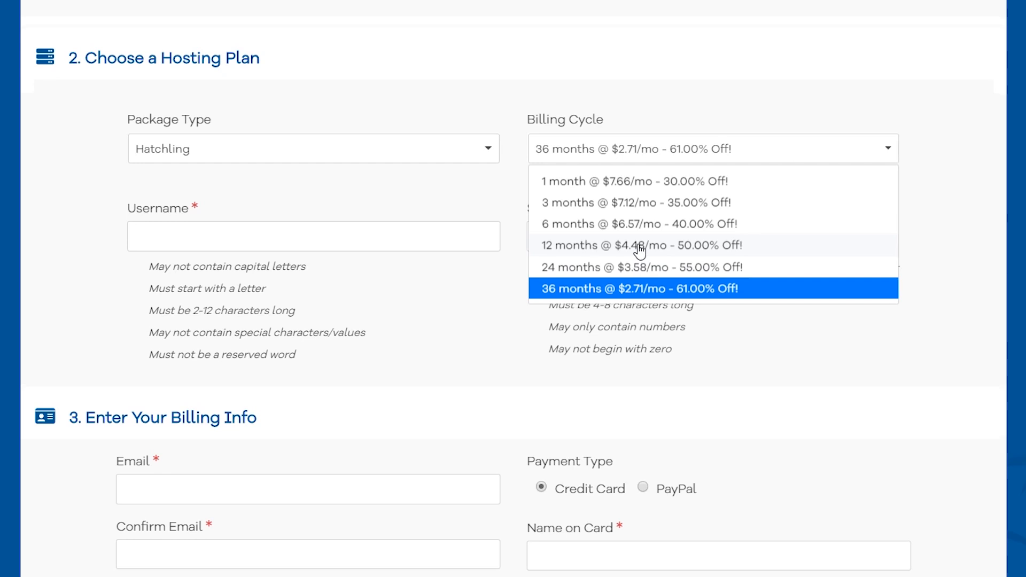
left_click(634, 181)
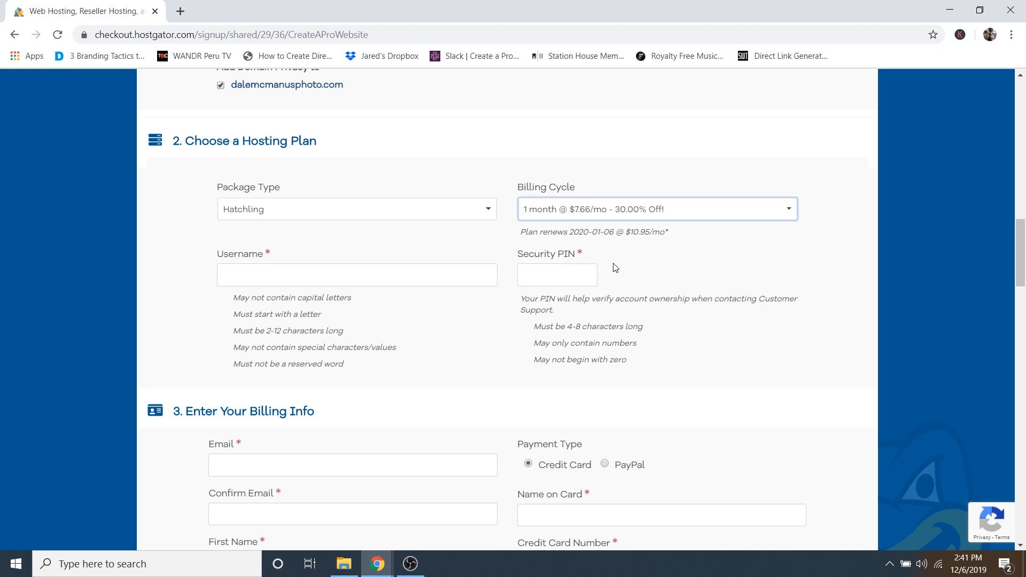
left_click(587, 216)
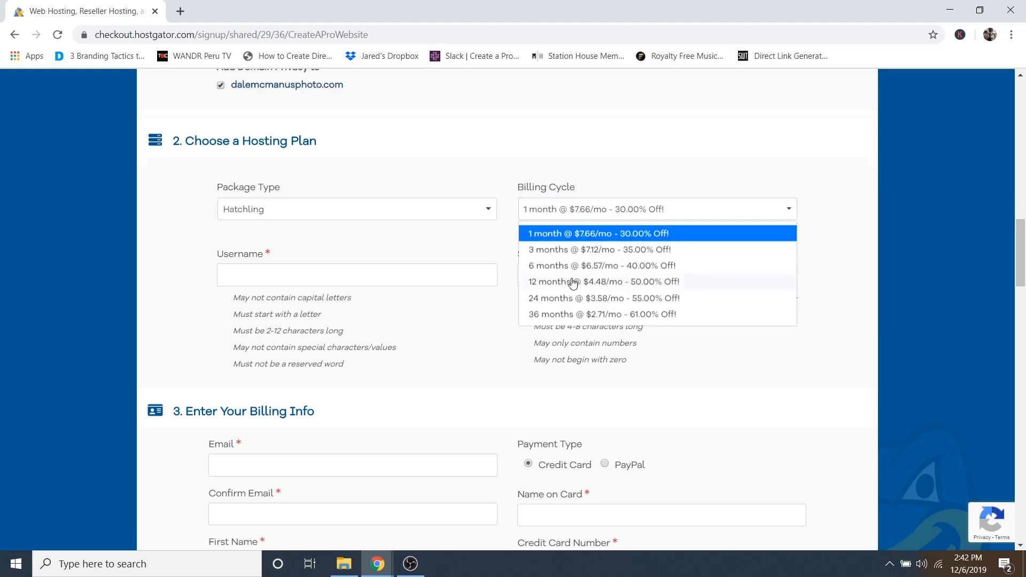
left_click(489, 246)
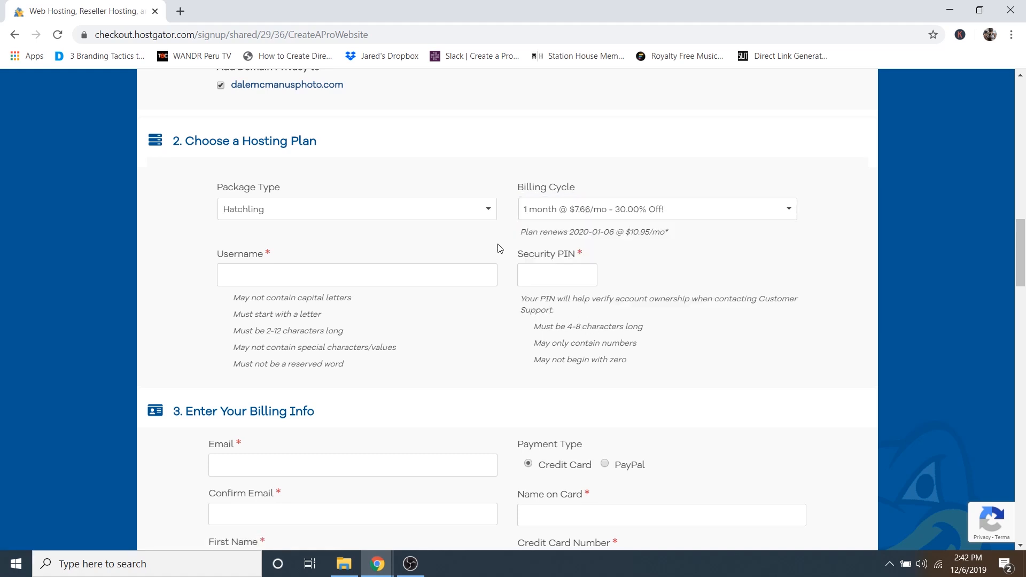
- Enter the owner's username in Username and a 4-digit code in Security PIN
left_click(259, 276)
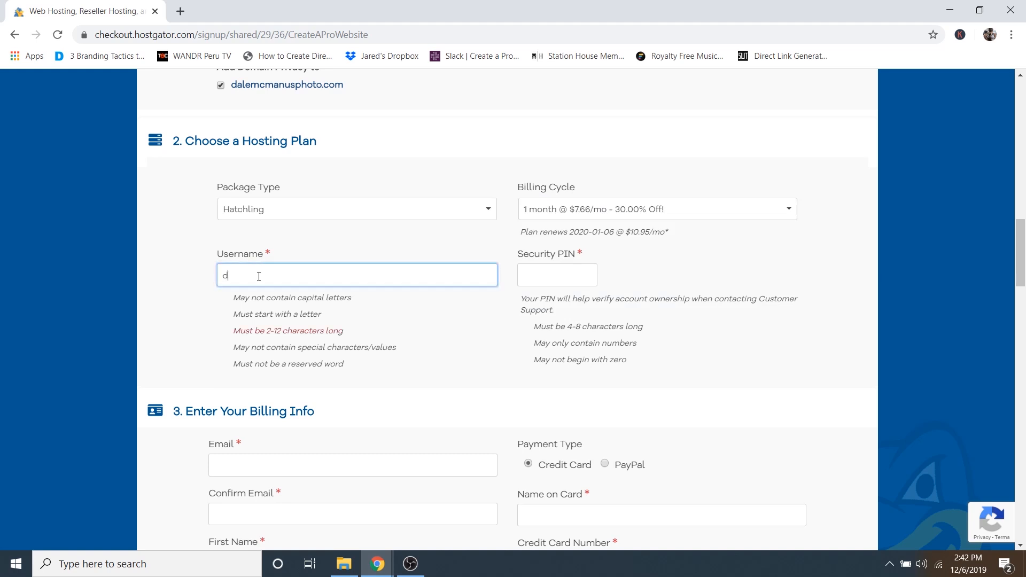
double_click(259, 276)
left_click(541, 275)
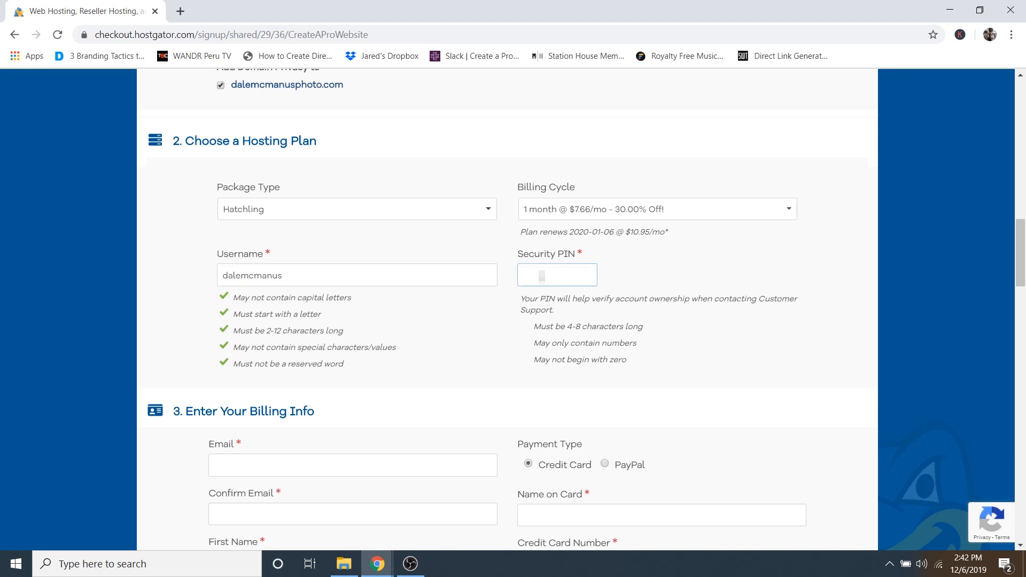
type("1234")
scroll(486, 328, "down", 6)
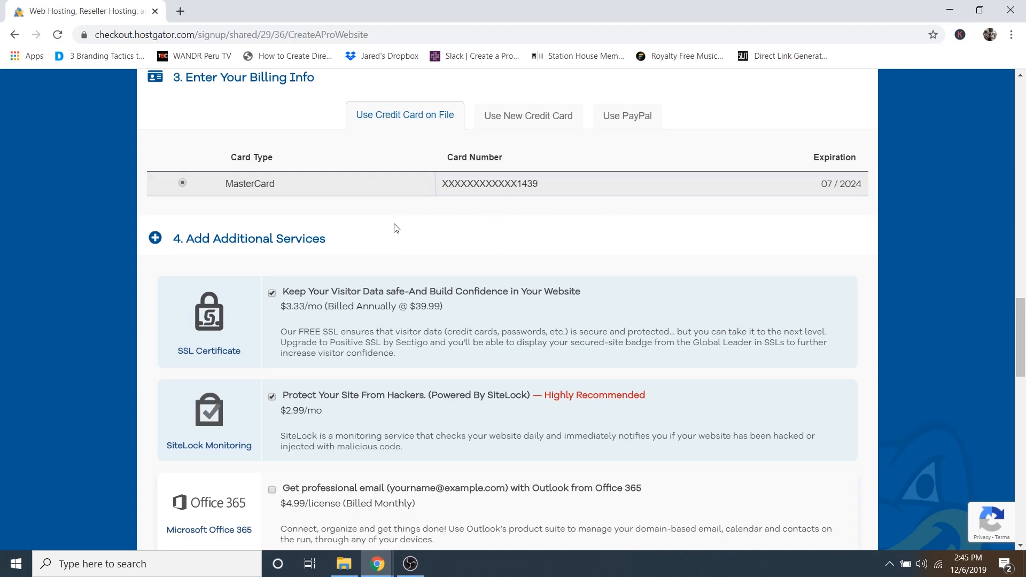
- Uncheck SiteLock Monitoring and SSL Certificate, then view the site's secure-connection details
scroll(636, 235, "down", 2)
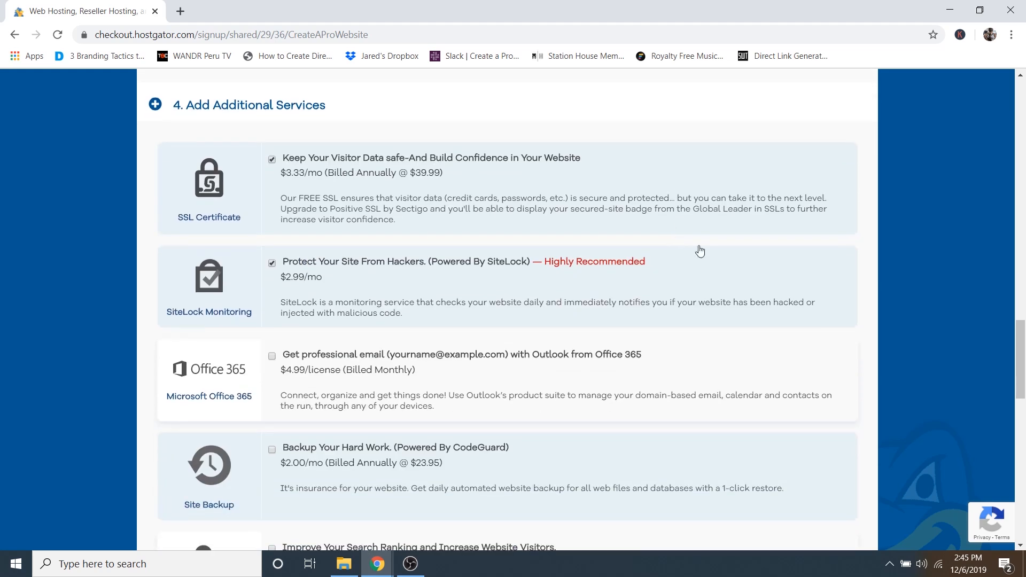
scroll(700, 251, "down", 2)
scroll(700, 251, "up", 2)
left_click(272, 264)
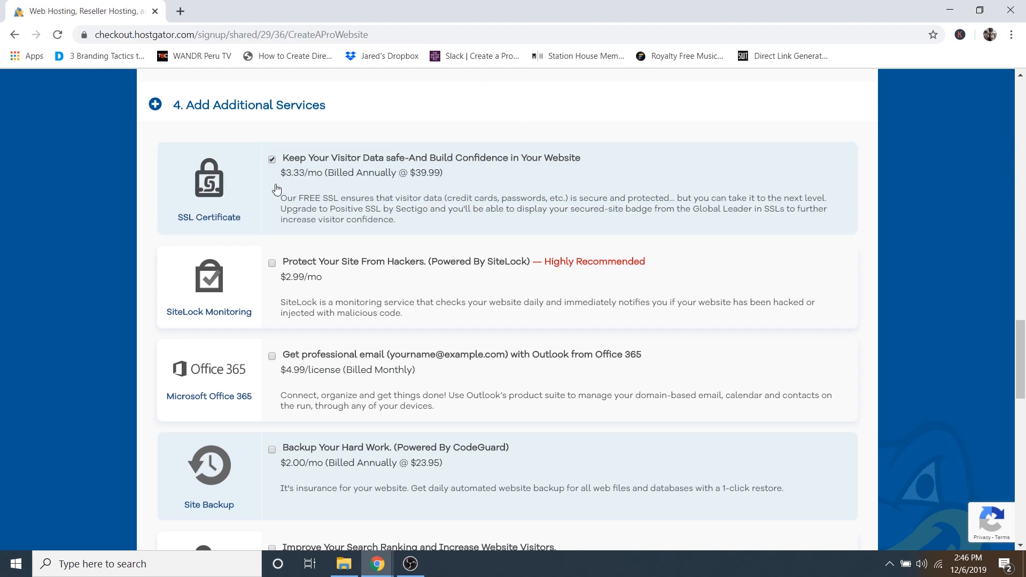
left_click(271, 161)
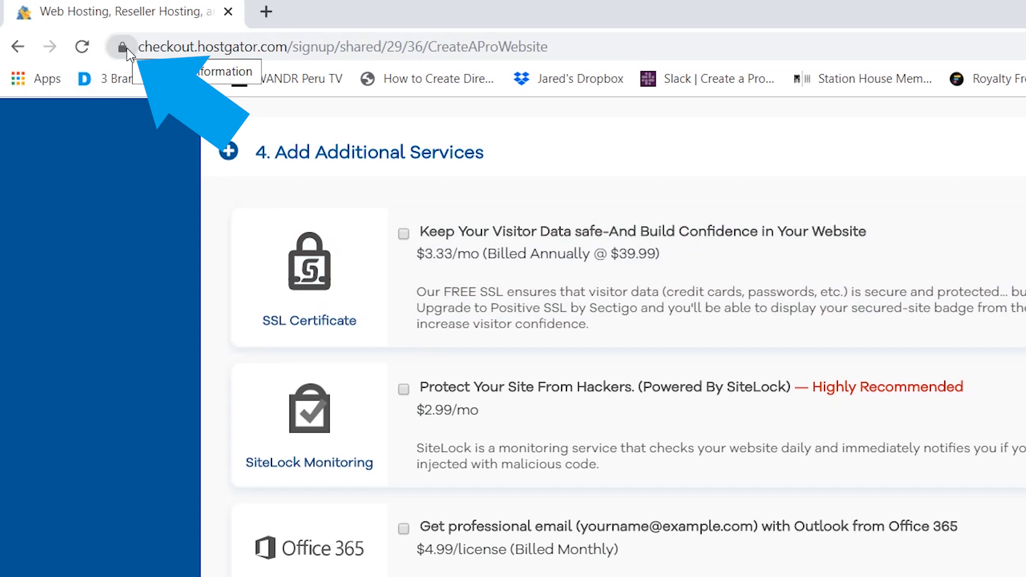
left_click(128, 49)
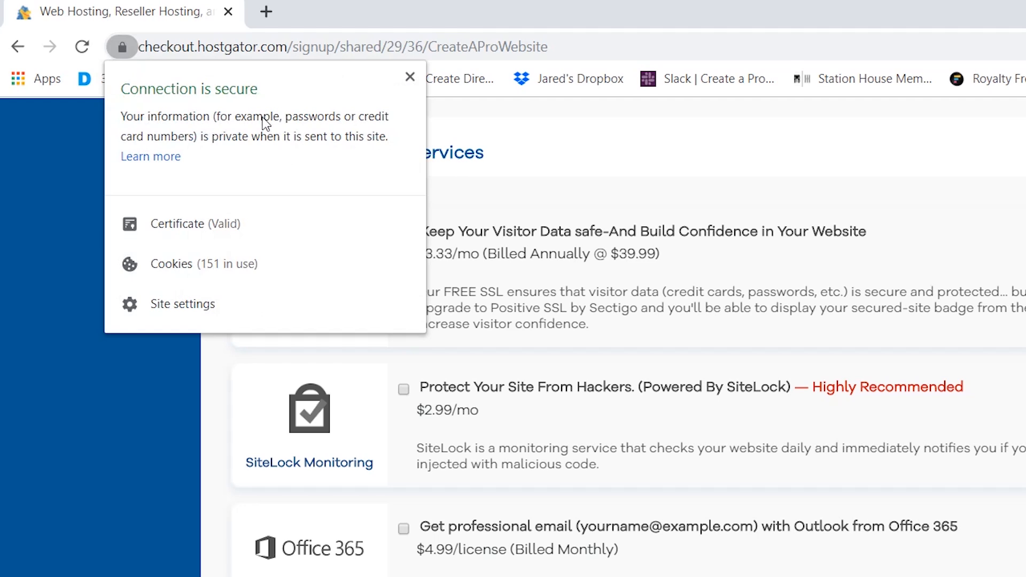
left_click(410, 76)
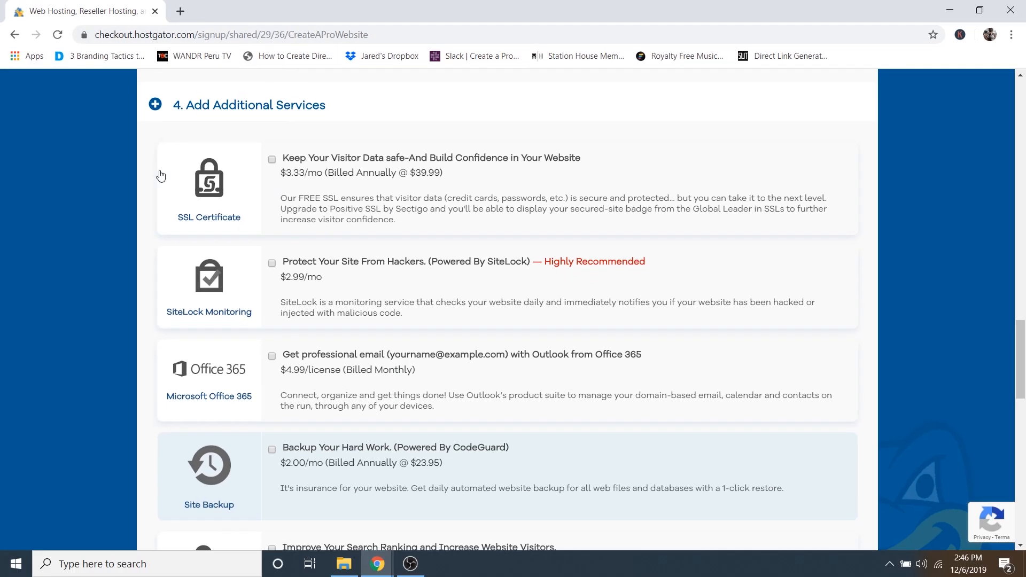
scroll(152, 181, "down", 7)
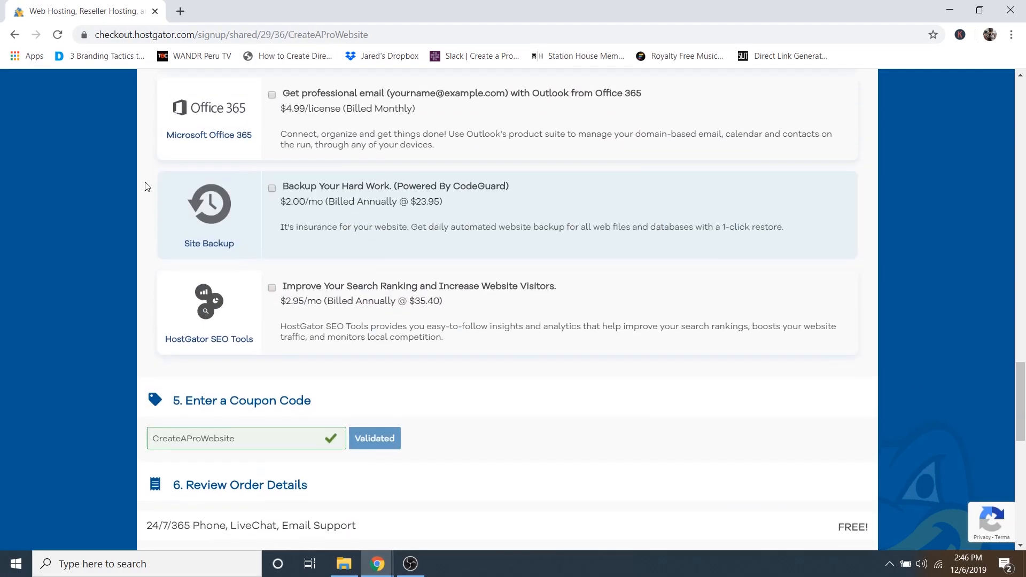
scroll(149, 190, "down", 2)
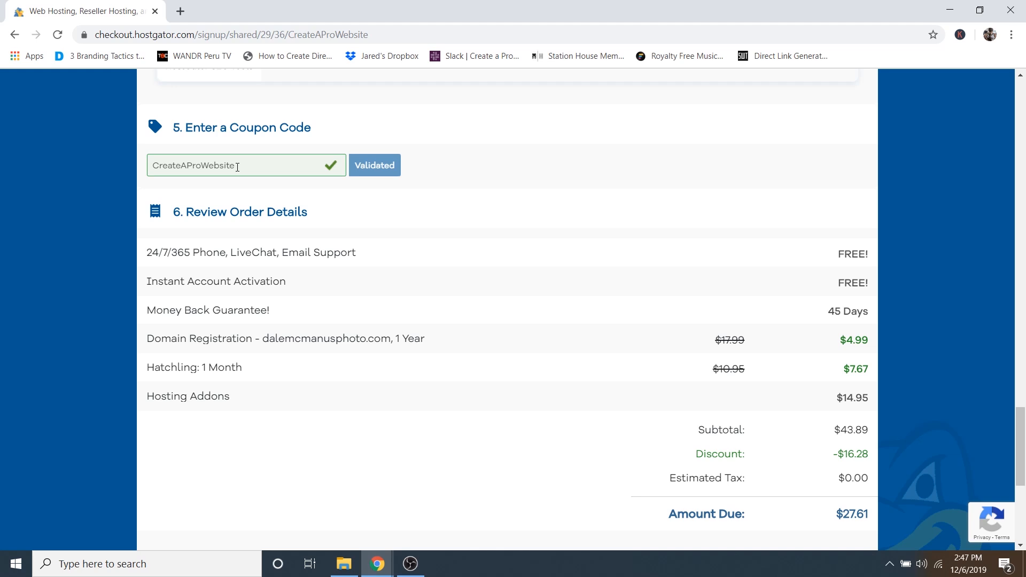
scroll(556, 224, "down", 2)
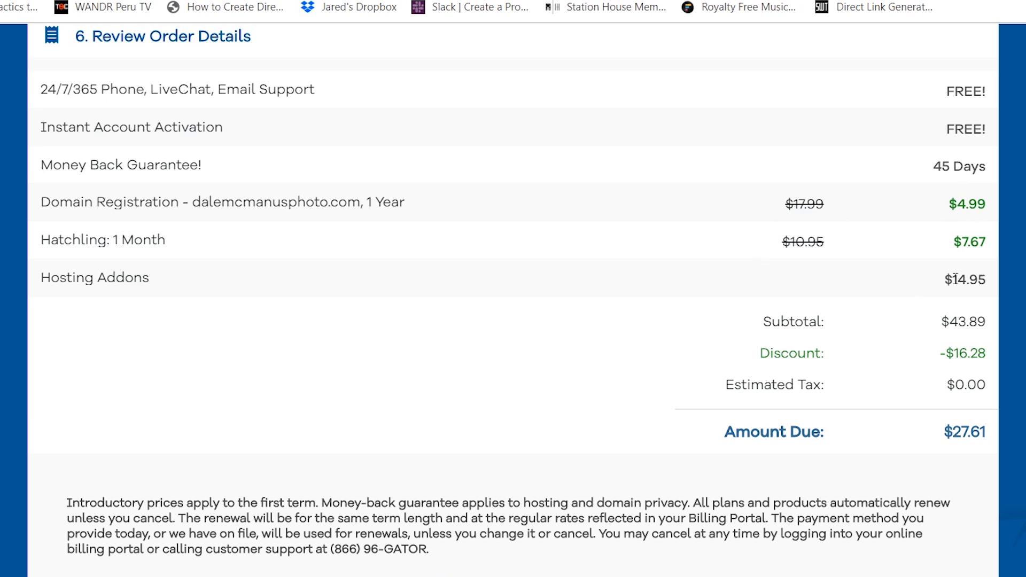
left_click_drag(945, 279, 986, 279)
left_click(985, 278)
left_click_drag(955, 433, 988, 434)
left_click(900, 419)
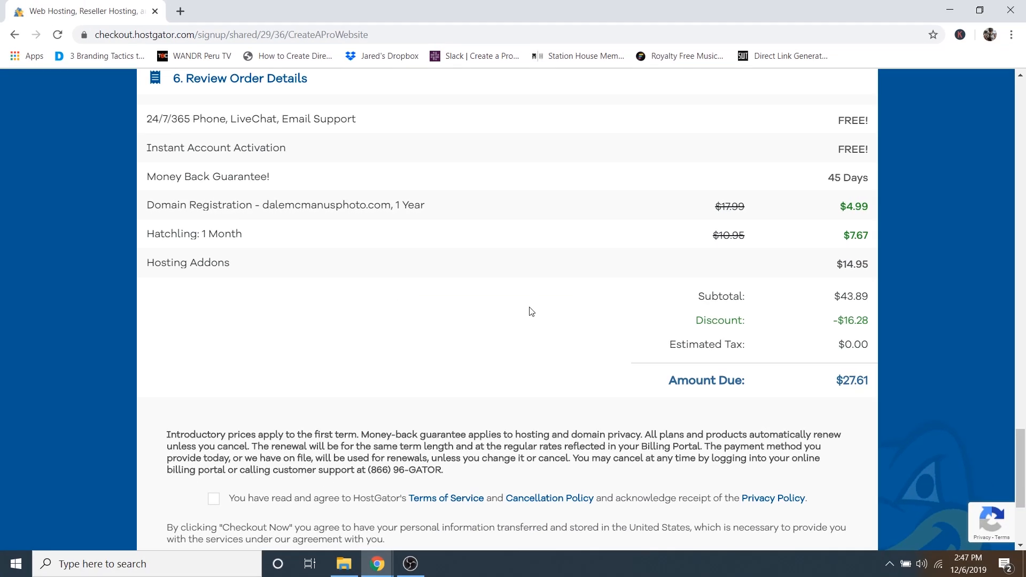
scroll(531, 307, "down", 4)
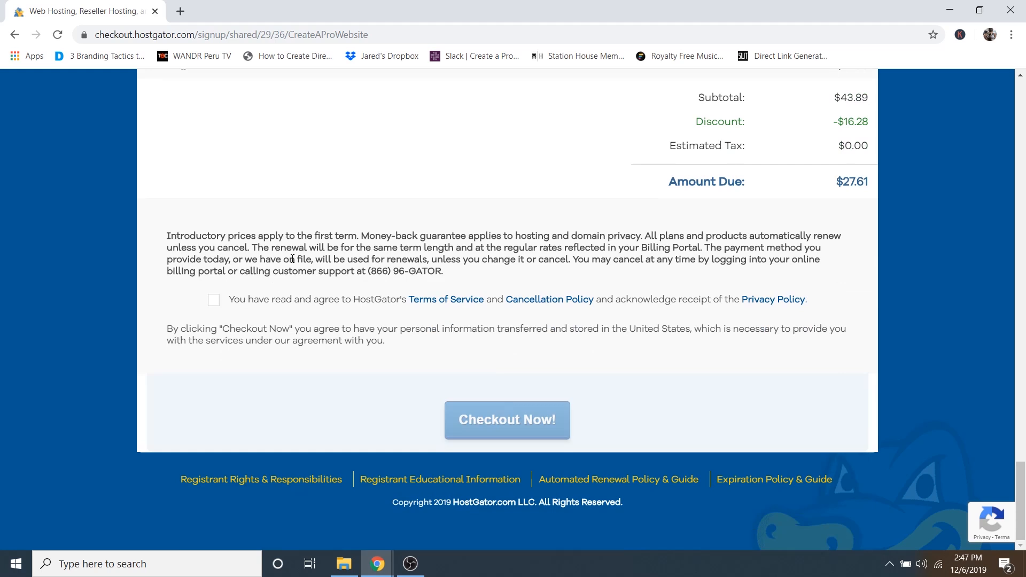
- Agree to the terms, place the order with Checkout Now!, and view the Gmail account-info email
left_click(214, 300)
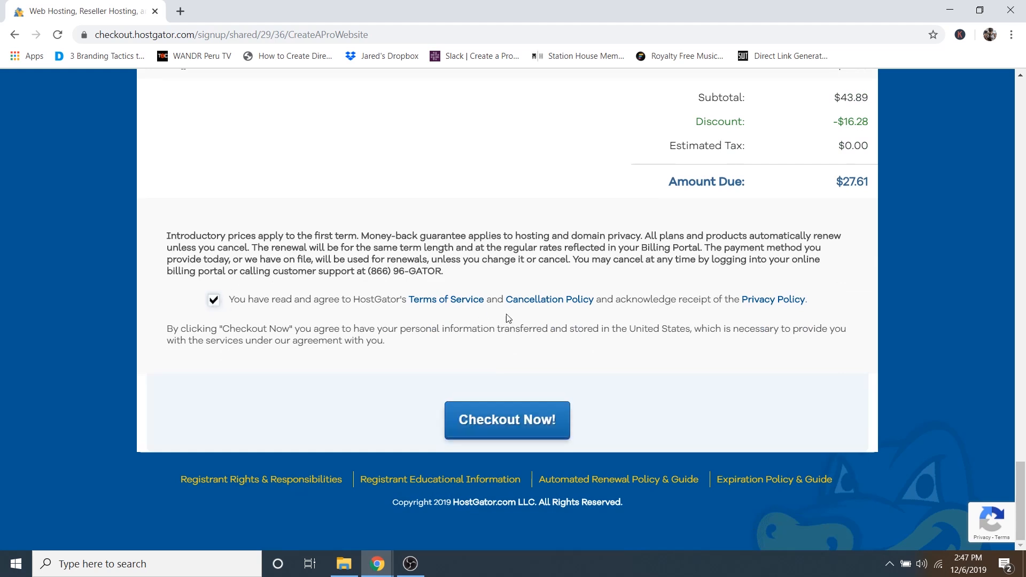
left_click(493, 431)
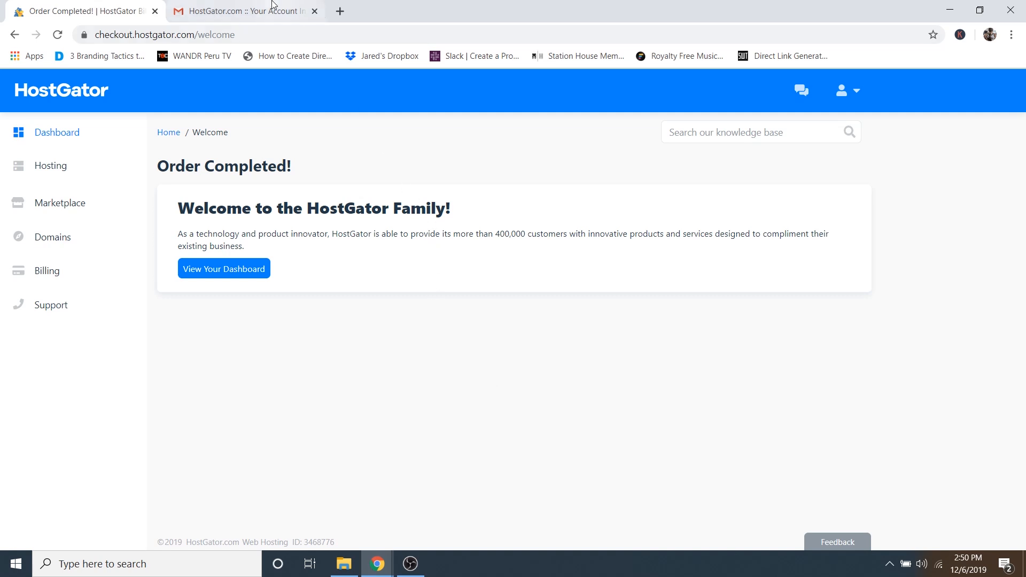
left_click(240, 11)
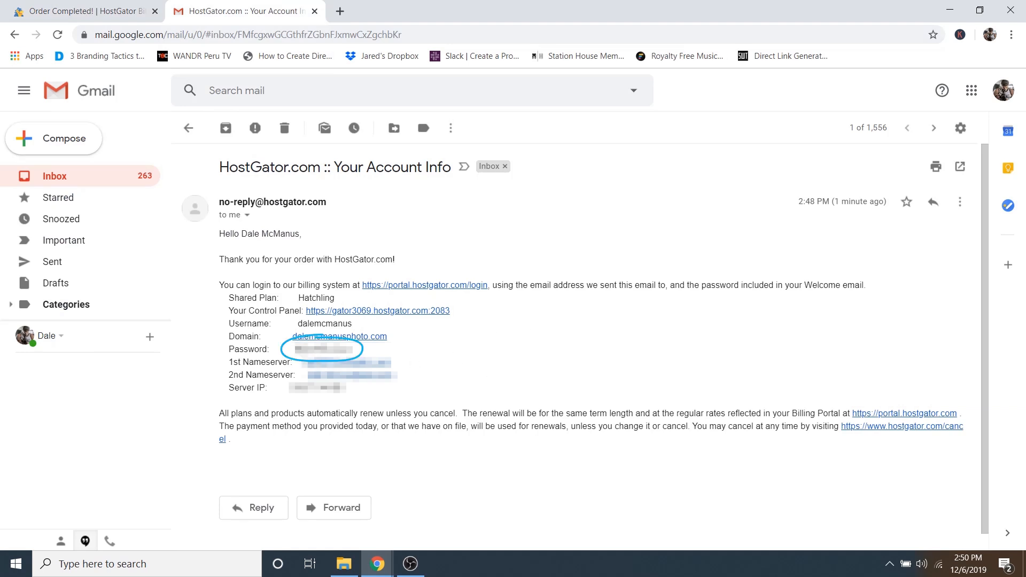
- Copy the account password from the email and follow the Control Panel link
left_click_drag(295, 349, 352, 349)
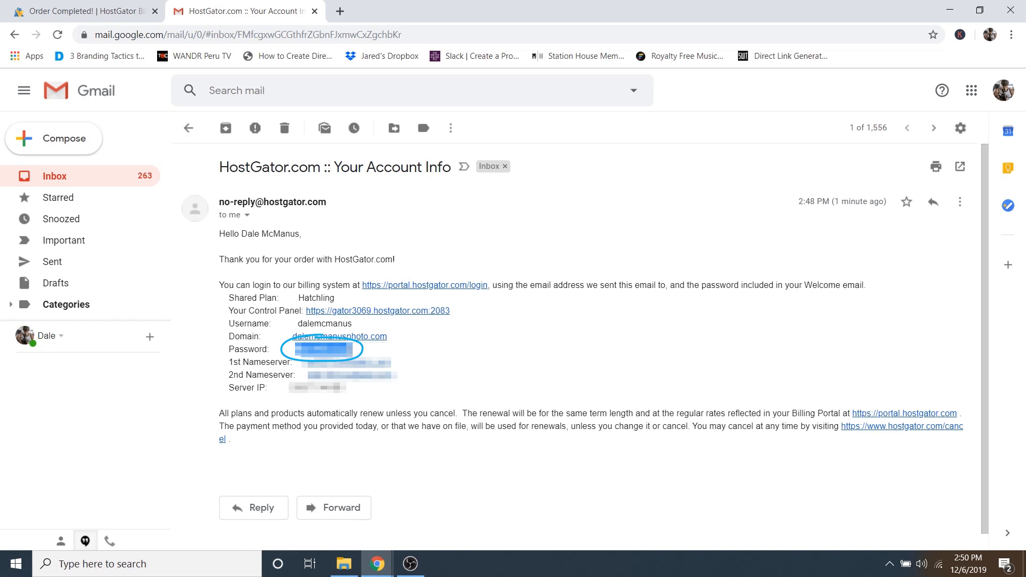
right_click(343, 353)
left_click(367, 361)
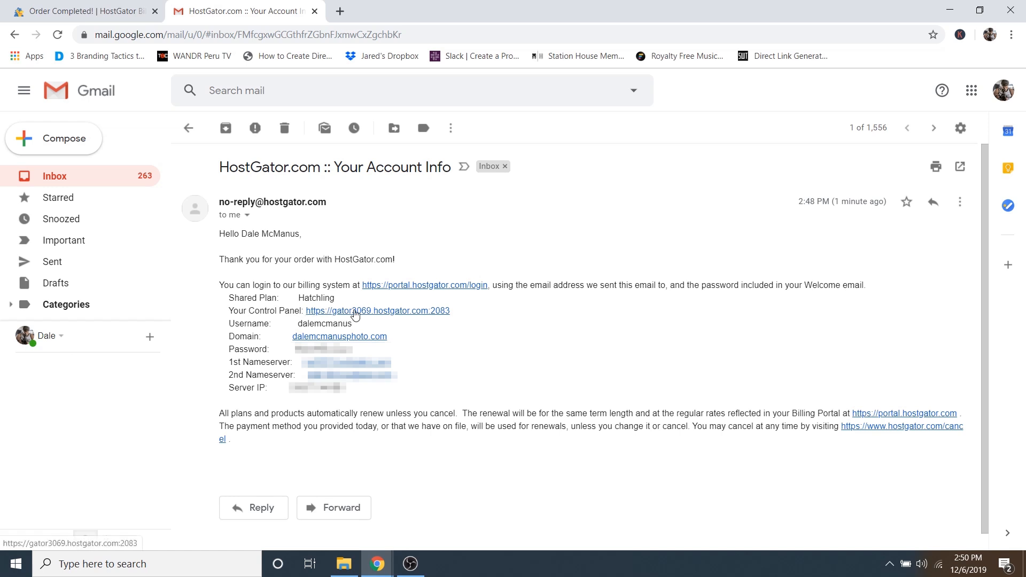
left_click(355, 312)
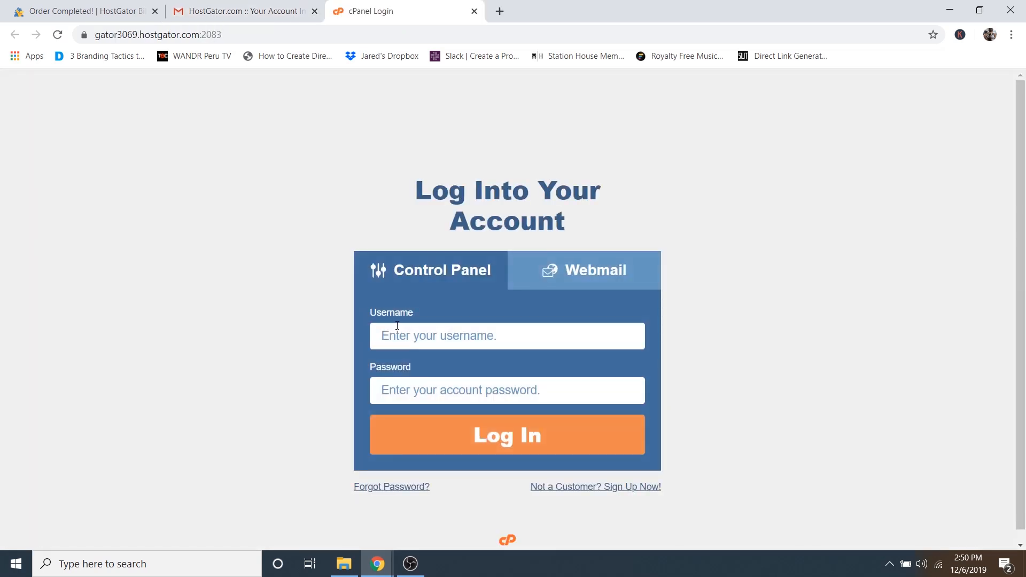
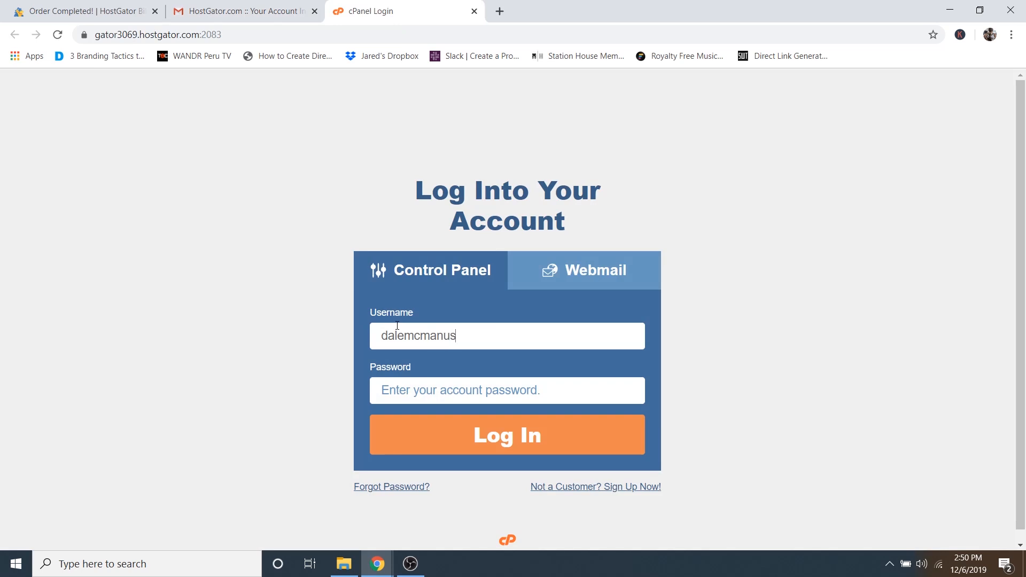
- Enter the account username and paste the copied password into the cPanel login form
double_click(397, 325)
right_click(396, 386)
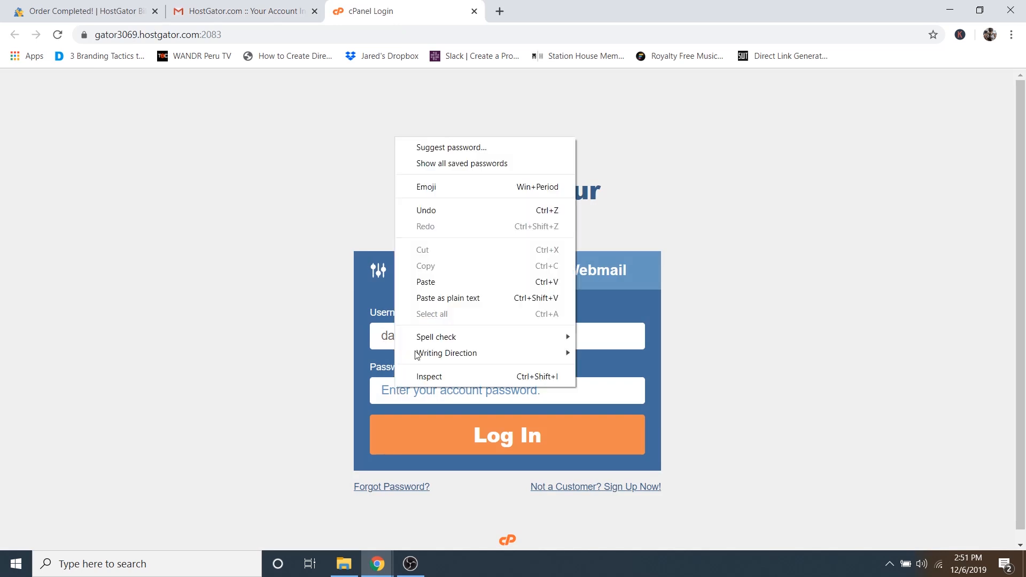
left_click(436, 284)
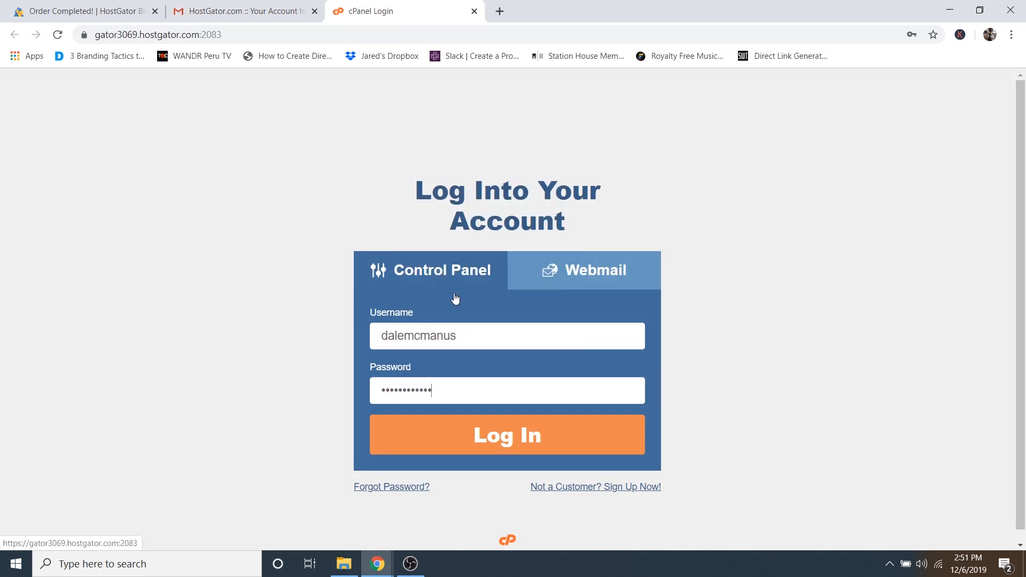
- Log into cPanel, choose Never for saving the password, and close the Gmail and order tabs
left_click(501, 443)
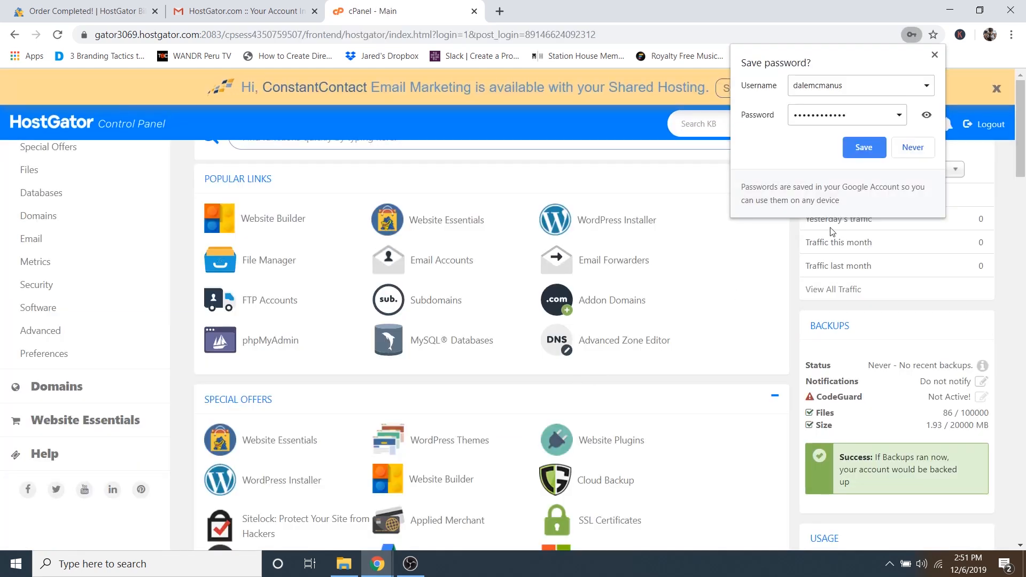
left_click(913, 147)
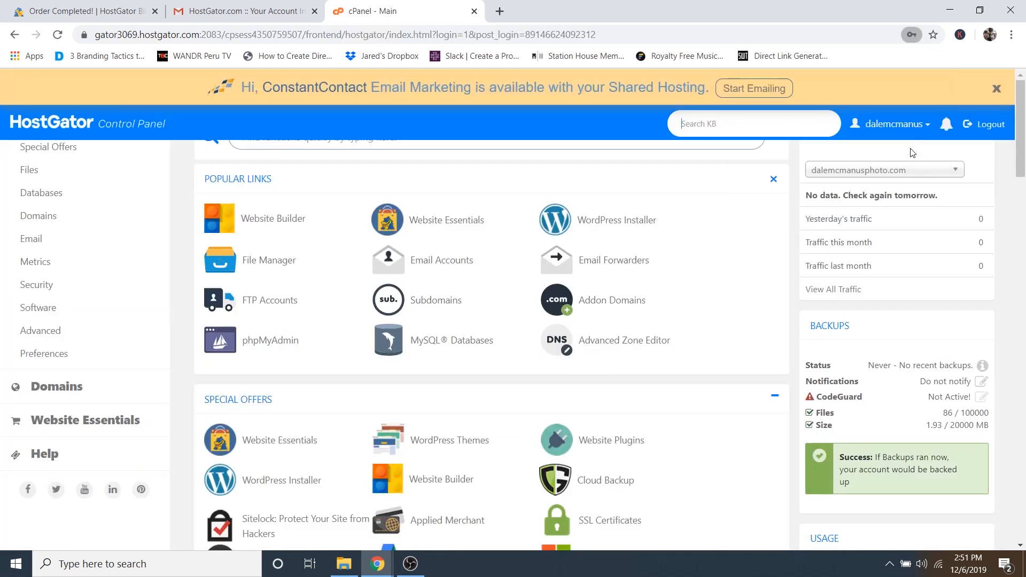
left_click(315, 11)
left_click(154, 11)
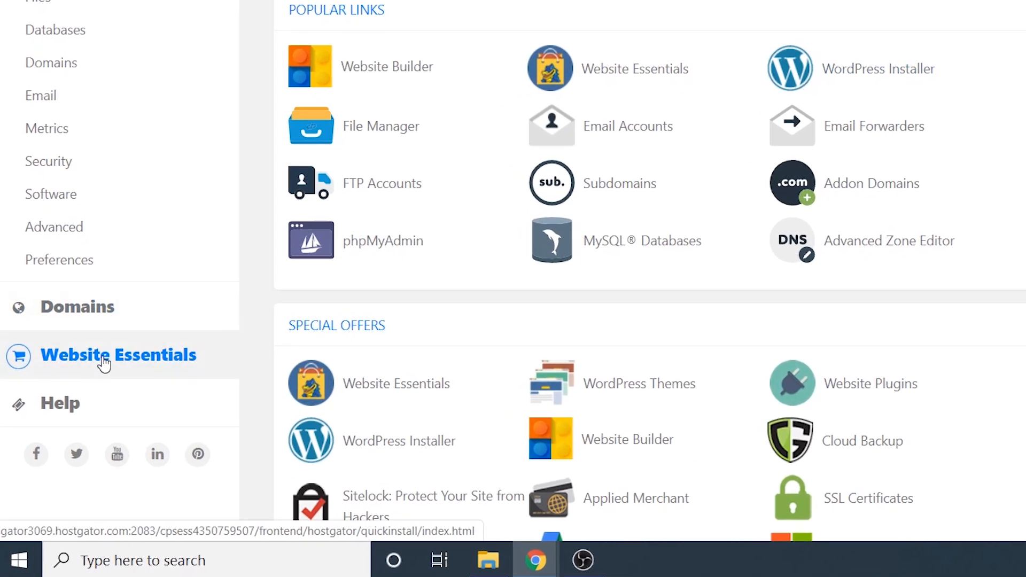
- Under Website Essentials, choose WordPress, select the site's domain, and proceed with NEXT
left_click(64, 421)
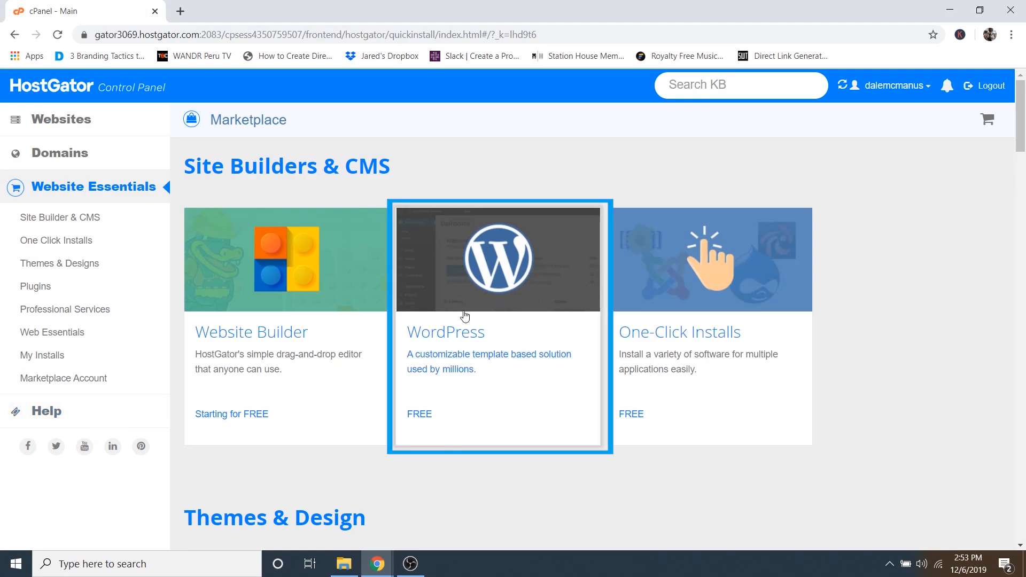
left_click(493, 334)
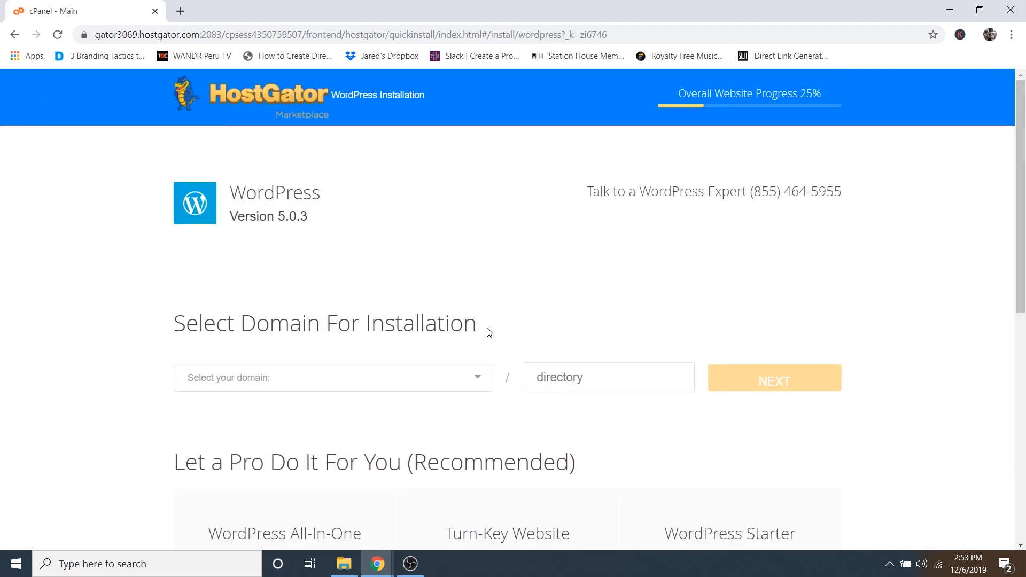
left_click(251, 387)
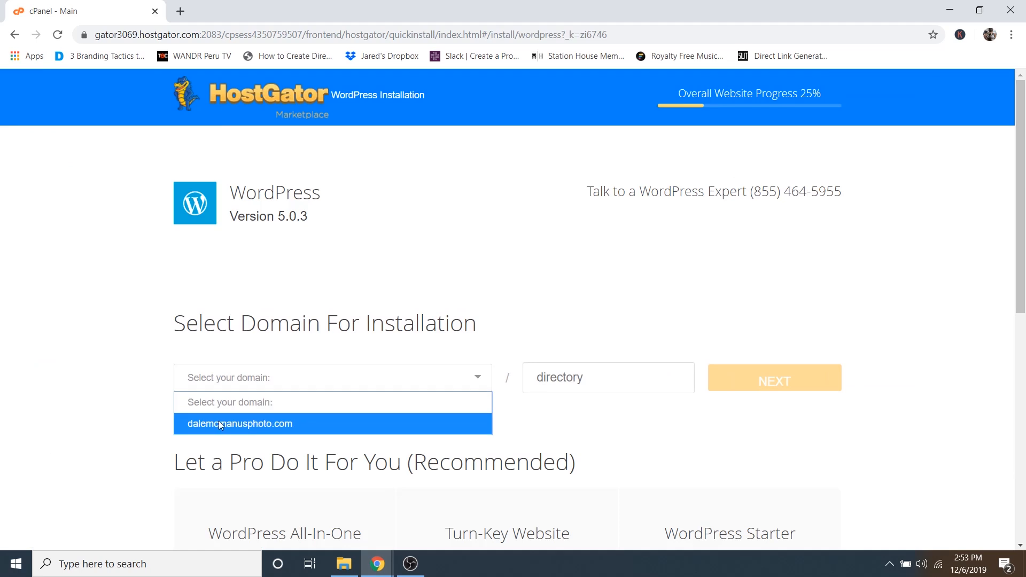
left_click(236, 424)
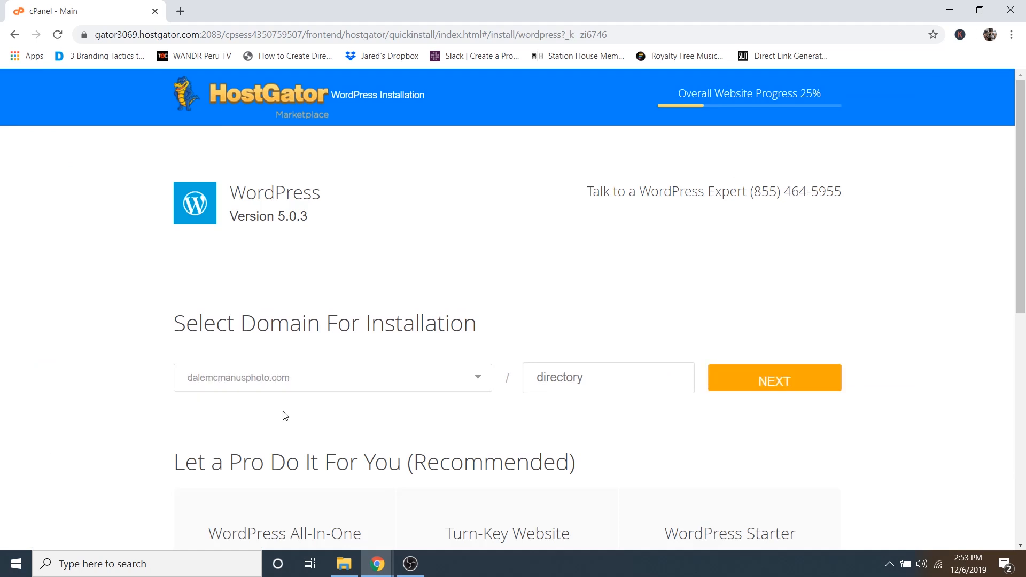
left_click(788, 382)
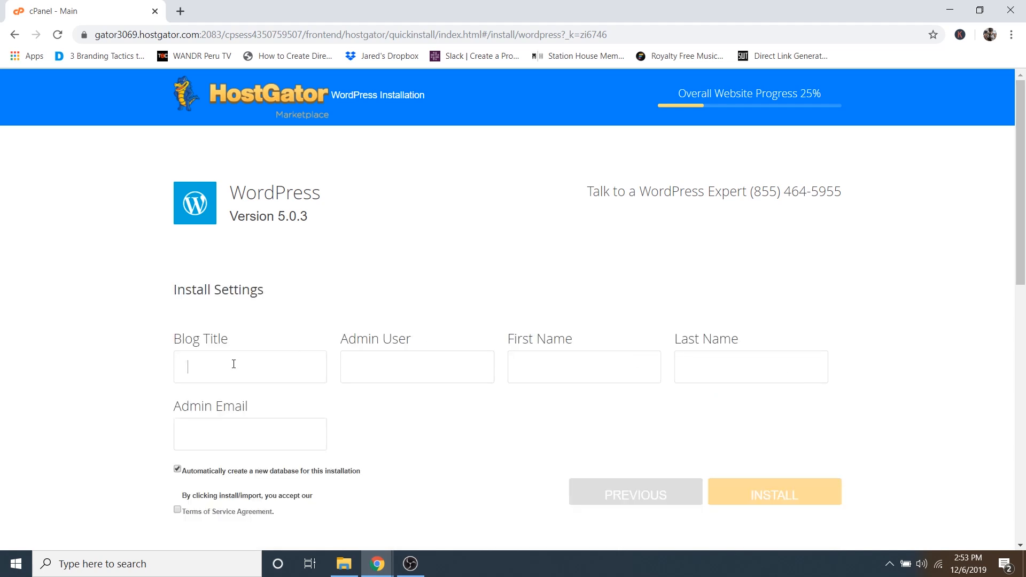
- Enter blog title 'McManus Photography', the admin username, and the owner's first and last name
type("McManus Photography")
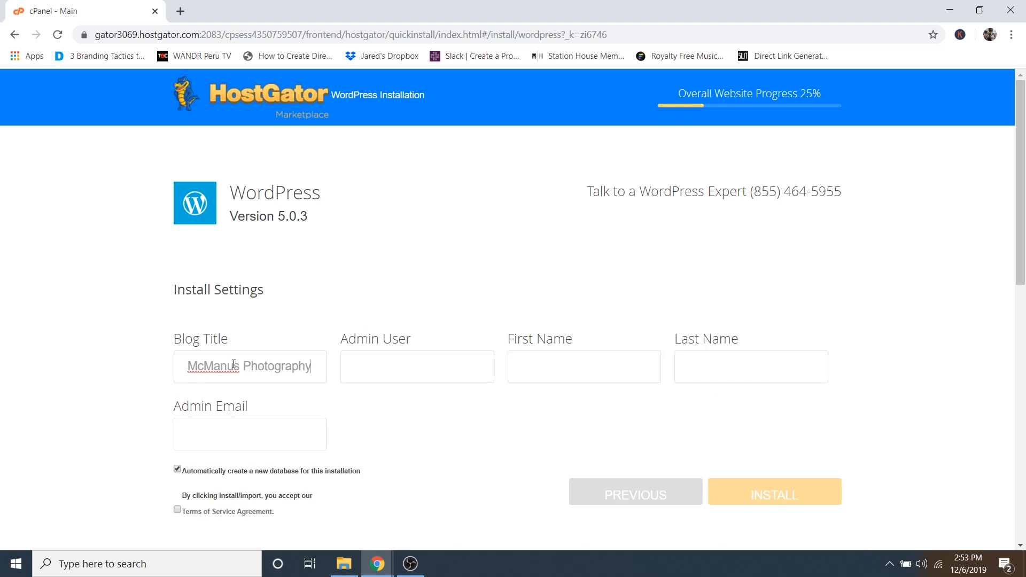
left_click(427, 364)
type("dale")
left_click(600, 365)
type("d")
key("BackSpace")
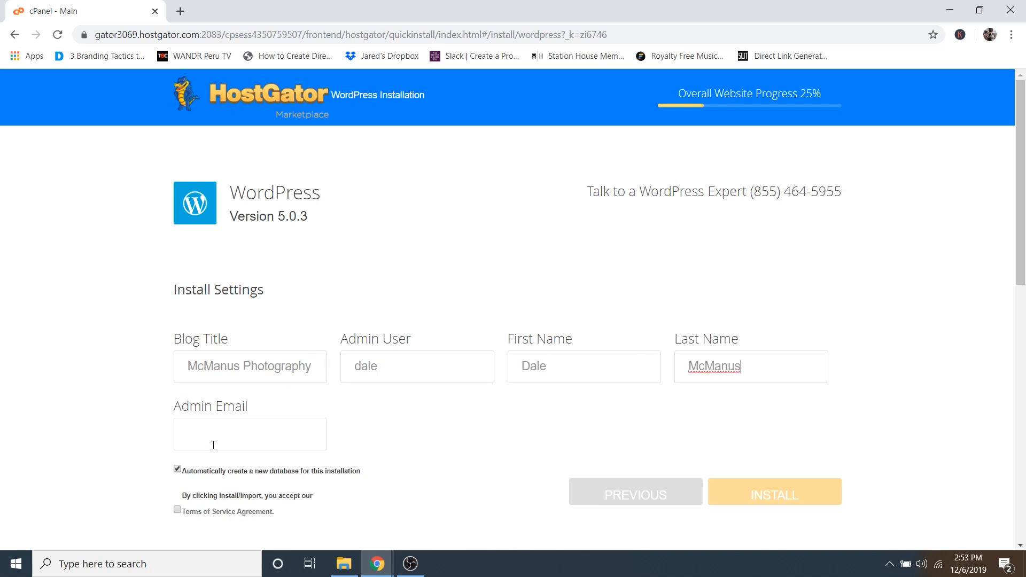
- Fill in the admin email address and accept the terms of service
left_click(209, 432)
type("mail.com")
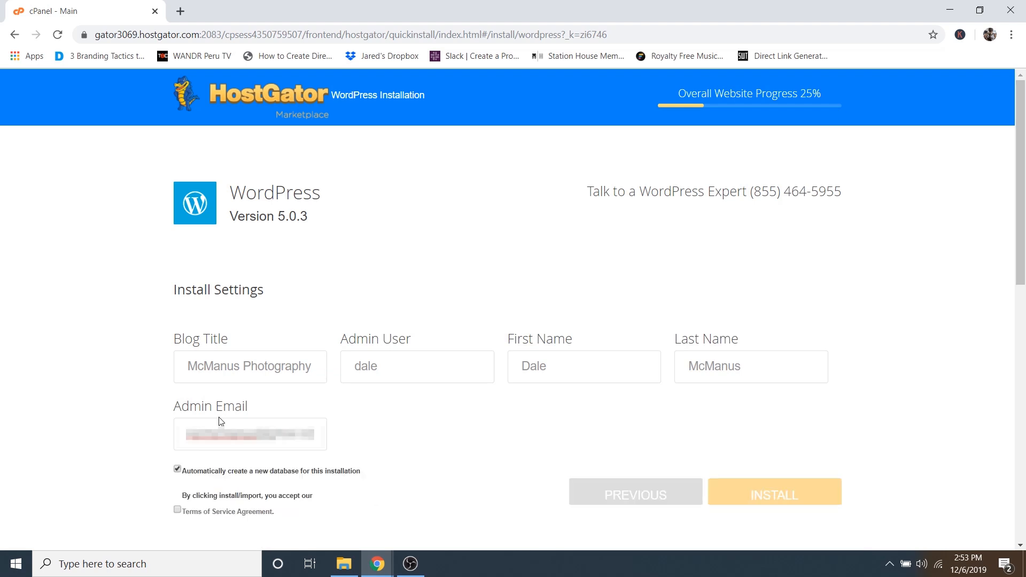
left_click(176, 512)
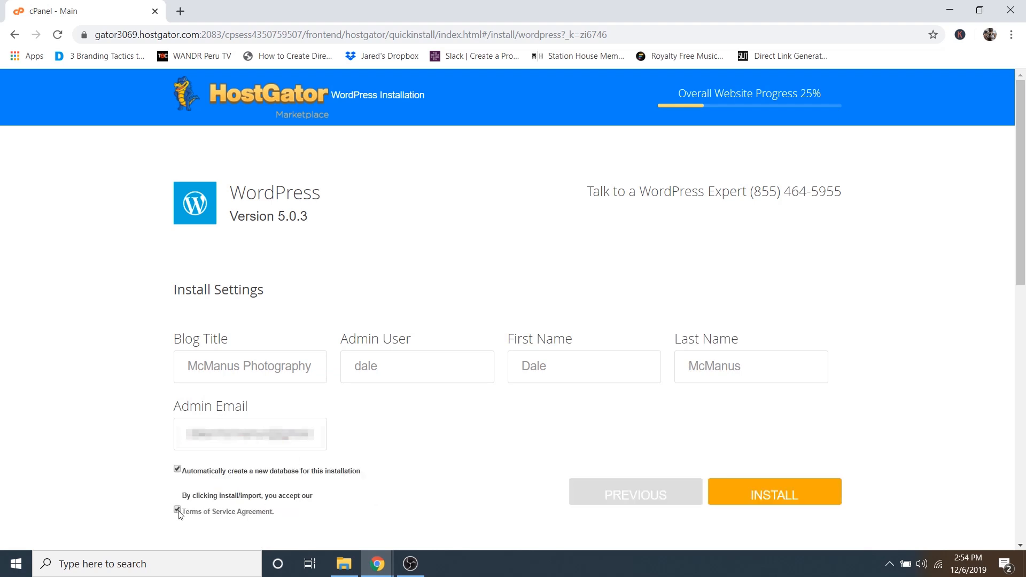
scroll(749, 438, "down", 2)
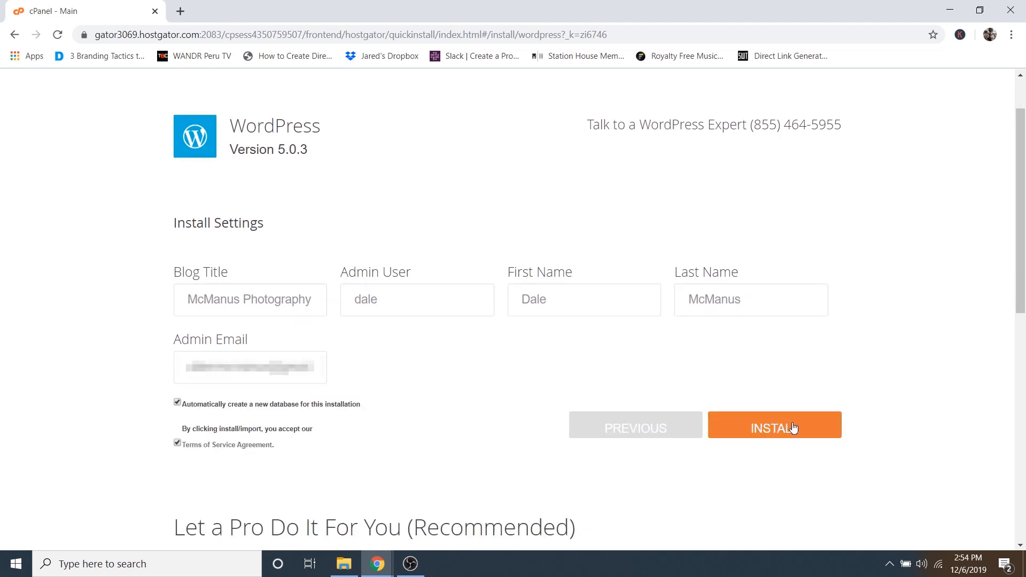
- Install WordPress, then copy the generated admin password from the installation details
left_click(793, 428)
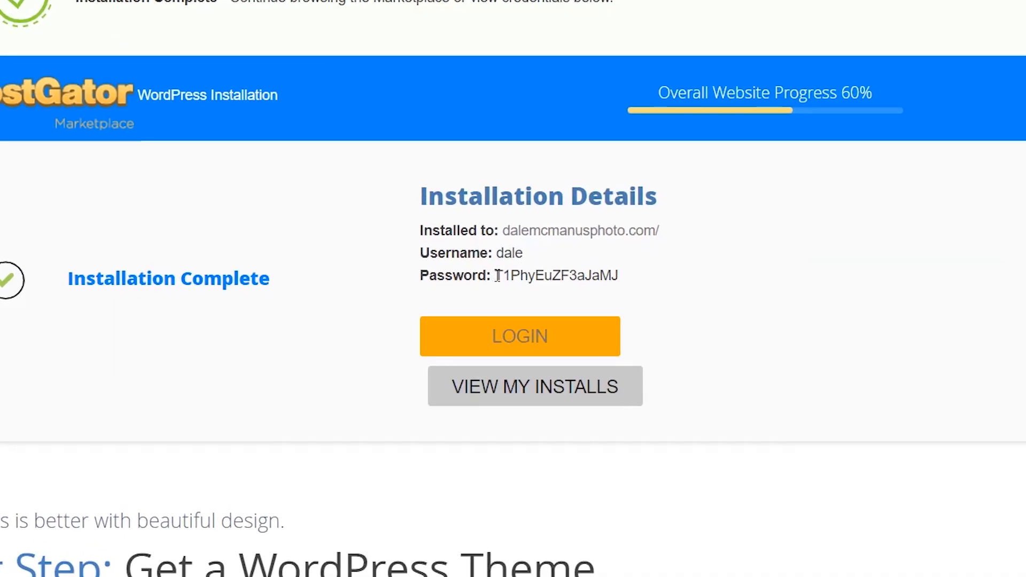
left_click_drag(496, 276, 620, 291)
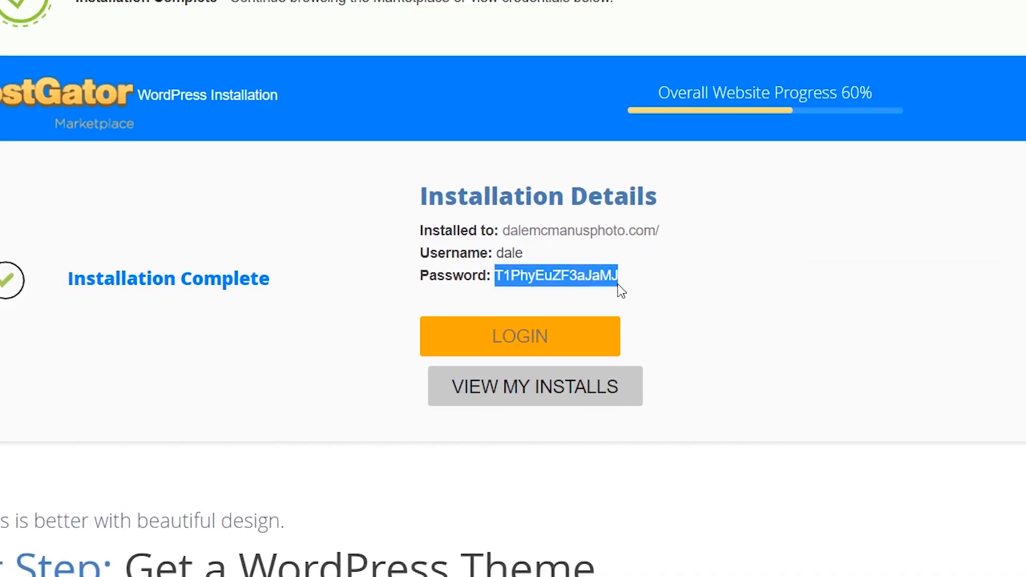
right_click(598, 275)
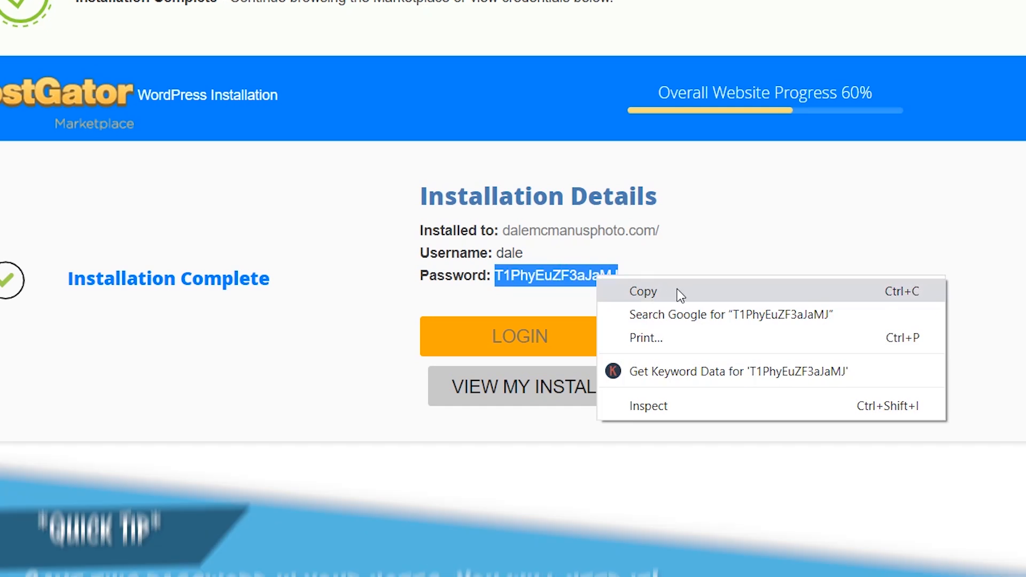
left_click(680, 296)
left_click(722, 279)
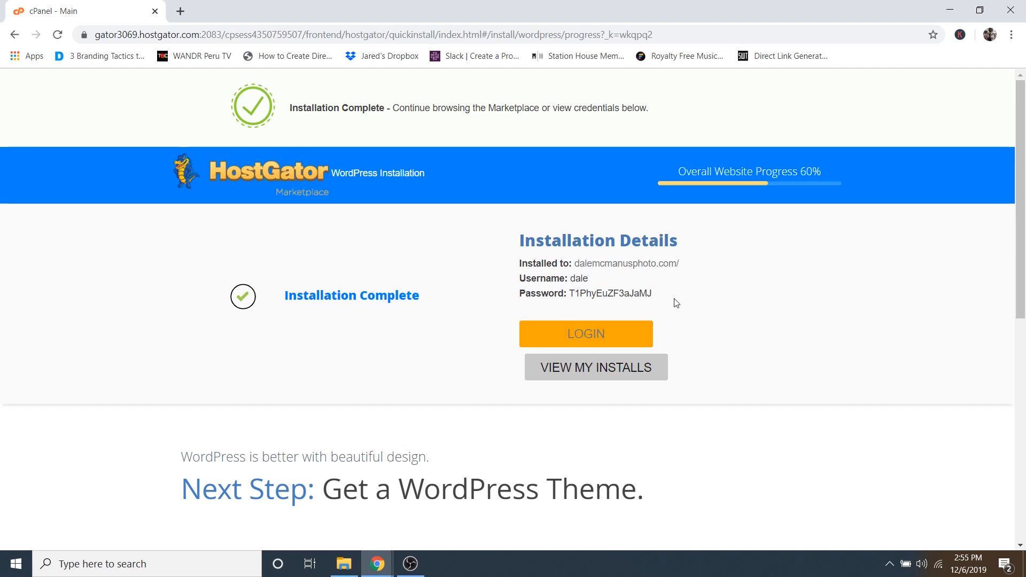
- Load the site's domain plus /wp-admin in a new tab, retyping it after an ISP search page appears
left_click(180, 10)
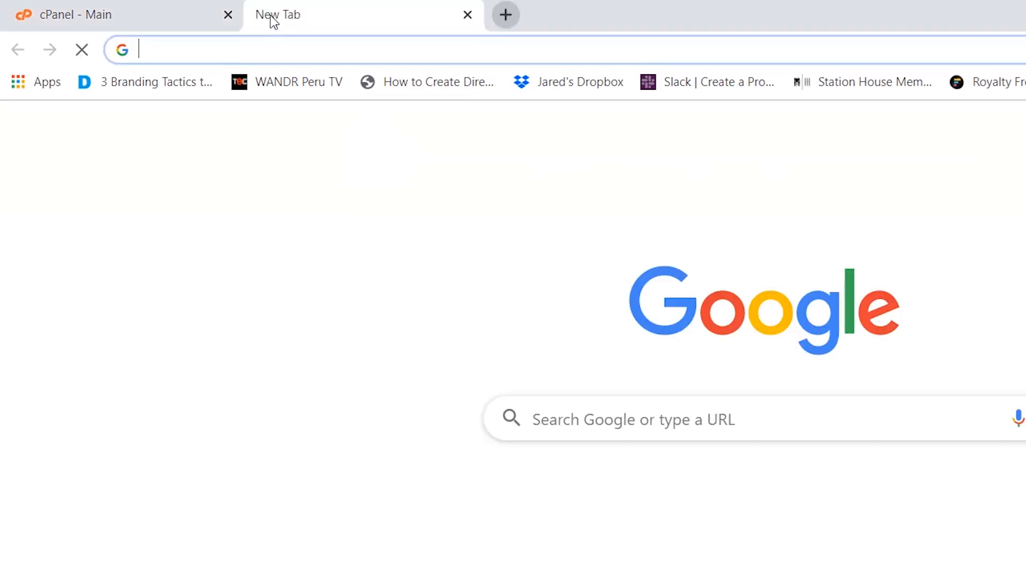
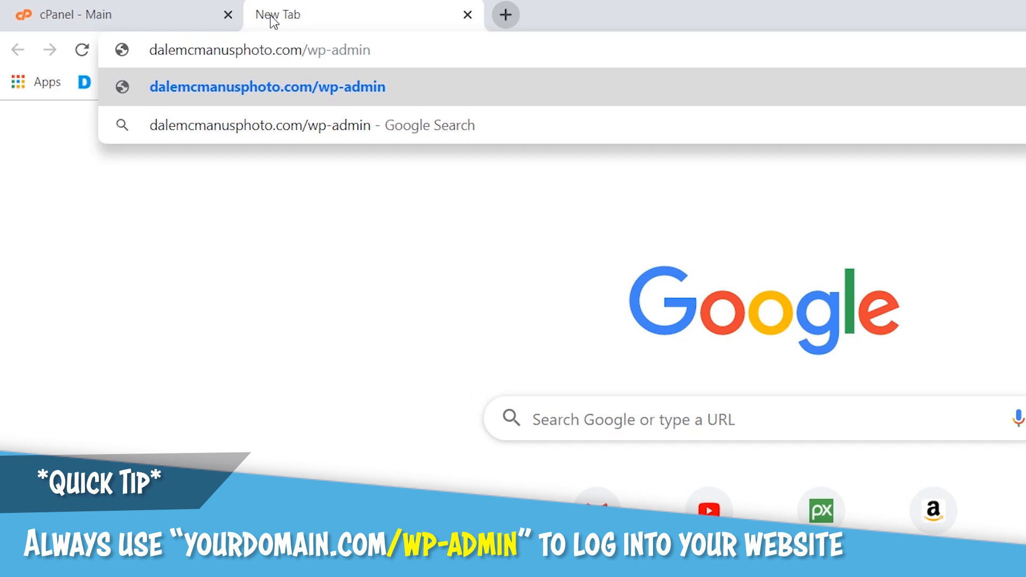
key("Return")
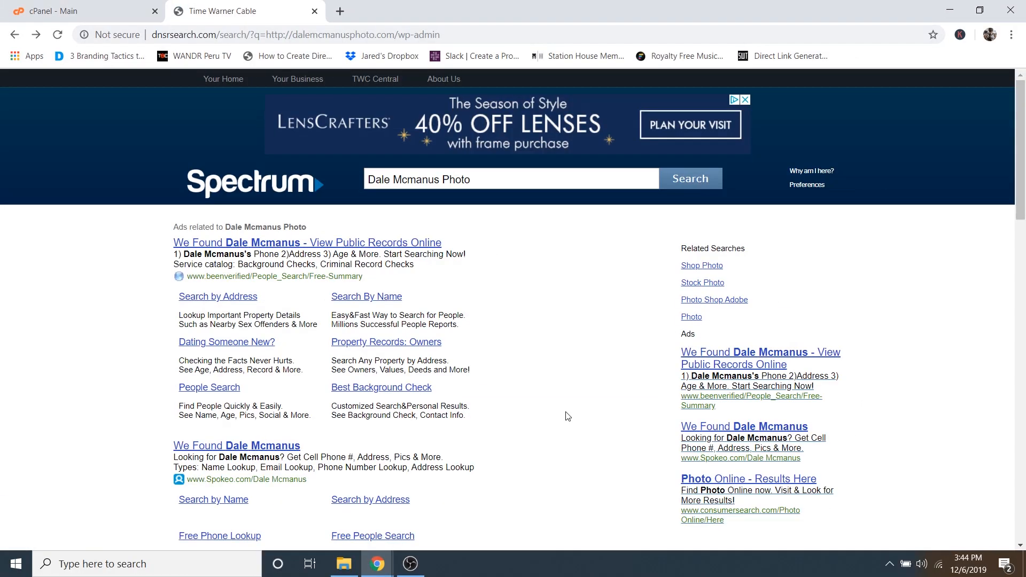
left_click(238, 35)
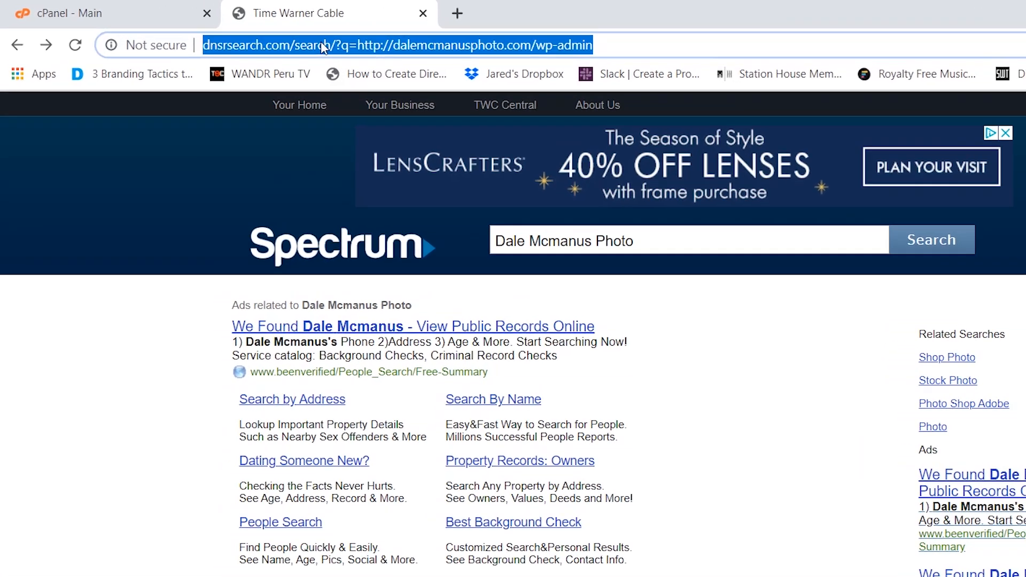
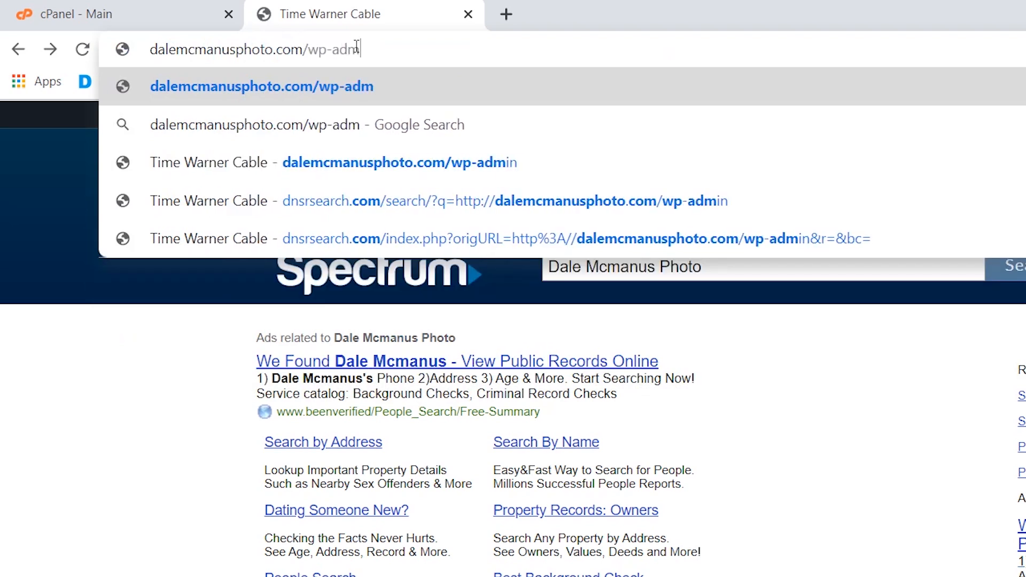
key("Return")
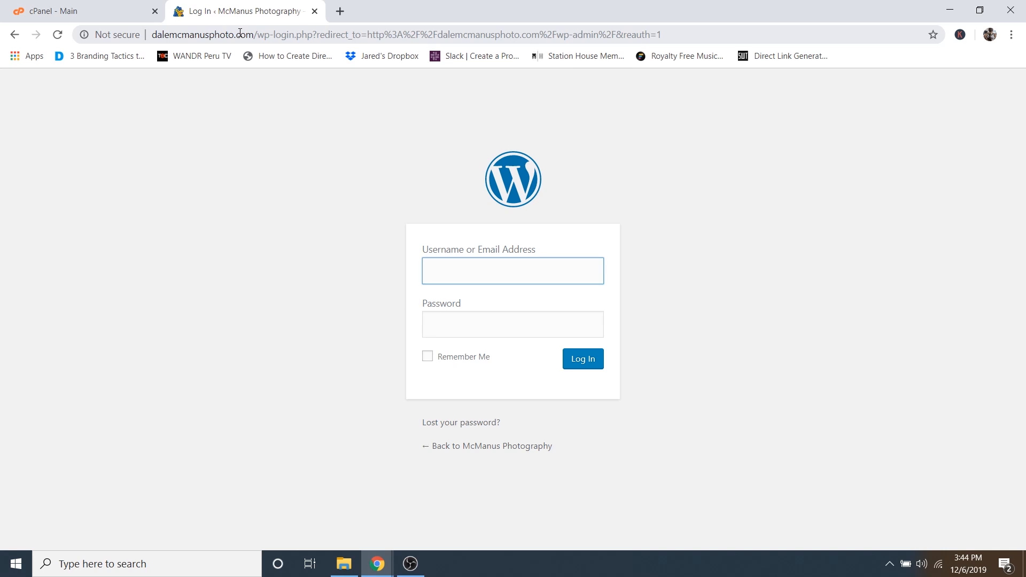
- Log in with the admin username and pasted password, then confirm the administration email is correct
type("dale")
left_click(468, 329)
right_click(470, 329)
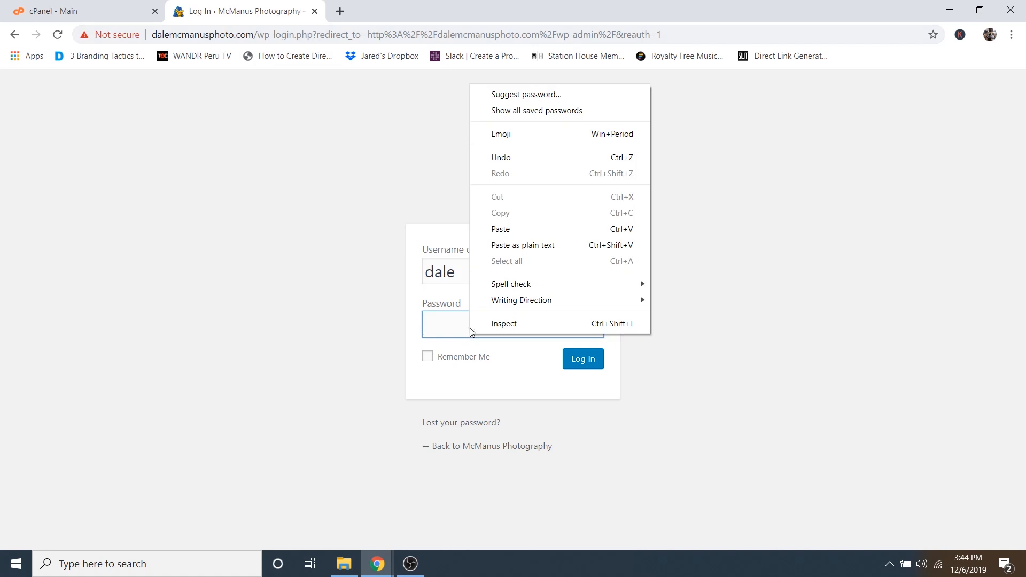
left_click(520, 227)
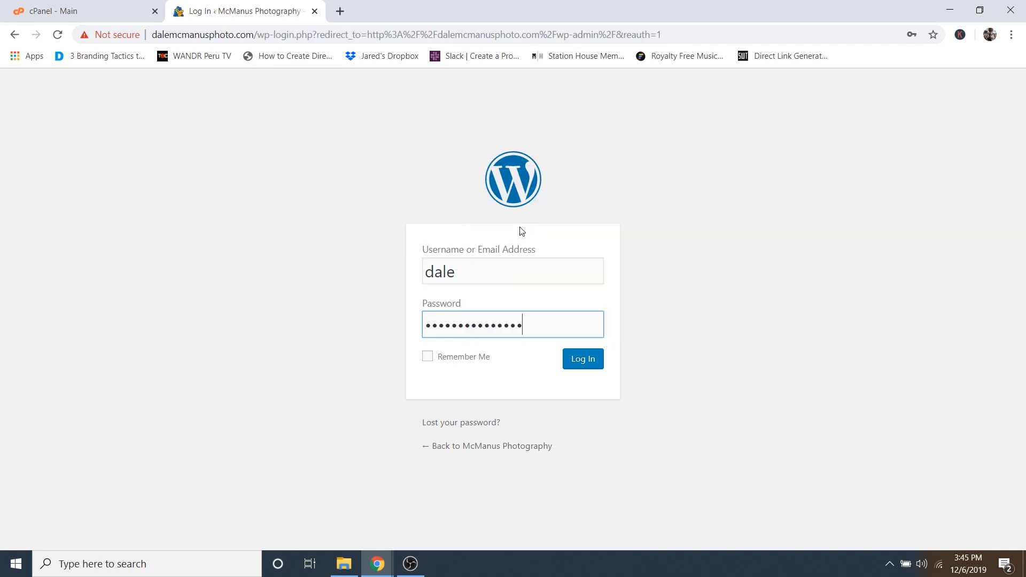
left_click(583, 365)
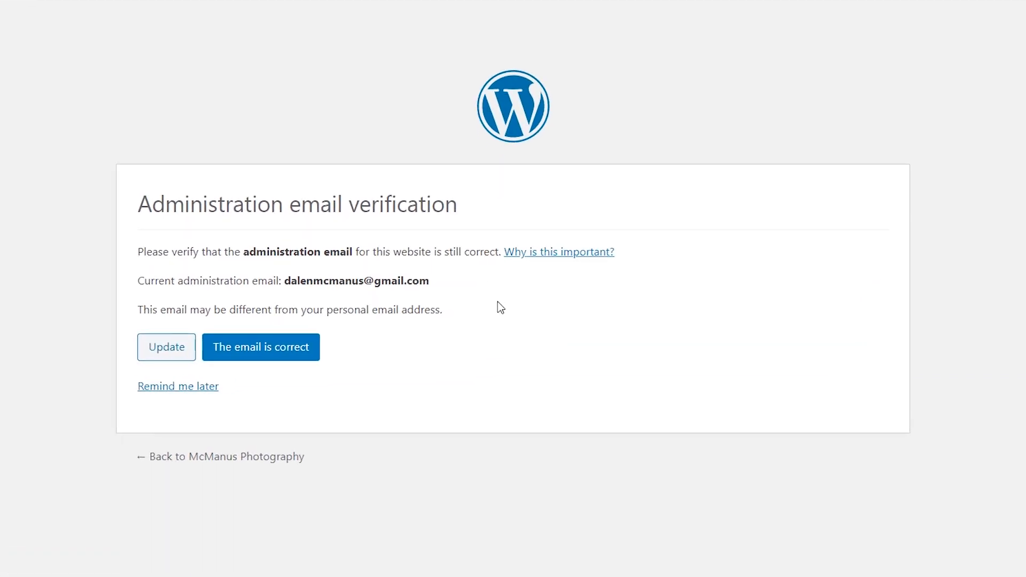
left_click(255, 352)
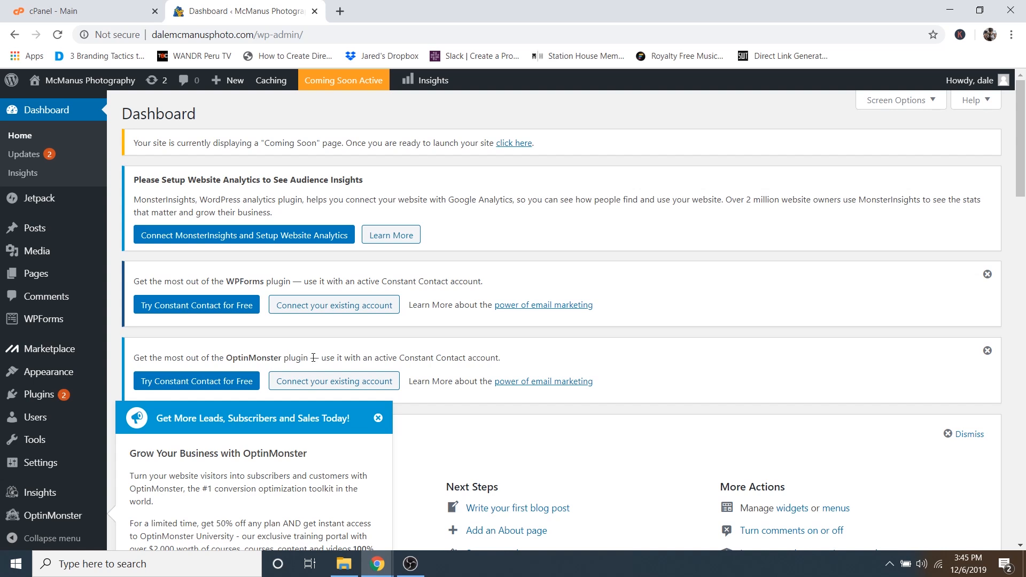
- Close the OptinMonster popup, WPForms and Constant Contact notices, Welcome panel and Jetpack banner
left_click(379, 417)
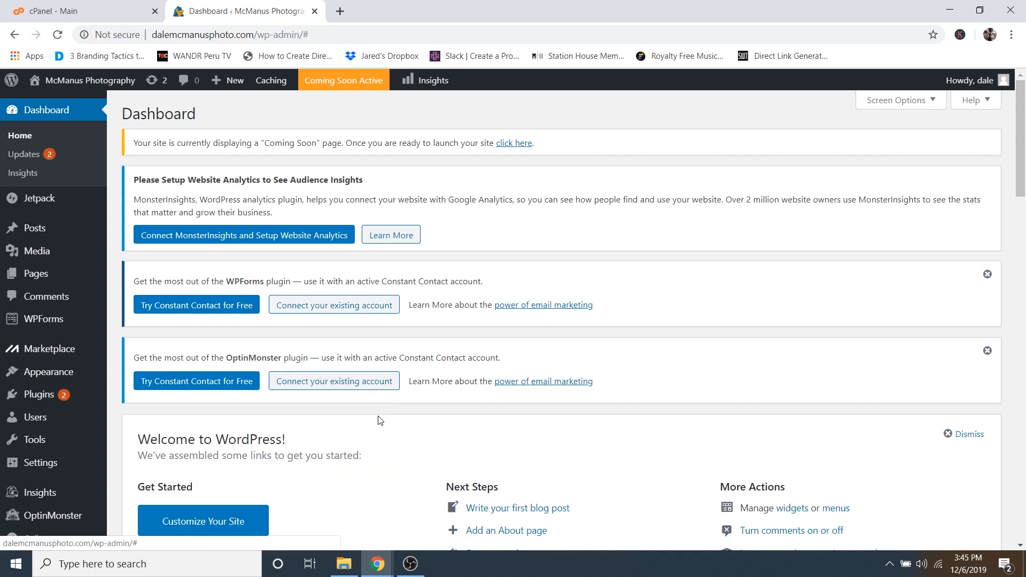
left_click(988, 274)
left_click(987, 274)
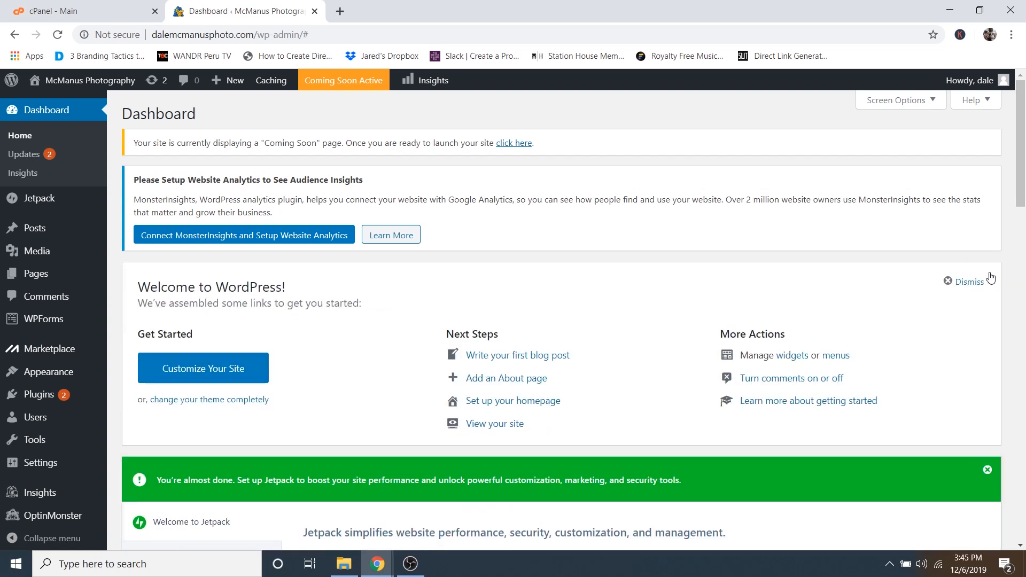
left_click(973, 282)
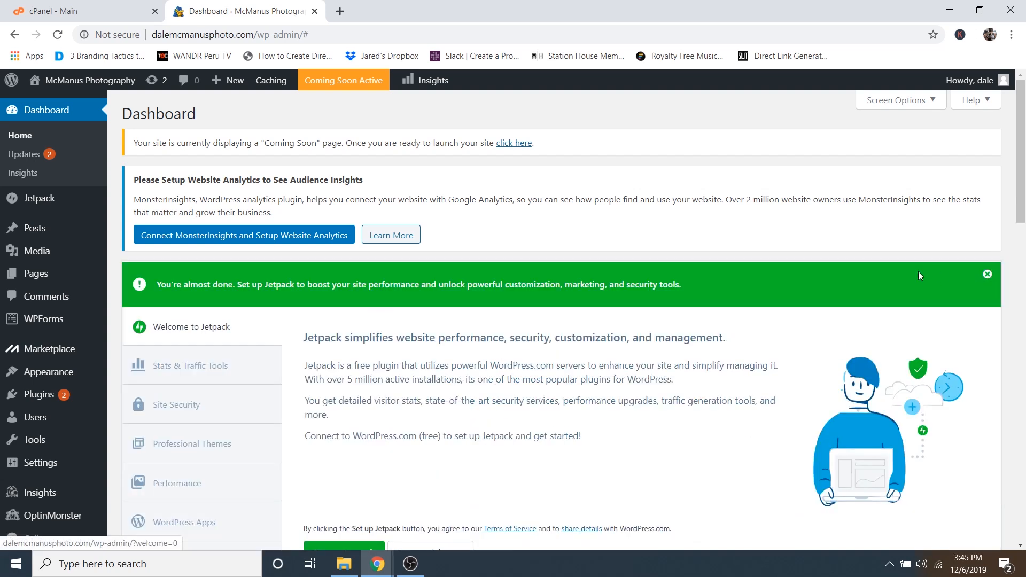
left_click(988, 274)
- Collapse the WPForms, OptinMonster, Quick Draft, Events and News, and At a Glance widgets
left_click(392, 281)
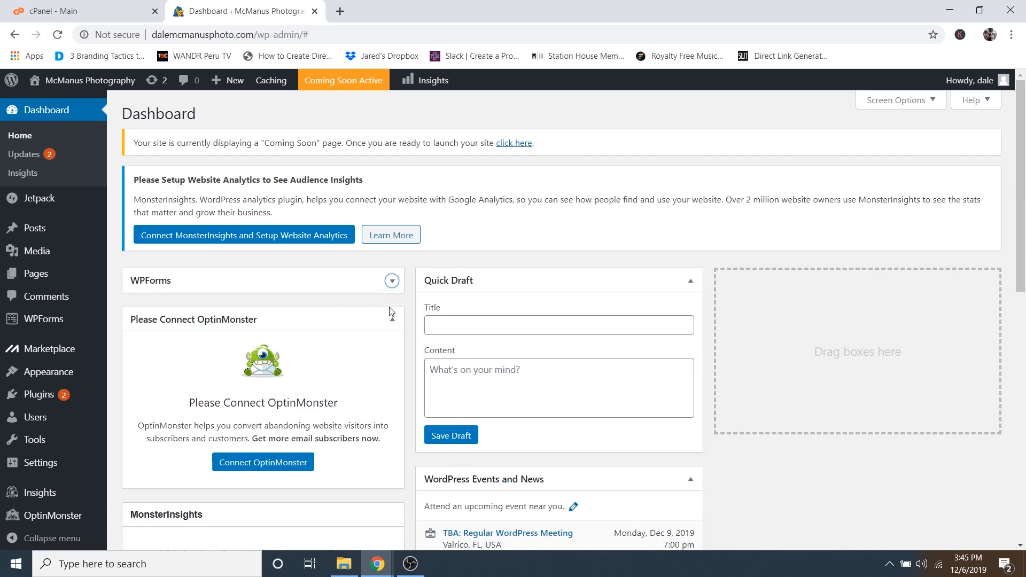
left_click(393, 319)
left_click(691, 282)
left_click(691, 319)
left_click(397, 474)
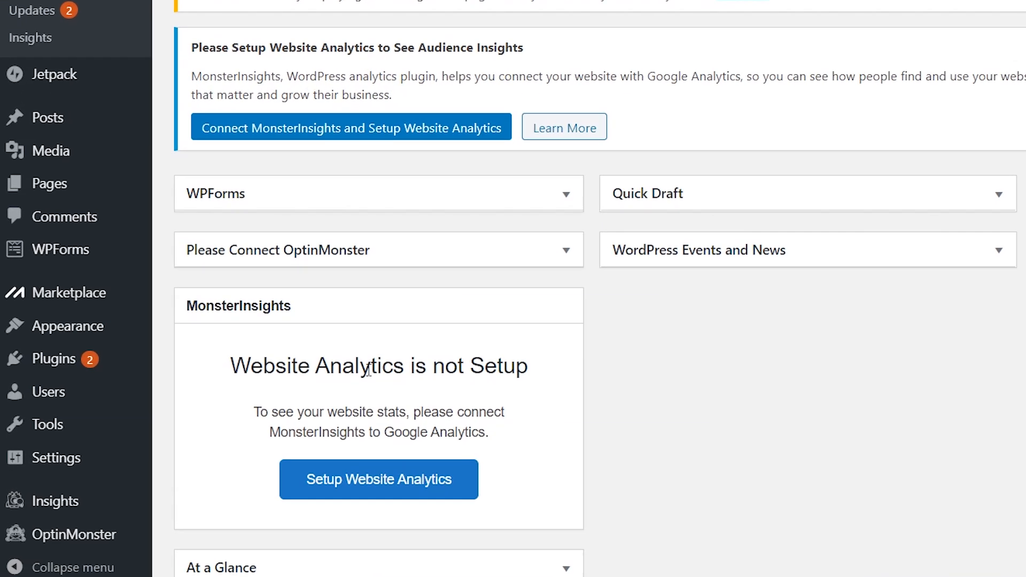
- Go to Users > All Users, open the only user's profile and scroll to Account Management
mouse_move(27, 420)
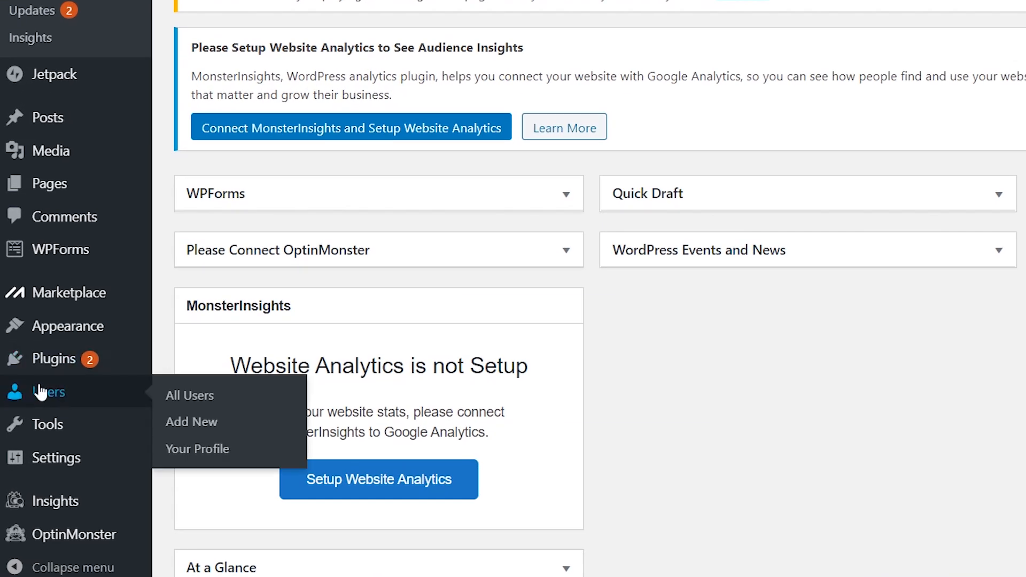
left_click(209, 398)
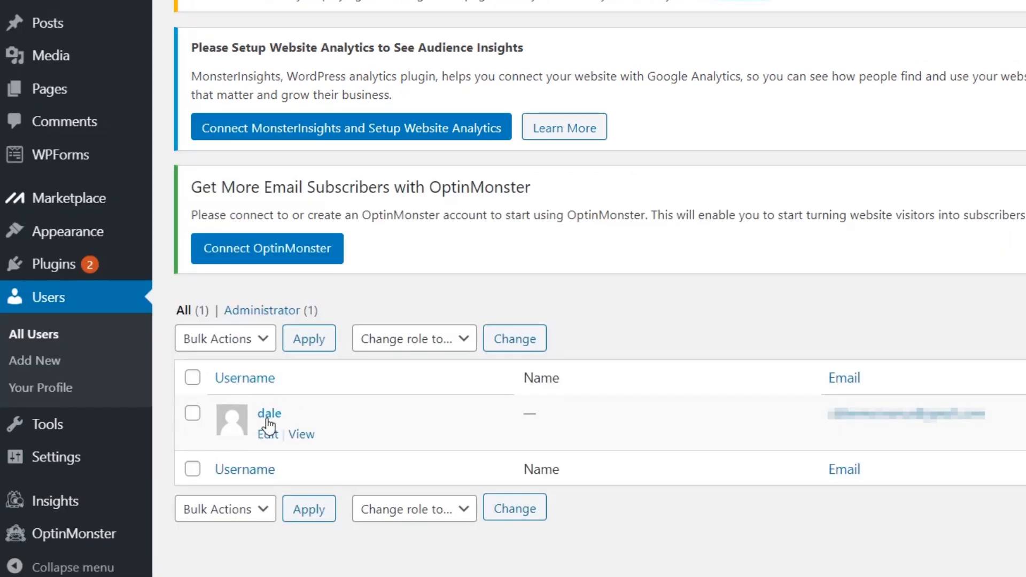
left_click(270, 418)
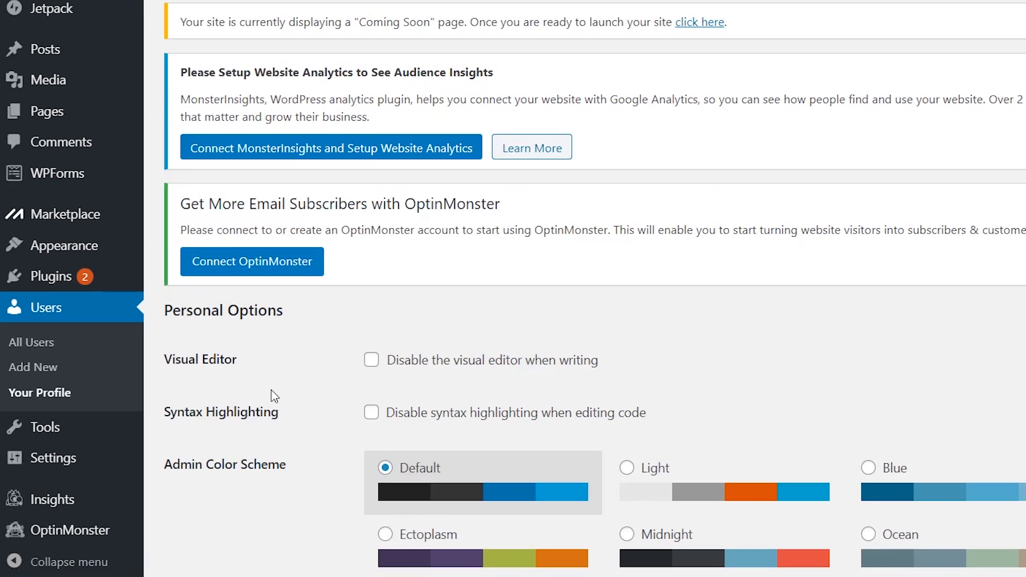
scroll(206, 417, "down", 15)
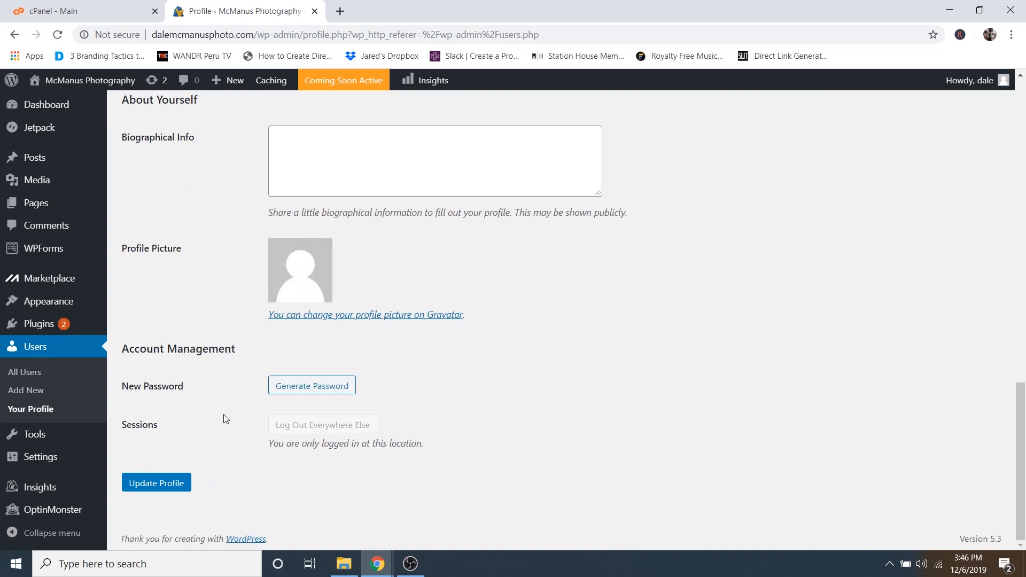
- Replace the generated password with a custom hidden password and update the profile
left_click(310, 394)
double_click(329, 386)
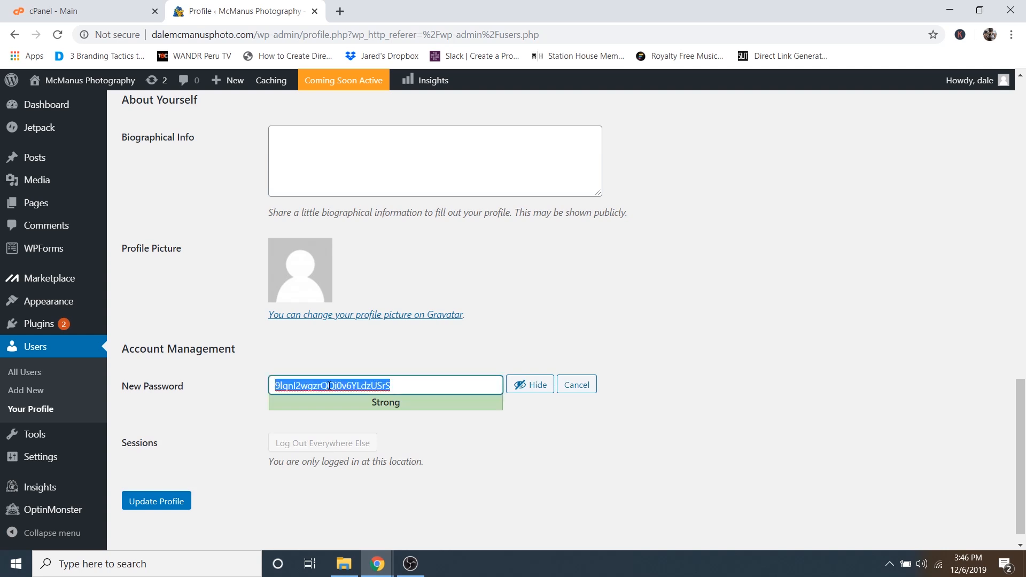
key("BackSpace")
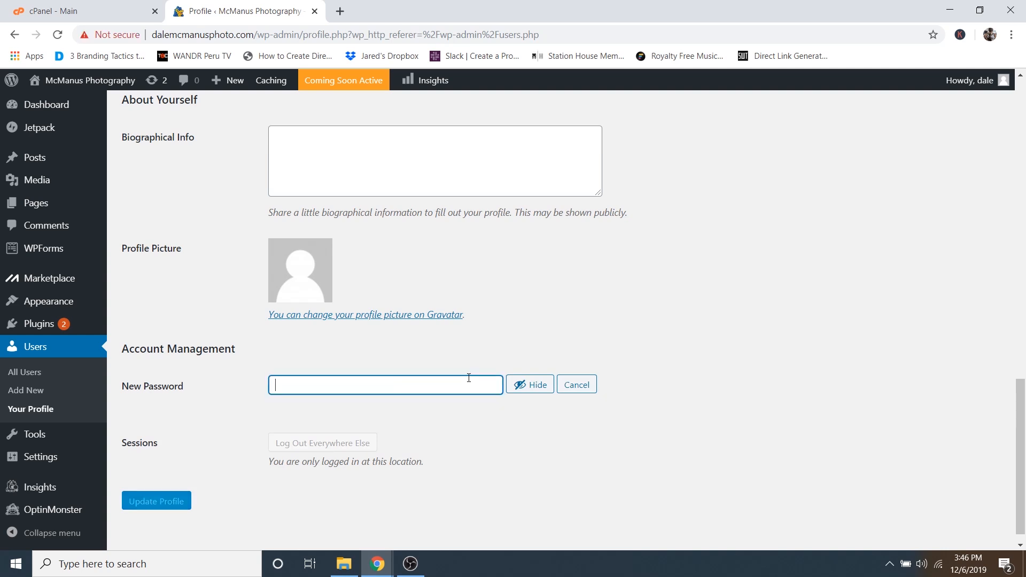
left_click(525, 386)
type("••••••••••••")
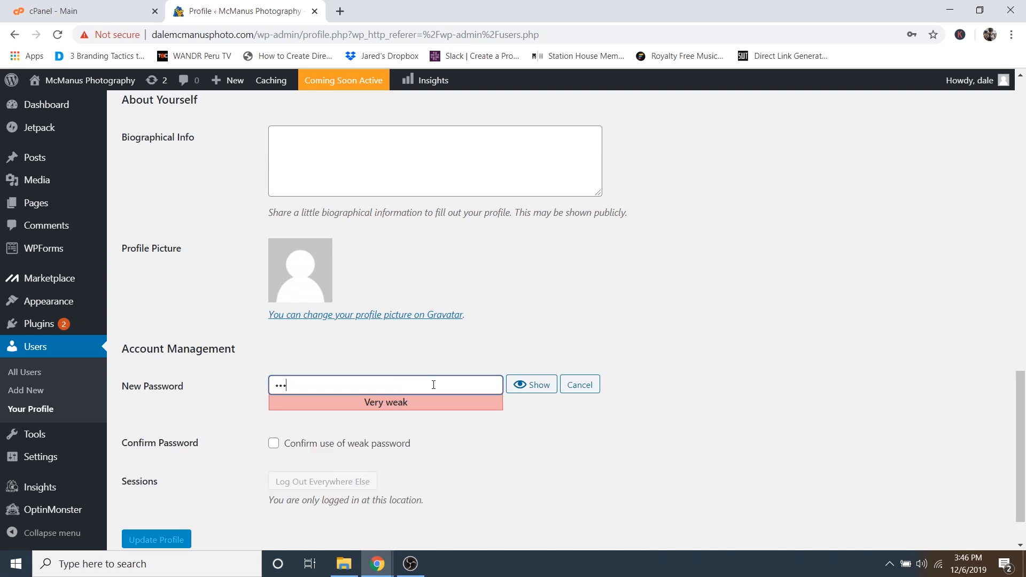
type("•")
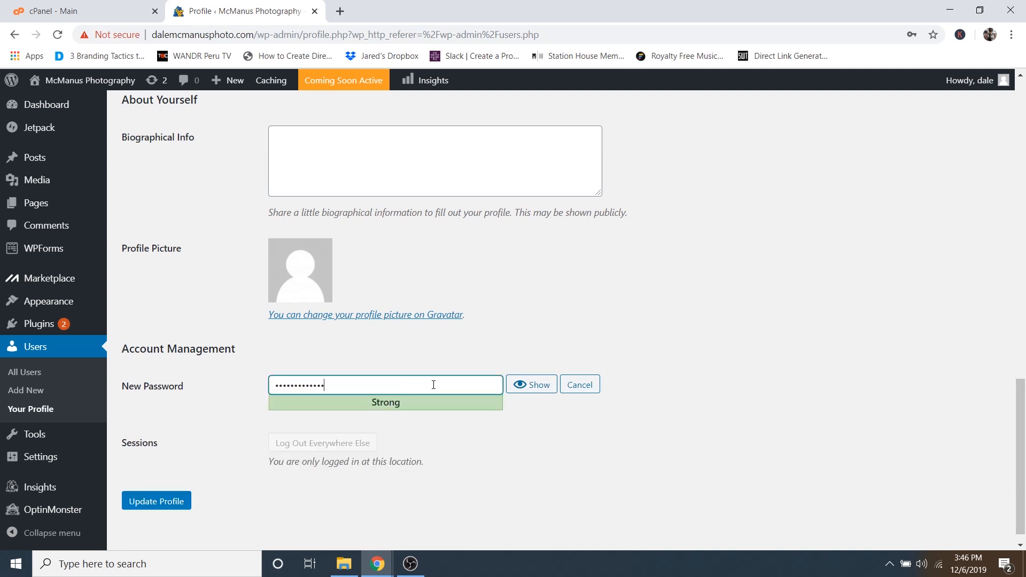
left_click(152, 508)
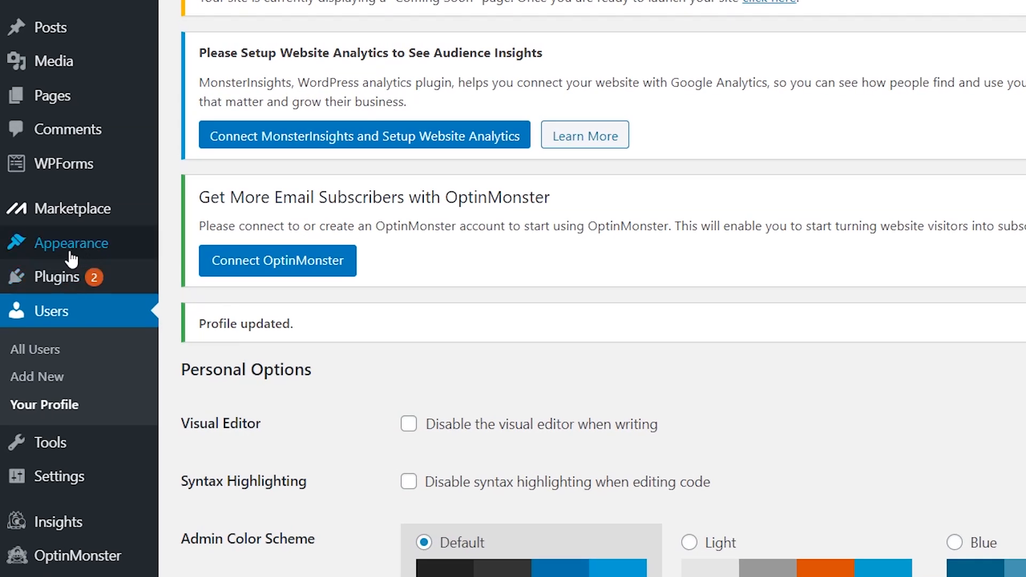
mouse_move(47, 315)
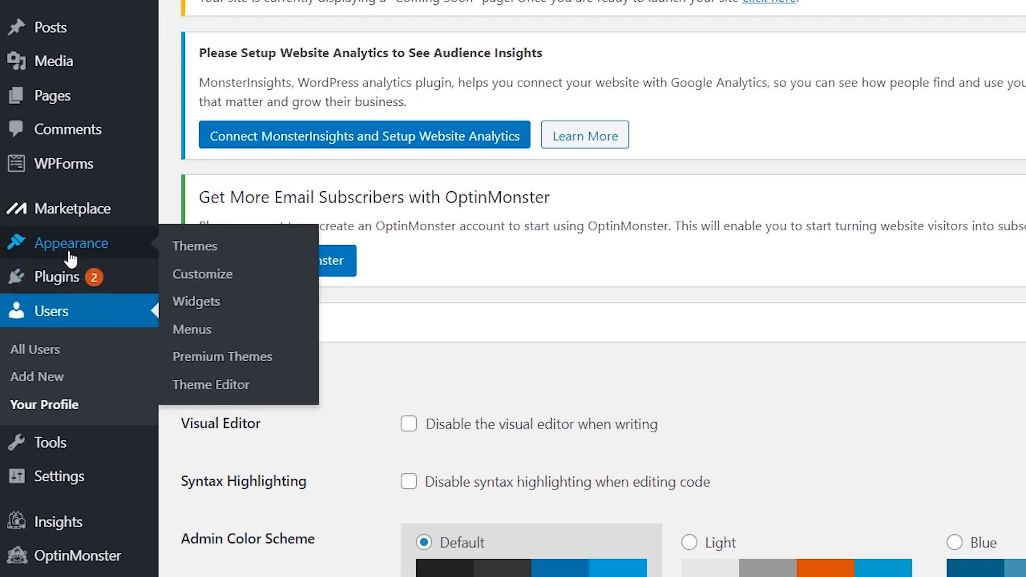
left_click(209, 249)
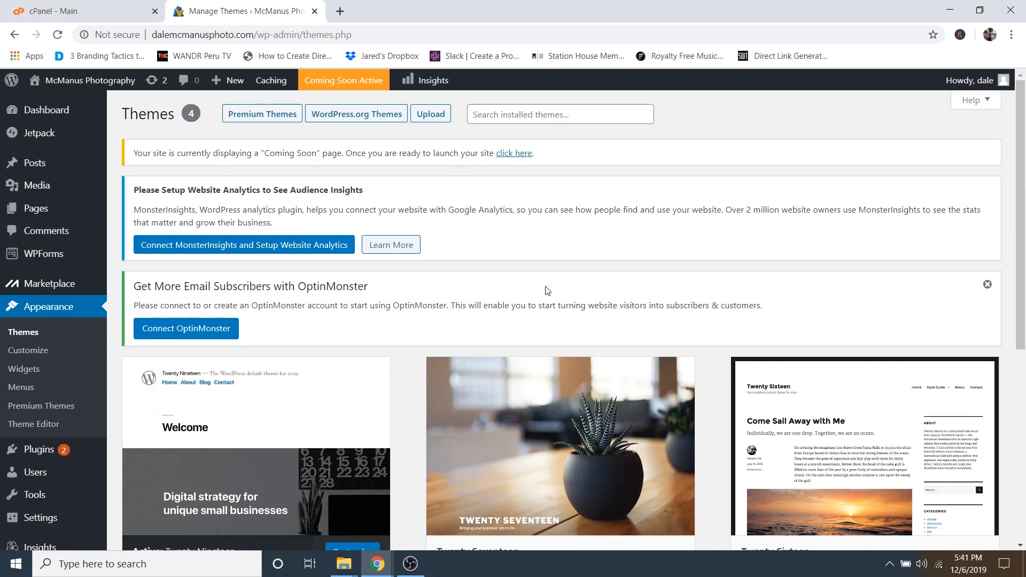
scroll(547, 291, "down", 4)
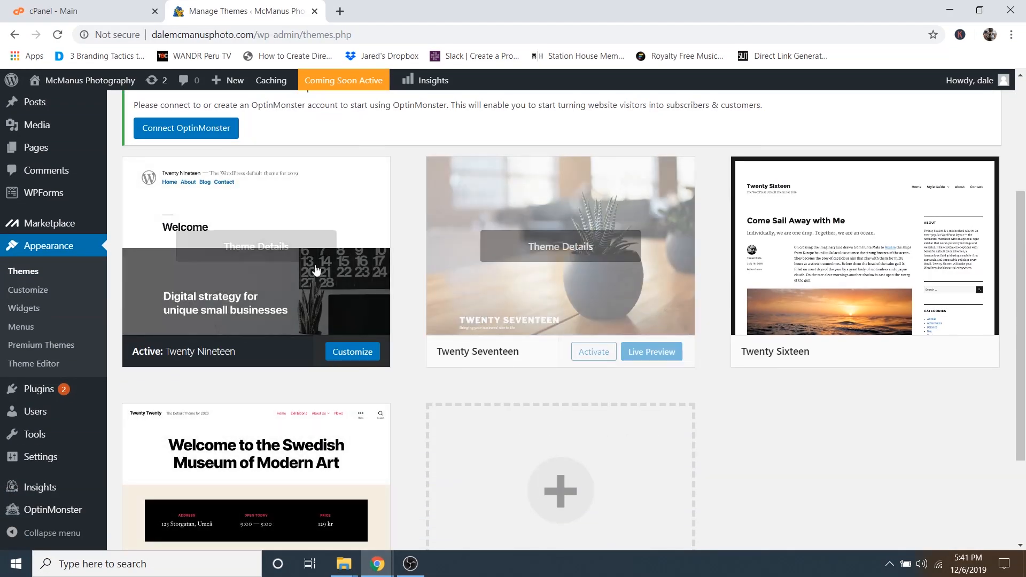
scroll(275, 271, "up", 4)
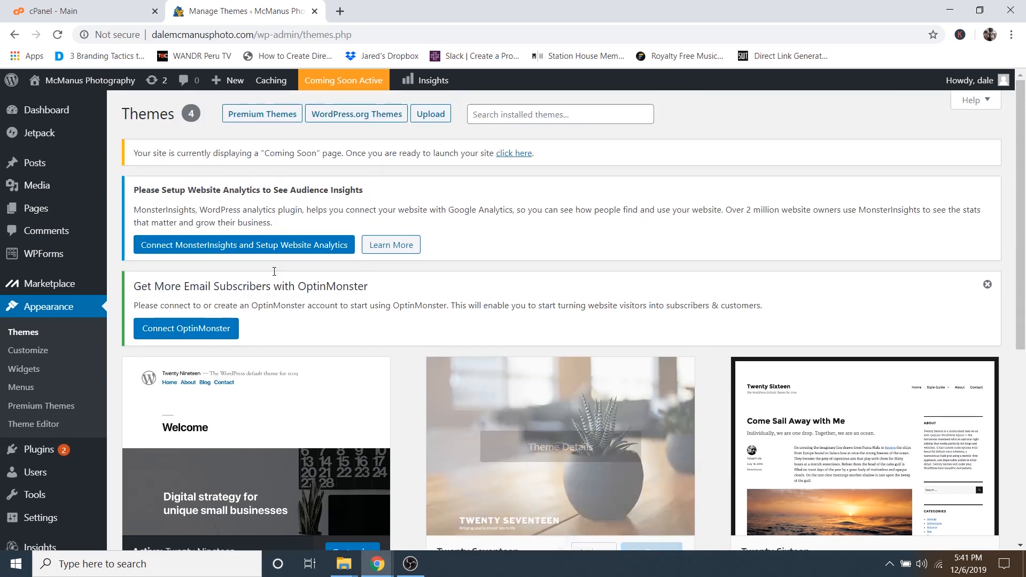
mouse_move(72, 82)
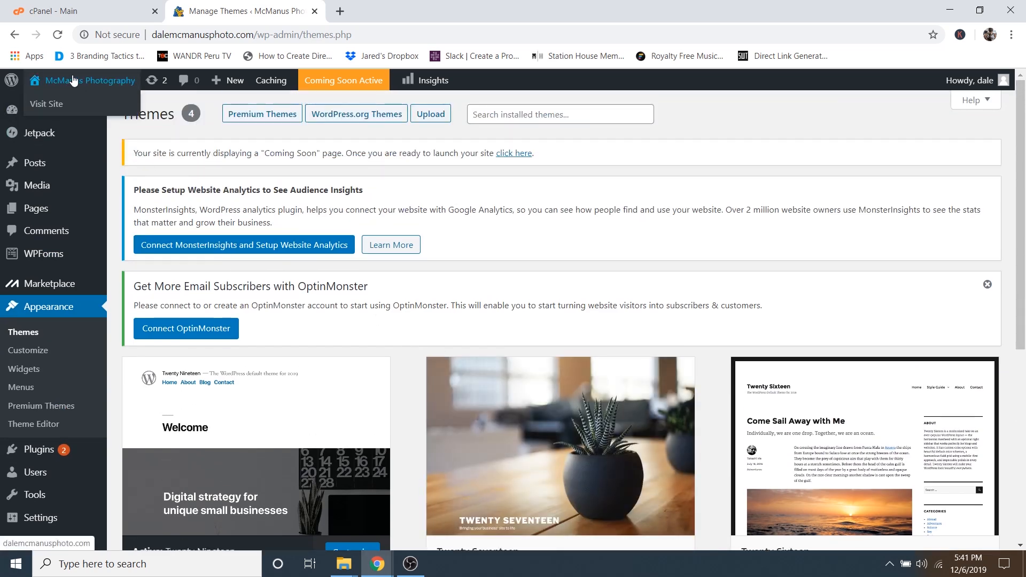
right_click(43, 106)
left_click(56, 111)
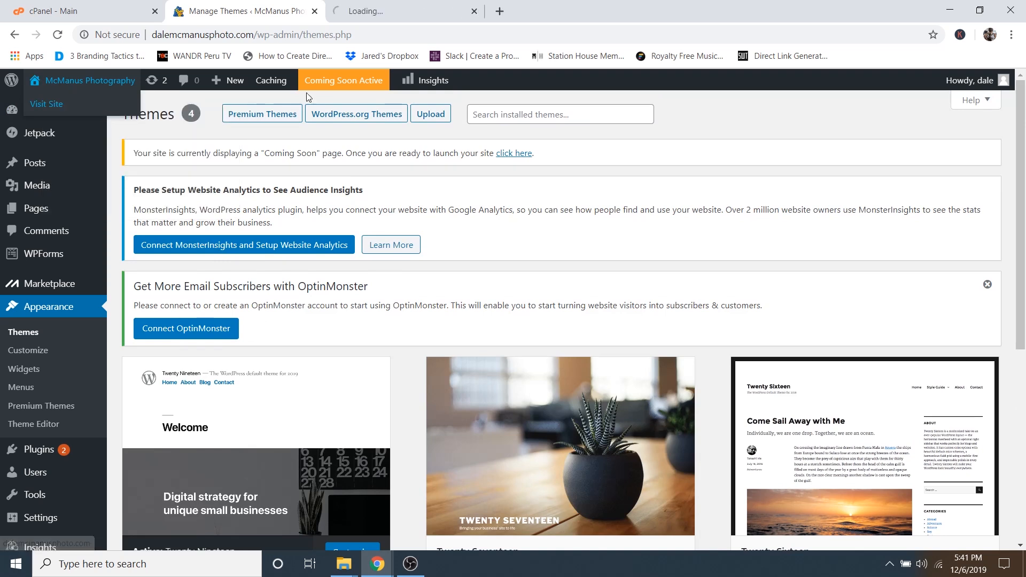
left_click(374, 6)
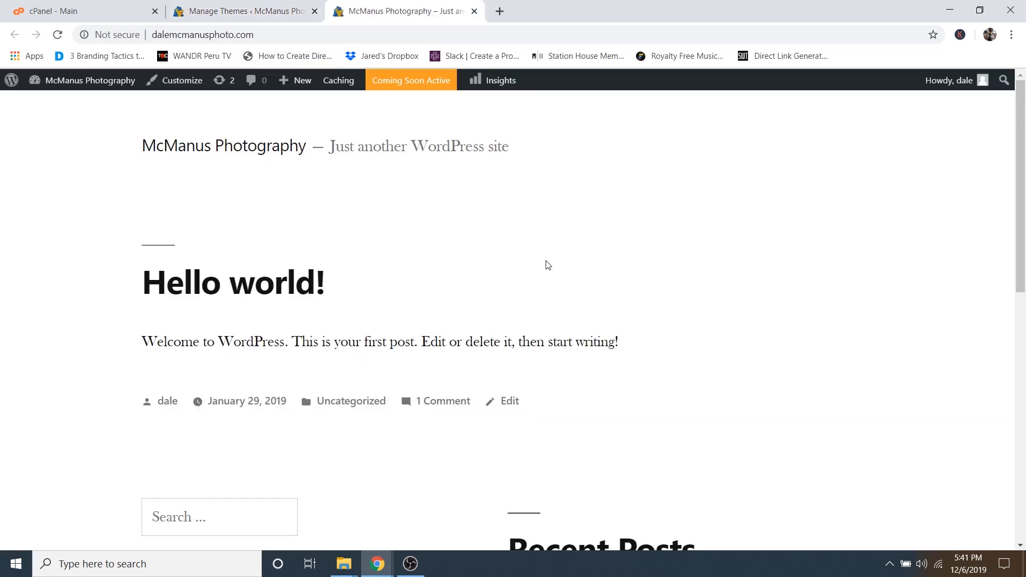
scroll(554, 280, "down", 6)
scroll(557, 296, "up", 6)
left_click(474, 11)
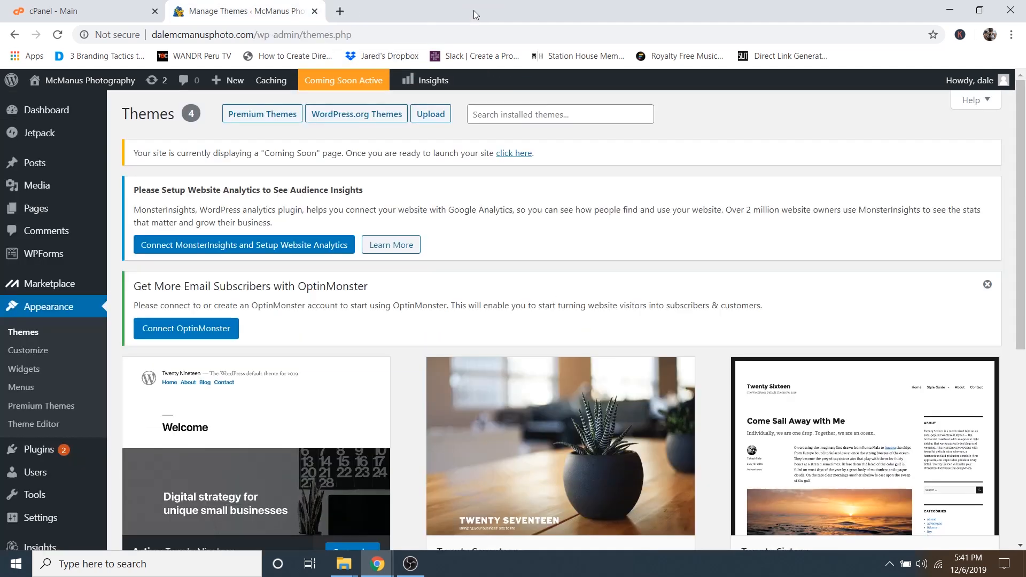
scroll(415, 309, "down", 6)
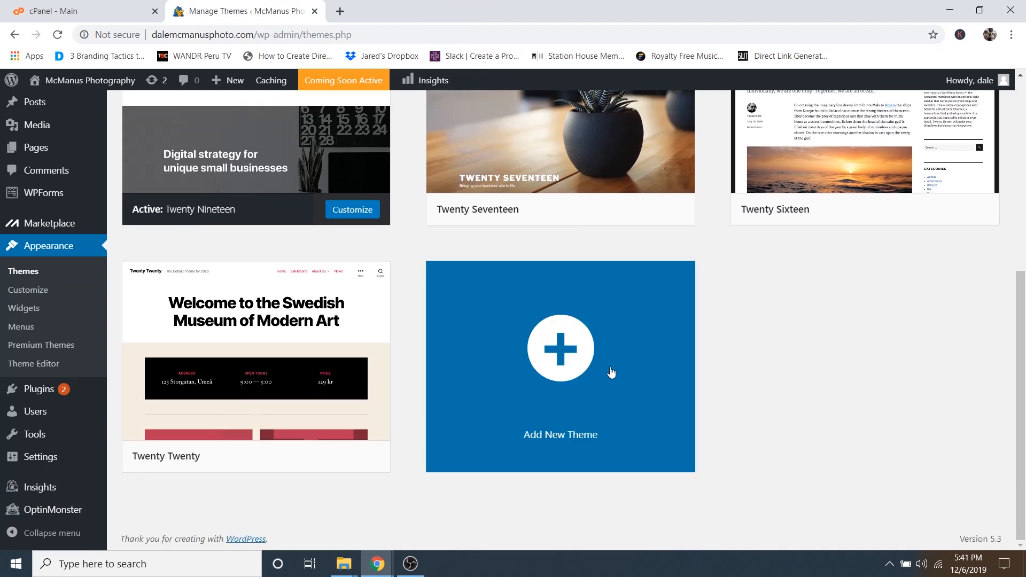
- Search the theme directory for 'photograph' from Add New Theme
left_click(594, 363)
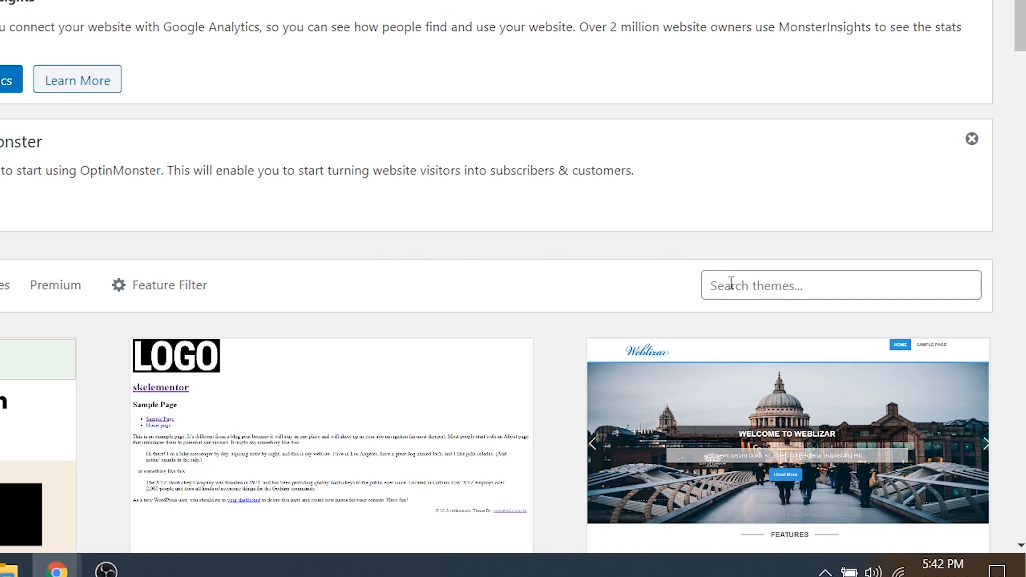
left_click(731, 283)
type("photograph")
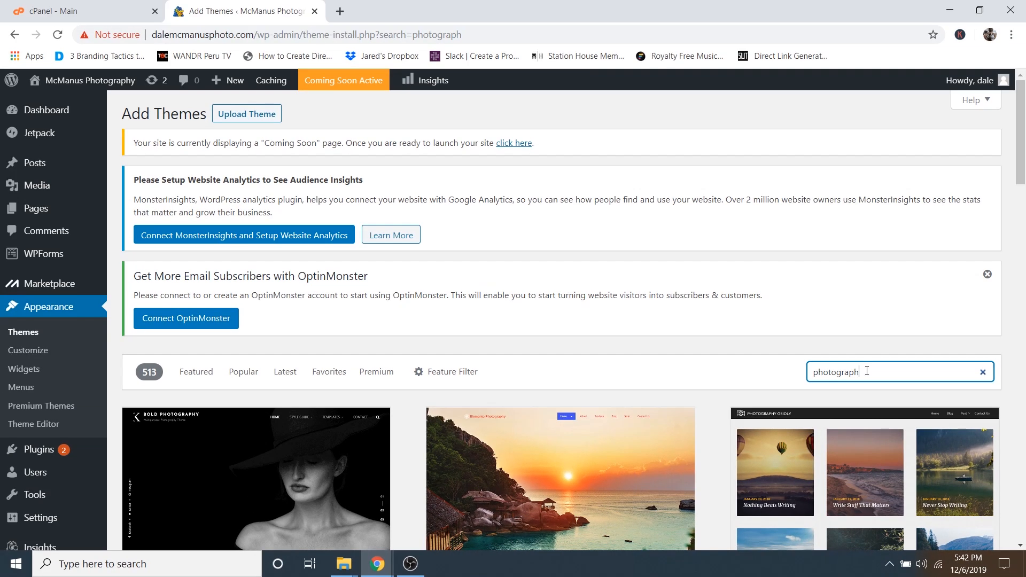
scroll(810, 385, "down", 5)
scroll(732, 393, "down", 8)
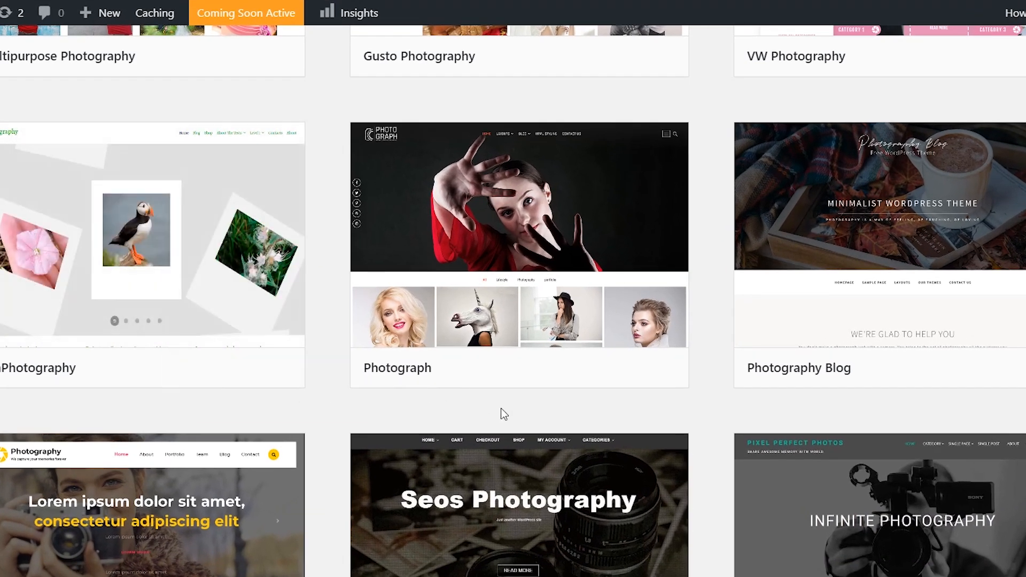
- Install and activate the Photograph theme
mouse_move(563, 293)
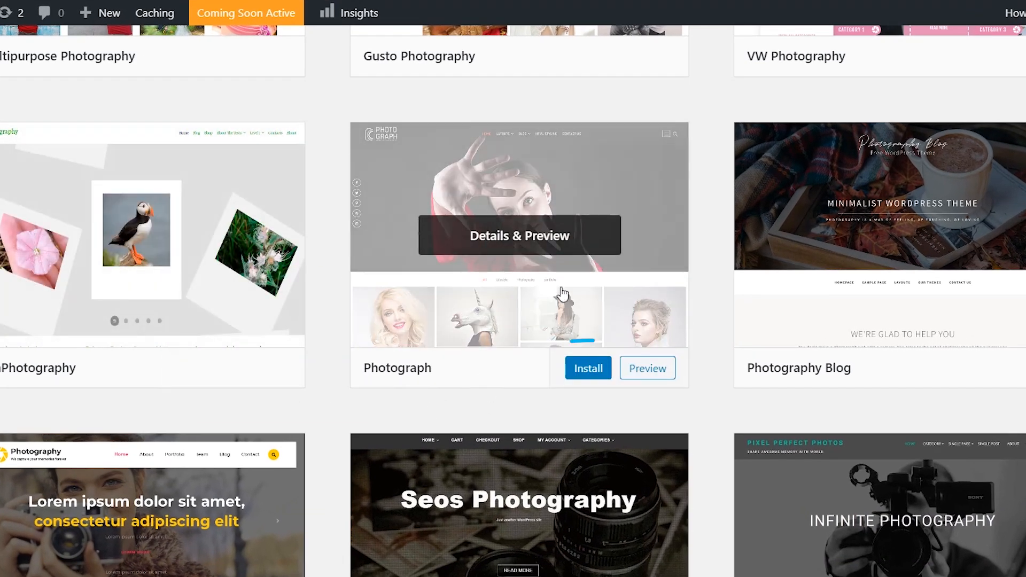
left_click(588, 374)
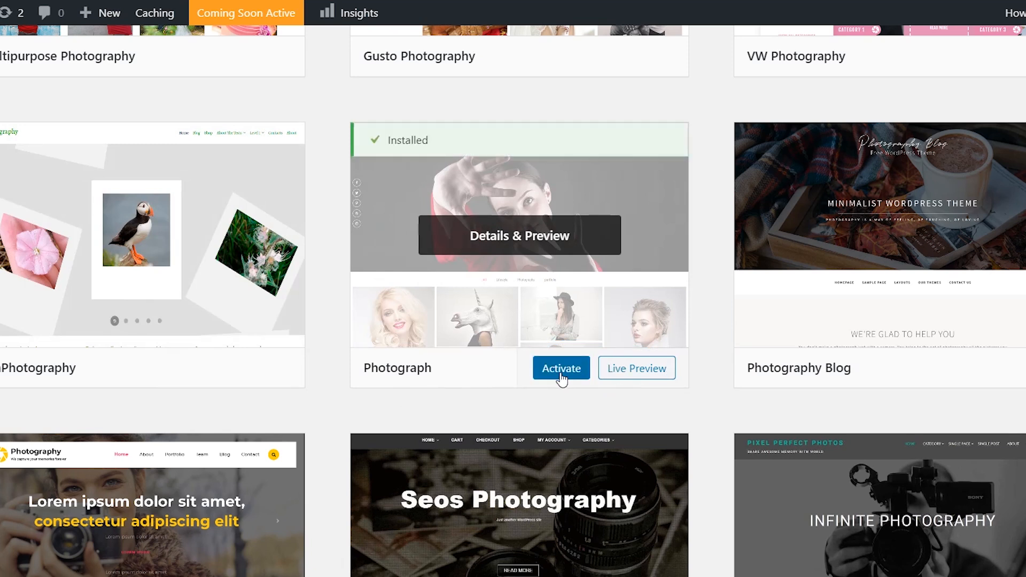
left_click(561, 372)
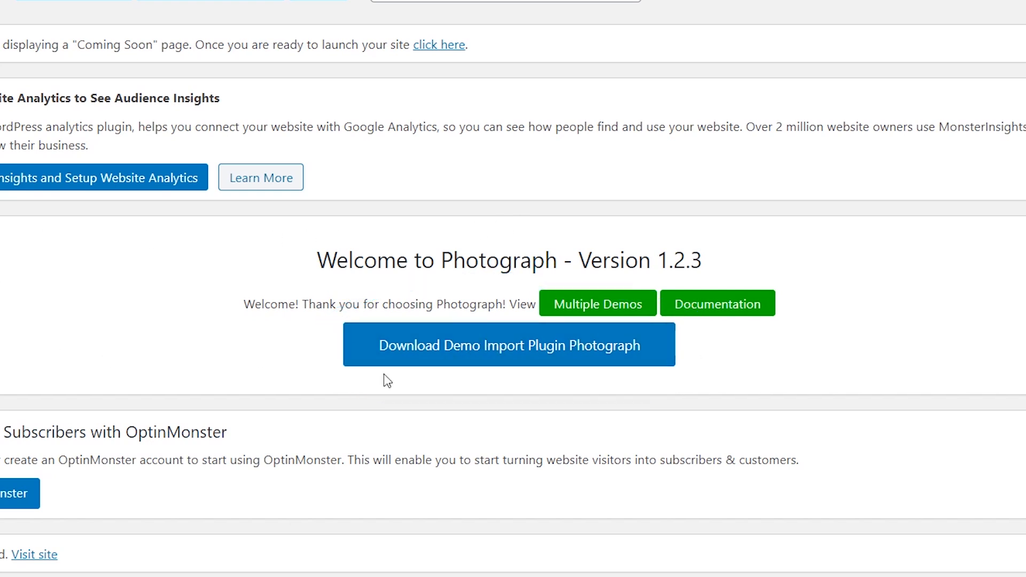
- Download the free Theme Freesia demo import plugin and close its page to return to Themes
left_click_drag(442, 257, 558, 259)
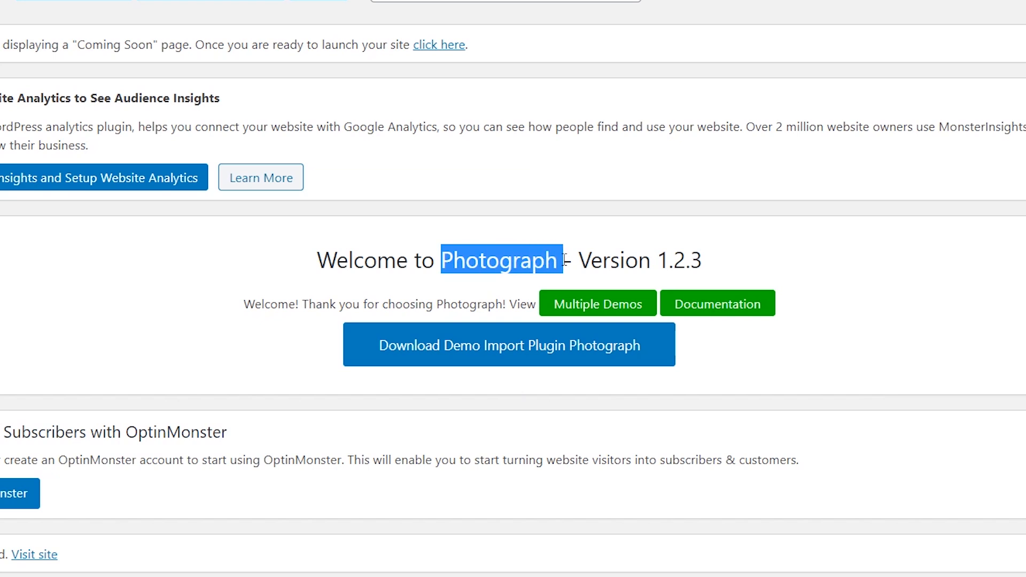
left_click(559, 260)
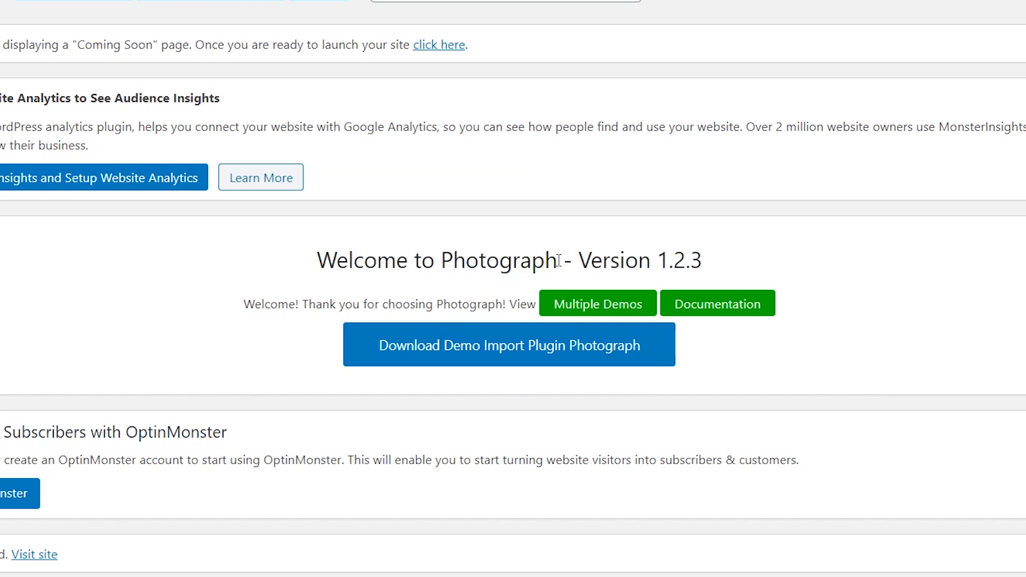
left_click(489, 364)
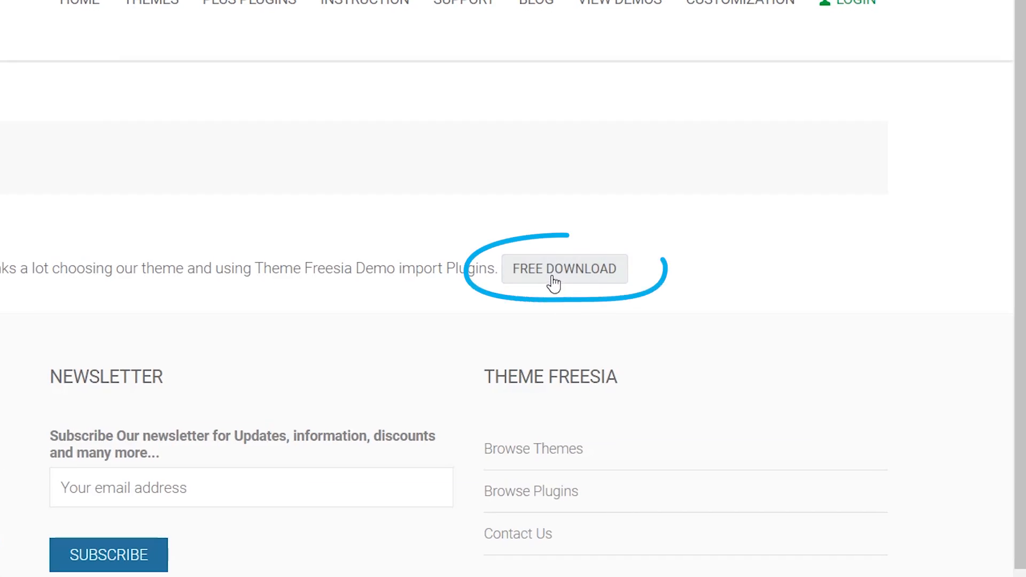
left_click(553, 281)
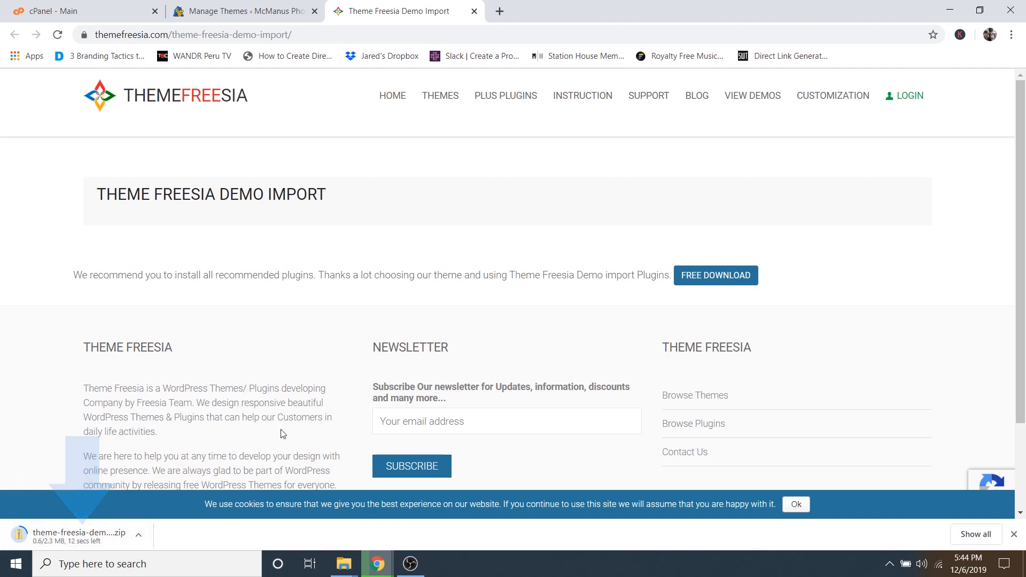
left_click(475, 11)
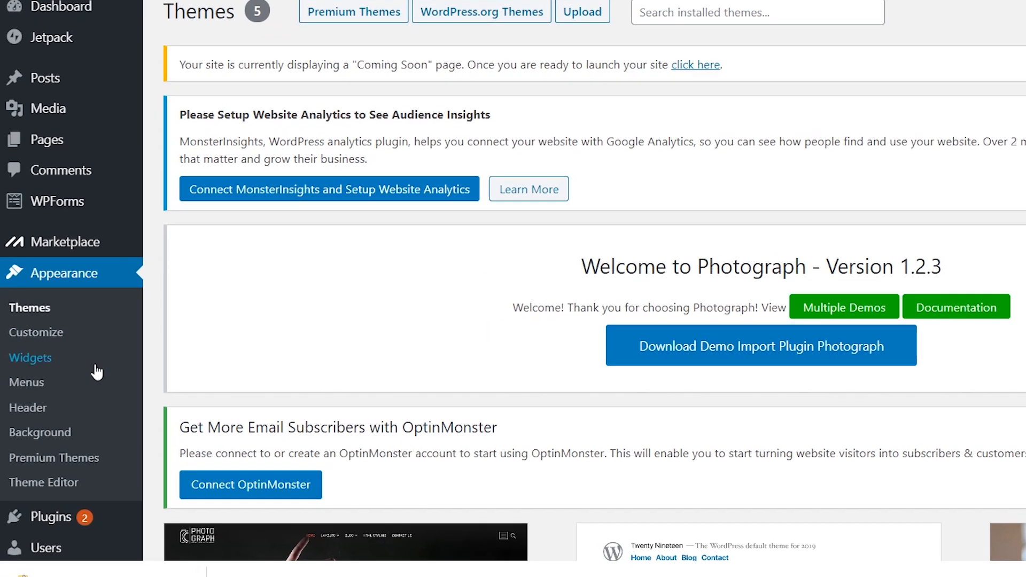
- Search the plugin directory for 'instagram feed' from Plugins > Add New
scroll(70, 381, "down", 2)
mouse_move(43, 359)
left_click(201, 365)
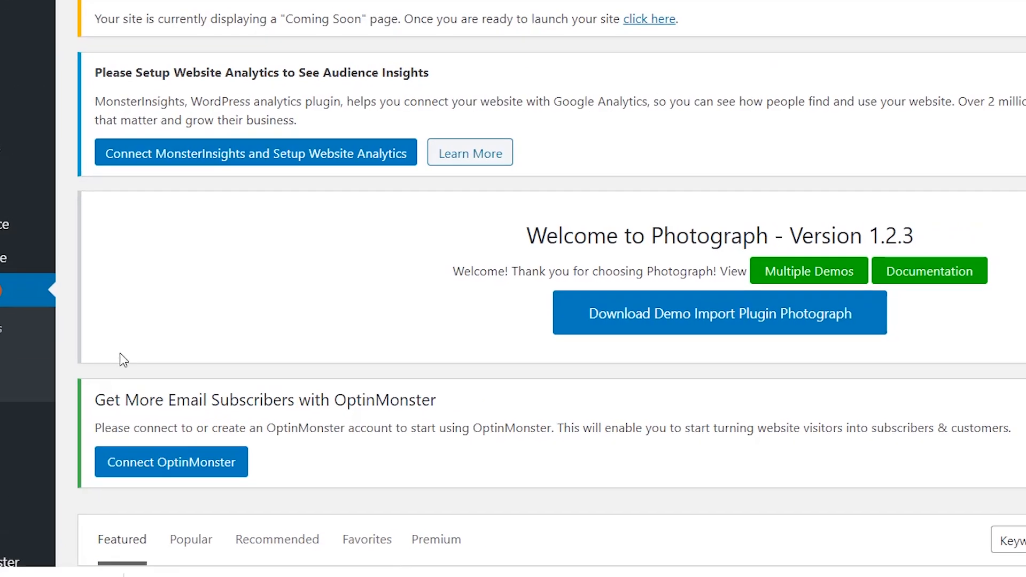
scroll(800, 358, "down", 3)
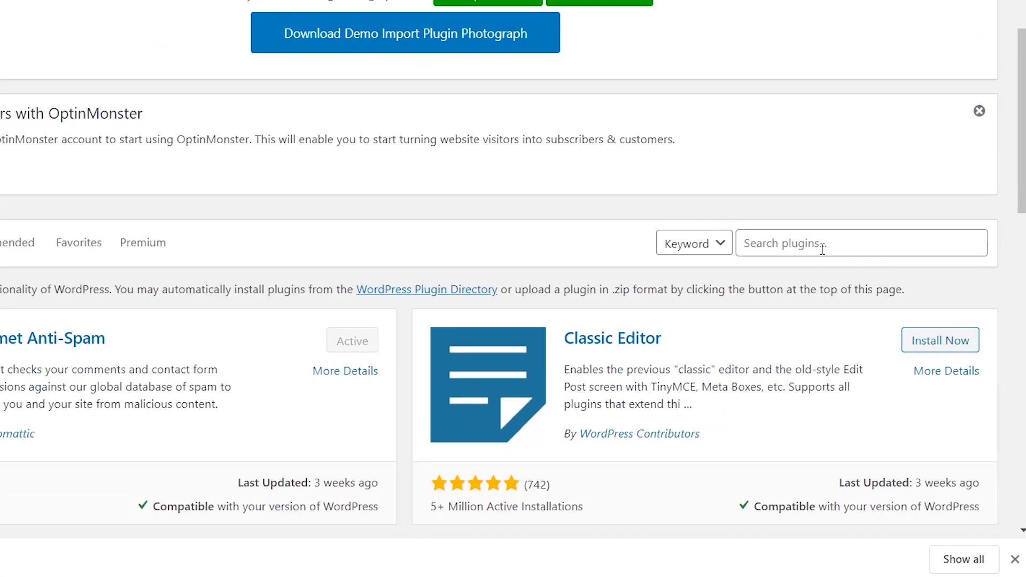
left_click(769, 245)
type("insta")
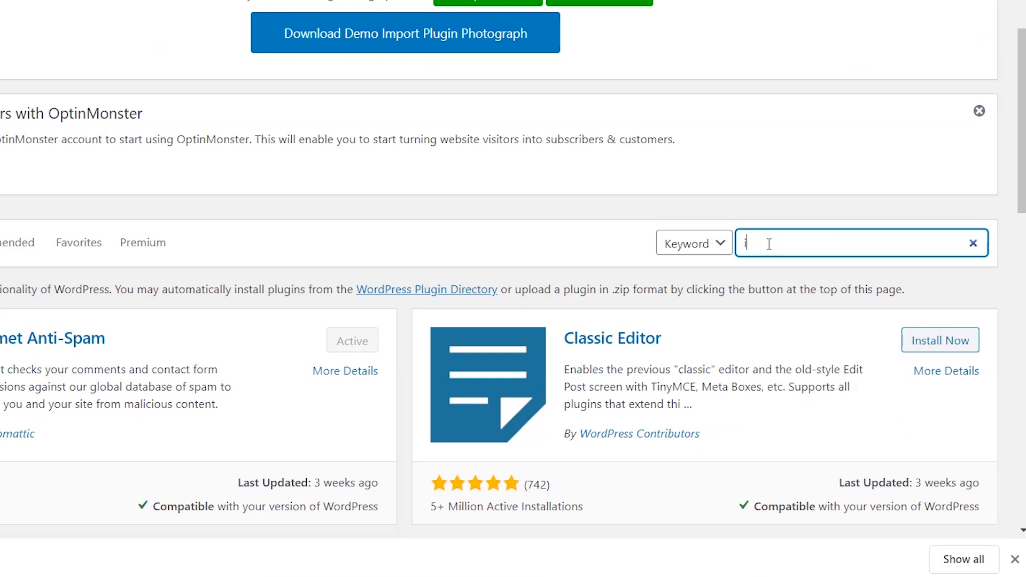
type("gram feed")
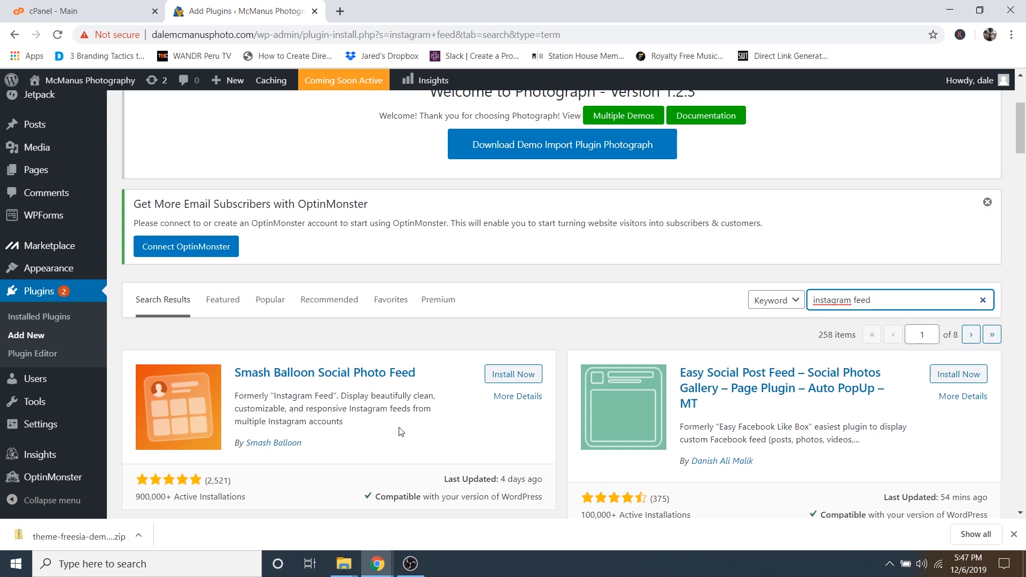
- Install and activate the Smash Balloon Social Photo Feed plugin
scroll(353, 433, "down", 1)
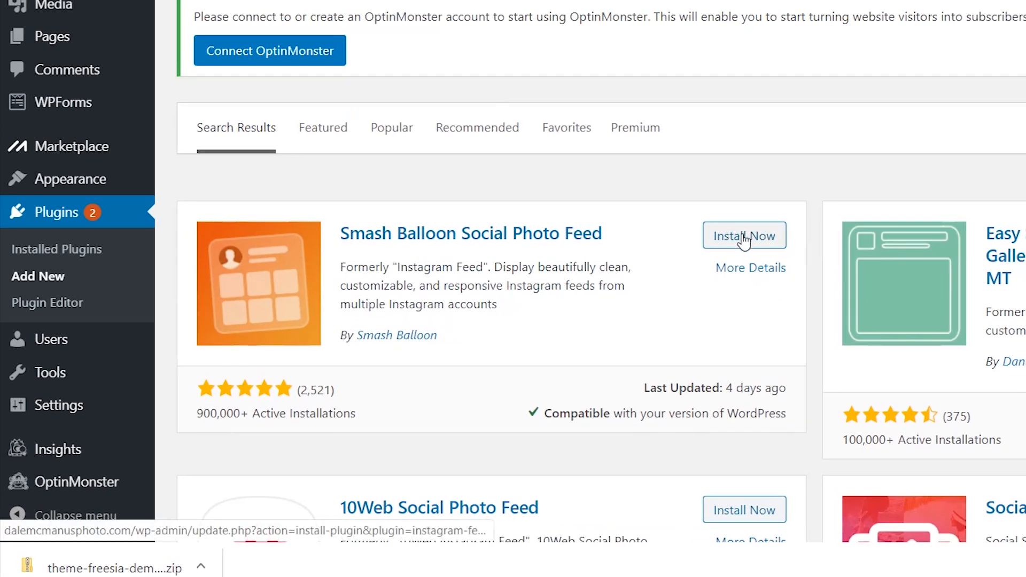
left_click(743, 236)
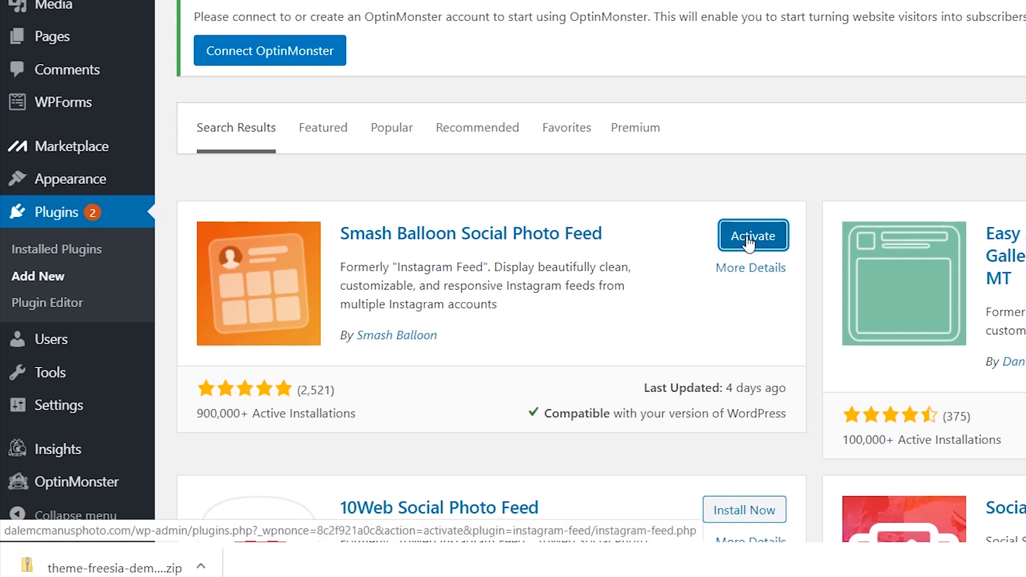
left_click(749, 241)
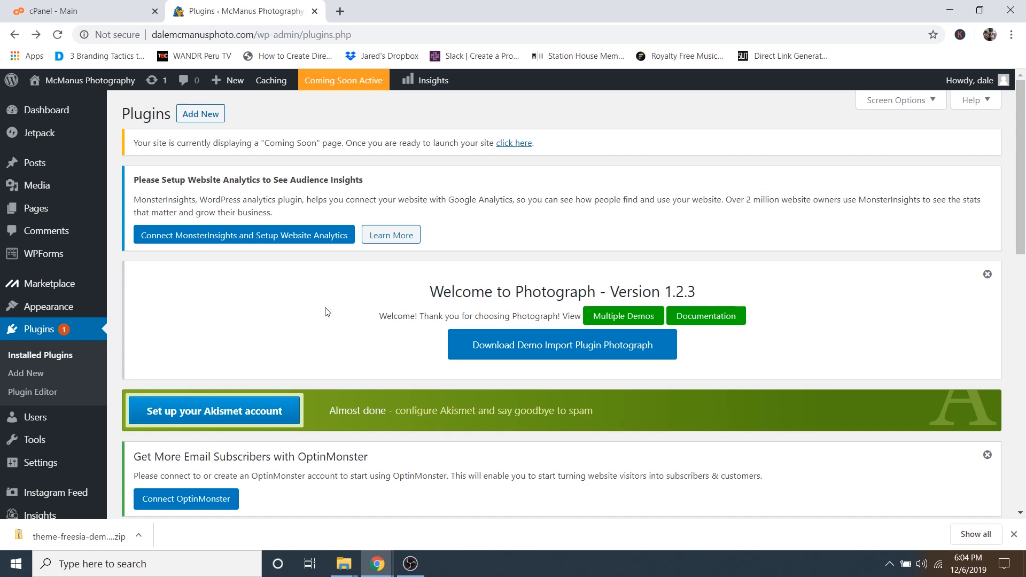
scroll(322, 314, "down", 8)
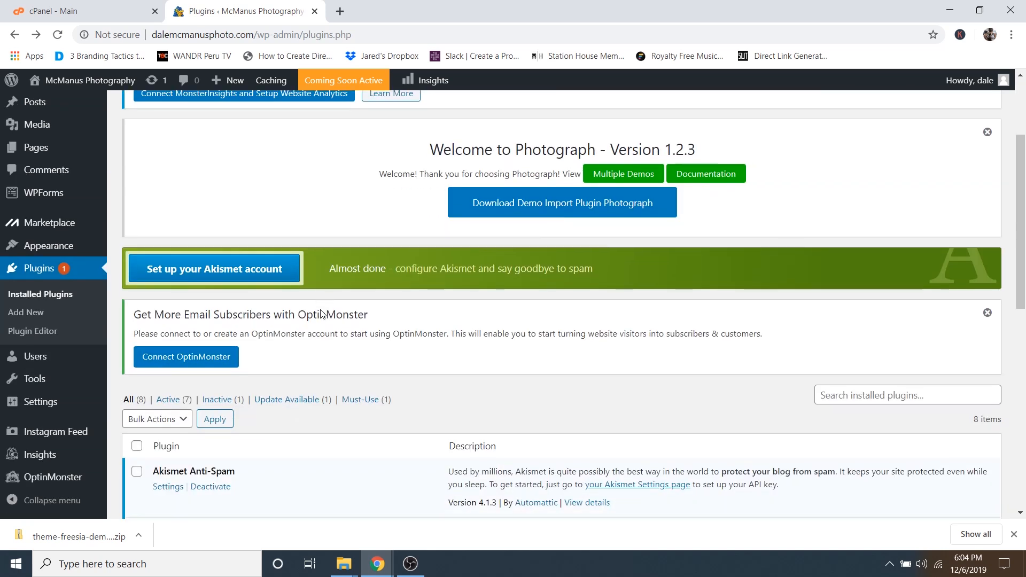
scroll(346, 315, "down", 3)
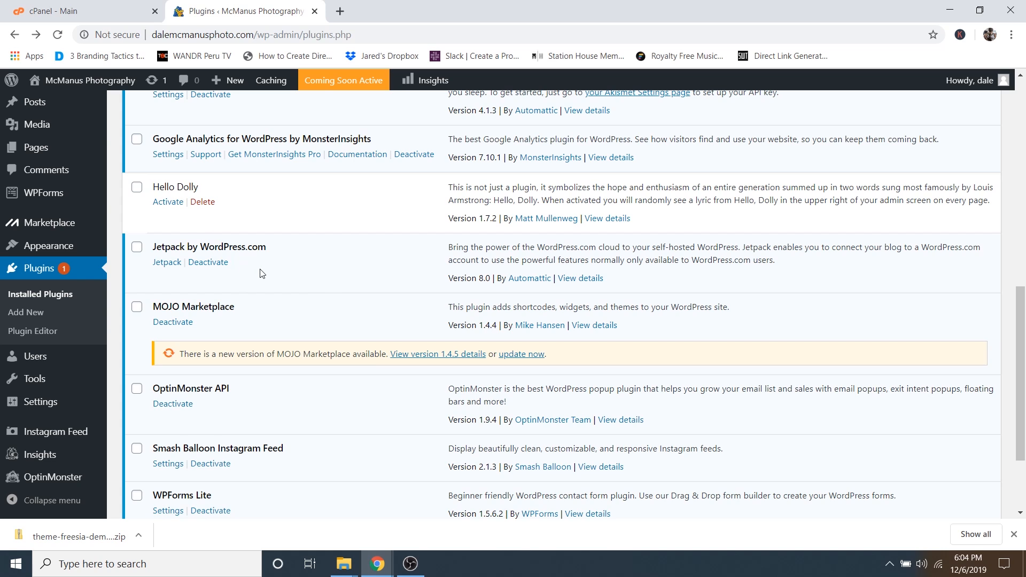
scroll(316, 293, "down", 3)
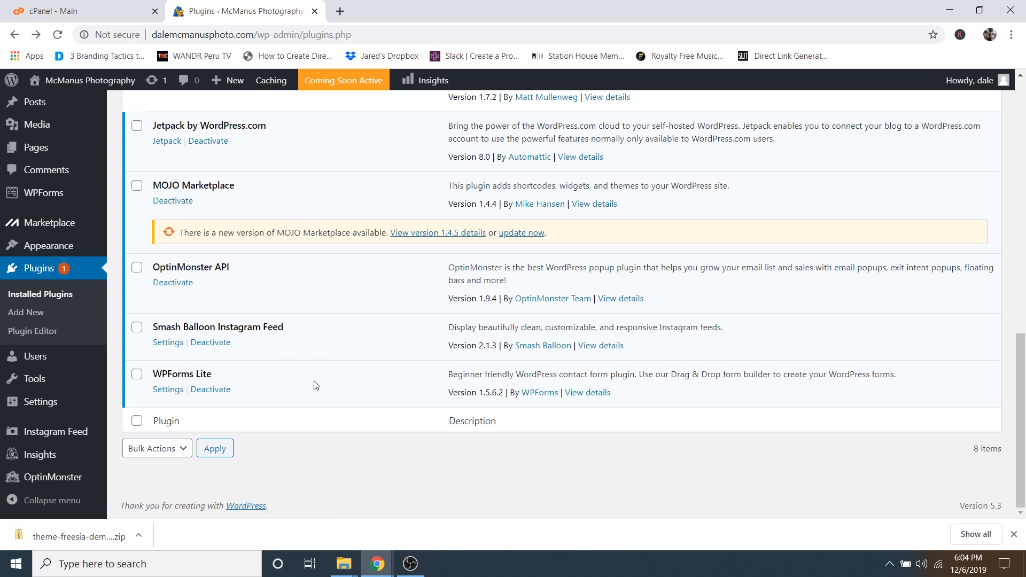
scroll(344, 387, "up", 4)
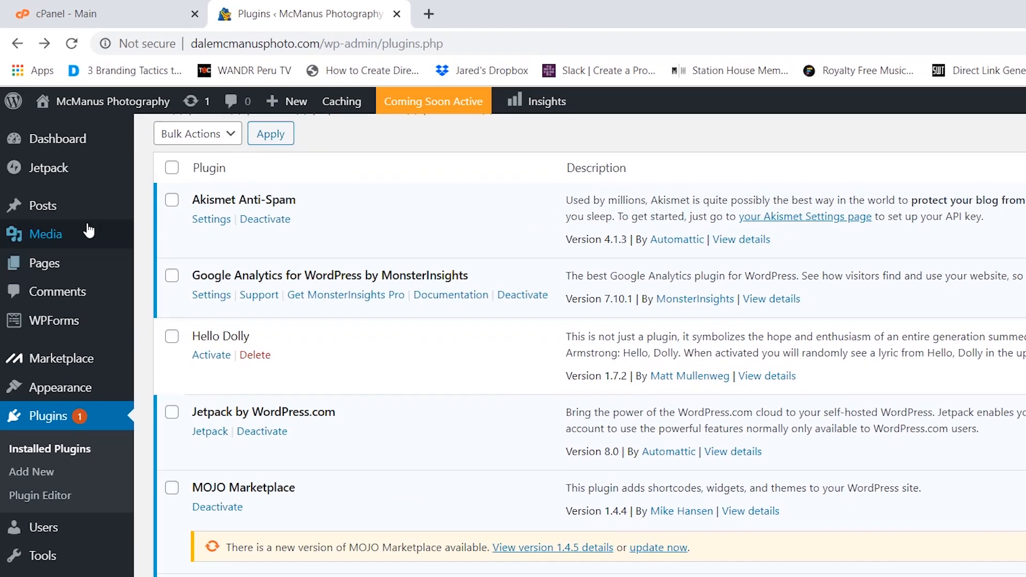
- Open the Jetpack setup page and begin connecting the site to Jetpack
mouse_move(44, 136)
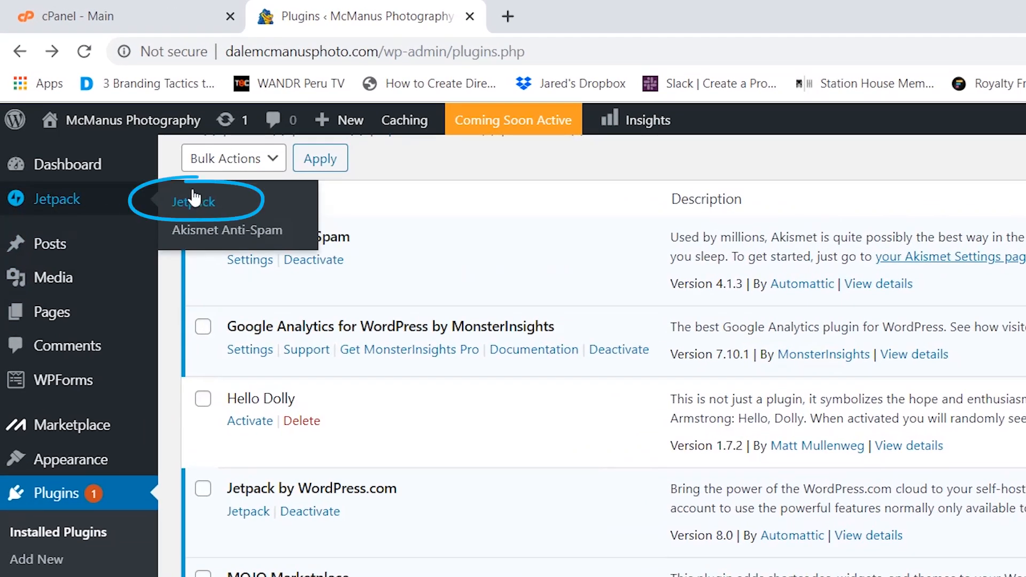
left_click(194, 203)
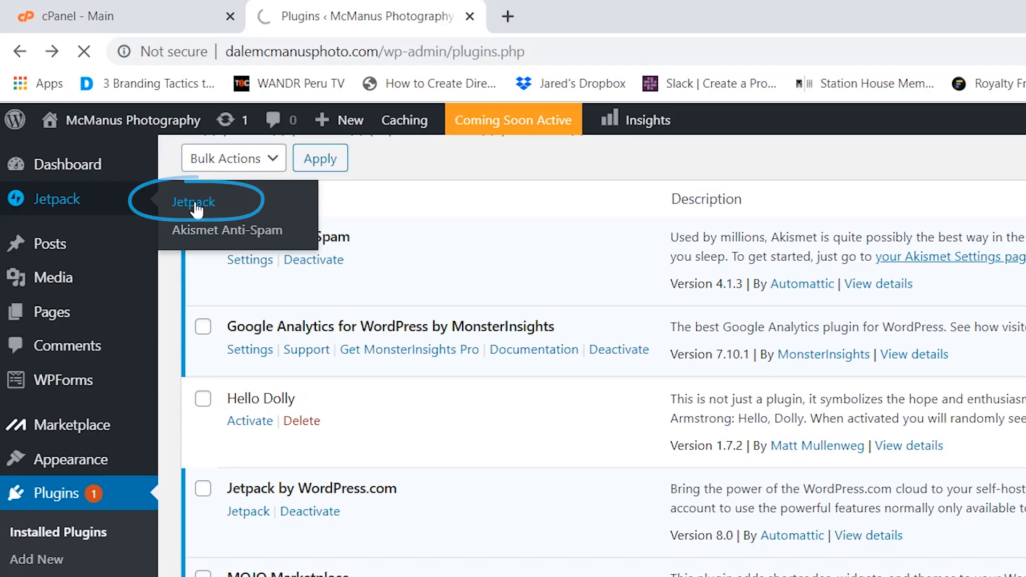
scroll(328, 217, "down", 7)
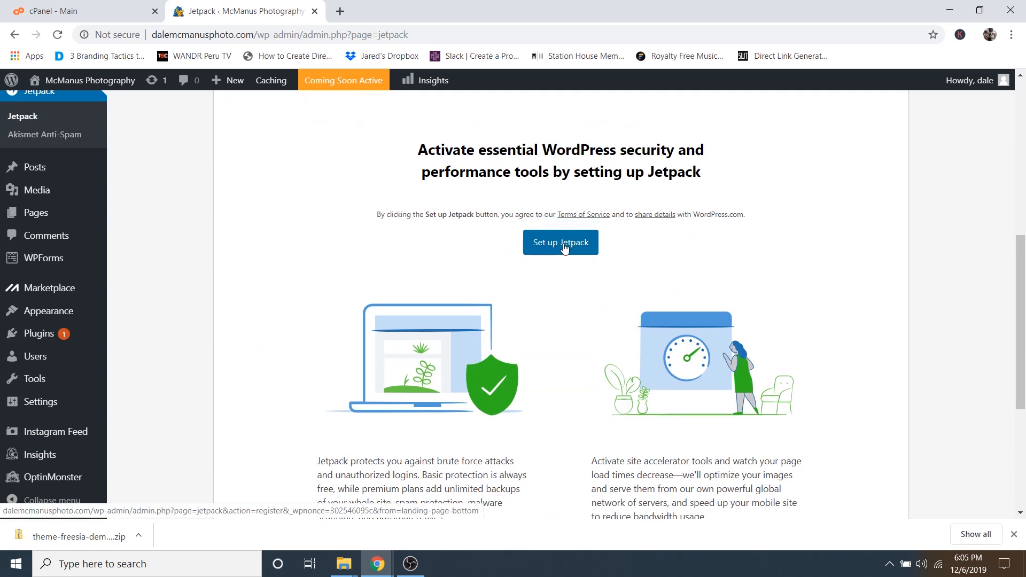
left_click(567, 248)
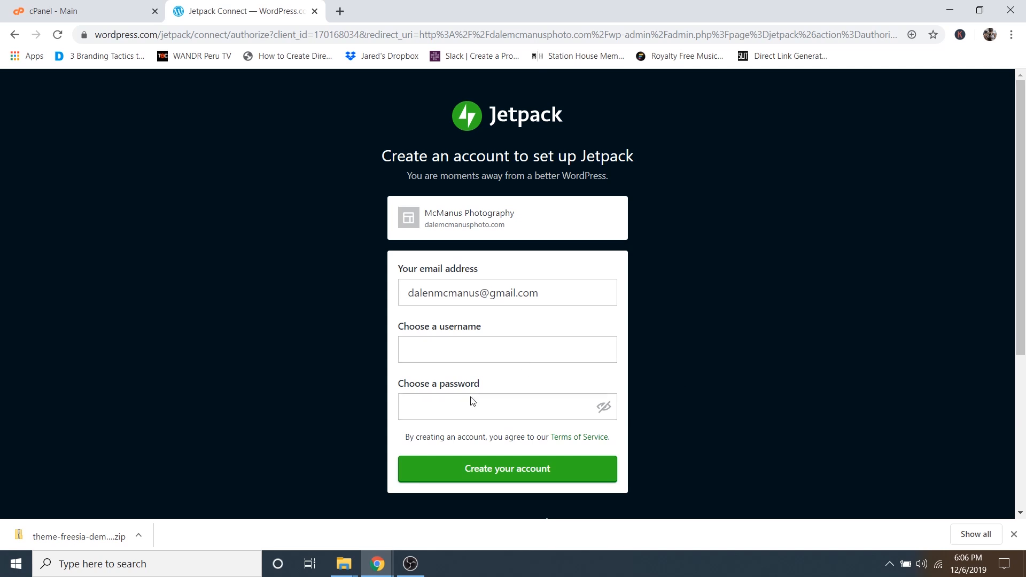
- Replace the taken username with a new available one, enter a password, and create the account
left_click(447, 344)
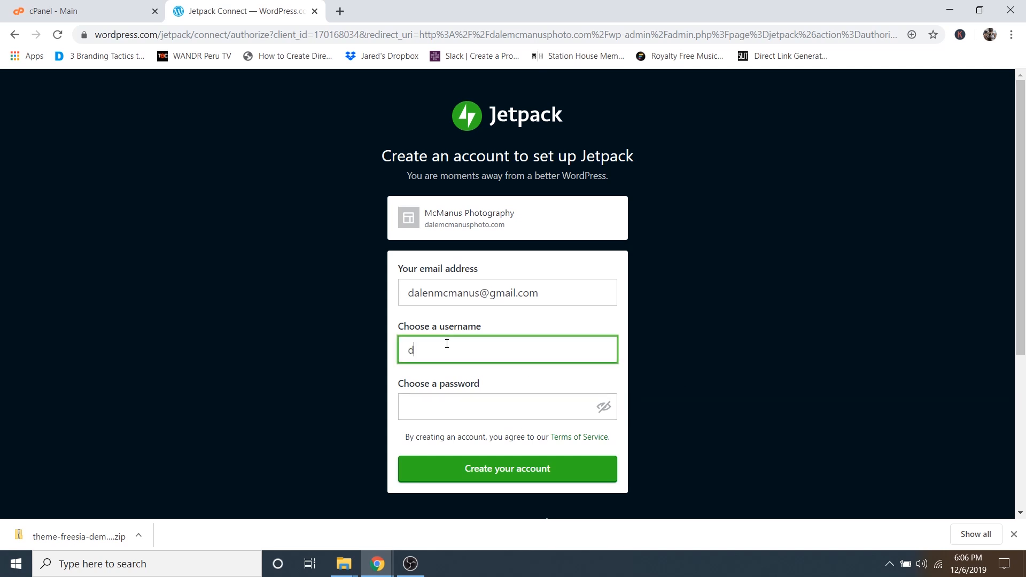
left_click(441, 400)
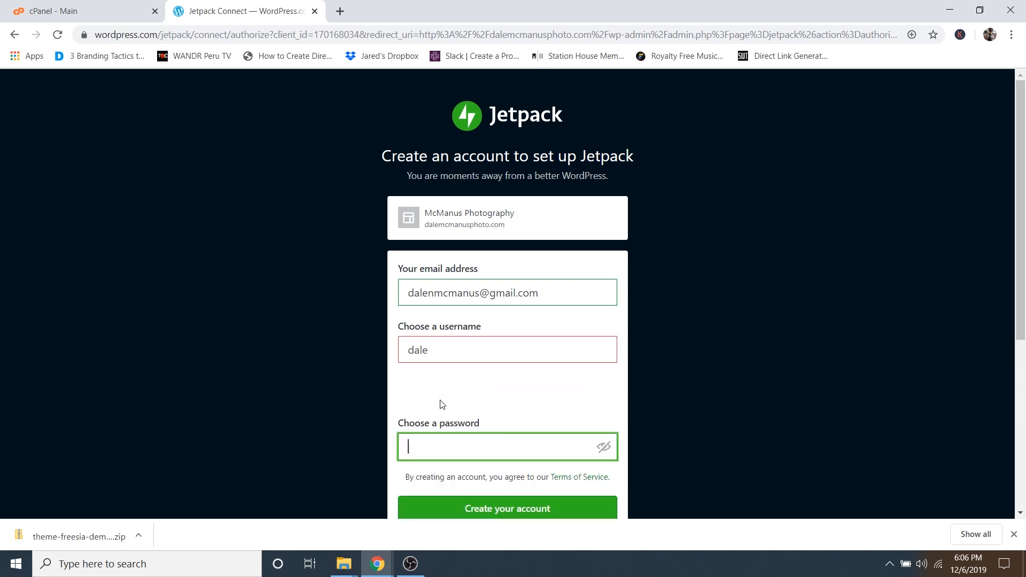
left_click_drag(451, 353, 408, 354)
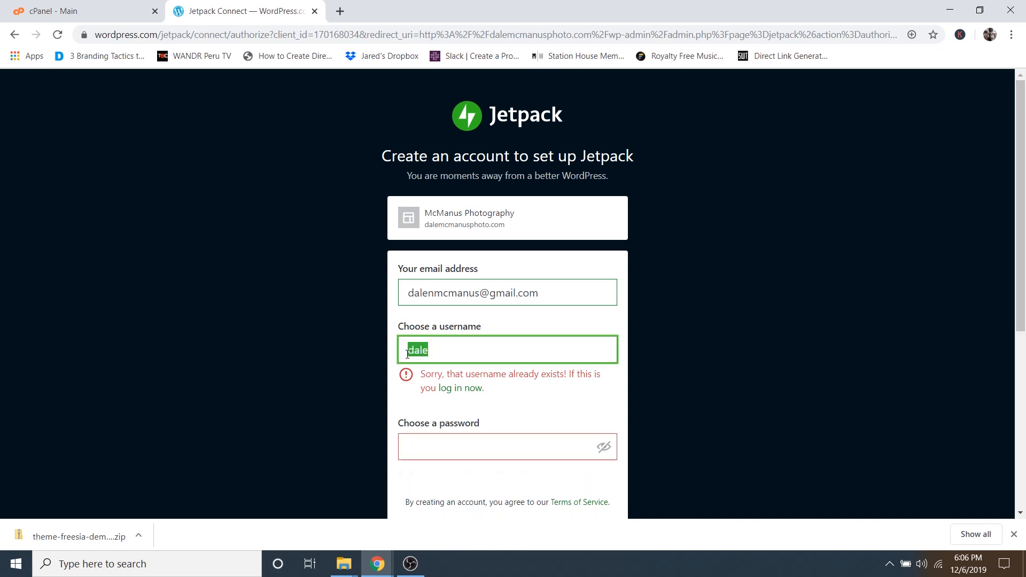
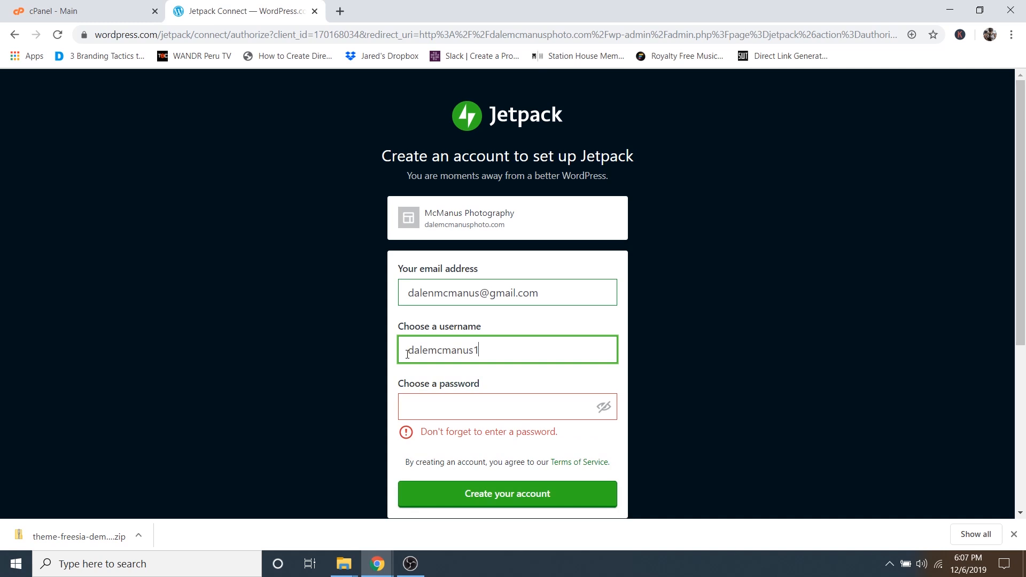
left_click(484, 405)
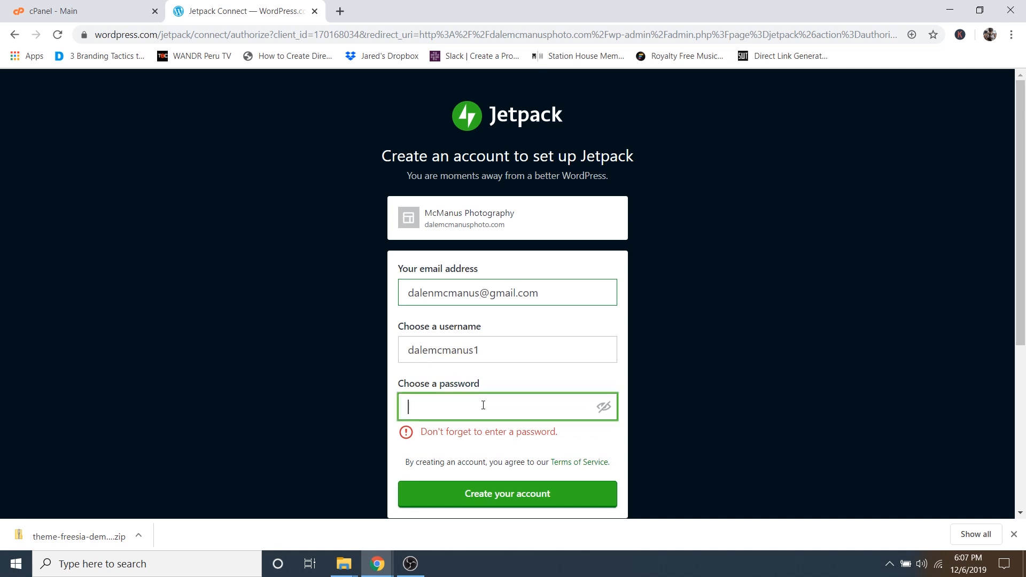
type("•••")
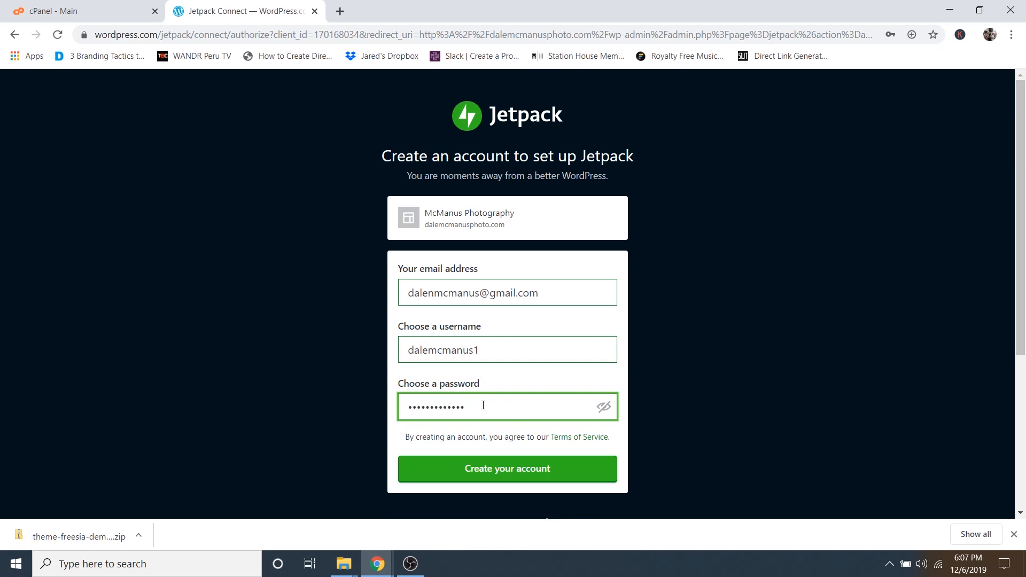
left_click(507, 474)
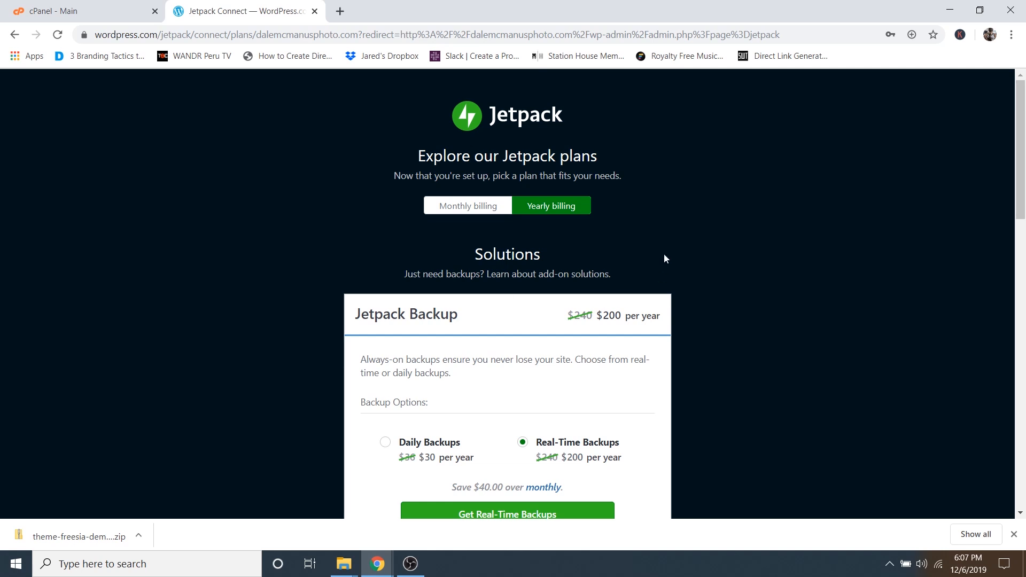
- Start with the free Jetpack plan and dismiss the Welcome to Jetpack Free message
scroll(666, 306, "down", 7)
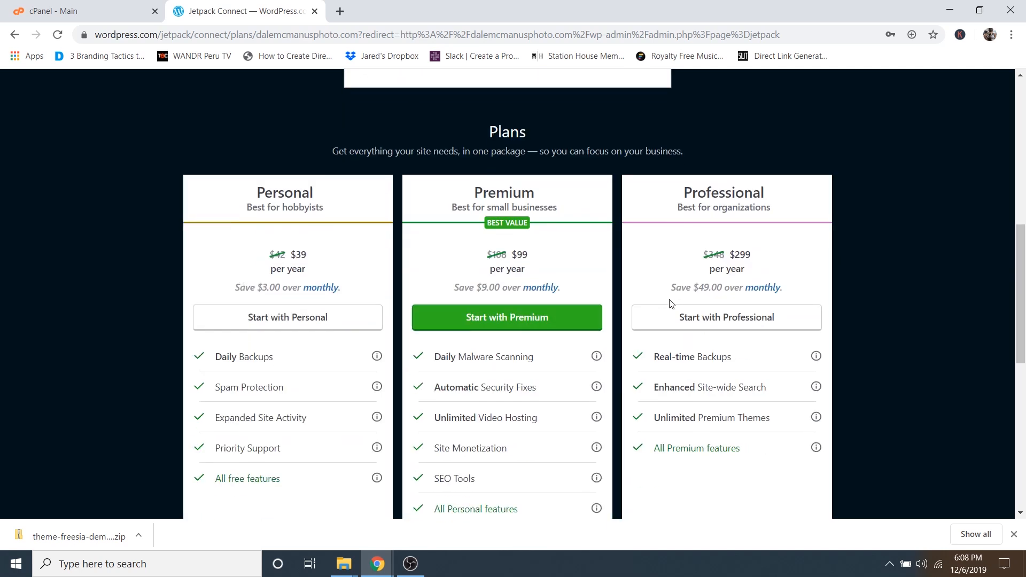
scroll(643, 249, "down", 5)
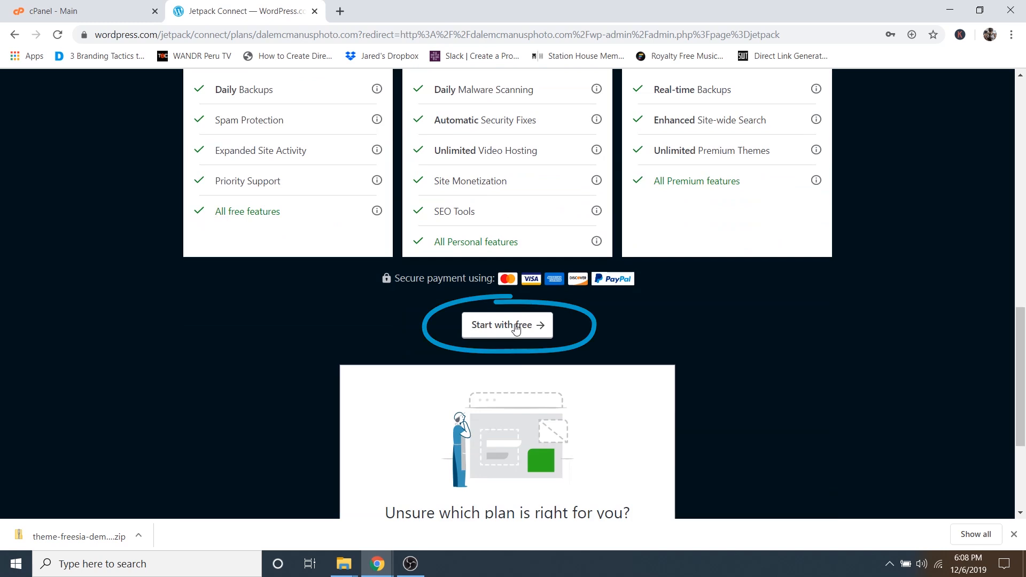
left_click(516, 327)
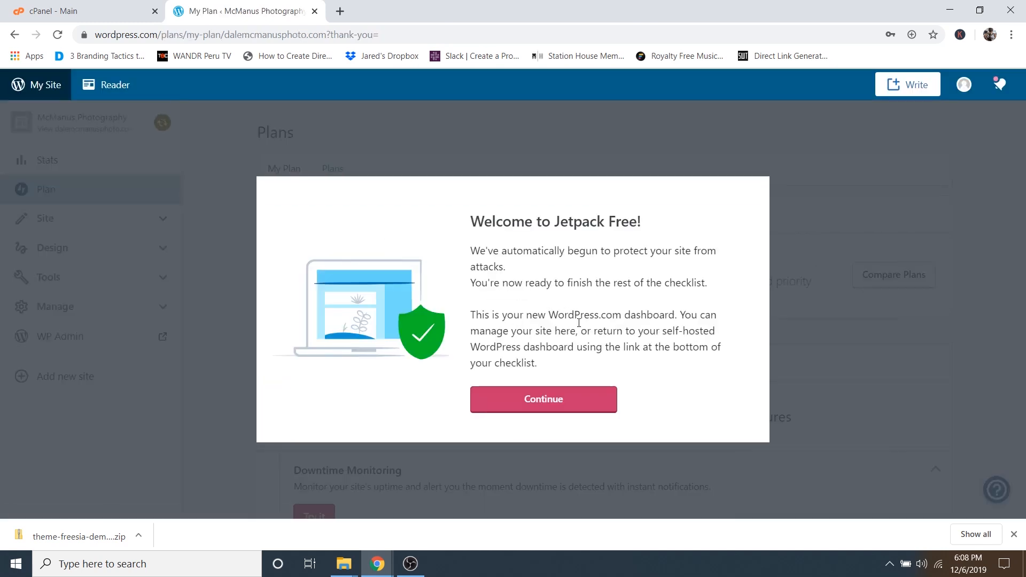
left_click(524, 398)
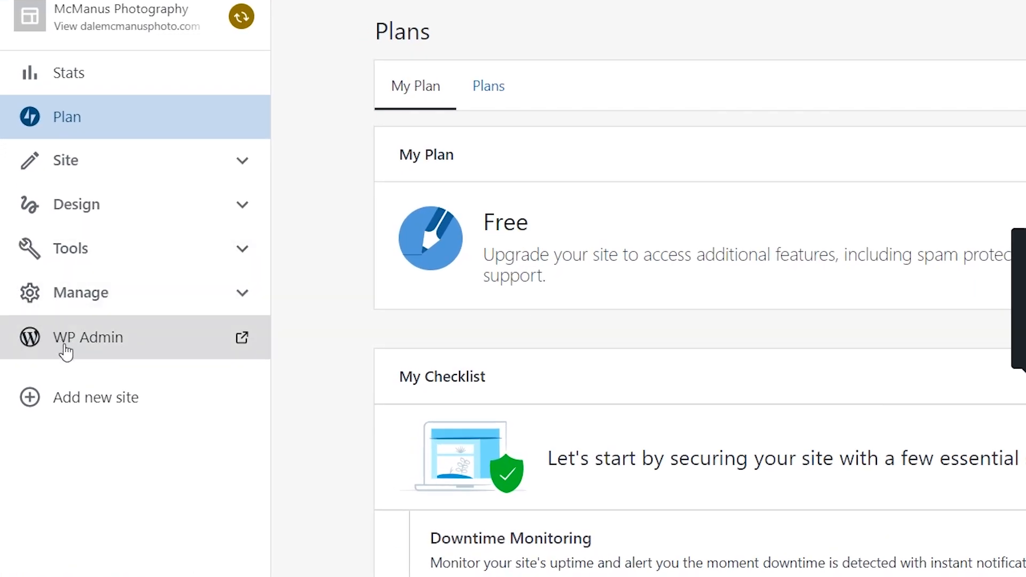
- Switch to WP Admin and open Jetpack's Debug page from the Jetpack page footer
left_click(96, 335)
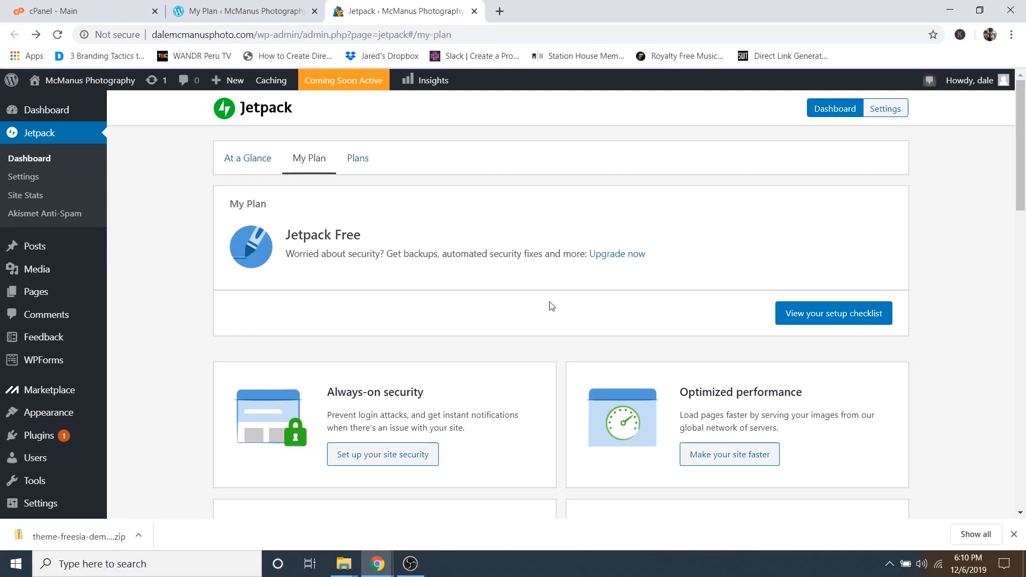
scroll(552, 306, "down", 13)
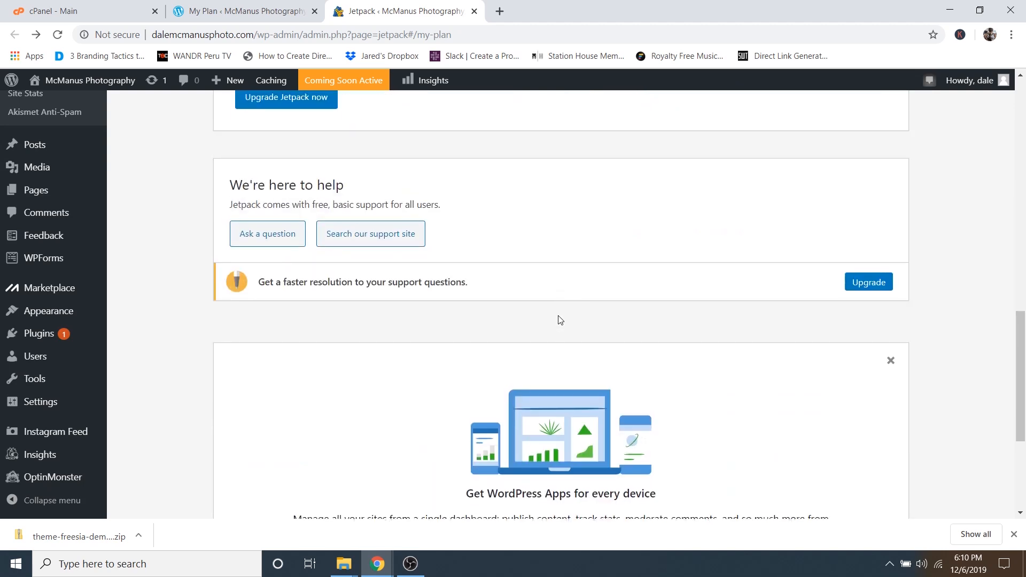
scroll(560, 319, "down", 3)
scroll(695, 337, "down", 2)
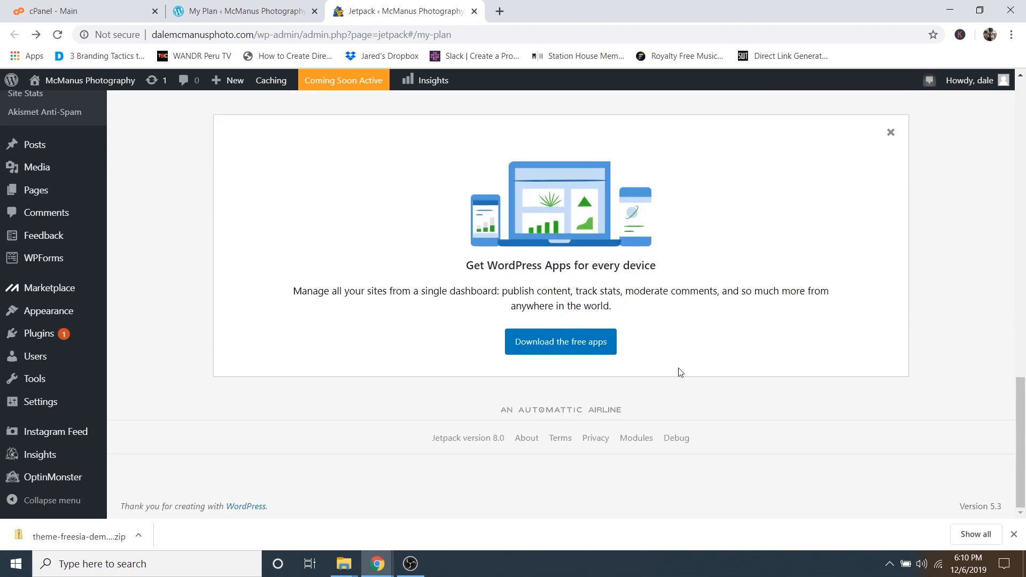
left_click(675, 441)
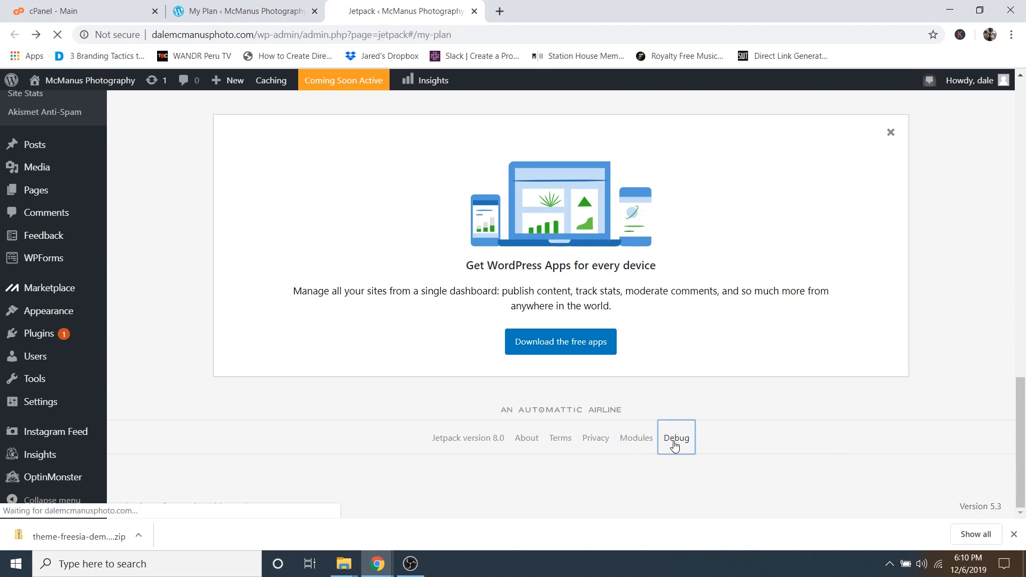
scroll(675, 446, "down", 12)
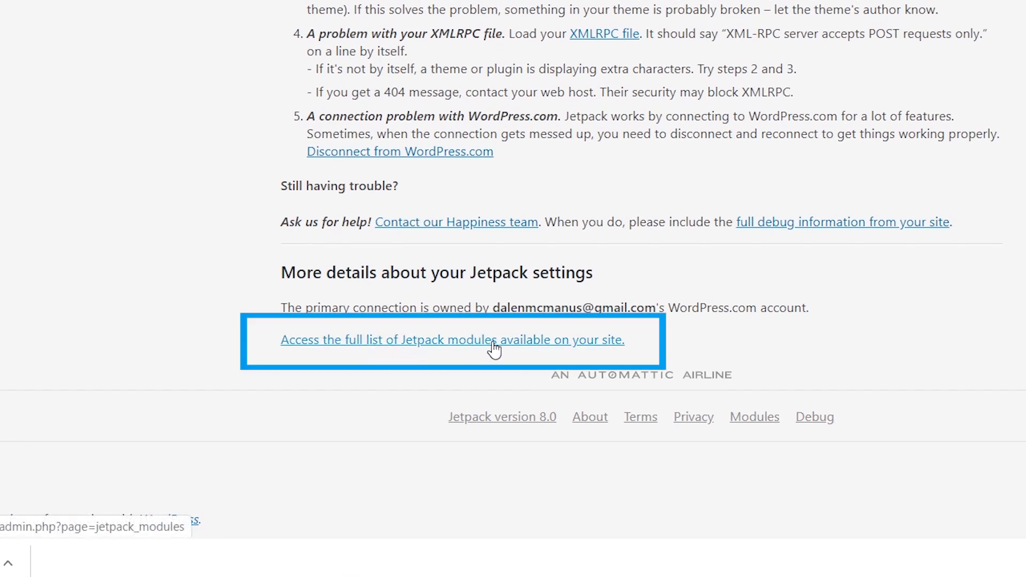
- Bulk-activate Carousel and Tiled Galleries from the full Jetpack modules list
left_click(477, 348)
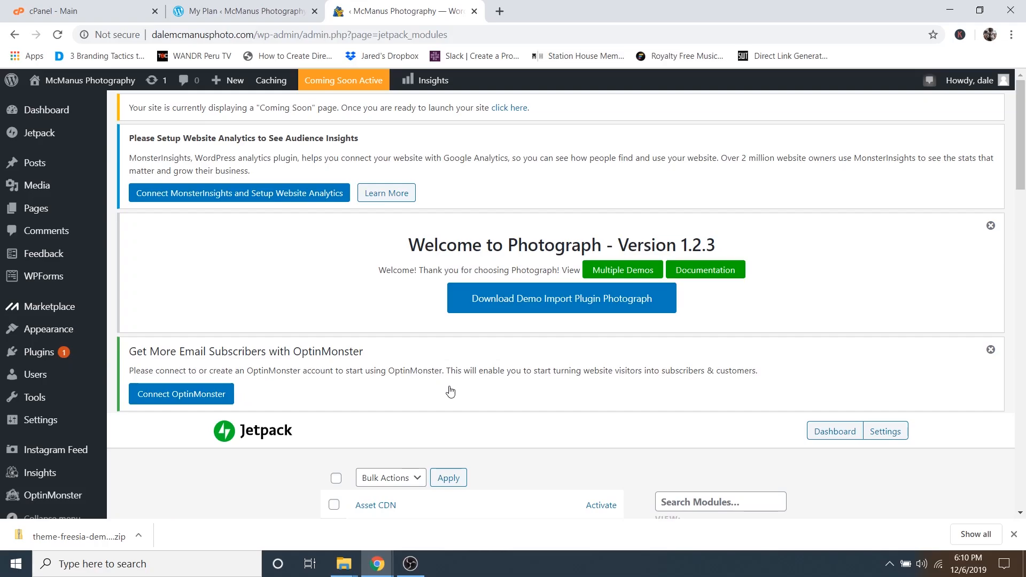
scroll(480, 386, "down", 6)
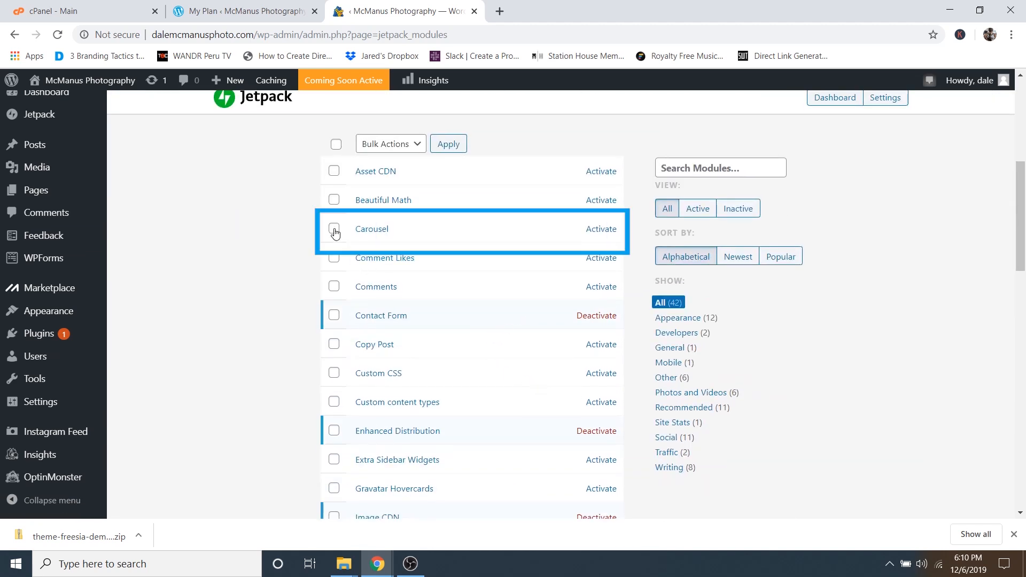
scroll(321, 316, "down", 9)
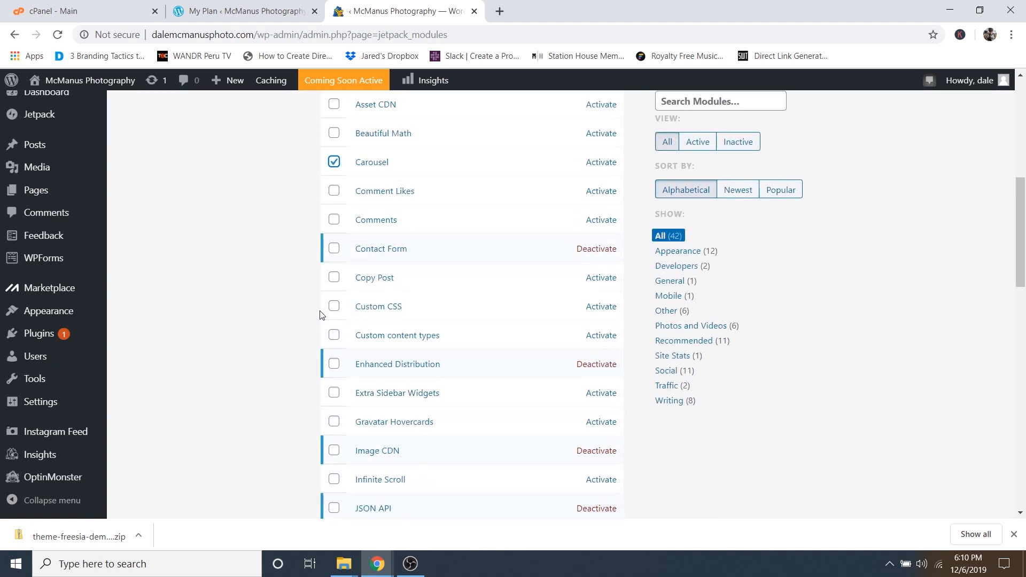
scroll(318, 319, "down", 4)
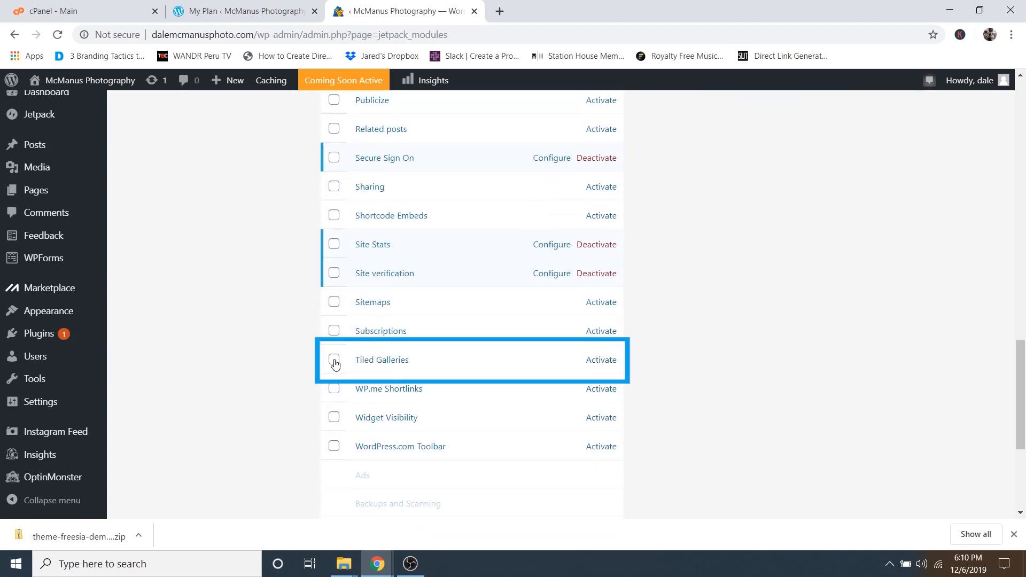
scroll(465, 371, "up", 17)
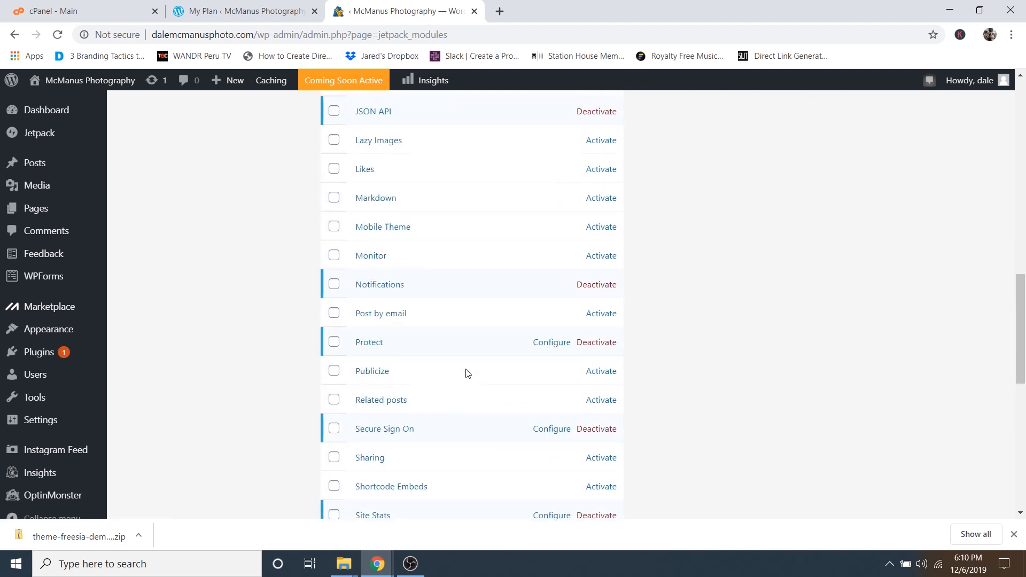
left_click(401, 346)
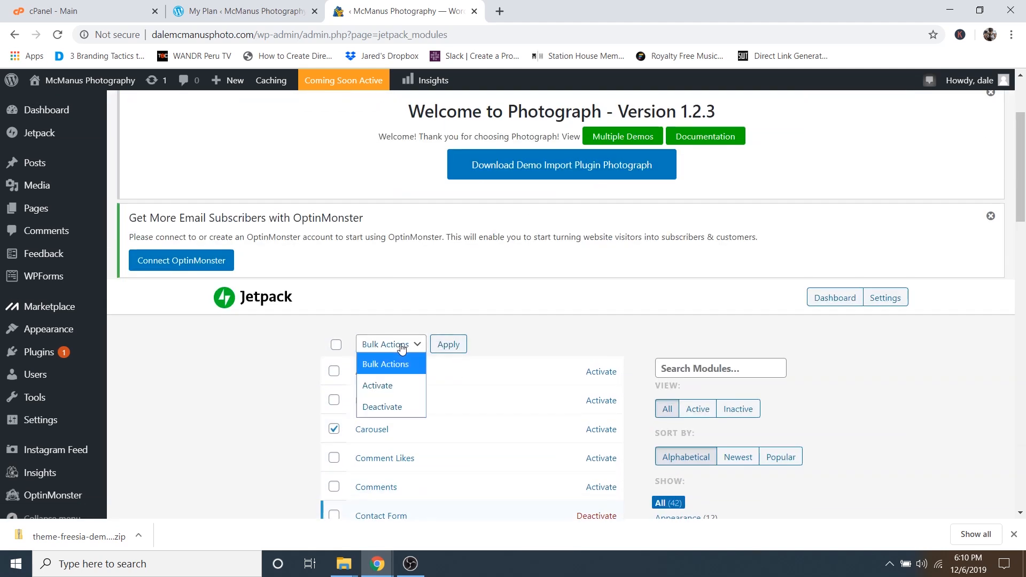
left_click(394, 386)
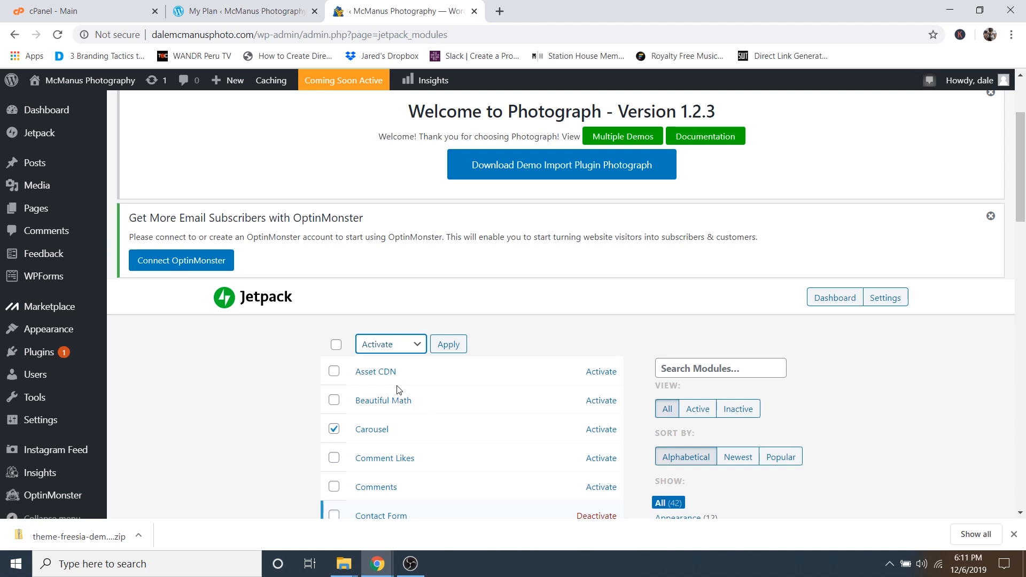
left_click(449, 345)
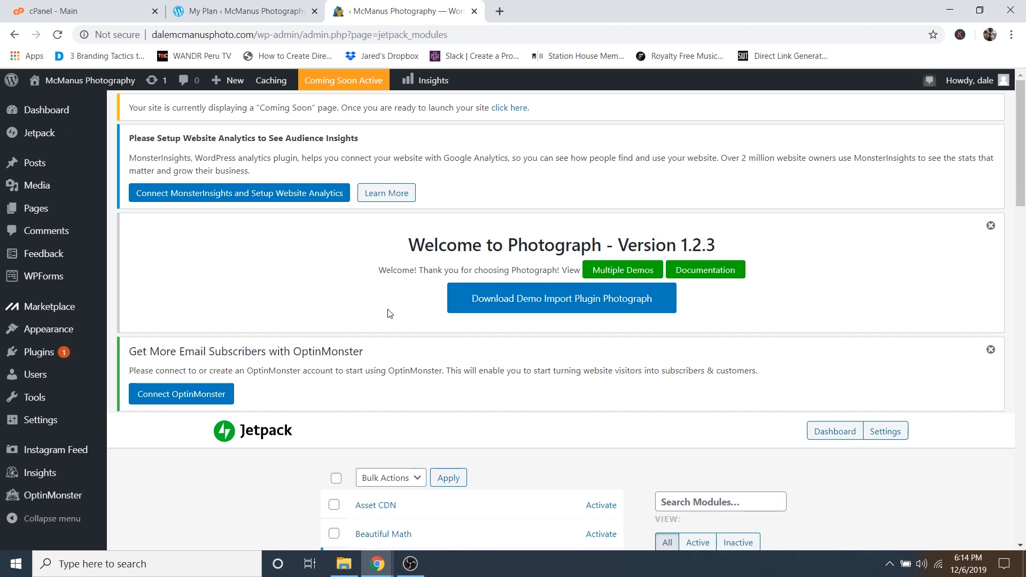
- Upload the theme-freesia-demo-import zip file on the Add Plugins page
mouse_move(24, 353)
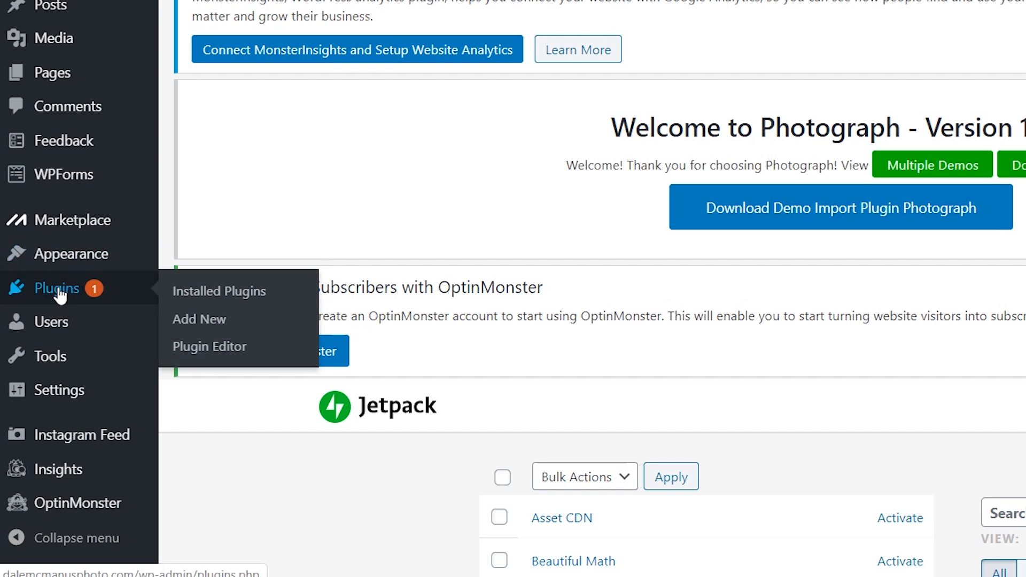
left_click(211, 324)
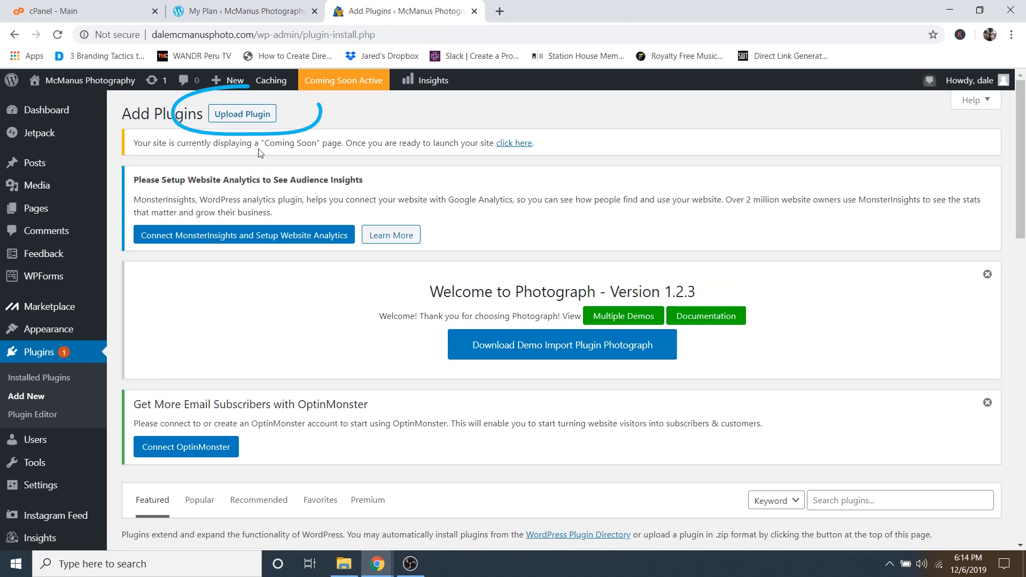
left_click(251, 118)
scroll(428, 300, "down", 5)
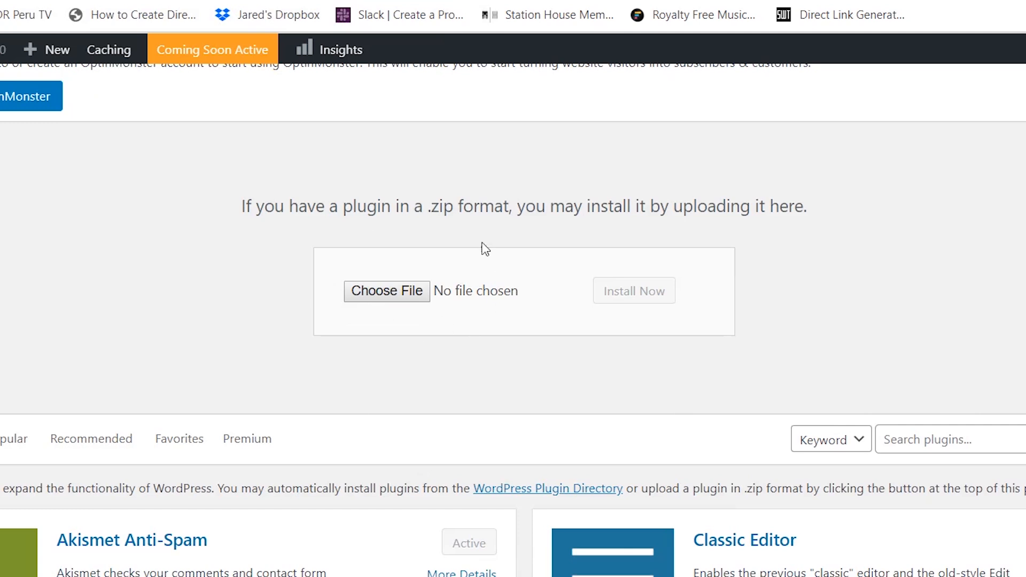
left_click(397, 293)
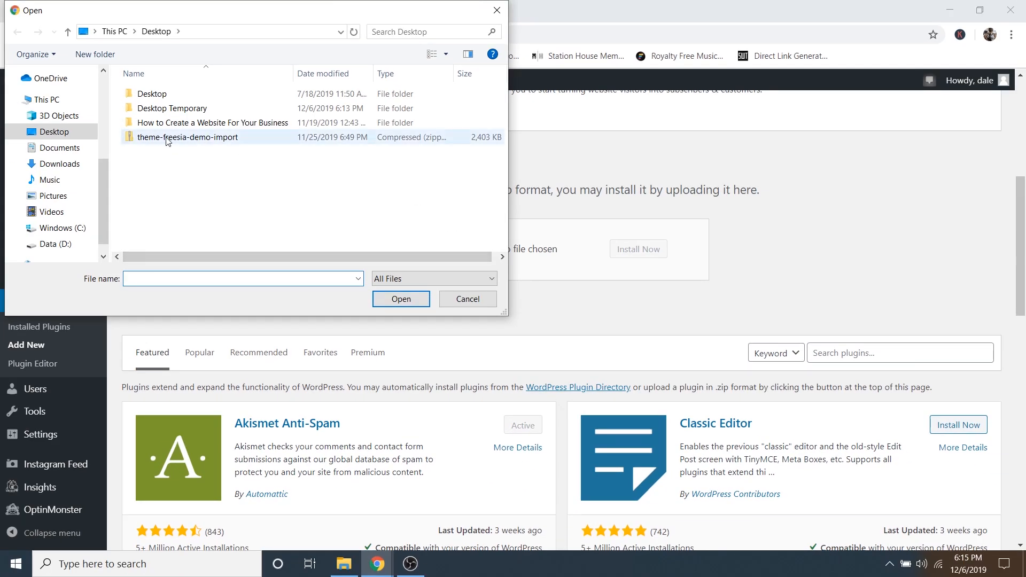
left_click(227, 138)
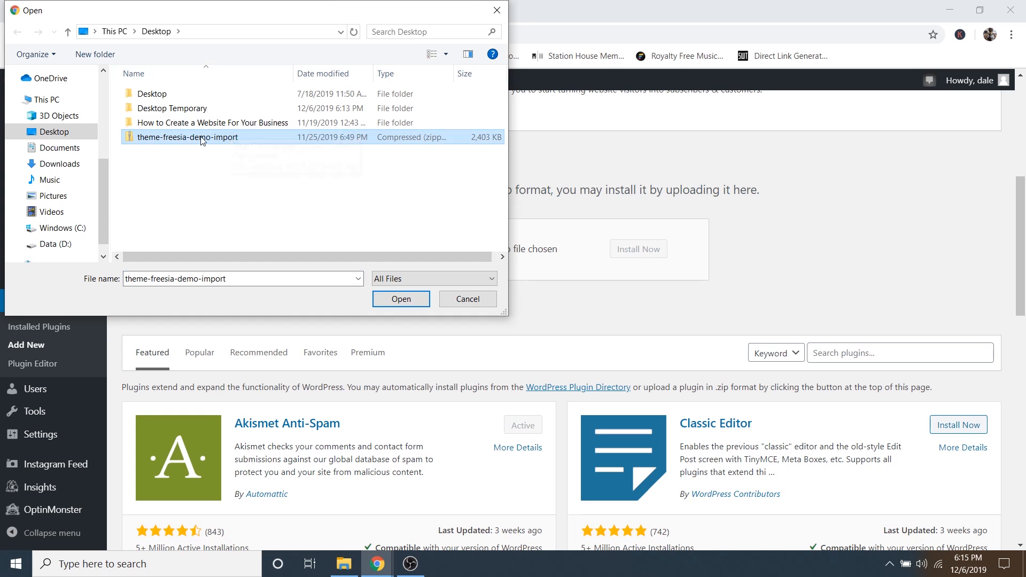
left_click(389, 299)
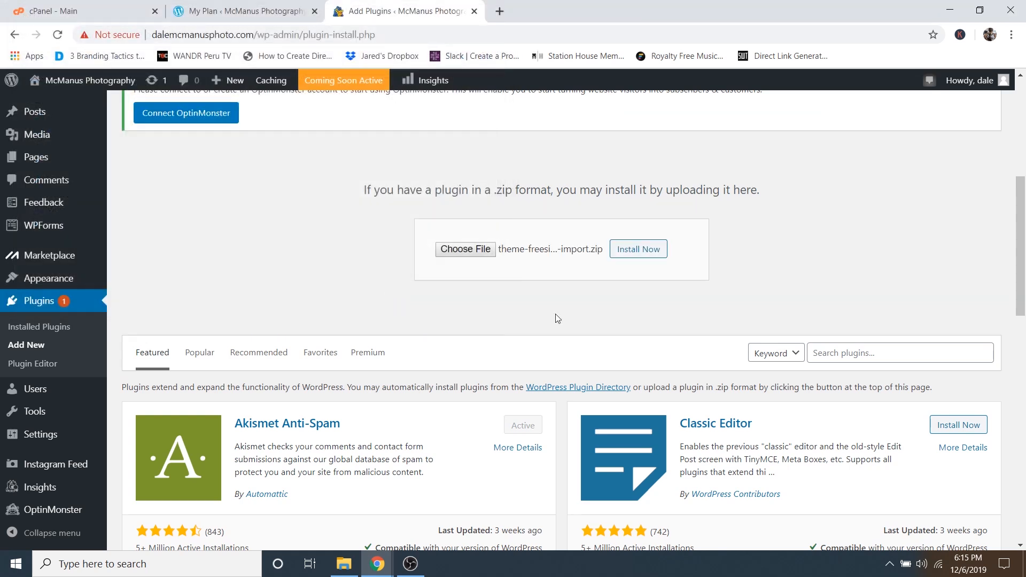
- Install the uploaded demo import plugin and activate it
left_click(636, 254)
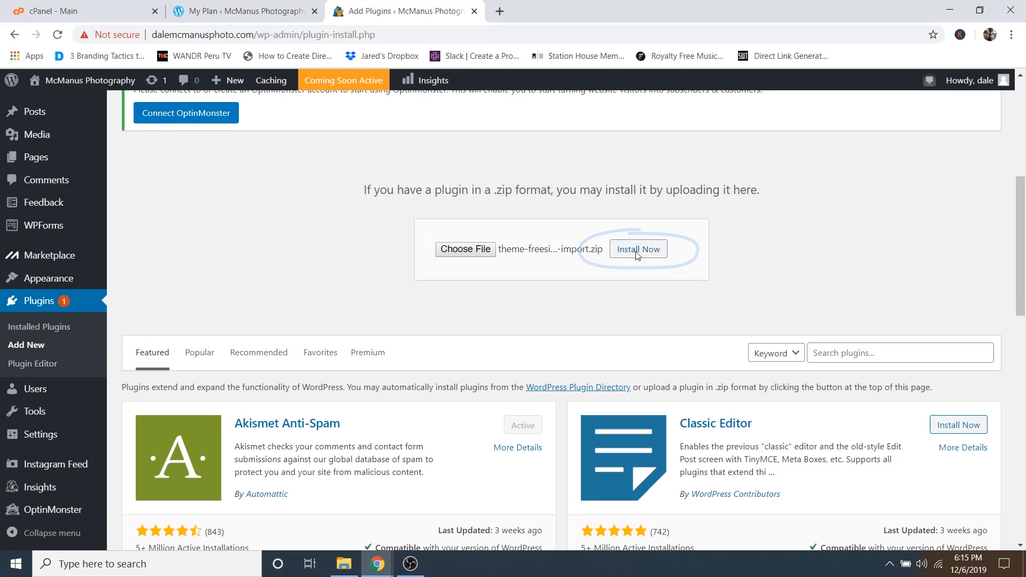
scroll(347, 317, "down", 2)
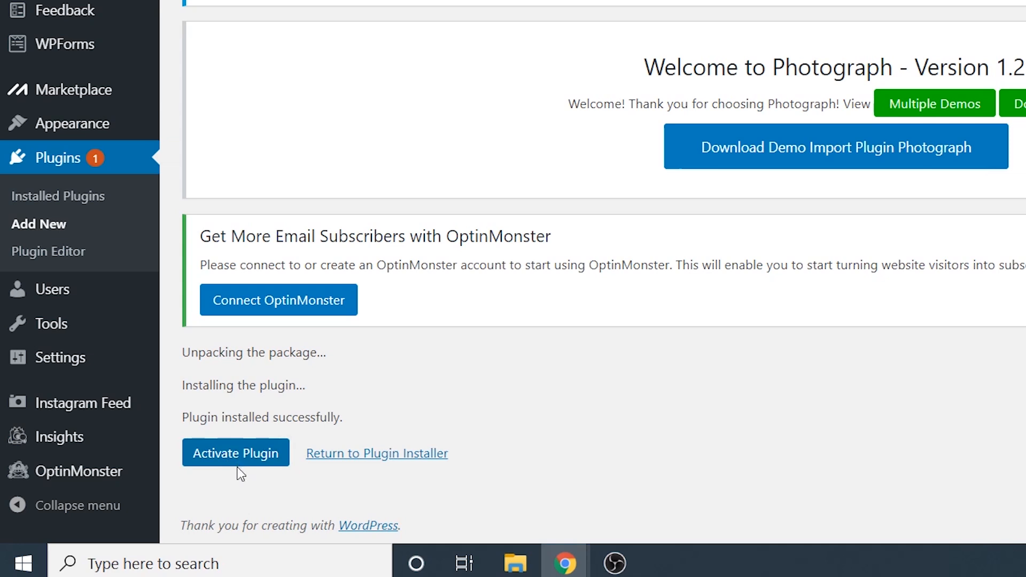
left_click(230, 469)
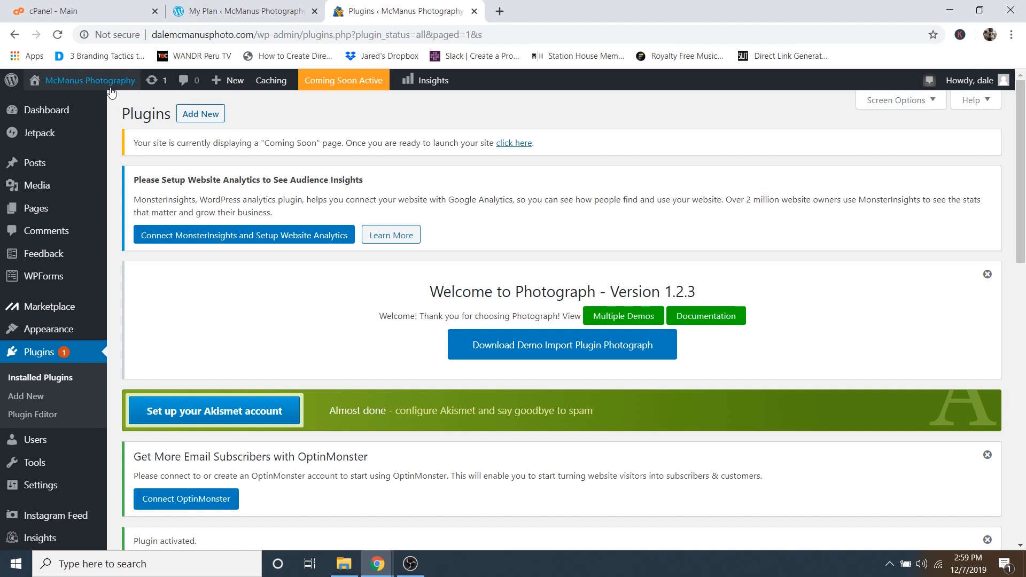
- Open the live site from Visit Site in a new browser tab
mouse_move(96, 83)
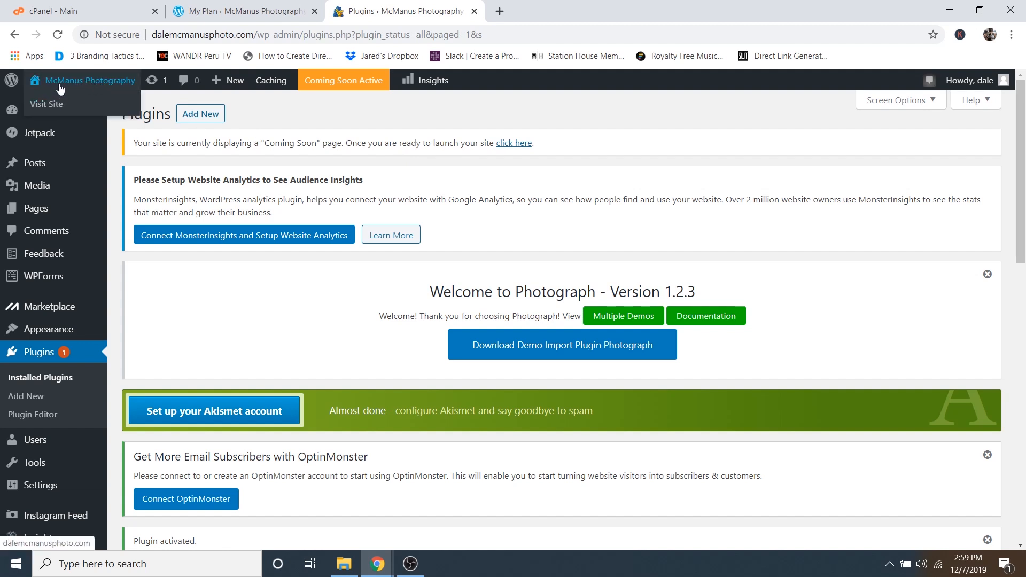
right_click(48, 106)
left_click(80, 114)
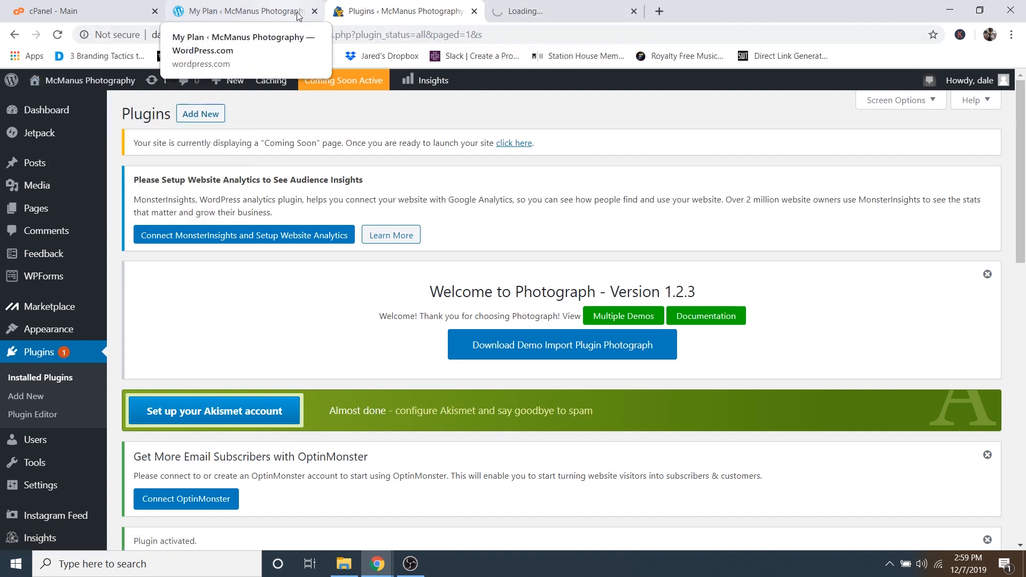
- Close the My Plan and cPanel tabs, view the live site, then close its tab
left_click(315, 11)
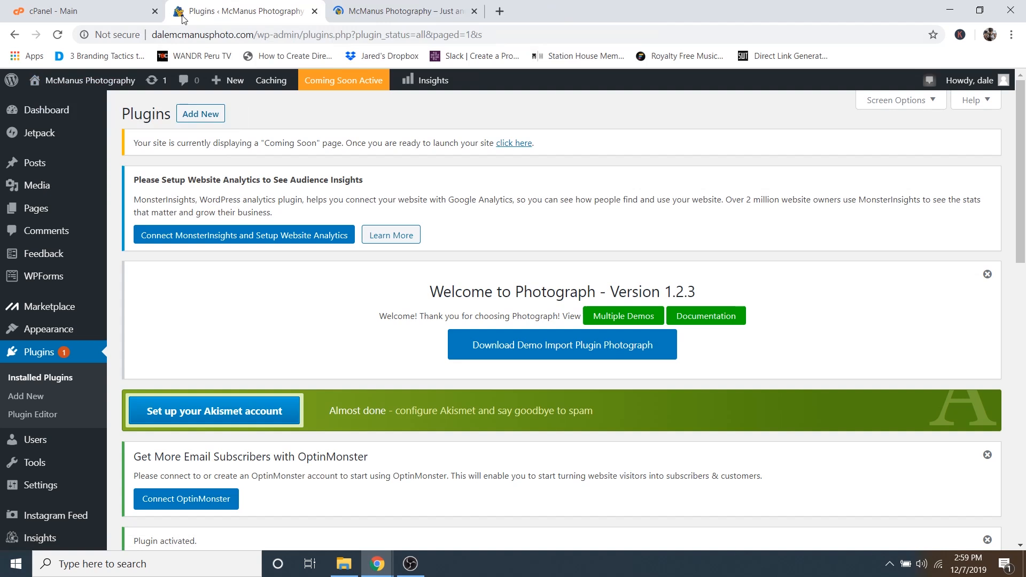
left_click(155, 11)
left_click(255, 13)
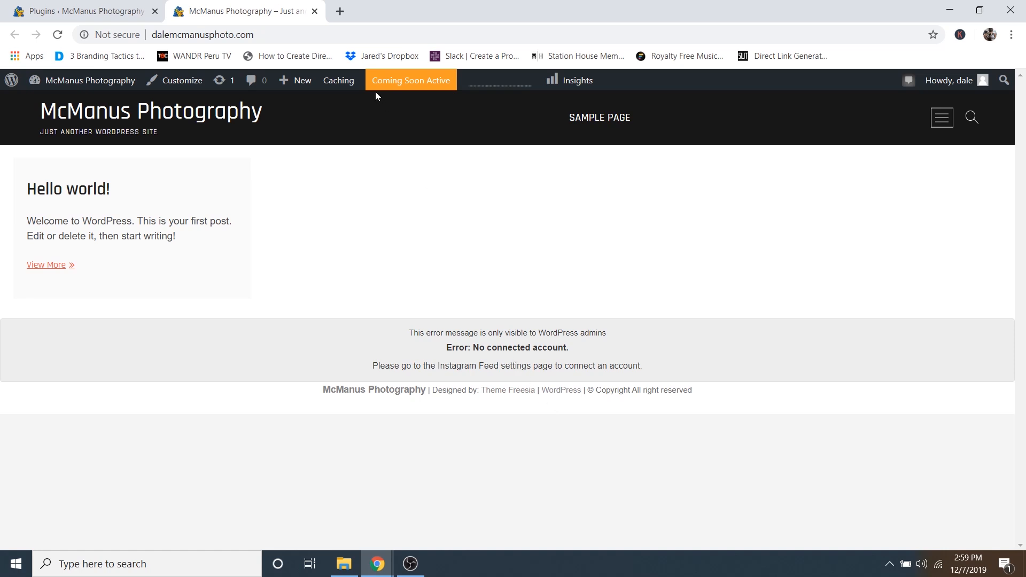
left_click(315, 10)
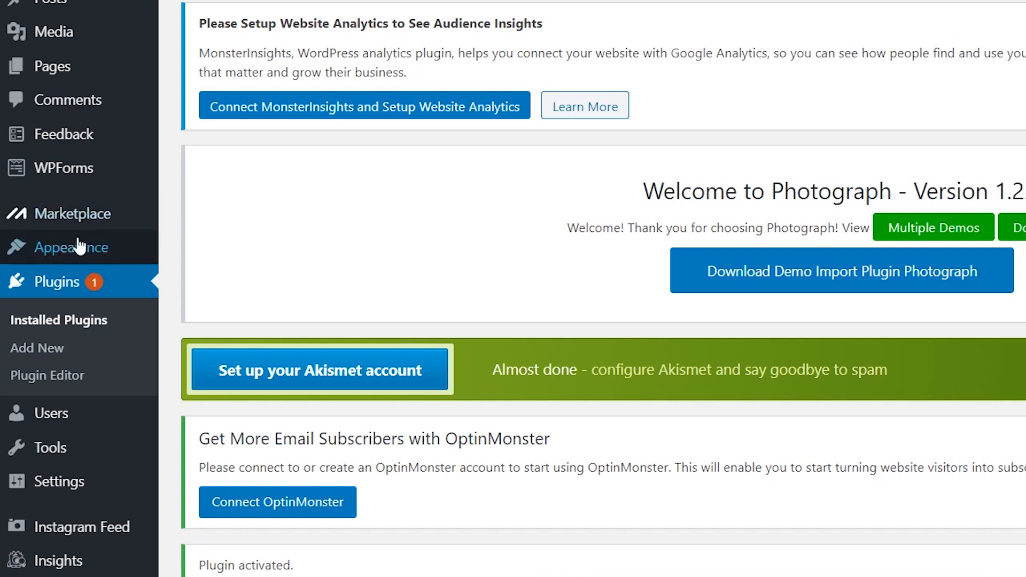
- Import the Photograph Free demo from Appearance > Import Demo Data, confirming with Yes, import!
mouse_move(64, 250)
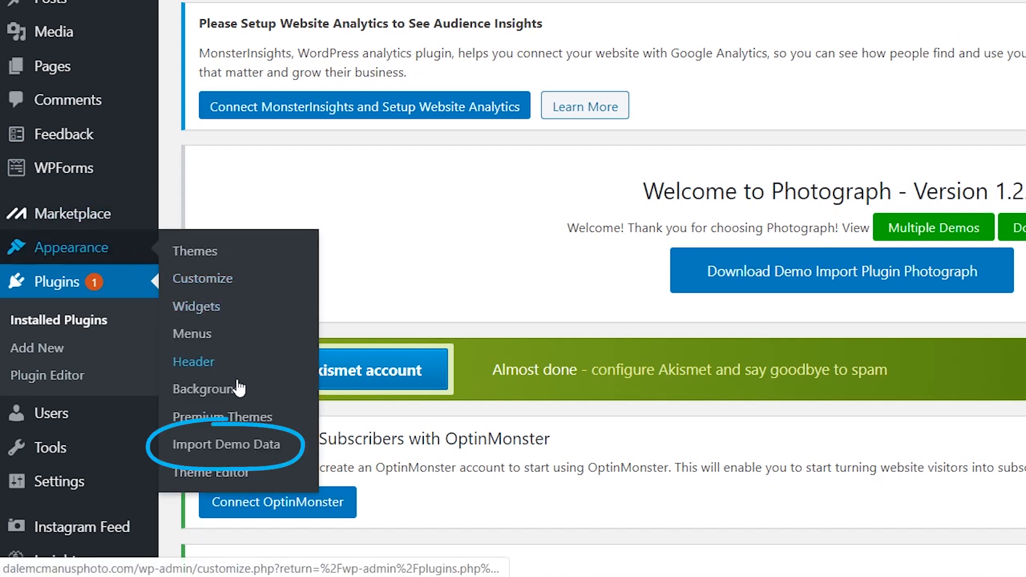
left_click(222, 448)
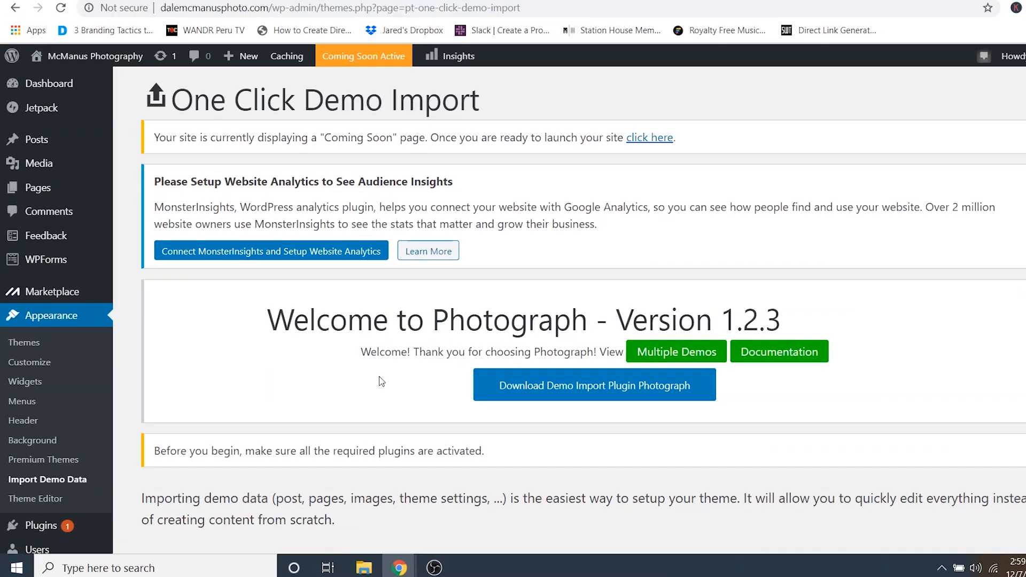
scroll(381, 382, "down", 8)
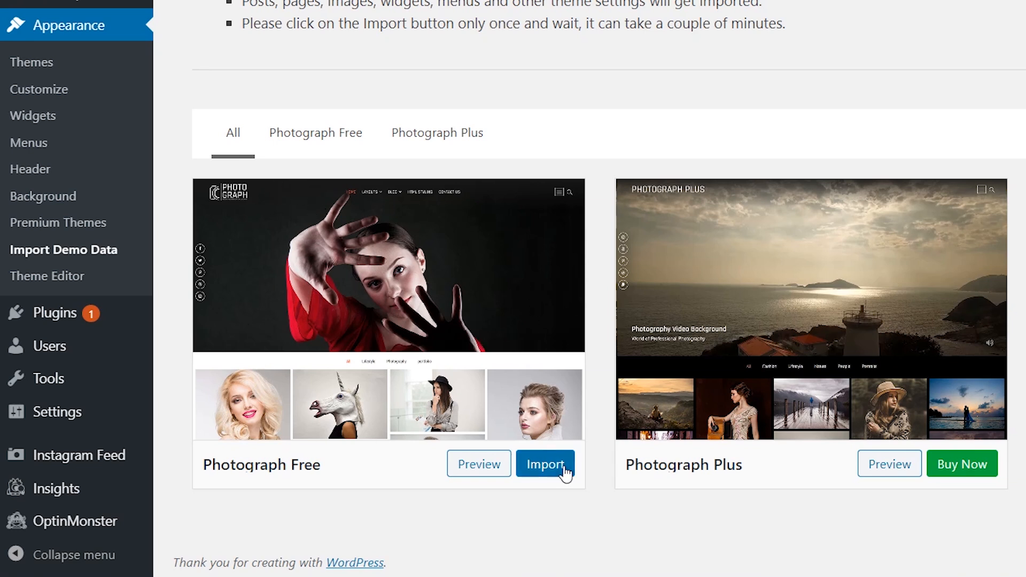
left_click(543, 471)
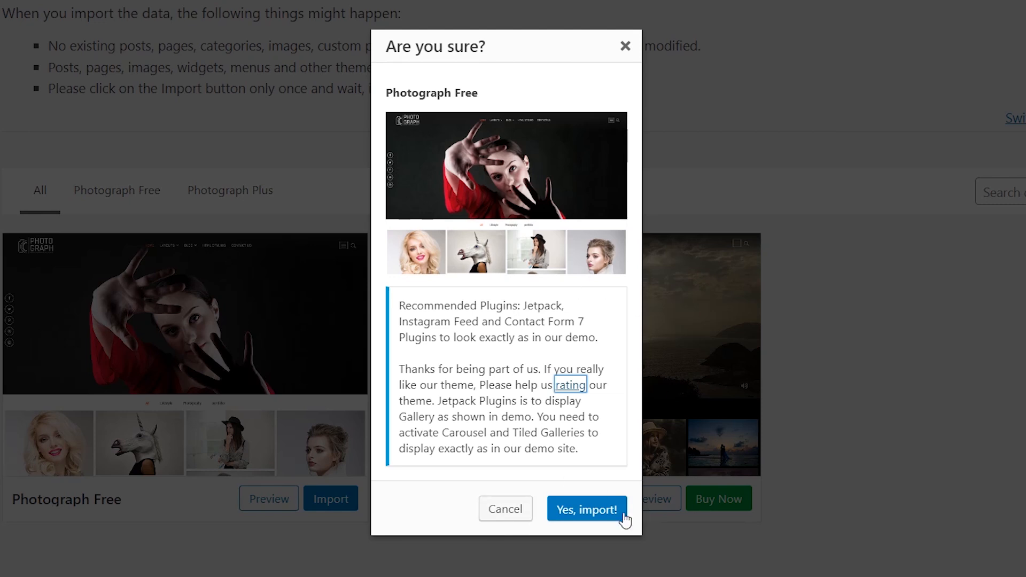
left_click(573, 513)
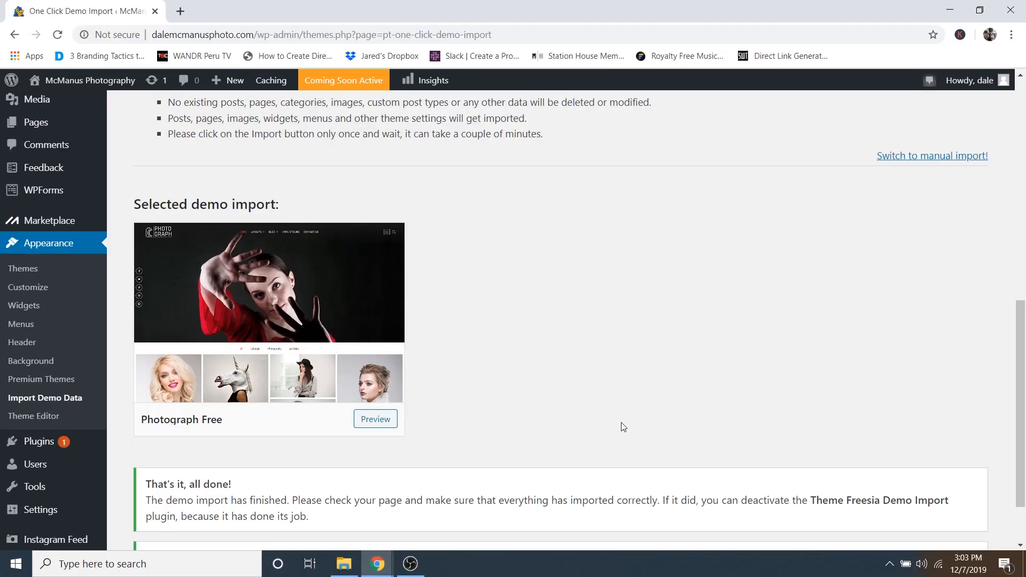
scroll(623, 427, "down", 2)
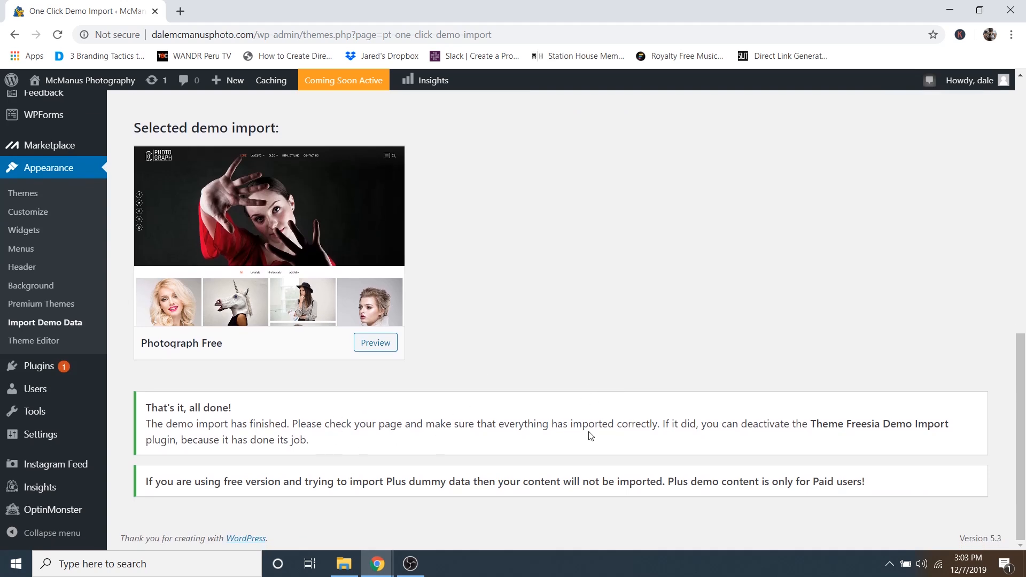
scroll(600, 356, "up", 8)
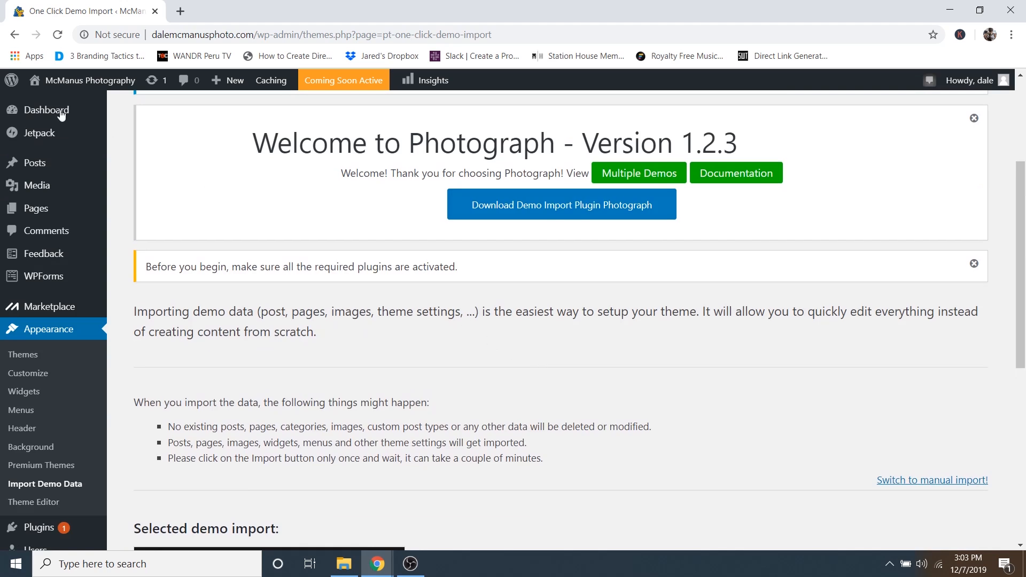
mouse_move(81, 94)
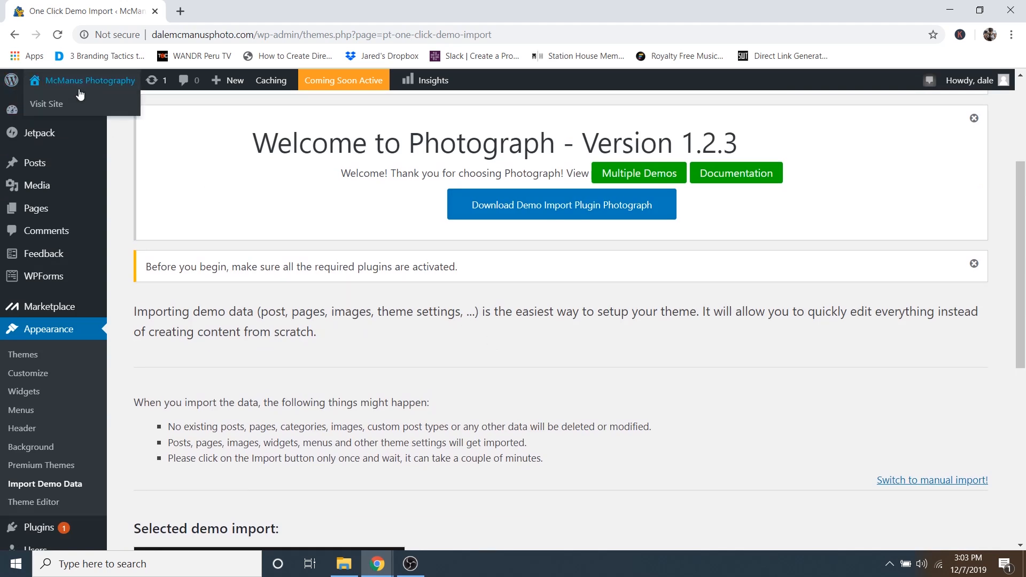
- Visit the live homepage and scroll through its hero photo, Creative Gallery and Instagram Feed
left_click(47, 105)
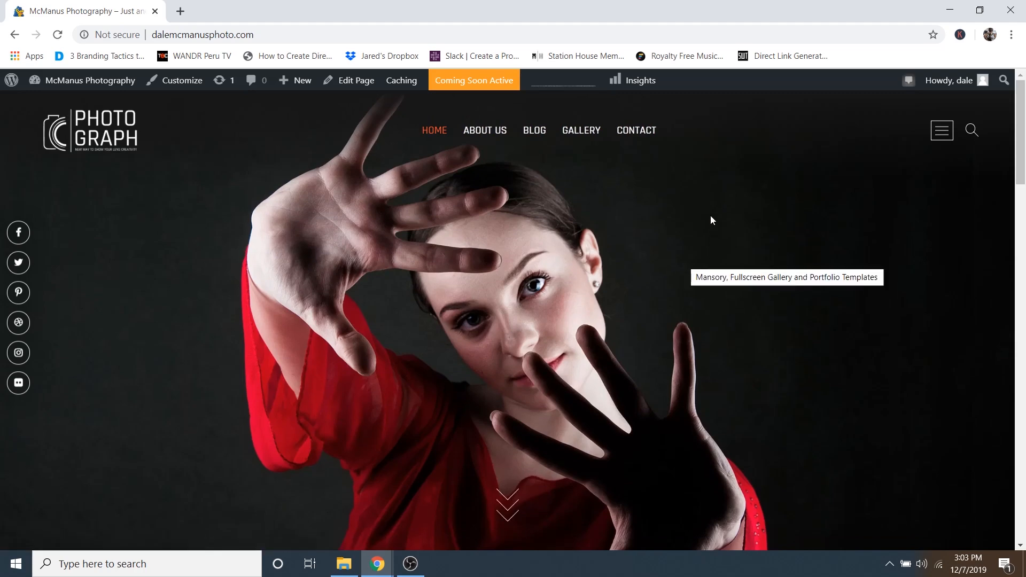
scroll(498, 309, "down", 15)
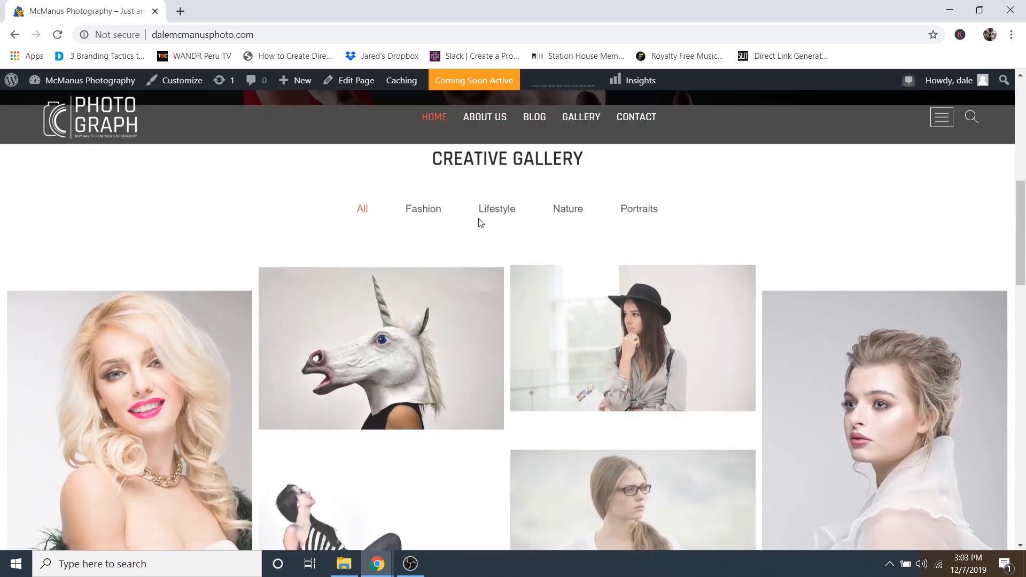
scroll(525, 276, "down", 15)
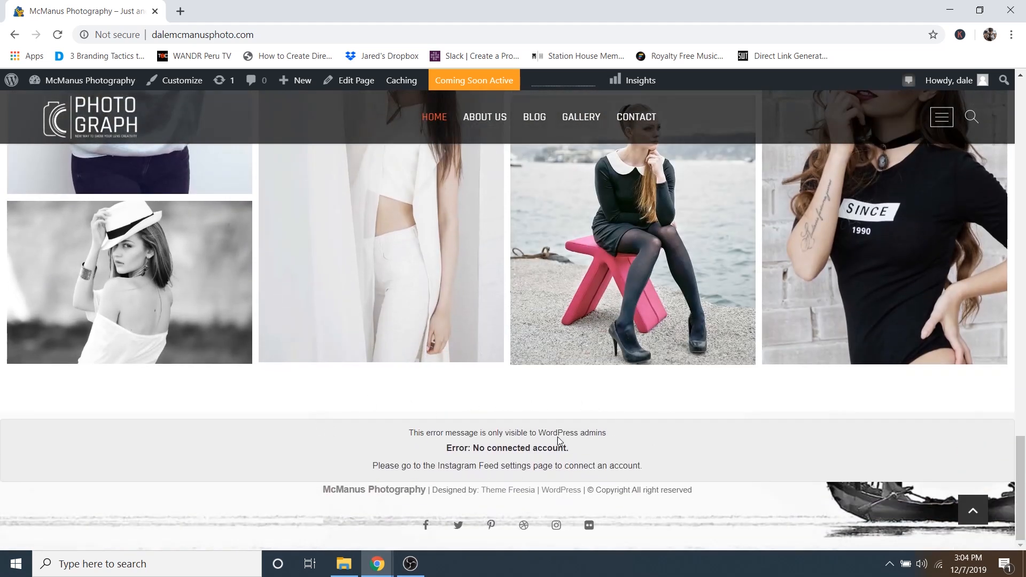
mouse_move(417, 434)
left_mouse_down()
mouse_move(539, 449)
mouse_move(418, 452)
mouse_move(452, 432)
mouse_move(427, 428)
left_mouse_up()
scroll(544, 447, "up", 10)
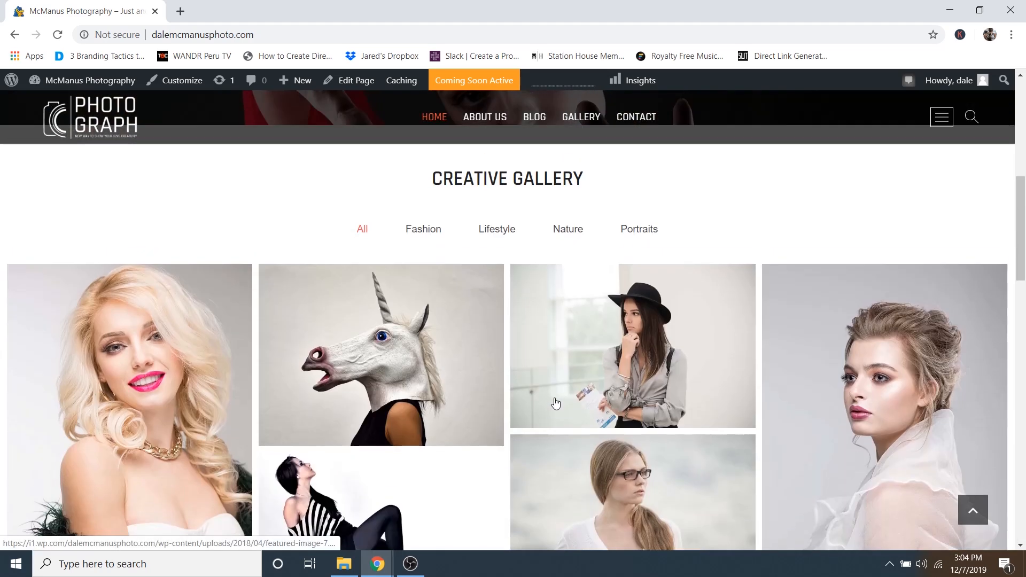
scroll(556, 404, "up", 5)
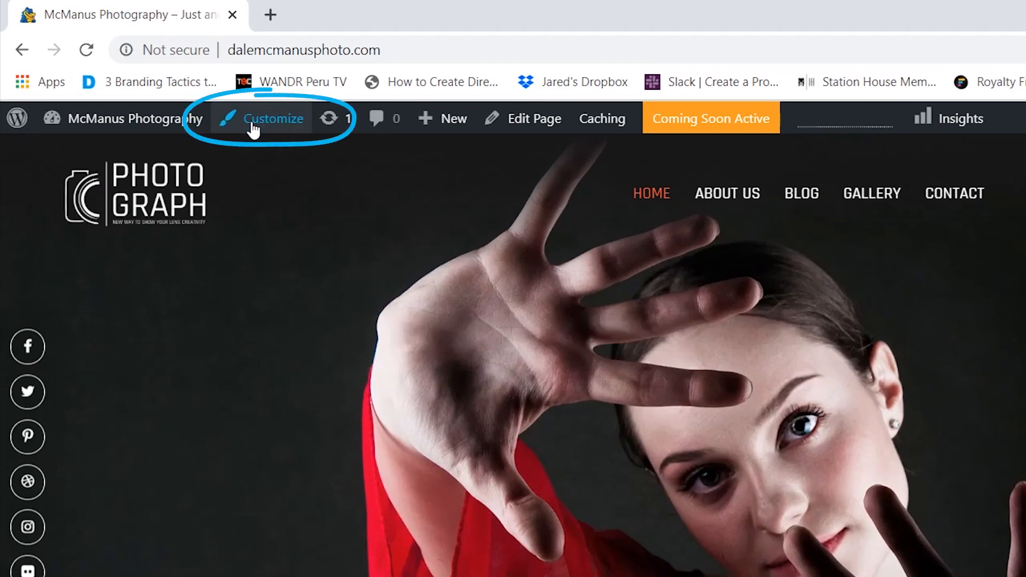
- In the Customizer, remove the logo under WordPress Settings > Site Title & Logo Options
left_click(253, 128)
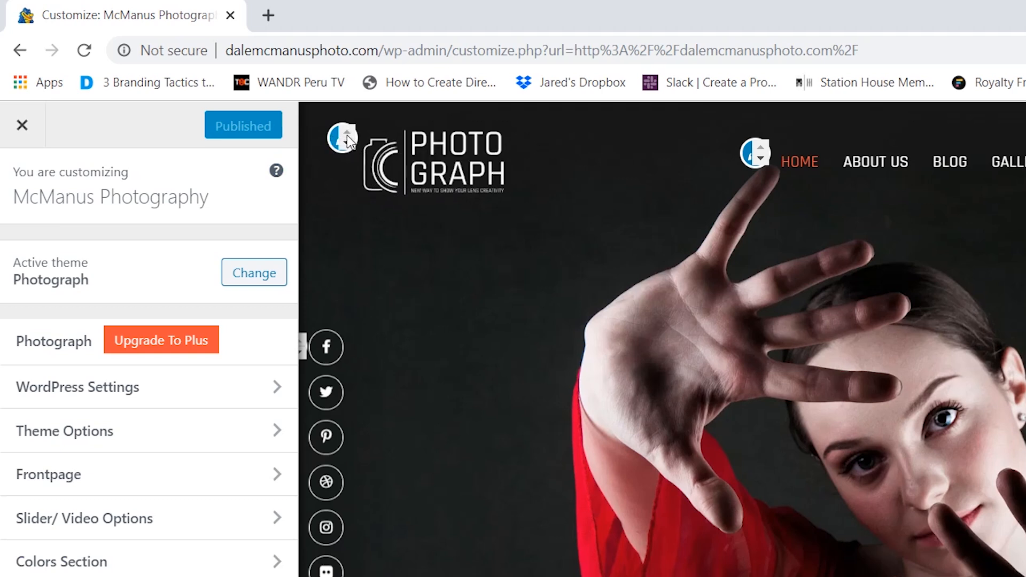
left_click(340, 140)
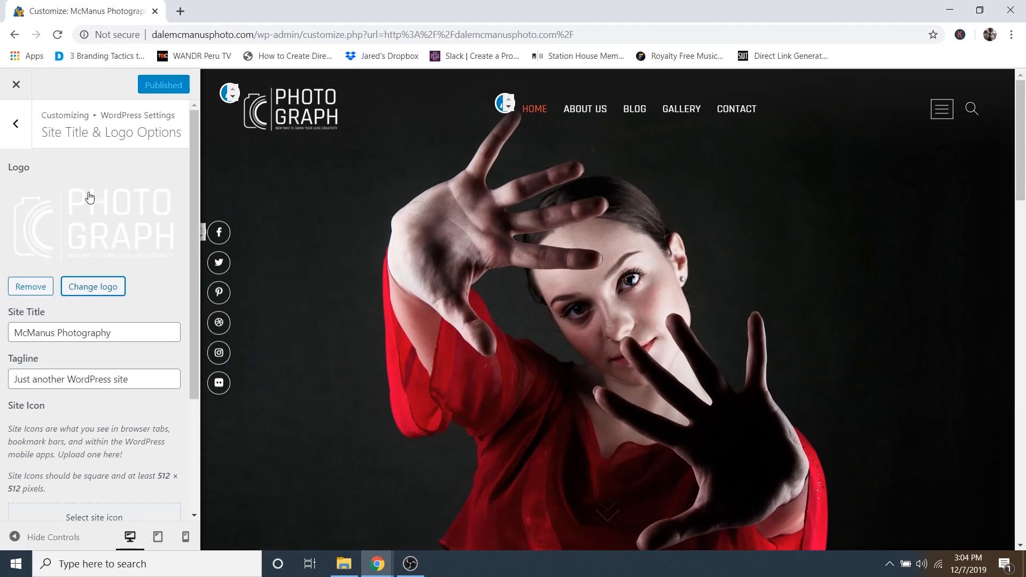
left_click(25, 138)
left_click(26, 138)
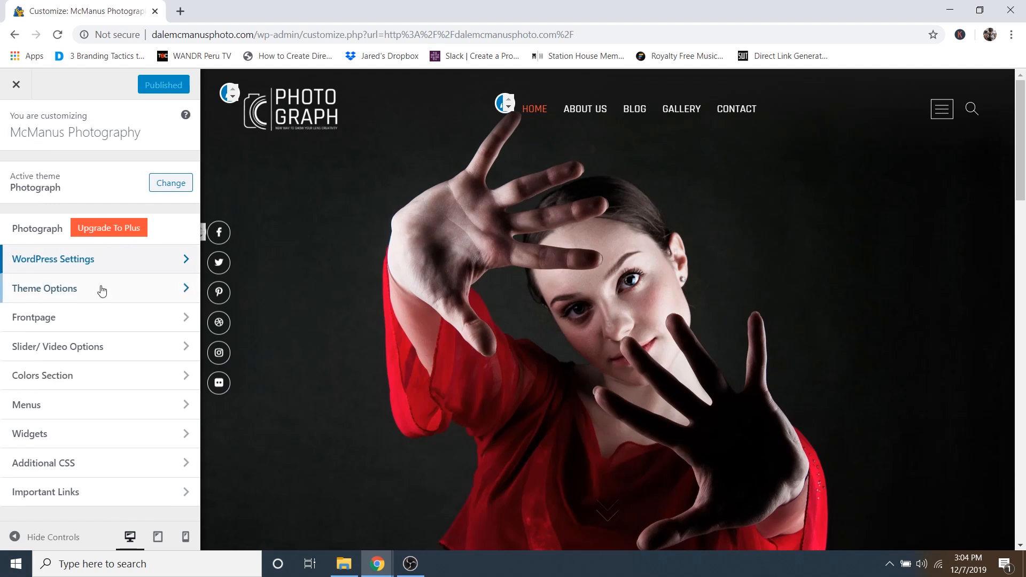
left_click(69, 262)
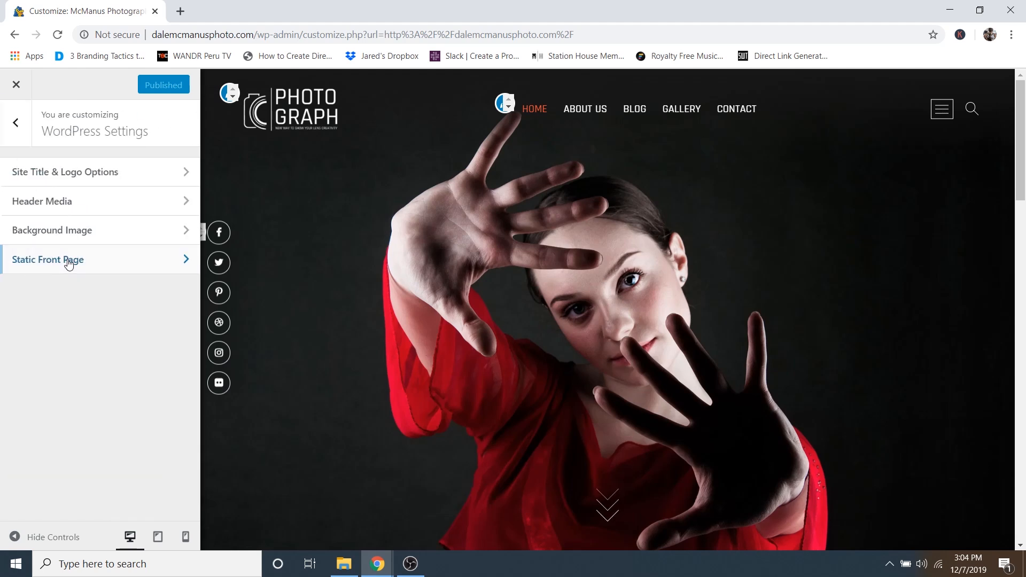
left_click(67, 177)
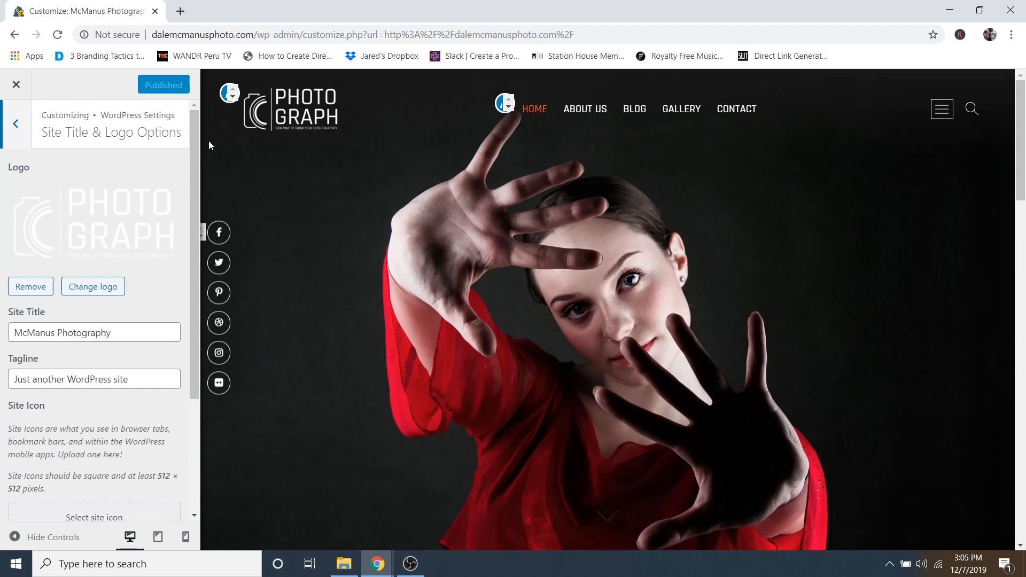
left_click(34, 287)
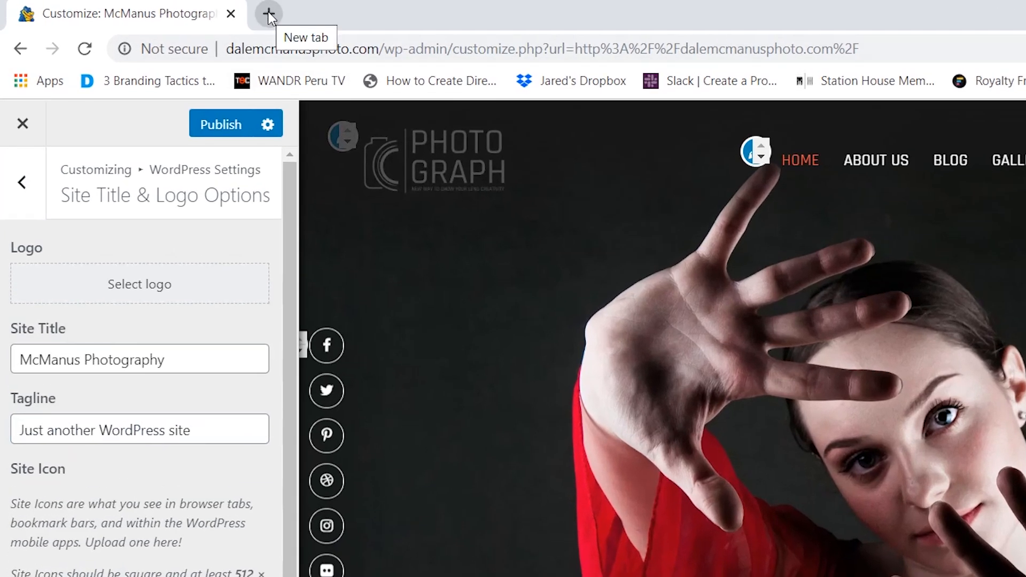
- Load logomakr.com in a new browser tab
left_click(268, 15)
type("logo")
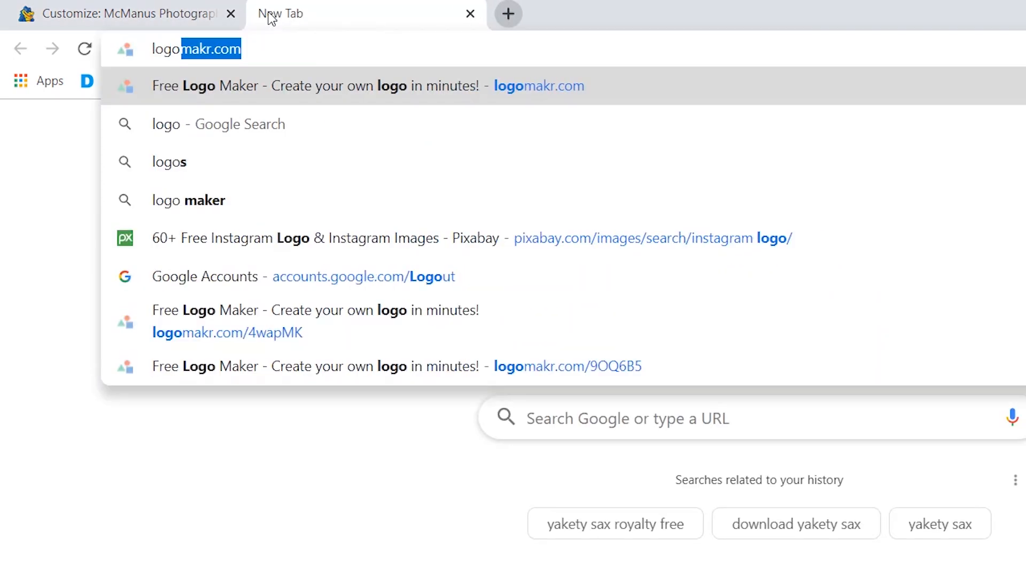
type("makr.com")
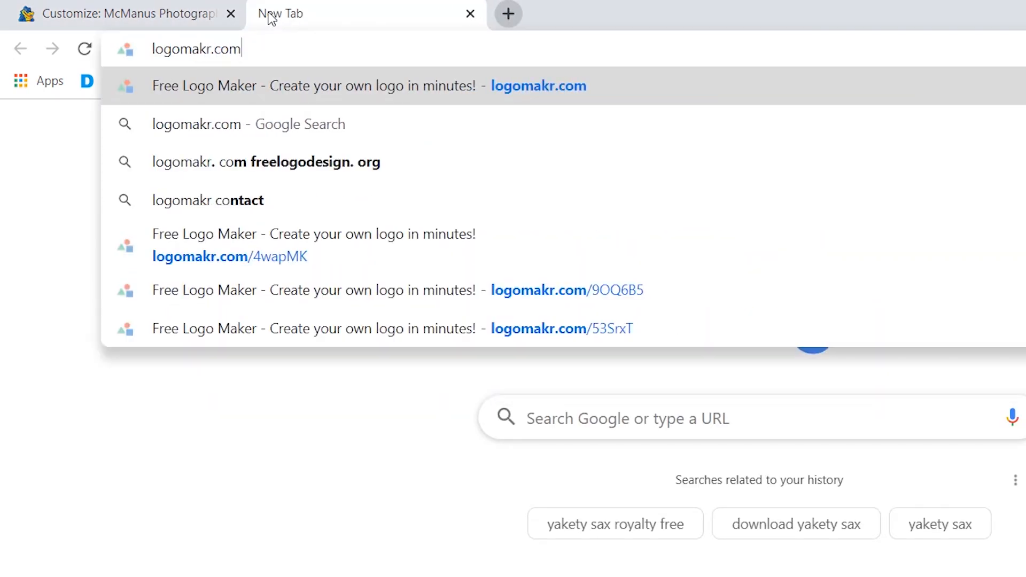
key("Return")
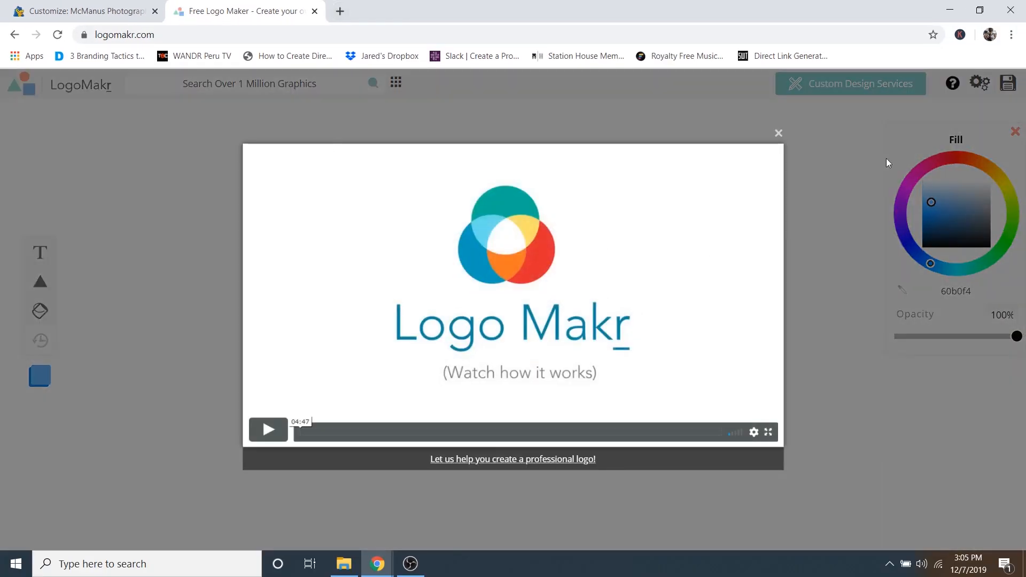
- Dismiss the intro video and graphics suggestions and go to the graphics search box
left_click(779, 133)
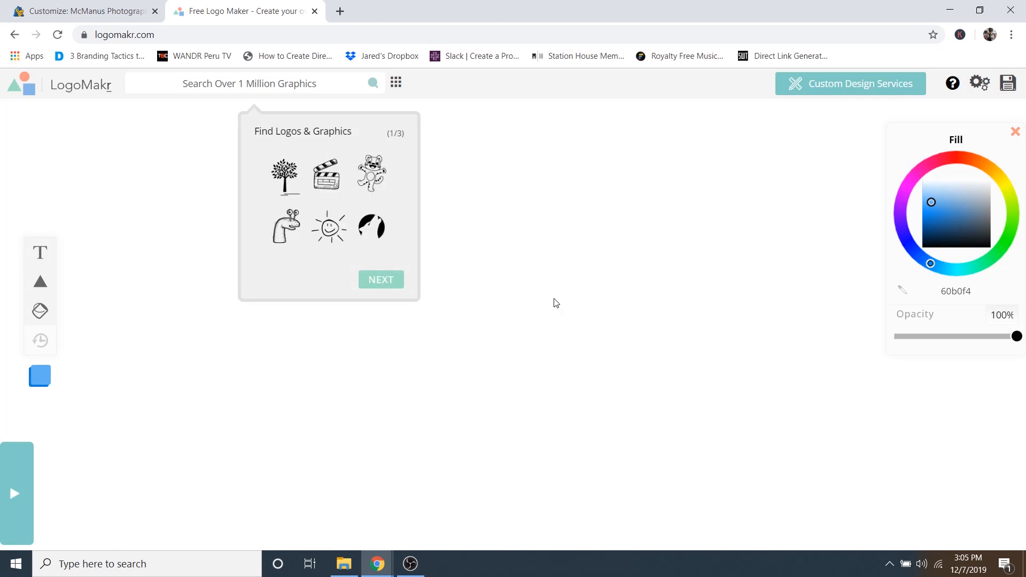
left_click(254, 86)
left_click(251, 82)
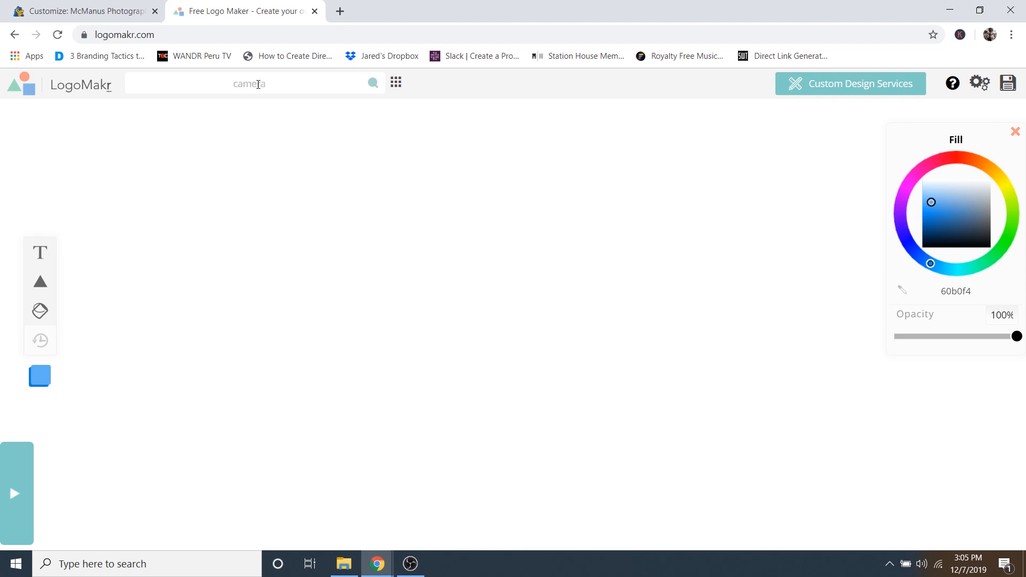
- Search LogoMakr for camera graphics and place an outline camera icon on the canvas
key("Return")
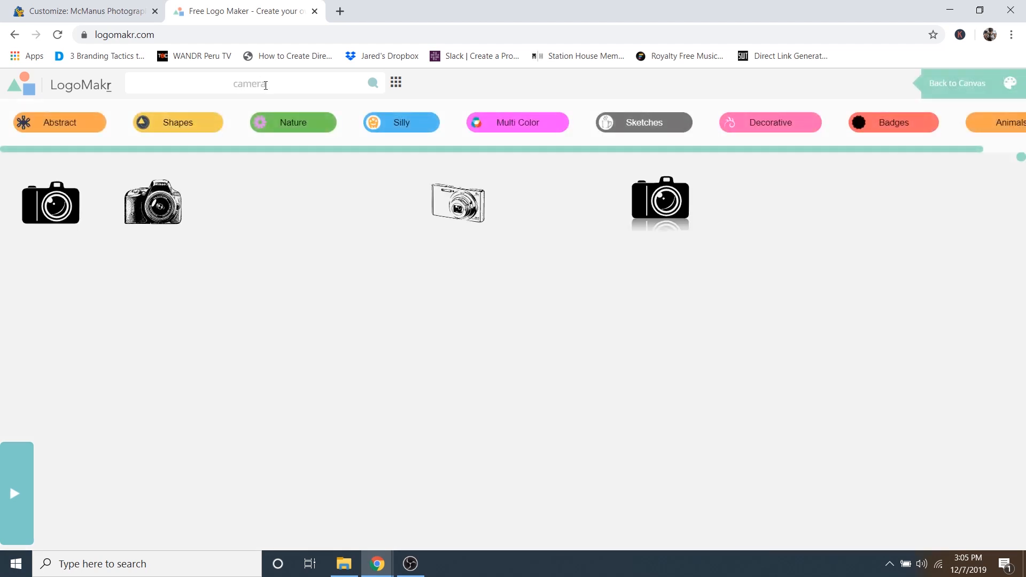
scroll(744, 240, "down", 5)
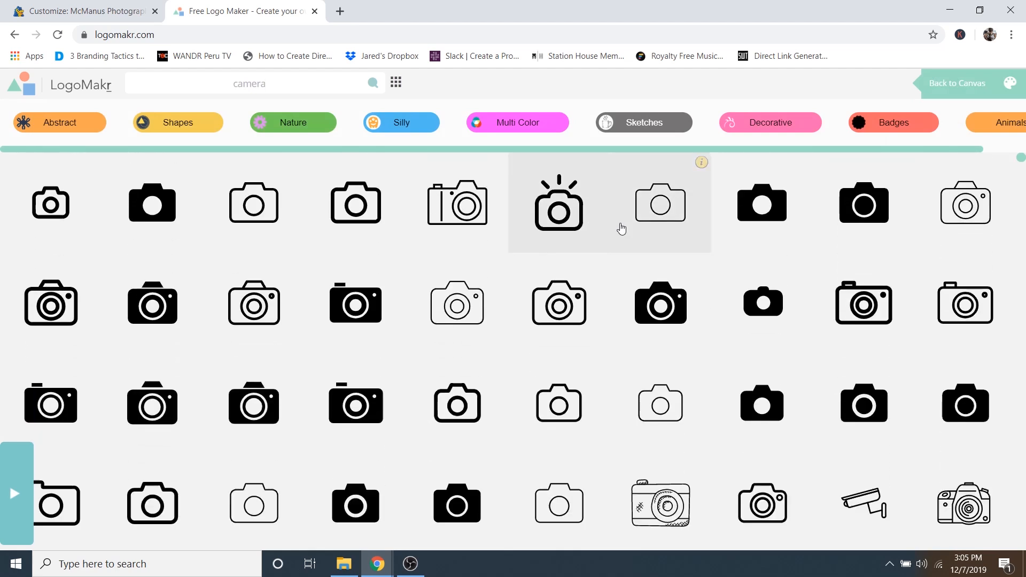
scroll(621, 228, "down", 5)
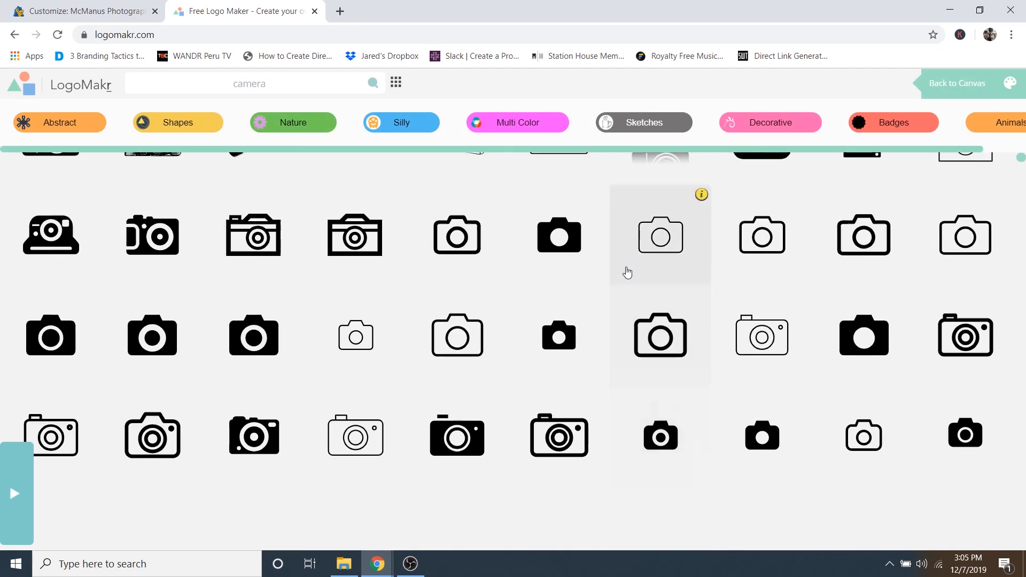
scroll(628, 274, "down", 8)
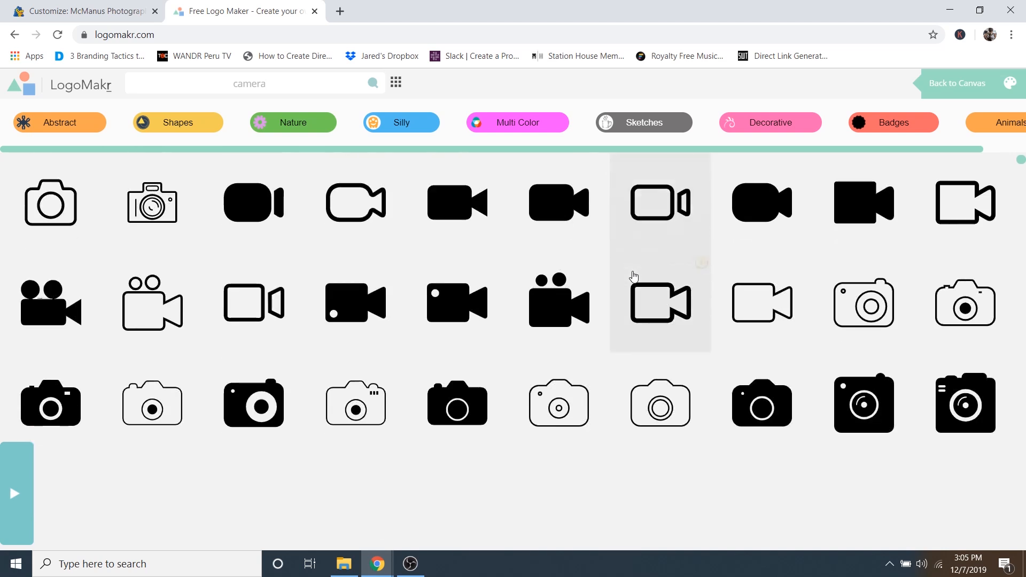
scroll(634, 276, "down", 10)
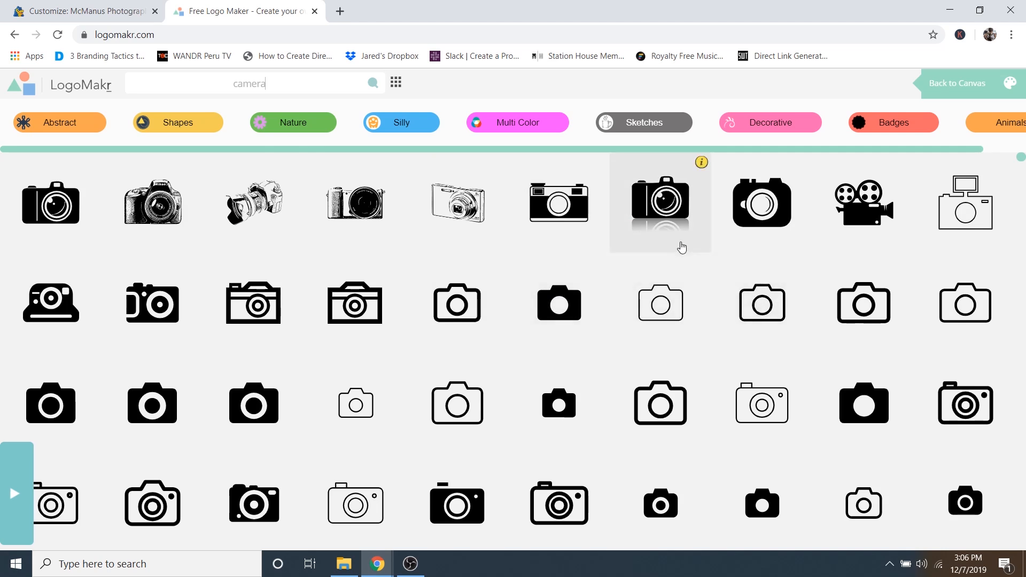
left_click(668, 300)
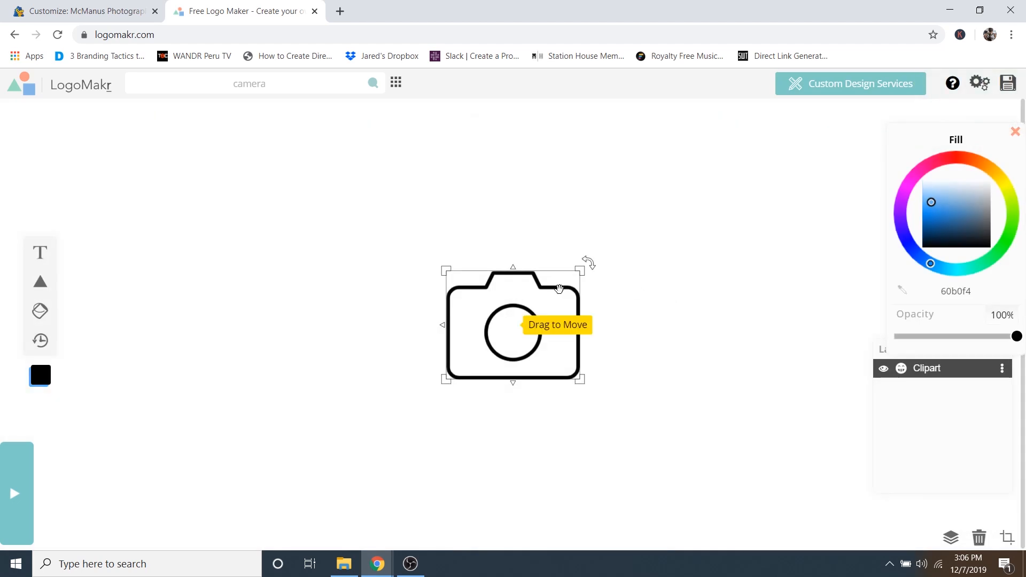
- Move the camera icon to the left side and enlarge it to about 250 px wide
left_click_drag(559, 289, 315, 274)
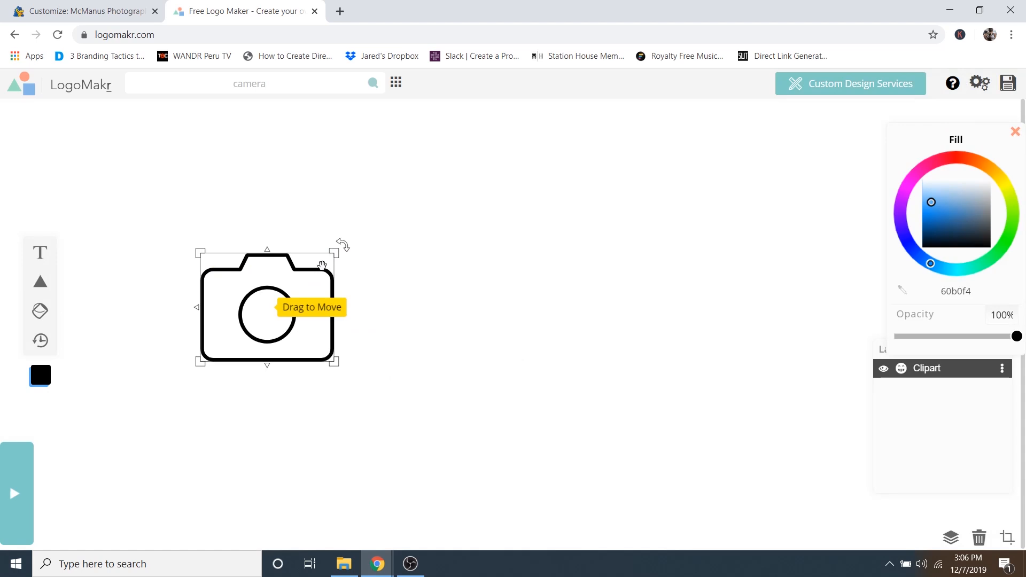
mouse_move(268, 283)
left_mouse_down()
mouse_move(393, 288)
mouse_move(276, 281)
left_mouse_up()
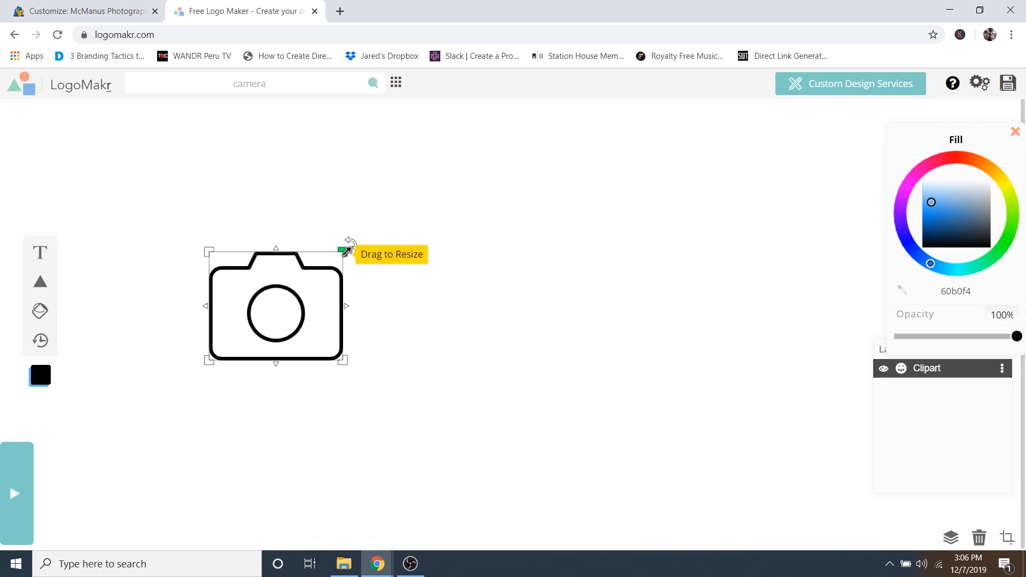
left_click_drag(349, 249, 366, 232)
left_click(595, 310)
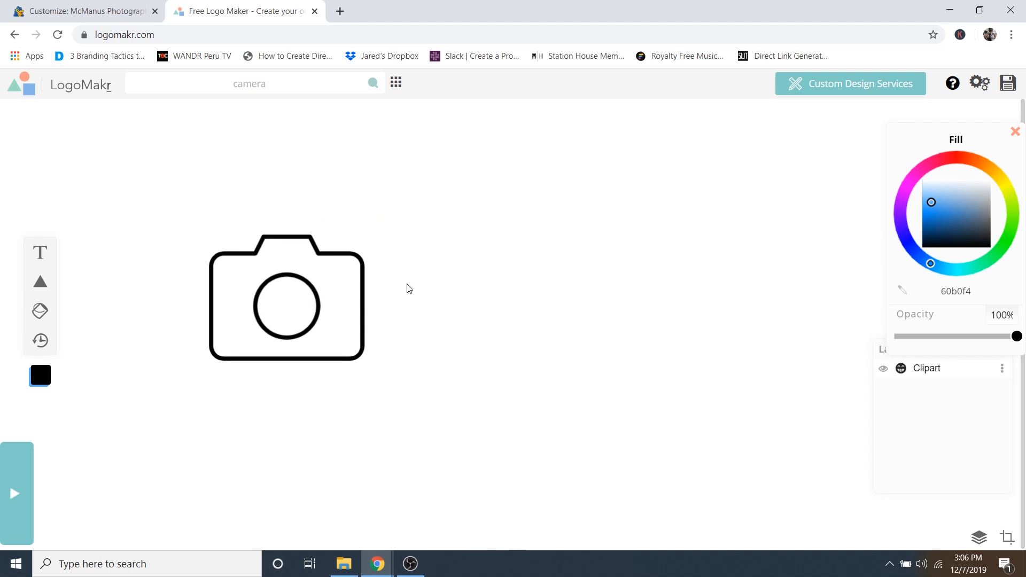
left_click(320, 296)
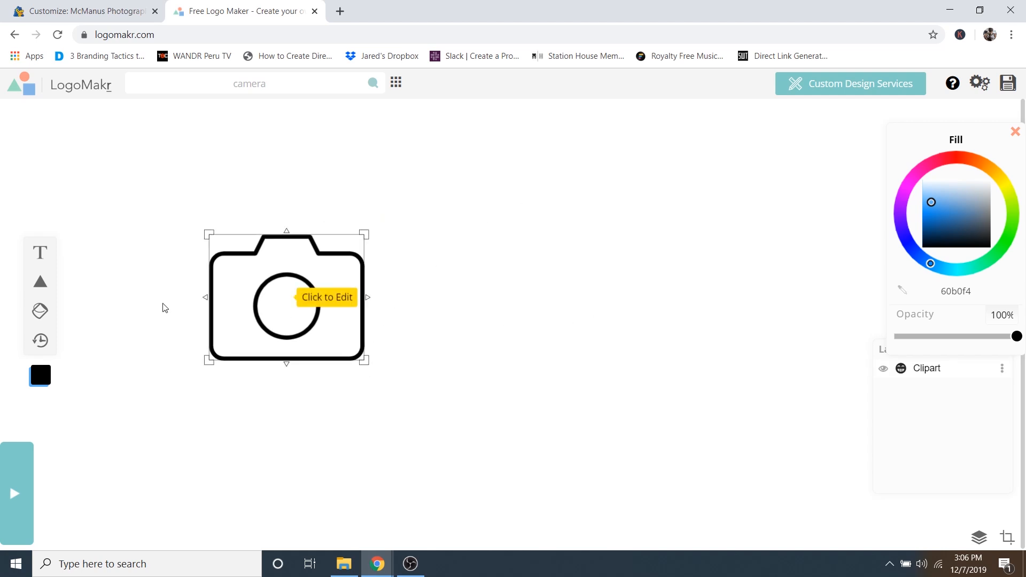
- Add left-aligned two-line text reading 'McMANUS' and 'PHOTOGRAPHY'
left_click(42, 253)
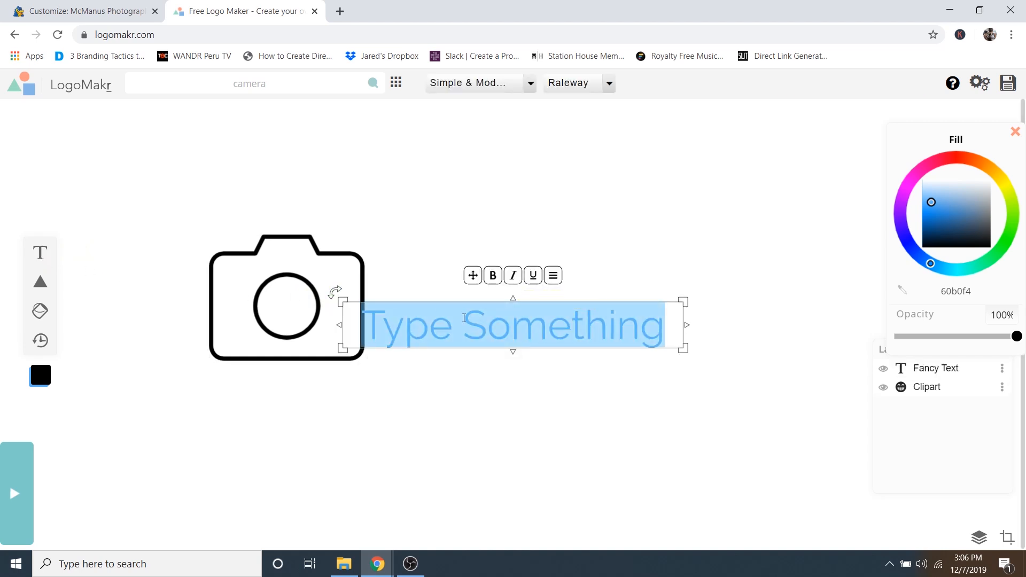
type("M")
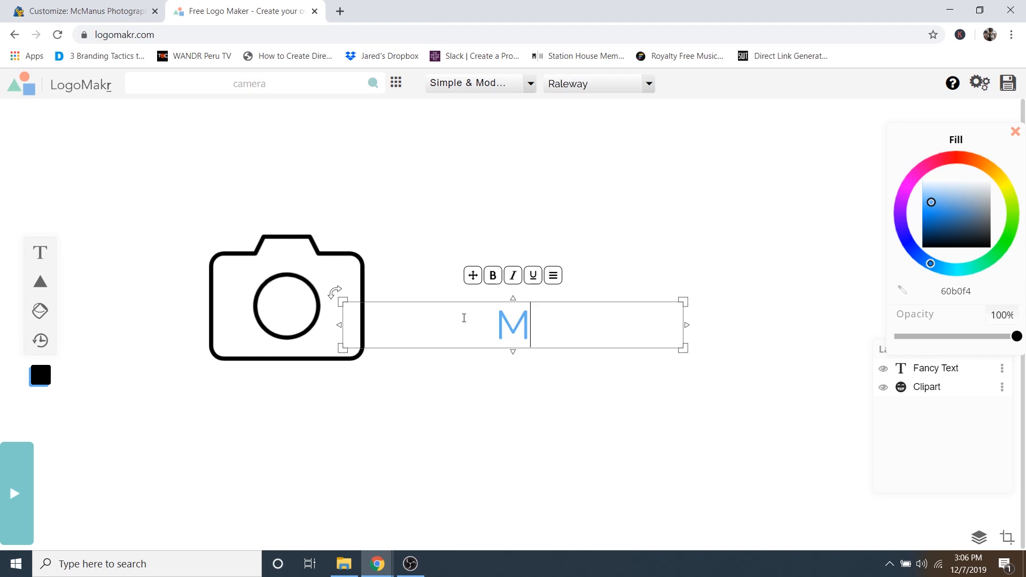
type("cMANUS")
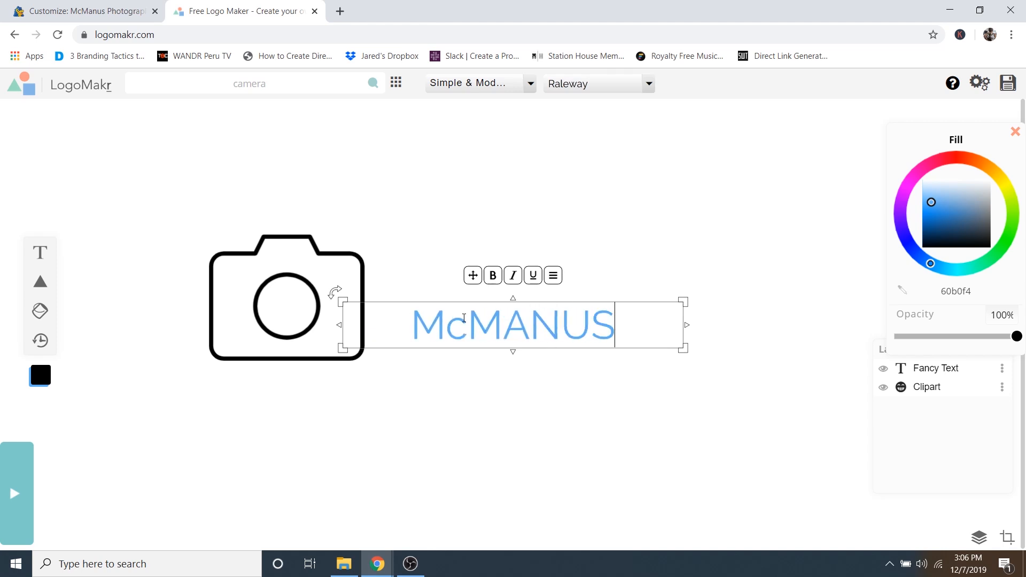
key("Return")
type("PHO")
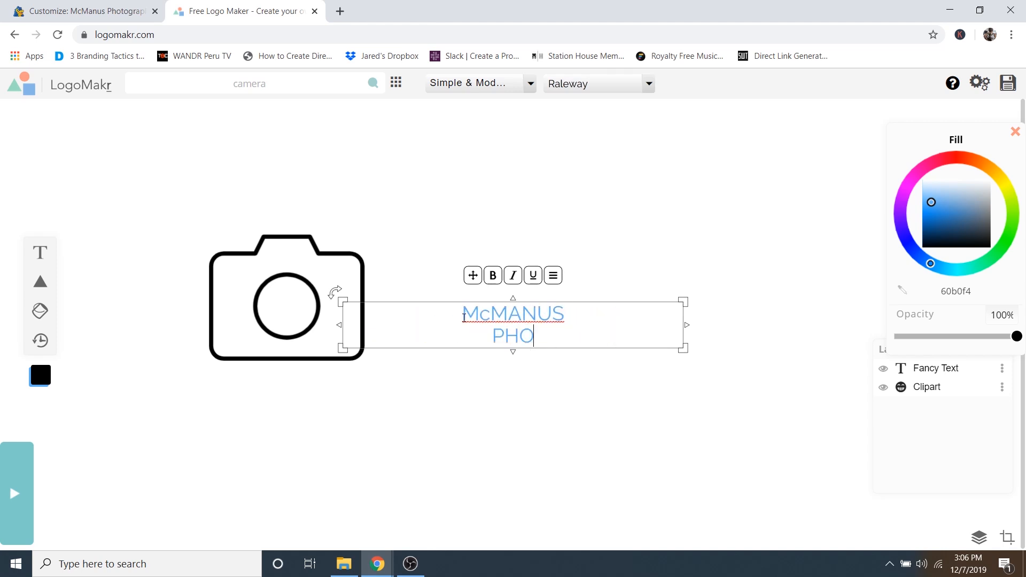
type("TOGRAPHY")
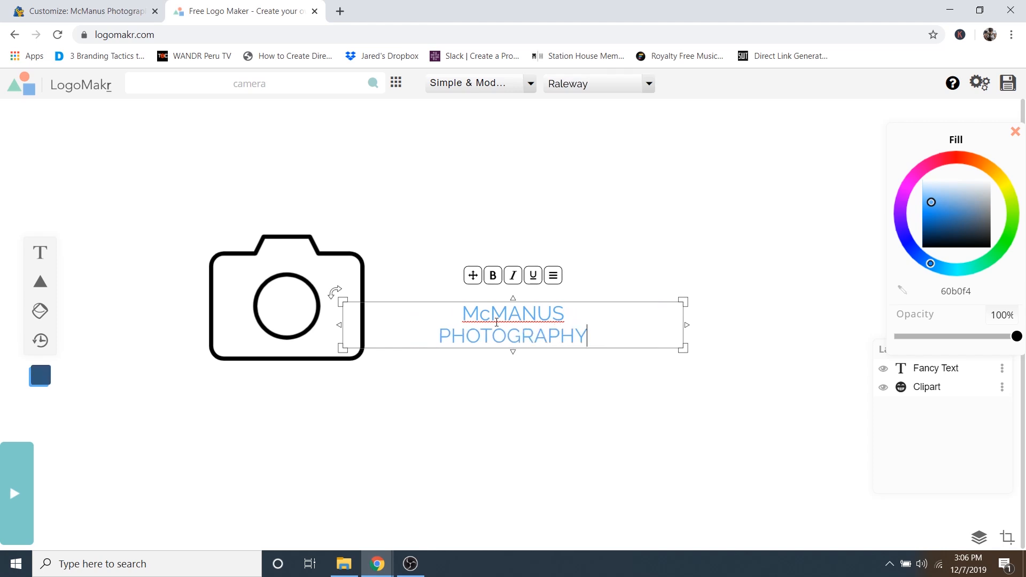
left_click(554, 277)
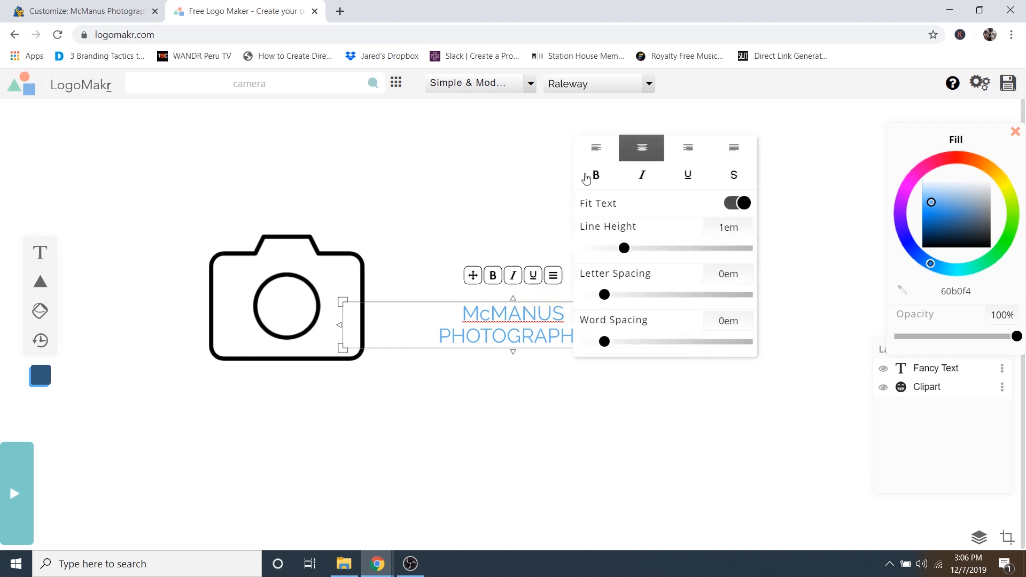
left_click(597, 150)
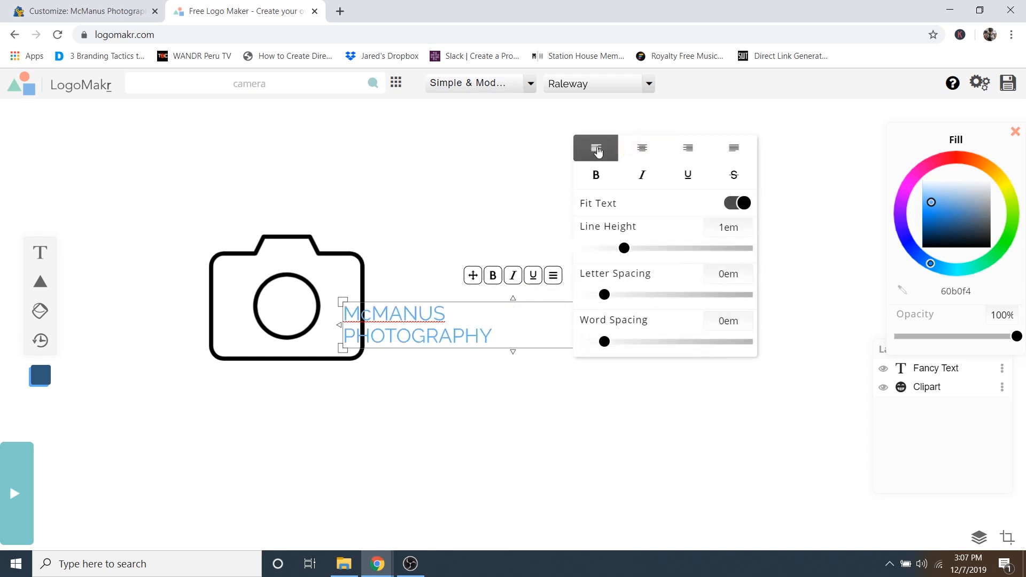
left_click(501, 324)
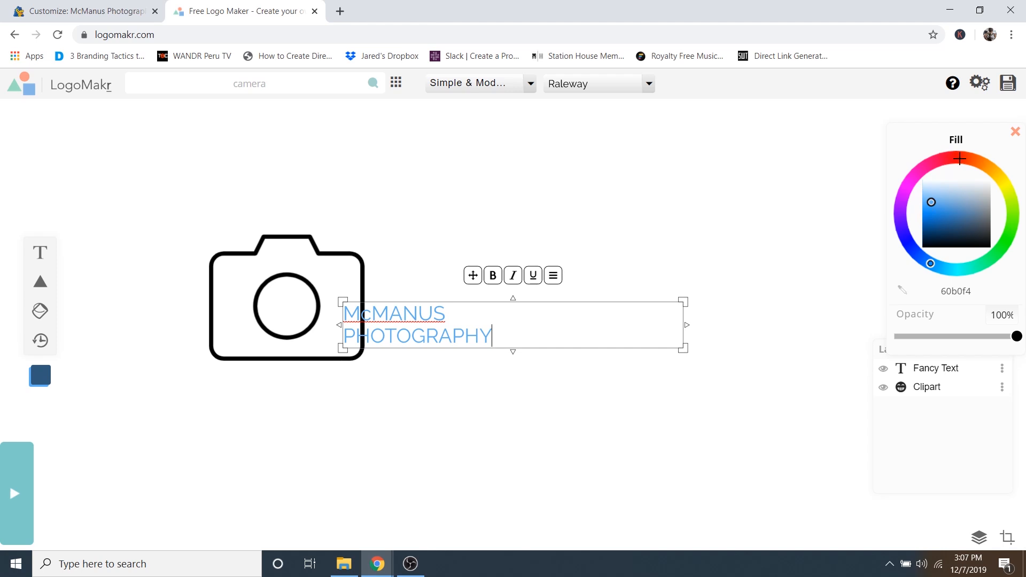
- Make the McMANUS PHOTOGRAPHY text black, enlarge it, and move it right of the camera
mouse_move(960, 158)
left_mouse_down()
mouse_move(923, 169)
mouse_move(909, 245)
mouse_move(999, 190)
mouse_move(926, 169)
left_mouse_up()
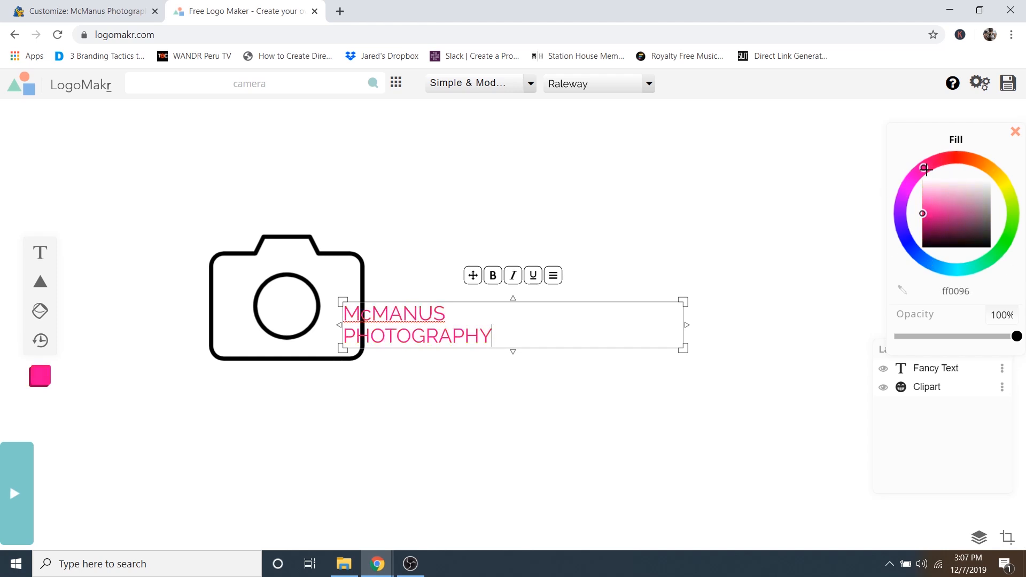
mouse_move(925, 213)
left_mouse_down()
mouse_move(940, 213)
mouse_move(939, 259)
mouse_move(944, 195)
mouse_move(926, 184)
mouse_move(944, 211)
mouse_move(948, 257)
mouse_move(946, 198)
mouse_move(944, 214)
mouse_move(955, 213)
mouse_move(928, 234)
mouse_move(962, 252)
left_mouse_up()
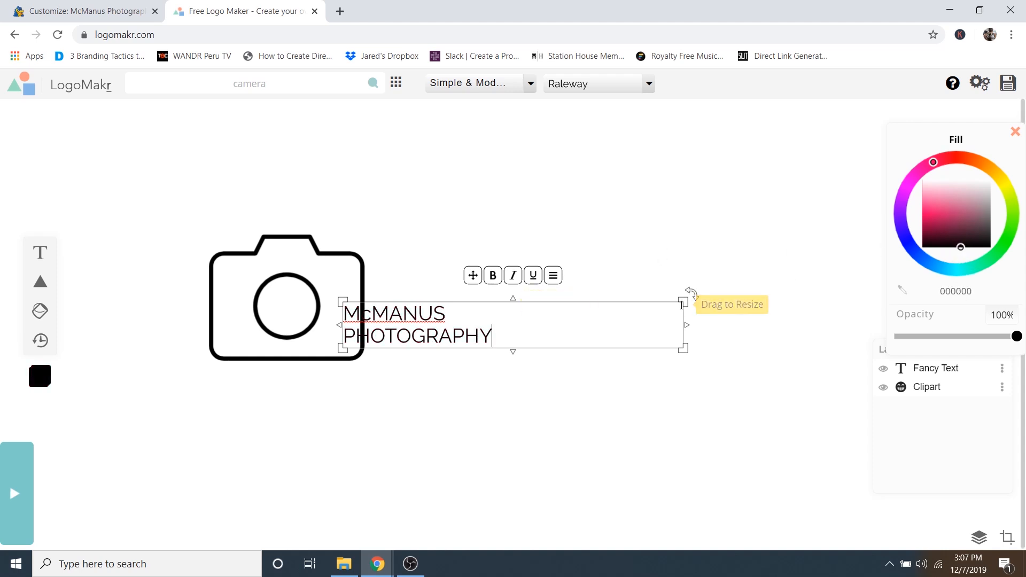
left_click_drag(684, 302, 792, 204)
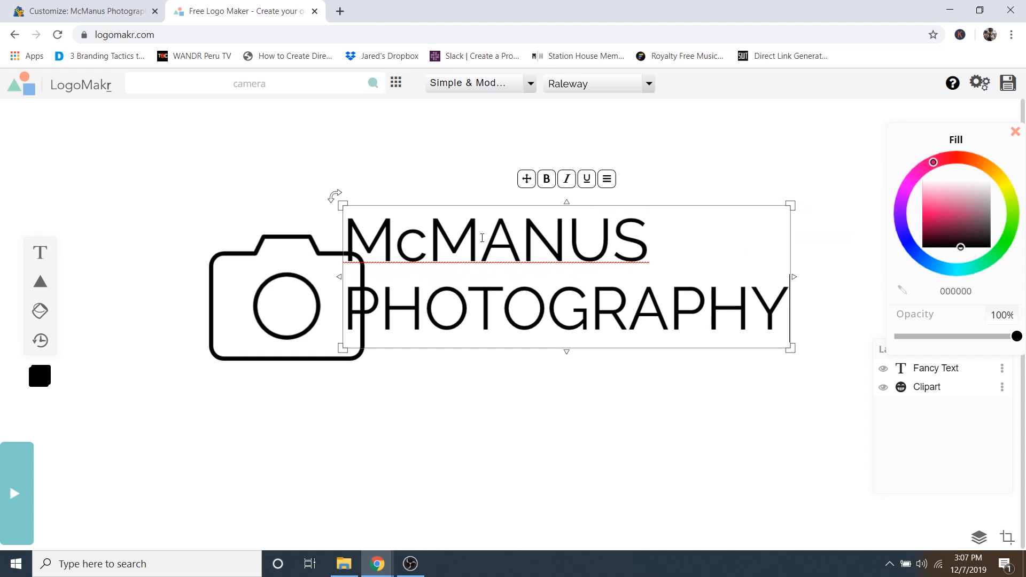
left_click(475, 170)
left_click_drag(453, 231, 518, 267)
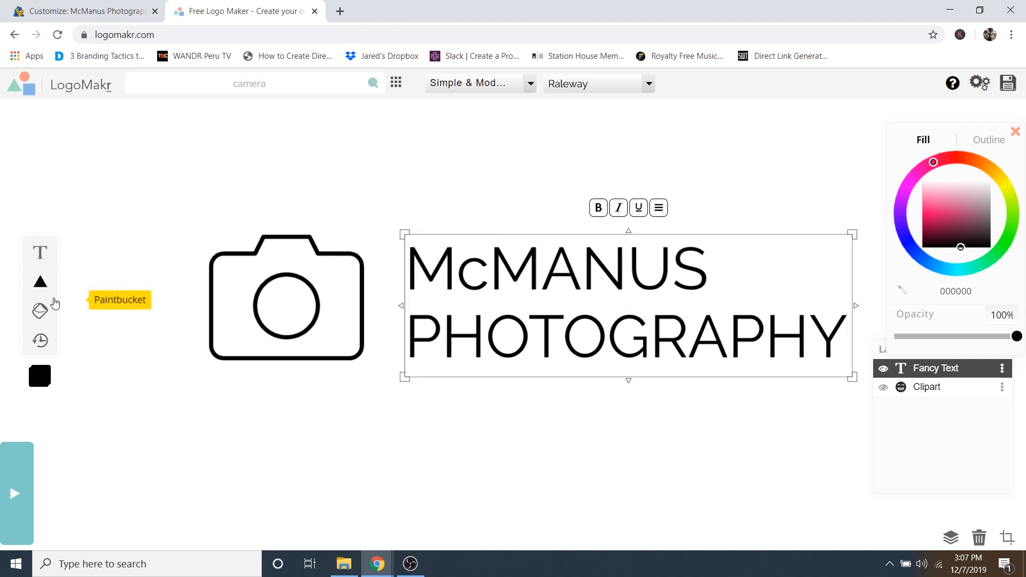
mouse_move(42, 288)
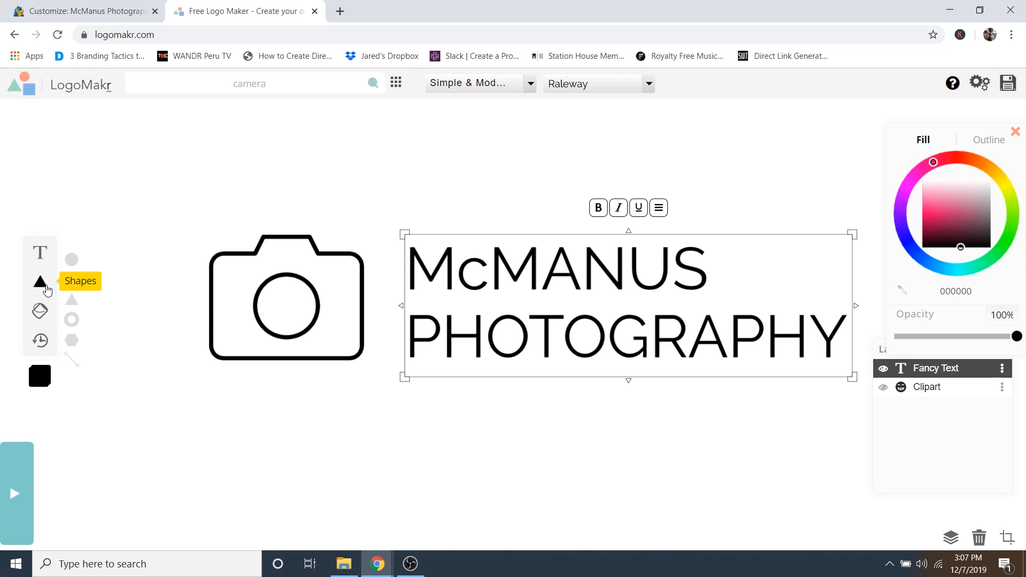
- Add a black vertical line between the camera icon and the name text
left_click(72, 362)
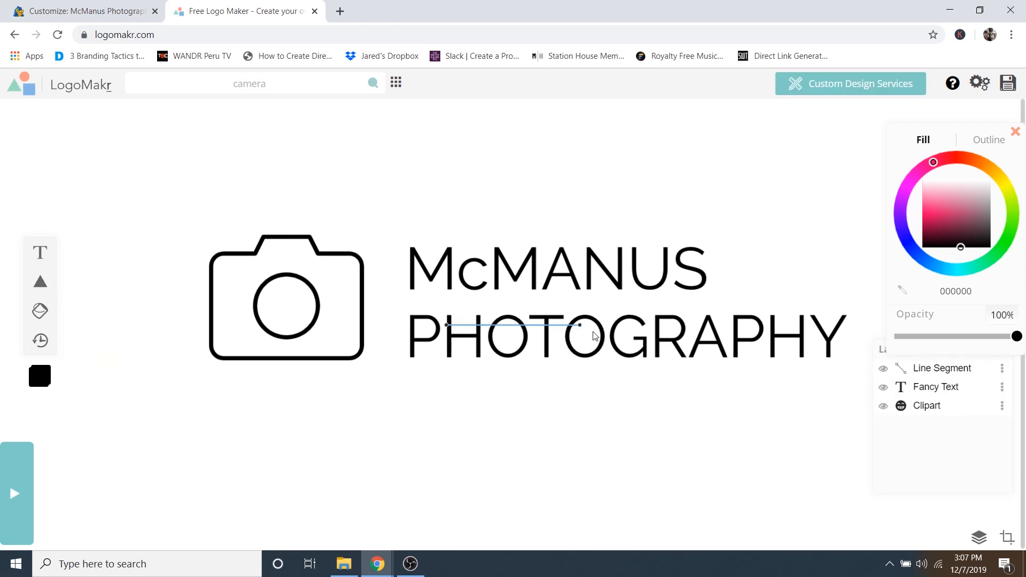
left_click_drag(581, 329, 386, 233)
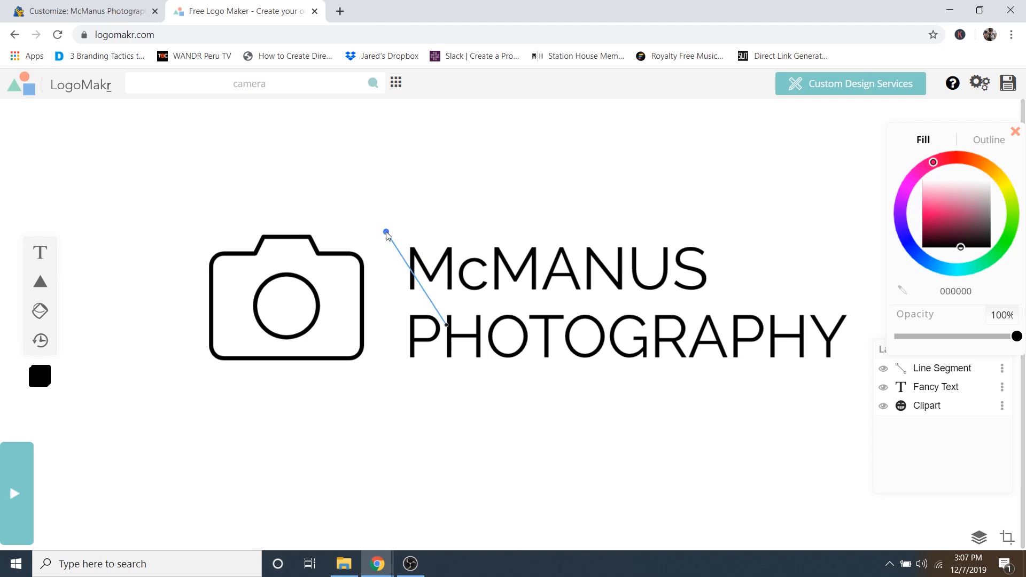
left_click_drag(447, 324, 386, 371)
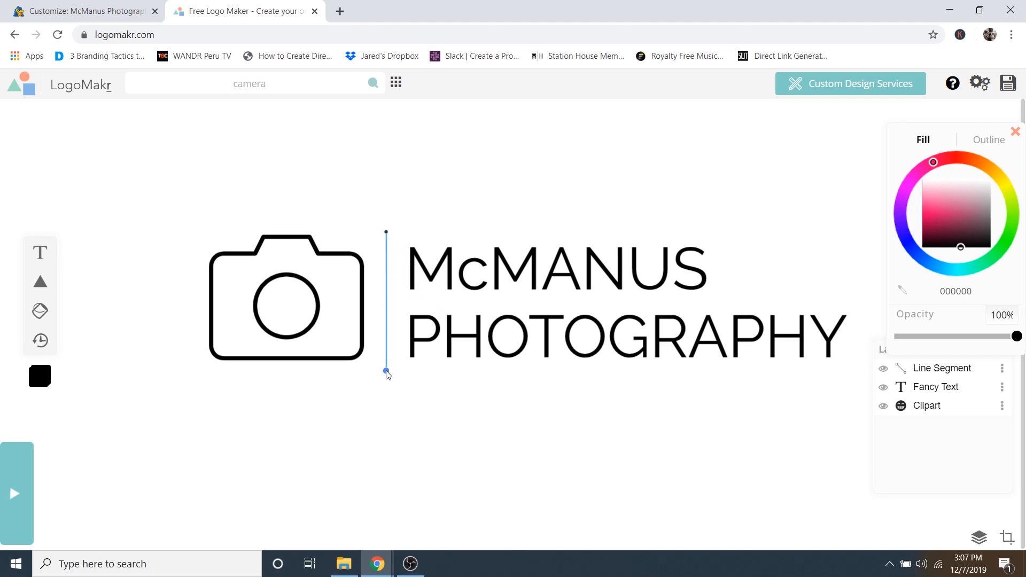
left_click_drag(951, 210, 942, 251)
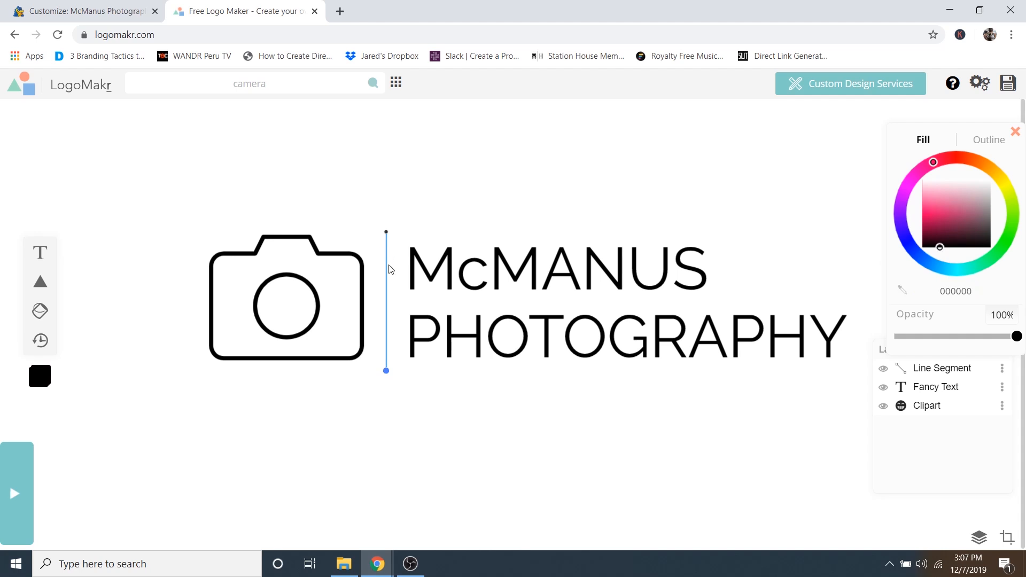
- Set the divider line's width to 5px and its outline colour to black 000000
left_click(931, 370)
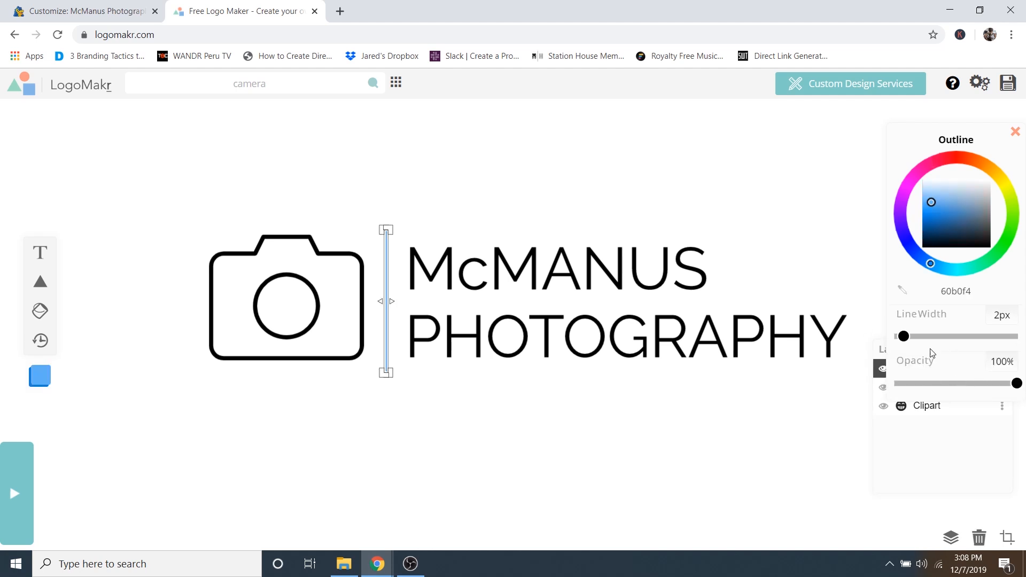
left_click_drag(914, 344, 907, 346)
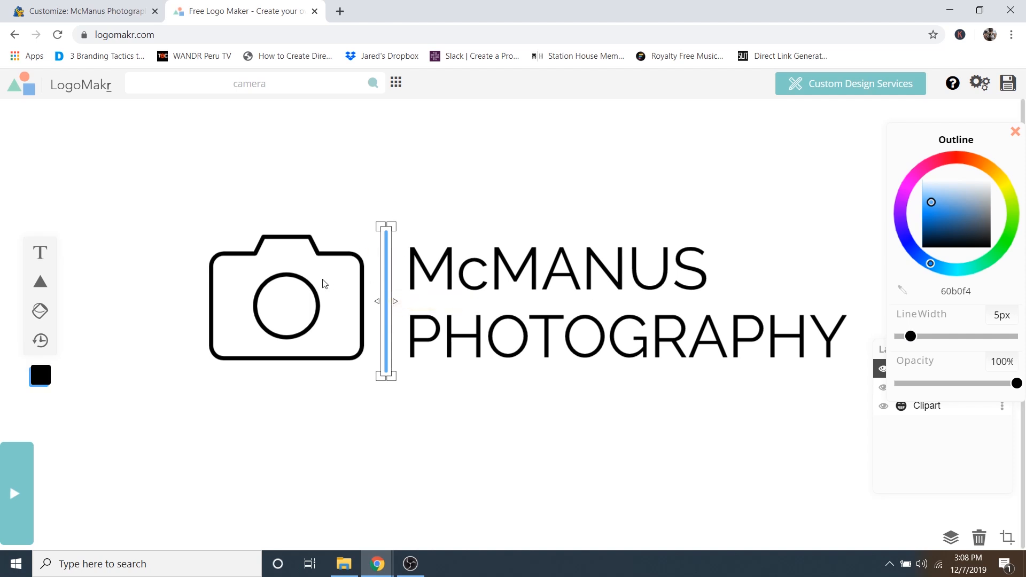
left_click_drag(910, 336, 972, 340)
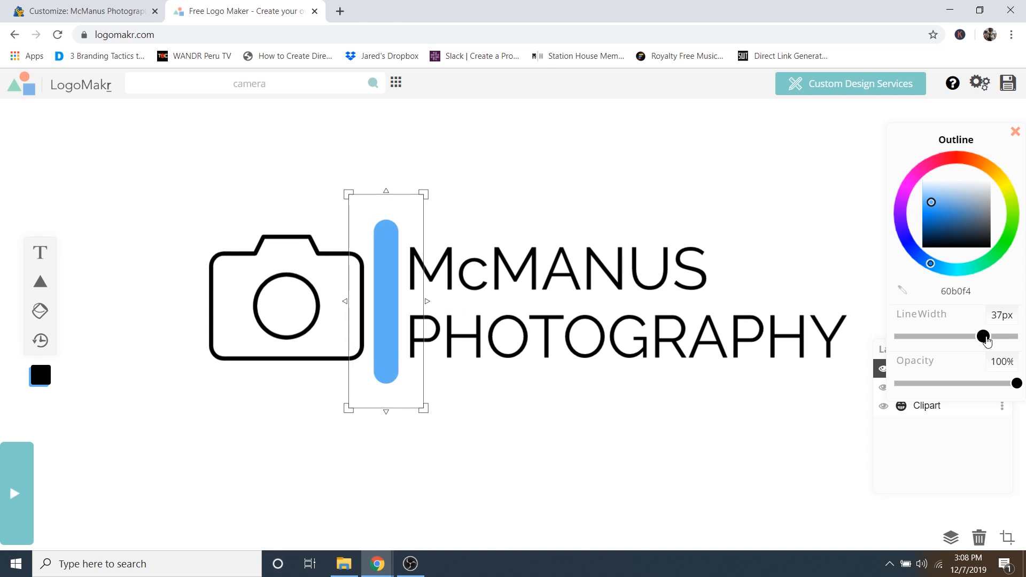
left_click_drag(983, 337, 909, 344)
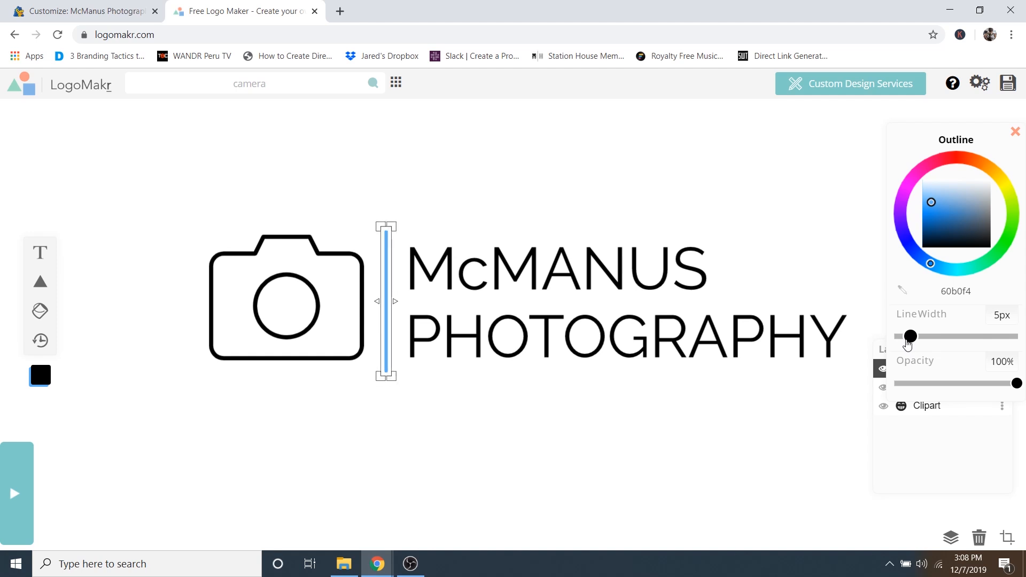
mouse_move(951, 225)
left_mouse_down()
mouse_move(940, 225)
mouse_move(943, 270)
left_mouse_up()
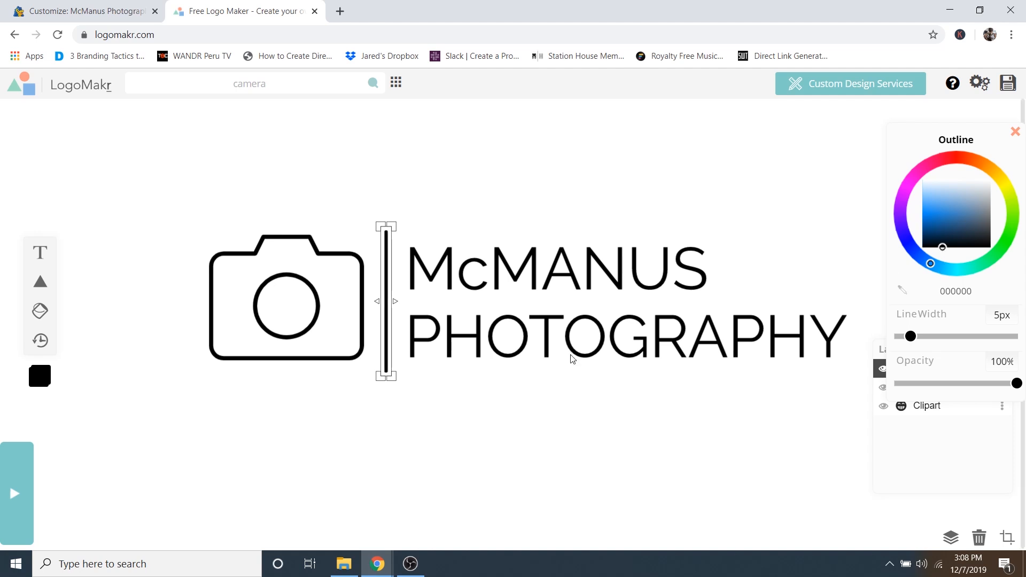
left_click(449, 435)
left_click(611, 370)
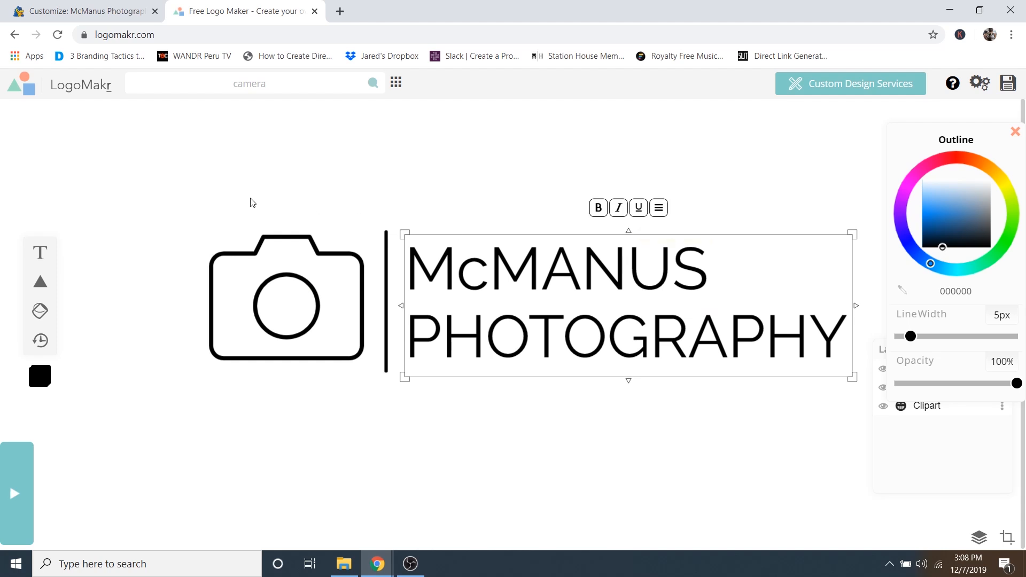
- Set the McMANUS PHOTOGRAPHY fill and the camera and divider outlines to ffffff
left_click(278, 289)
left_click_drag(952, 214, 961, 174)
left_click(636, 307)
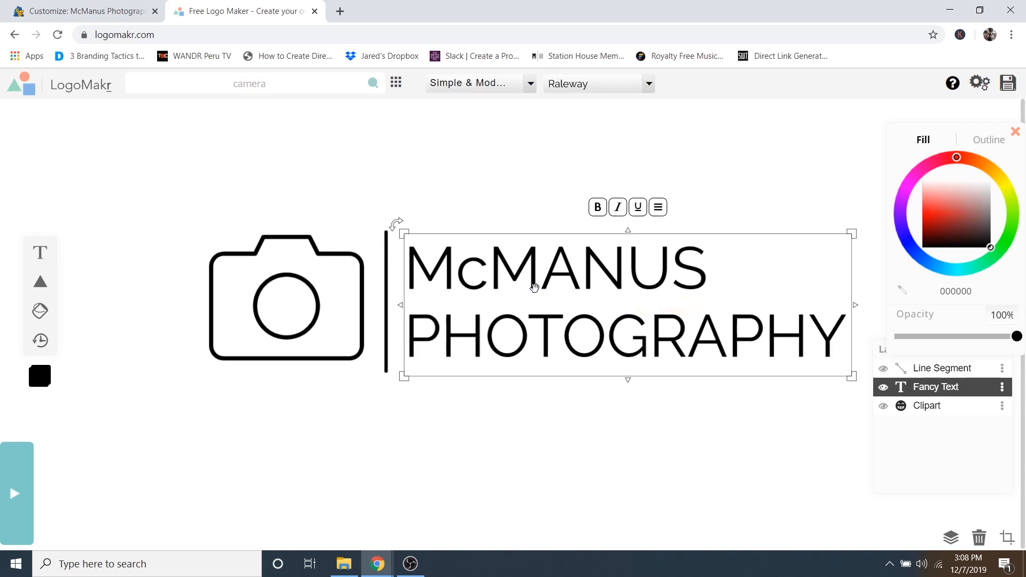
left_click_drag(950, 250, 943, 180)
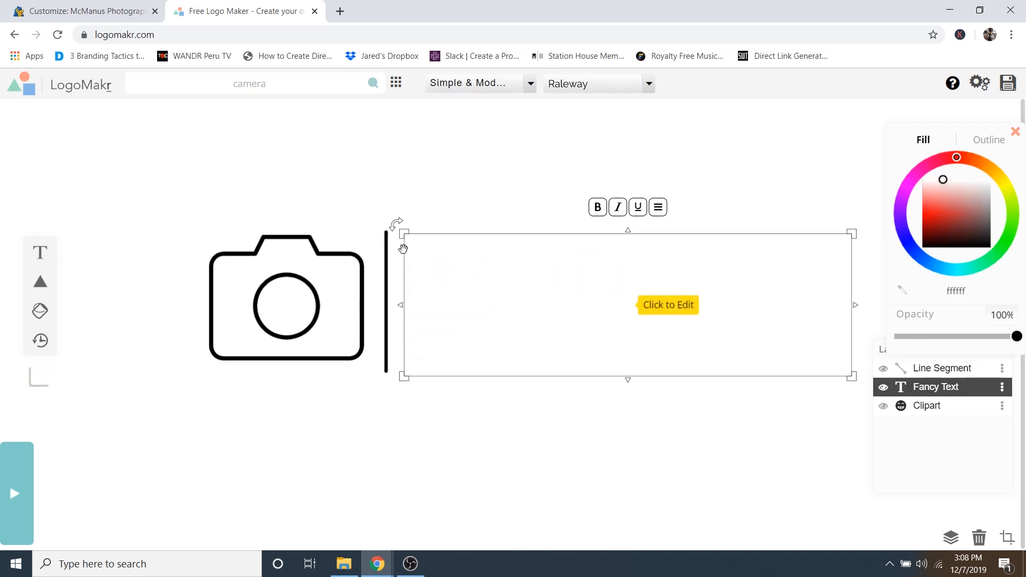
left_click_drag(303, 178, 388, 275)
left_click_drag(955, 214, 948, 174)
left_click(786, 154)
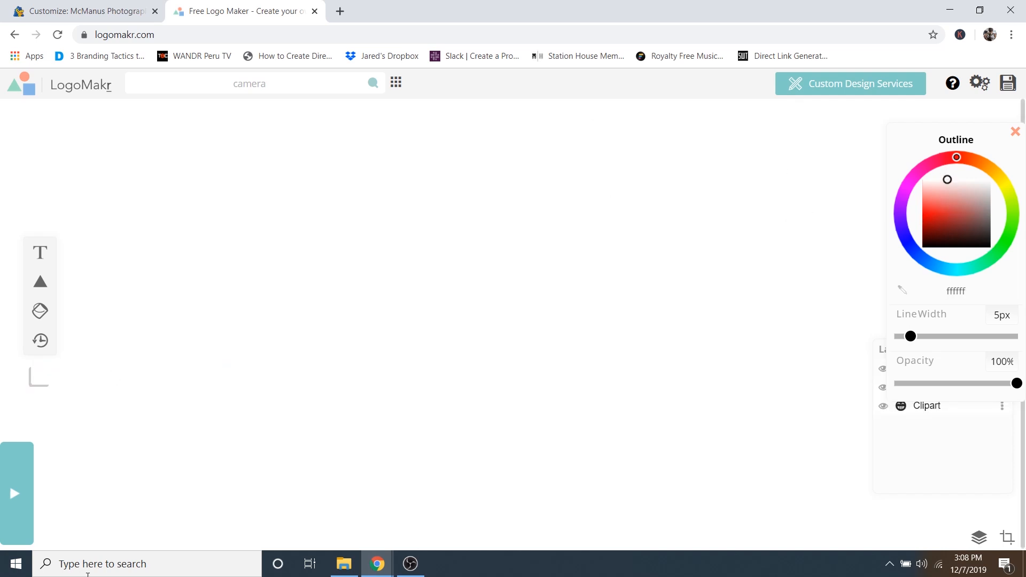
left_click(684, 305)
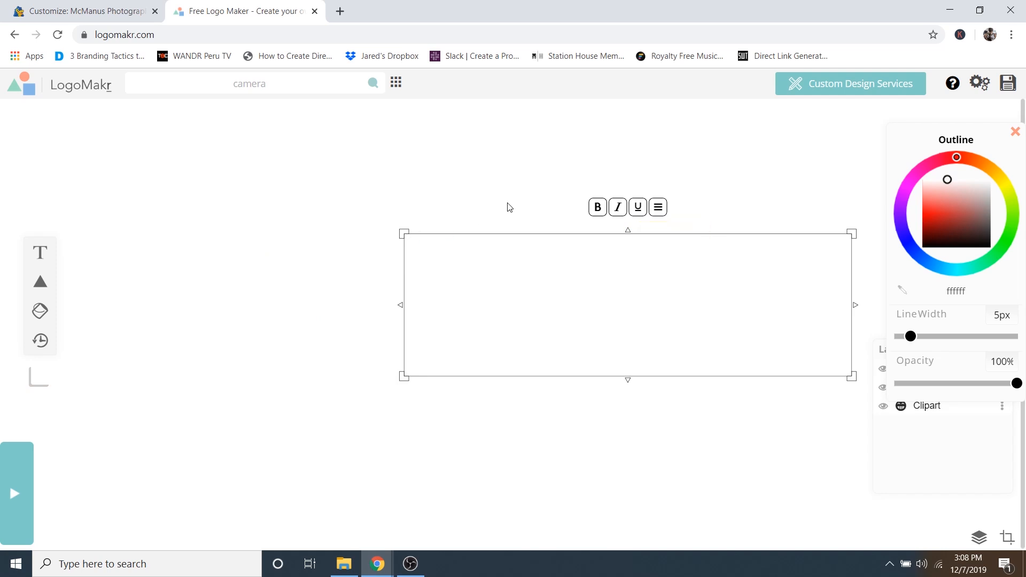
- Save the logo as the free low-resolution LogoMakr_4BnsNd.png and return to the WordPress Customizer
left_click(1007, 84)
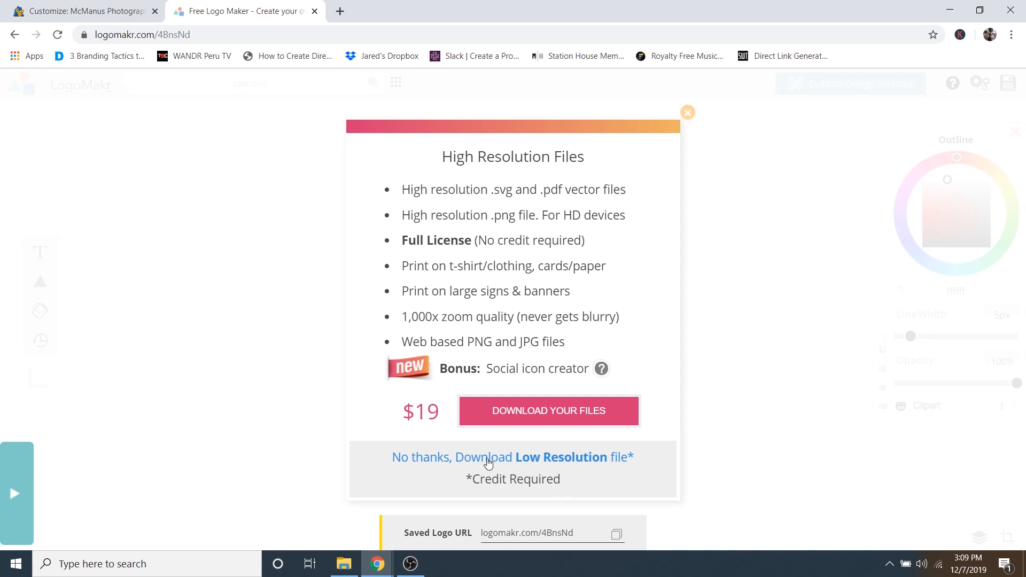
left_click(451, 459)
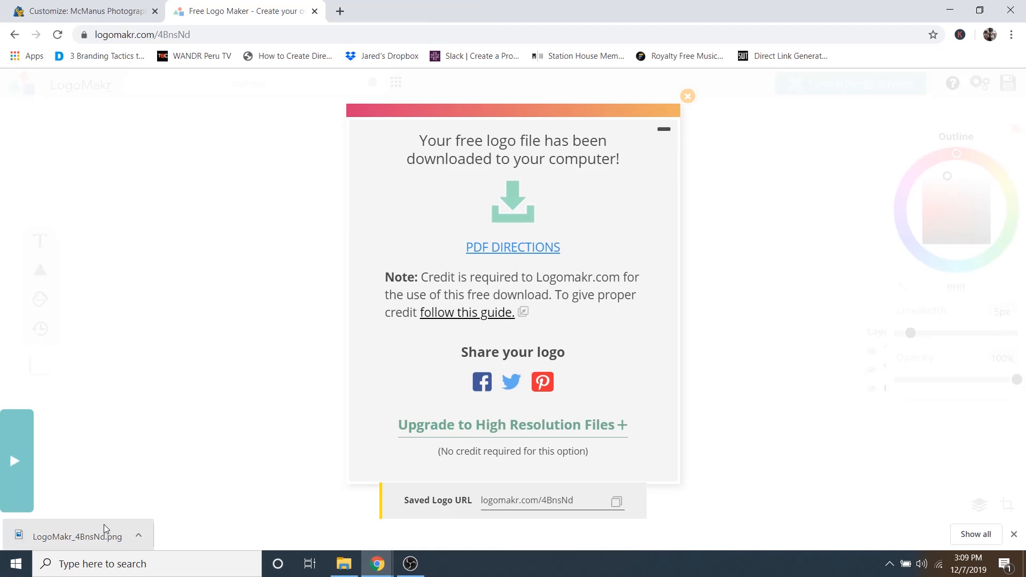
left_click(83, 8)
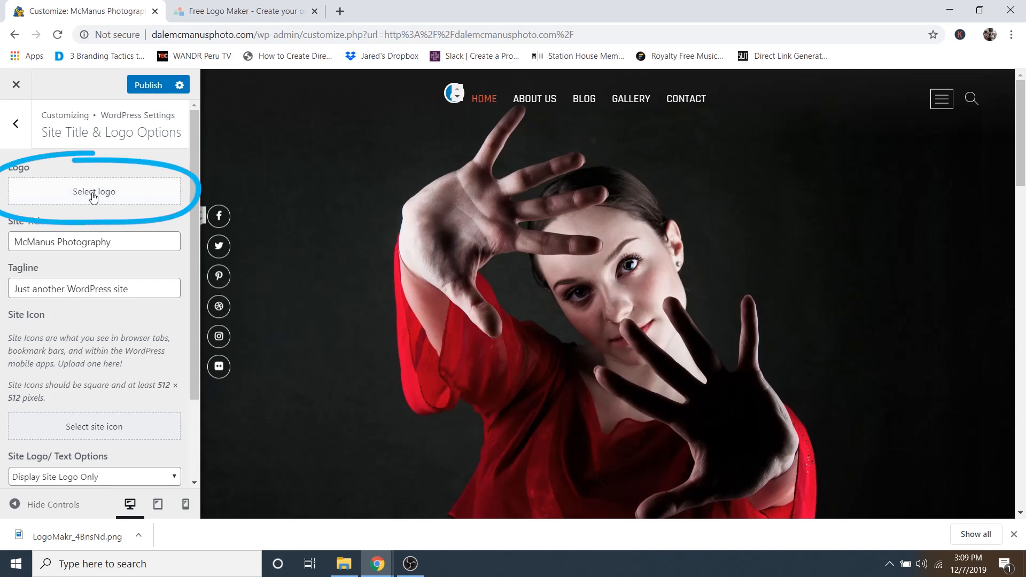
- Upload My Logo from the How to Create a Photography Website folder as the site logo
left_click(93, 196)
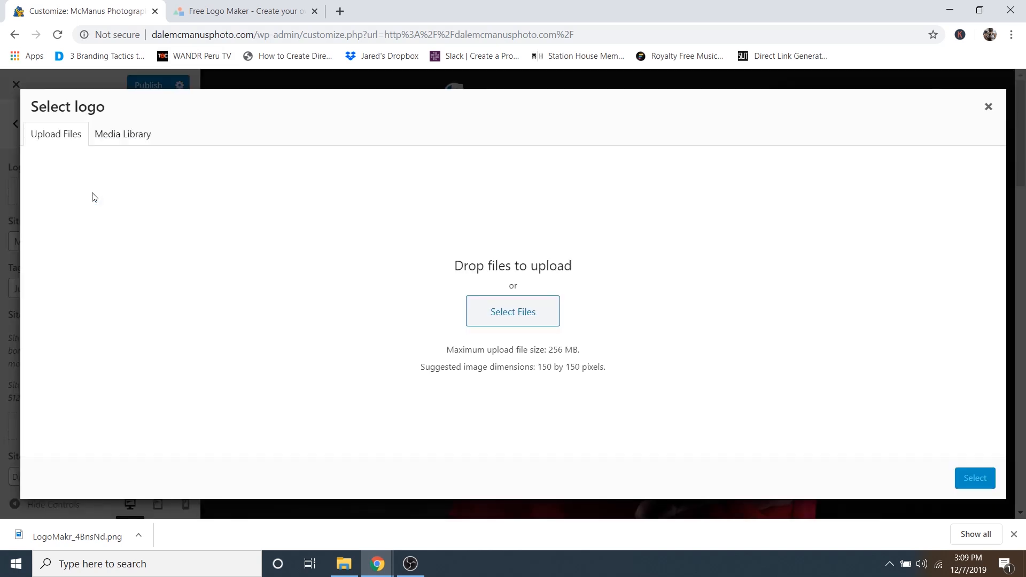
left_click(509, 313)
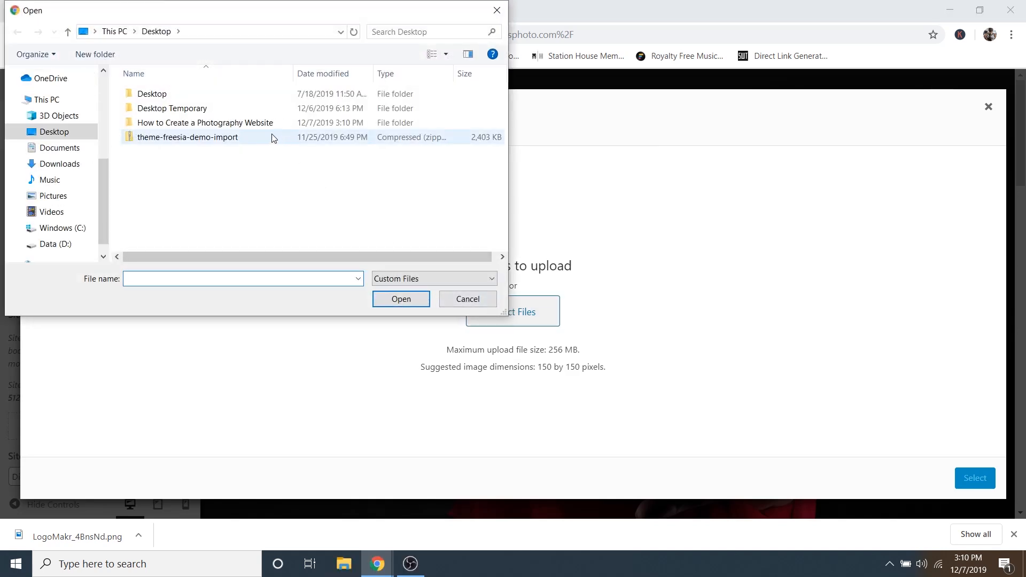
double_click(258, 123)
scroll(242, 187, "down", 5)
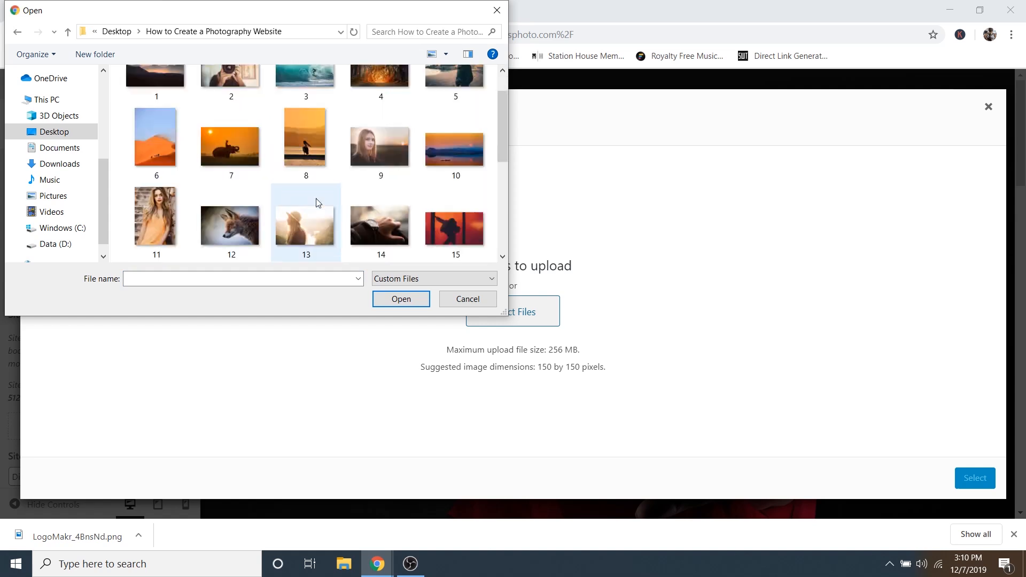
scroll(386, 196, "up", 3)
scroll(388, 214, "up", 3)
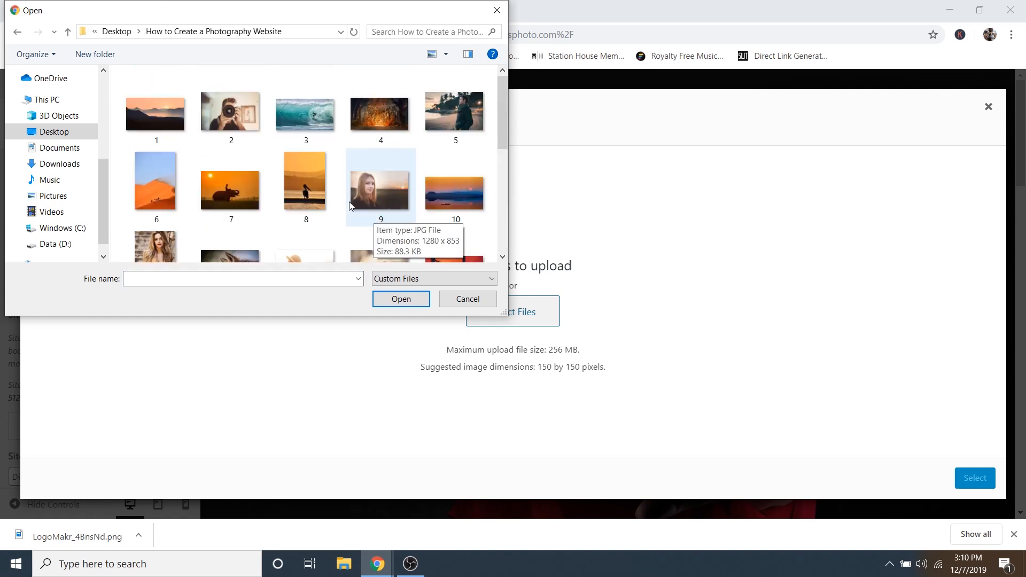
scroll(374, 161, "down", 6)
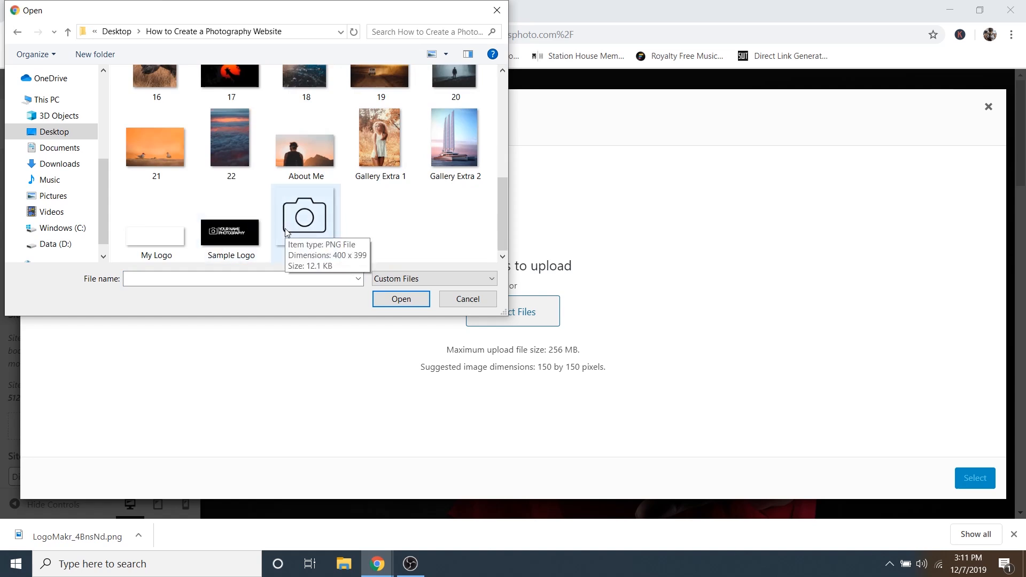
scroll(290, 201, "up", 5)
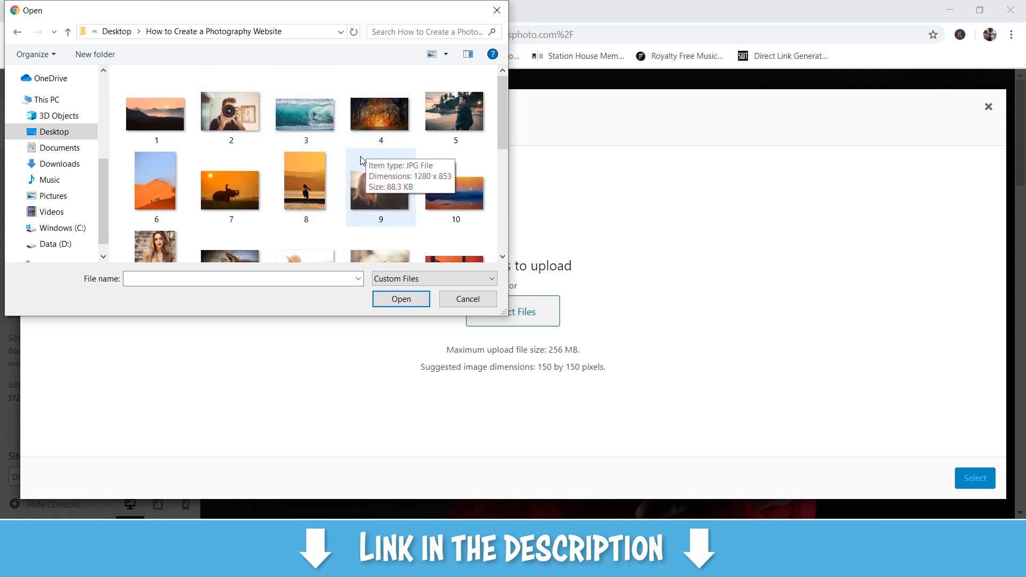
scroll(356, 172, "down", 5)
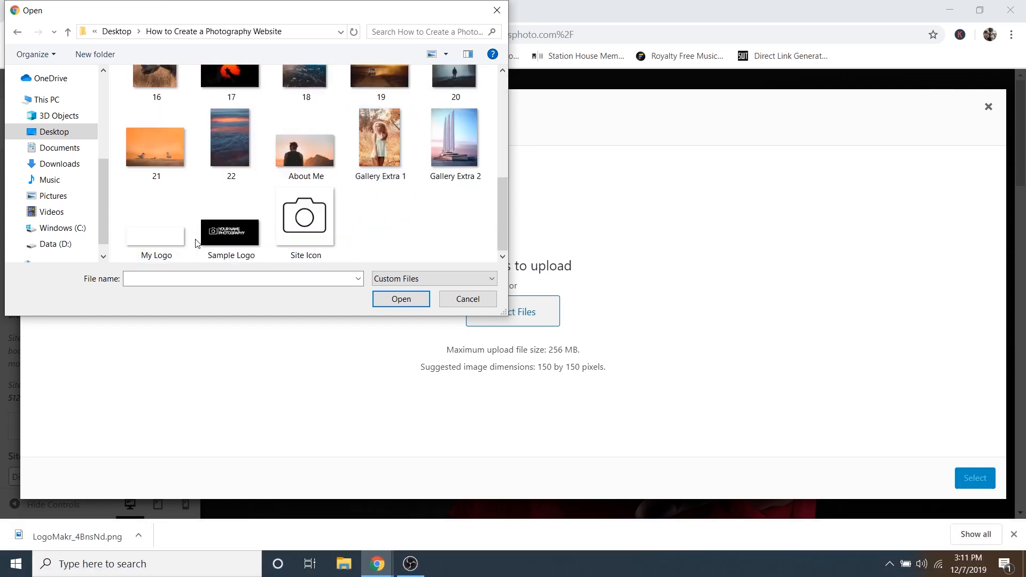
left_click(158, 241)
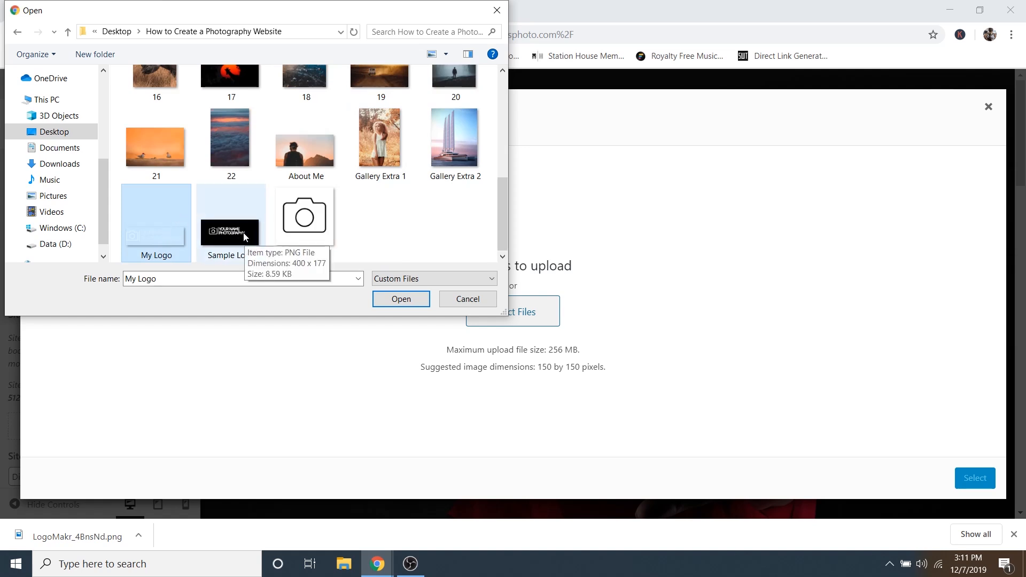
left_click(401, 299)
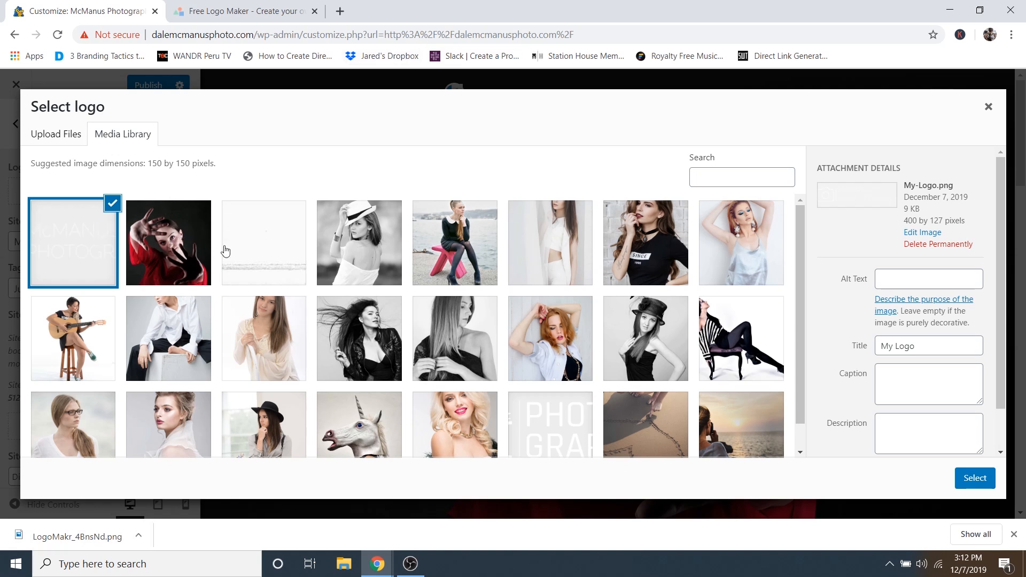
- Set My-Logo.png as the site logo without cropping, then close the downloads bar
scroll(226, 249, "down", 1)
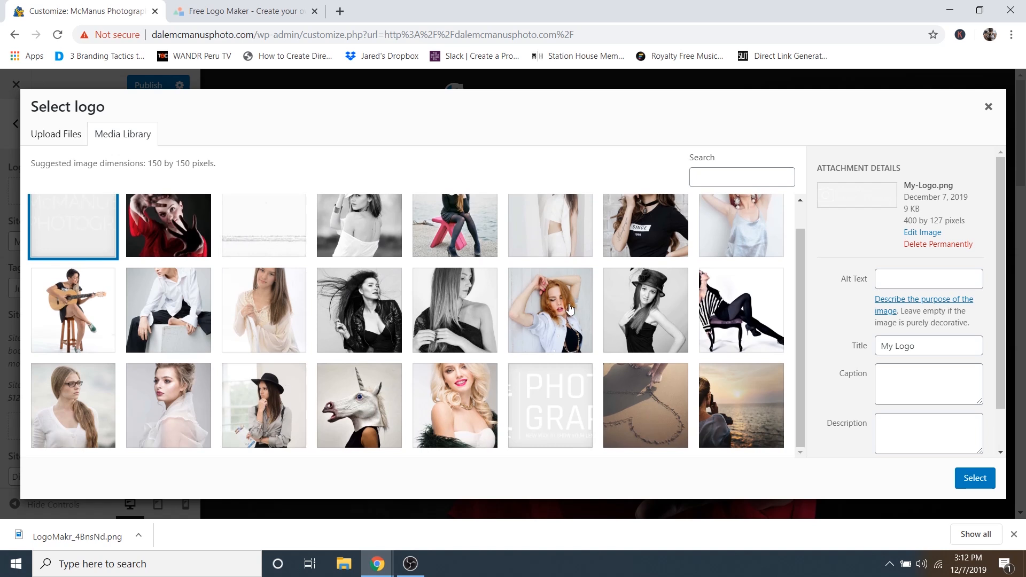
scroll(275, 354, "up", 1)
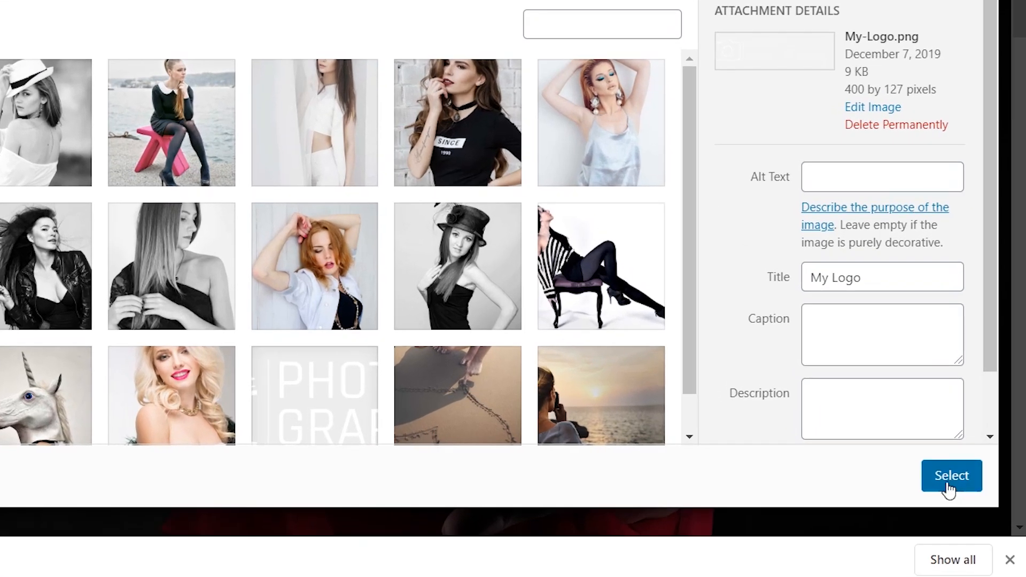
left_click(946, 484)
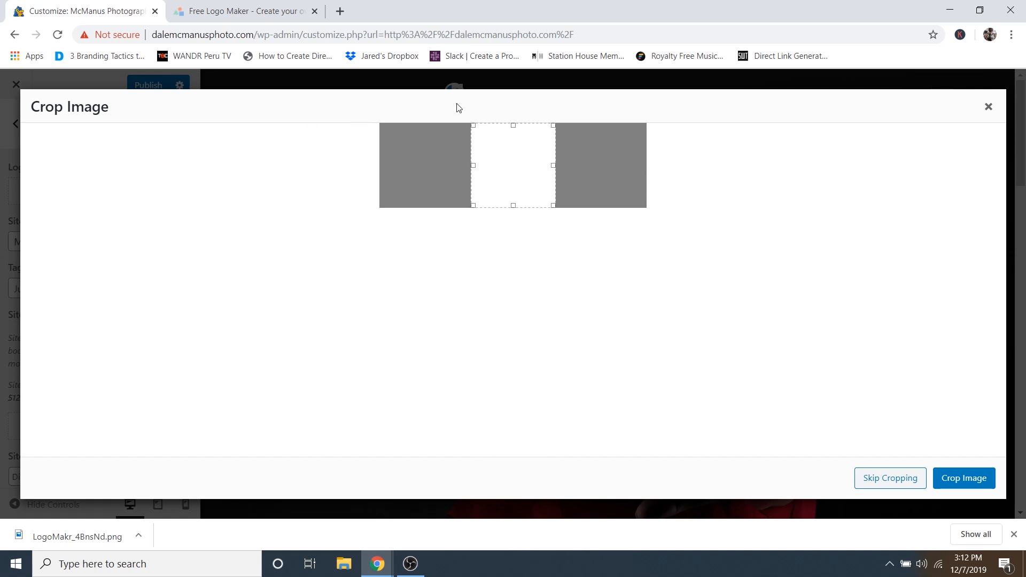
left_click(874, 479)
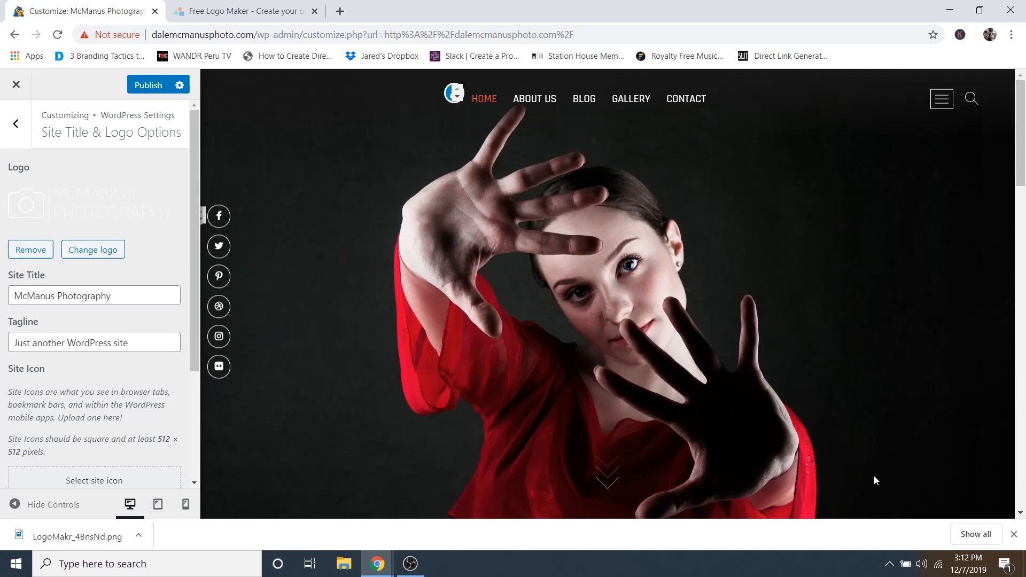
left_click(1014, 534)
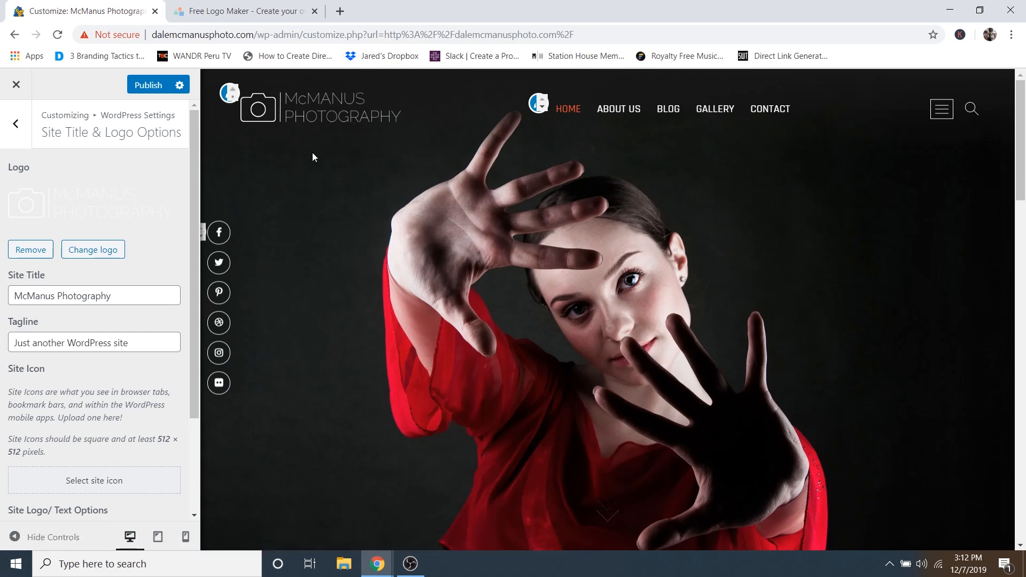
scroll(90, 391, "down", 1)
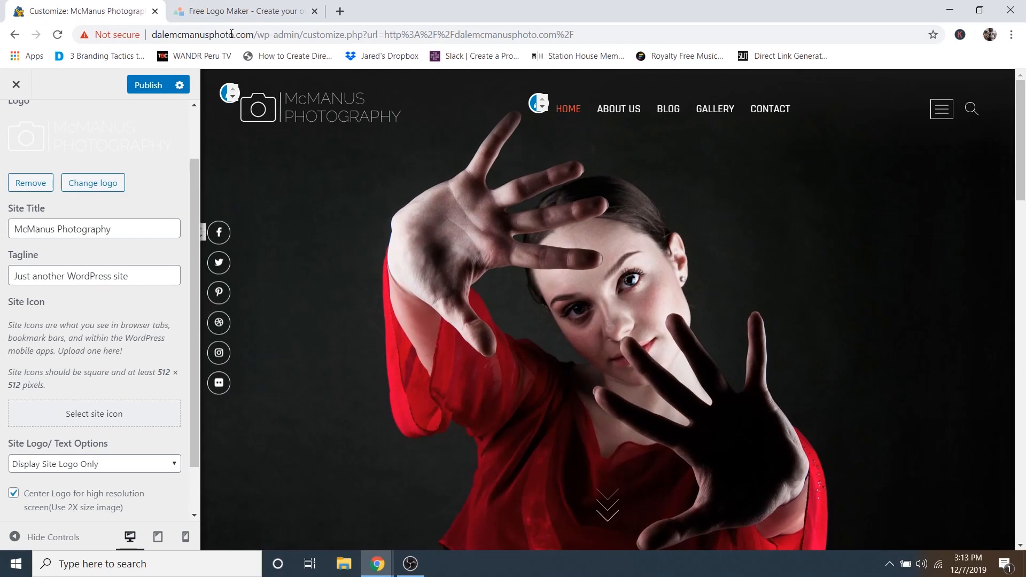
- Switch to the Free Logo Maker tab showing the logo-downloaded notice
left_click(225, 12)
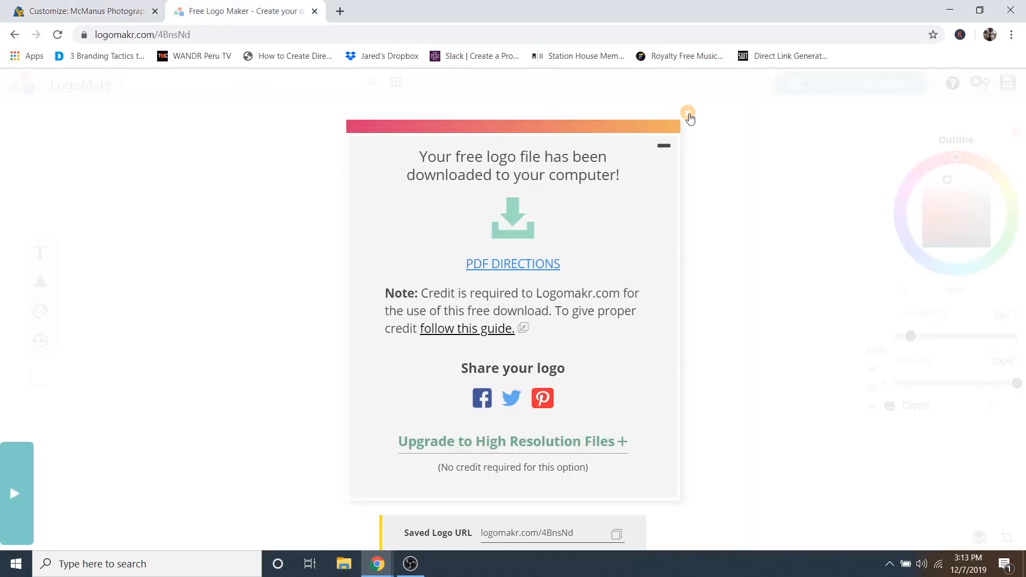
- Delete the McMANUS PHOTOGRAPHY text and the line segment from the LogoMakr canvas
left_click(688, 114)
left_click(435, 289)
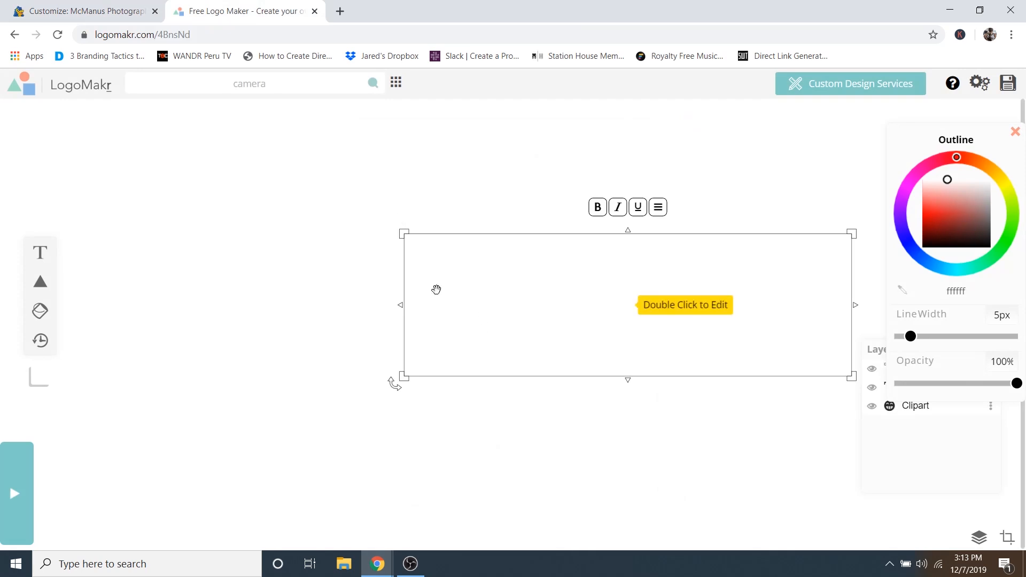
left_click(588, 289)
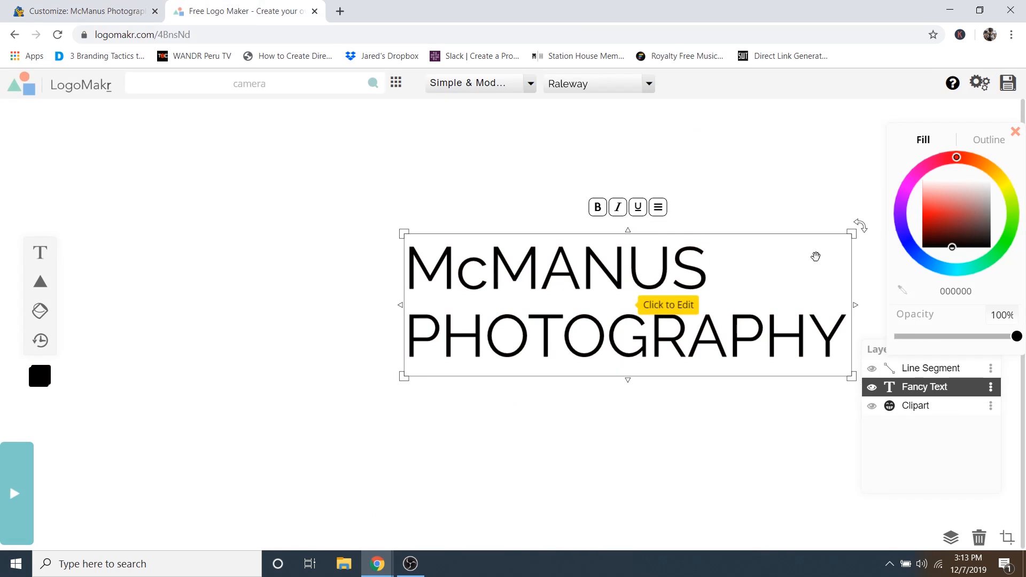
key("Delete")
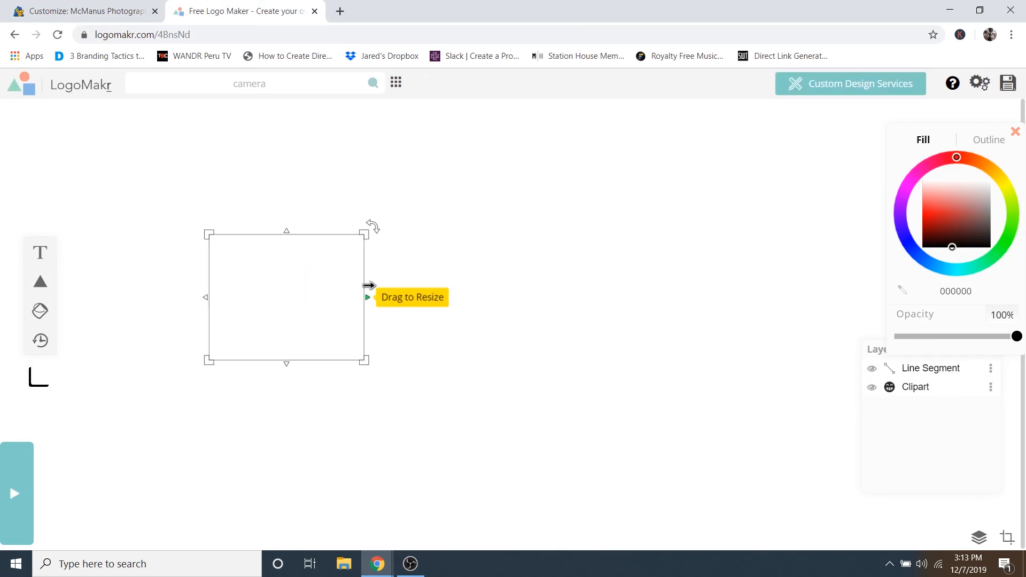
left_click(384, 278)
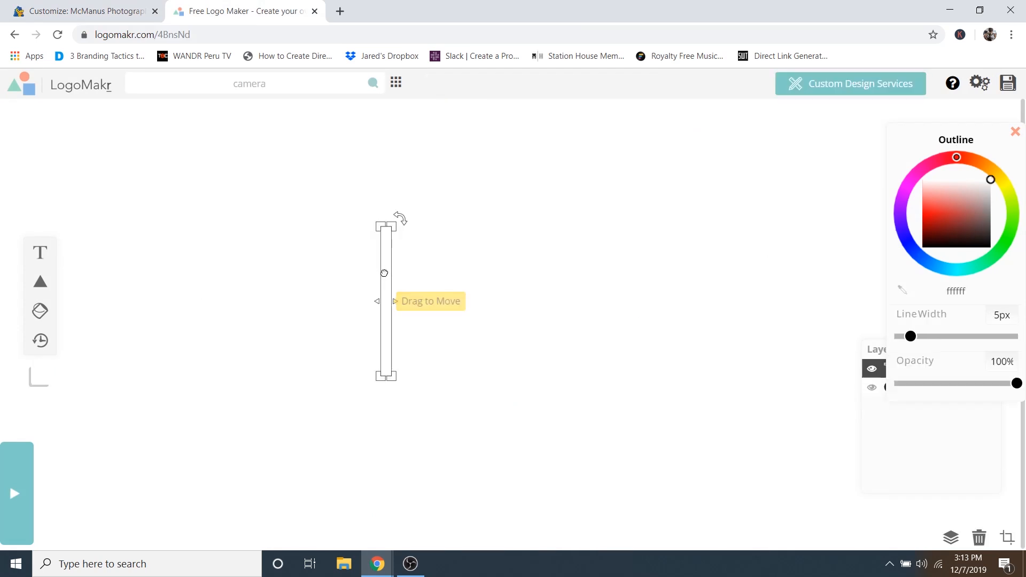
left_click(942, 247)
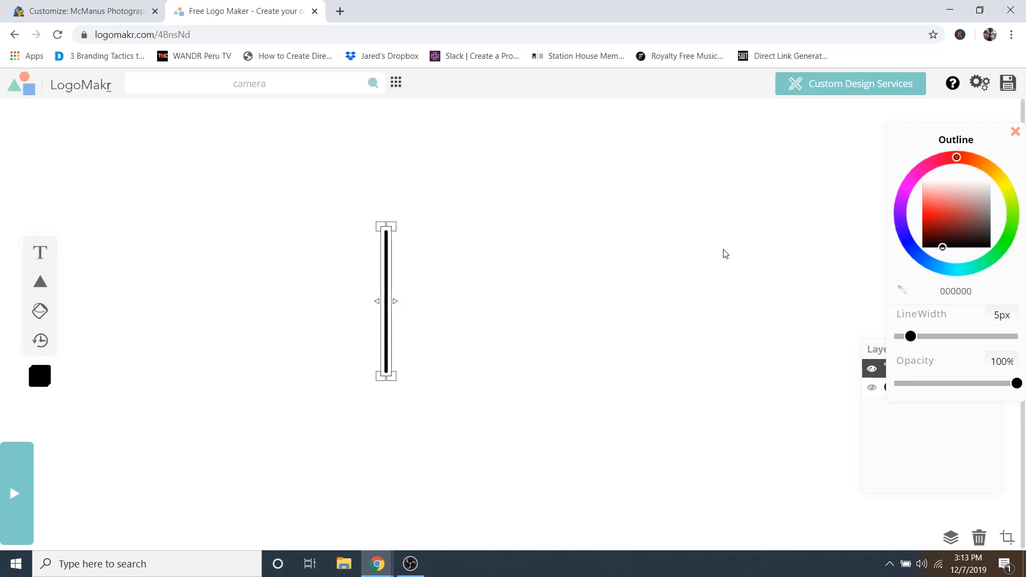
key("Delete")
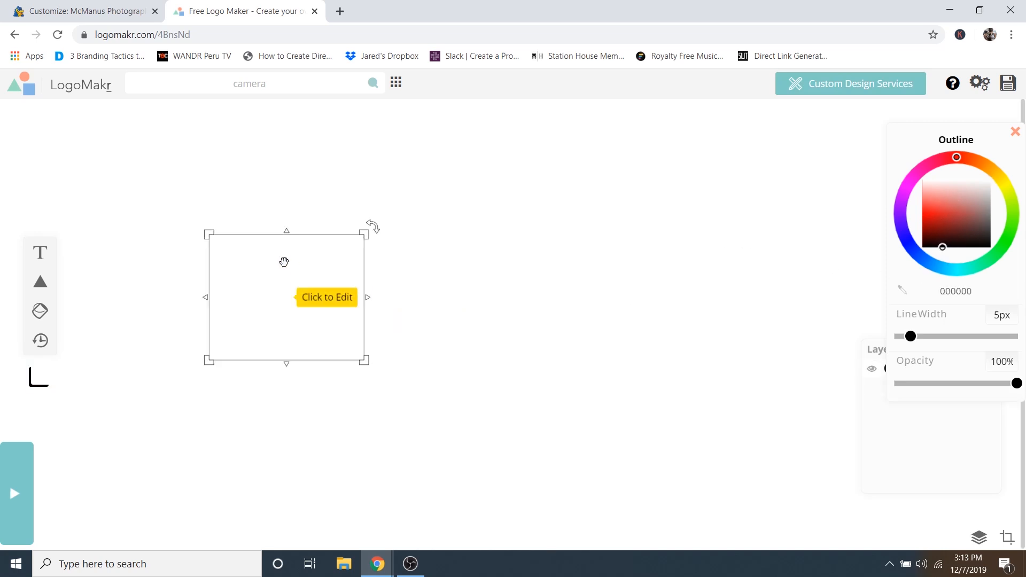
- Fill the camera clipart black, enlarge it to about 403 × 327 px and center it
left_click(285, 262)
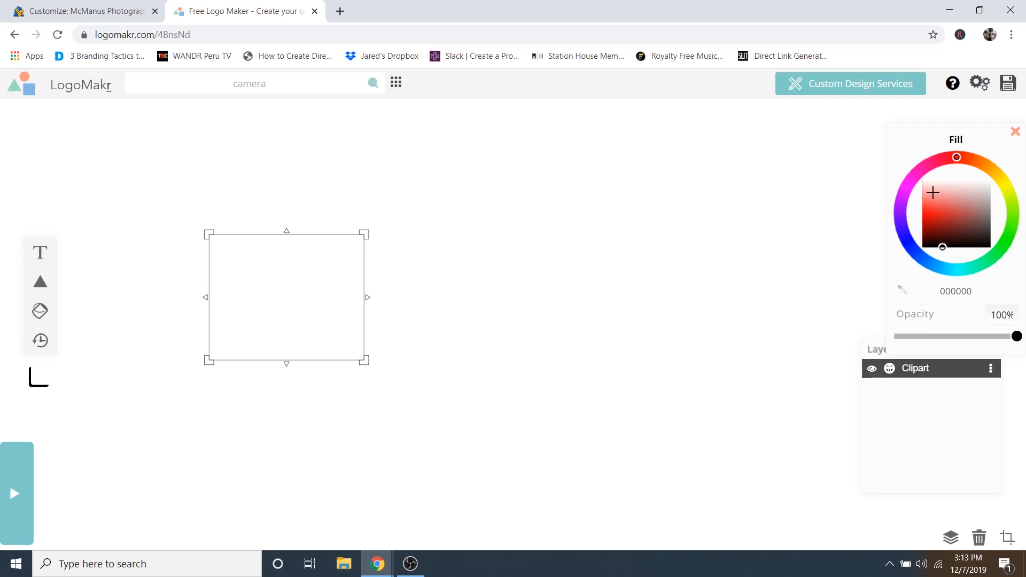
left_click(942, 247)
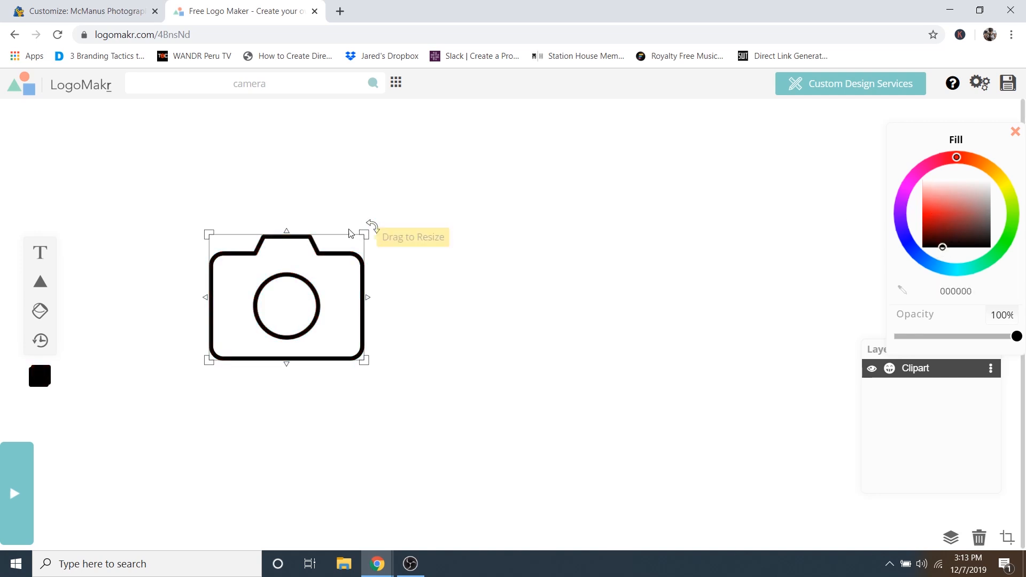
left_click_drag(363, 231, 474, 166)
left_click_drag(404, 166, 538, 231)
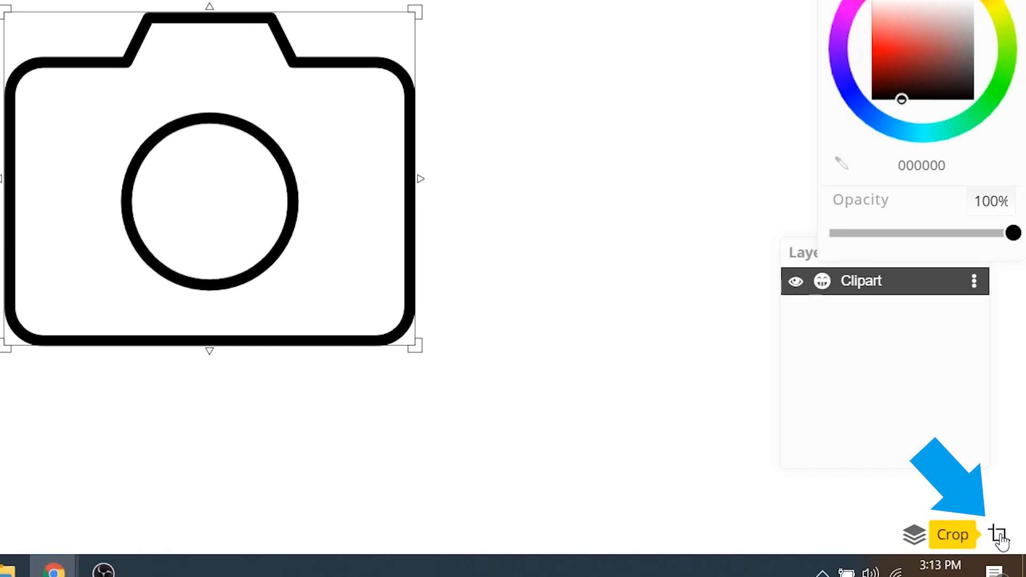
- Crop the LogoMakr canvas to a square centred on the camera
left_click(1000, 536)
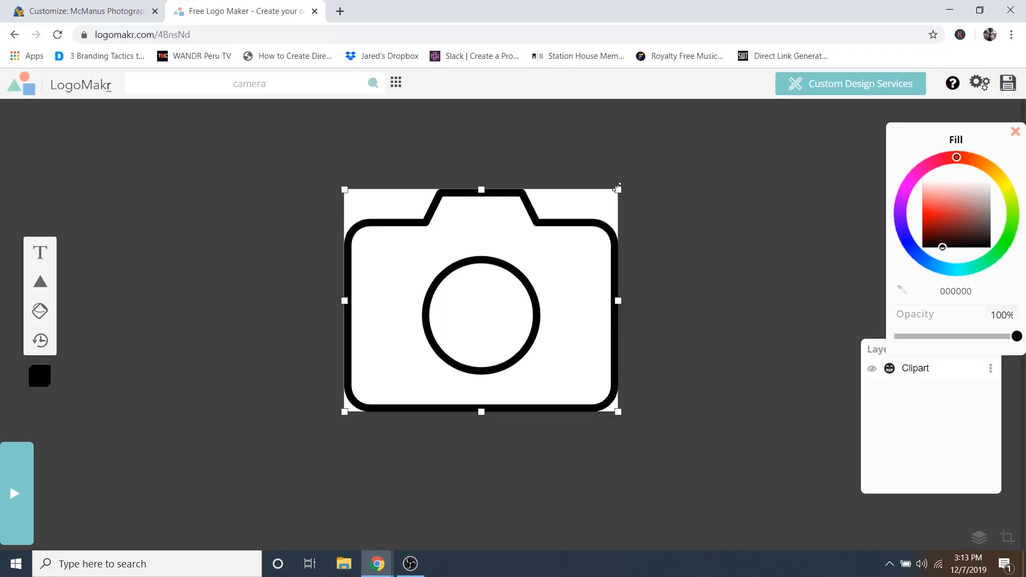
mouse_move(617, 187)
left_mouse_down()
mouse_move(699, 136)
mouse_move(688, 125)
mouse_move(693, 63)
left_mouse_up()
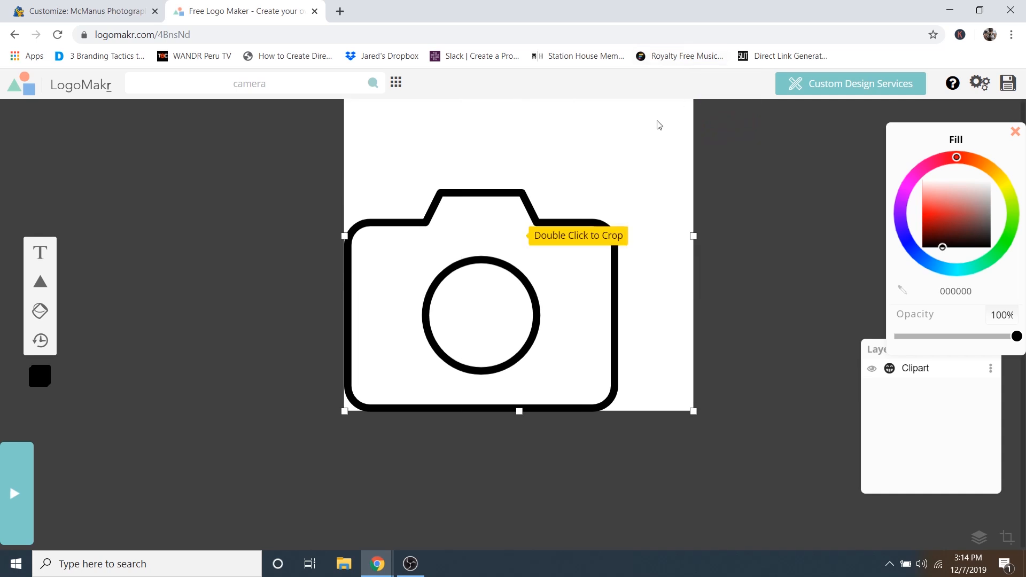
left_click_drag(659, 308, 624, 377)
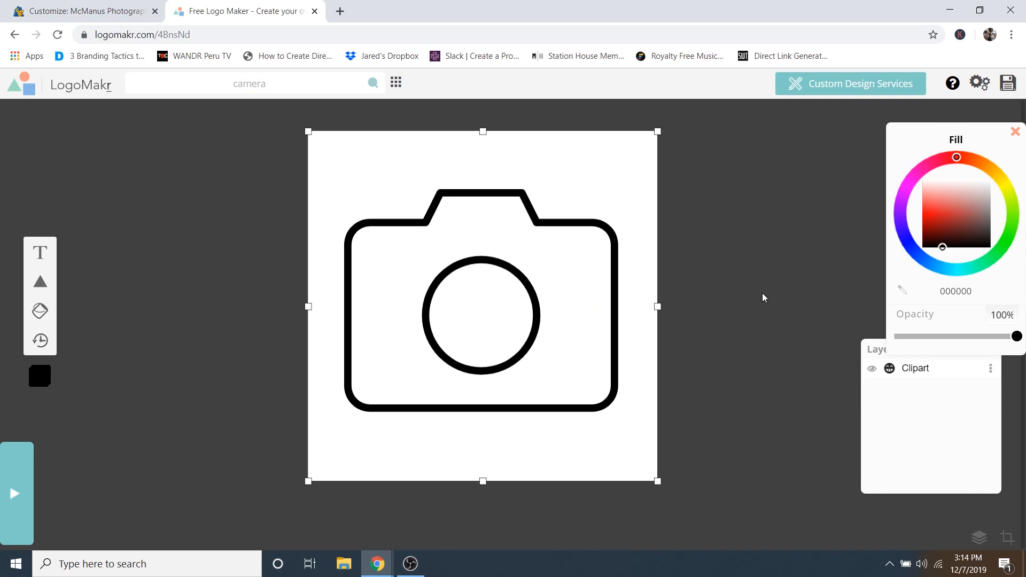
key("Return")
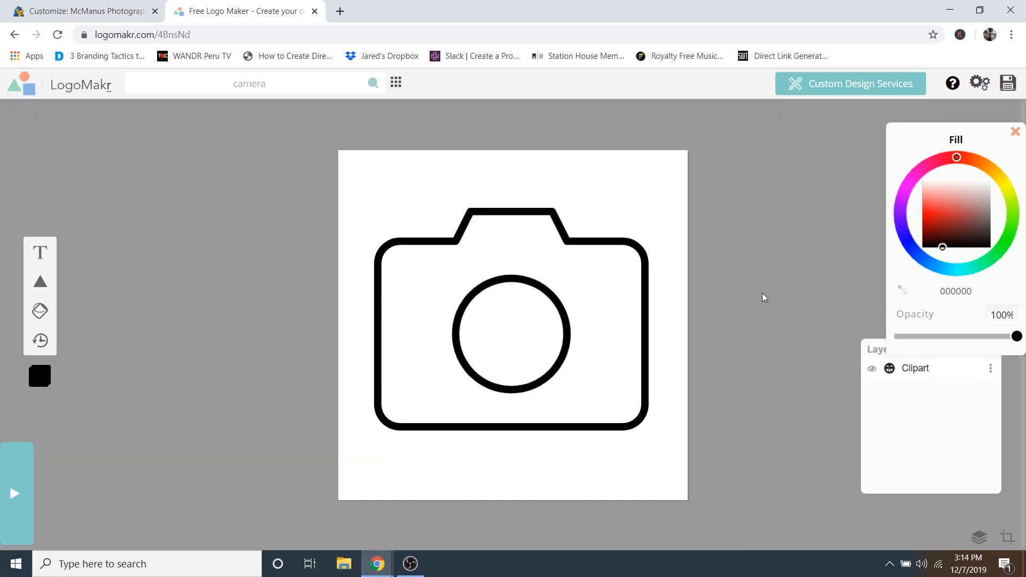
left_click(598, 222)
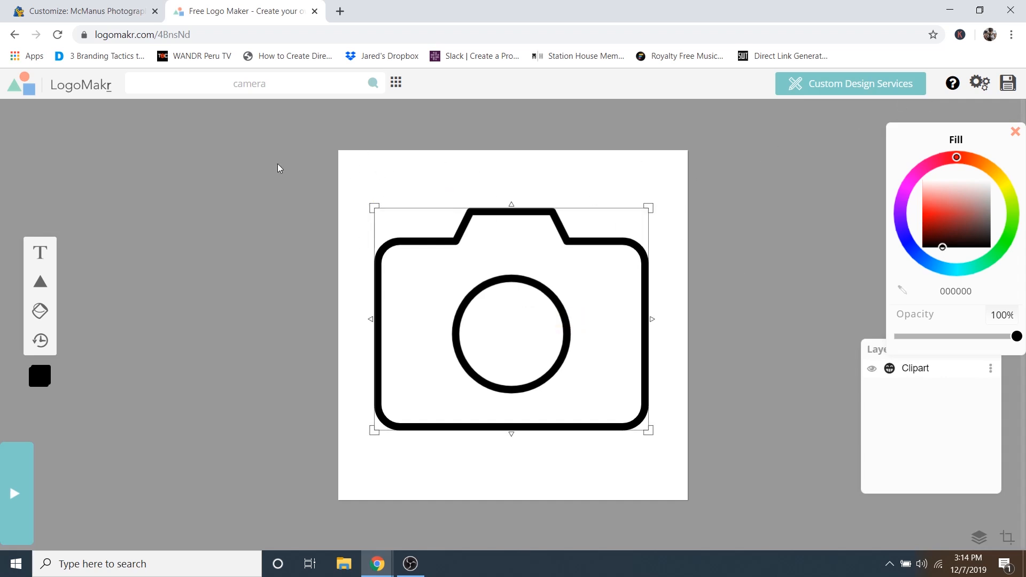
- Download the camera logo free as low-resolution LogoMakr_0nOoxa.png and return to WordPress
left_click(1010, 89)
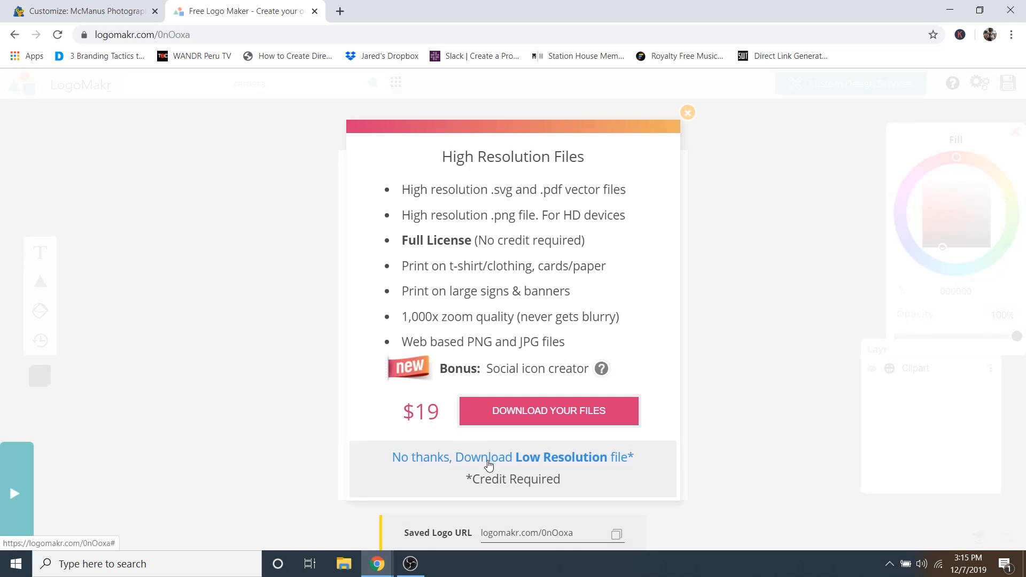
left_click(489, 464)
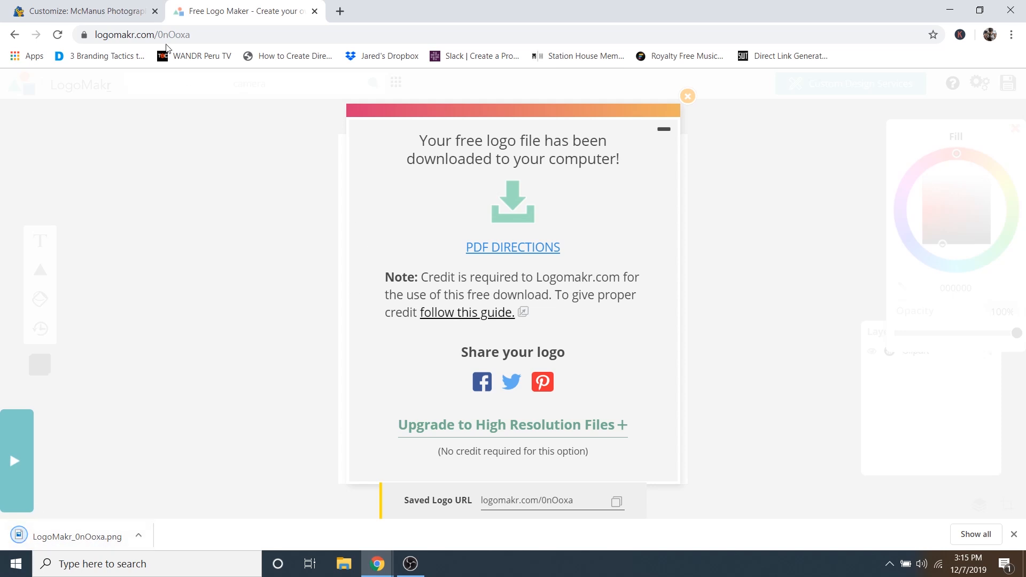
left_click(85, 11)
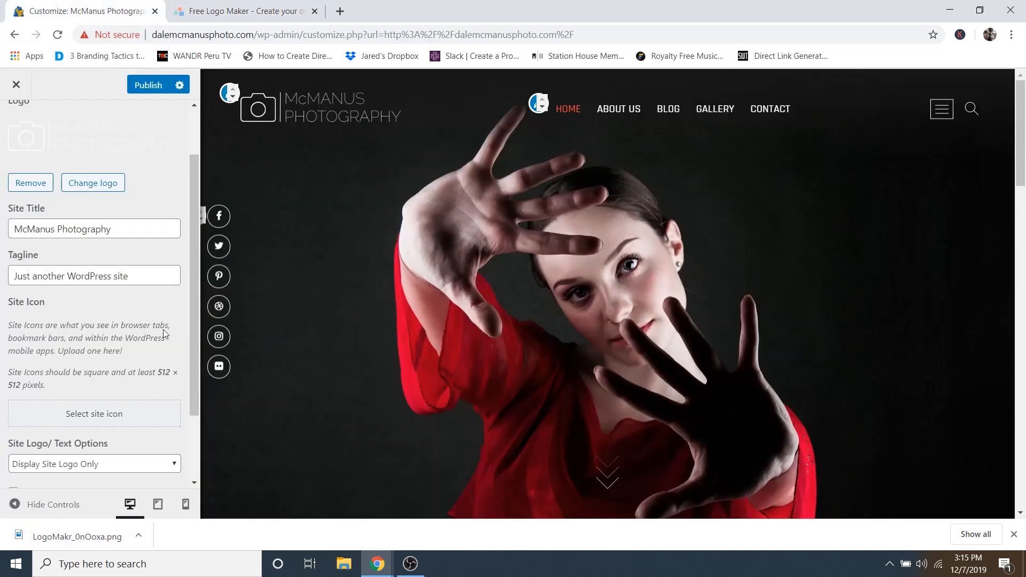
- Upload Site-Icon.png and set it as the WordPress site icon, skipping cropping
left_click(1014, 534)
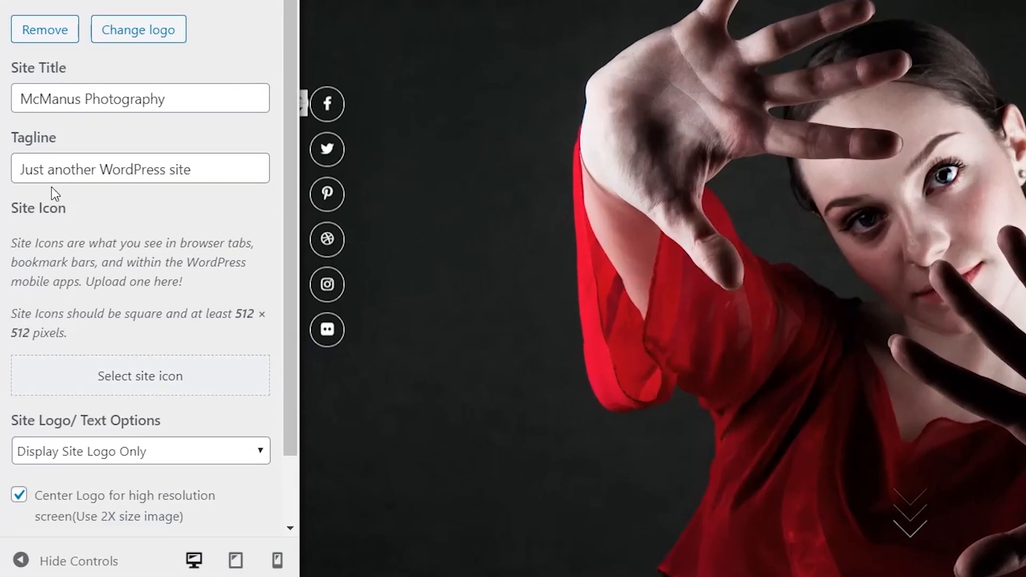
left_click(114, 393)
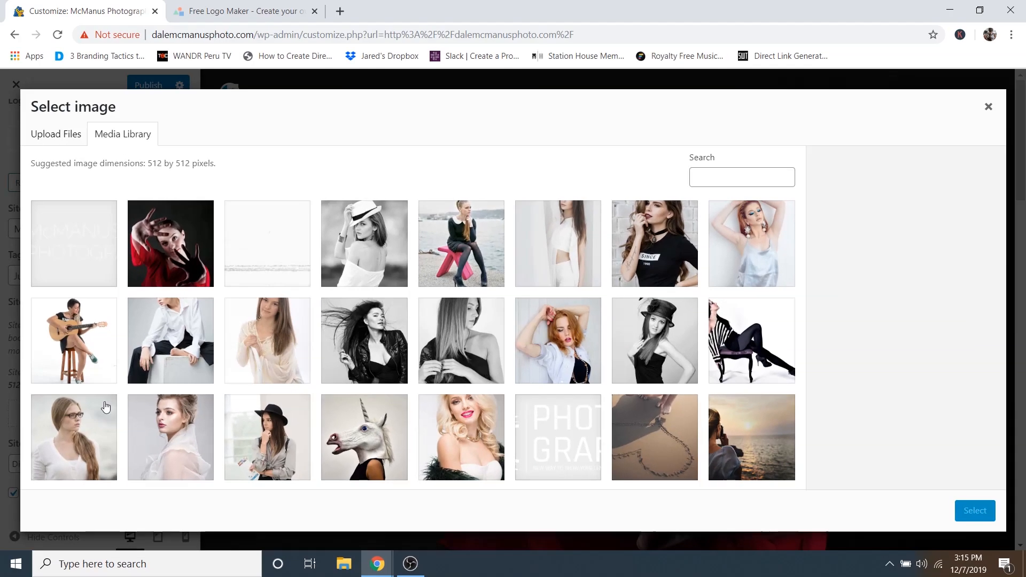
left_click(80, 4)
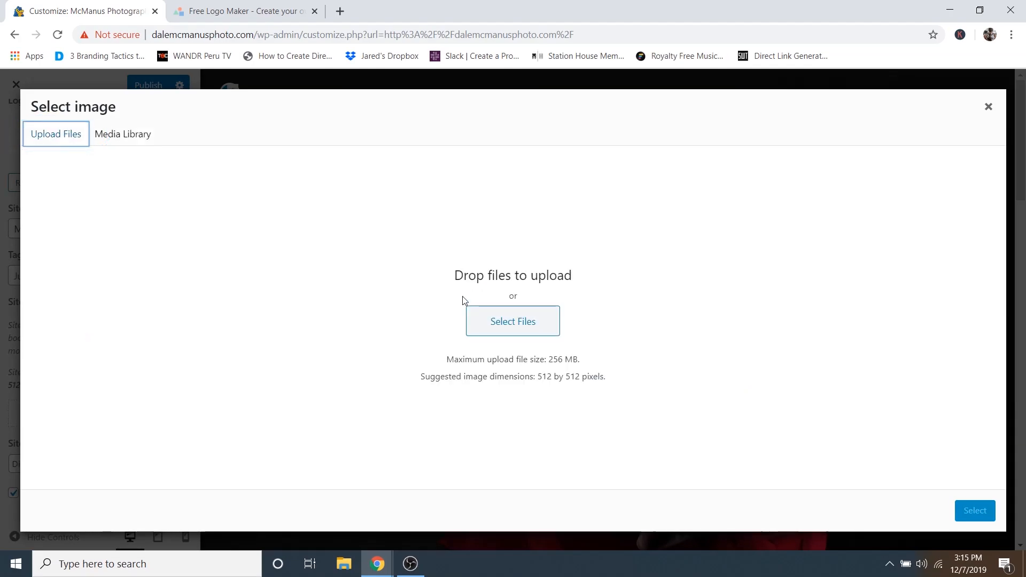
left_click(506, 318)
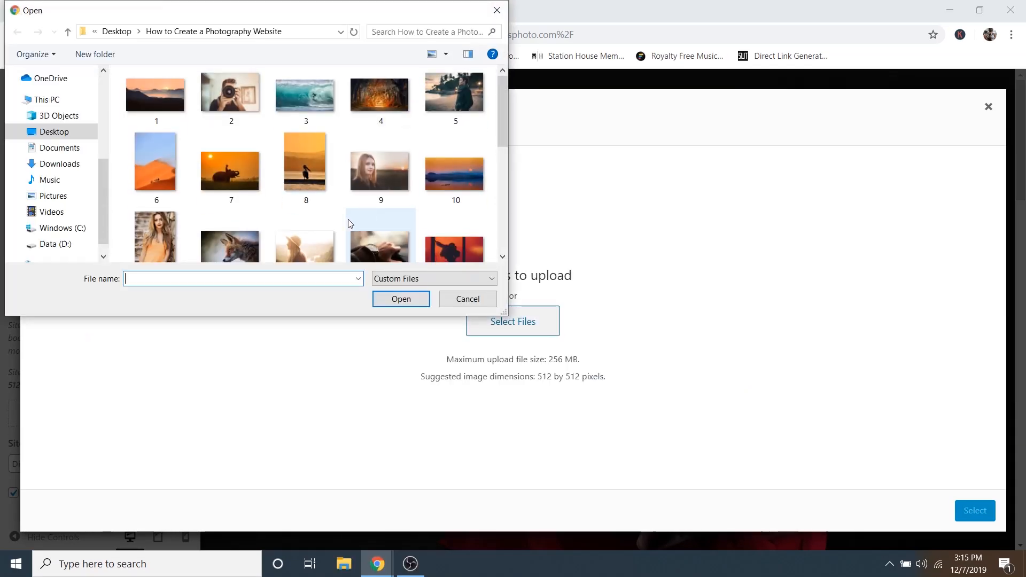
scroll(348, 219, "down", 5)
left_click(319, 221)
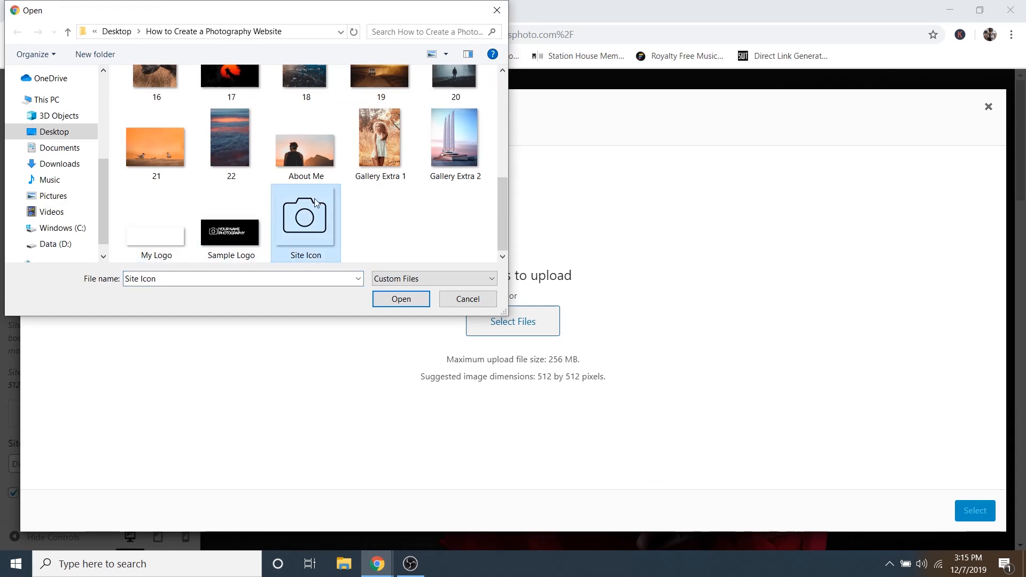
left_click(402, 301)
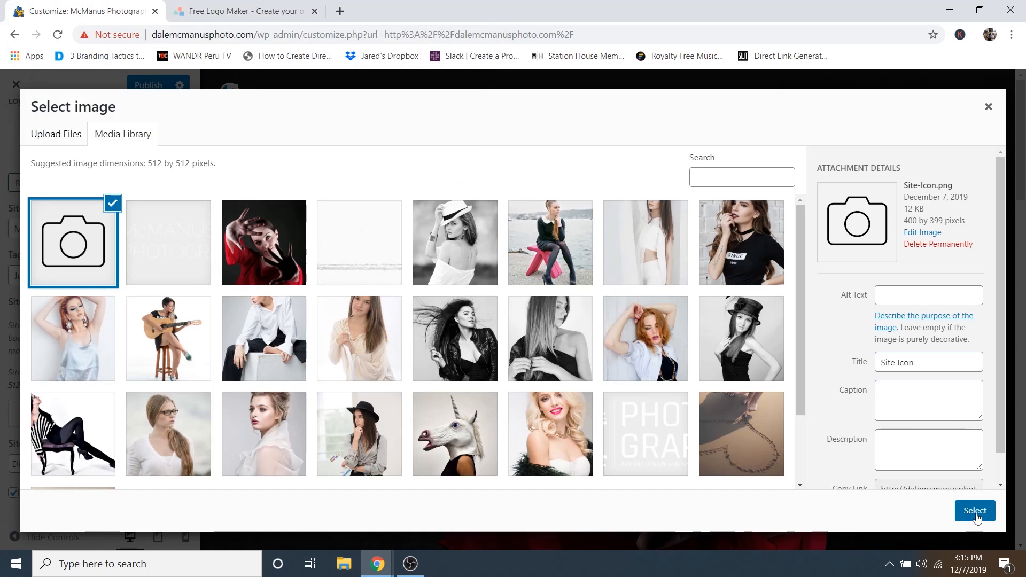
left_click(976, 515)
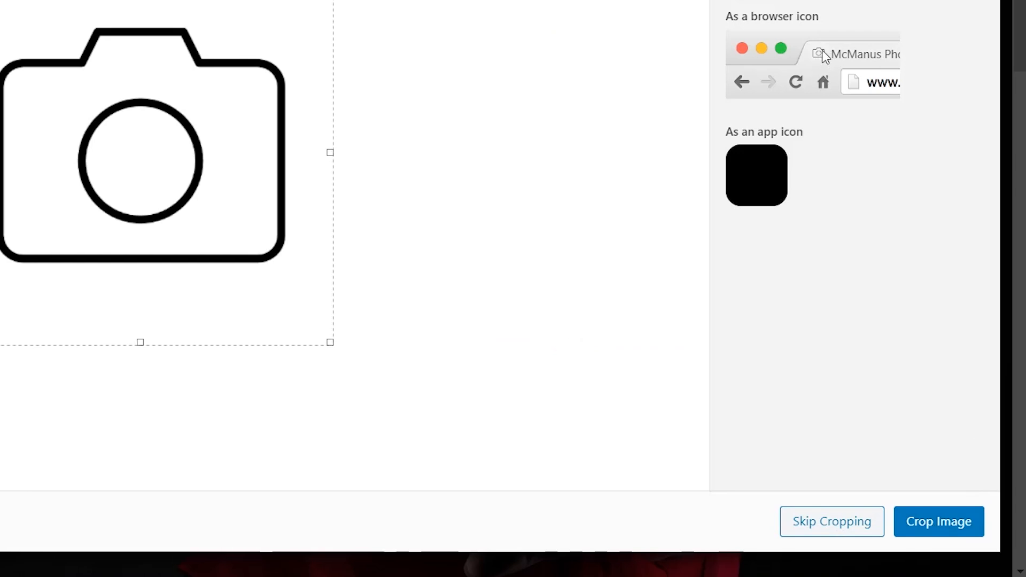
left_click(808, 527)
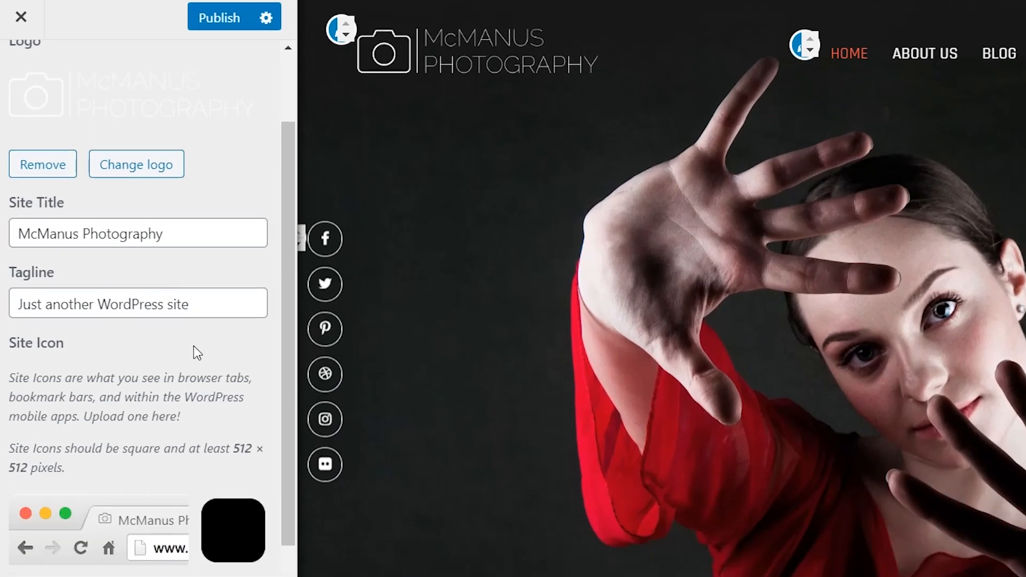
- Change the site tagline to 'Professional Photographer' and publish the Customizer changes
scroll(194, 459, "up", 2)
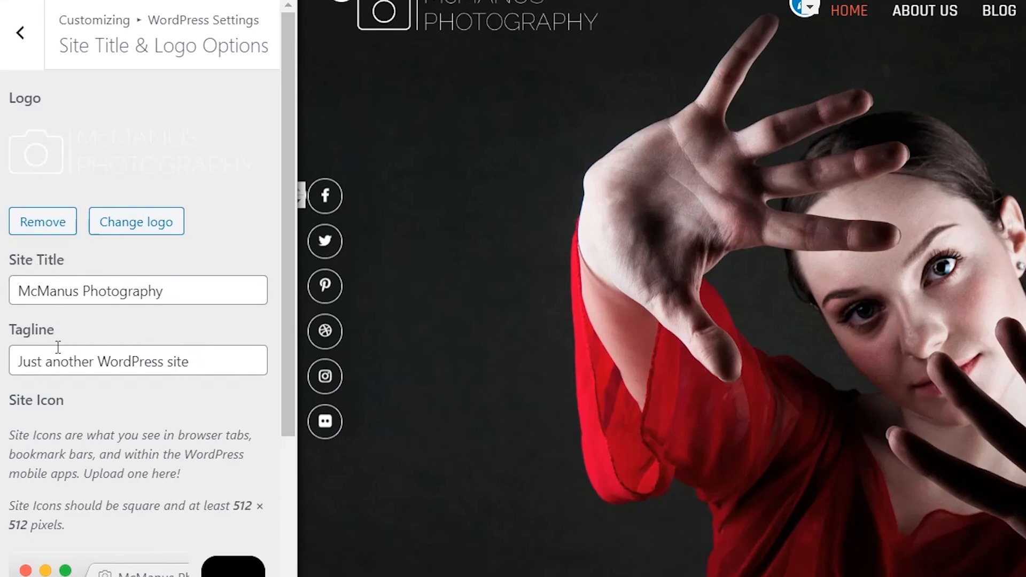
left_click_drag(46, 363, 195, 366)
left_click(188, 367)
double_click(188, 367)
left_click(194, 360)
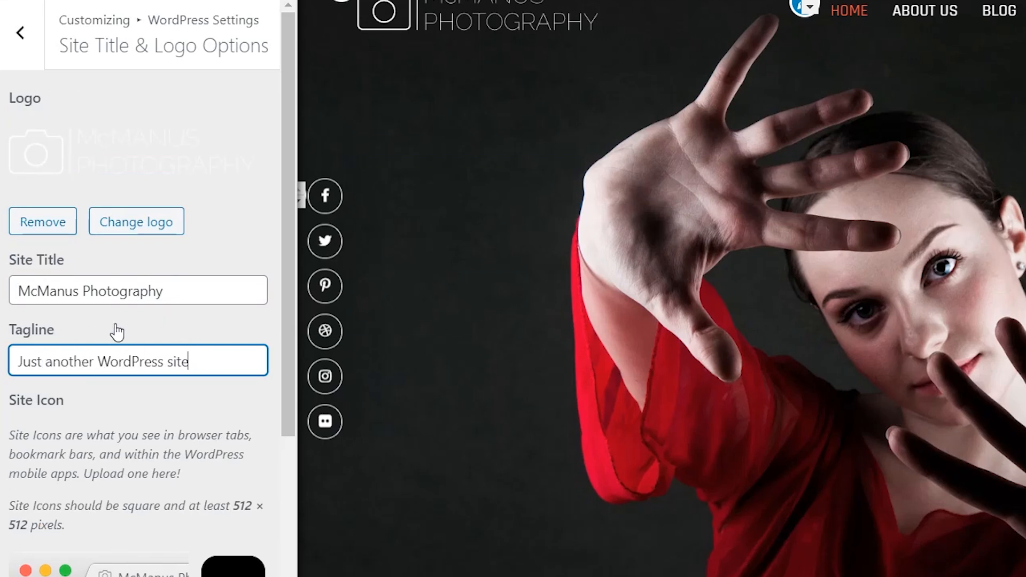
left_click_drag(16, 362, 256, 369)
type("Profess")
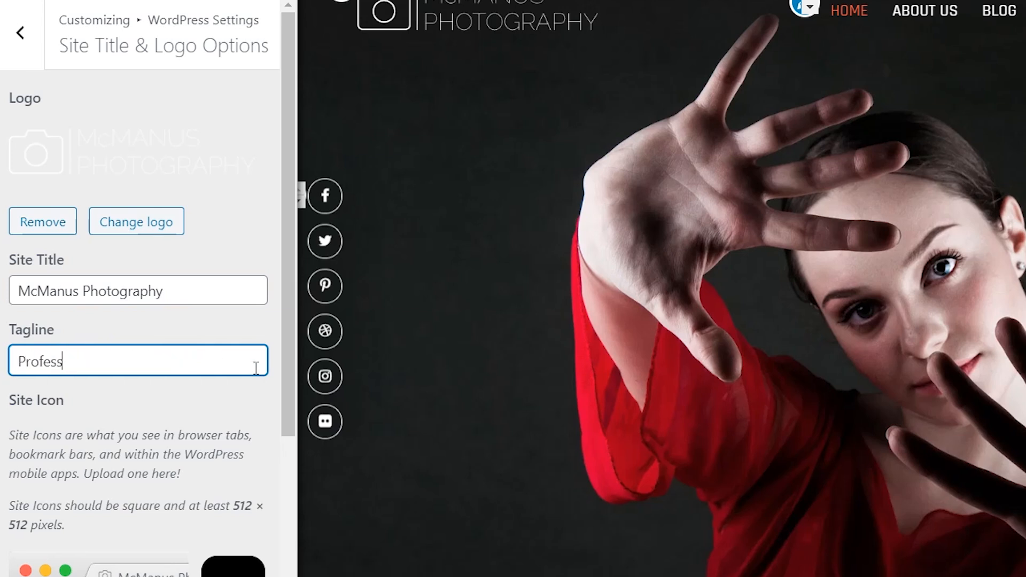
type("ional Photographer")
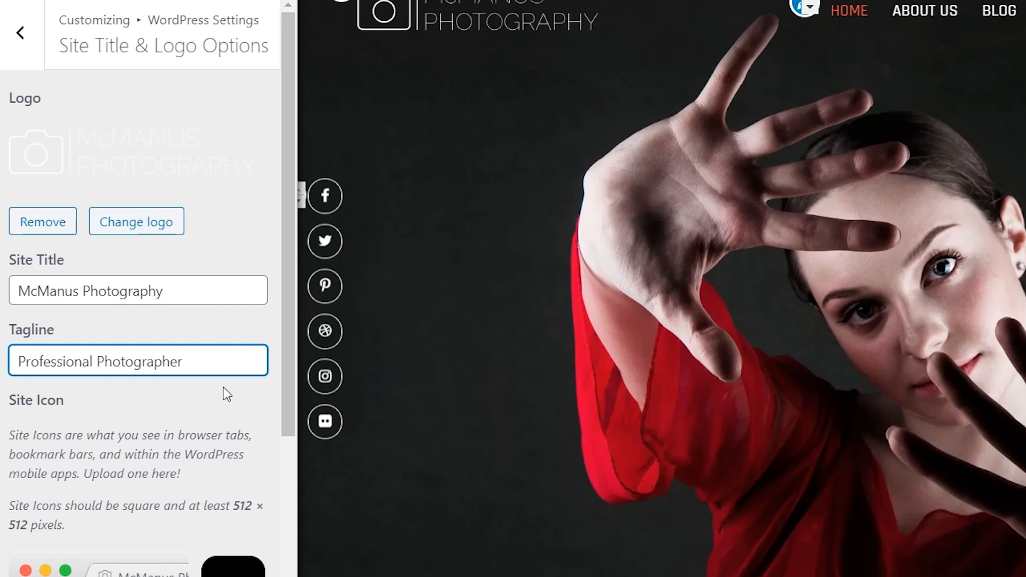
left_click(222, 401)
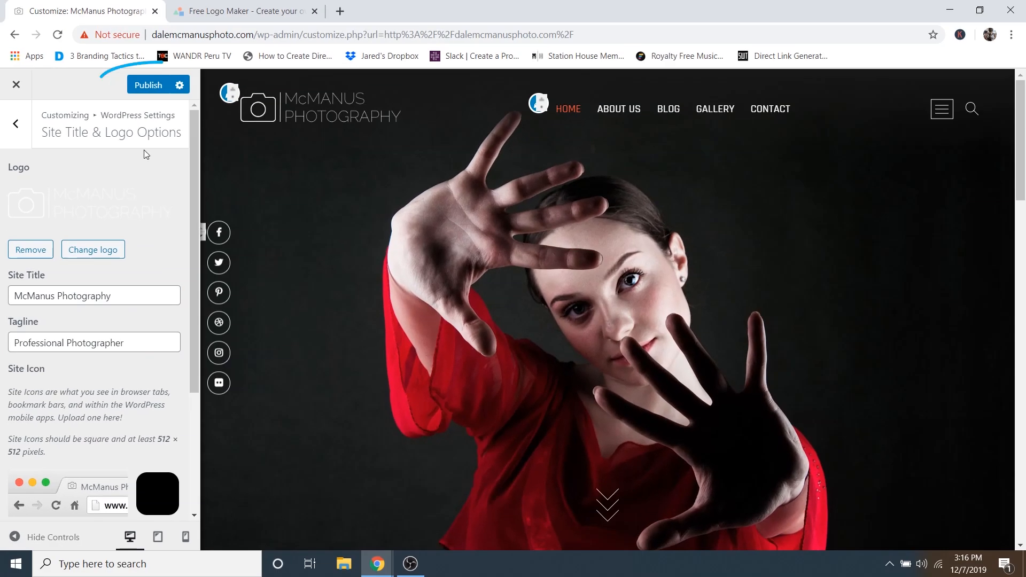
left_click(148, 87)
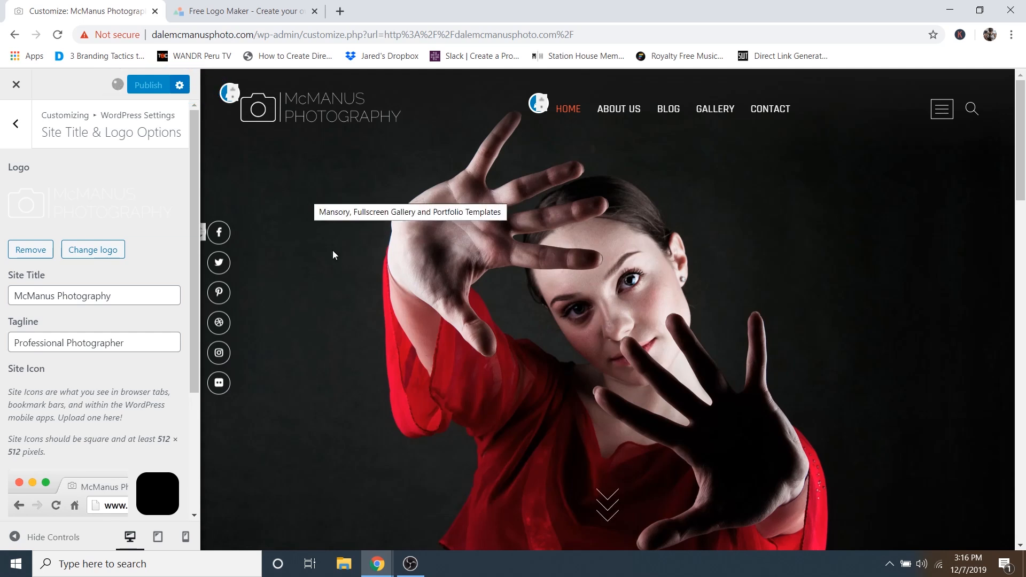
left_click(943, 115)
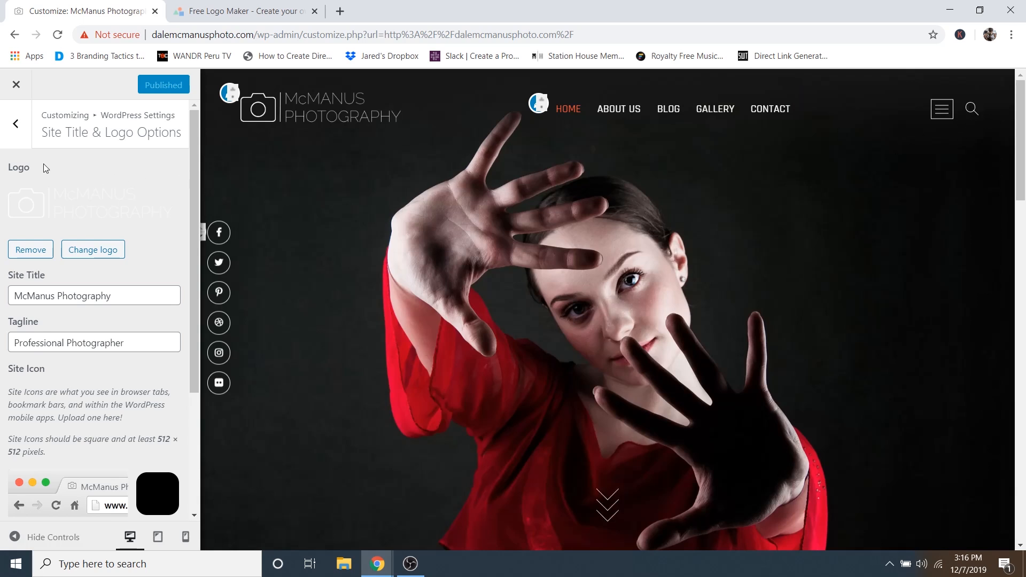
- Enable Disable Search Form and Disable Side Menu in Theme Options and publish
left_click(19, 129)
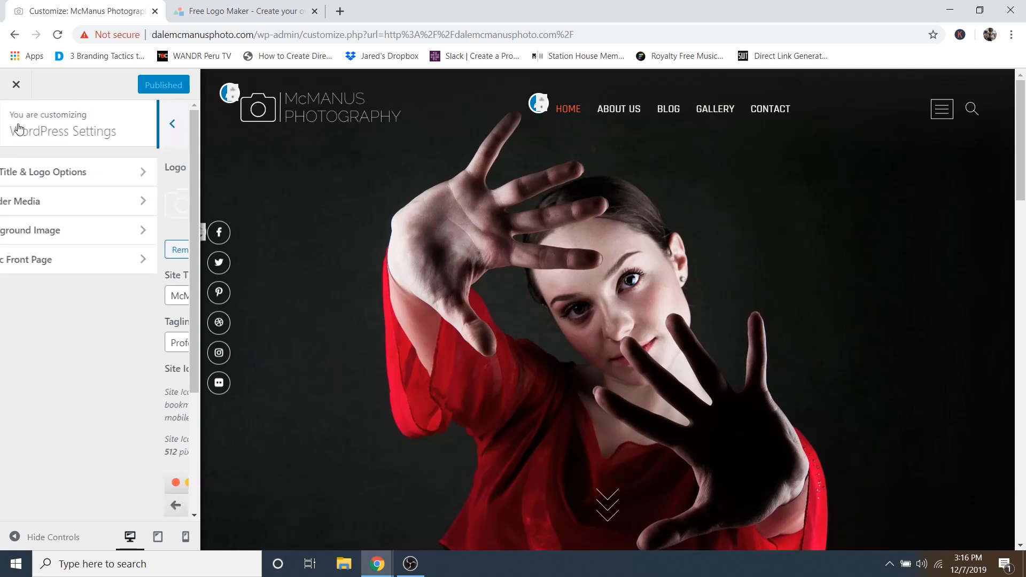
left_click(18, 129)
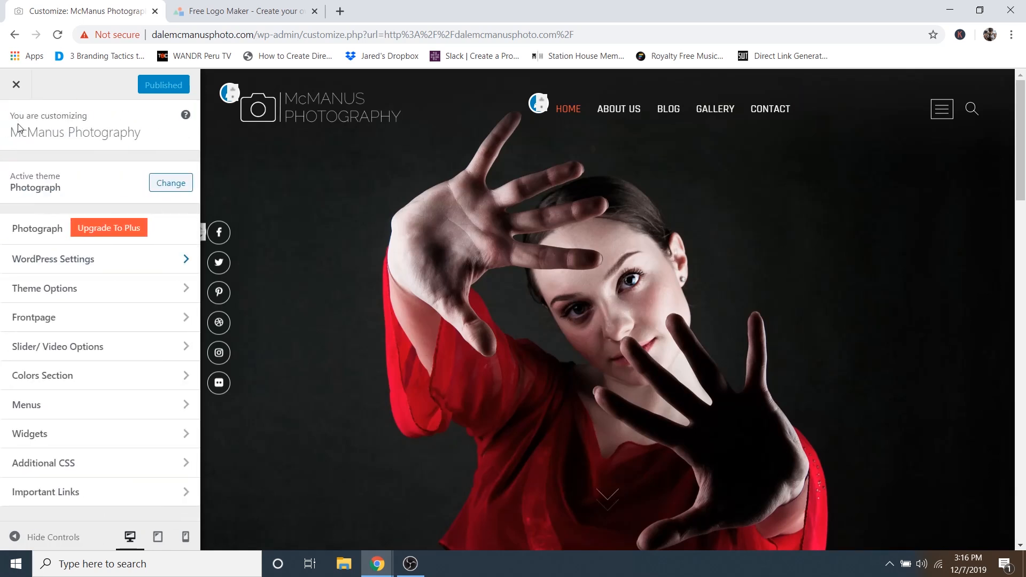
left_click(66, 294)
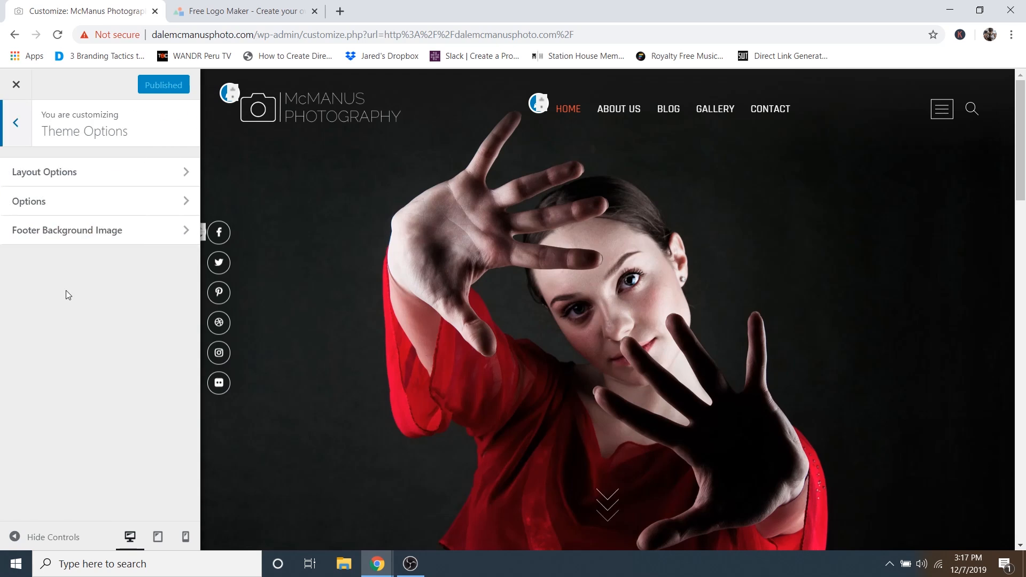
left_click(69, 201)
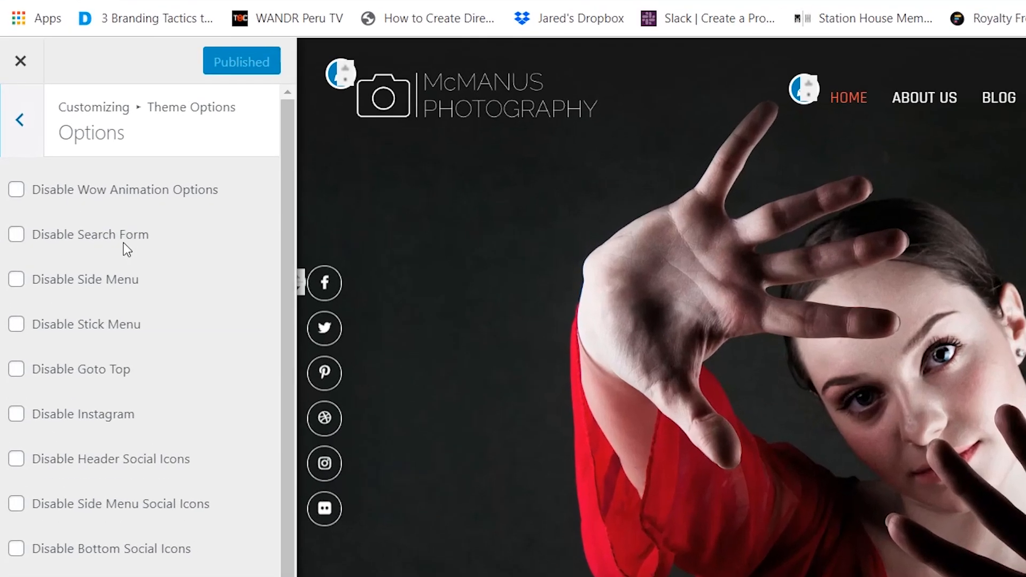
left_click(16, 236)
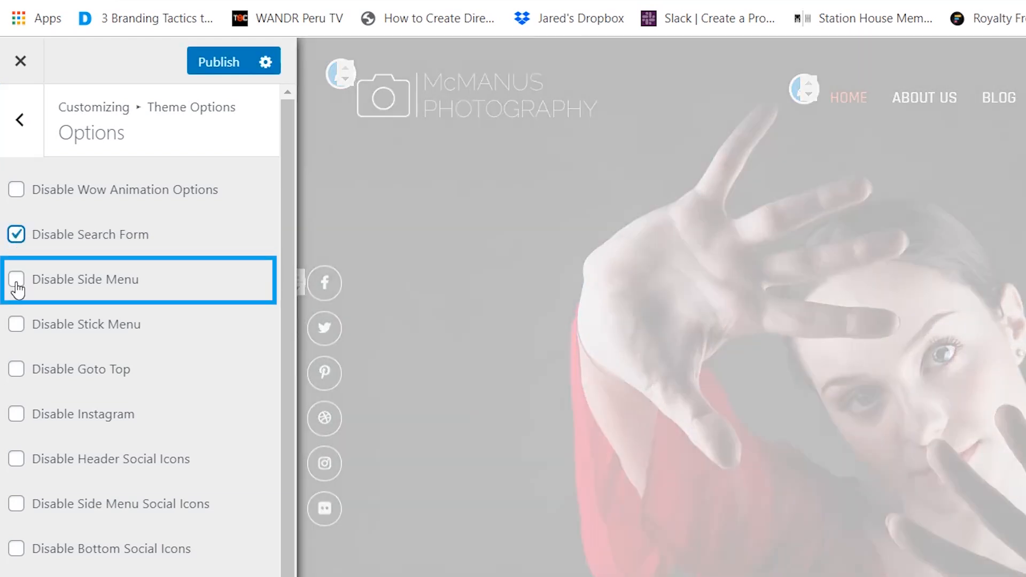
left_click(16, 281)
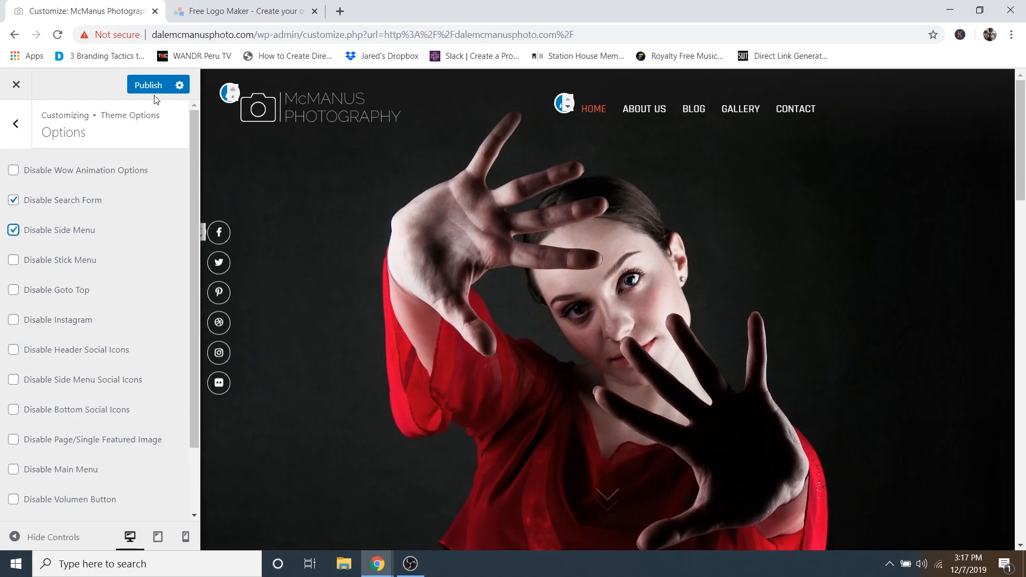
left_click(152, 86)
- Preview the site at full width, then go to the Footer Background Image settings
scroll(588, 298, "down", 10)
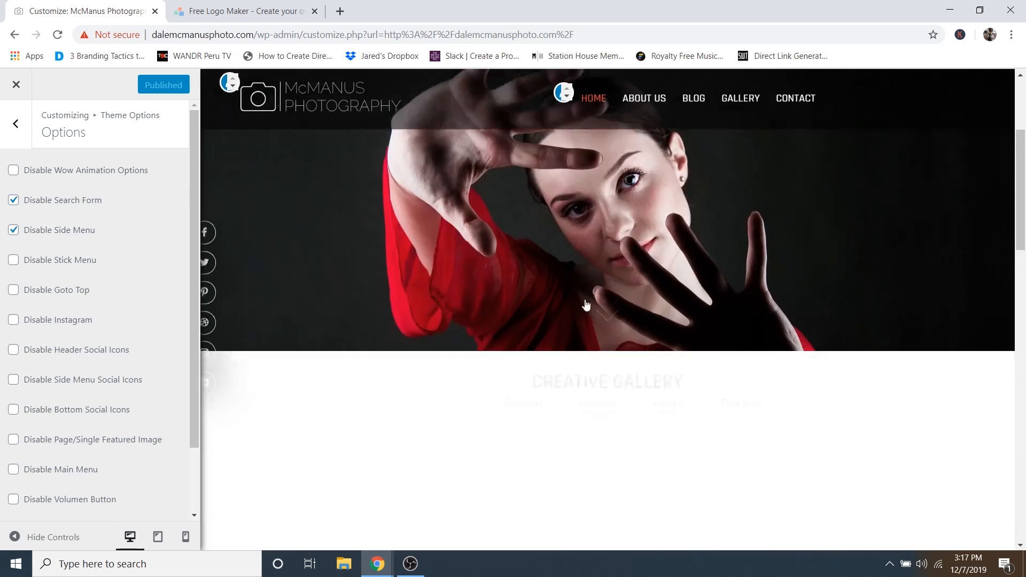
scroll(615, 301, "down", 5)
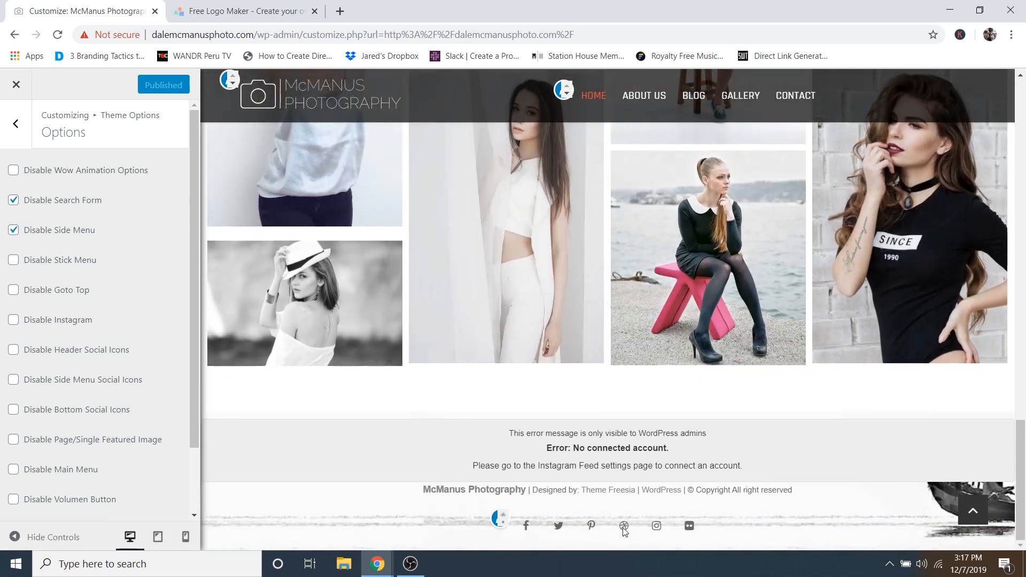
left_click(56, 539)
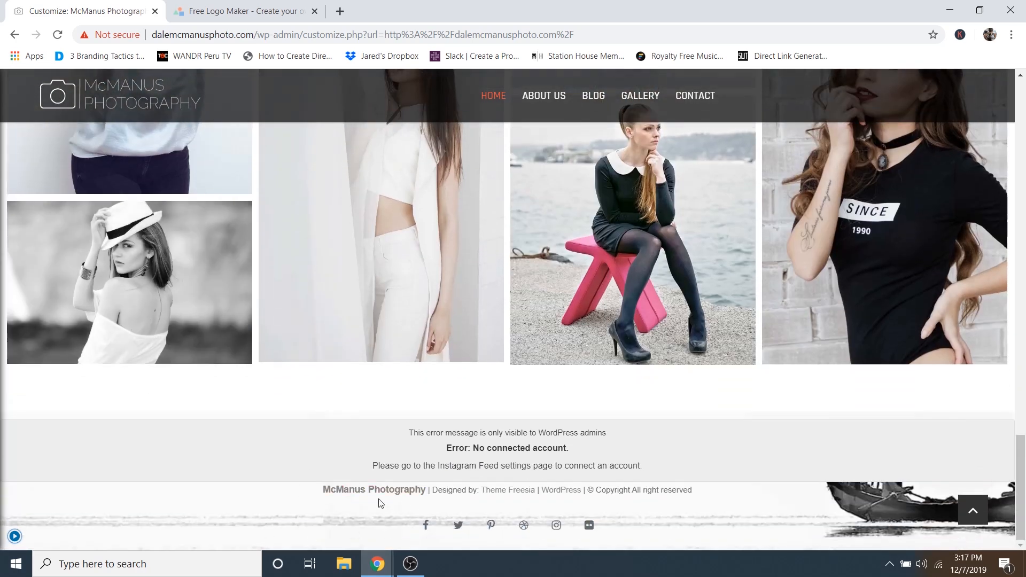
left_click(14, 537)
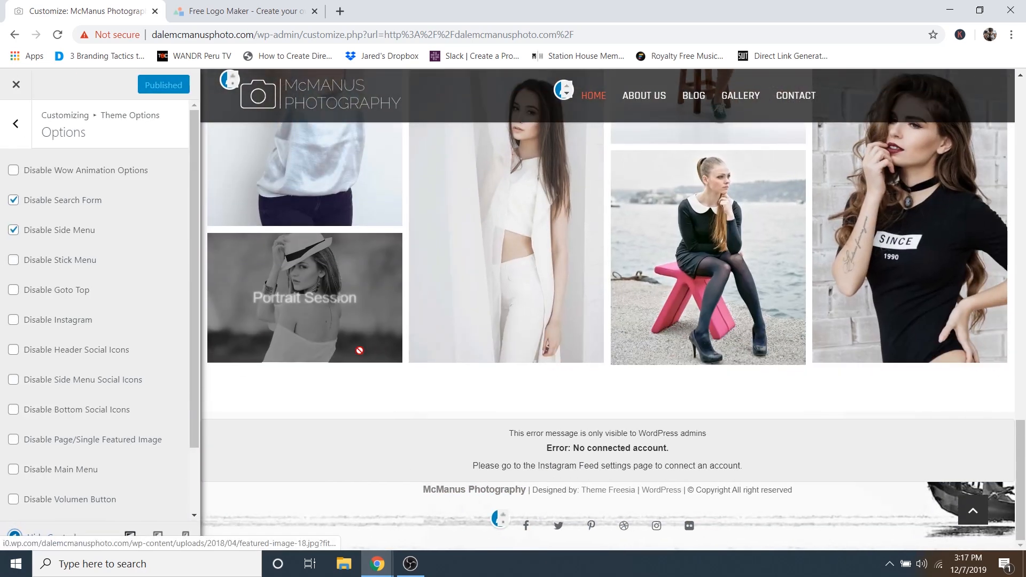
left_click(16, 126)
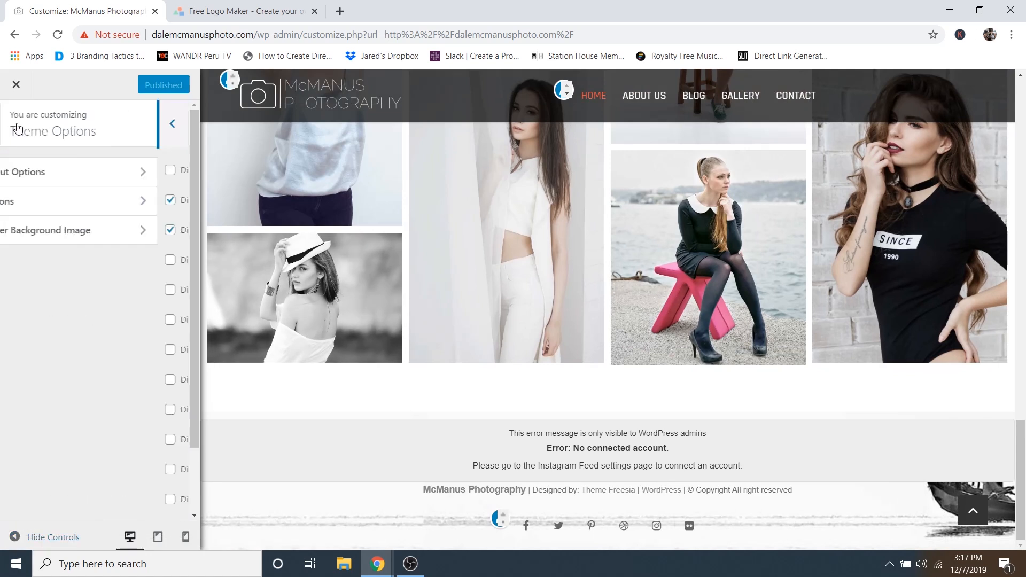
left_click(77, 237)
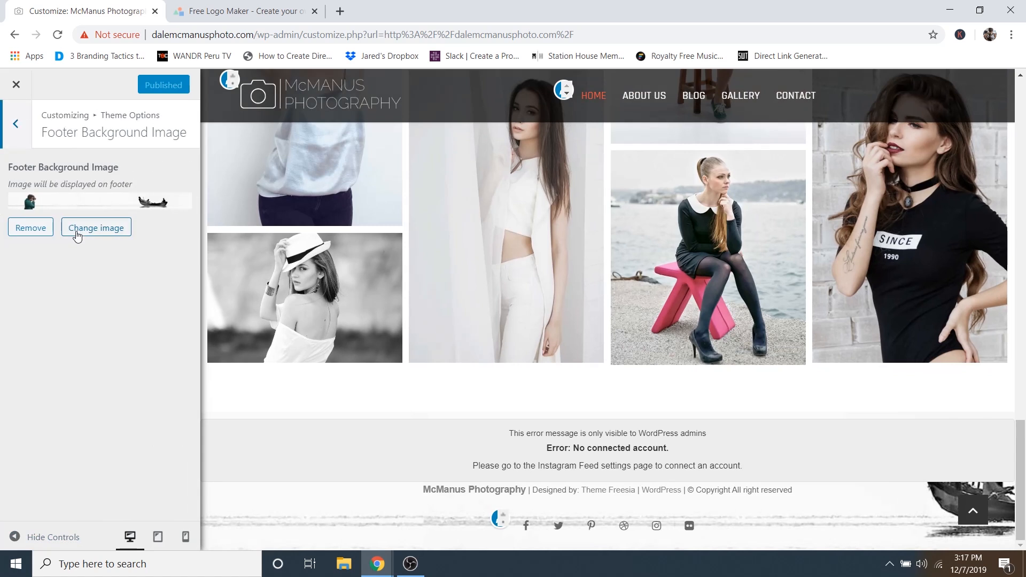
- Remove the footer background image, publish, and check the footer in the preview
left_click(29, 234)
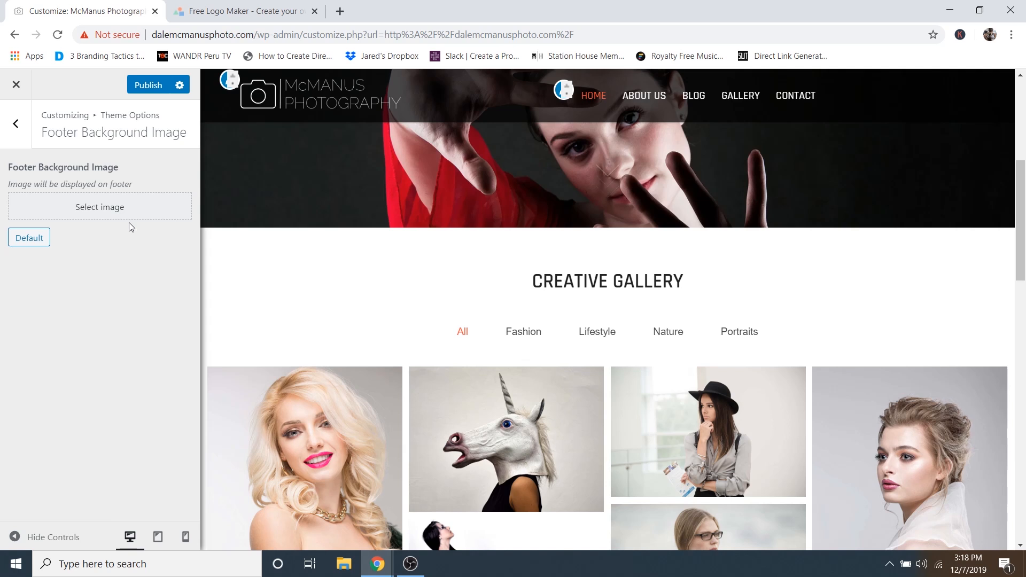
scroll(501, 267, "down", 10)
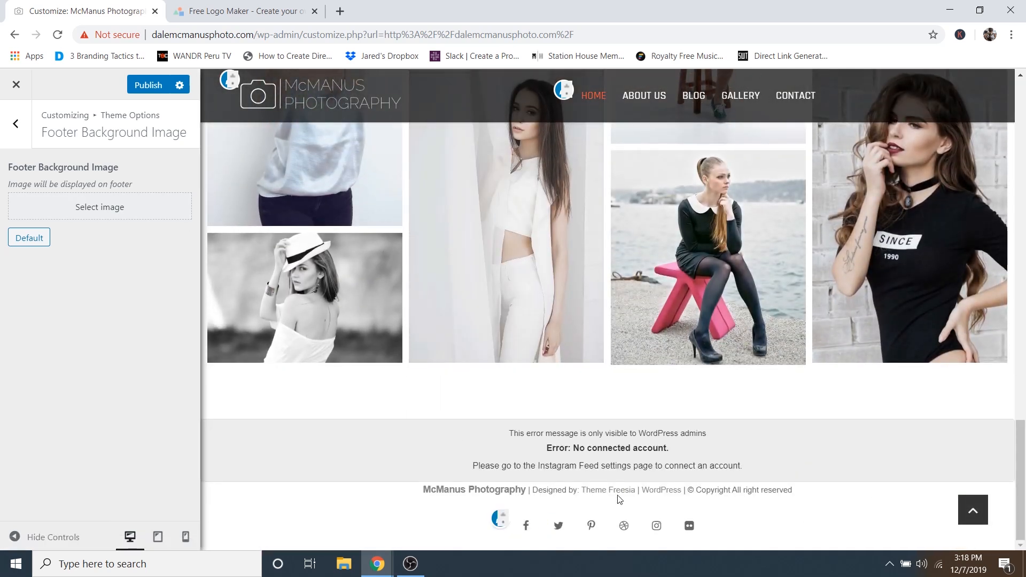
scroll(383, 492, "up", 15)
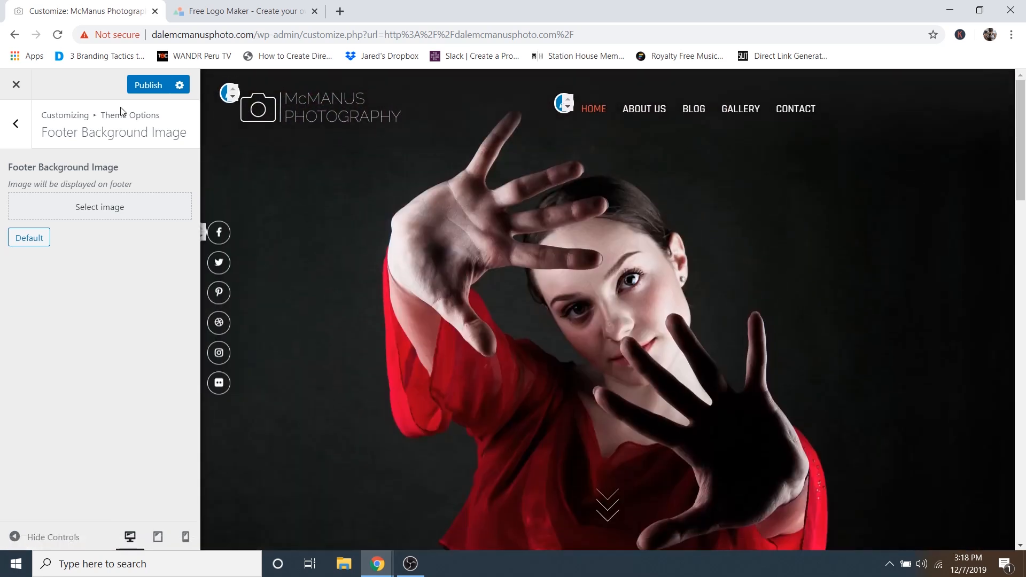
left_click(143, 90)
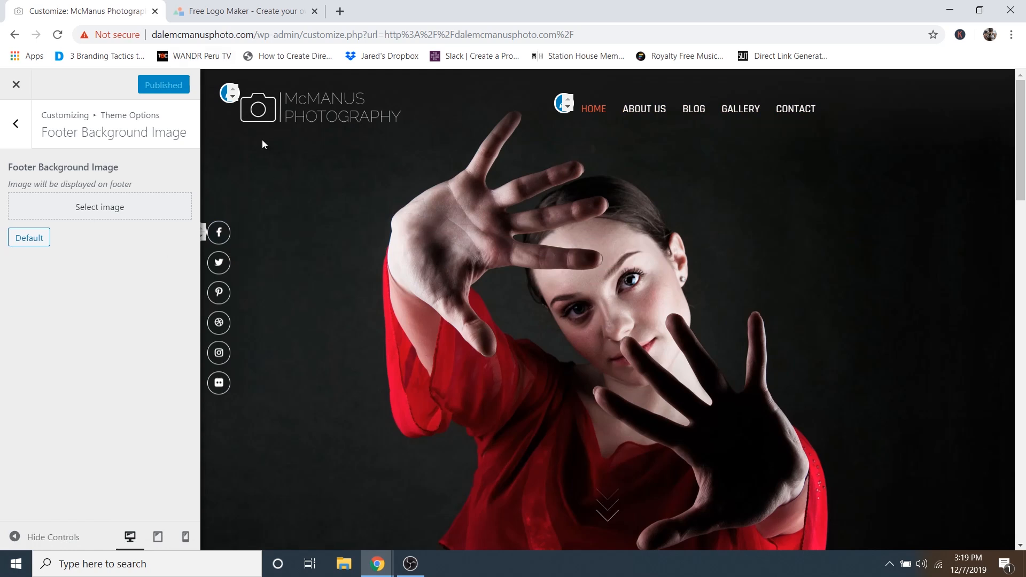
scroll(703, 290, "down", 15)
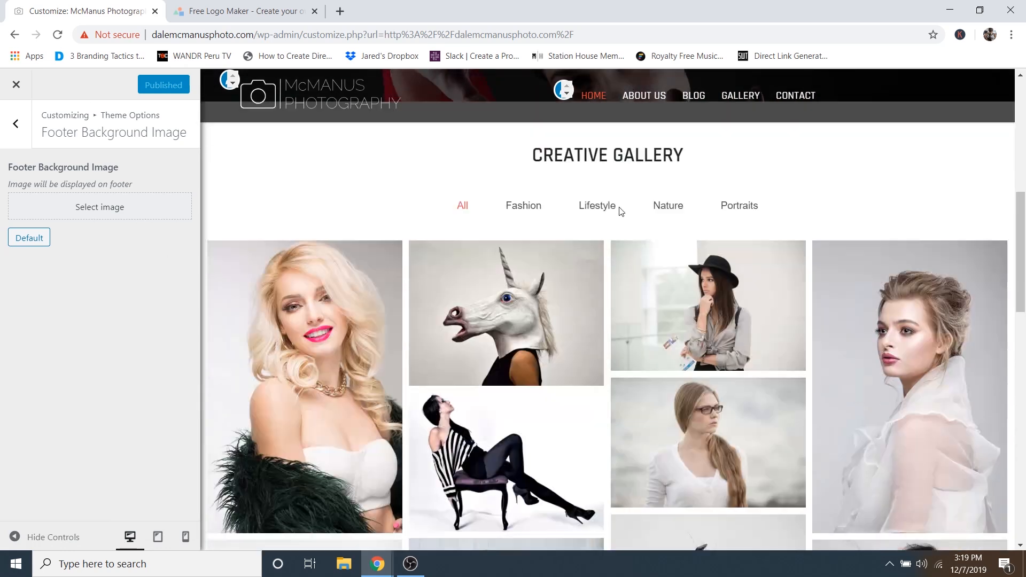
scroll(869, 168, "down", 10)
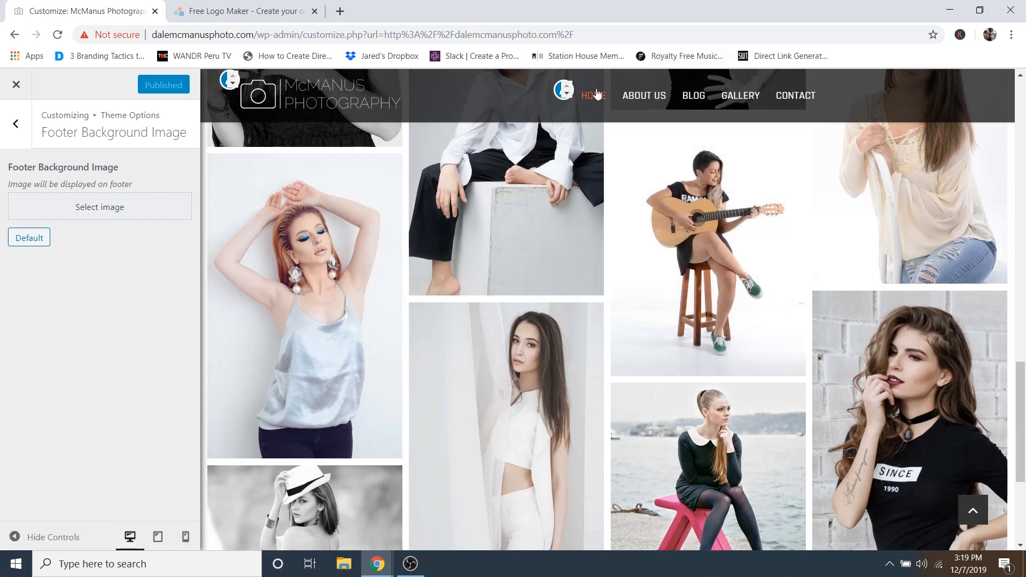
scroll(527, 348, "down", 5)
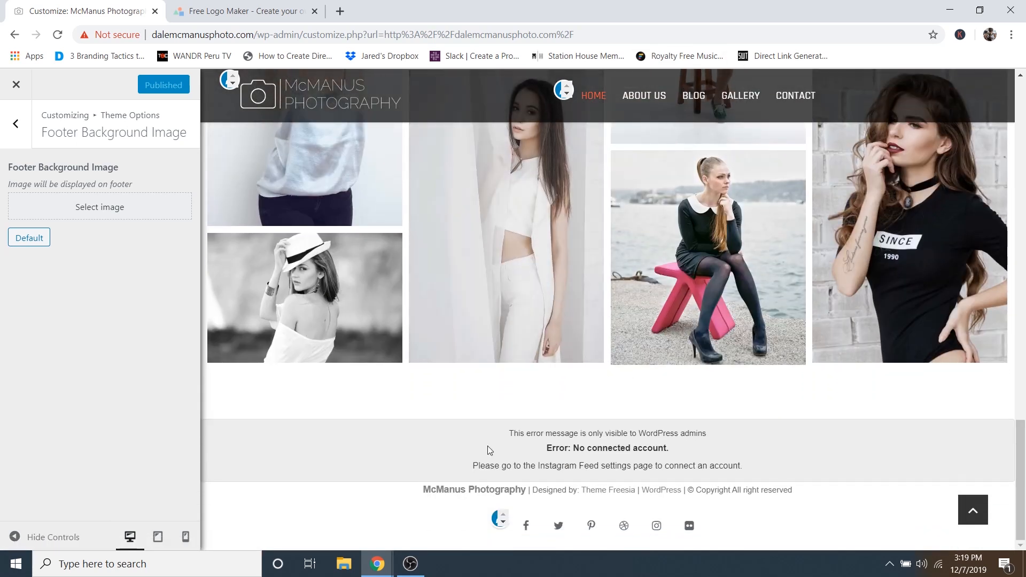
scroll(601, 374, "up", 12)
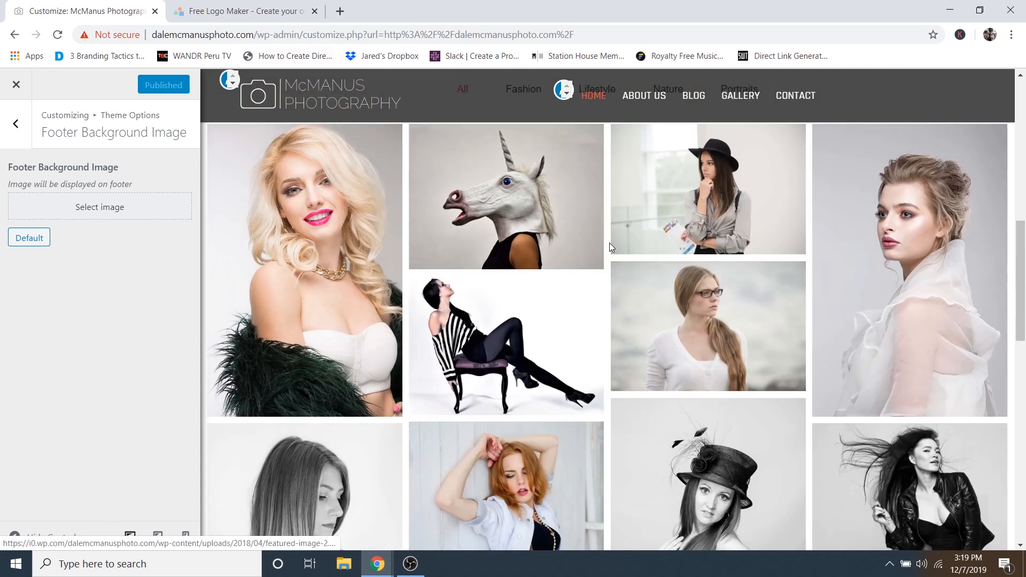
scroll(700, 305, "up", 5)
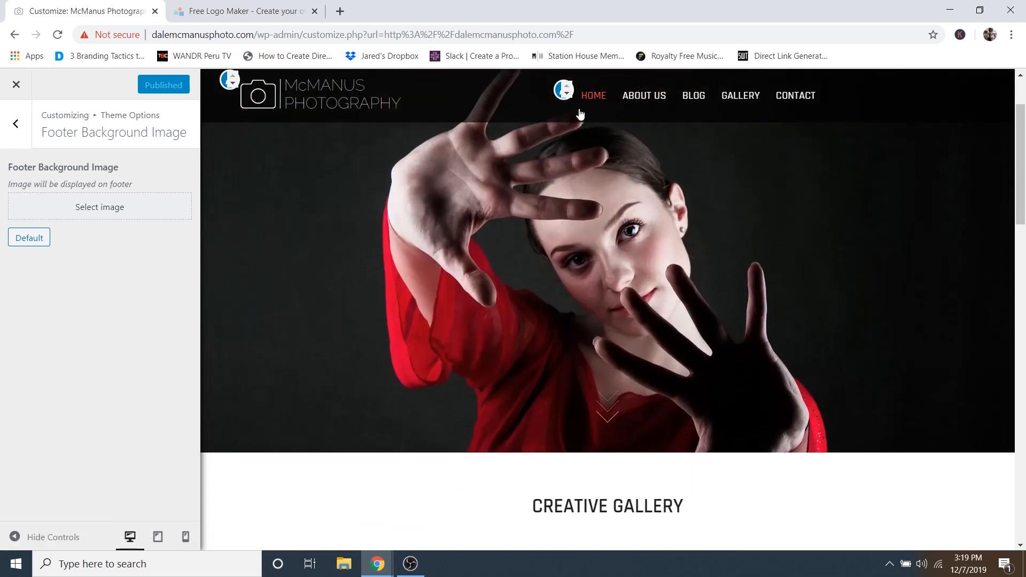
left_click(16, 126)
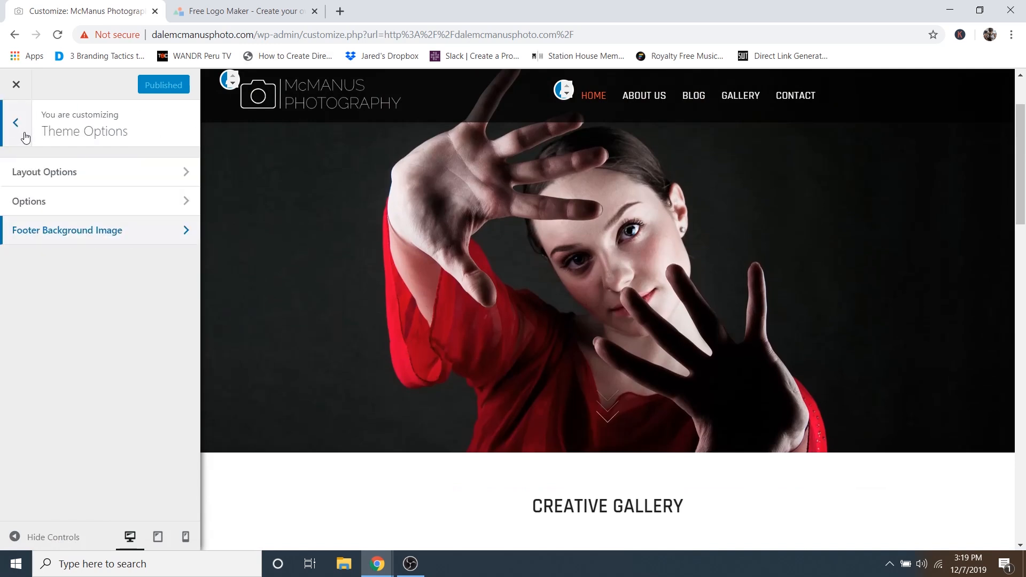
- Set the theme colour in Colors Section > Color Options to blue #2faece
left_click(25, 136)
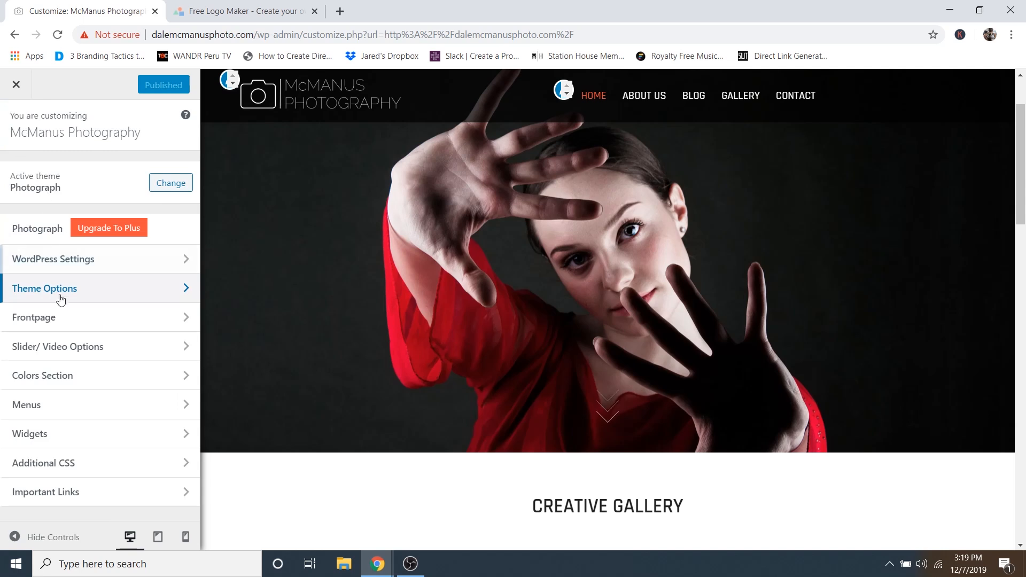
left_click(47, 377)
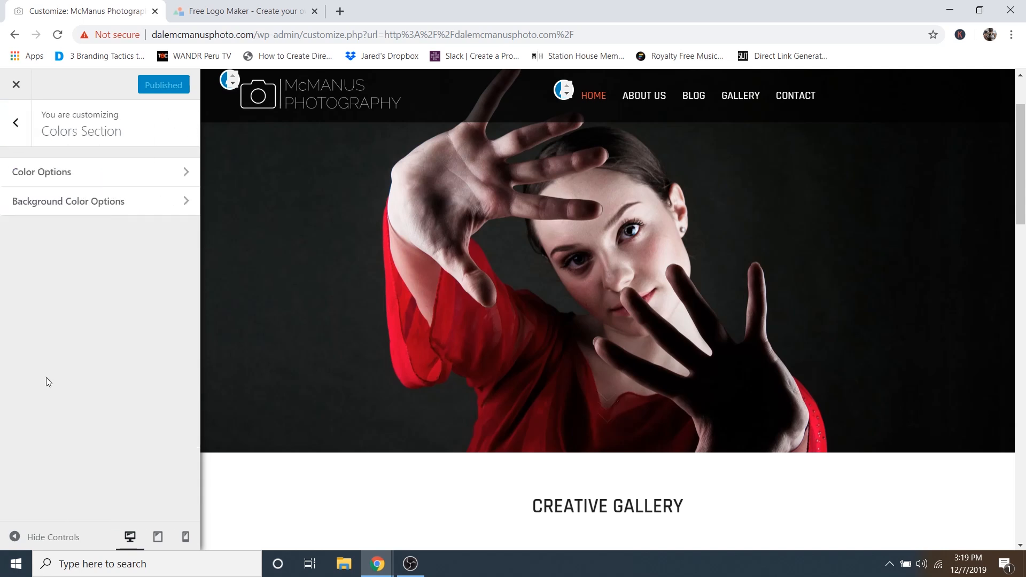
left_click(61, 179)
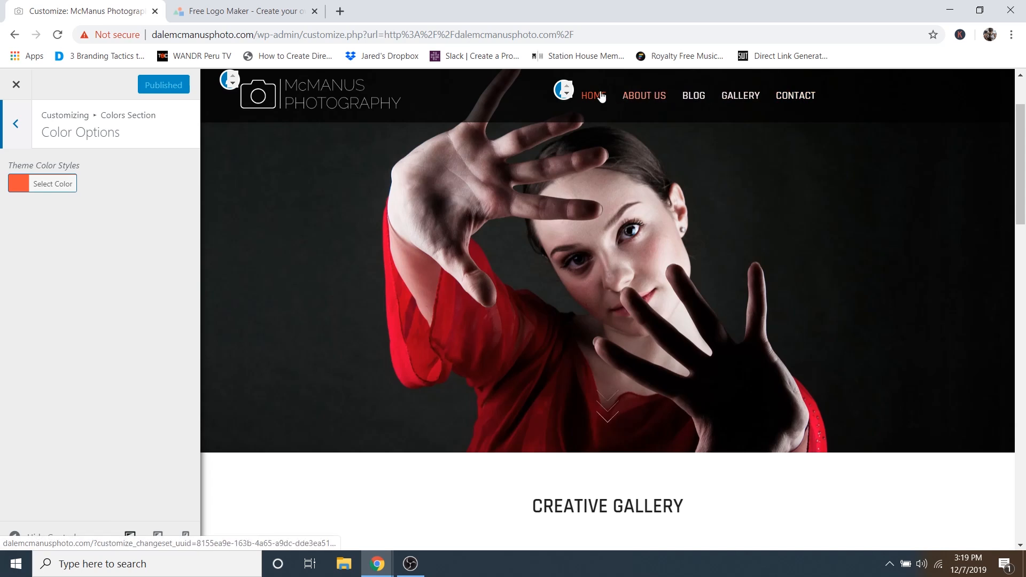
left_click(40, 187)
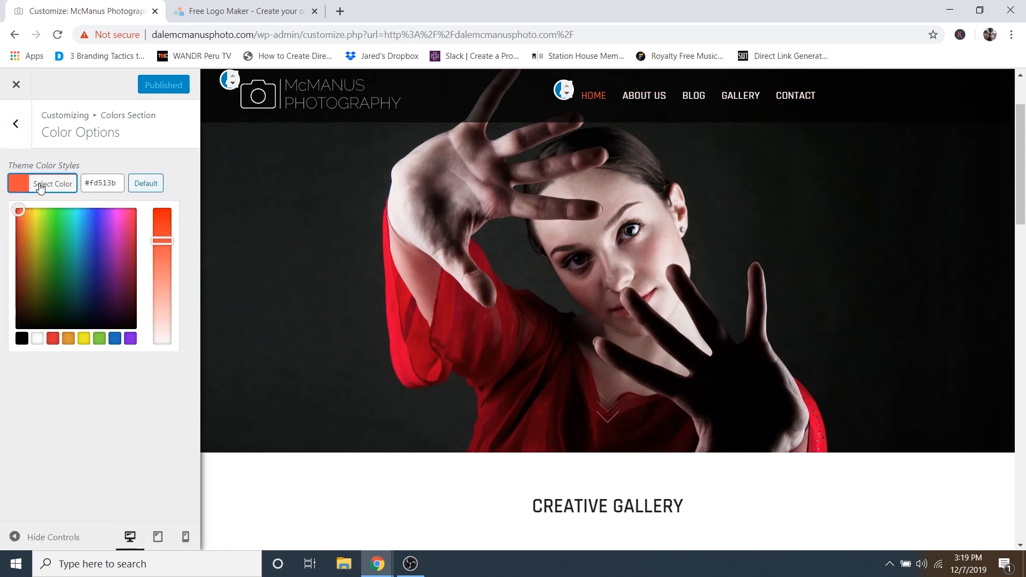
left_click_drag(78, 220, 81, 231)
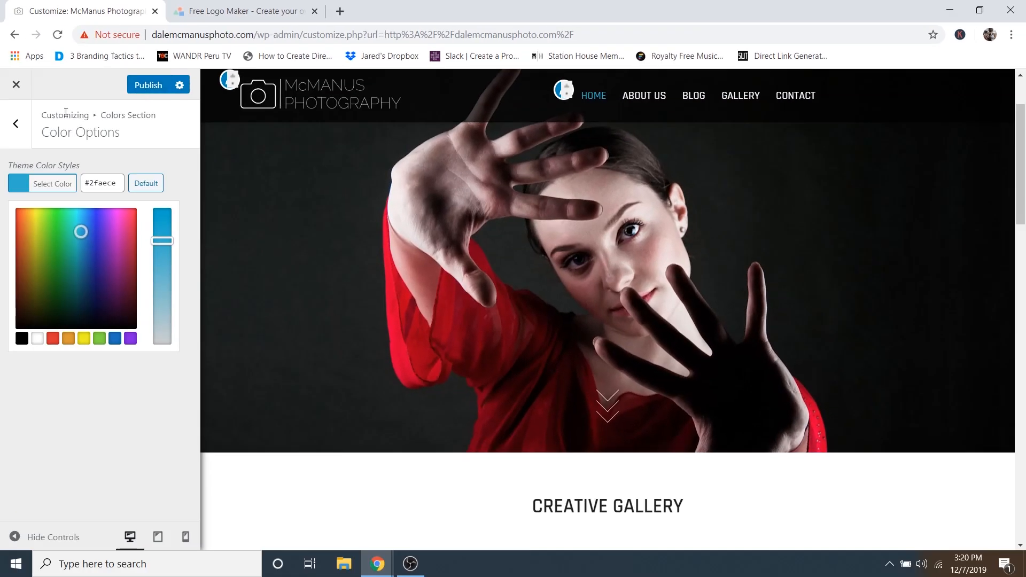
left_click(17, 132)
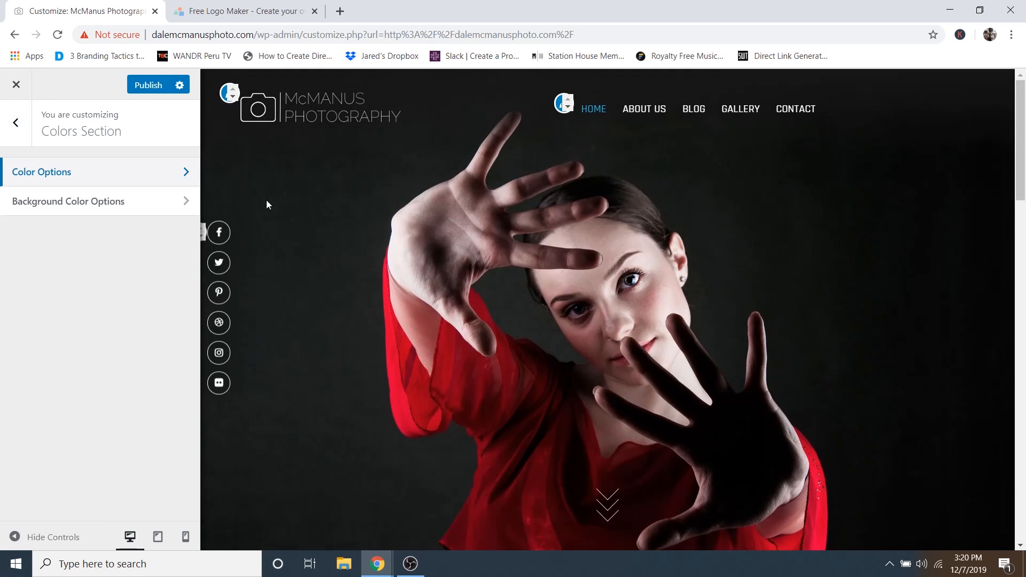
- Open the Add Social Icons Only menu and check the facebook link's URL
left_click(16, 122)
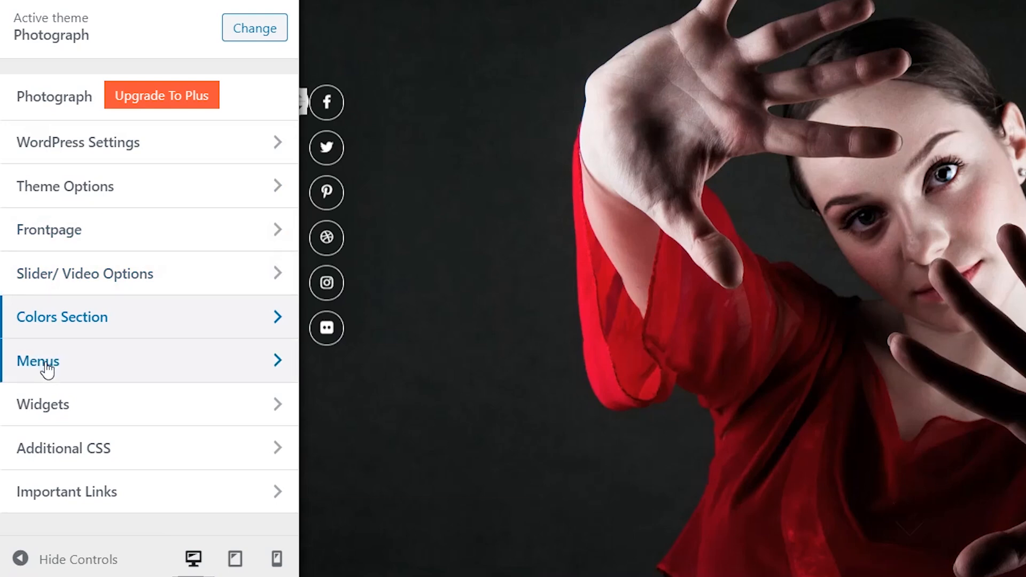
left_click(46, 365)
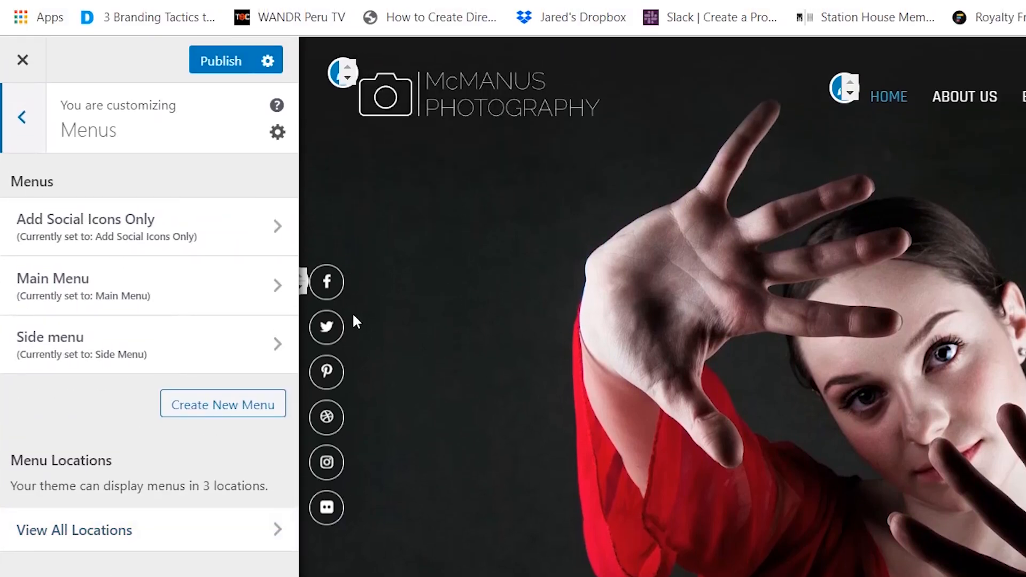
left_click(104, 230)
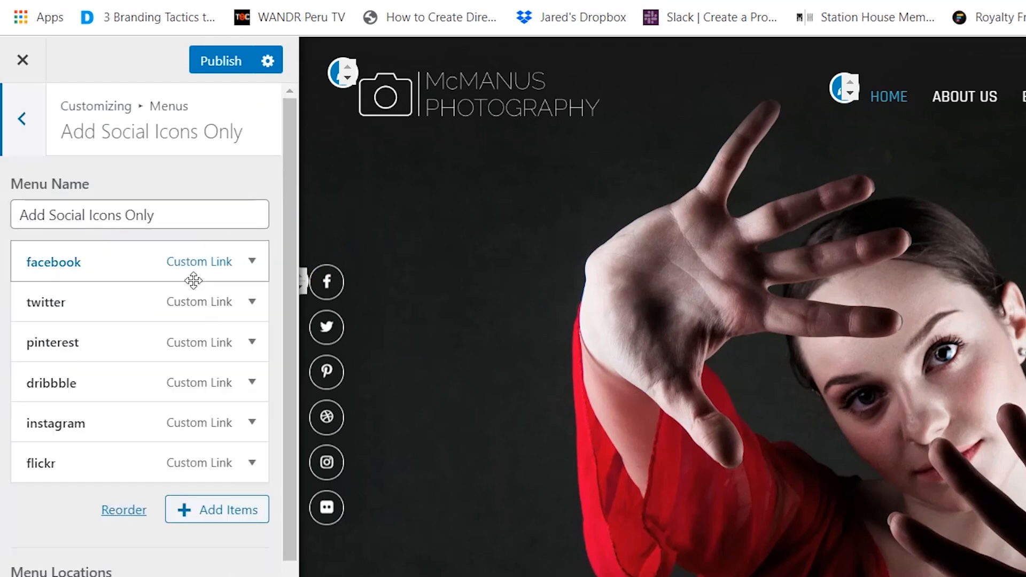
left_click(110, 263)
left_click(82, 326)
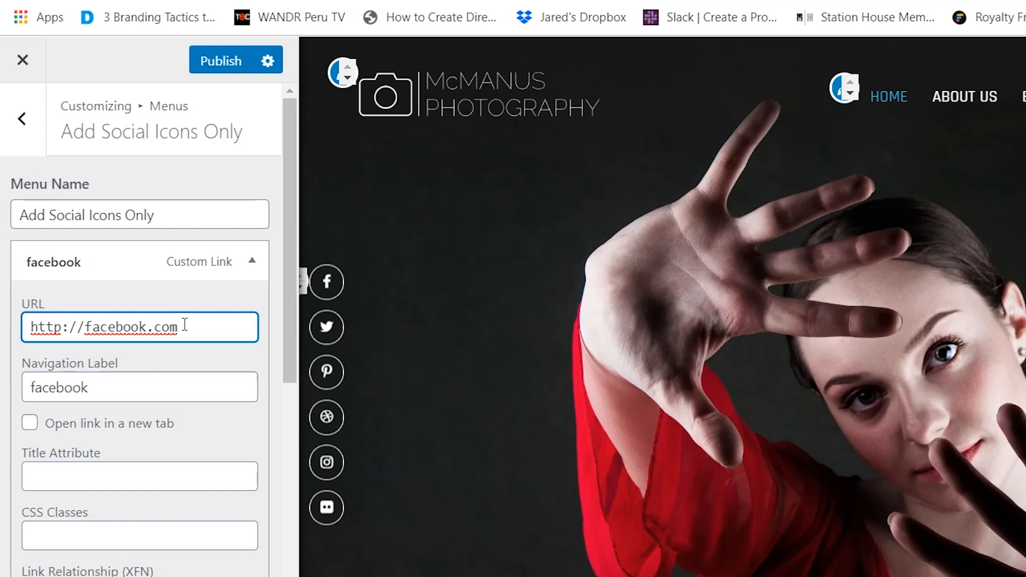
left_click(126, 265)
left_click(126, 265)
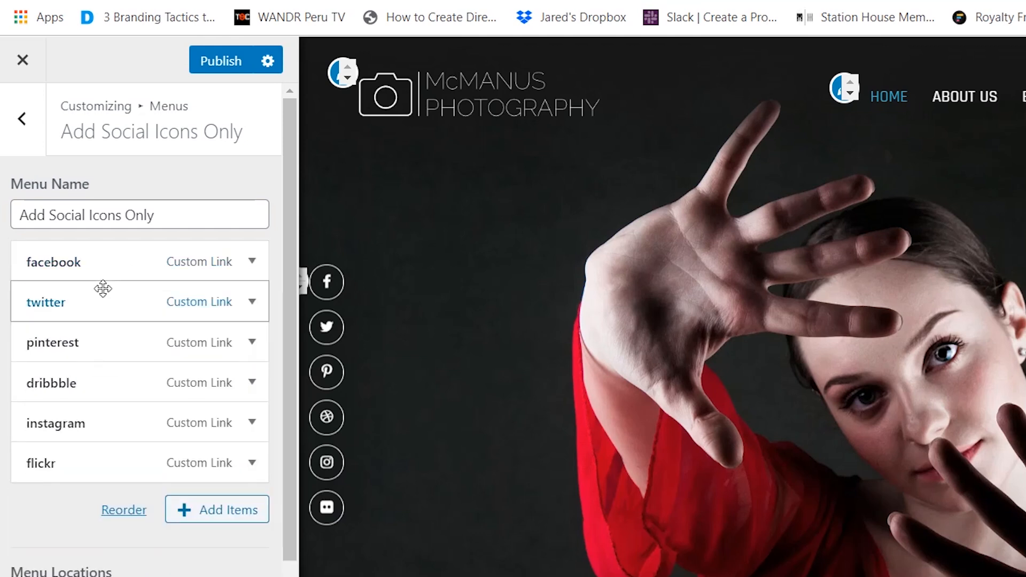
- Remove the dribbble link, leaving facebook, twitter, pinterest, instagram and flickr
left_click(95, 378)
scroll(136, 412, "down", 5)
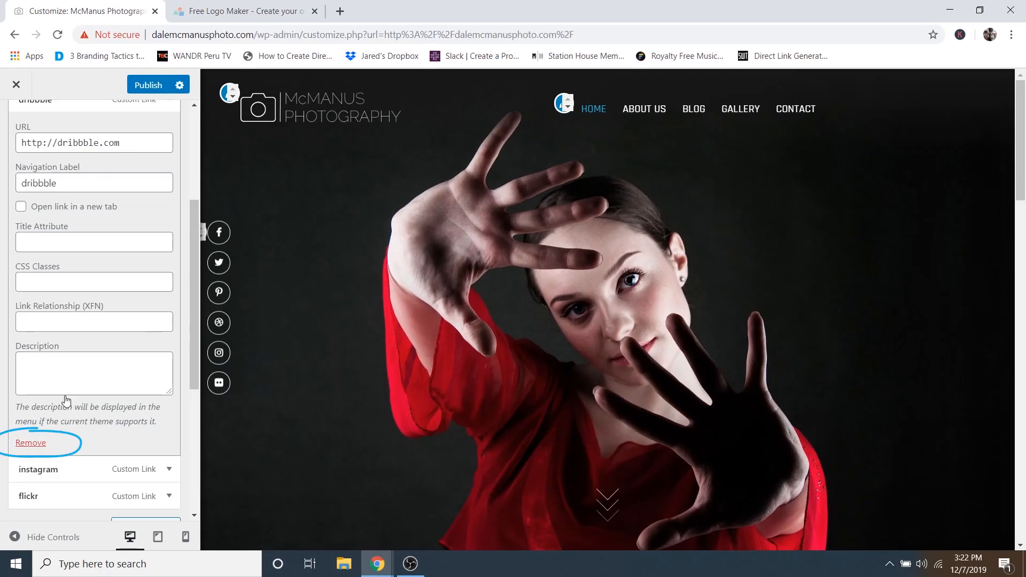
left_click(30, 443)
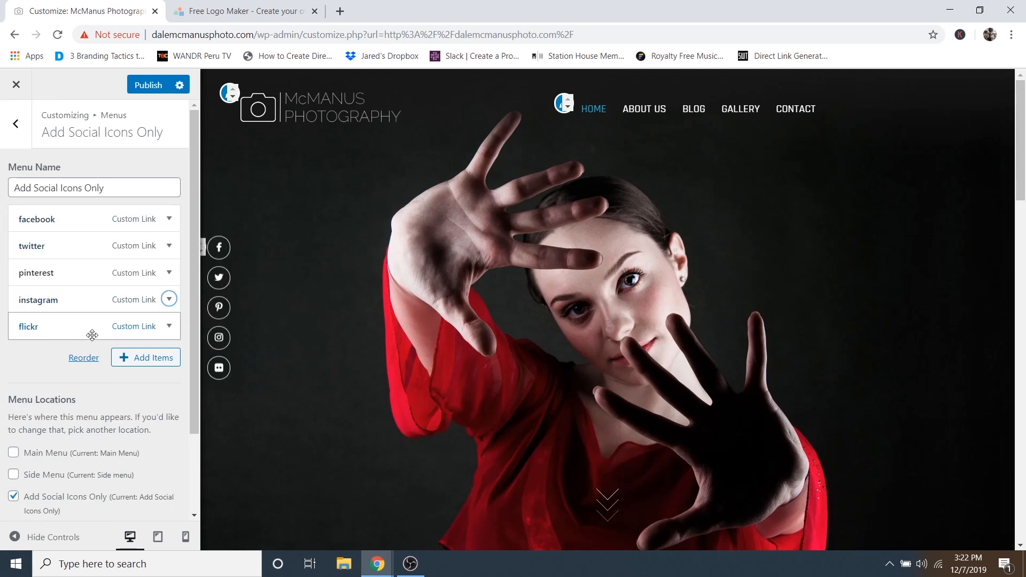
left_click(79, 300)
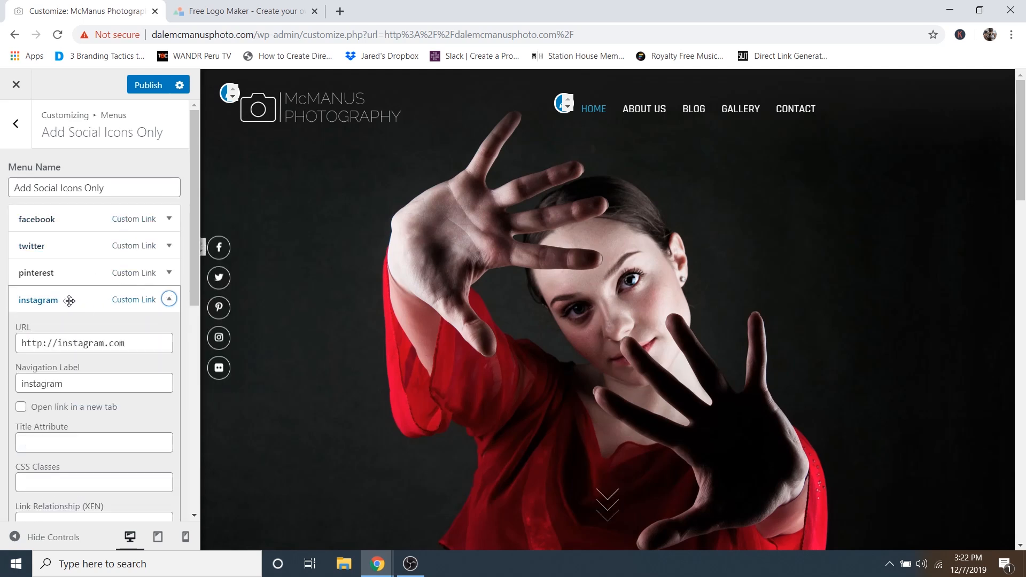
left_click(69, 300)
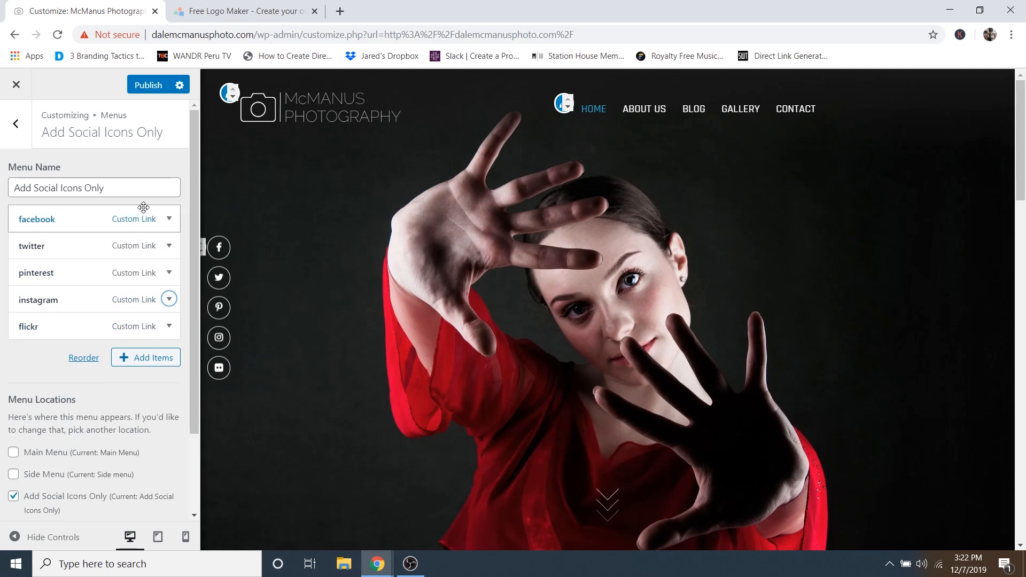
scroll(91, 345, "down", 2)
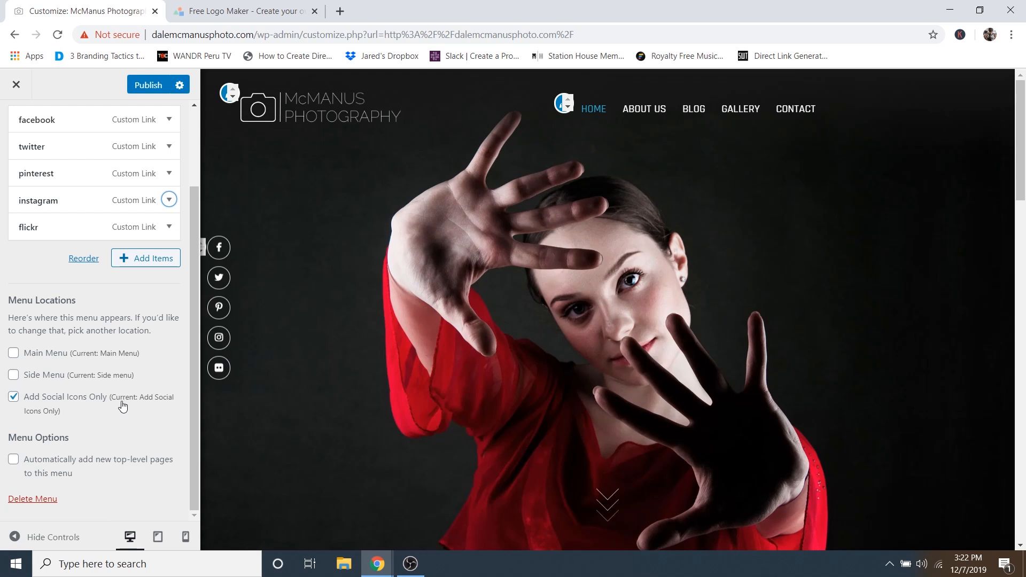
scroll(126, 405, "up", 2)
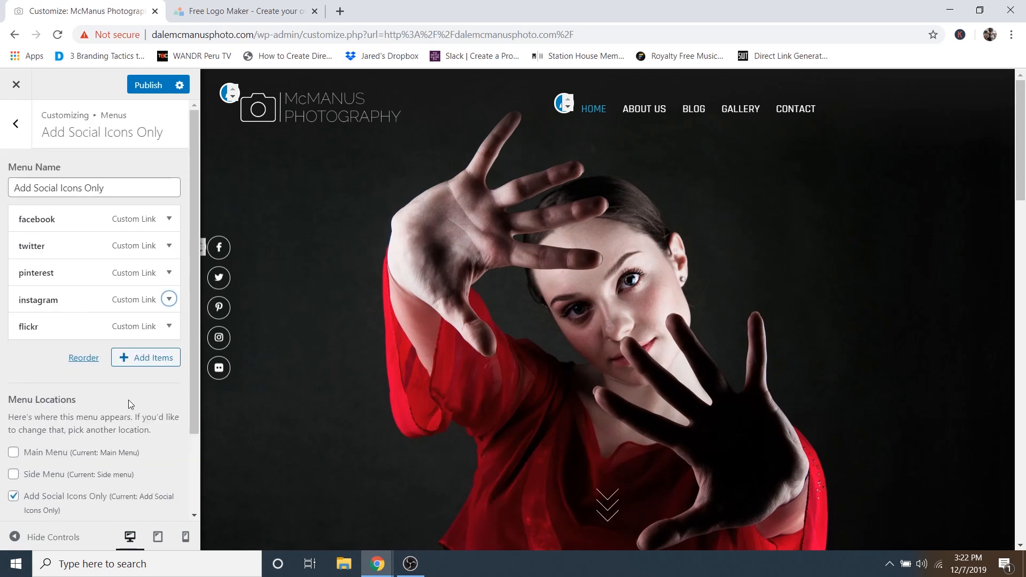
left_click(18, 125)
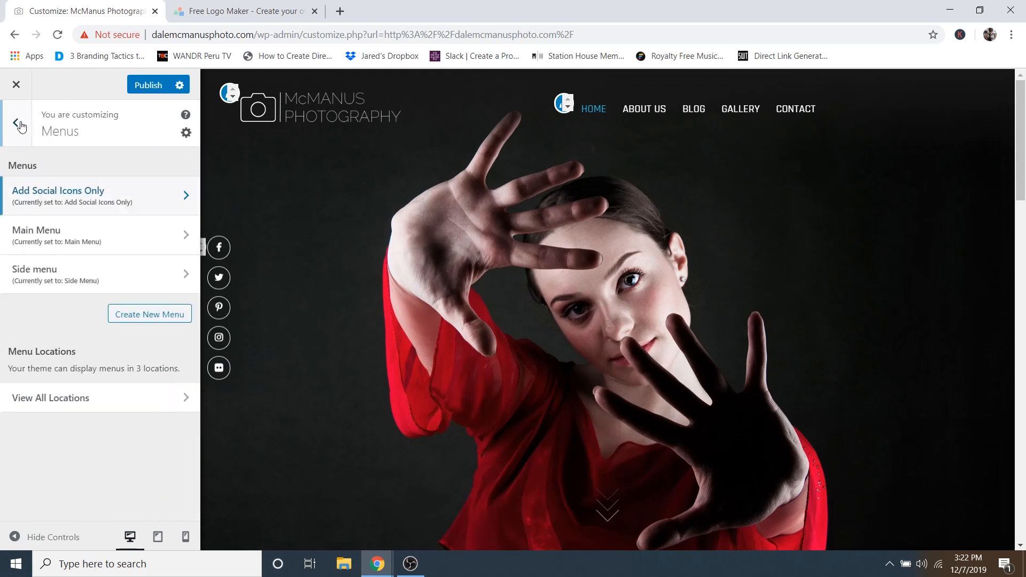
- Order the Main Menu as Home, About Us, Blog, Gallery, Contact and publish it
left_click(54, 231)
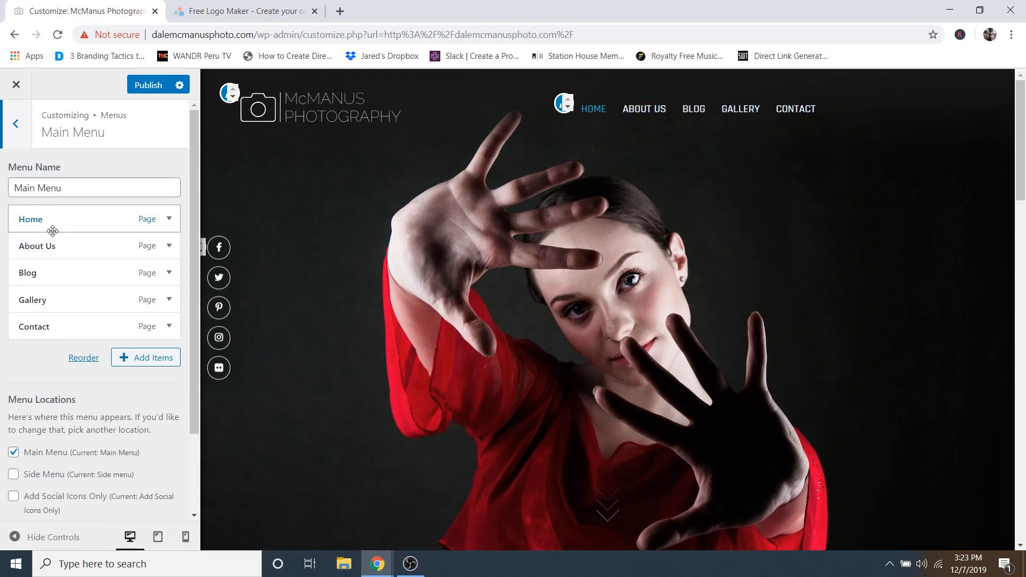
left_click_drag(44, 304, 45, 249)
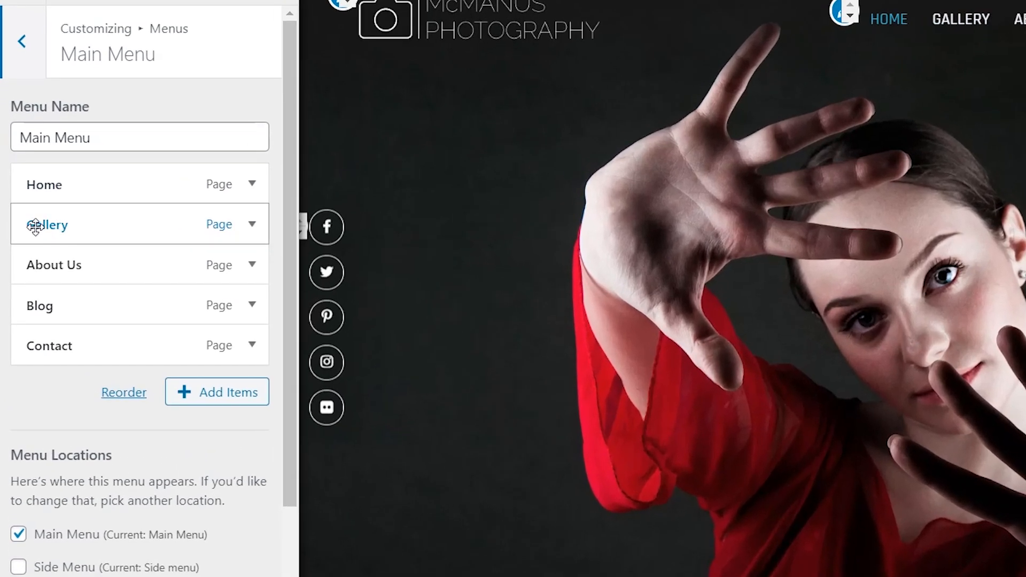
left_click_drag(35, 227, 59, 229)
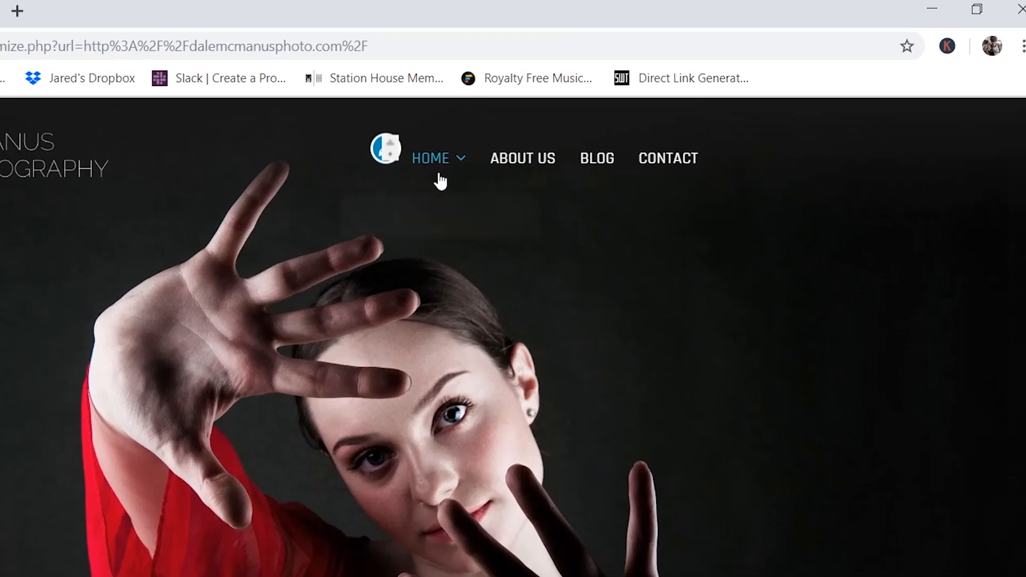
mouse_move(954, 29)
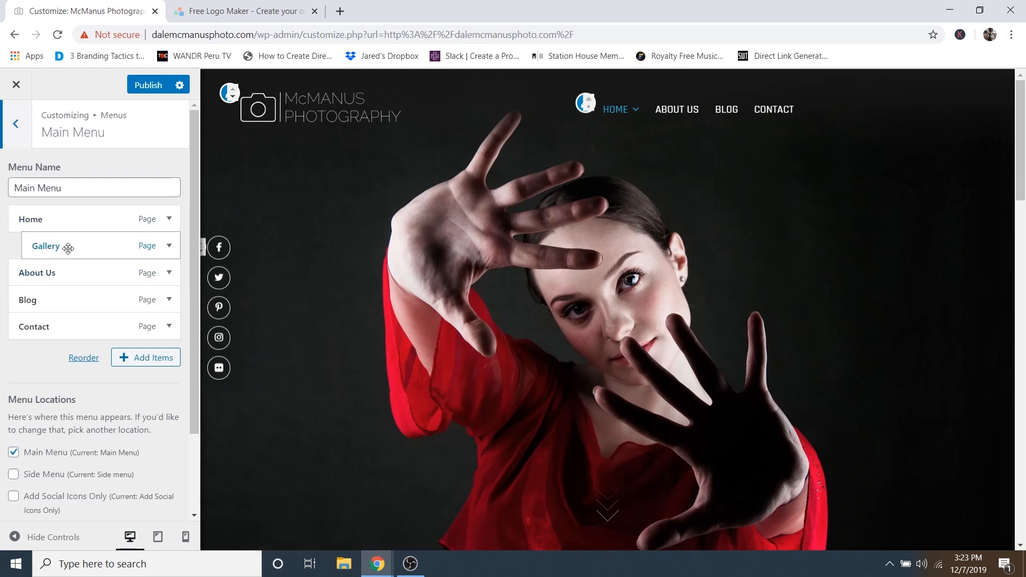
left_click_drag(68, 247, 52, 249)
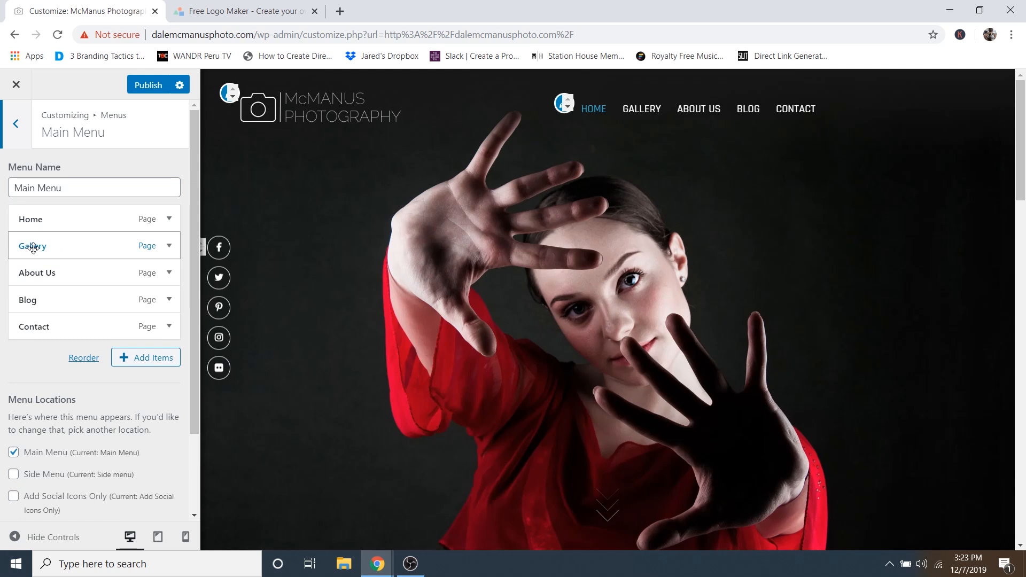
left_click_drag(34, 248, 34, 300)
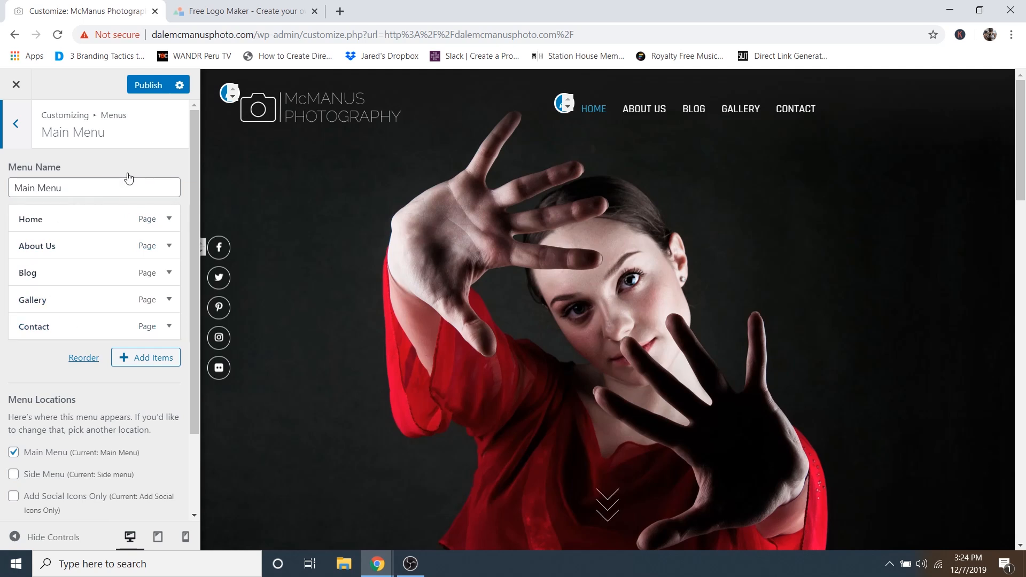
scroll(363, 215, "down", 15)
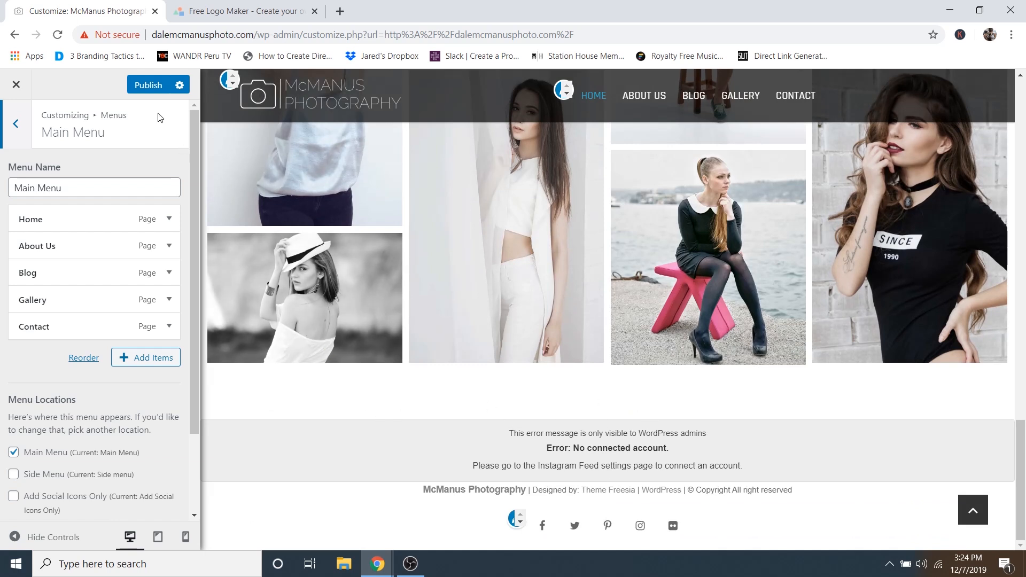
left_click(150, 84)
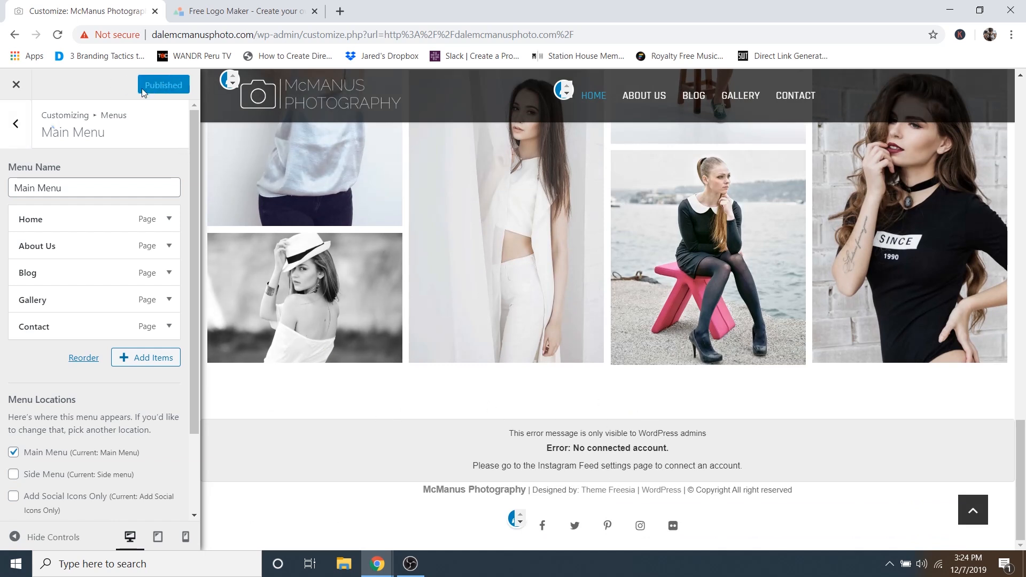
- Leave the Customizer and open the Instagram Feed plugin settings from the dashboard
left_click(16, 85)
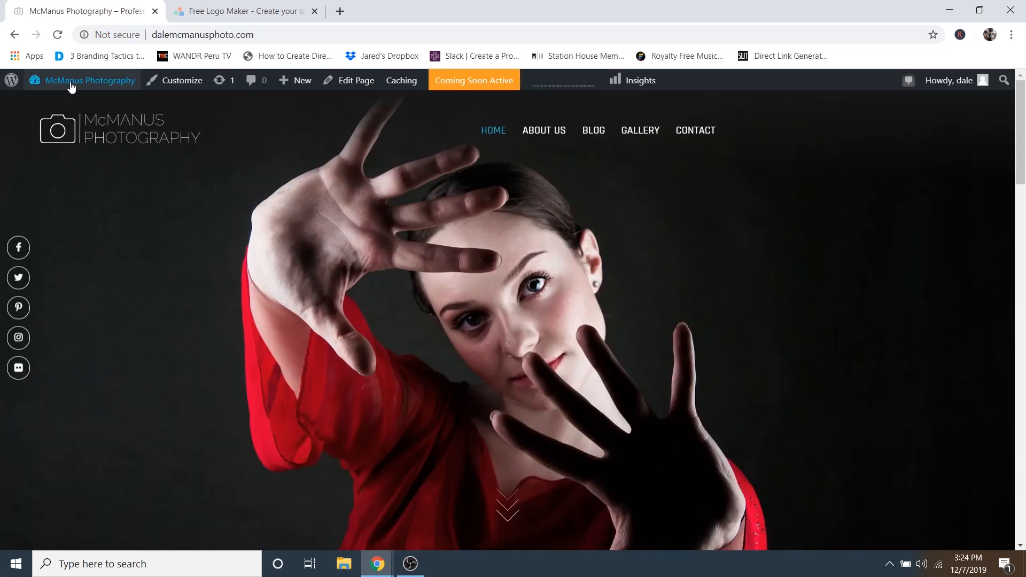
mouse_move(74, 85)
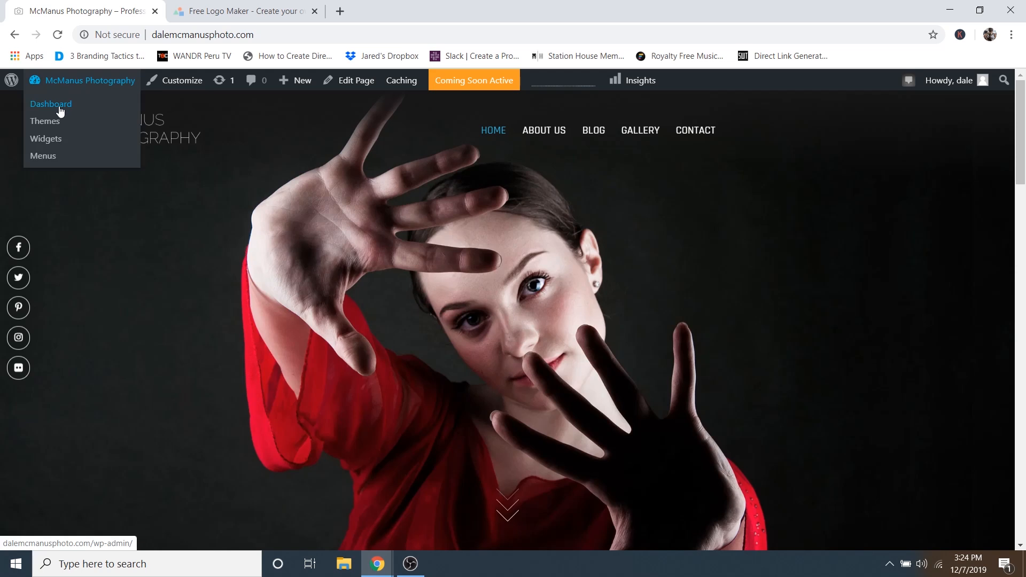
left_click(59, 105)
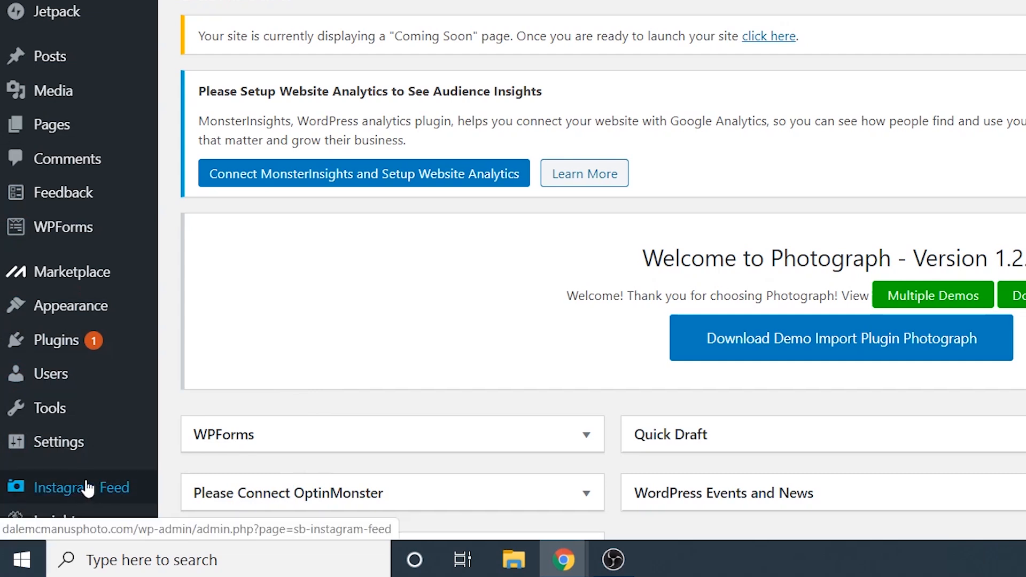
scroll(91, 470, "down", 5)
mouse_move(110, 446)
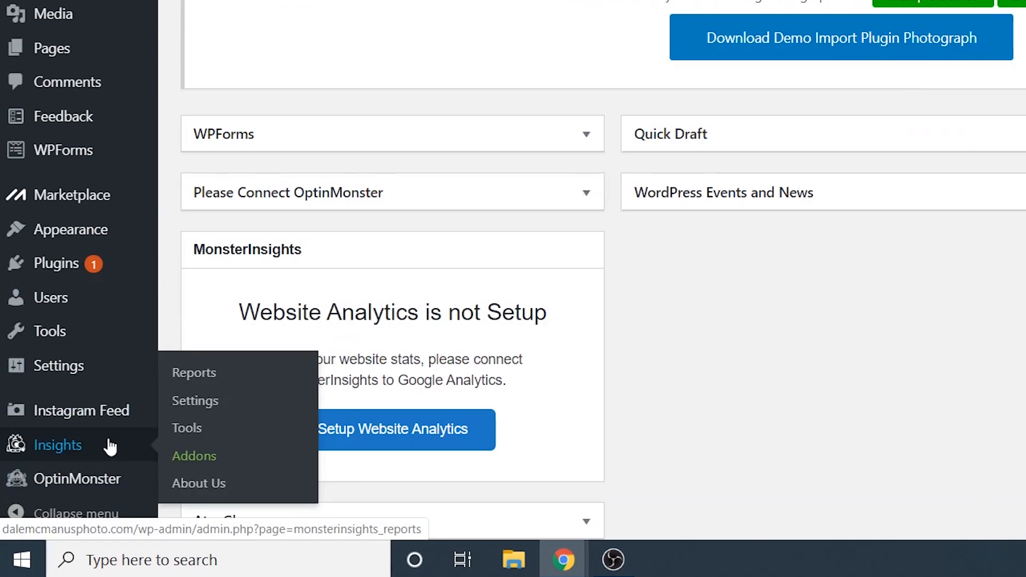
left_click(70, 417)
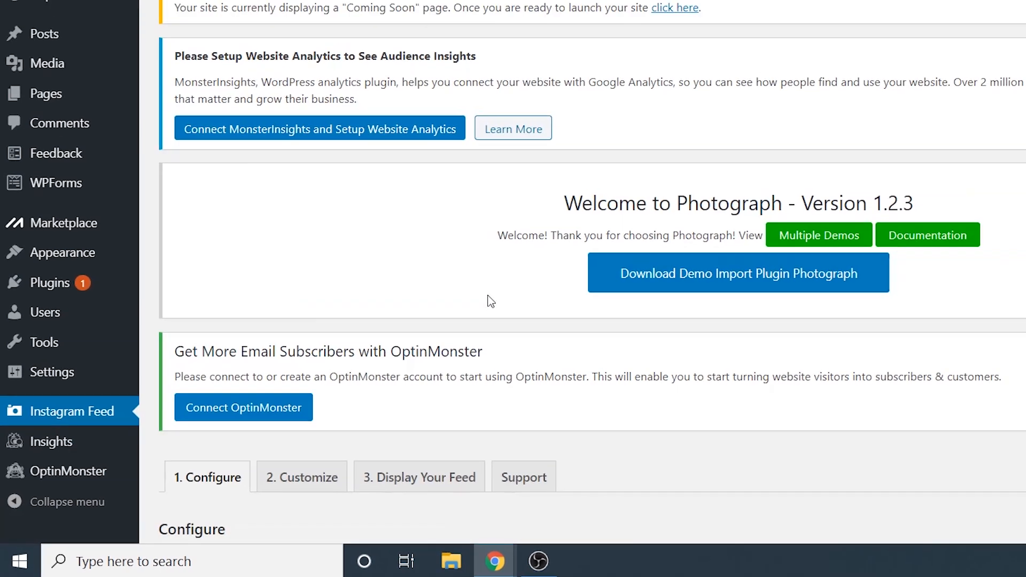
scroll(490, 369, "down", 5)
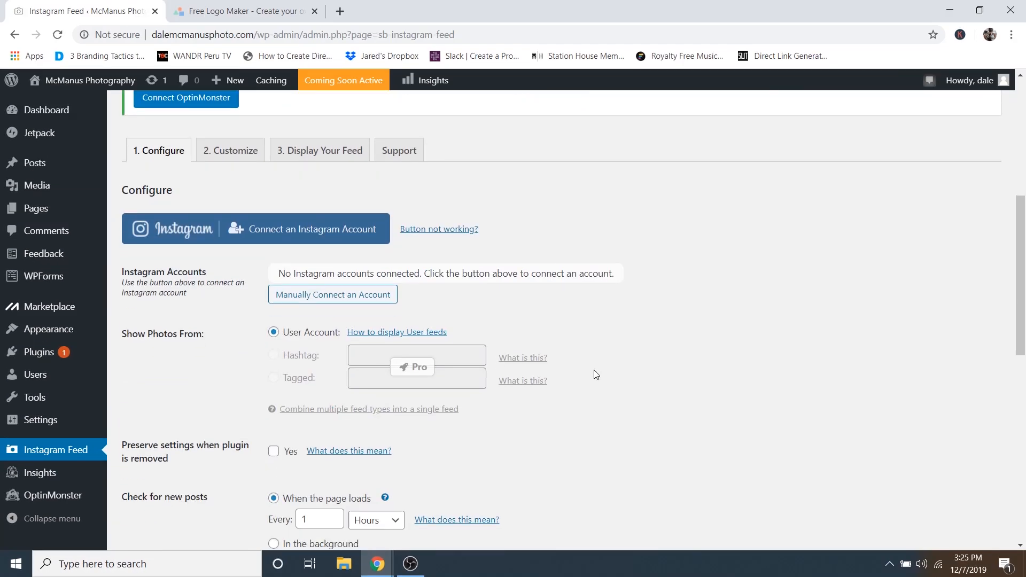
scroll(594, 370, "down", 1)
scroll(627, 339, "up", 2)
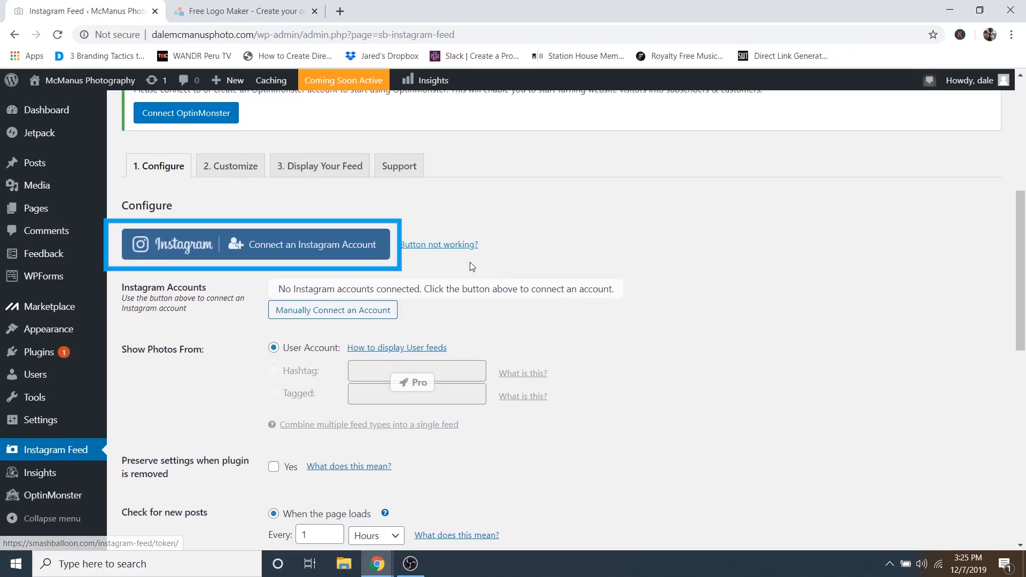
- Connect a Personal Instagram account as the feed source
left_click(266, 246)
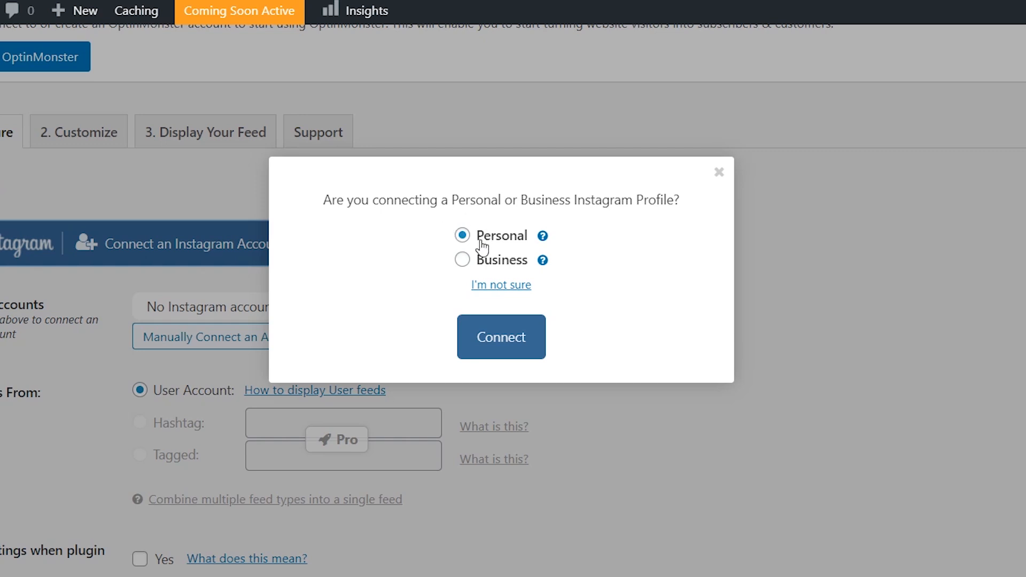
left_click(502, 337)
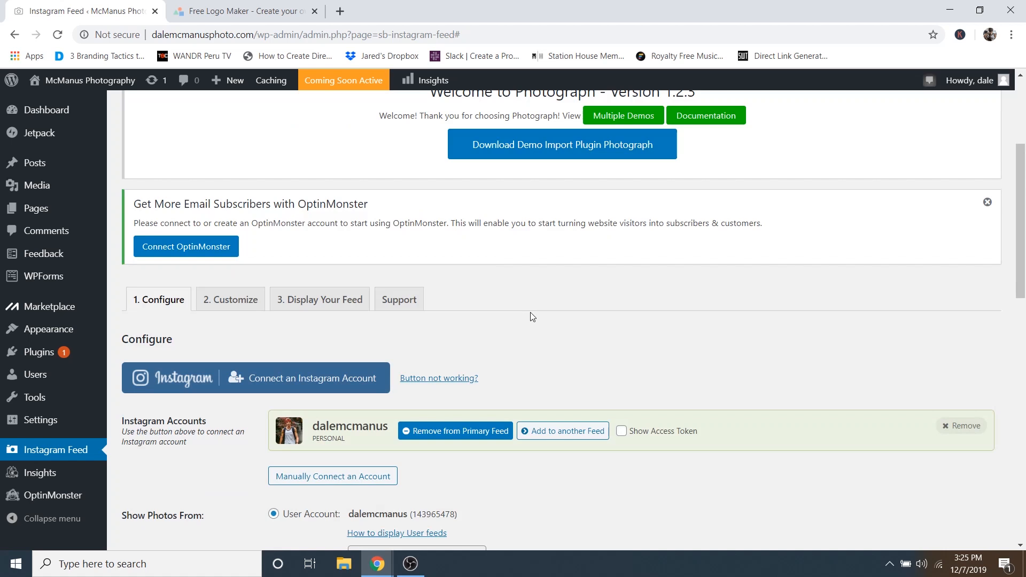
scroll(530, 315, "down", 1)
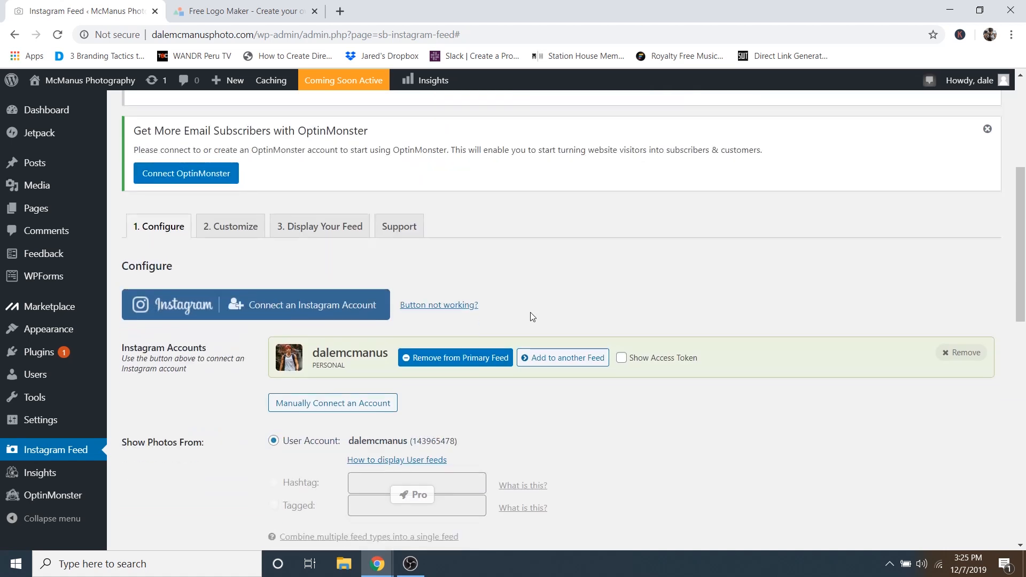
scroll(531, 312, "up", 1)
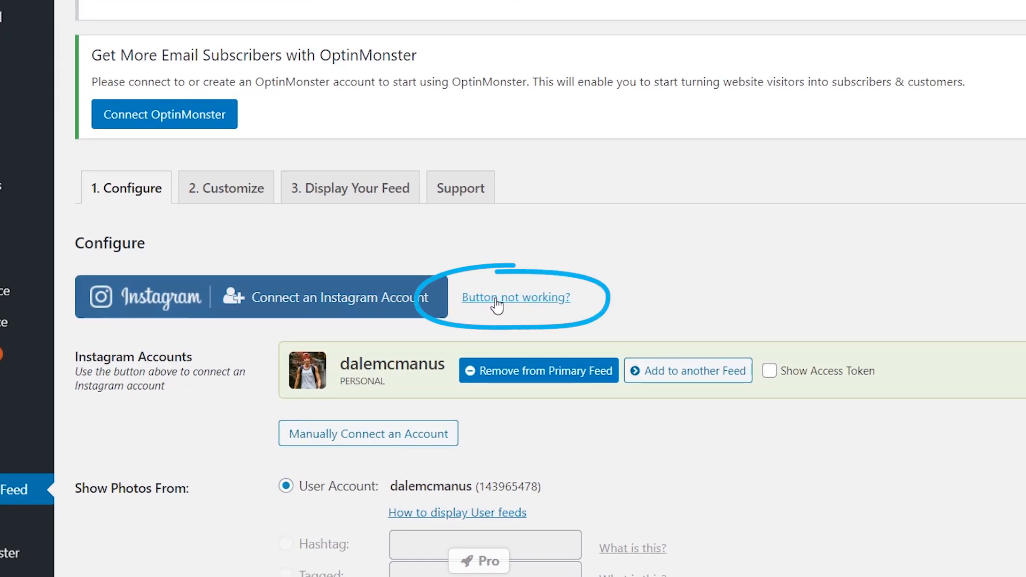
- Generate an Instagram access token and user ID for a personal profile on Smash Balloon
left_click(497, 304)
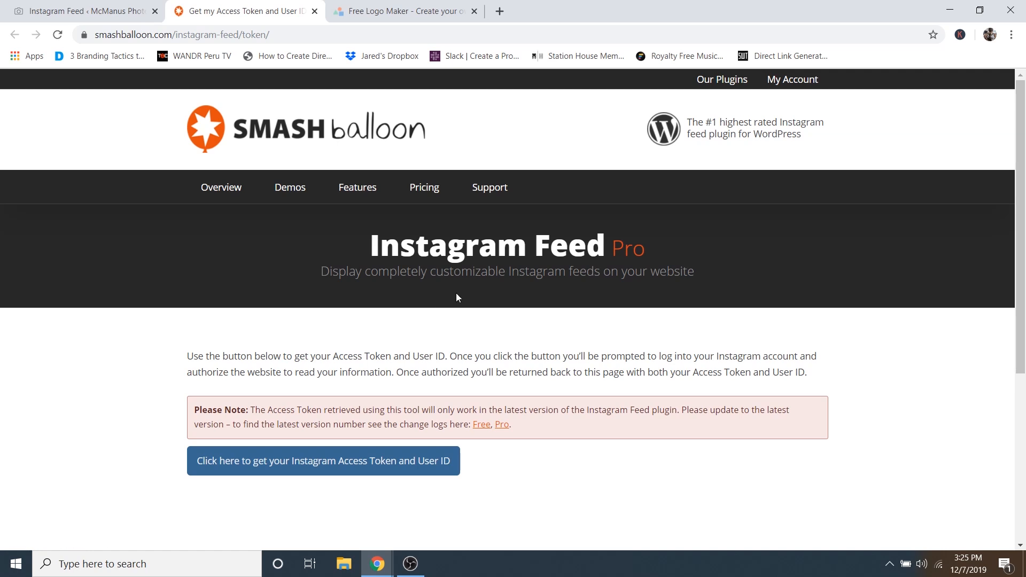
scroll(505, 304, "down", 2)
scroll(505, 304, "down", 1)
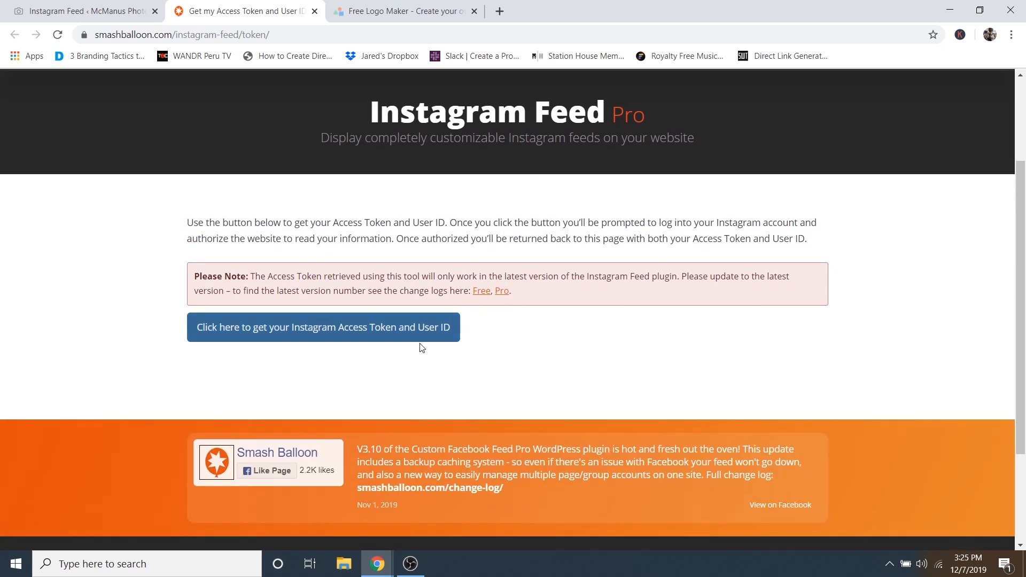
left_click(322, 329)
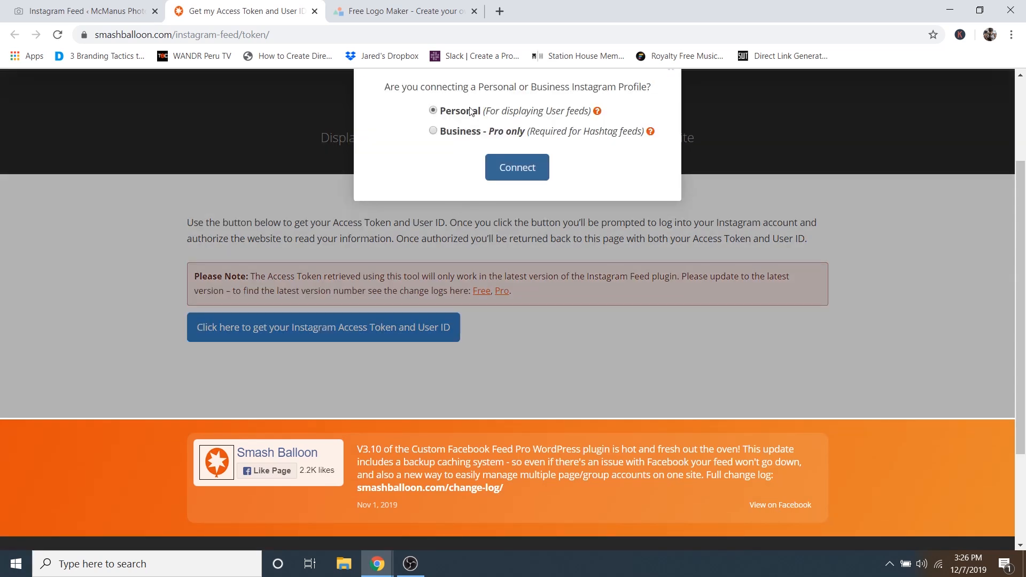
left_click(519, 169)
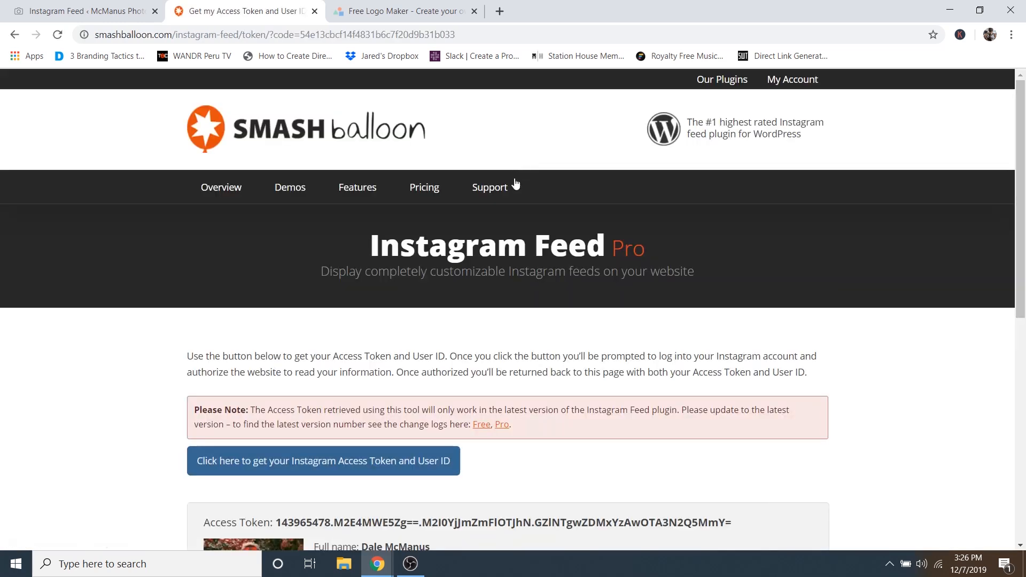
scroll(514, 184, "down", 4)
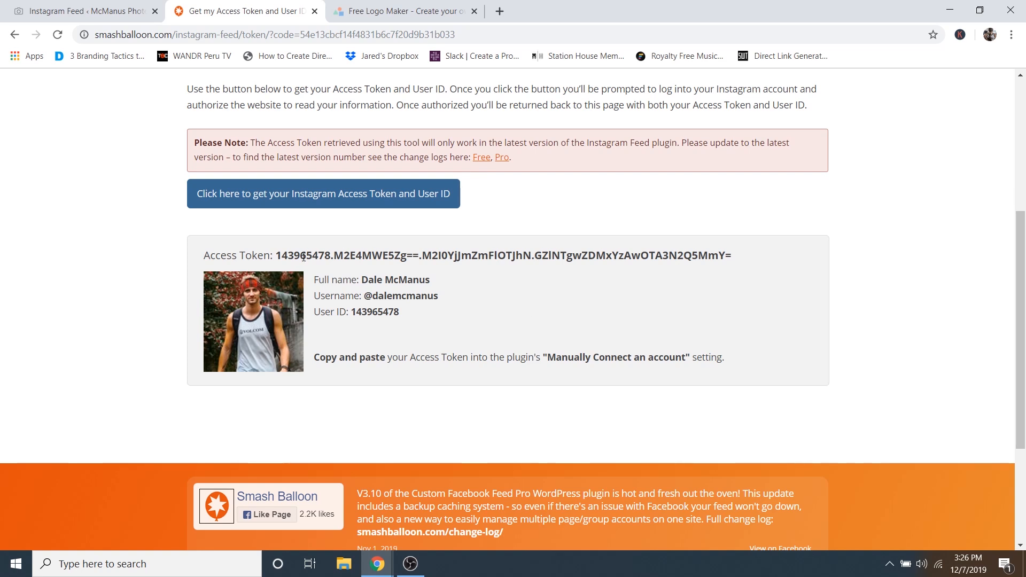
- Select the whole generated access token and copy it
left_click_drag(278, 256, 733, 267)
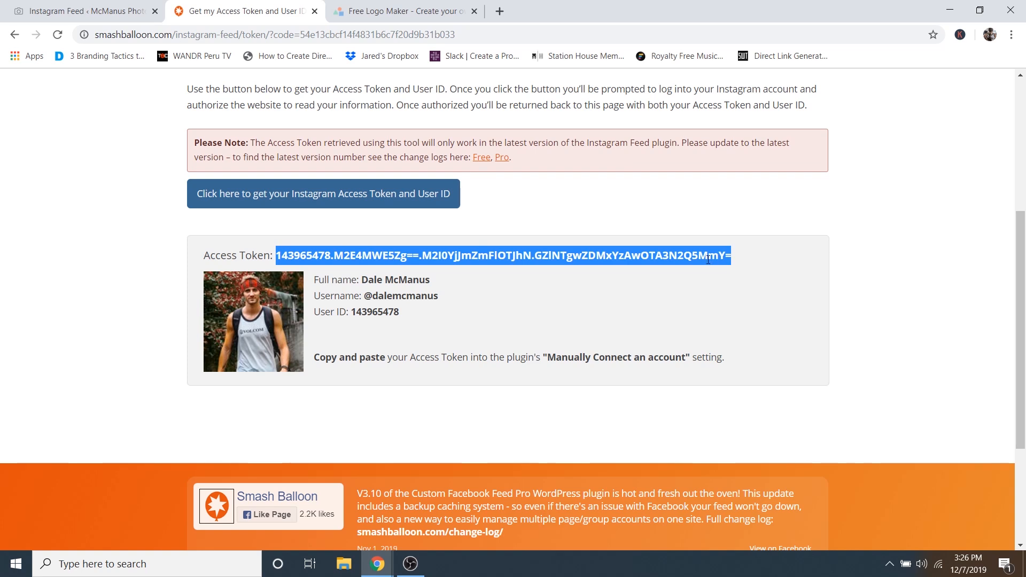
right_click(709, 259)
left_click(722, 273)
- Back in Instagram Feed settings, paste the token into the manual connection field and connect the account
left_click(73, 6)
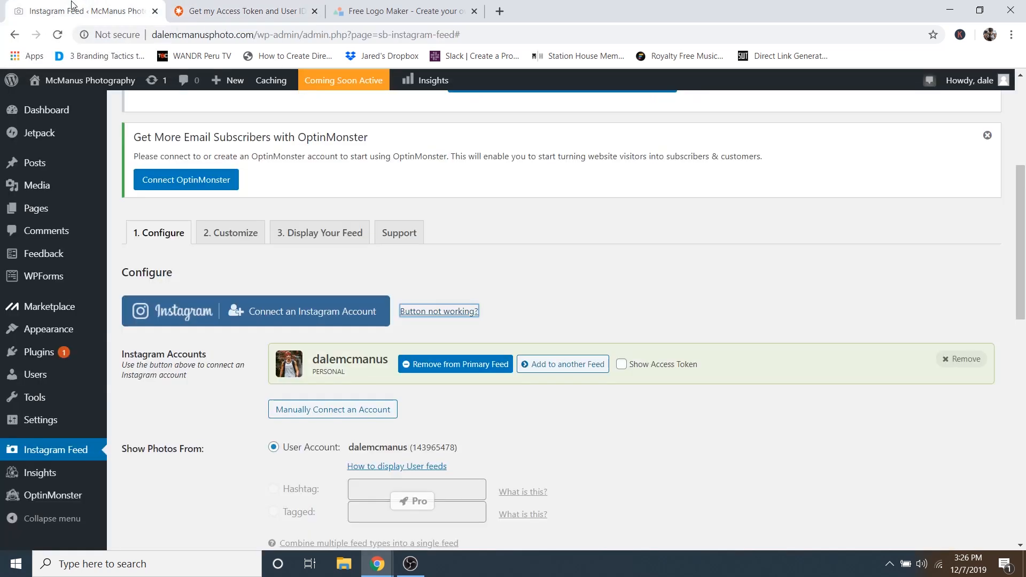
scroll(581, 239, "down", 1)
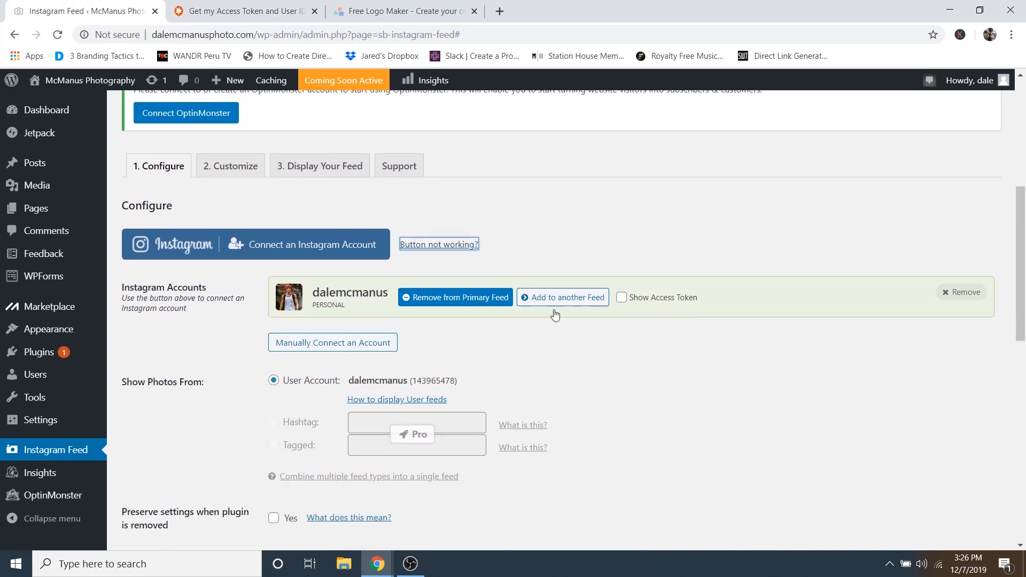
left_click(333, 344)
right_click(325, 371)
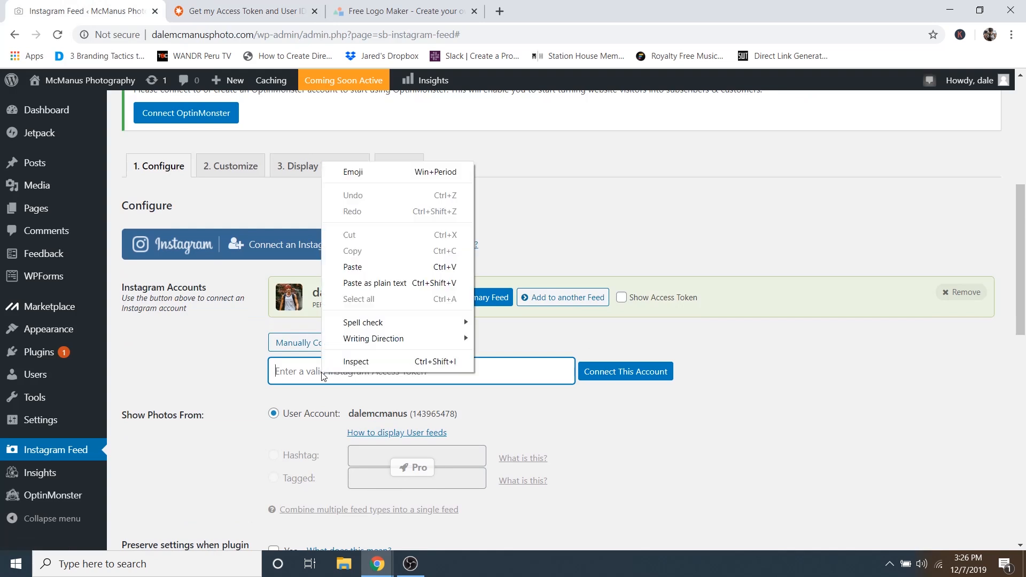
left_click(355, 268)
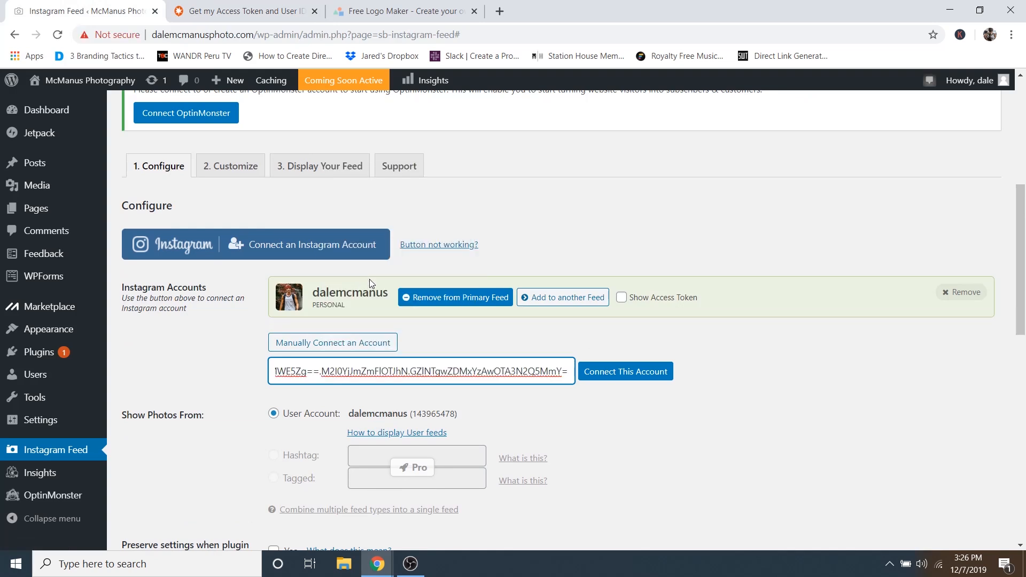
left_click(624, 377)
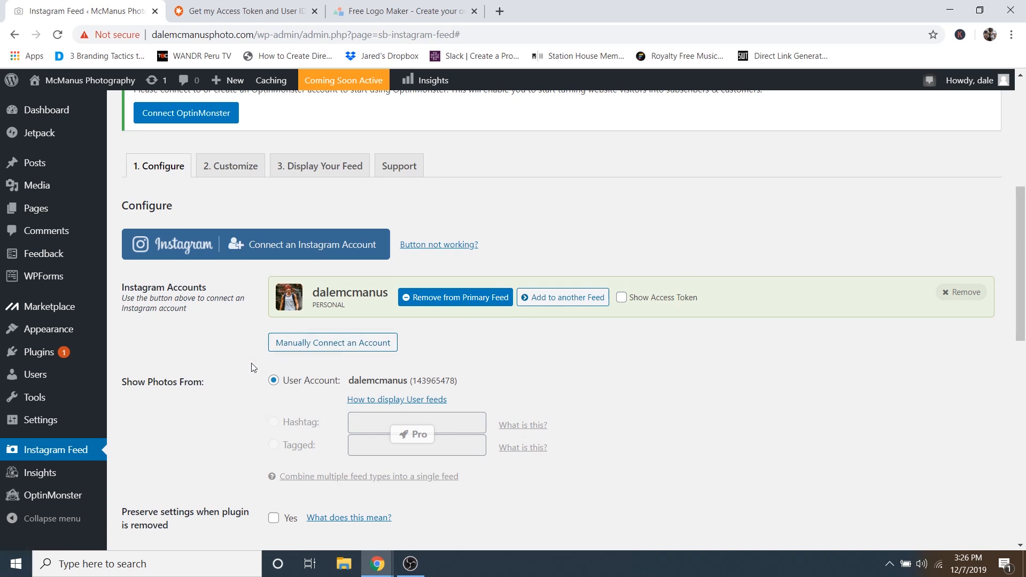
- In the Customize tab, set Number of Photos to 8, uncheck Show Bio Text, and save
left_click(229, 170)
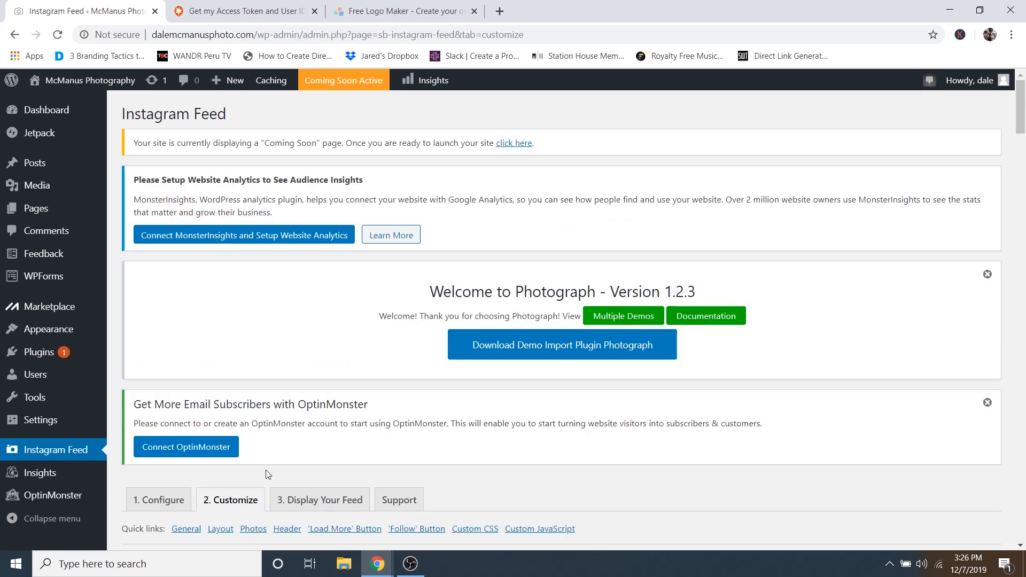
scroll(267, 474, "down", 10)
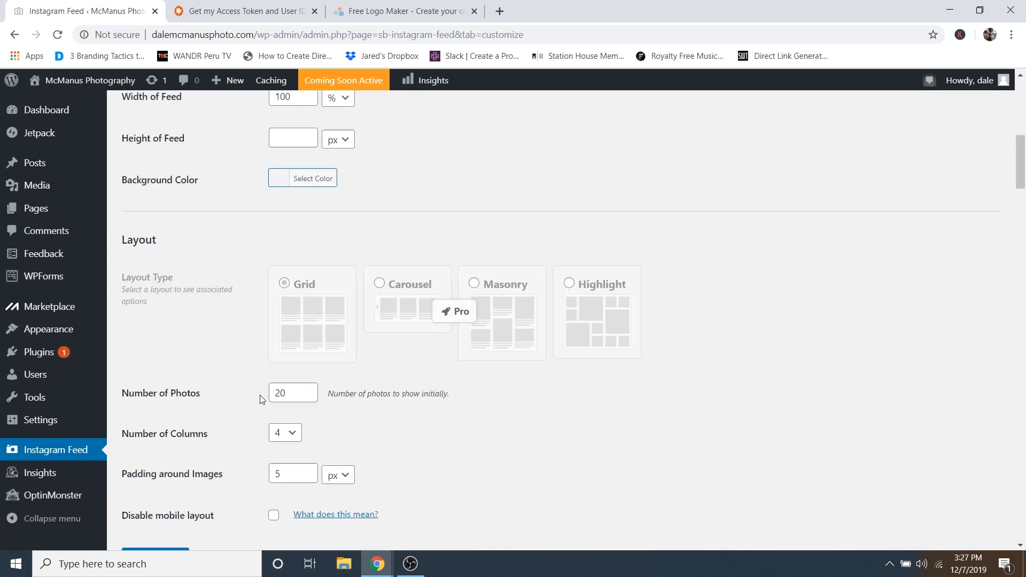
scroll(262, 400, "down", 2)
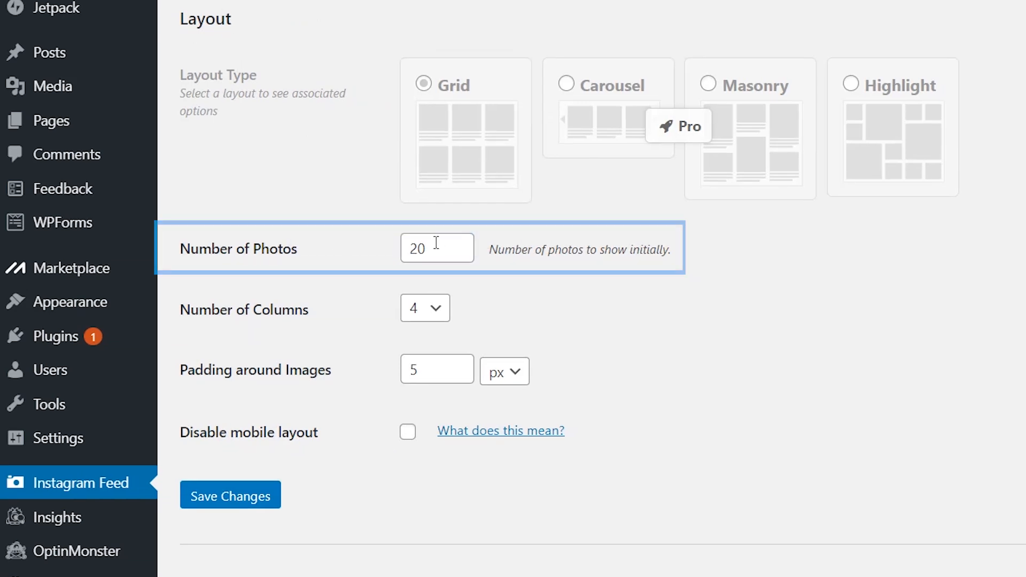
left_click_drag(436, 248, 411, 247)
type("8")
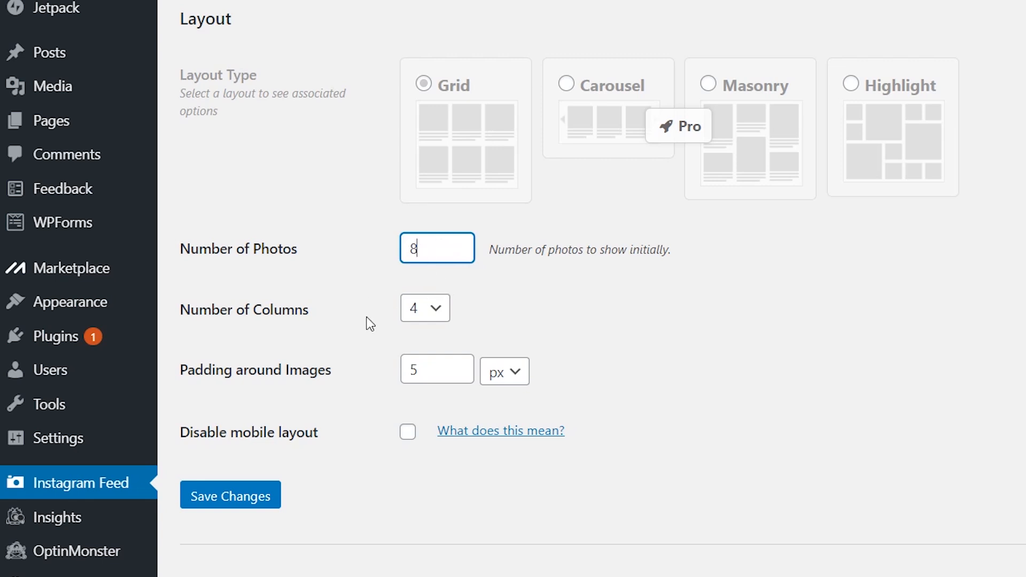
scroll(372, 324, "down", 12)
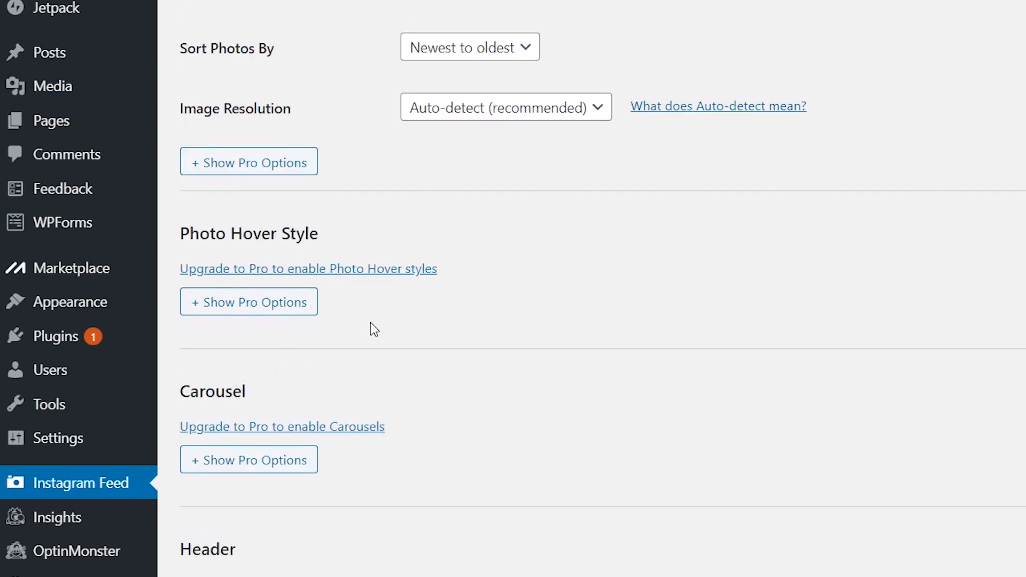
scroll(371, 324, "down", 5)
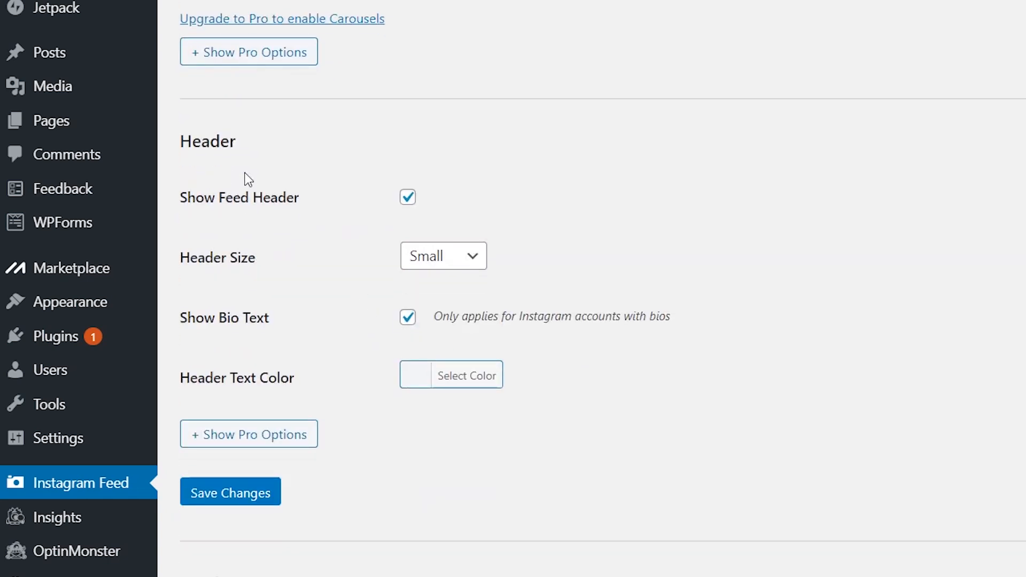
left_click(408, 319)
left_click(234, 498)
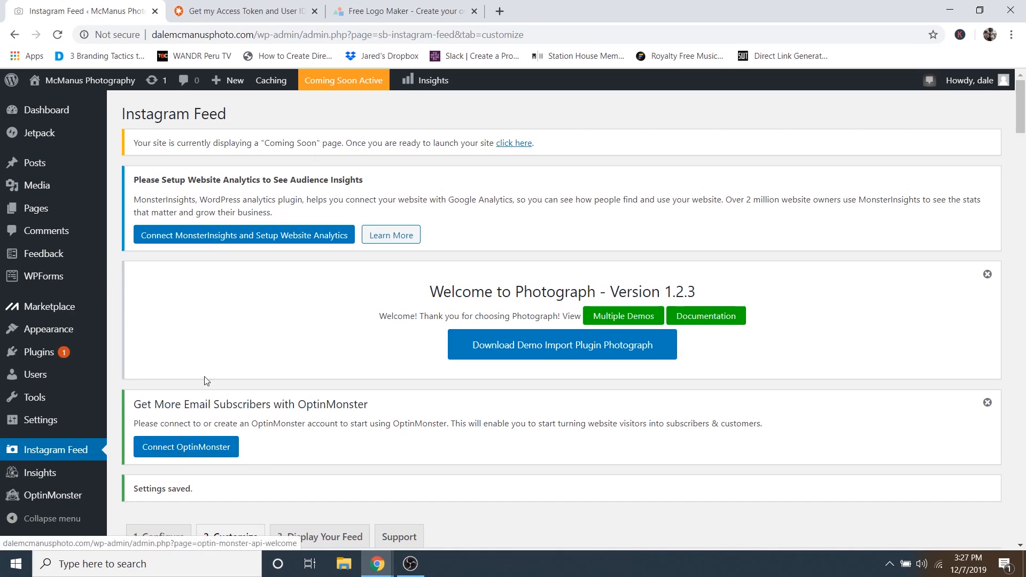
mouse_move(79, 87)
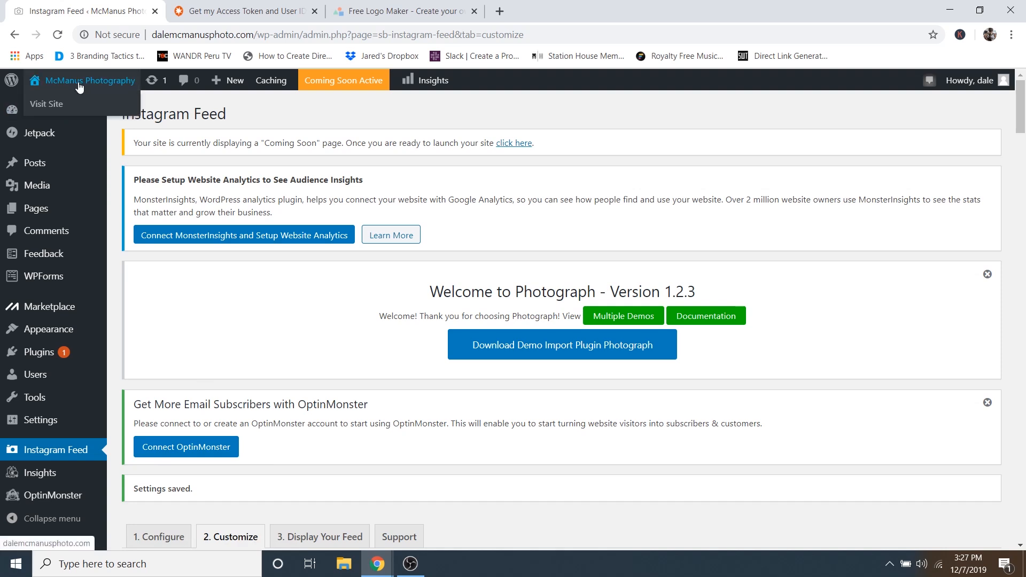
- Visit the live homepage and scroll down to view the Instagram photo grid
left_click(50, 106)
scroll(271, 158, "down", 4)
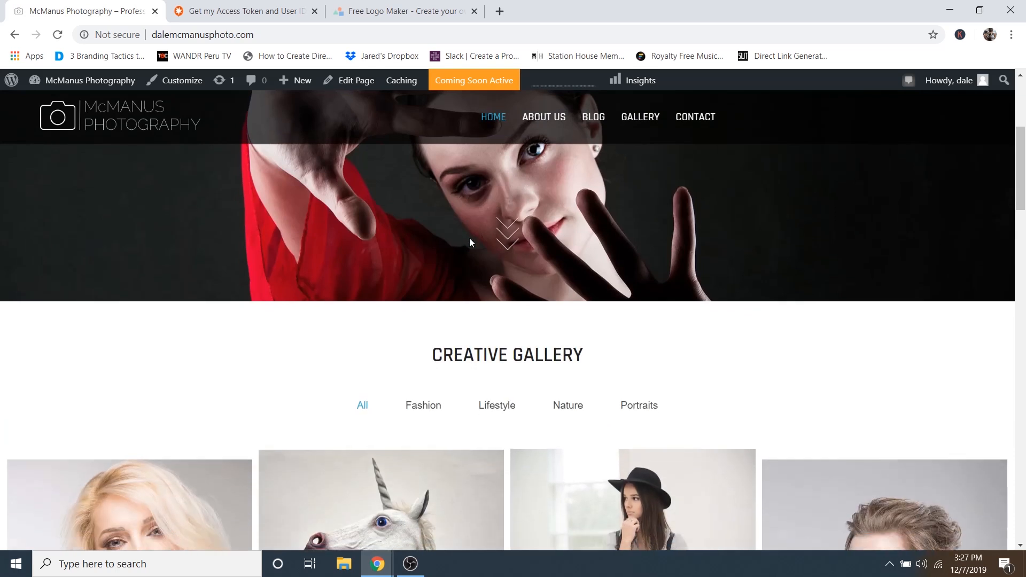
scroll(469, 239, "down", 15)
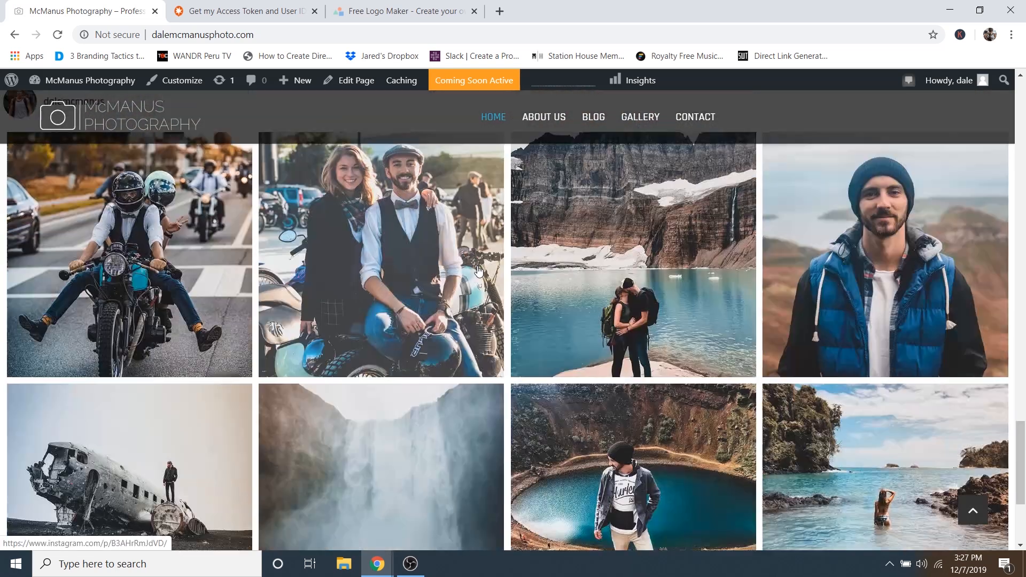
scroll(479, 271, "down", 2)
scroll(318, 240, "up", 5)
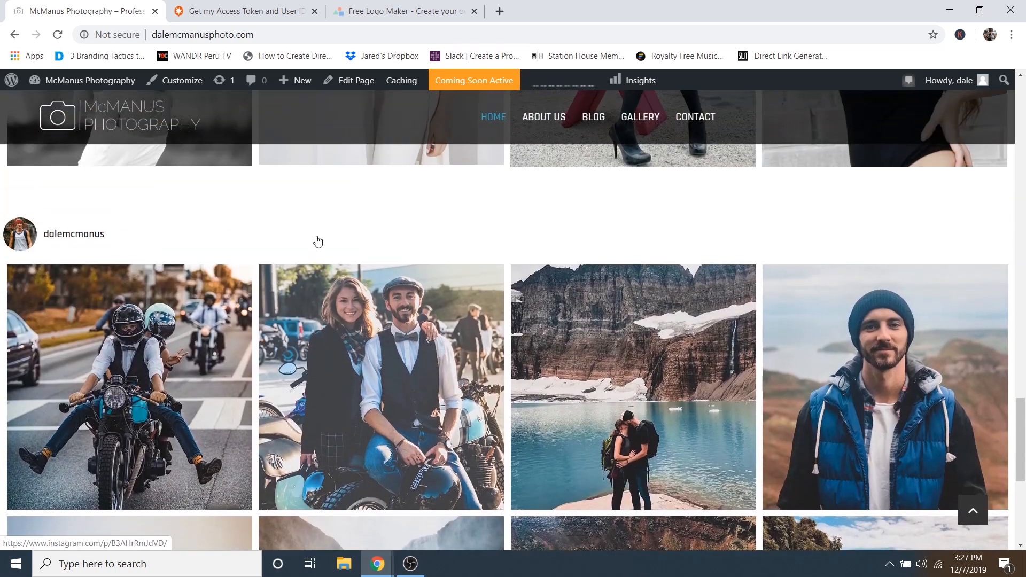
scroll(360, 262, "down", 3)
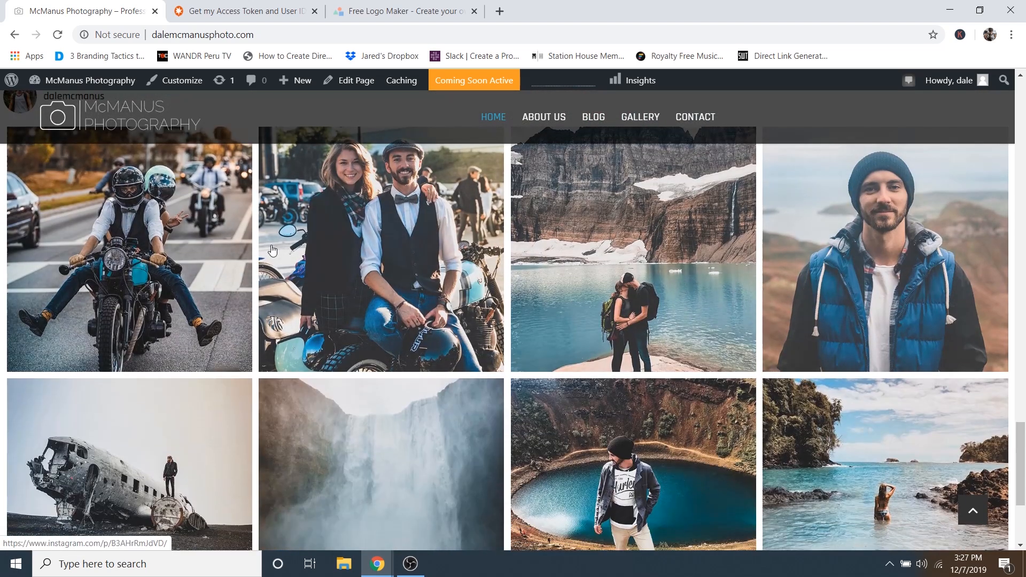
scroll(369, 315, "down", 3)
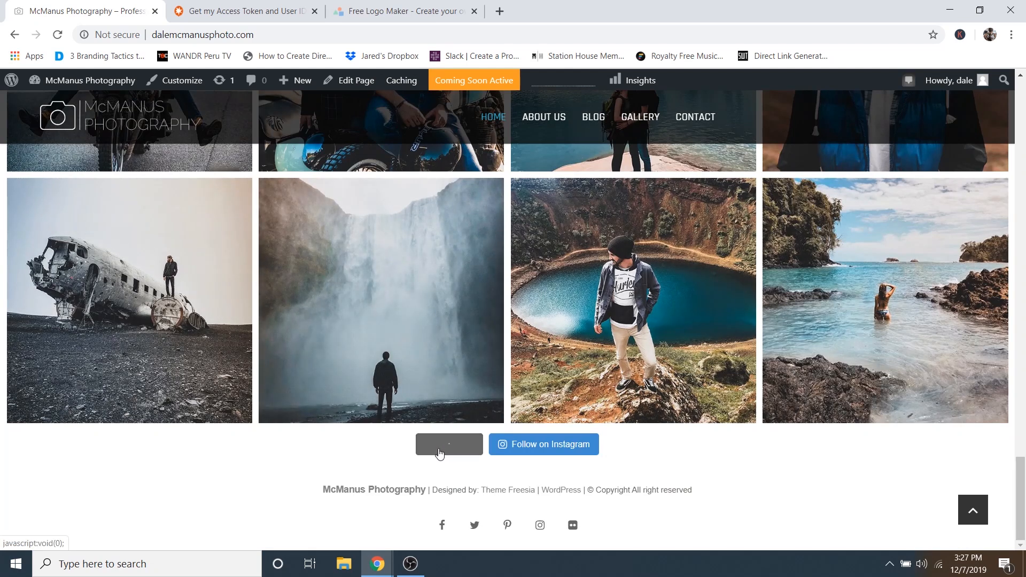
scroll(476, 380, "down", 7)
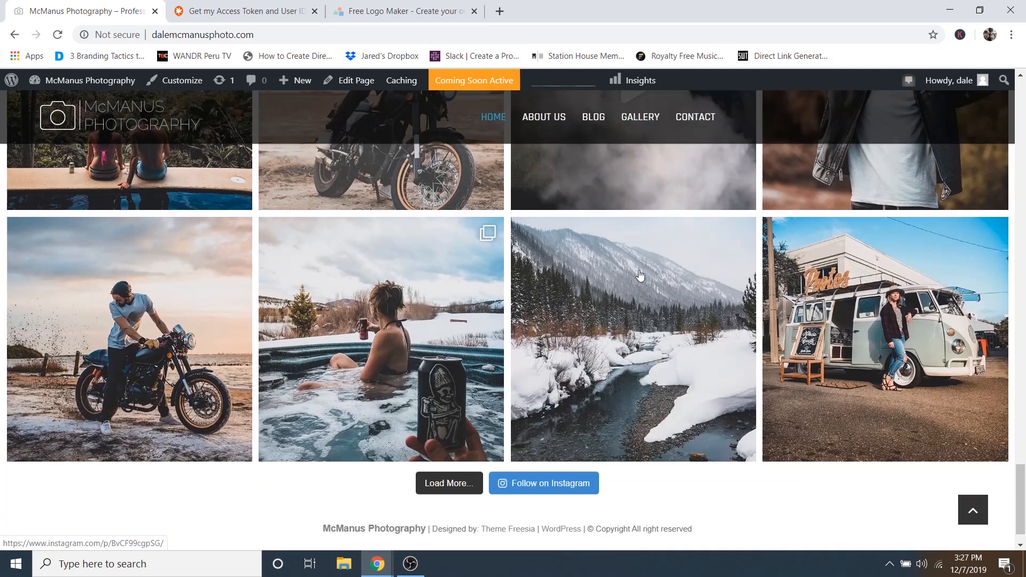
scroll(640, 276, "down", 1)
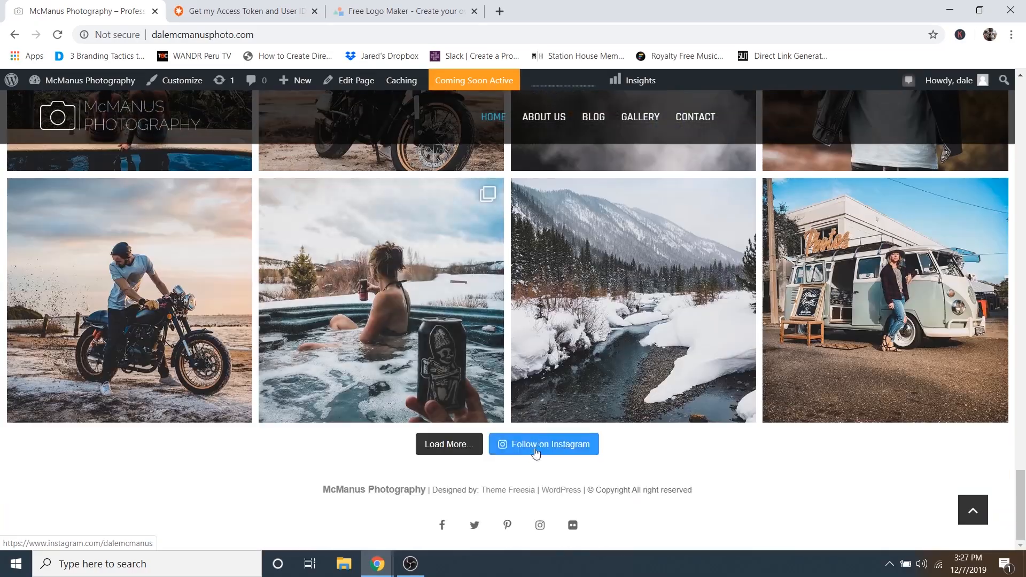
scroll(406, 319, "up", 12)
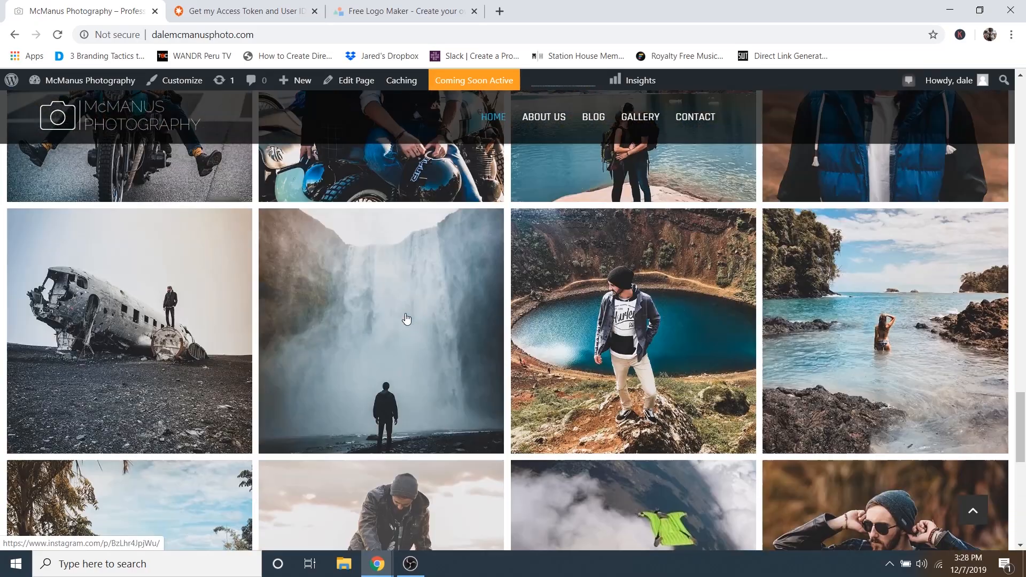
scroll(405, 318, "up", 10)
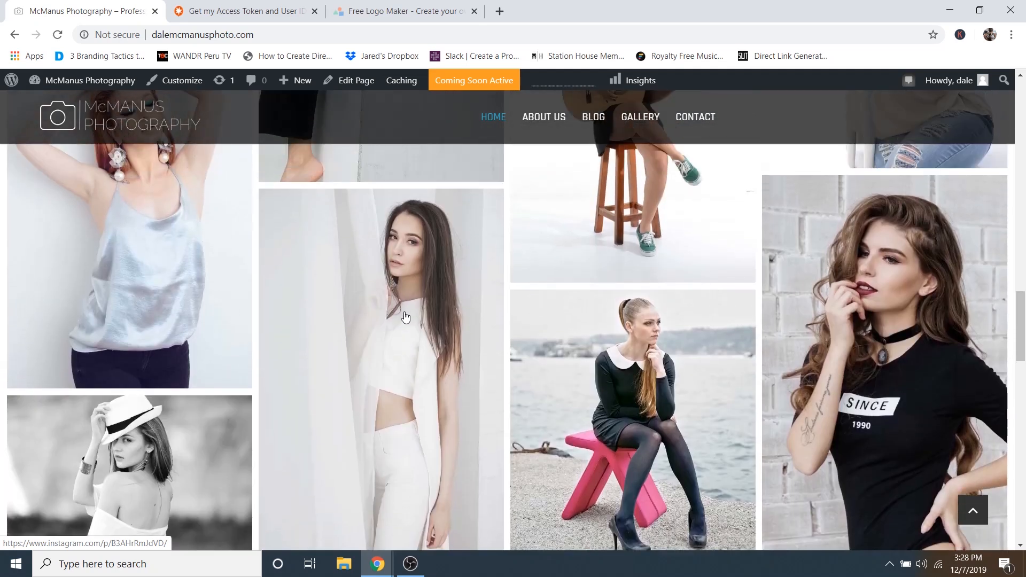
scroll(405, 317, "up", 5)
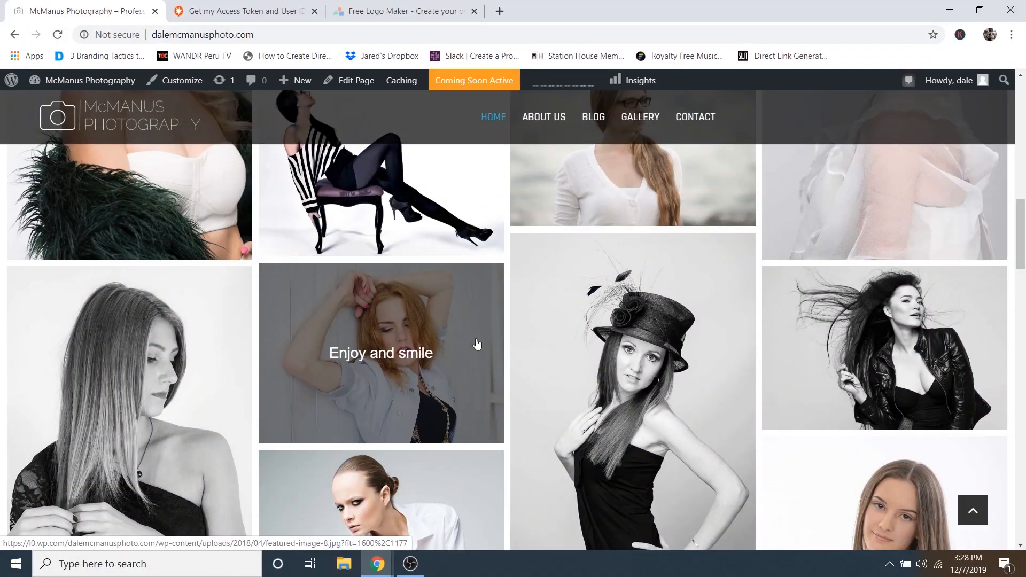
- Try the Creative Gallery's Fashion and Lifestyle filters, then return to All
scroll(477, 344, "up", 10)
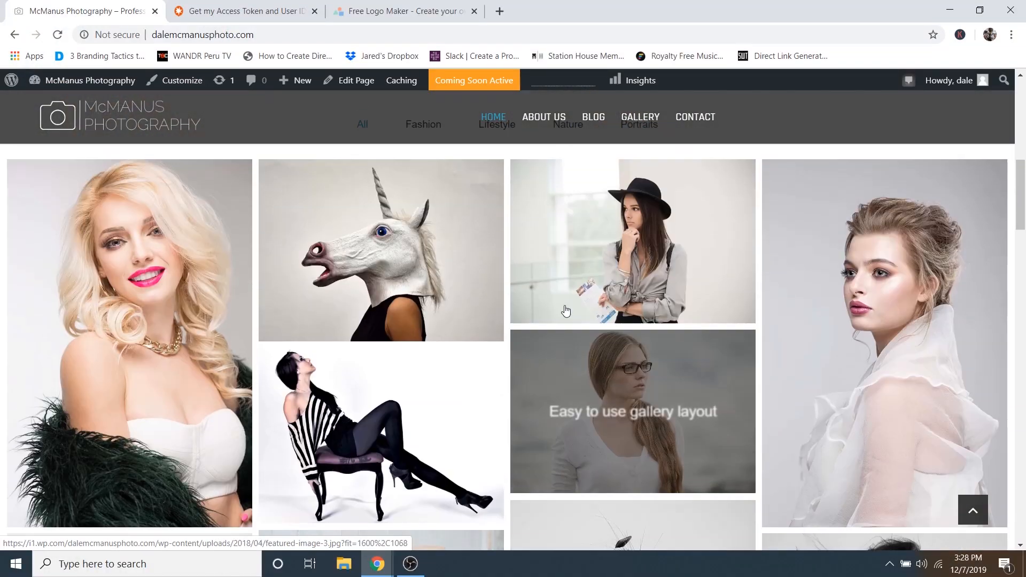
scroll(594, 275, "down", 7)
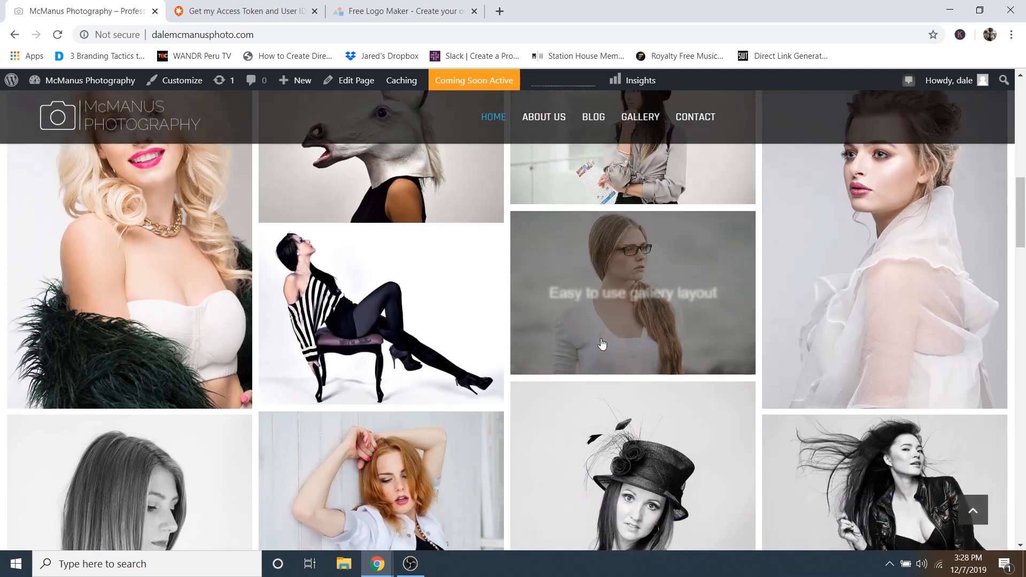
scroll(481, 294, "up", 6)
left_click(437, 259)
left_click(497, 260)
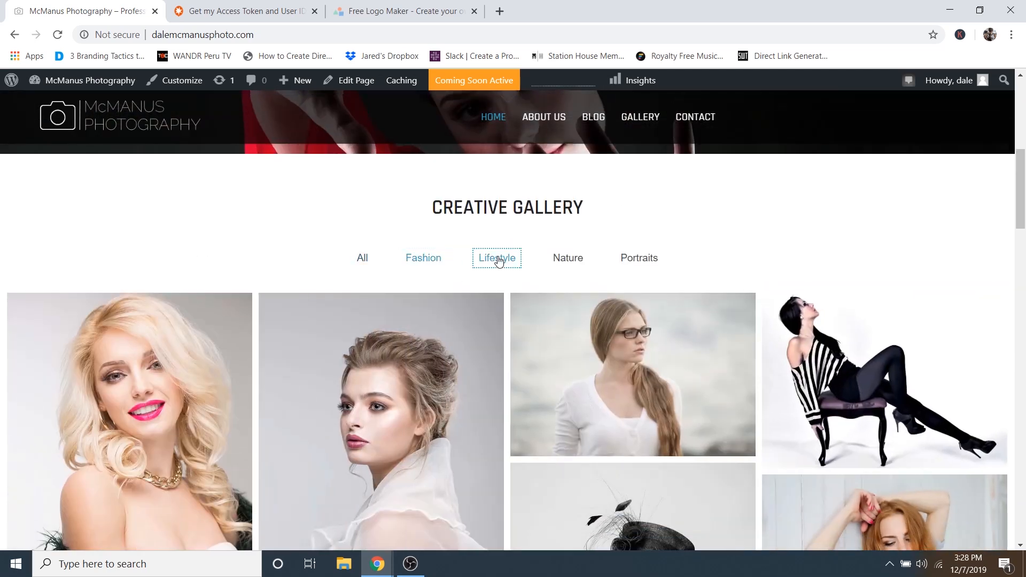
left_click(363, 261)
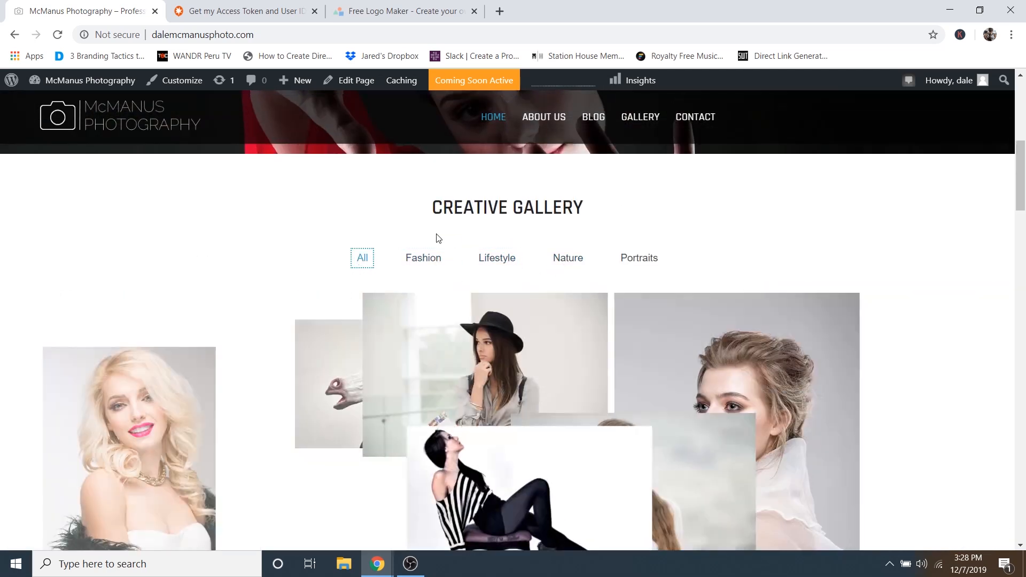
scroll(577, 310, "up", 3)
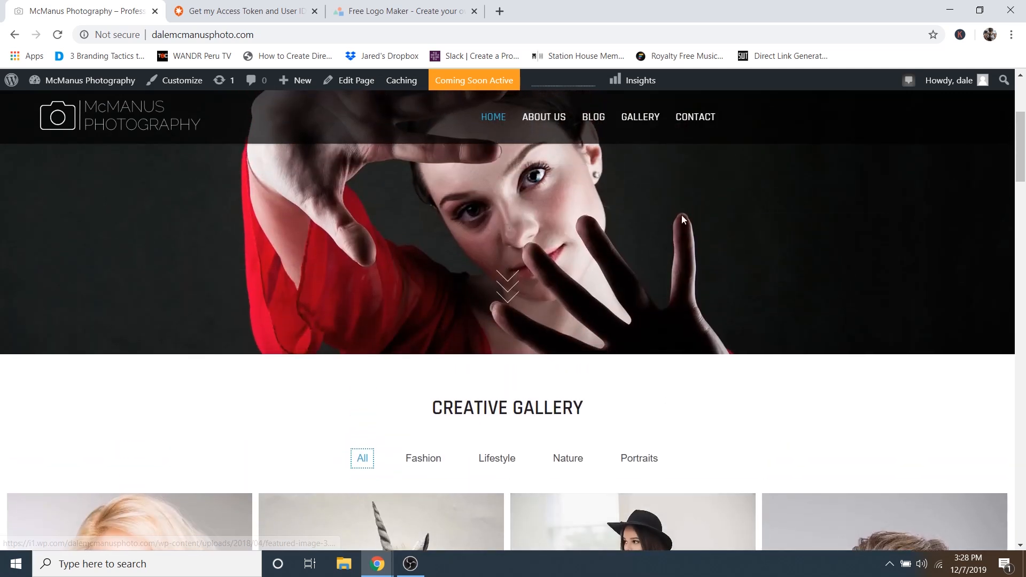
- Open the site's Gallery page and scroll through its photos
left_click(636, 123)
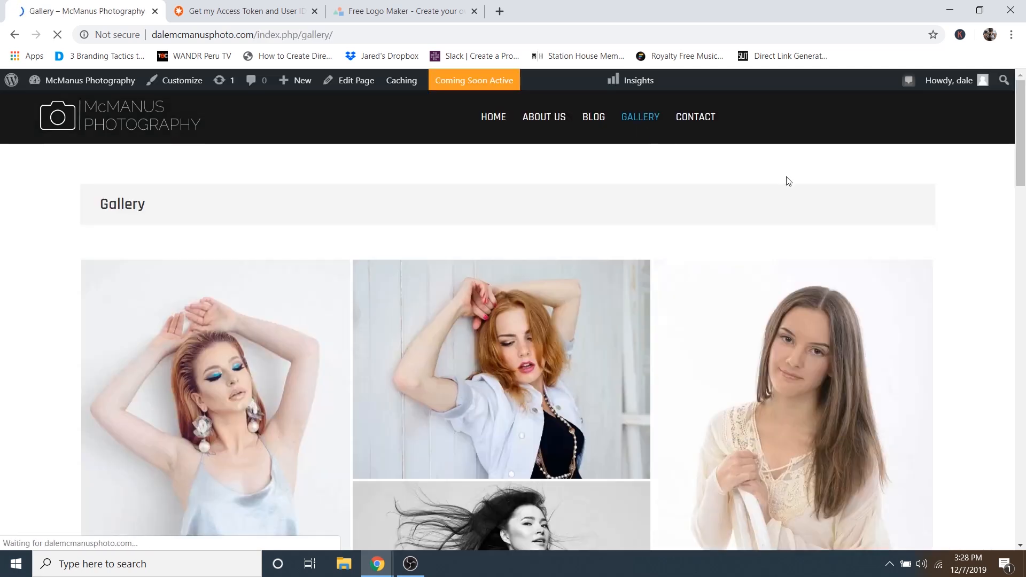
scroll(652, 264, "down", 6)
scroll(712, 257, "down", 15)
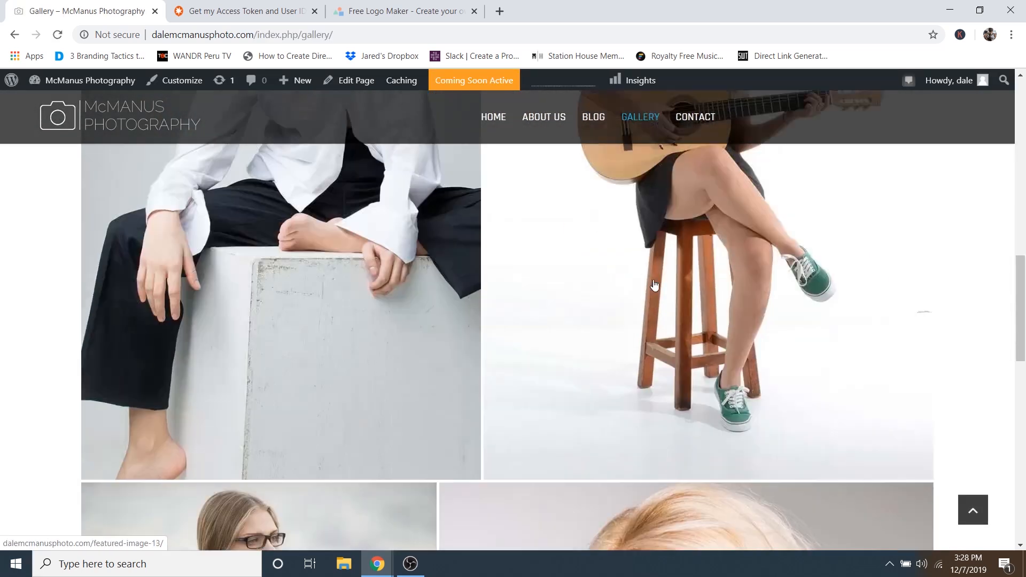
scroll(557, 268, "up", 8)
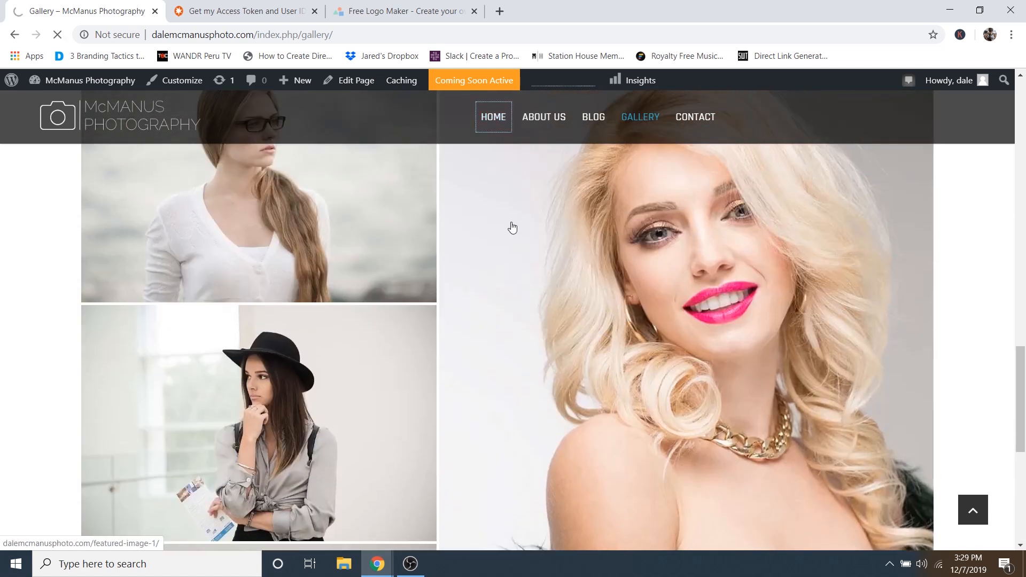
scroll(540, 252, "down", 9)
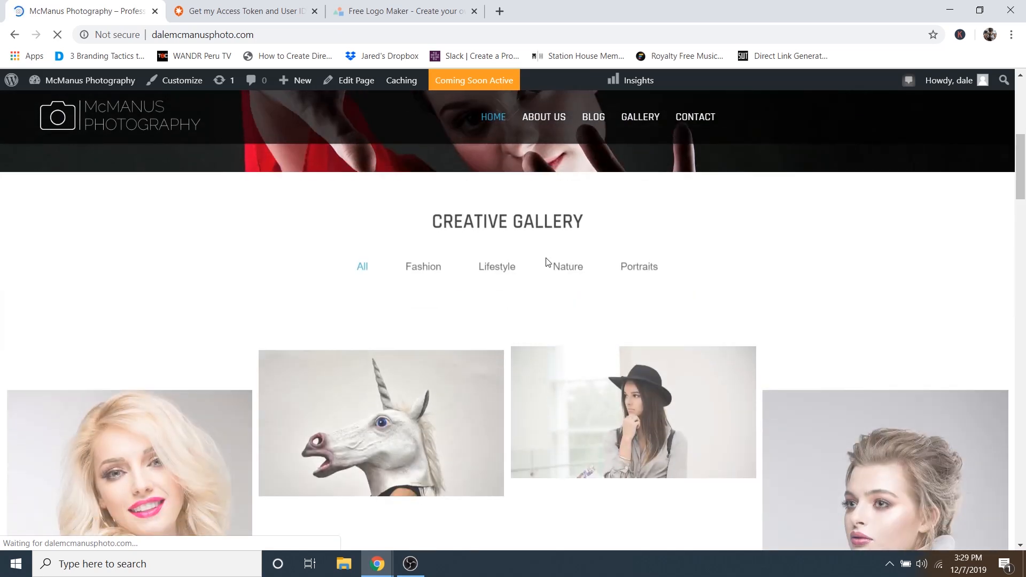
scroll(532, 286, "up", 4)
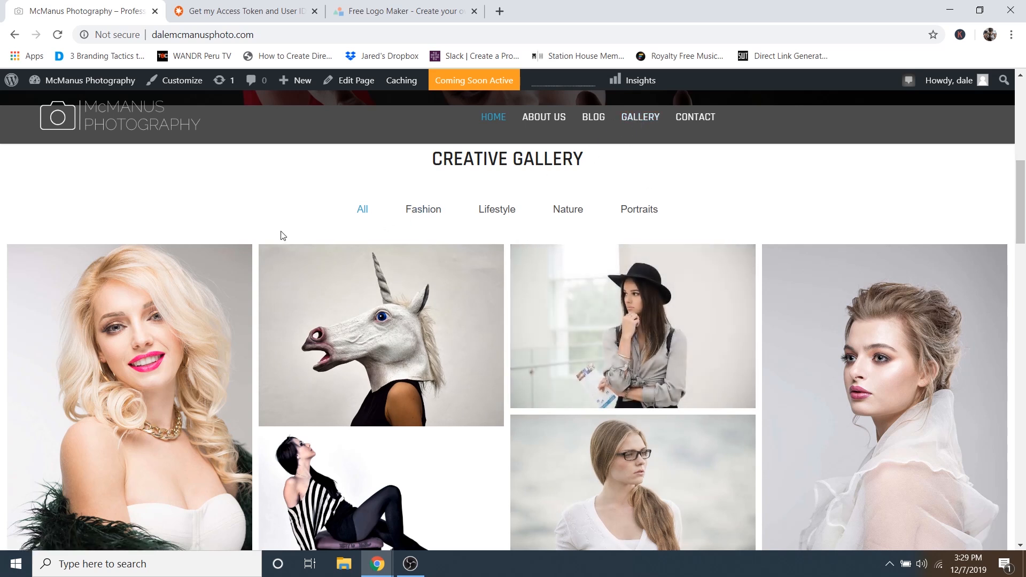
scroll(203, 223, "up", 3)
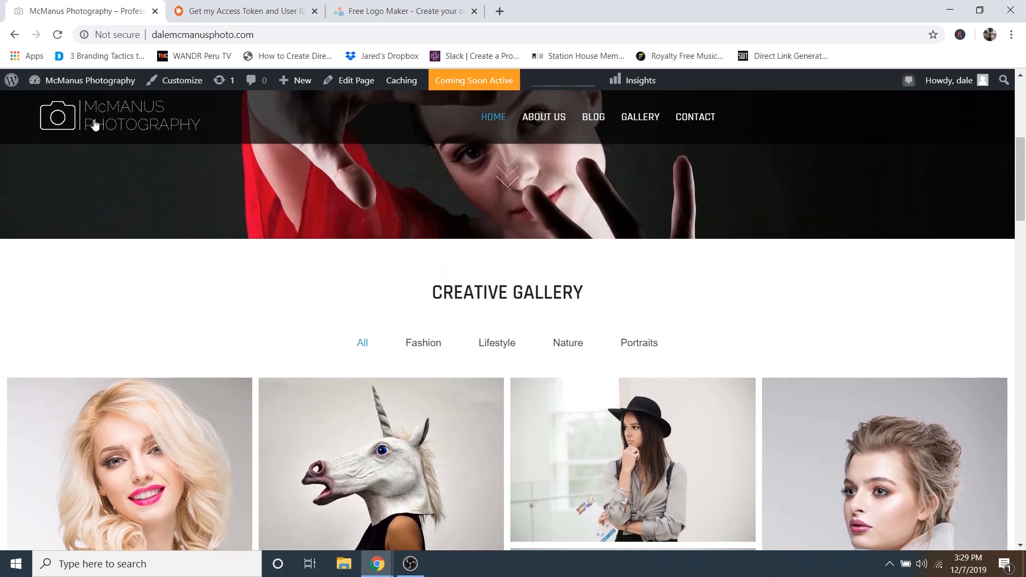
mouse_move(69, 86)
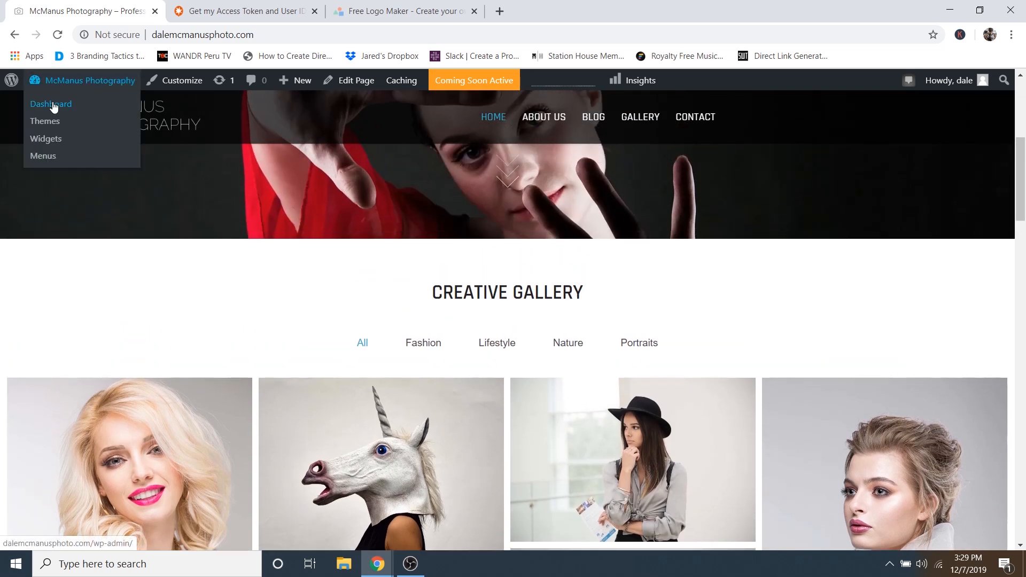
- Go to the admin dashboard and open the All Posts list
left_click(53, 106)
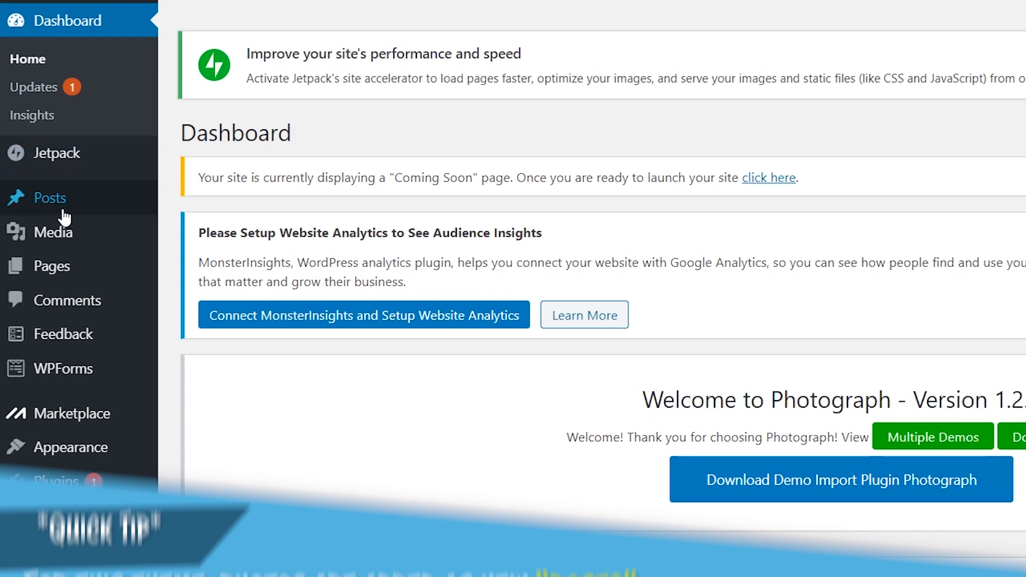
mouse_move(46, 231)
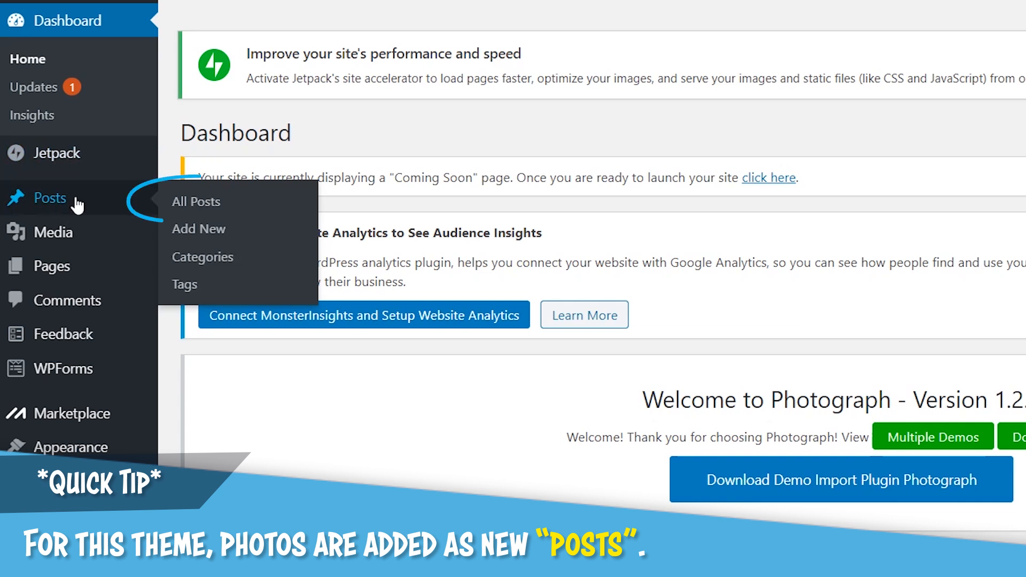
left_click(209, 206)
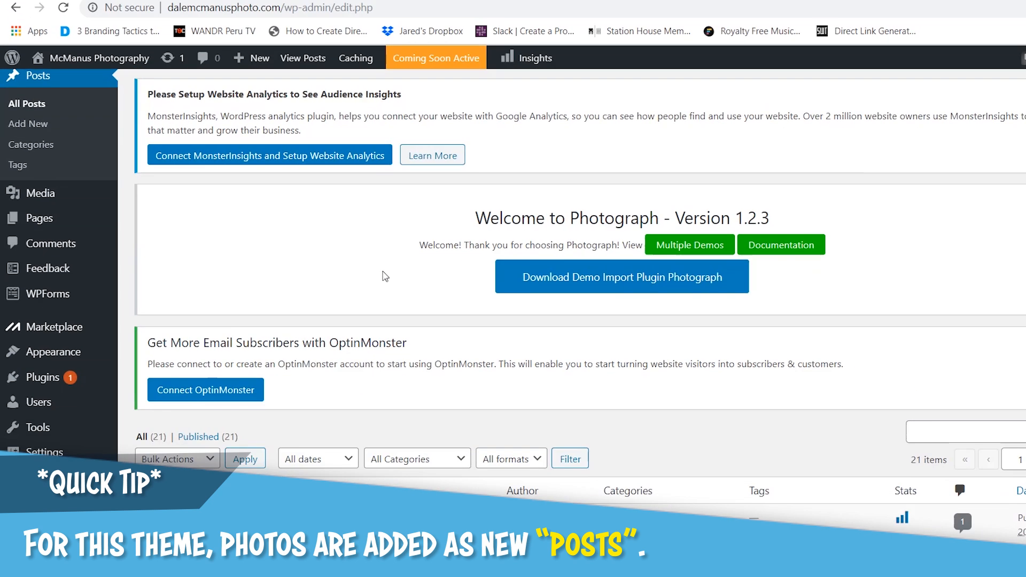
scroll(406, 268, "down", 4)
scroll(374, 272, "down", 5)
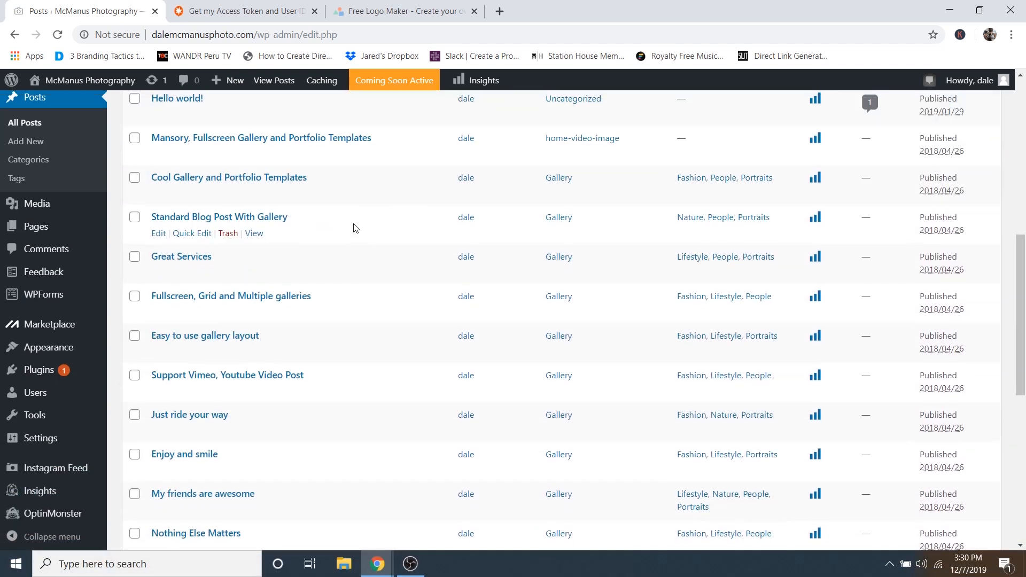
scroll(342, 225, "up", 3)
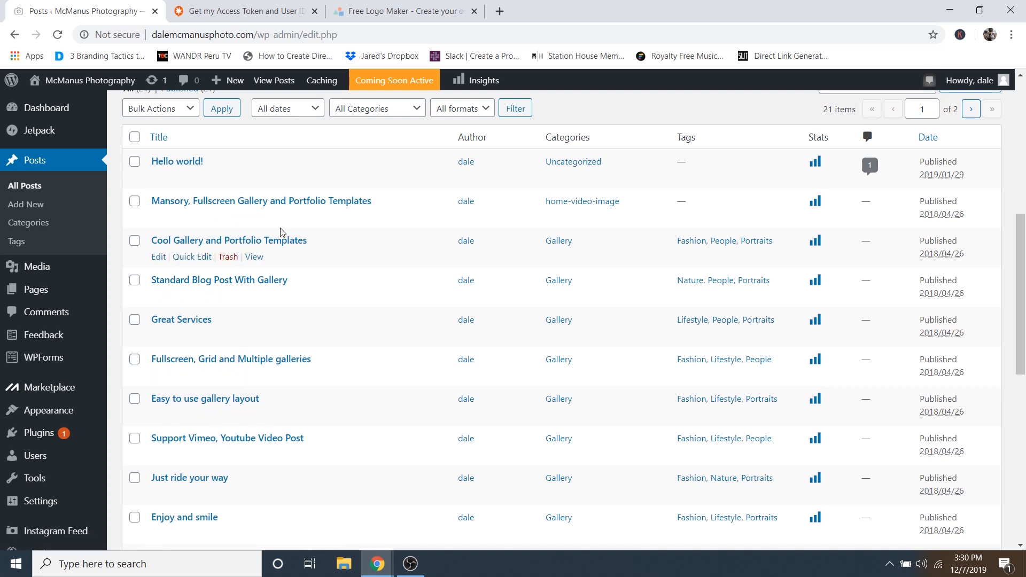
scroll(270, 252, "down", 1)
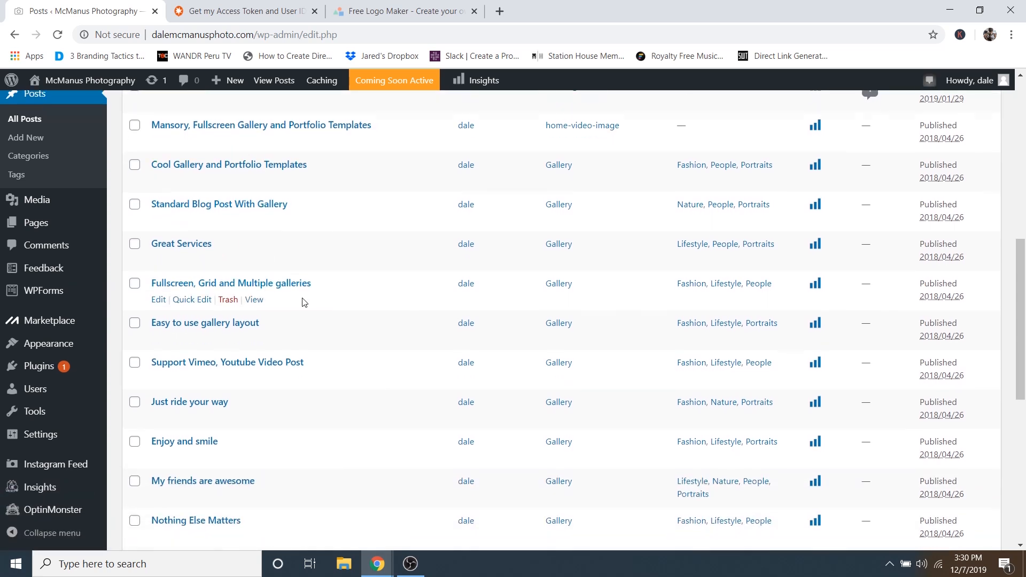
scroll(251, 276, "up", 1)
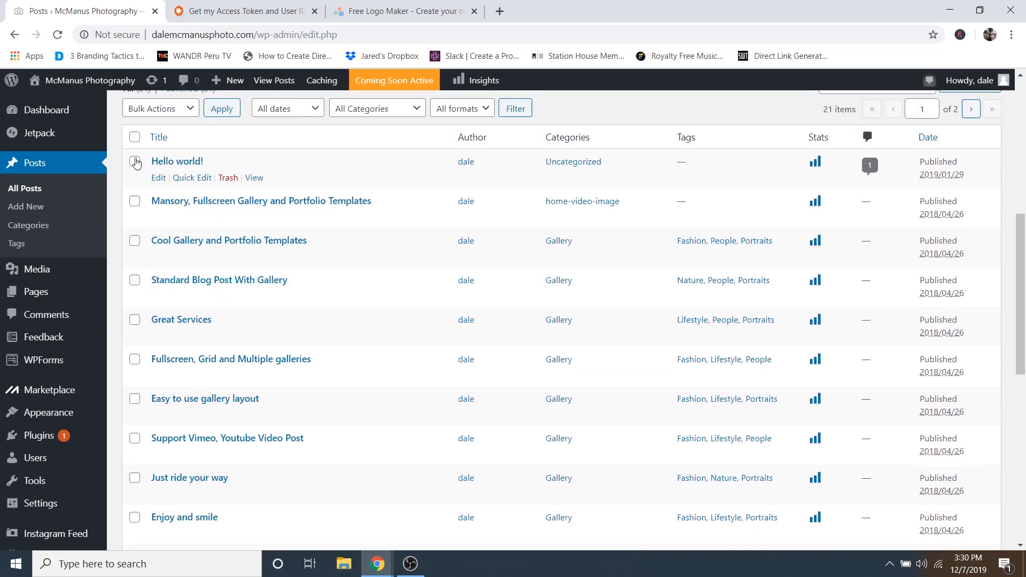
- Select all posts except Hello world! and bulk Move to Trash
left_click(135, 138)
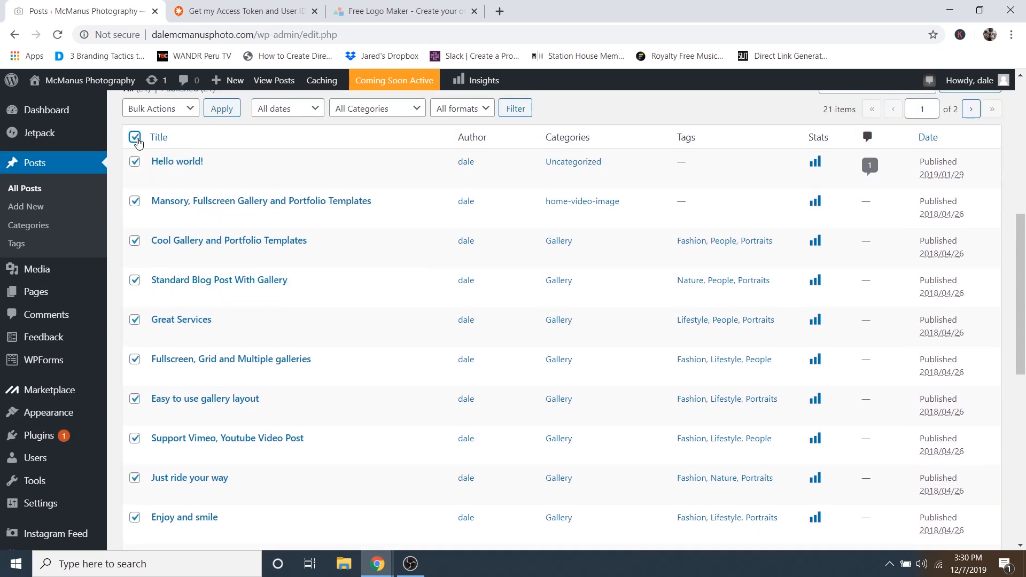
left_click(135, 161)
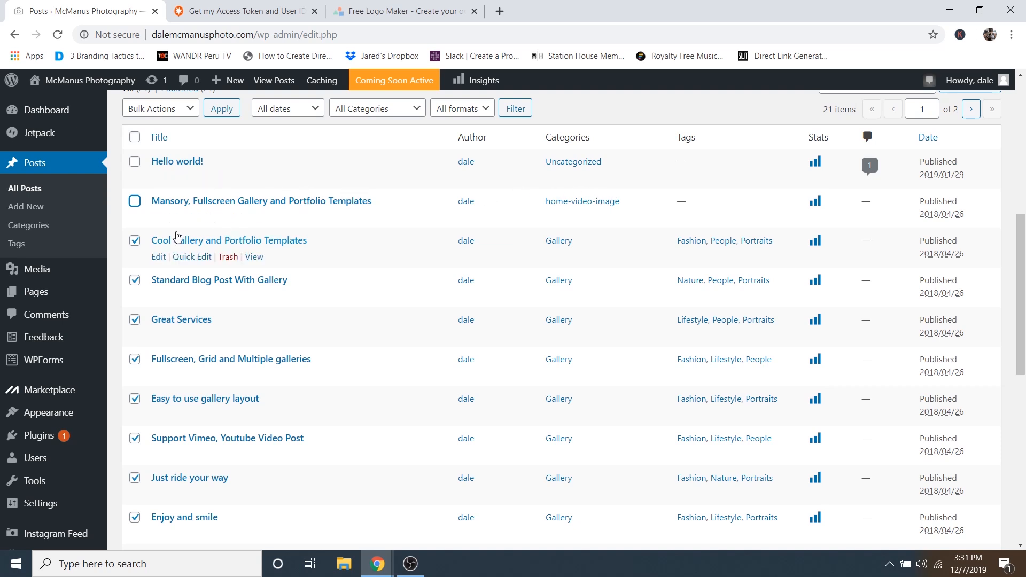
scroll(214, 181, "down", 2)
scroll(261, 227, "down", 8)
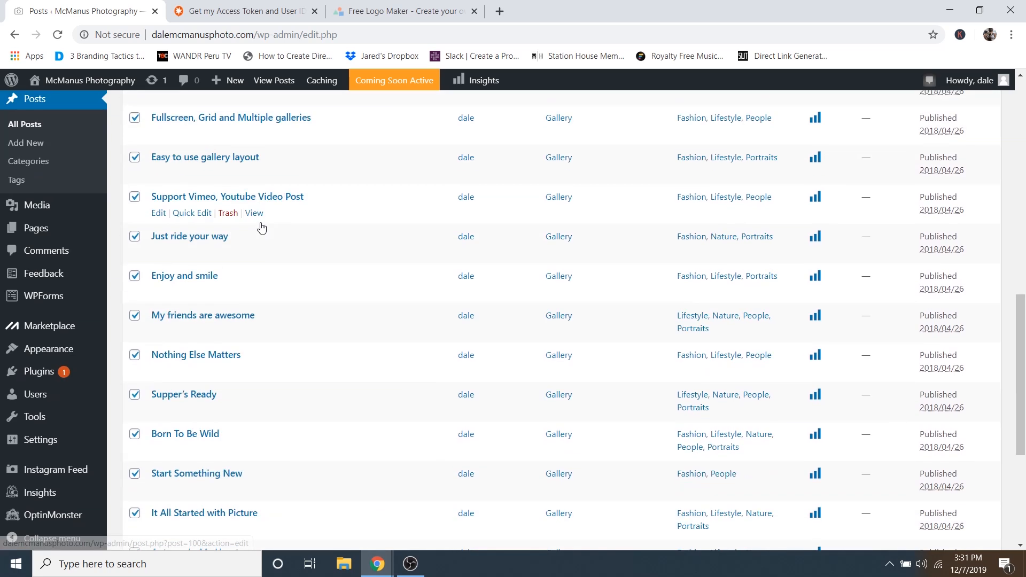
scroll(347, 331, "up", 10)
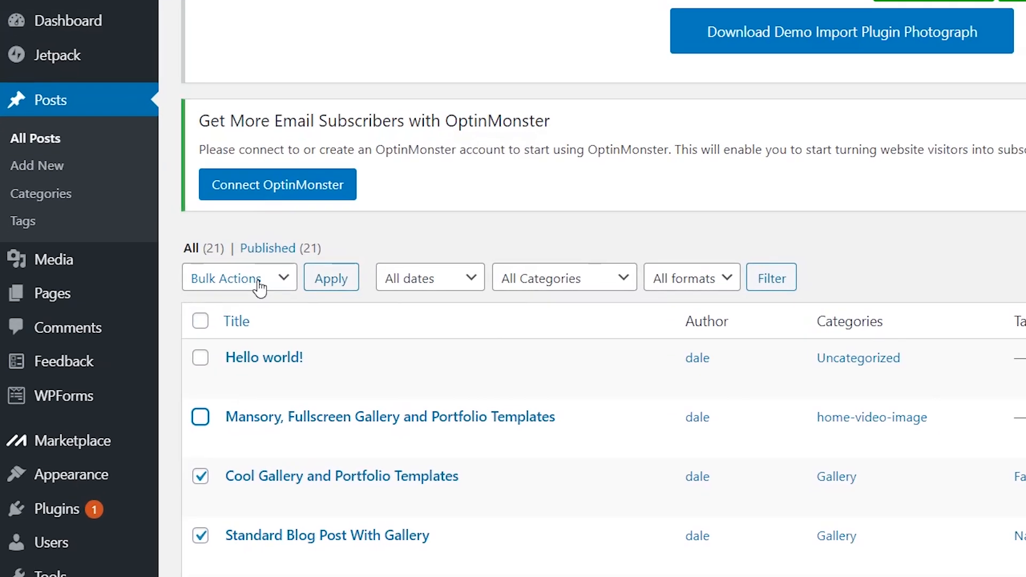
left_click(178, 282)
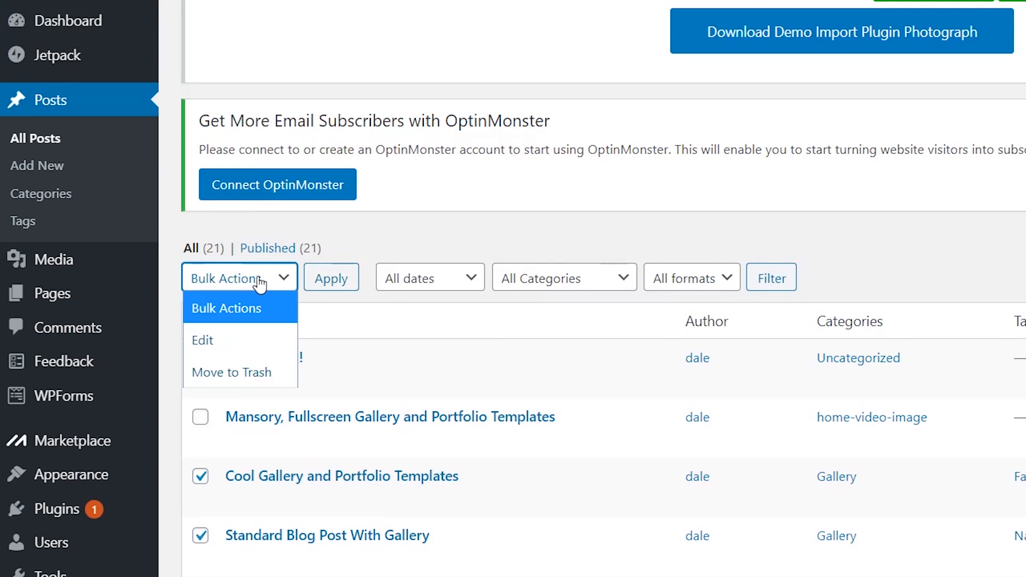
left_click(243, 371)
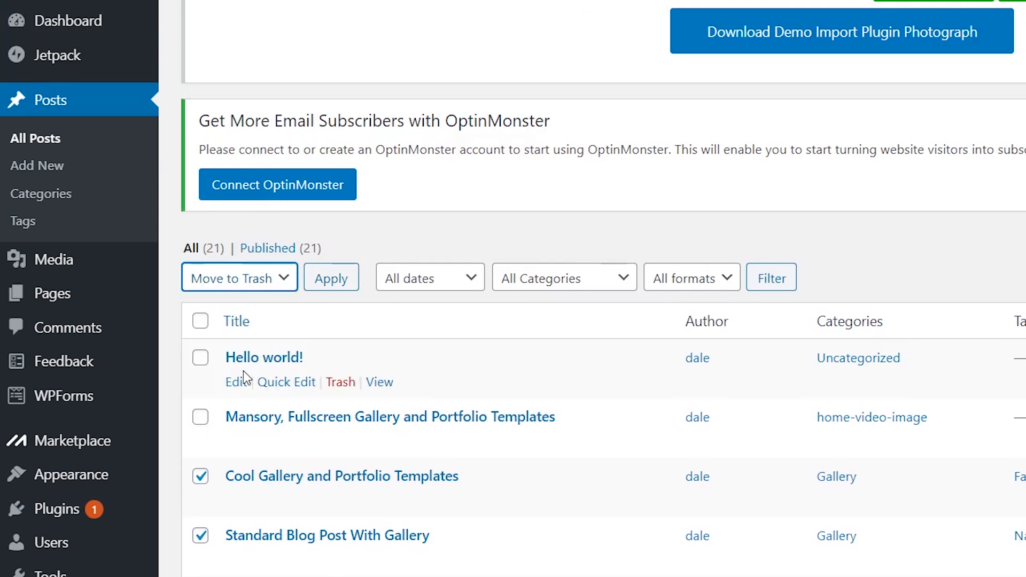
left_click(332, 284)
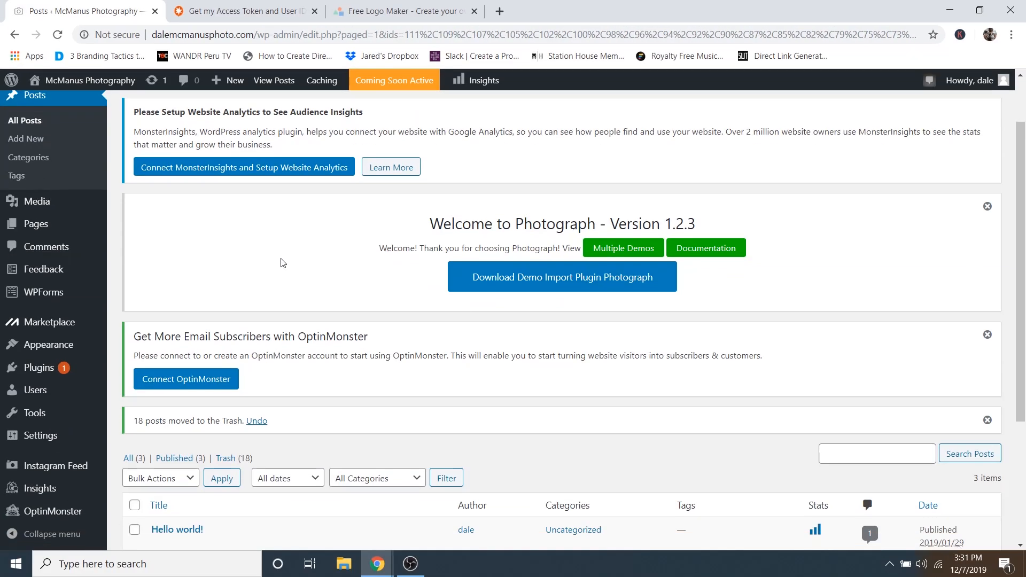
- Trash the remaining WELCOM TO PHOTOGRAPH post
scroll(368, 266, "down", 3)
scroll(369, 266, "down", 1)
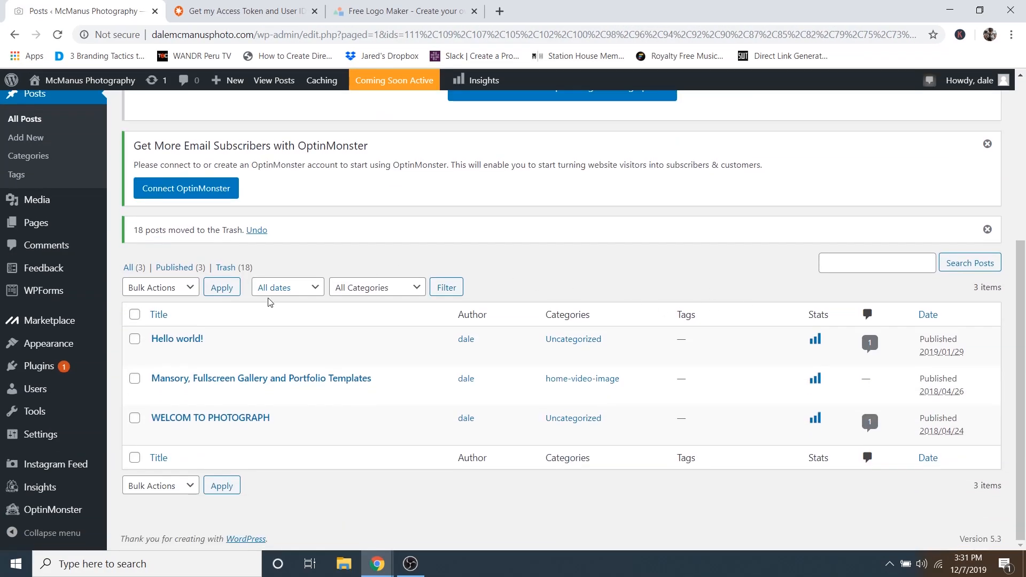
left_click(135, 421)
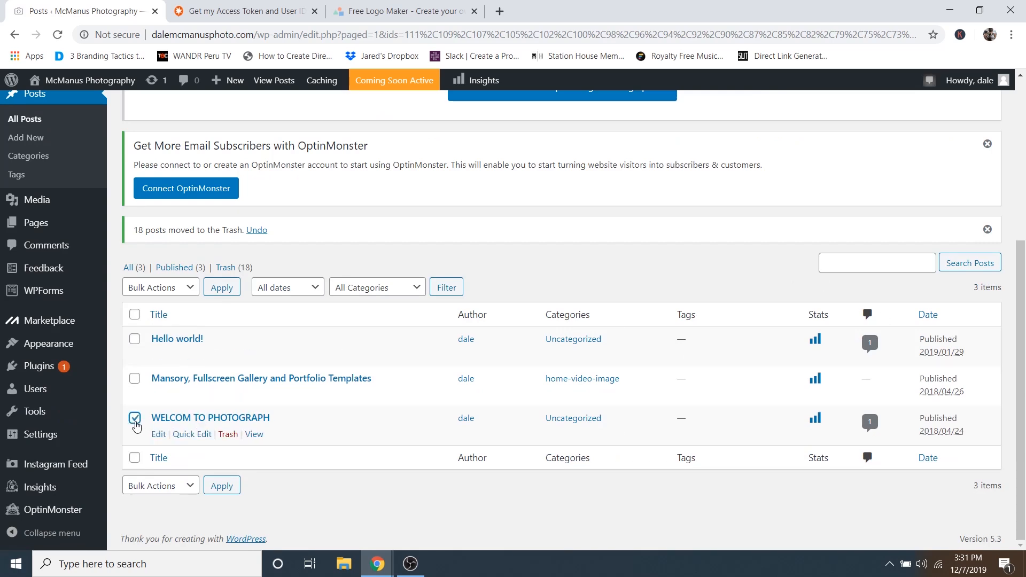
left_click(228, 435)
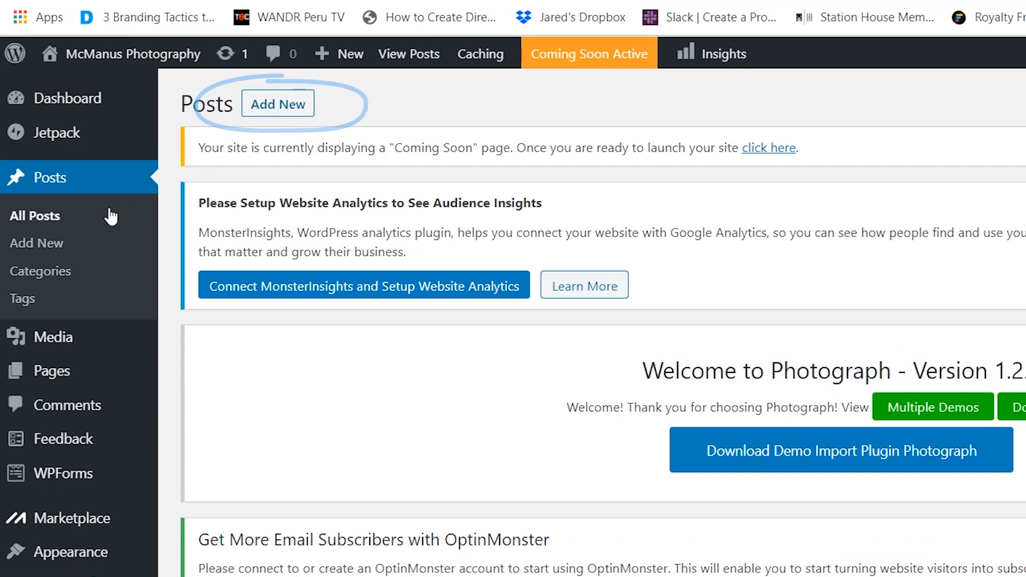
- Start a new post and upload images 1 through Gallery Extra 2 via the featured image picker
left_click(44, 249)
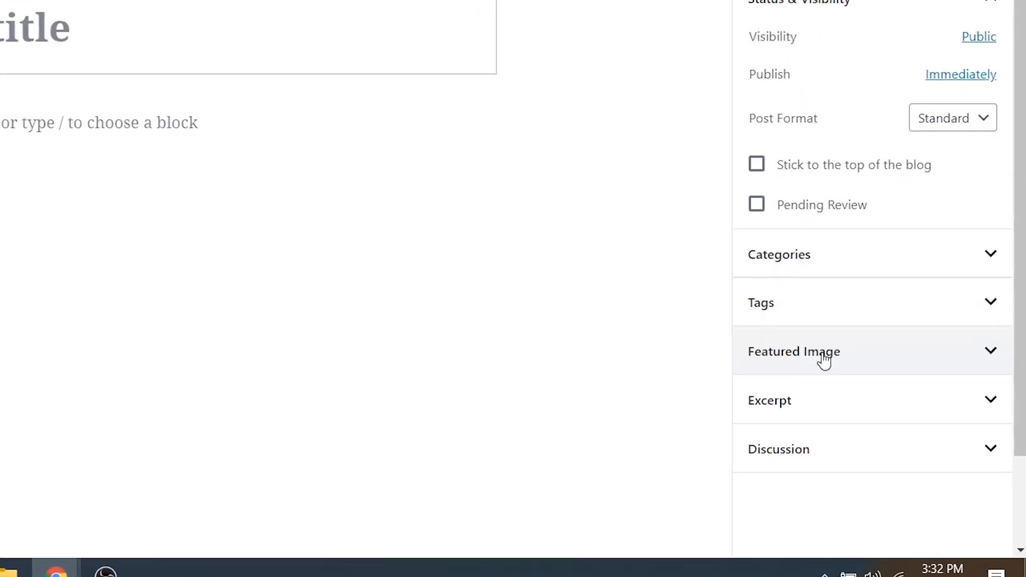
left_click(824, 360)
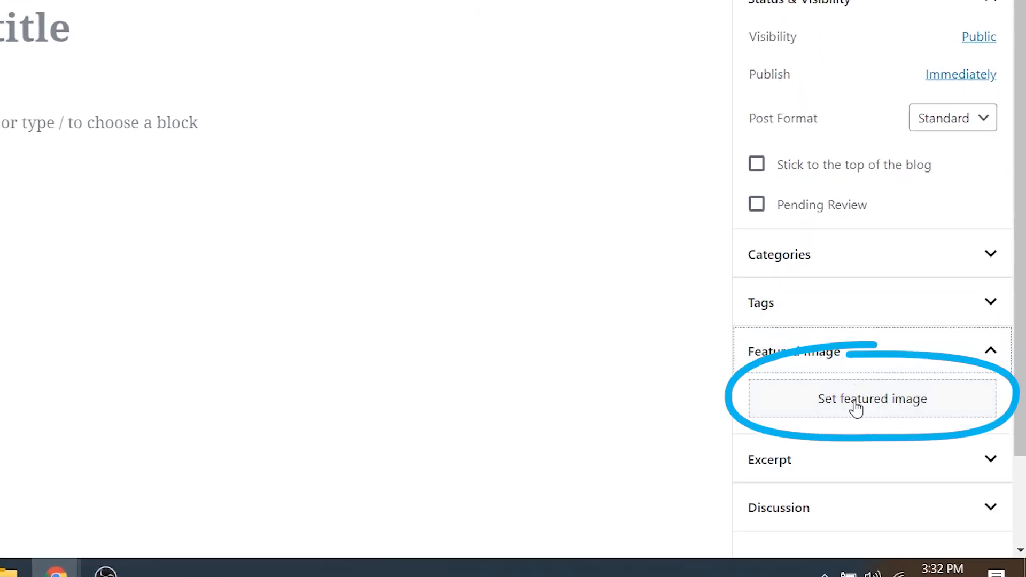
left_click(855, 407)
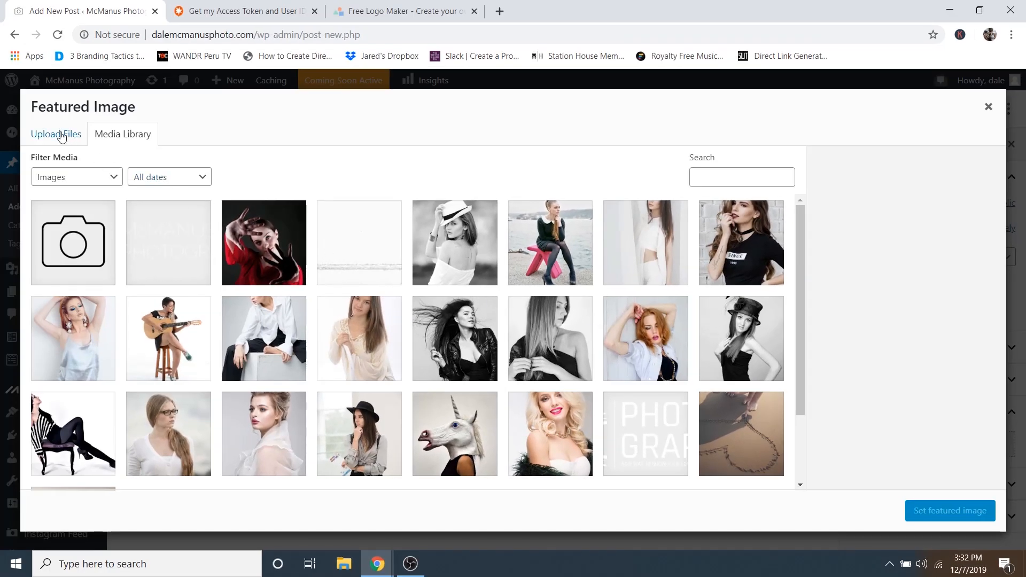
left_click(62, 137)
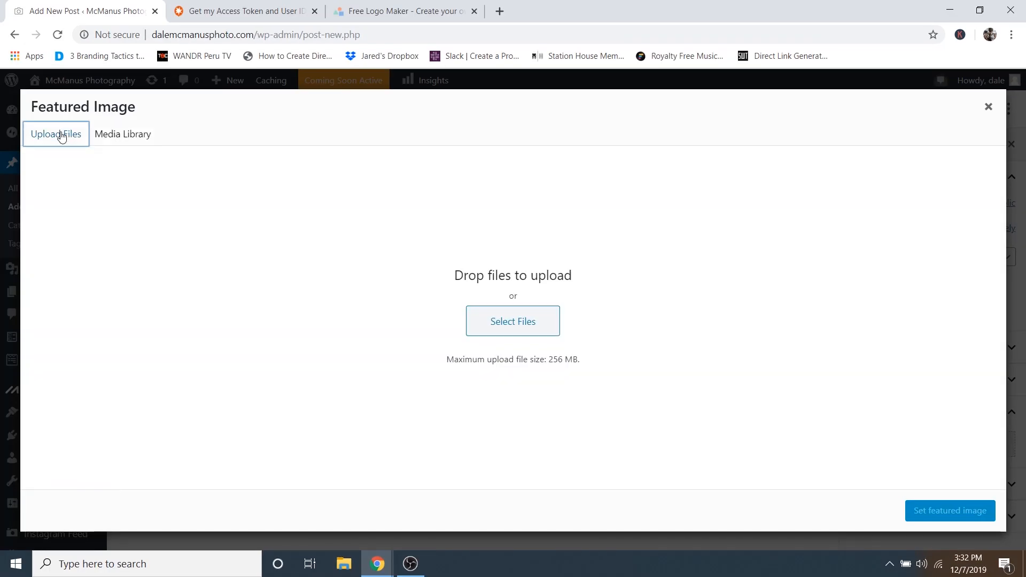
left_click(500, 321)
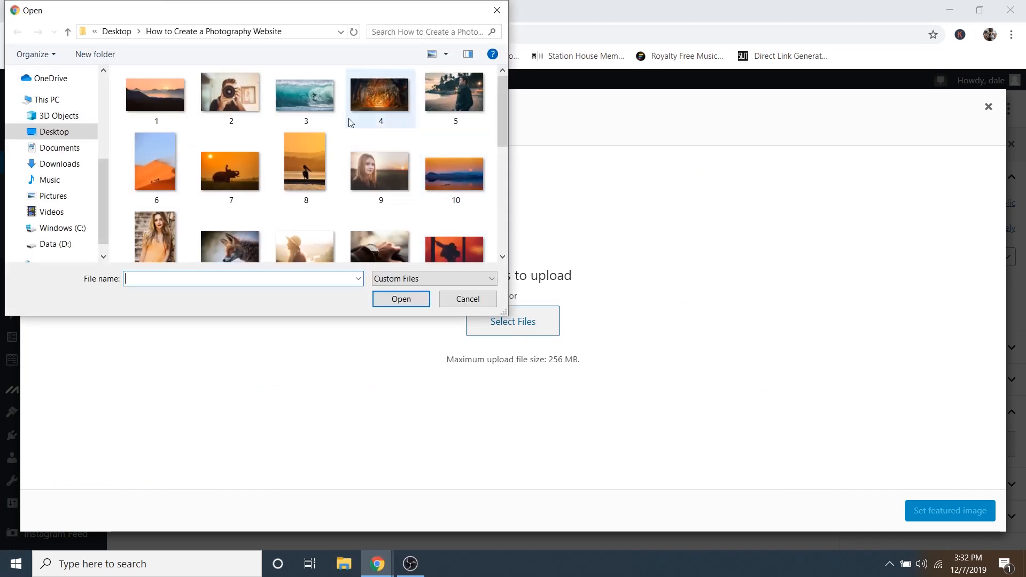
left_click(170, 96)
scroll(354, 131, "down", 3)
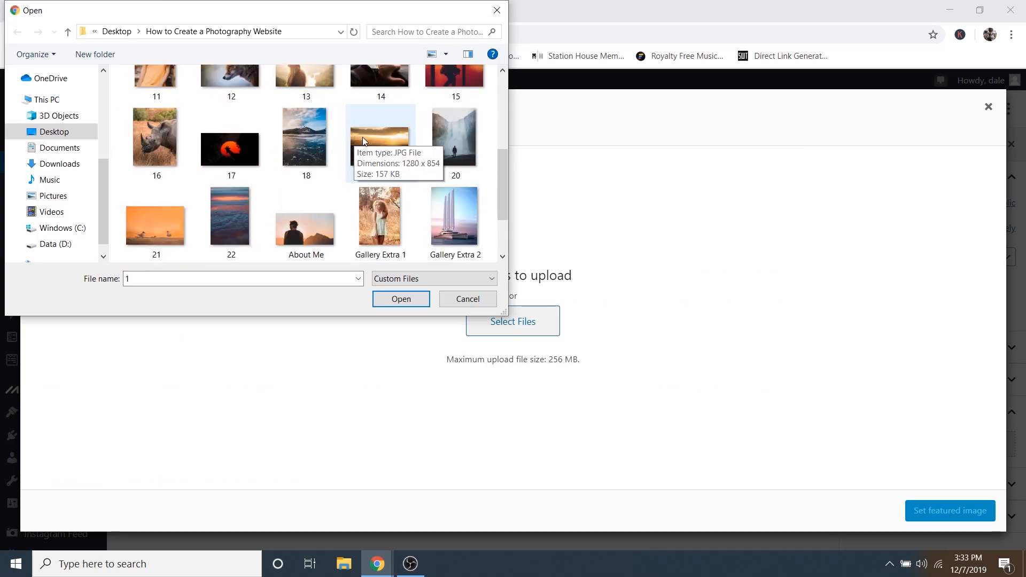
scroll(294, 136, "up", 3)
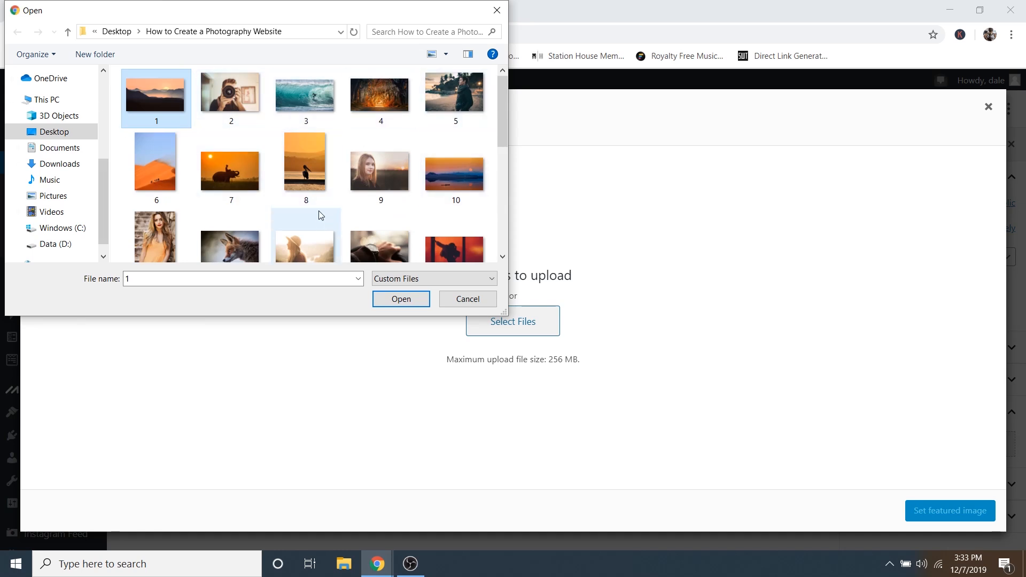
scroll(303, 139, "down", 2)
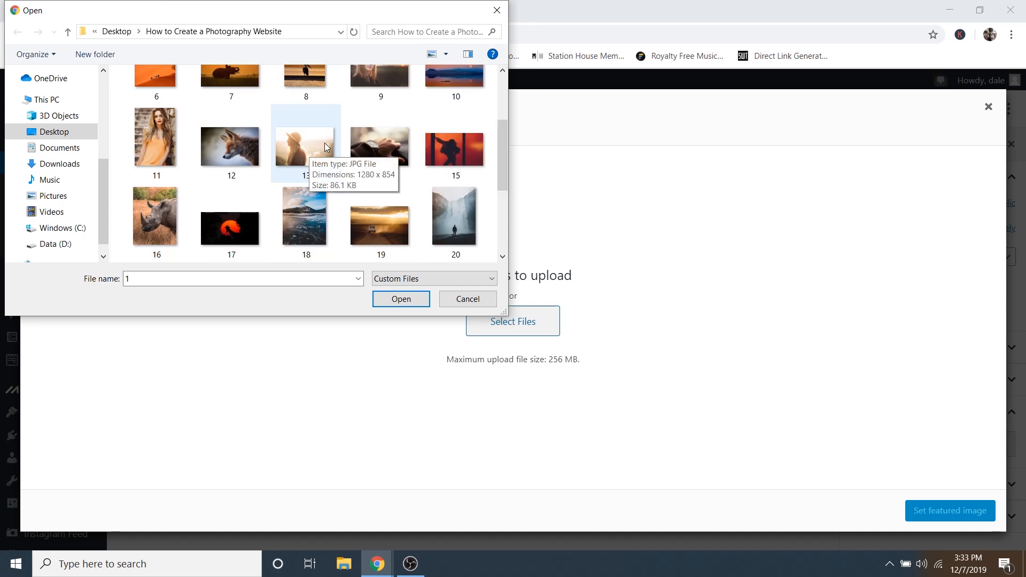
scroll(326, 145, "up", 2)
scroll(331, 152, "down", 4)
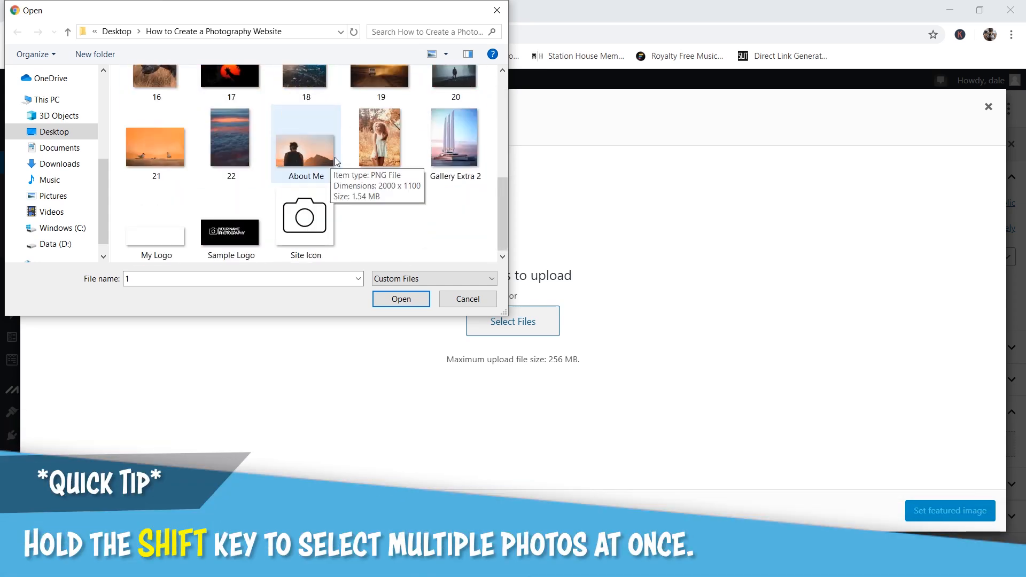
left_click(451, 158, "shift")
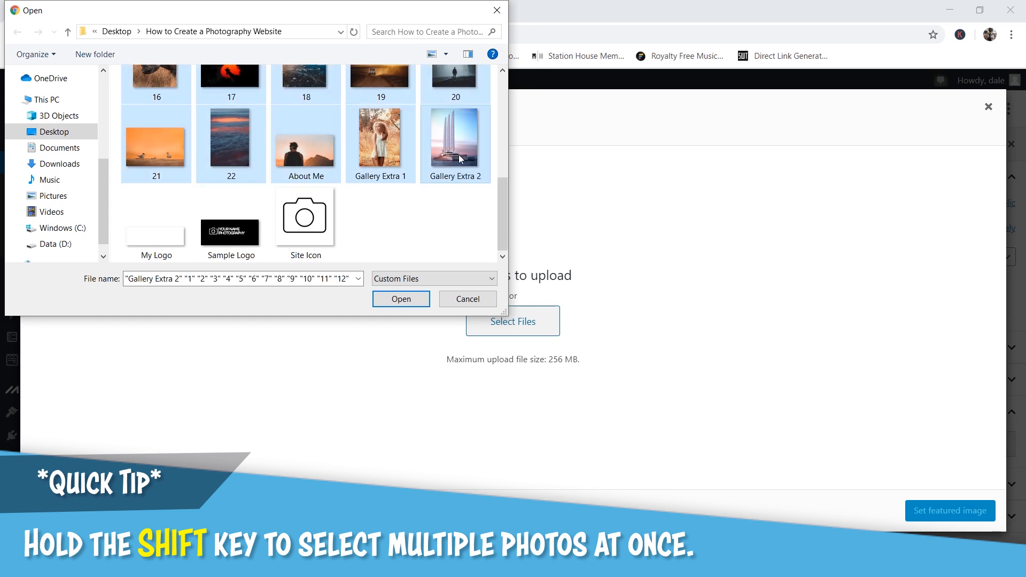
left_click(401, 298)
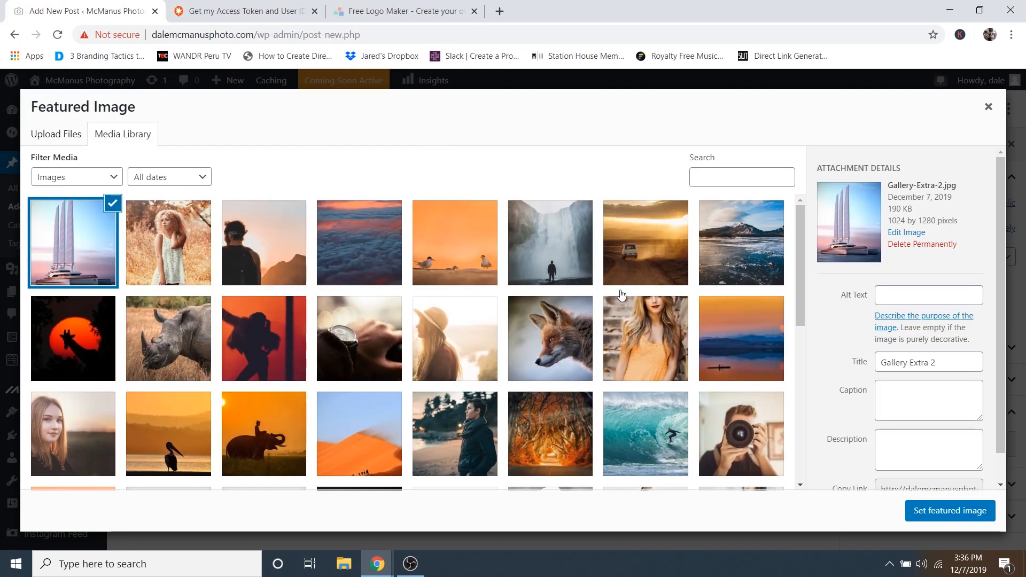
- Set the sunset mountain photo 1.png as the post's featured image
scroll(447, 340, "down", 3)
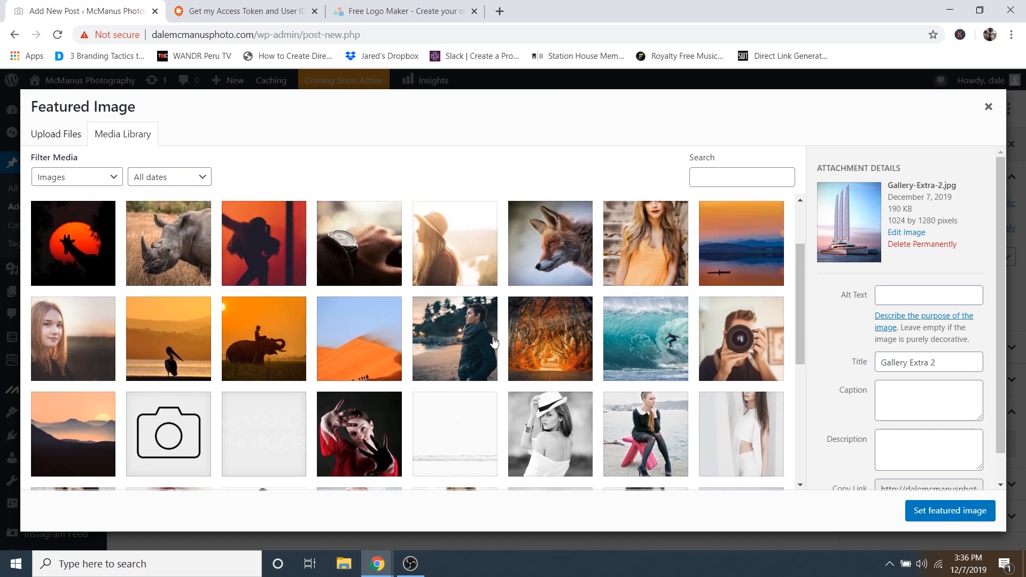
scroll(268, 261, "up", 2)
scroll(339, 271, "down", 2)
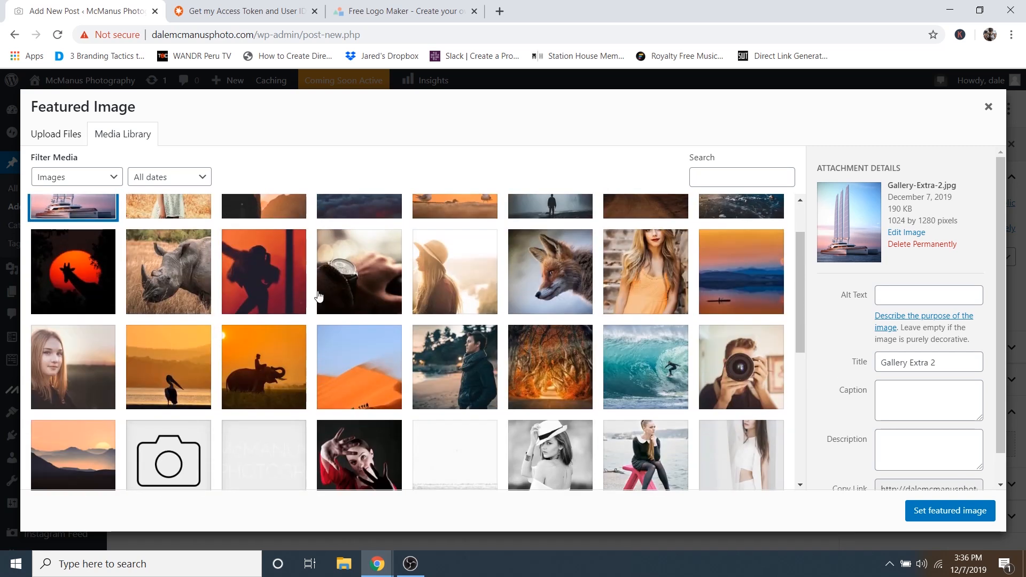
left_click(89, 388)
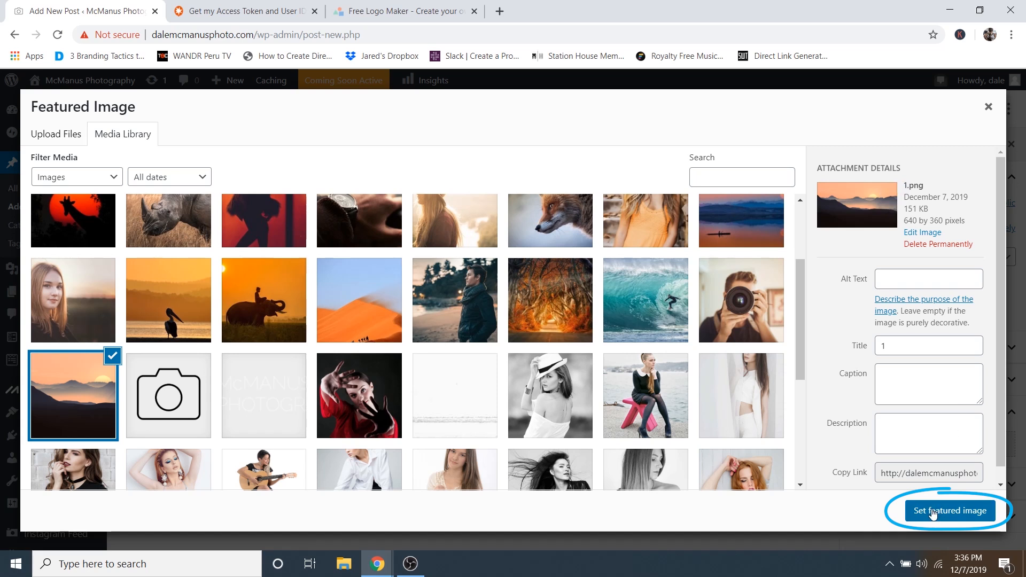
left_click(933, 512)
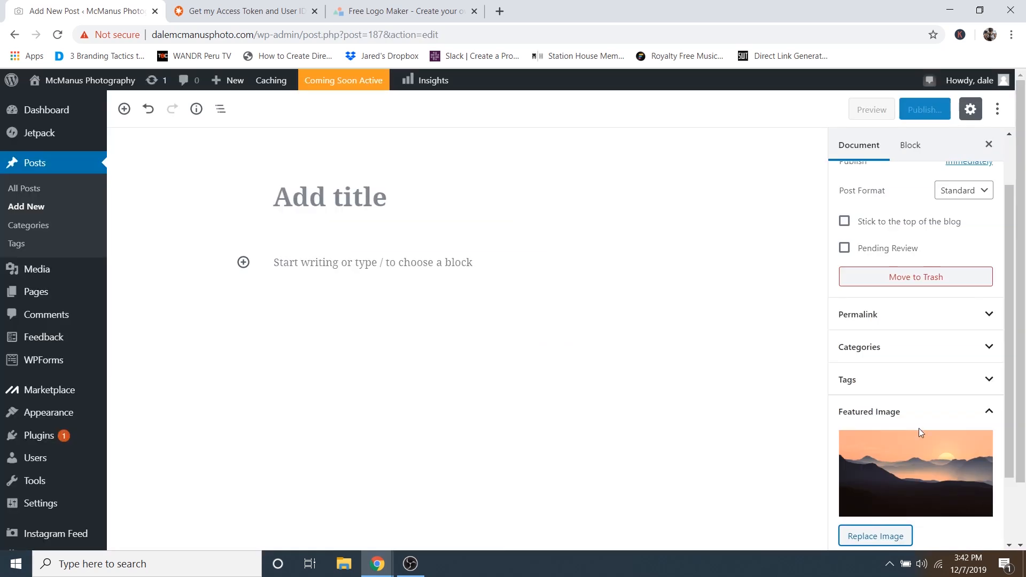
- Title the post 'Sunset Landscape'
left_click(328, 197)
left_click(328, 197)
type("Sunset L")
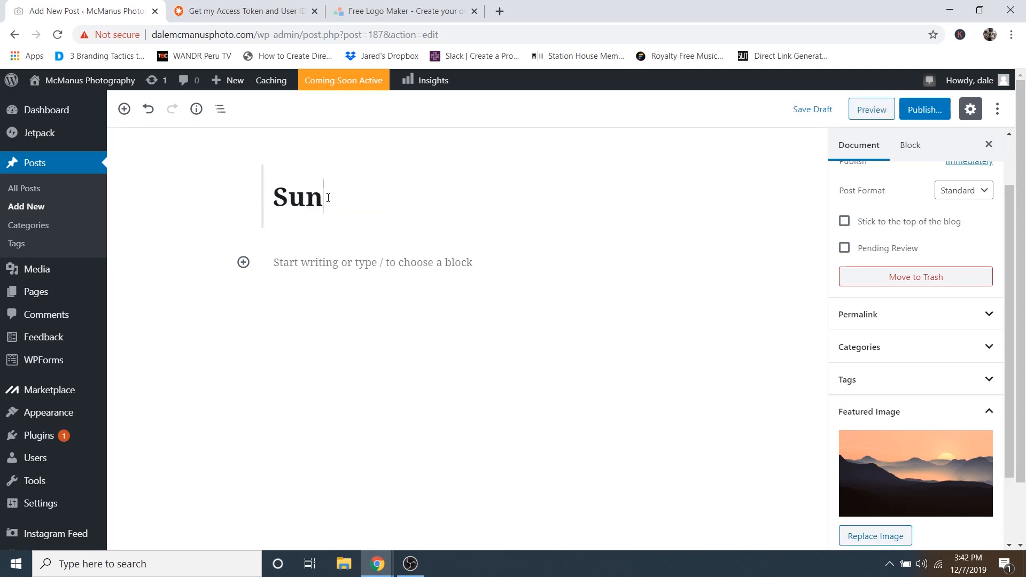
type("andscape")
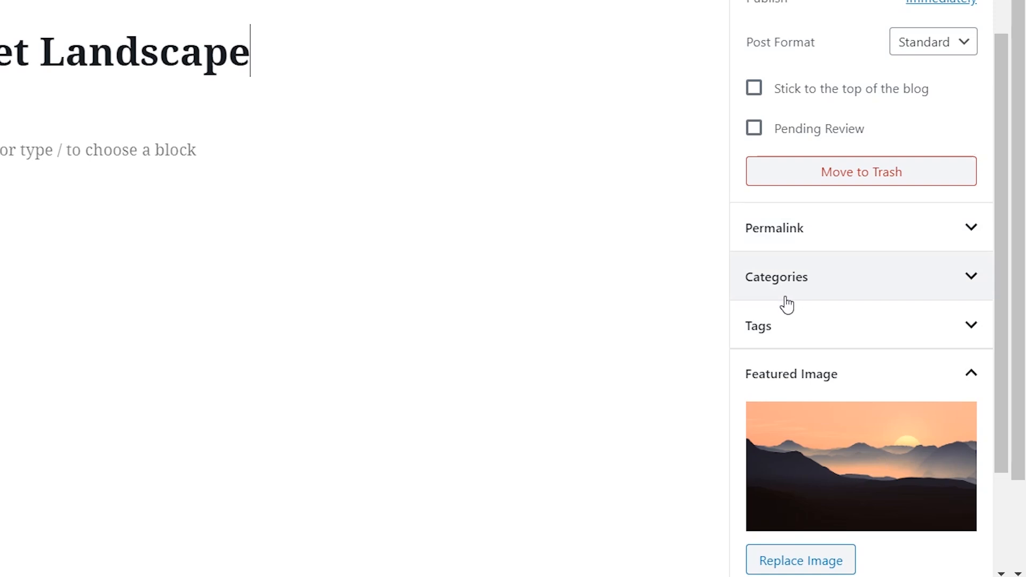
- Assign the post to the Gallery category and expand the Tags panel
left_click(829, 279)
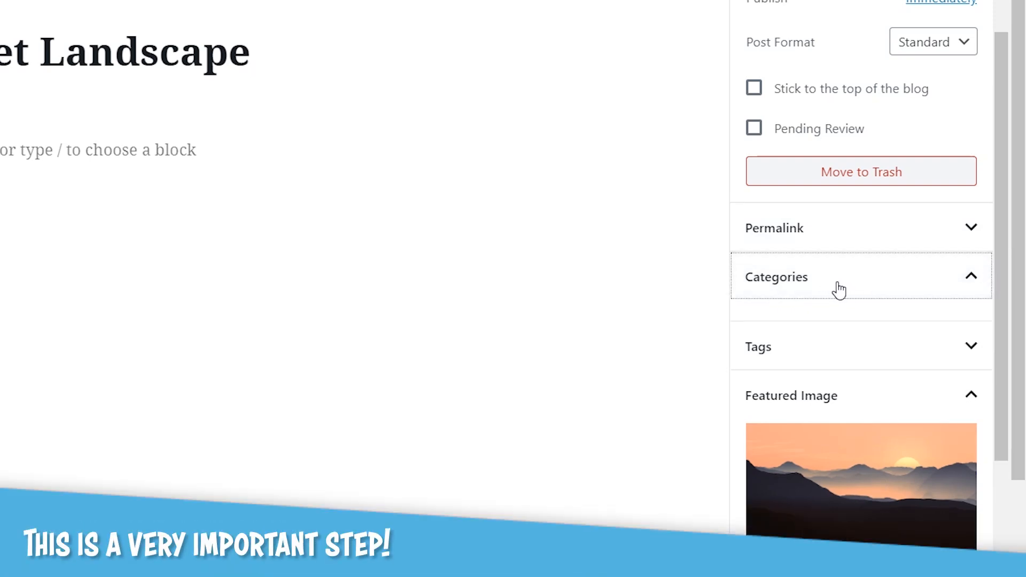
left_click(780, 321)
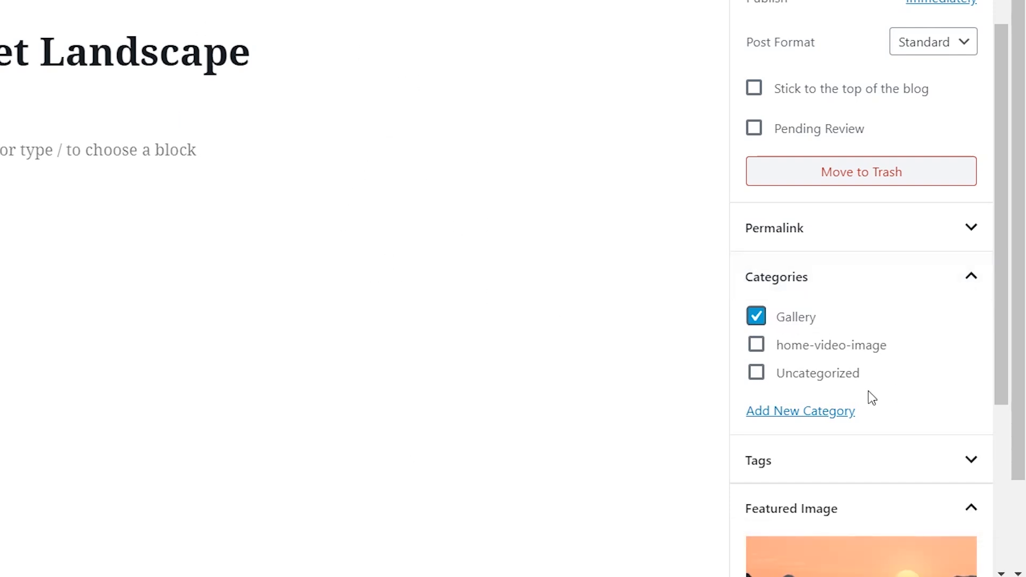
scroll(901, 346, "down", 4)
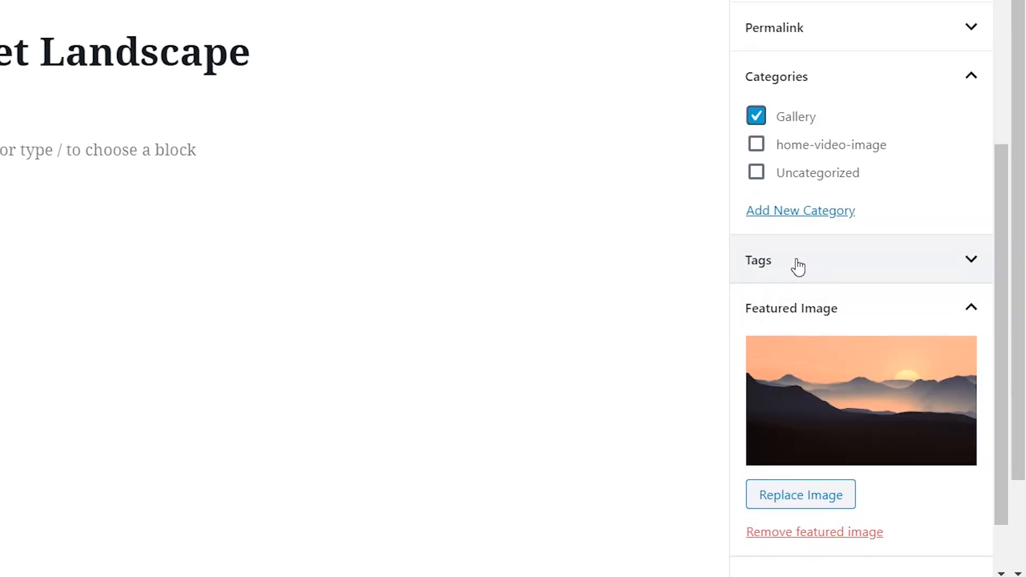
left_click(787, 265)
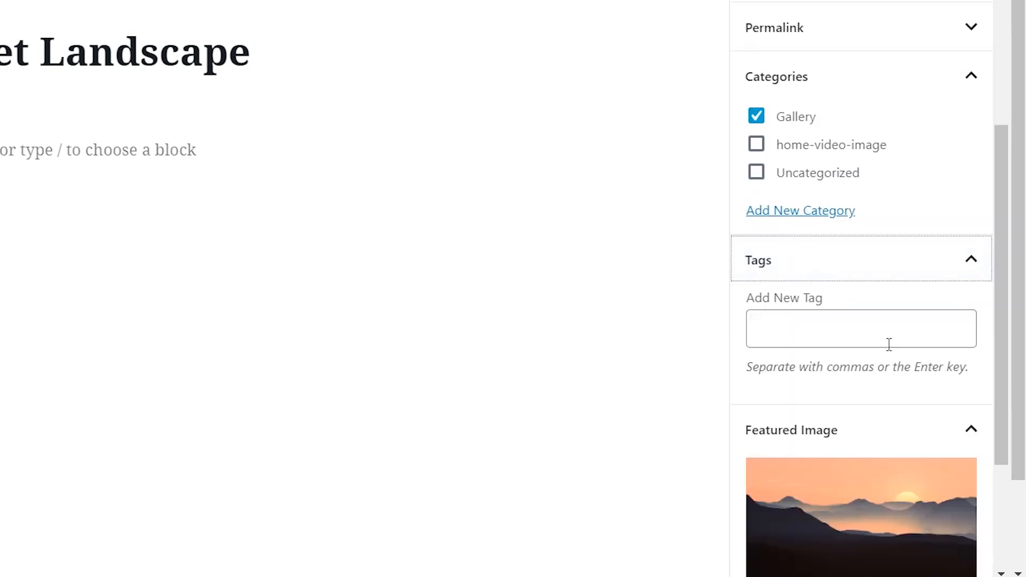
scroll(889, 344, "down", 2)
left_click(809, 234)
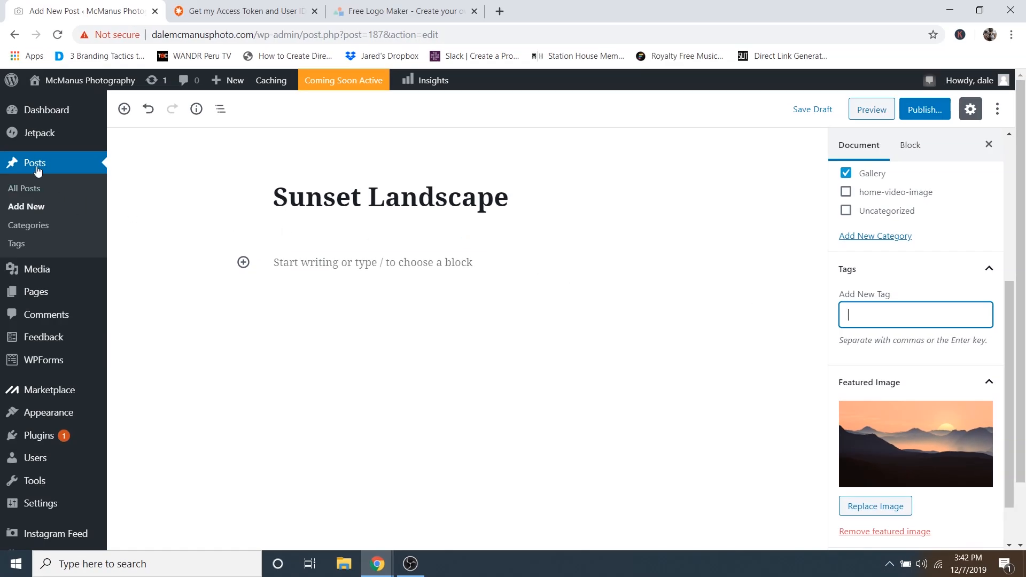
- Open the Posts > Tags admin page in a new browser tab
right_click(18, 246)
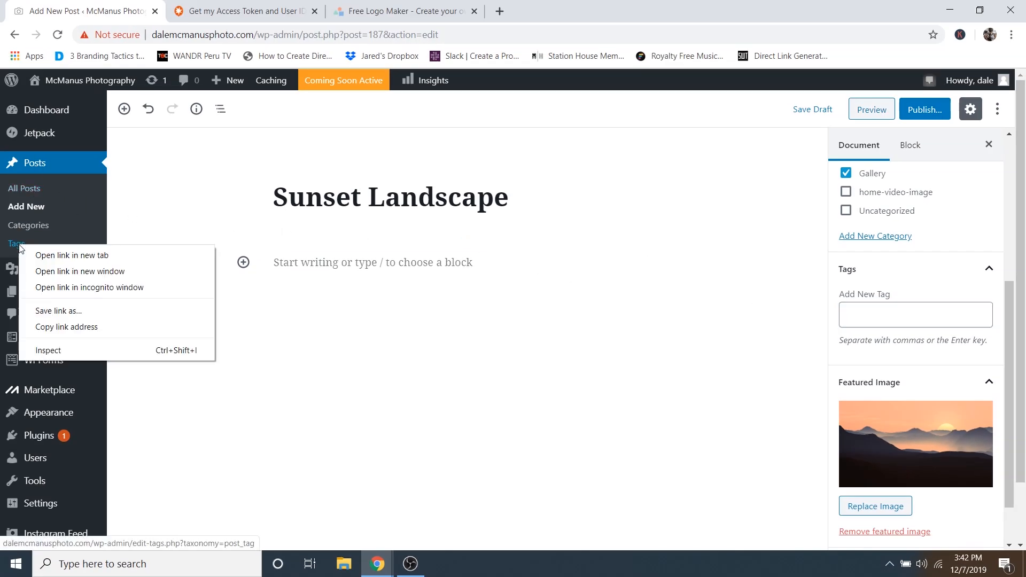
left_click(69, 255)
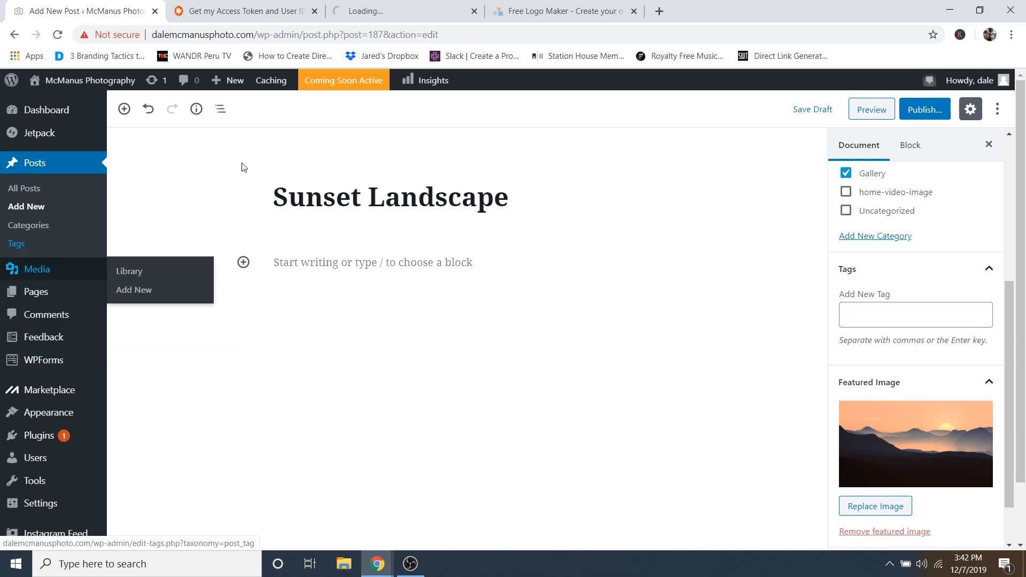
left_click(374, 11)
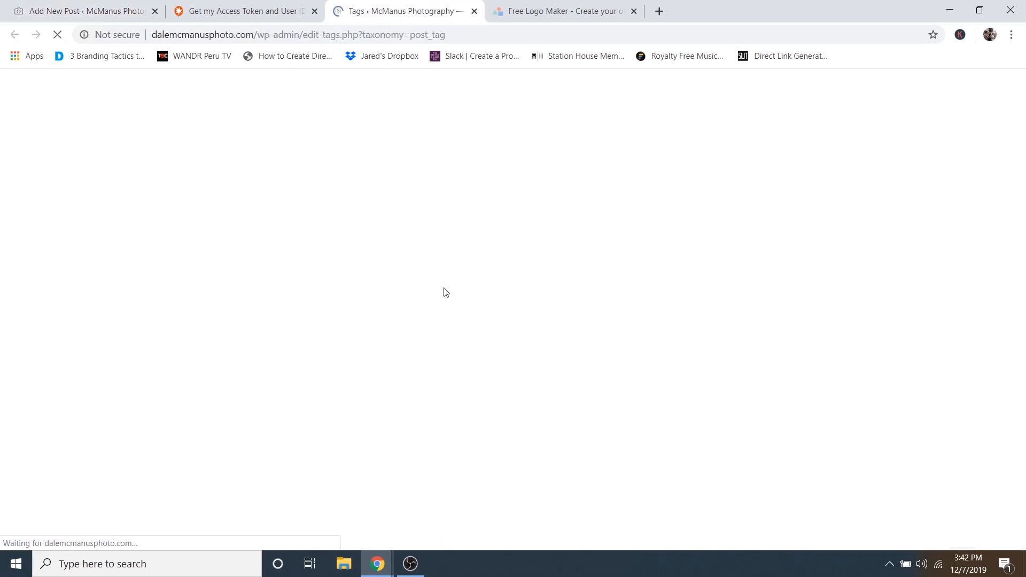
scroll(410, 286, "down", 2)
scroll(411, 284, "down", 3)
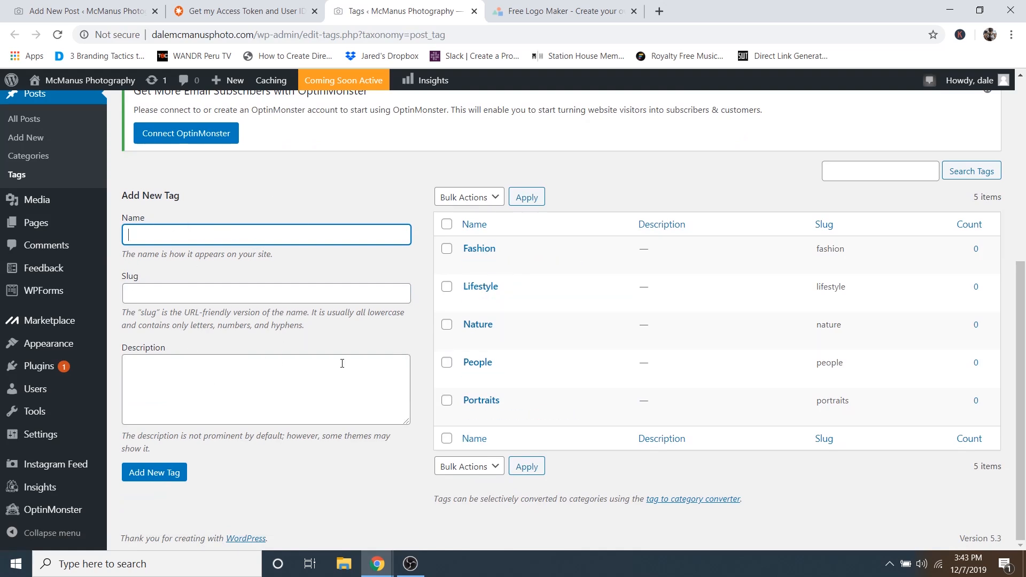
left_click(88, 6)
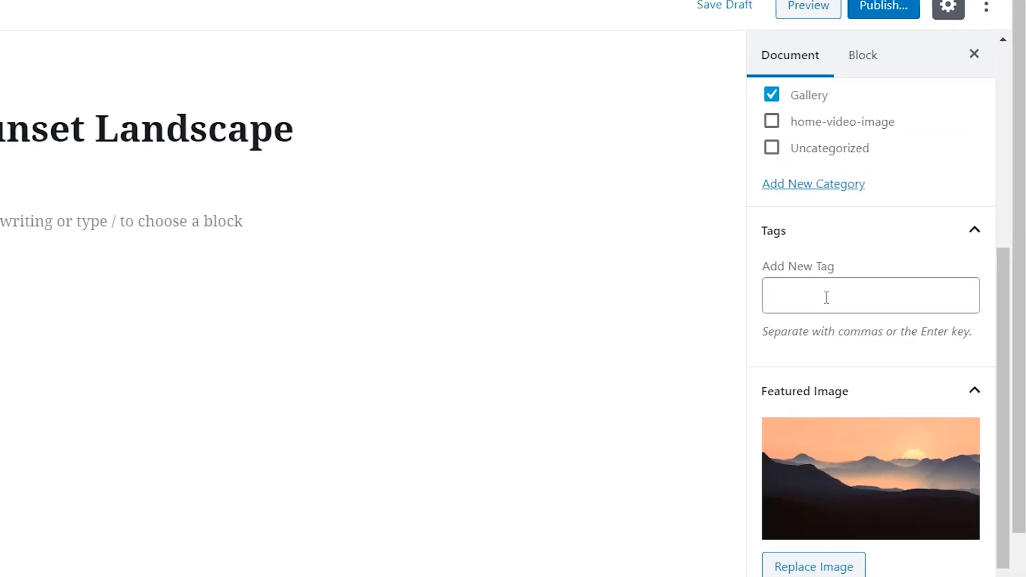
- Add the tag Landscape to the post and reload the Tags page to confirm it
left_click(878, 314)
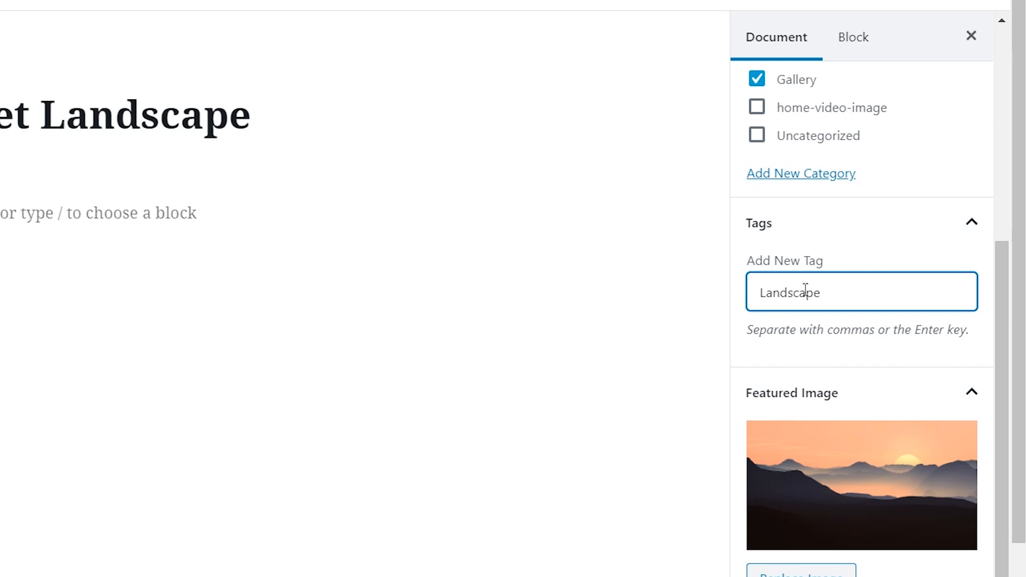
key("Return")
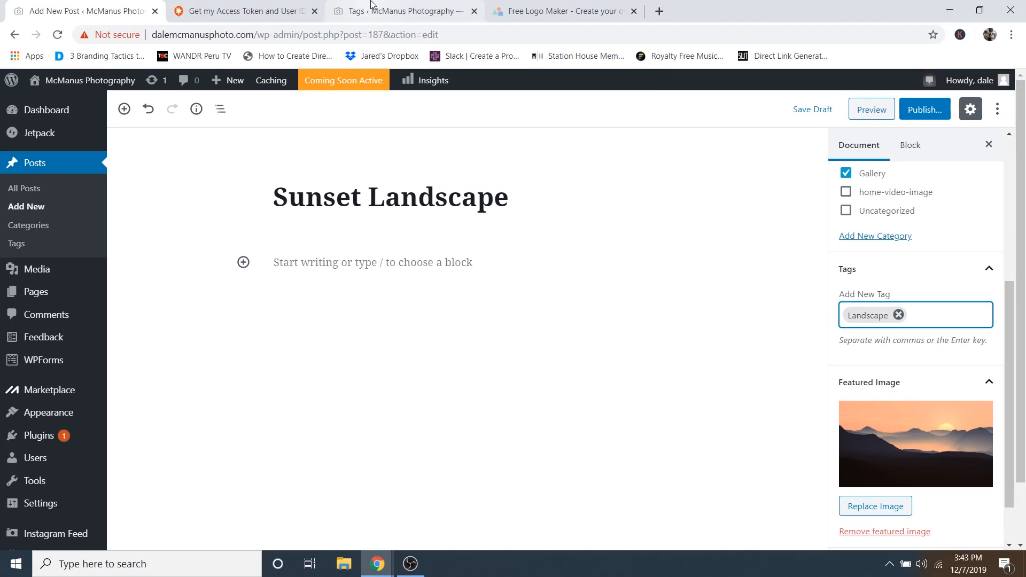
left_click(373, 7)
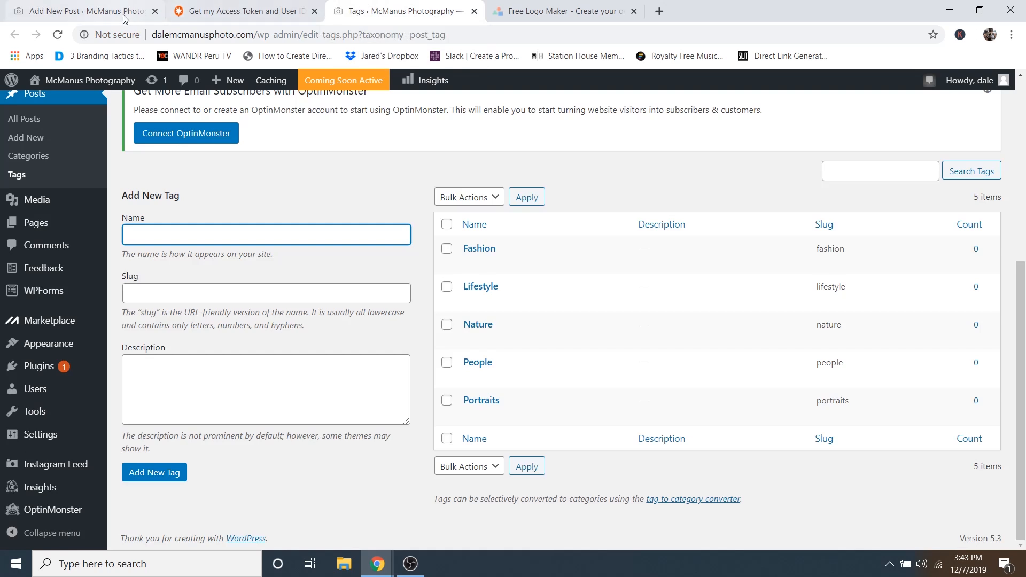
left_click(57, 34)
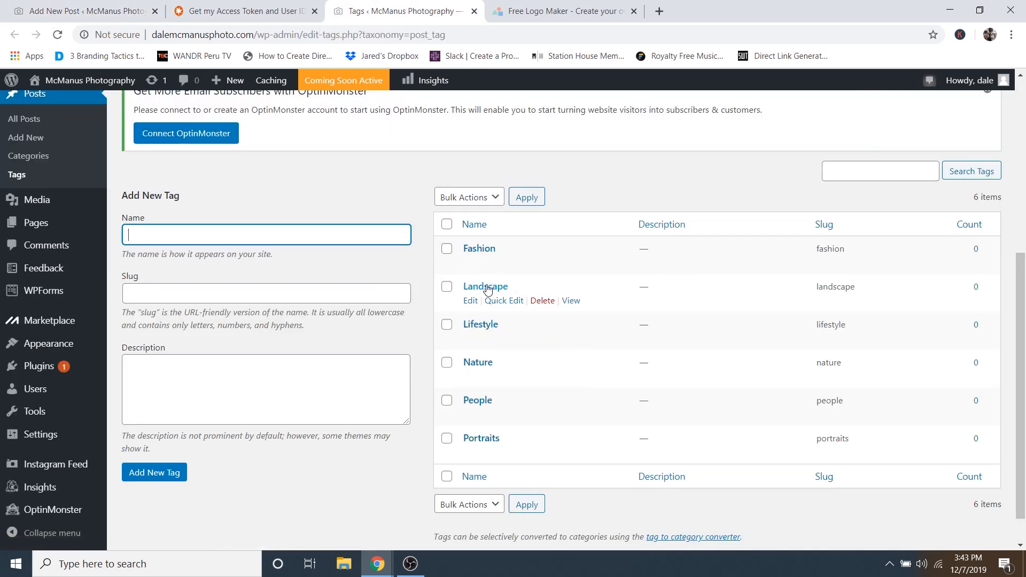
- Close the Tags and Free Logo Maker tabs, leaving only the Sunset Landscape post editor
left_click(474, 10)
left_click(64, 5)
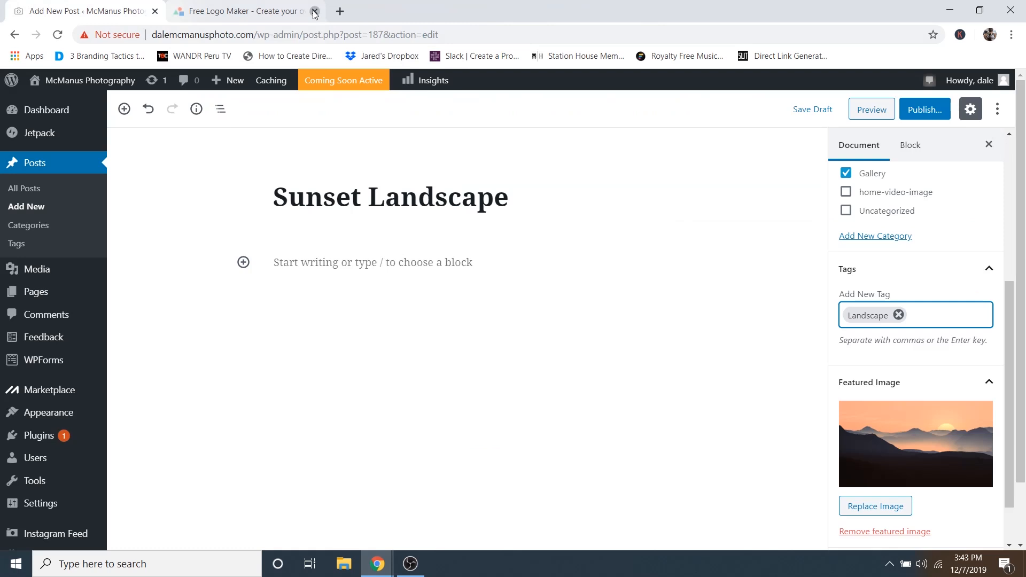
left_click(314, 11)
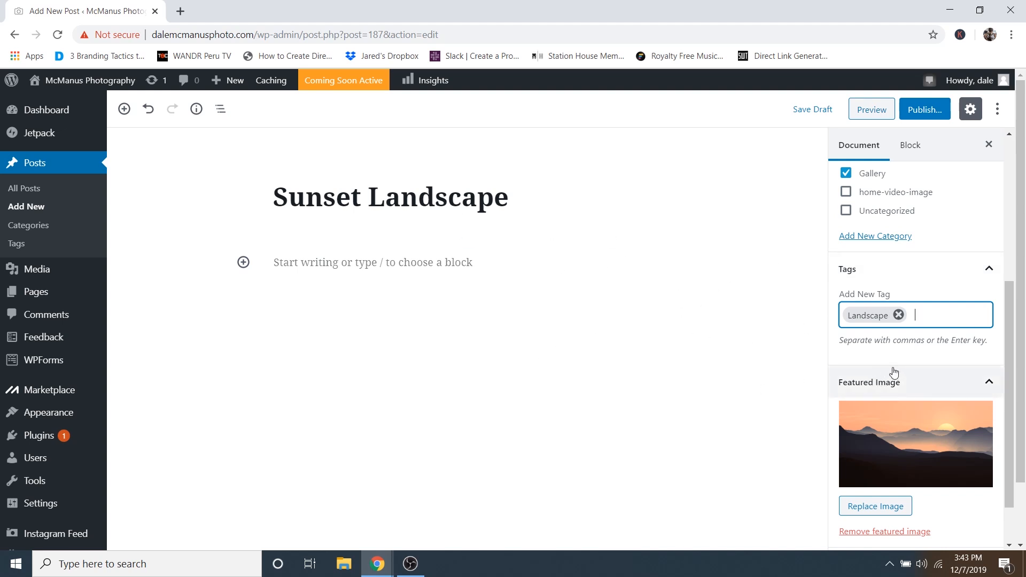
- Publish Sunset Landscape and verify it appears in the homepage Creative Gallery, then close the site tab
left_click(922, 111)
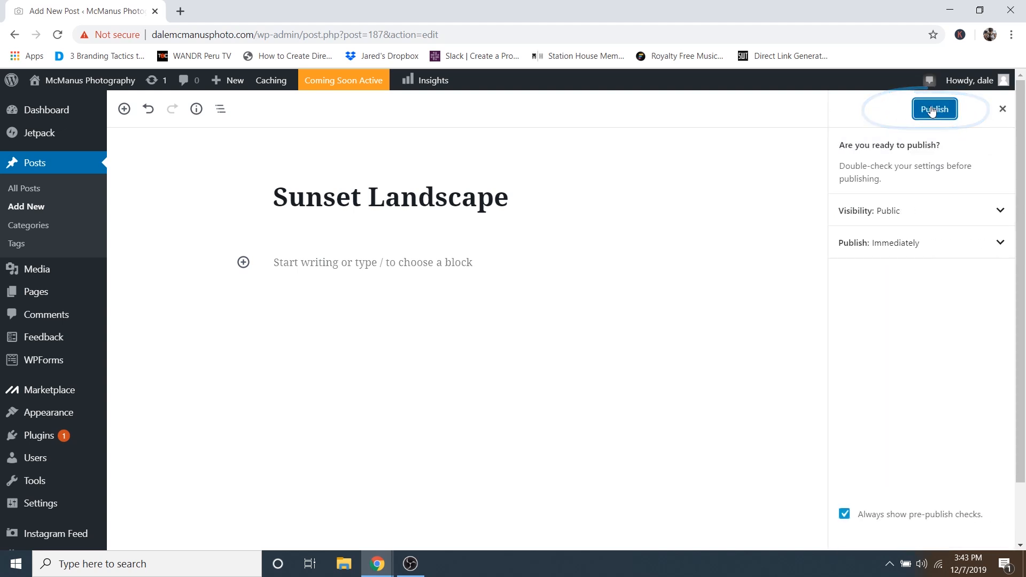
left_click(931, 110)
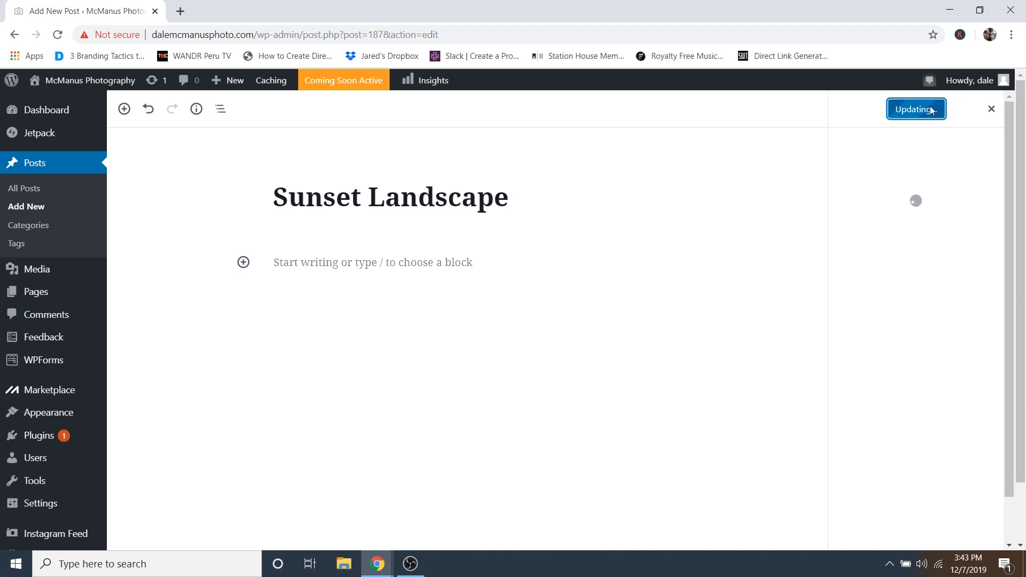
mouse_move(59, 85)
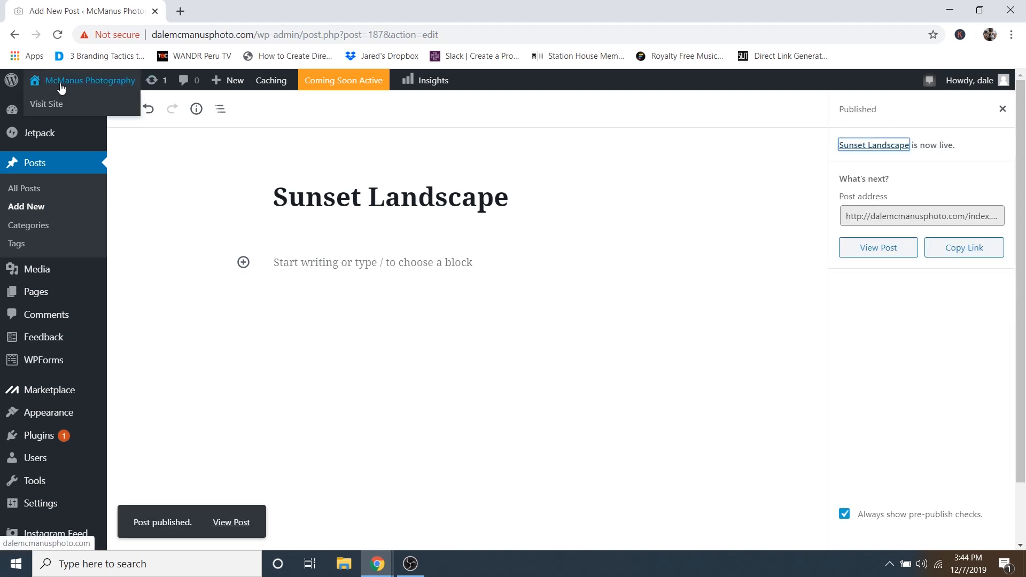
right_click(45, 109)
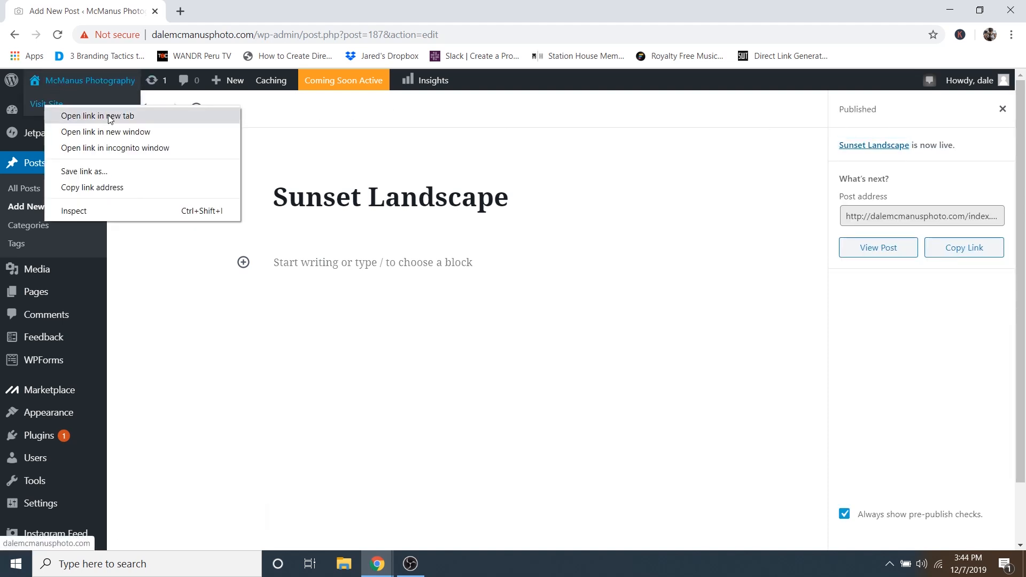
left_click(80, 111)
left_click(254, 9)
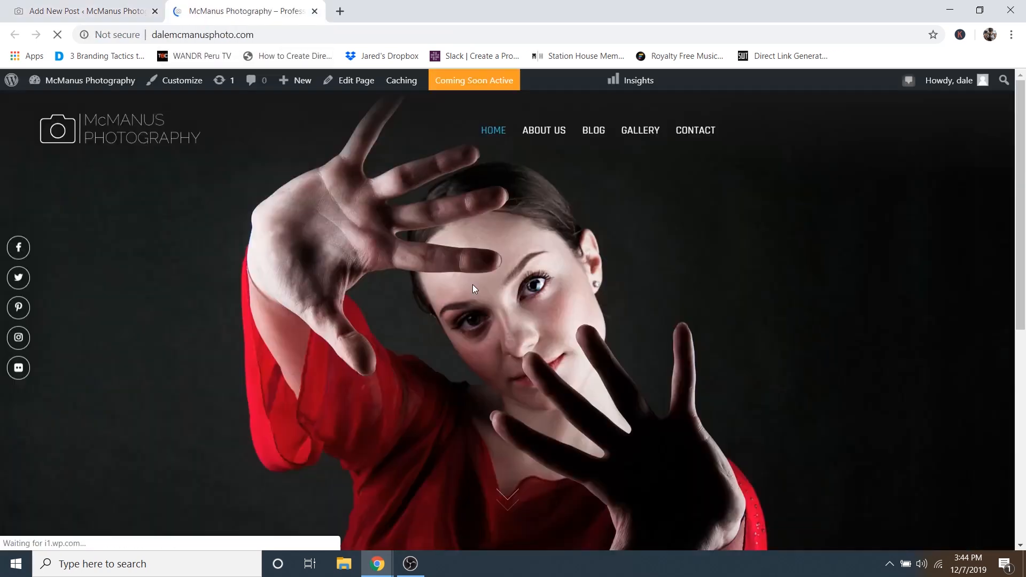
scroll(521, 245, "down", 5)
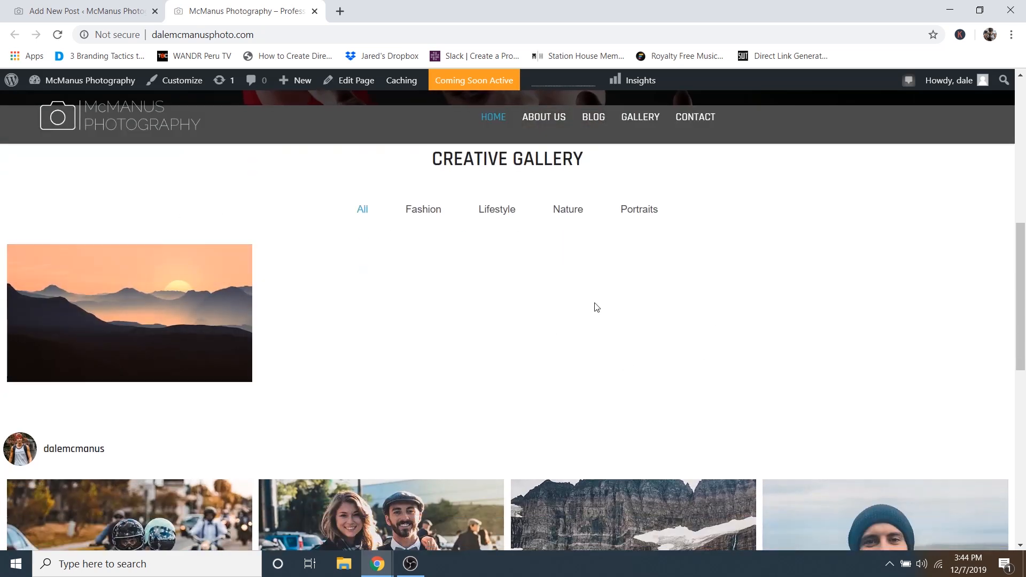
scroll(263, 283, "up", 1)
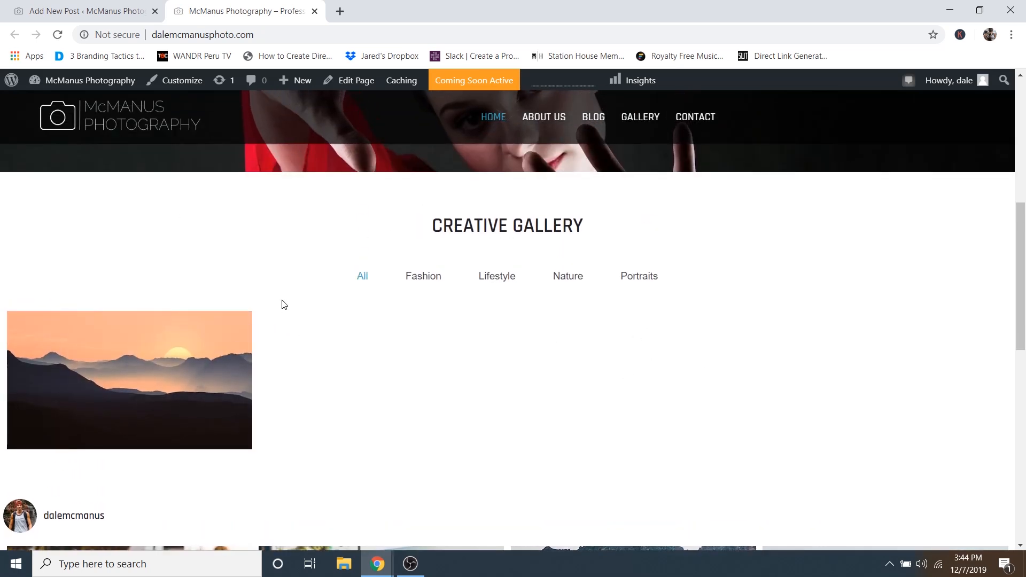
left_click(315, 11)
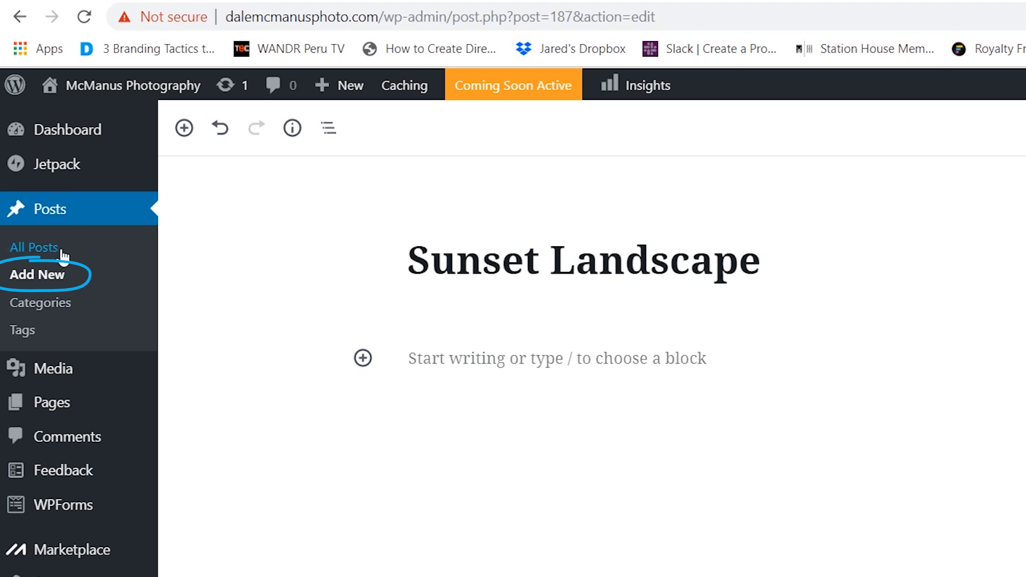
- Start a new post and set the surfing wave photo 3.jpg as its featured image
left_click(34, 279)
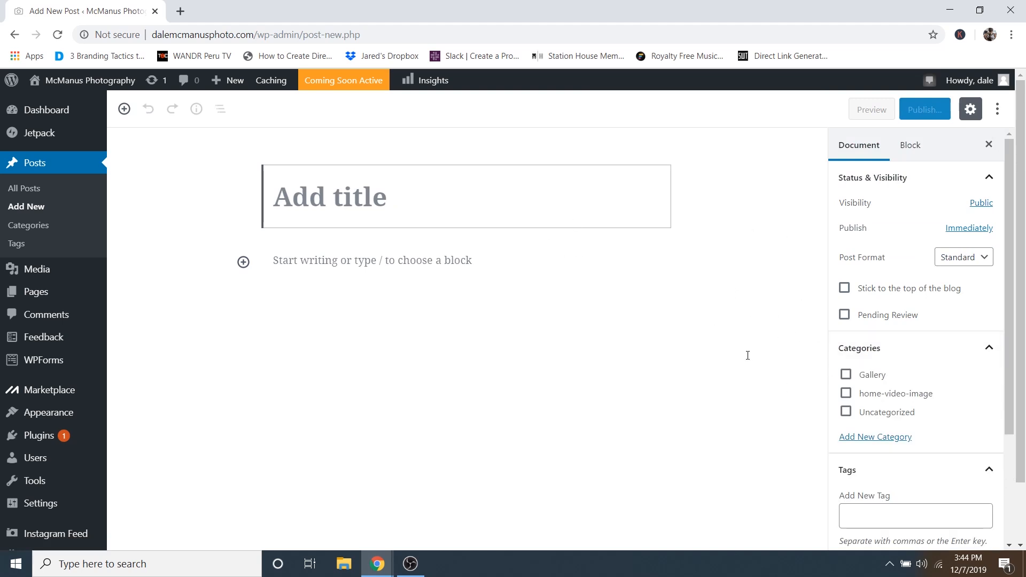
scroll(953, 458, "down", 5)
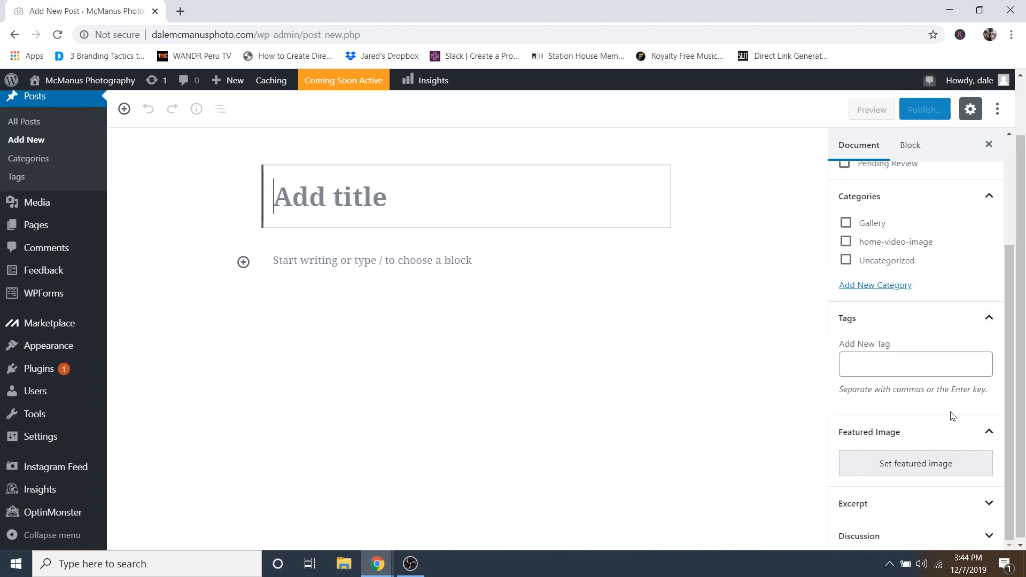
left_click(906, 460)
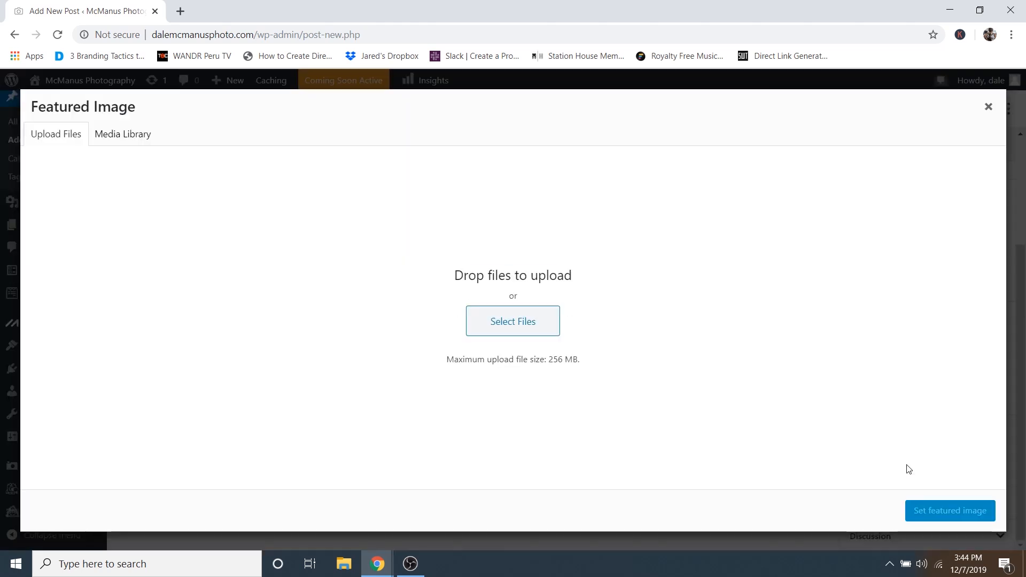
left_click(125, 135)
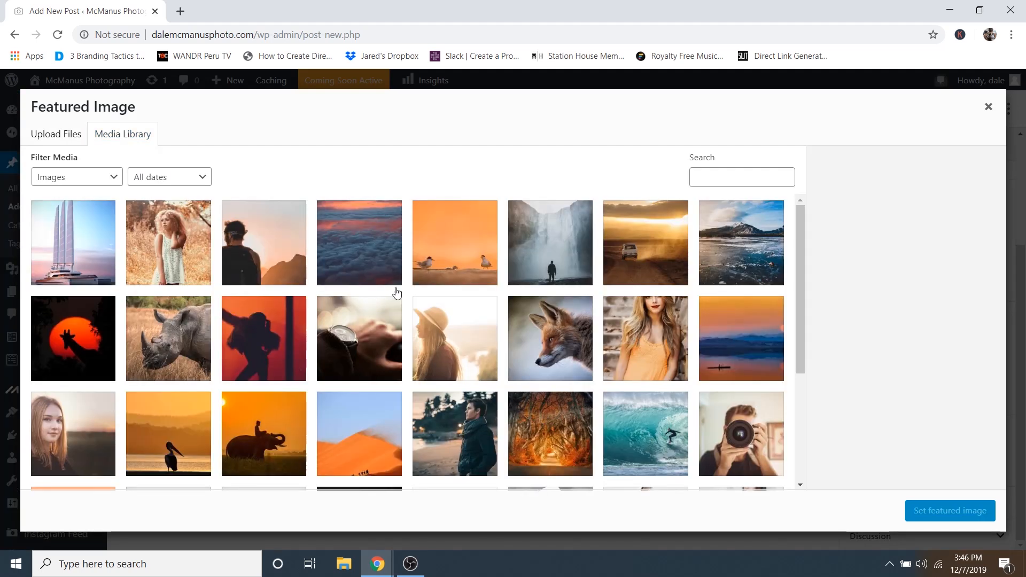
scroll(396, 294, "down", 3)
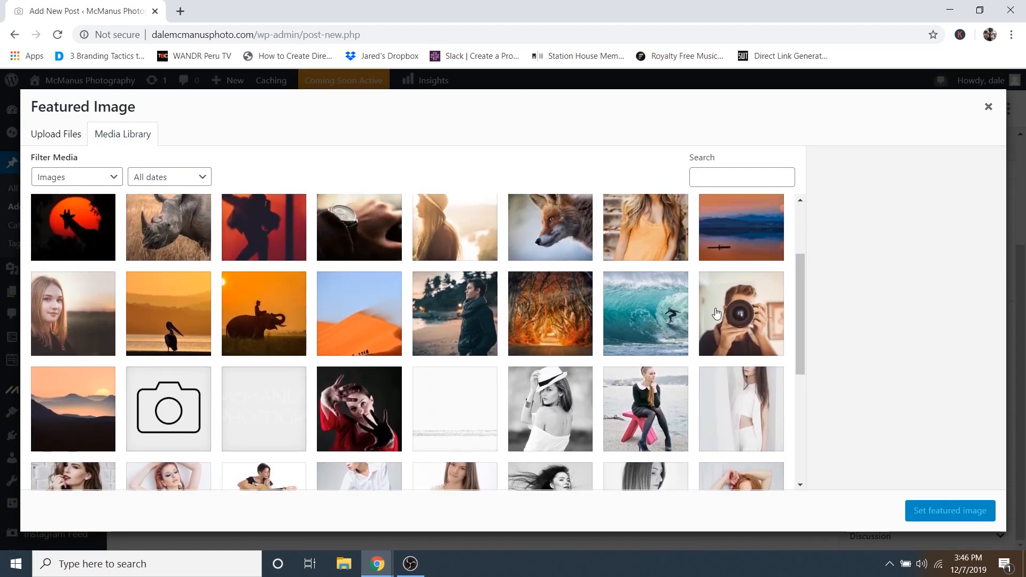
left_click(725, 312)
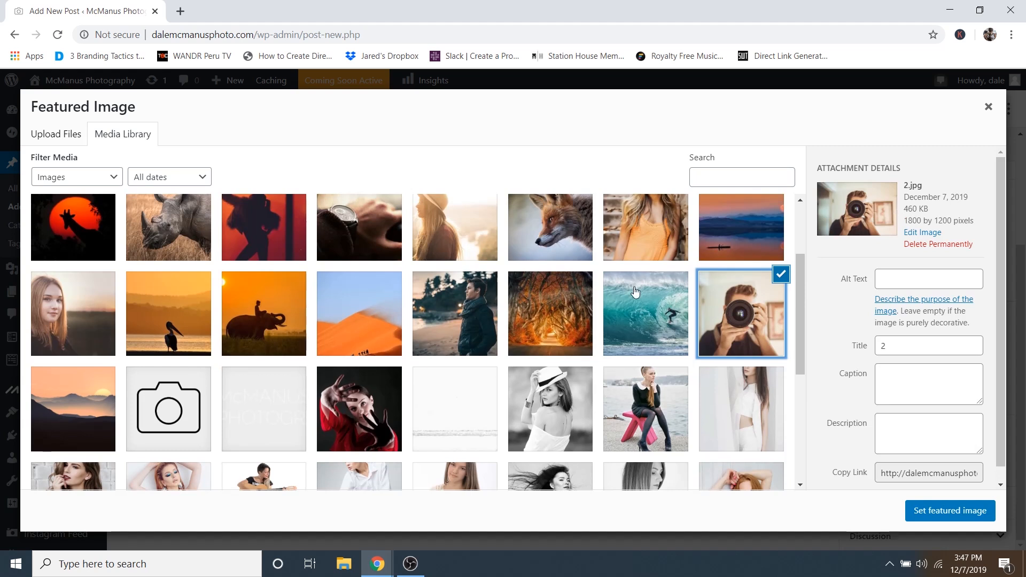
left_click(636, 293)
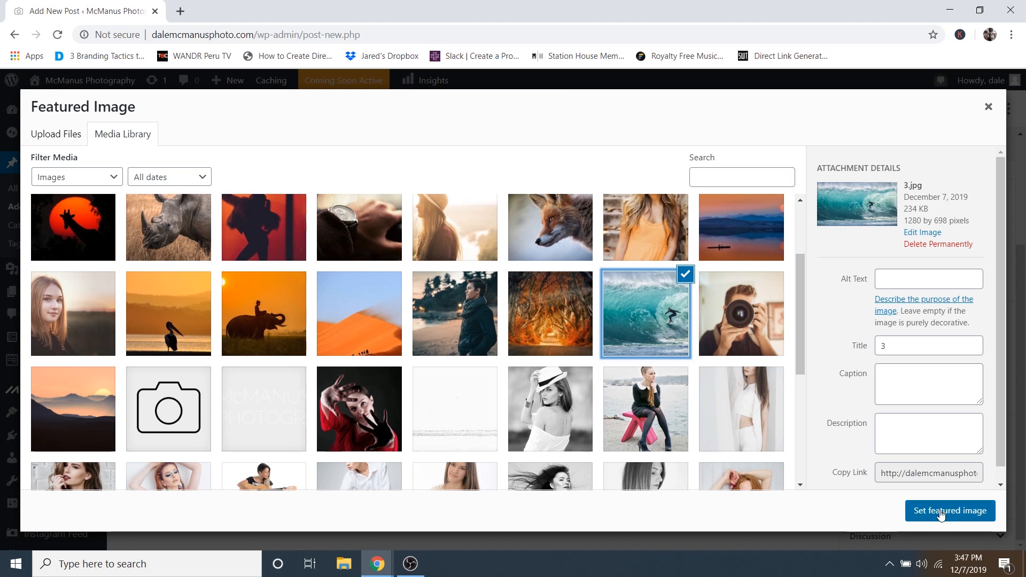
left_click(942, 515)
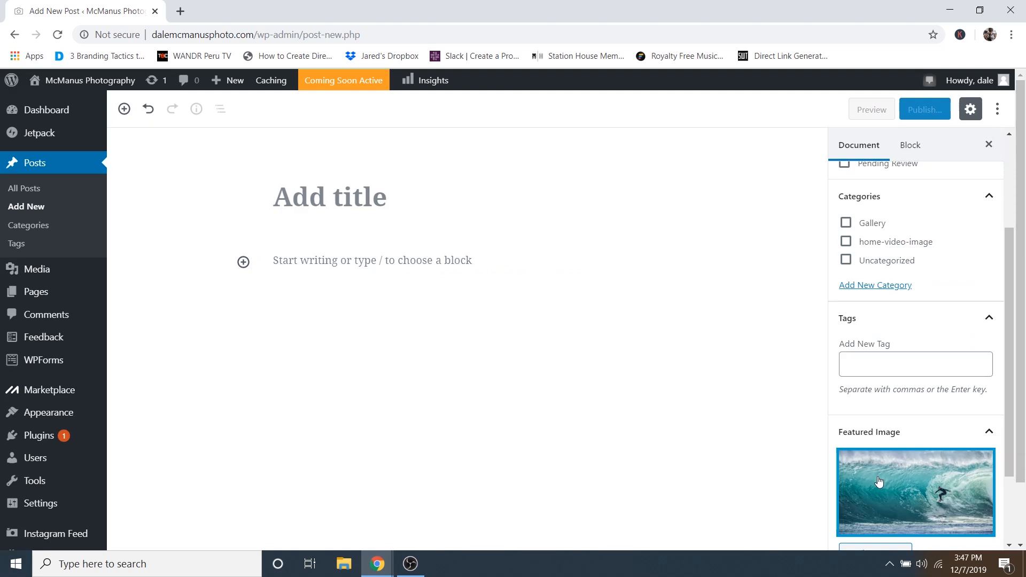
- Title the post 'Surfing' and file it under the Gallery category
left_click(340, 192)
type("Surfing")
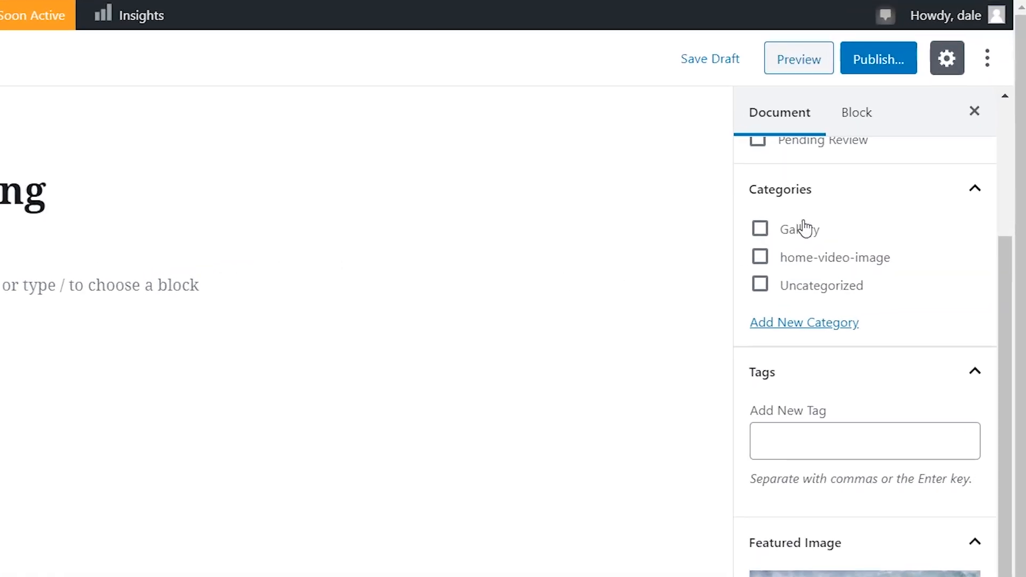
left_click(761, 230)
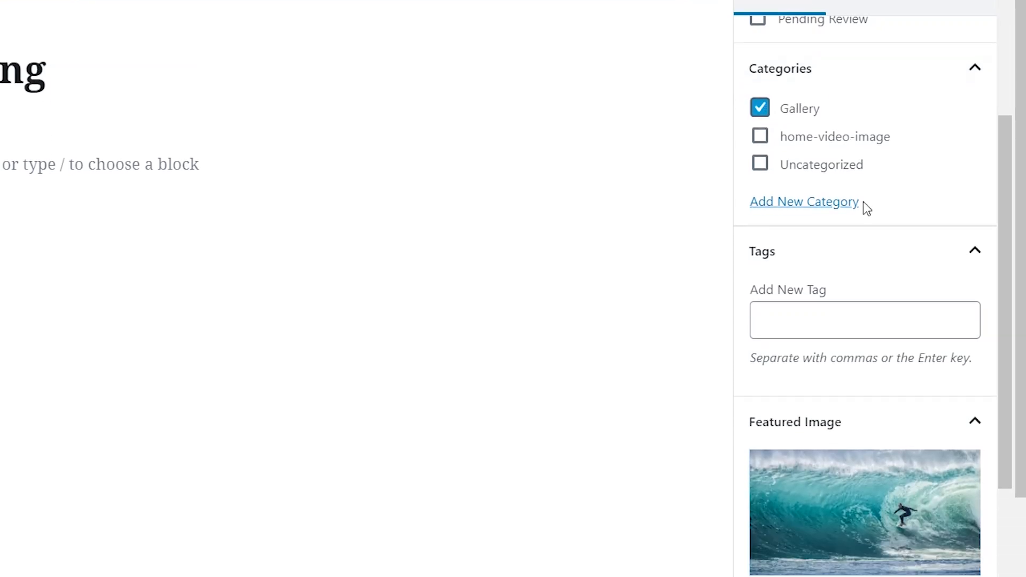
- Tag the post Lifestyle and People, then publish it
left_click(787, 302)
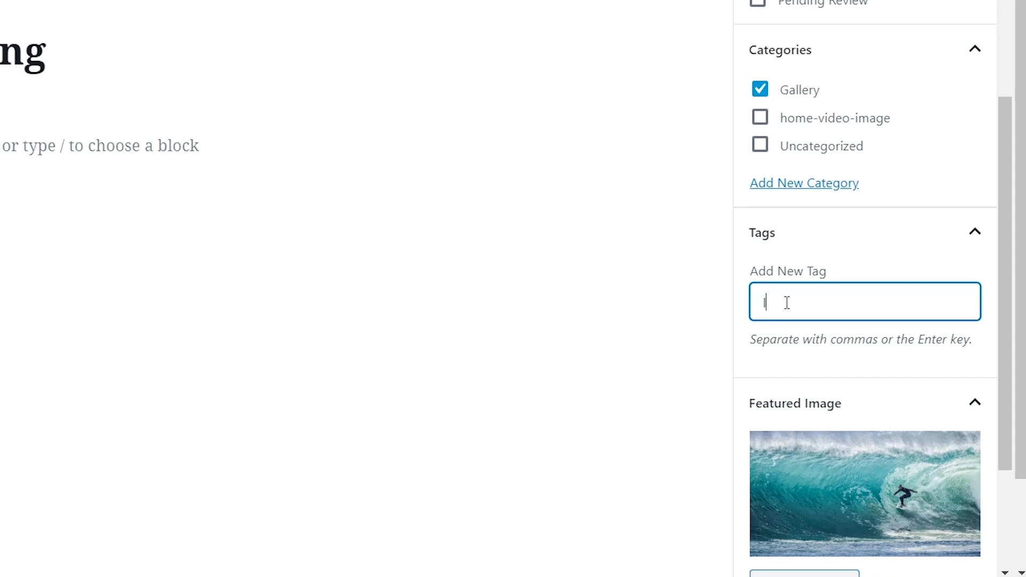
type("lifesty")
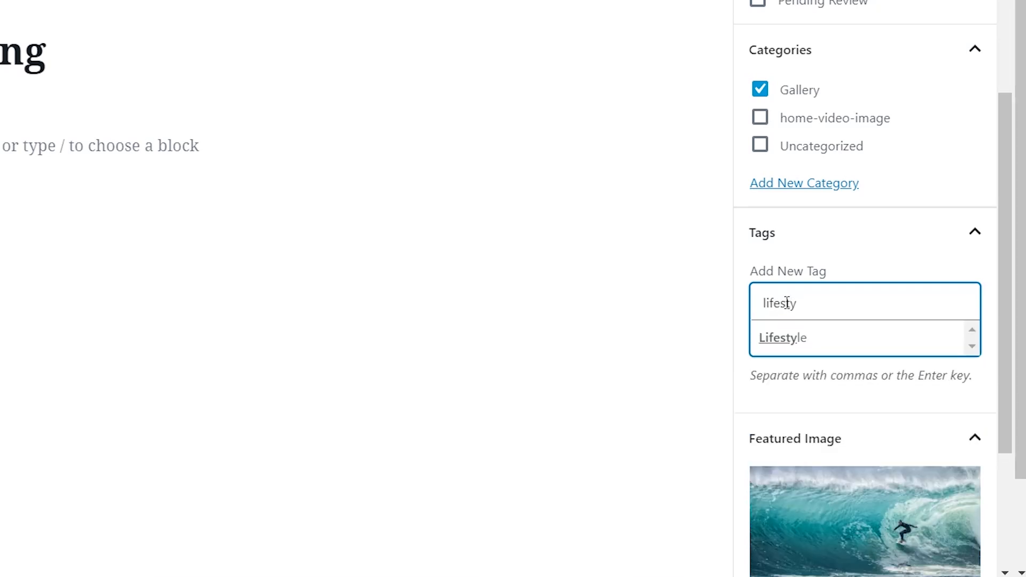
left_click(829, 343)
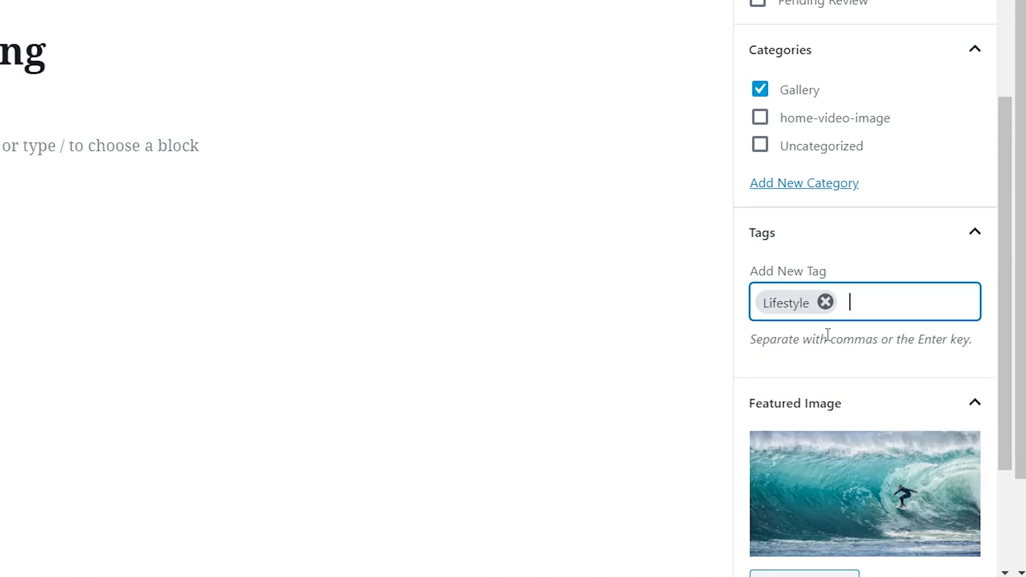
type("people")
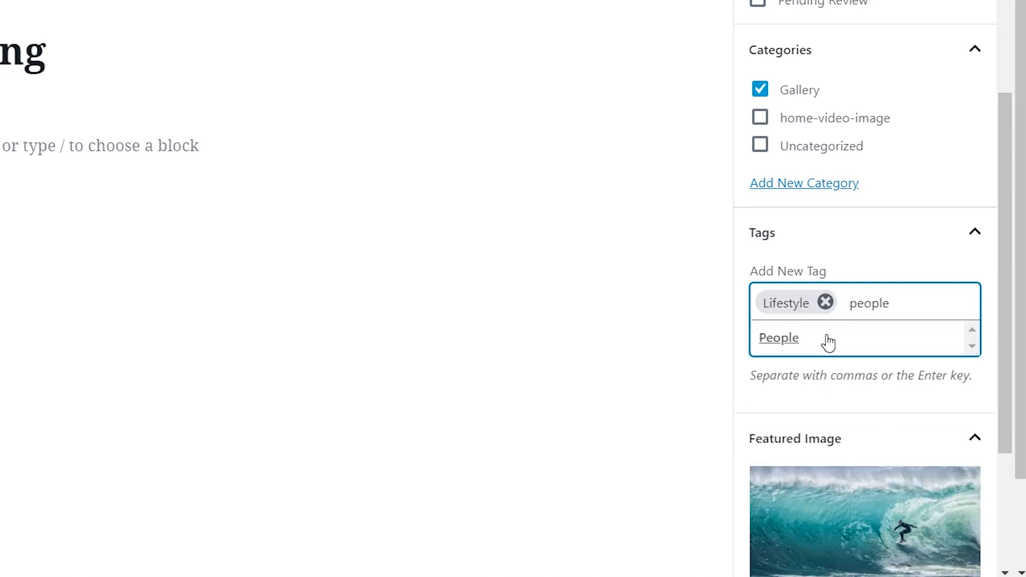
left_click(790, 338)
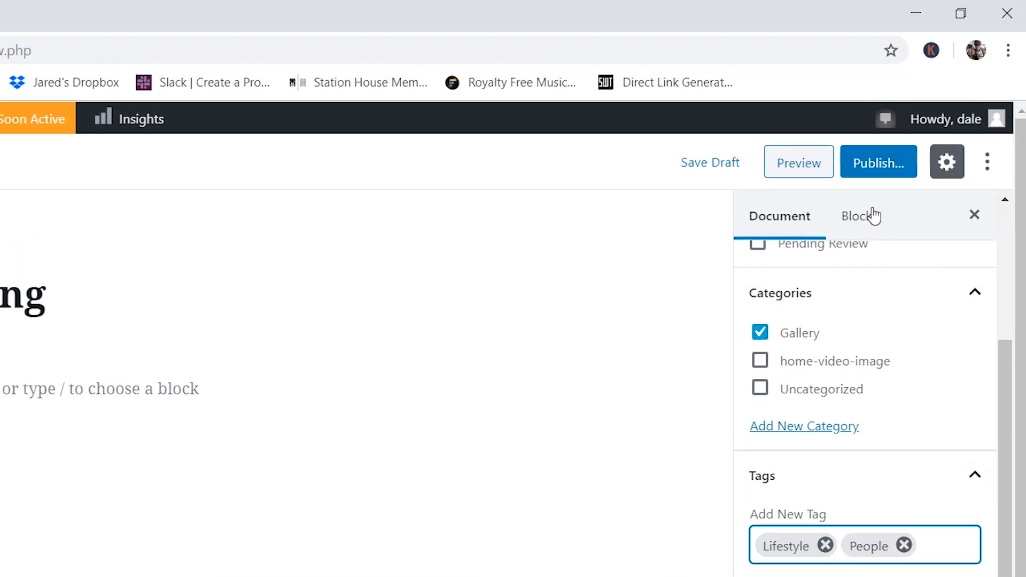
left_click(878, 167)
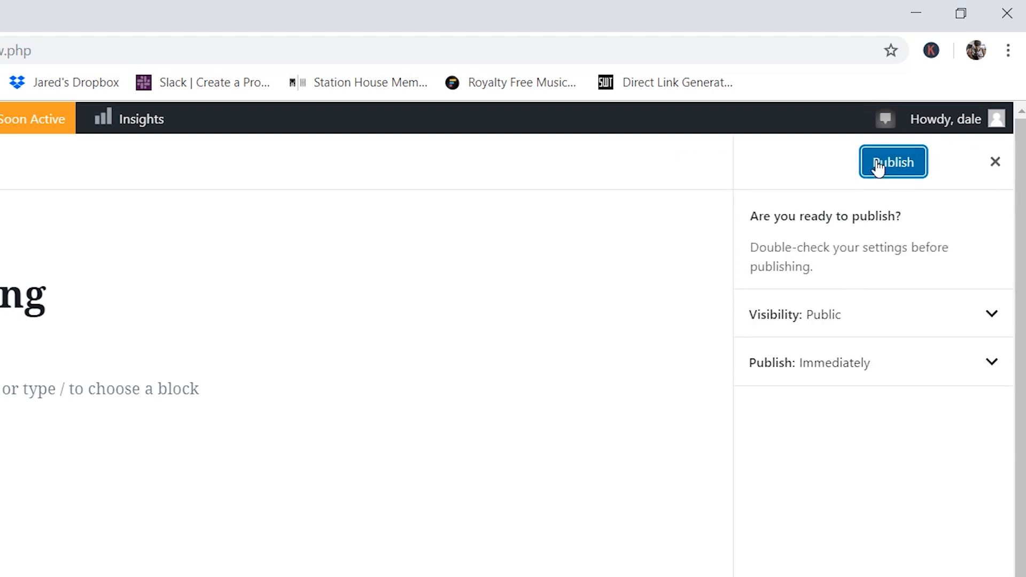
left_click(878, 167)
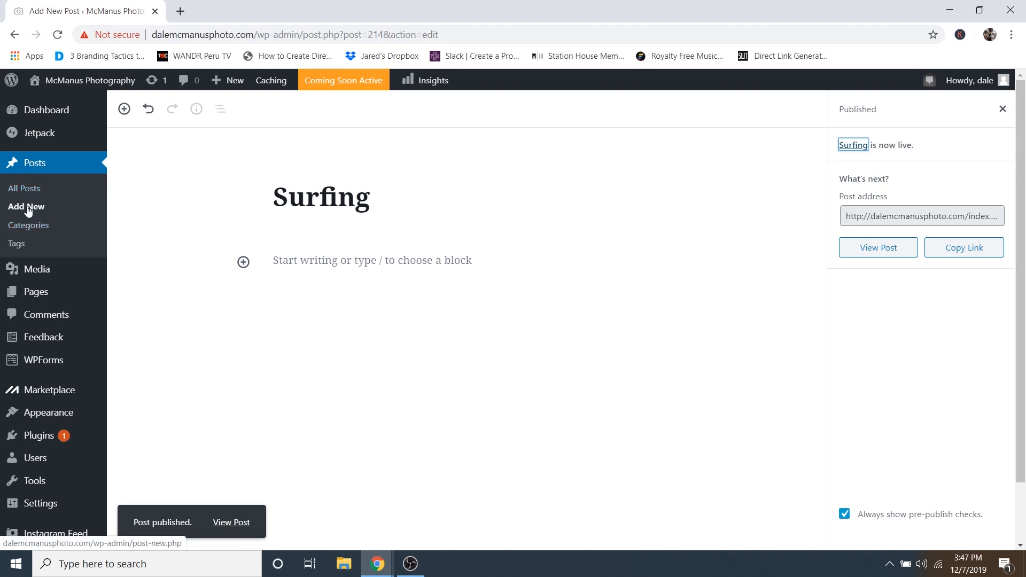
- Start a new post and set the glowing forest-tunnel photo 4.jpg as its featured image
left_click(28, 210)
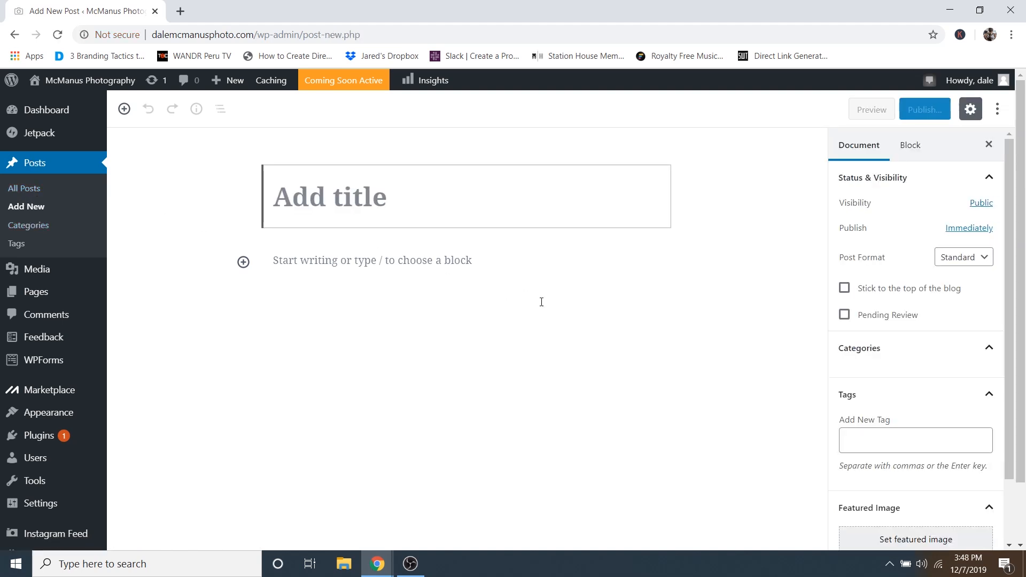
scroll(928, 473, "down", 1)
scroll(908, 477, "down", 1)
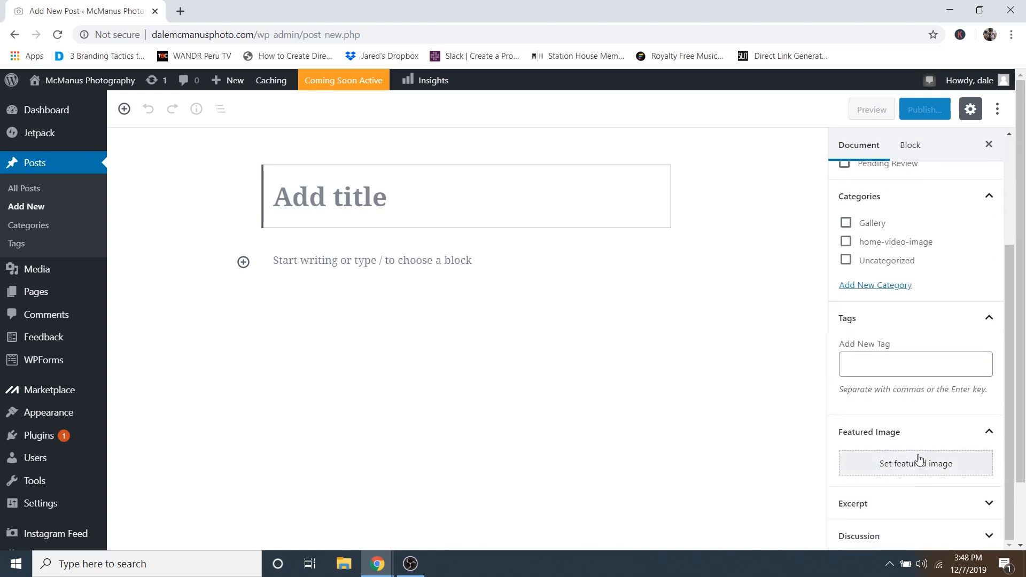
left_click(907, 460)
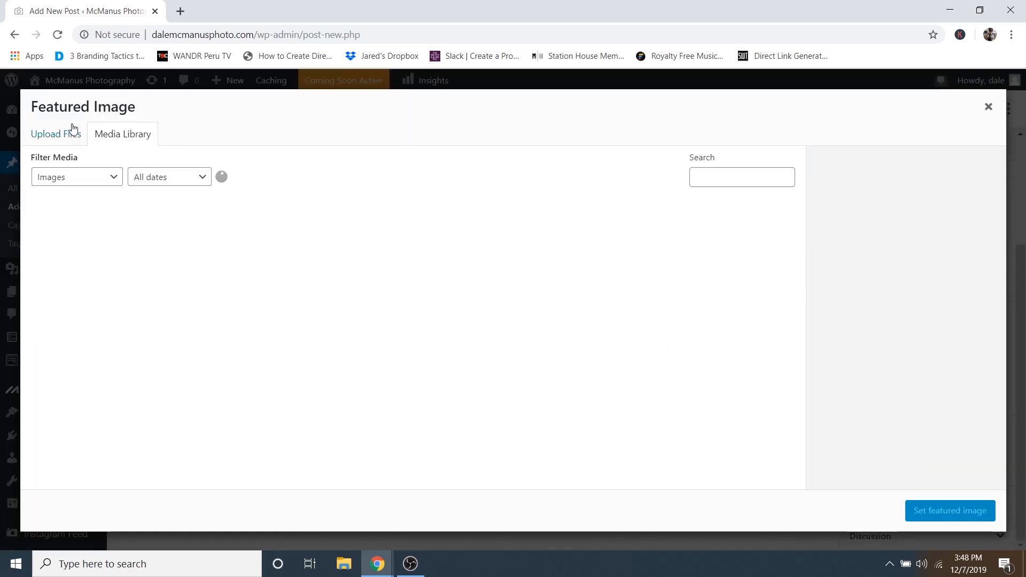
scroll(269, 273, "down", 2)
scroll(428, 268, "down", 3)
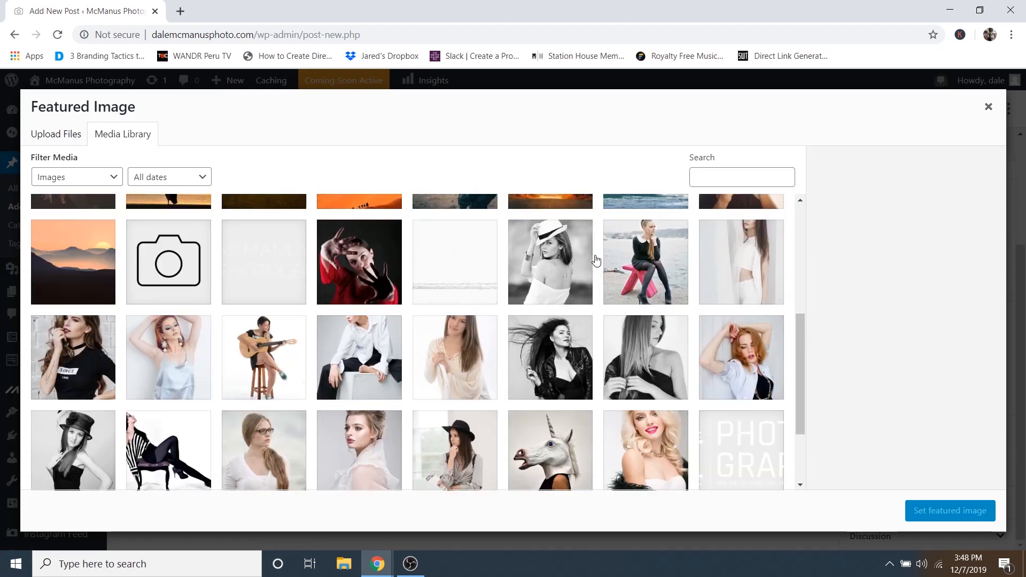
scroll(593, 265, "up", 3)
left_click(580, 290)
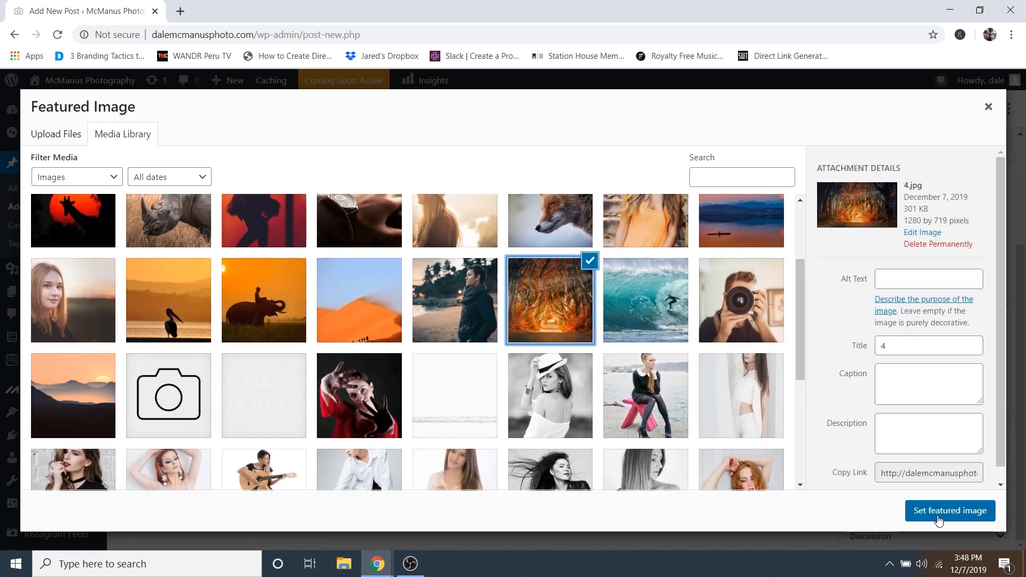
left_click(939, 521)
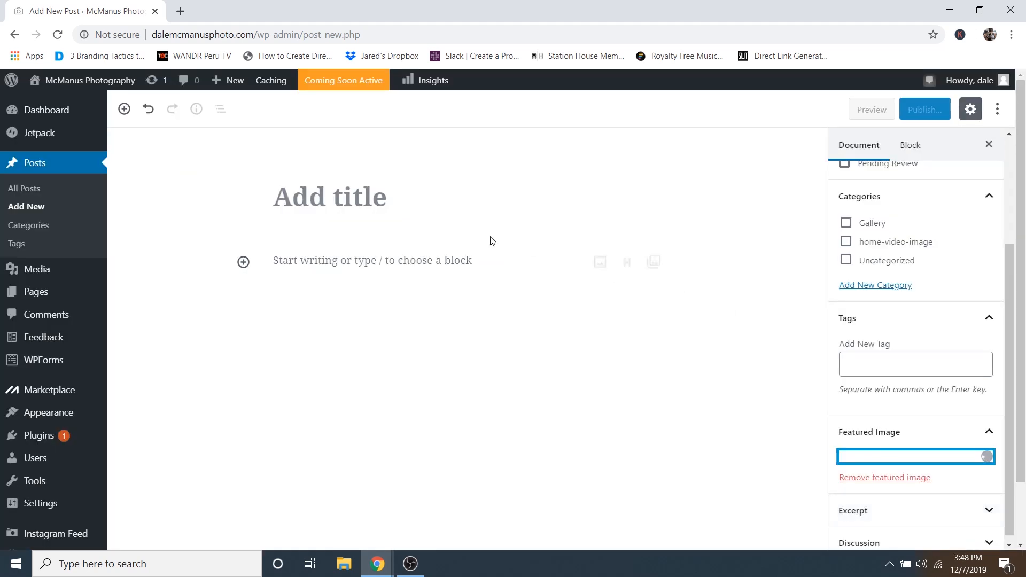
left_click(362, 199)
- Title the post 'Dark Hedges' and file it under the Gallery category
type("Dark hz")
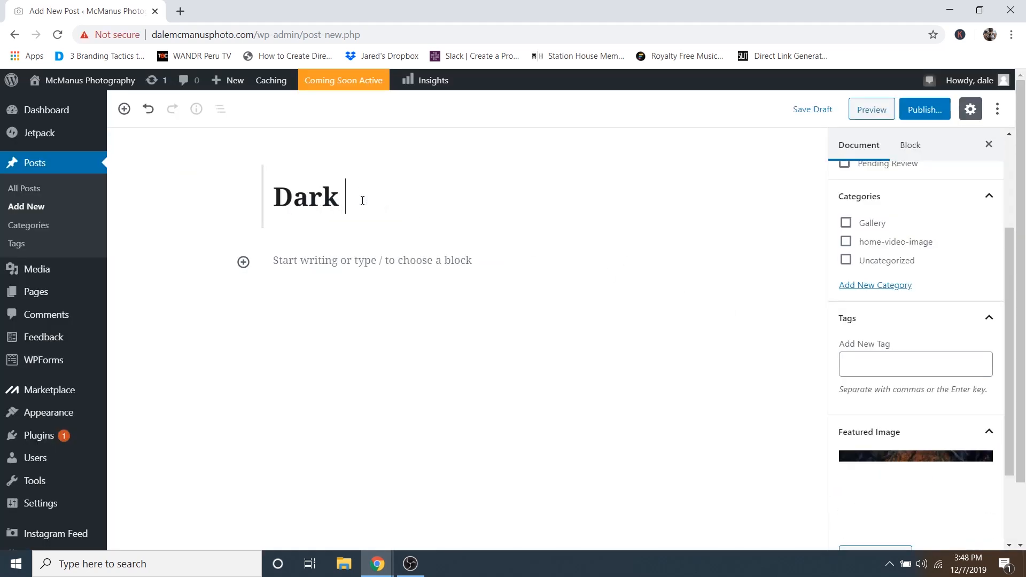
key("BackSpace")
key("BackSpace")
type("Hedges")
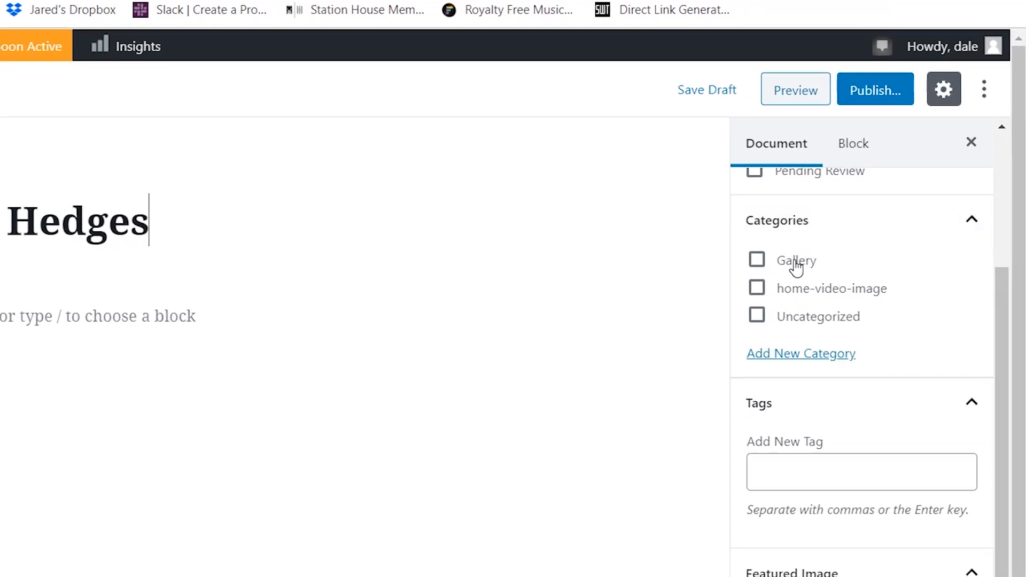
left_click(798, 261)
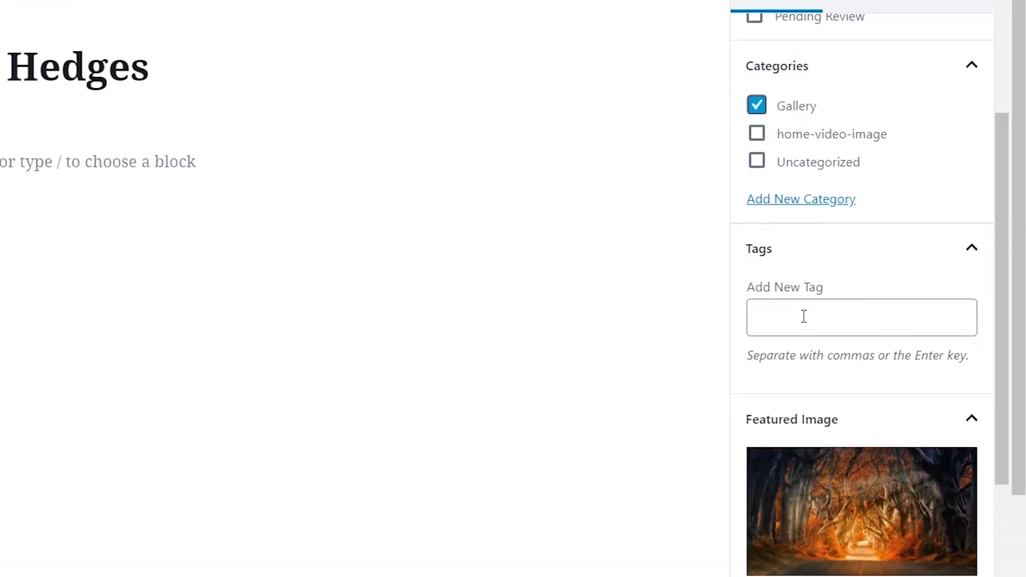
- Tag the post Landscape and Nature, then publish it
left_click(804, 316)
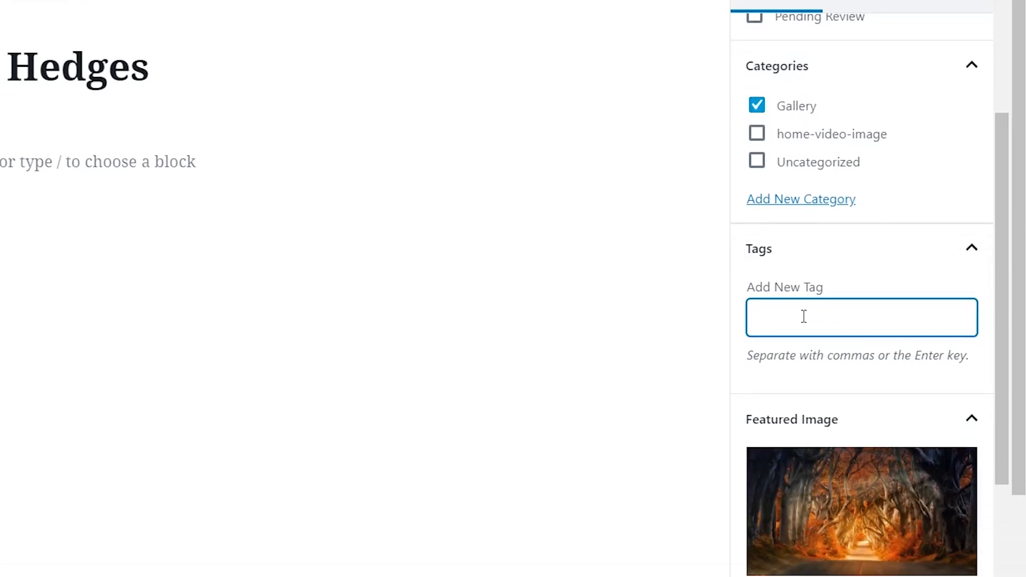
type("landscape")
left_click(856, 355)
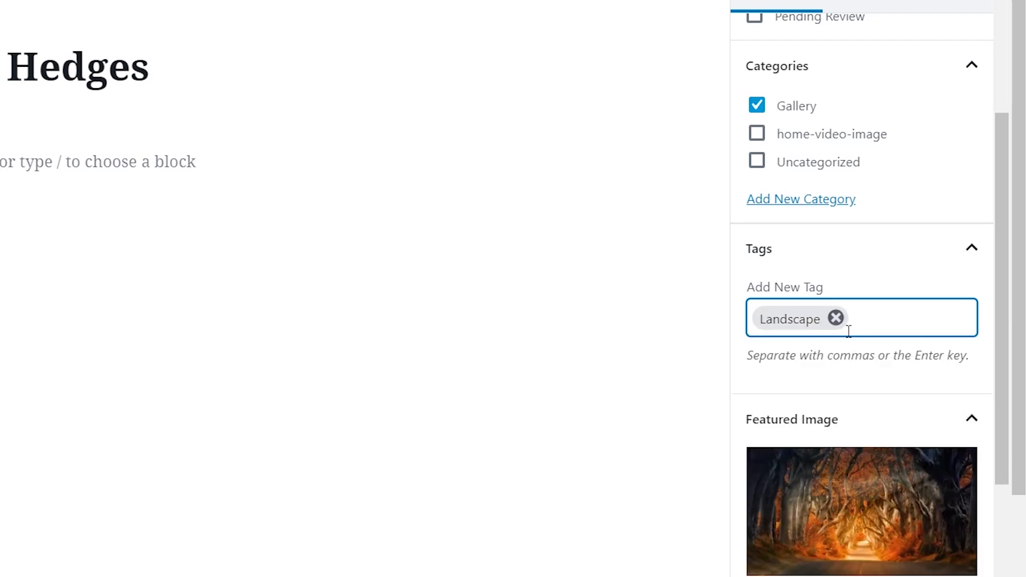
type("nature")
left_click(786, 355)
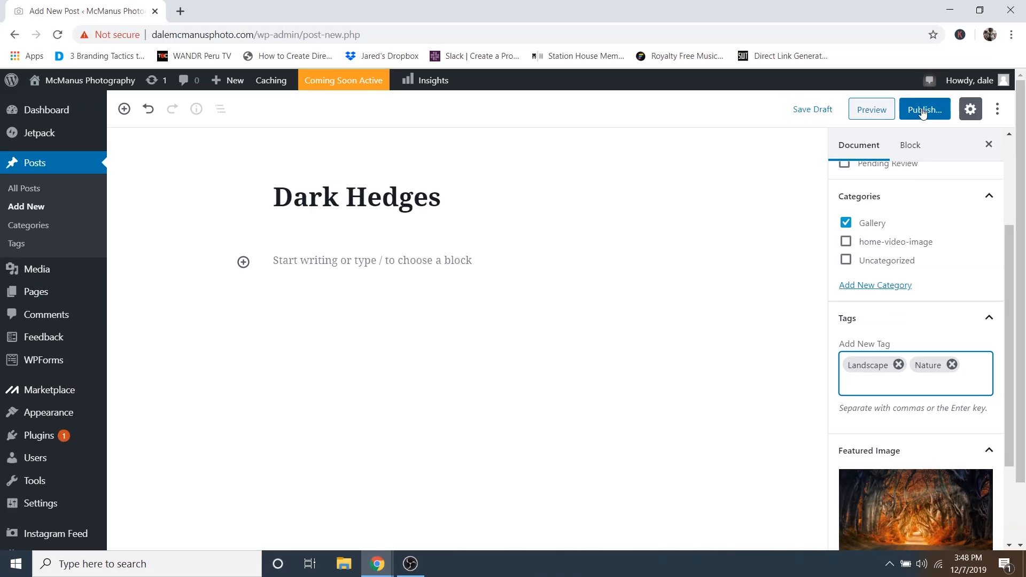
left_click(923, 112)
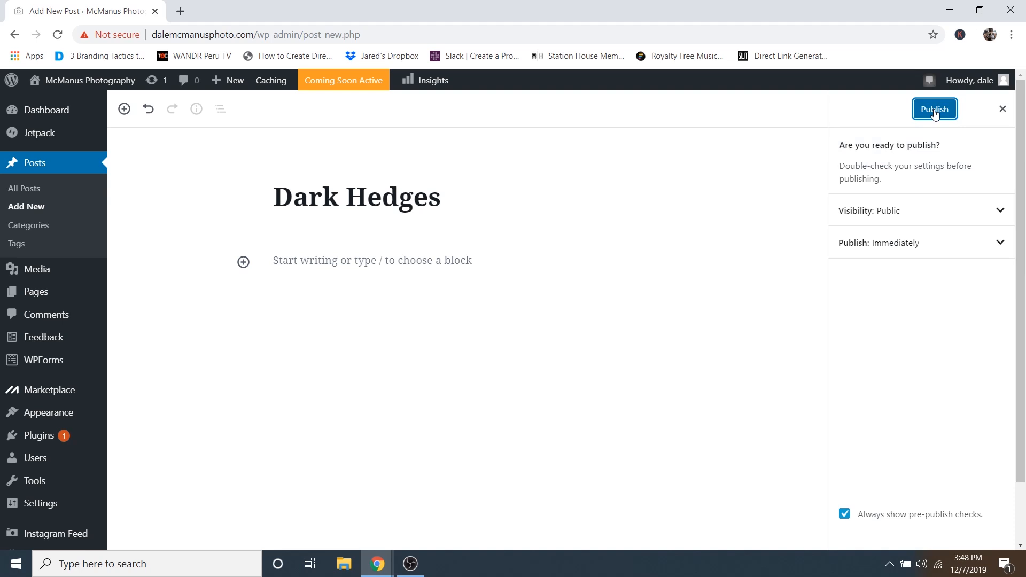
left_click(934, 111)
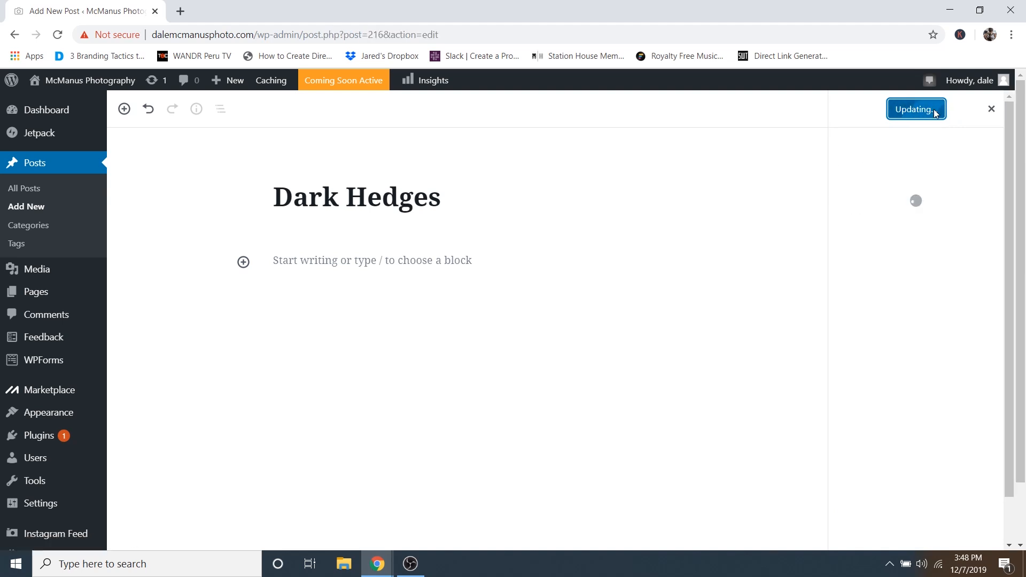
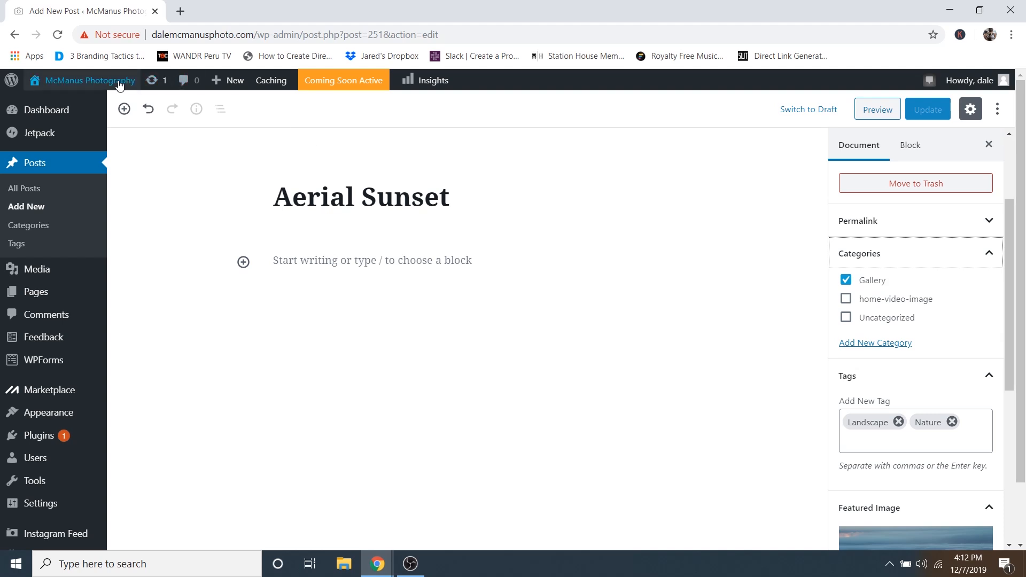
- Visit the live homepage and filter its Creative Gallery by Fashion, then by Lifestyle
mouse_move(120, 86)
left_click(50, 108)
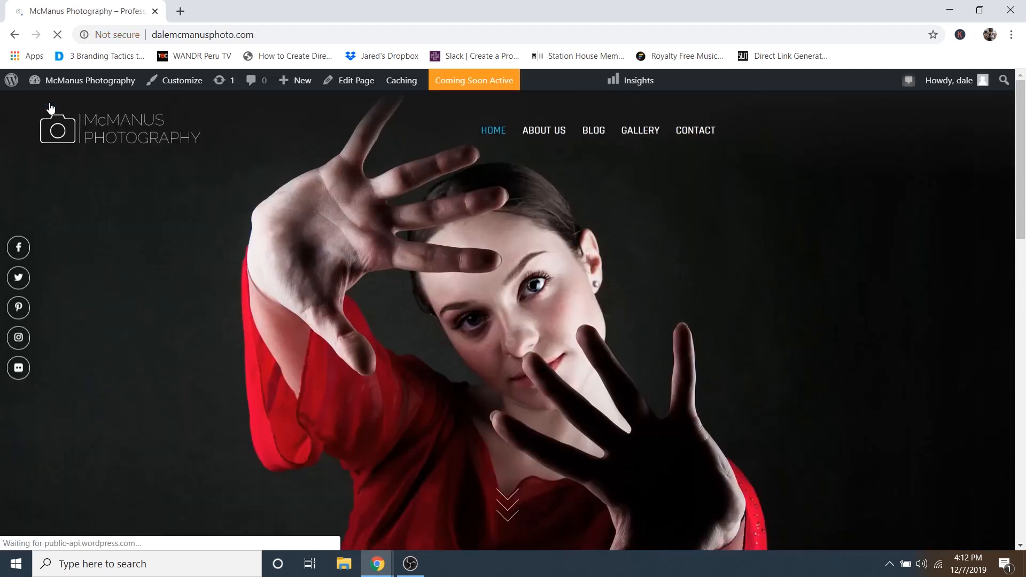
scroll(662, 275, "down", 10)
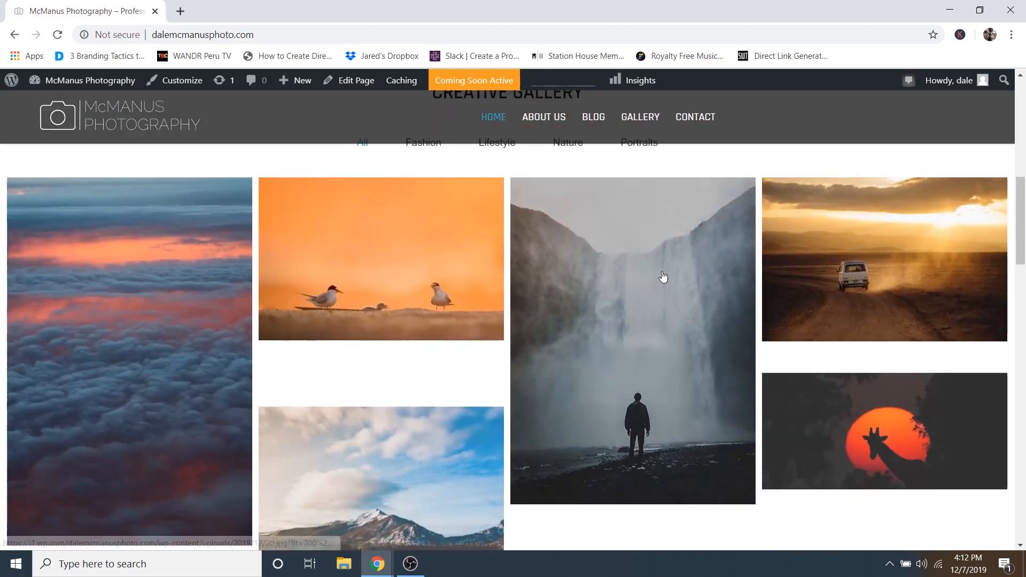
scroll(865, 298, "down", 10)
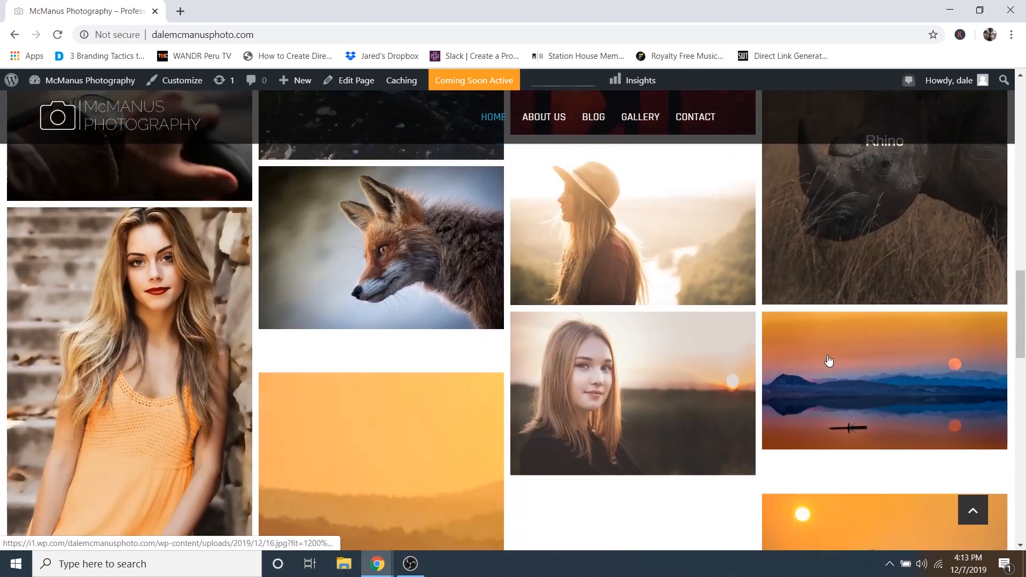
scroll(882, 314, "down", 3)
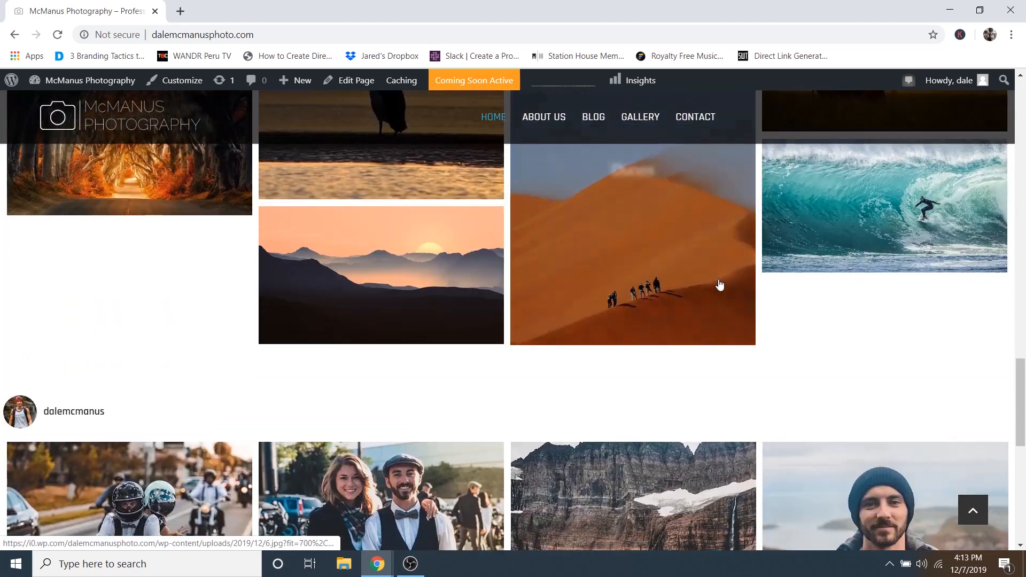
scroll(775, 310, "up", 15)
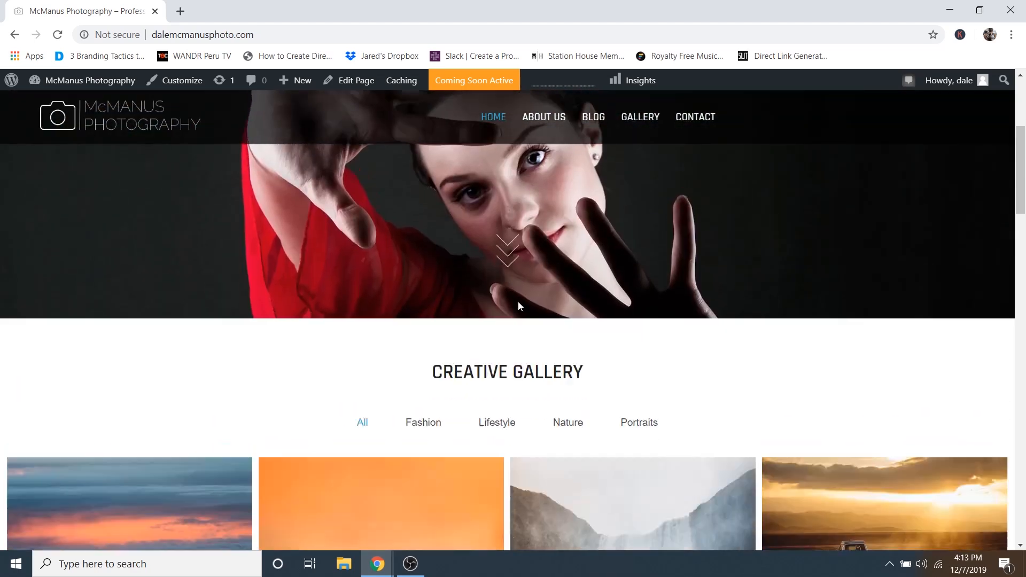
scroll(518, 300, "down", 4)
left_click(425, 210)
left_click(481, 215)
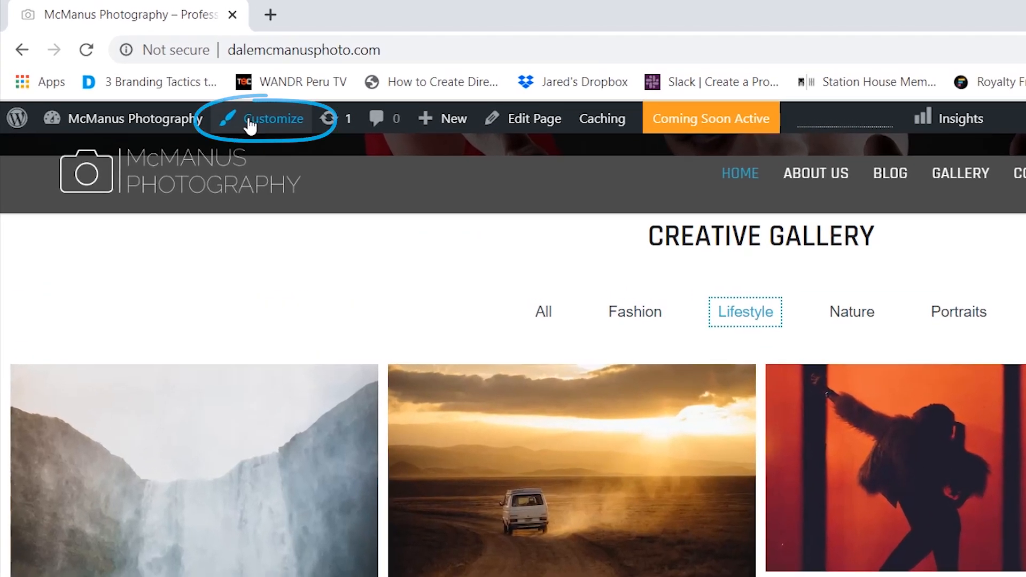
- Open the Customizer's Frontpage Featured Gallery settings
left_click(250, 124)
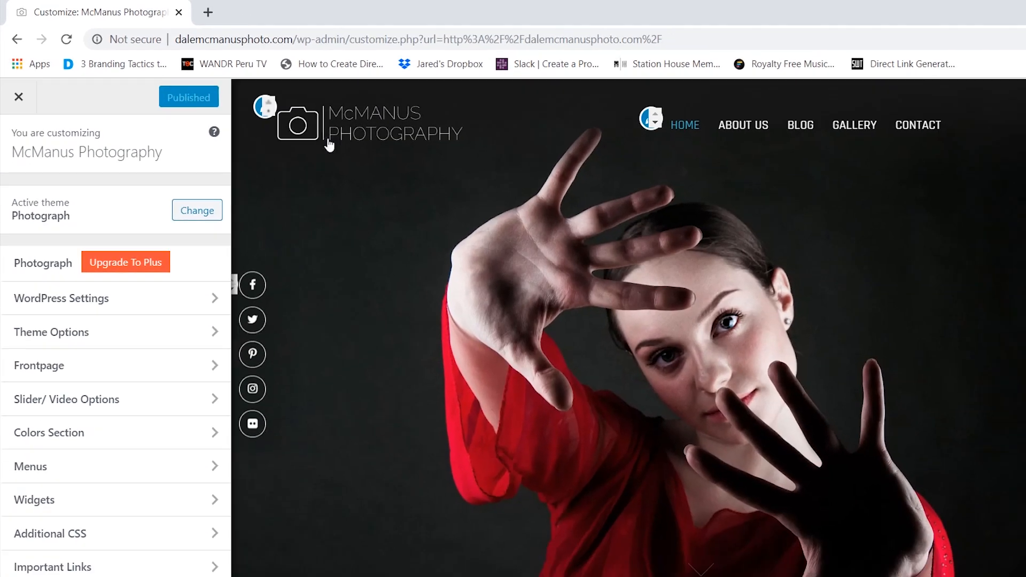
scroll(562, 230, "down", 6)
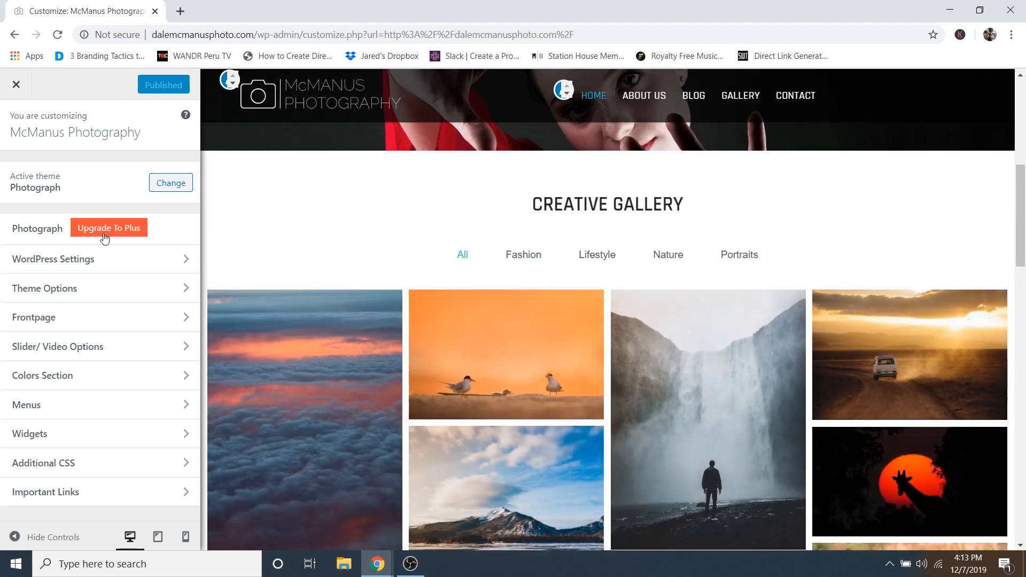
left_click(39, 322)
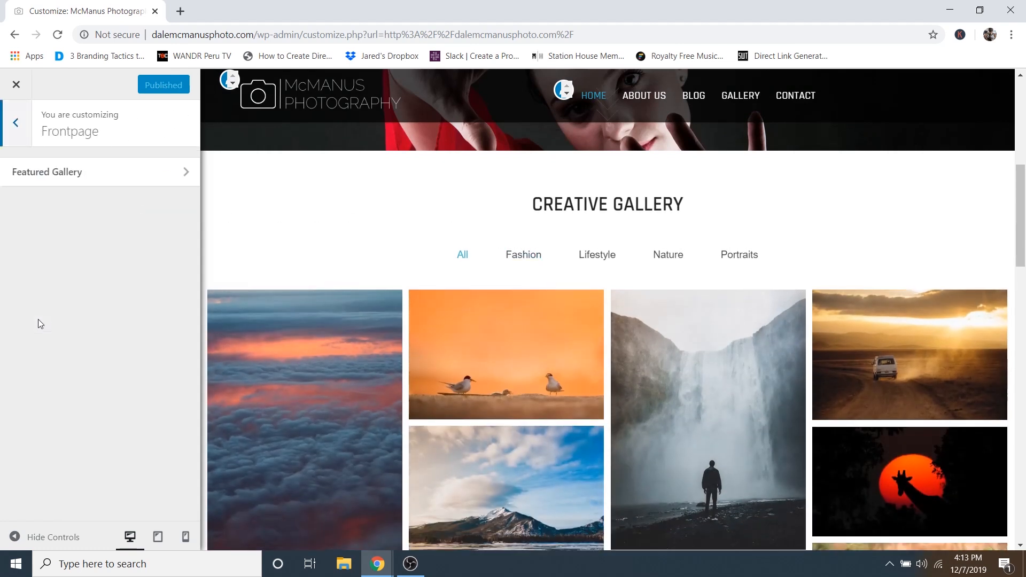
left_click(51, 174)
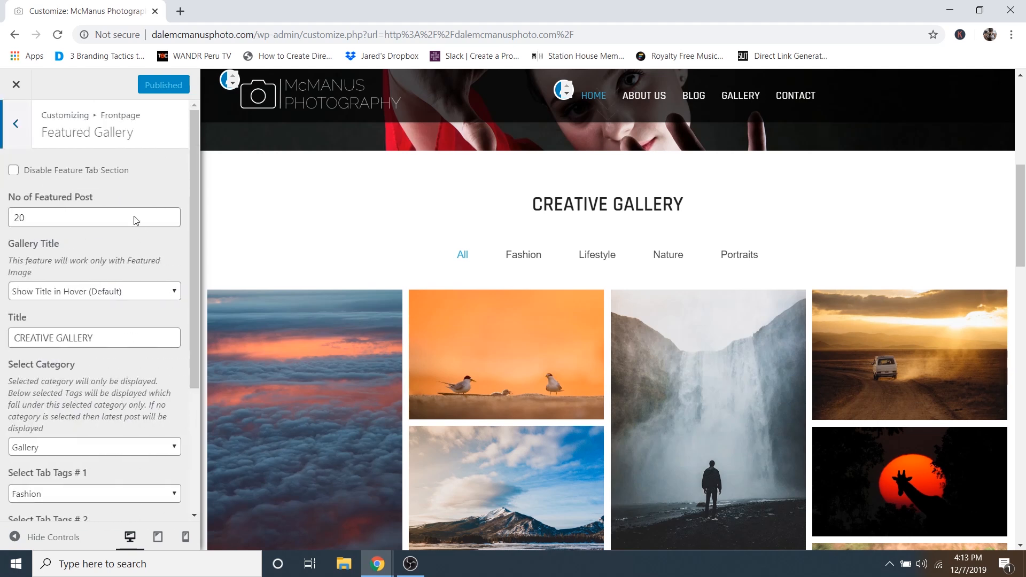
scroll(146, 298, "down", 2)
scroll(146, 297, "up", 2)
scroll(135, 298, "down", 4)
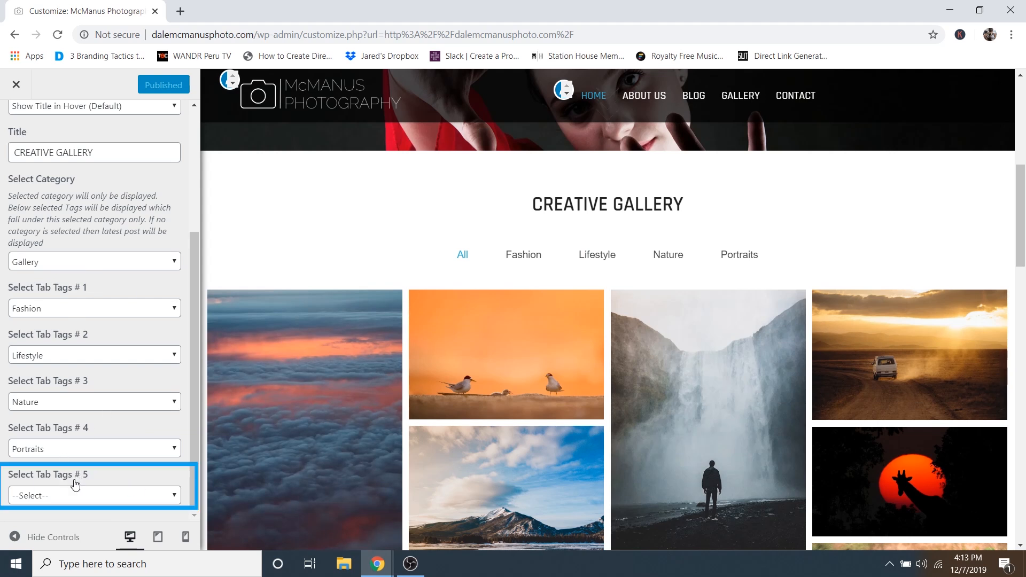
- Set Select Tab Tags #5 to Landscape, preview that tab, then show all photos again
left_click(60, 498)
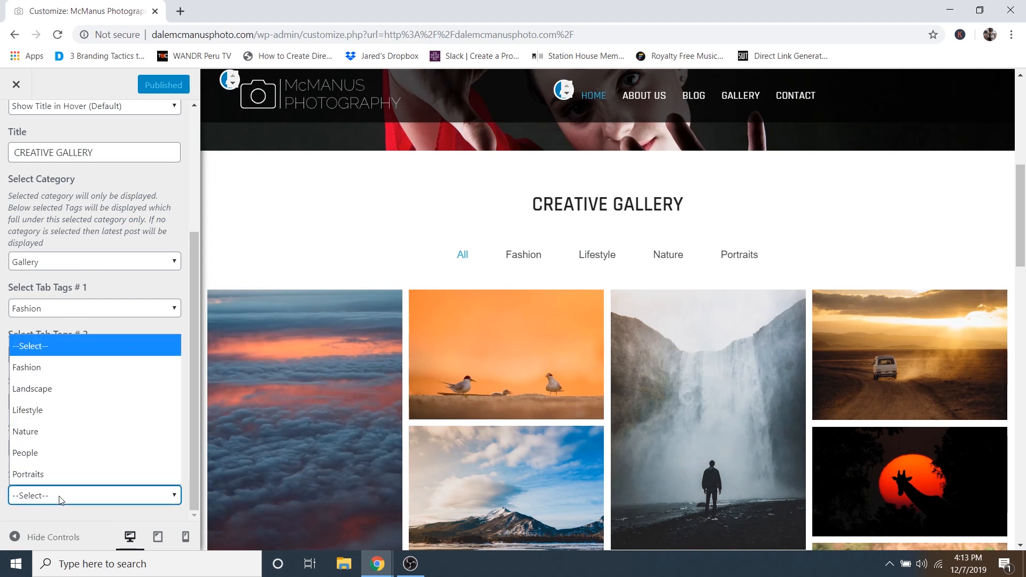
left_click(46, 388)
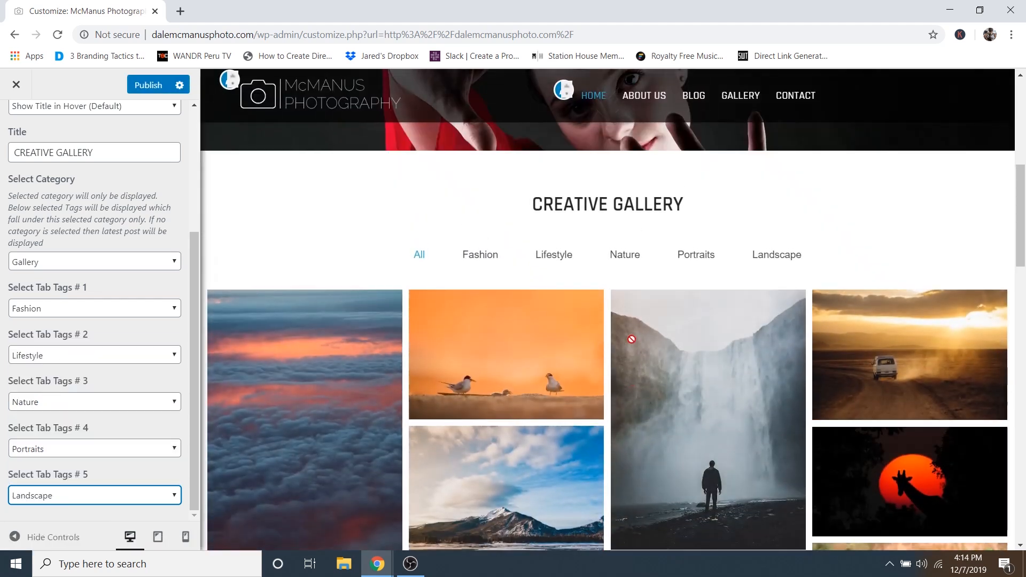
left_click(770, 259)
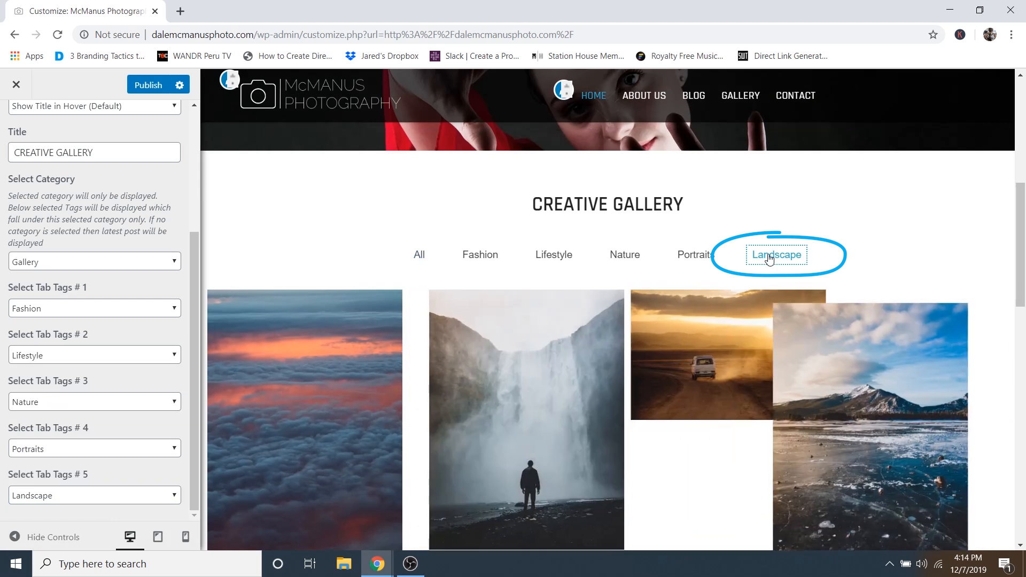
left_click(419, 254)
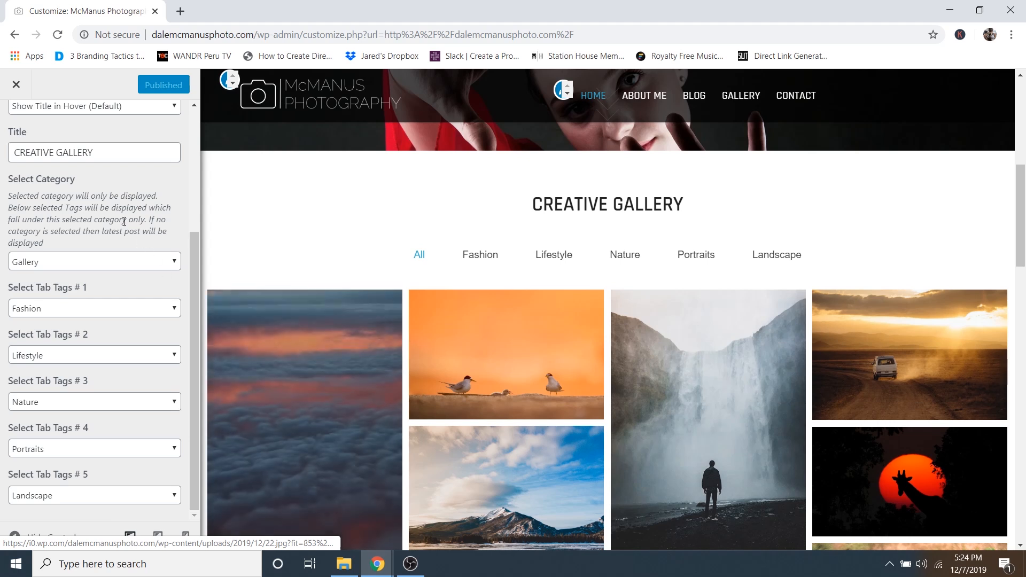
- Set Gallery Title to Hide Gallery Title, publish, and close the Customizer
scroll(97, 271, "up", 4)
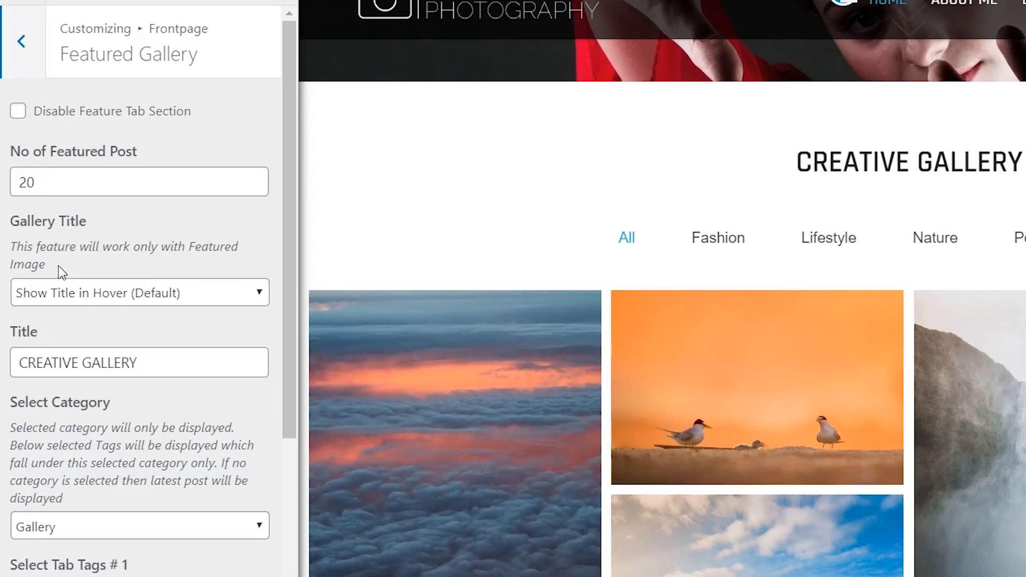
left_click(91, 297)
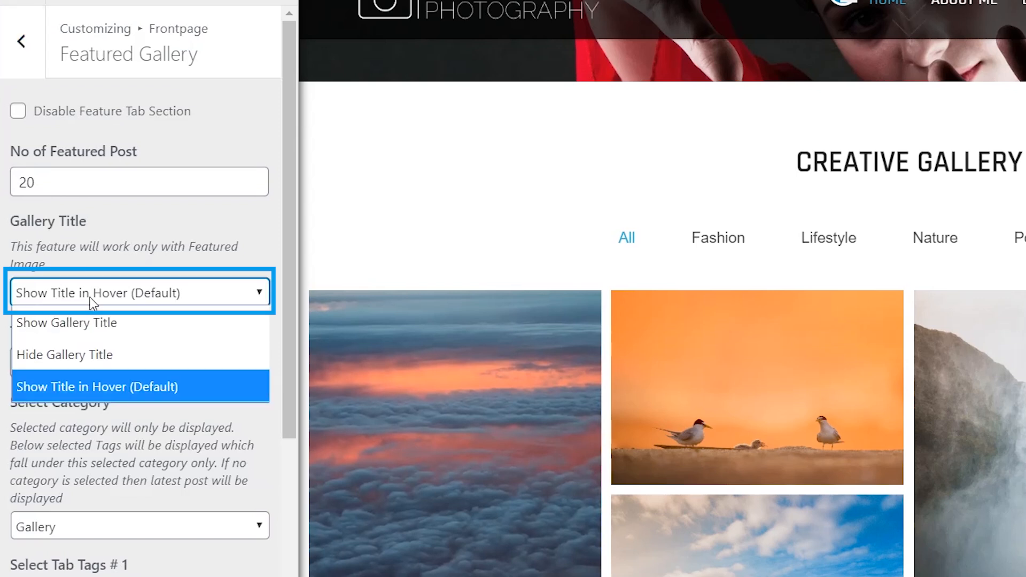
left_click(55, 354)
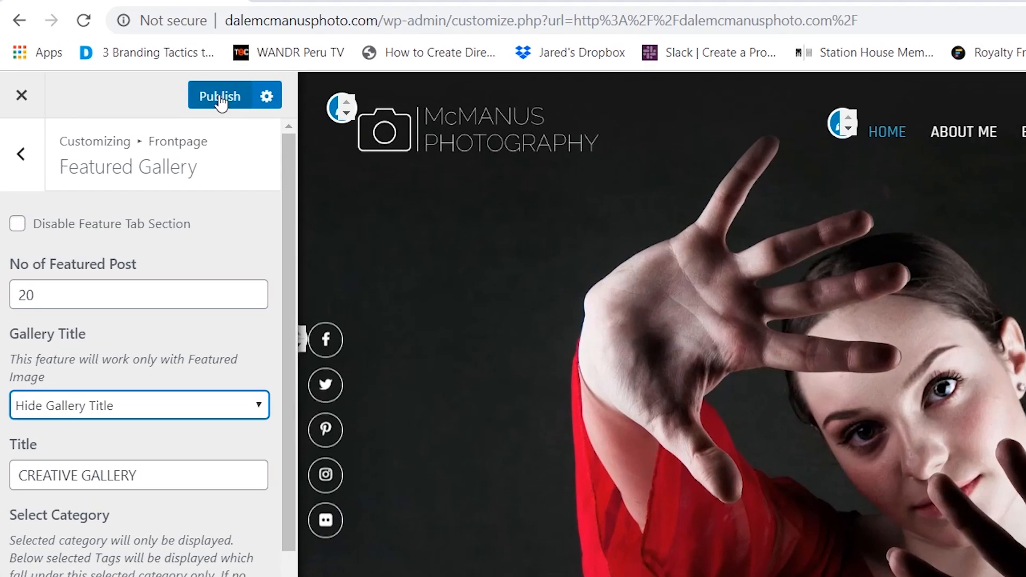
left_click(220, 101)
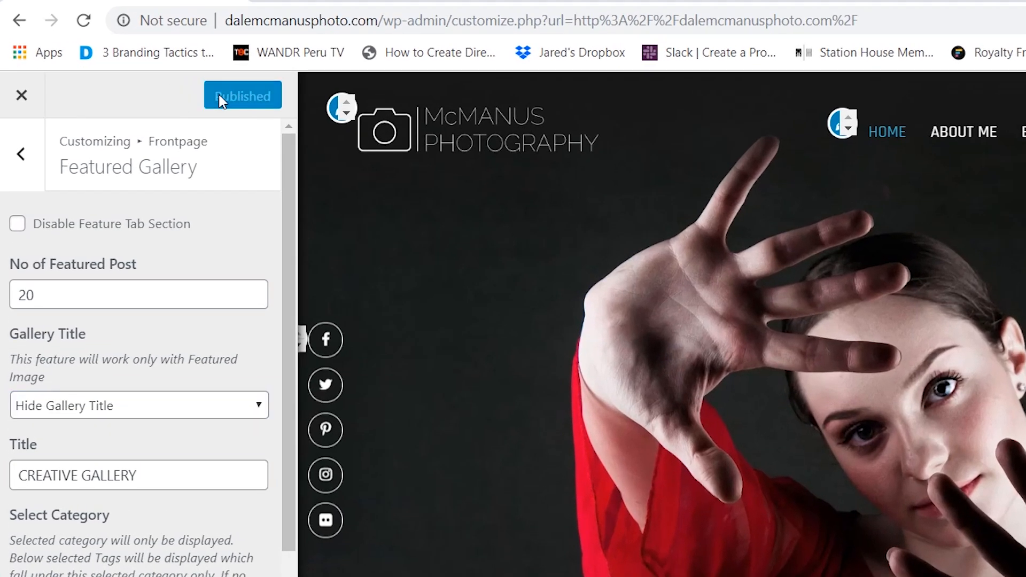
left_click(21, 97)
- Start a new post titled 'Hero Image' in the home-video-image category
mouse_move(108, 101)
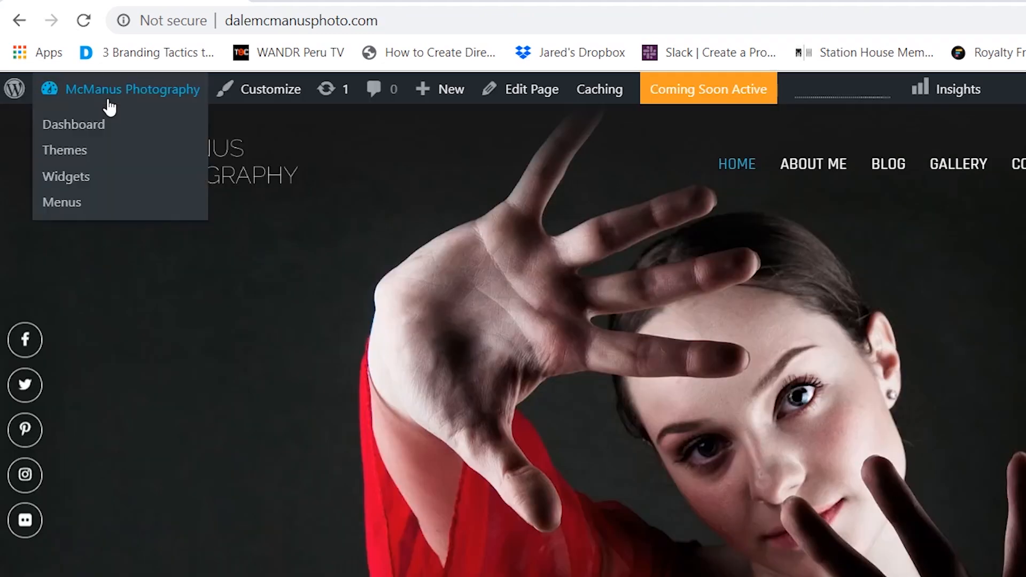
left_click(61, 128)
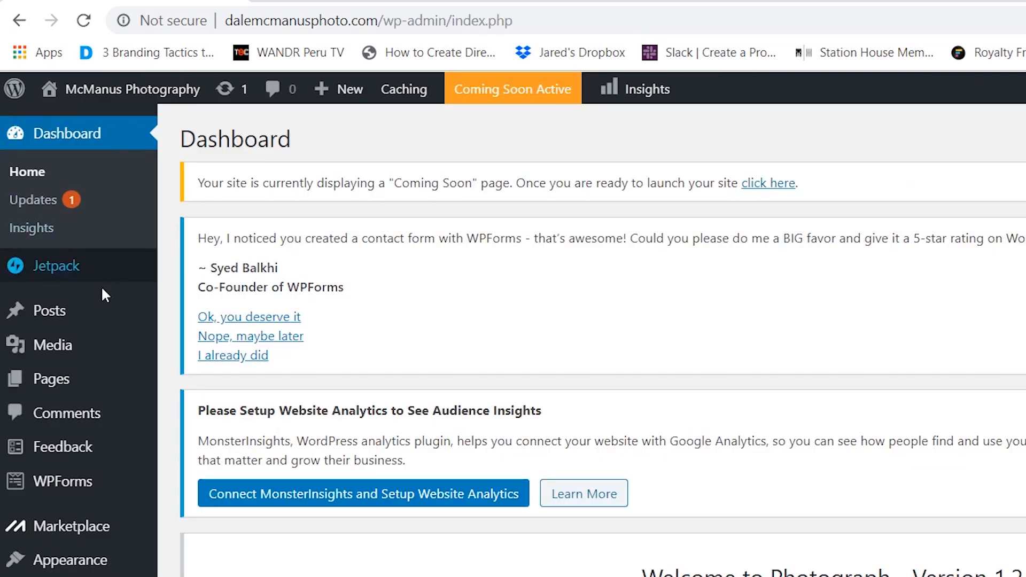
mouse_move(64, 320)
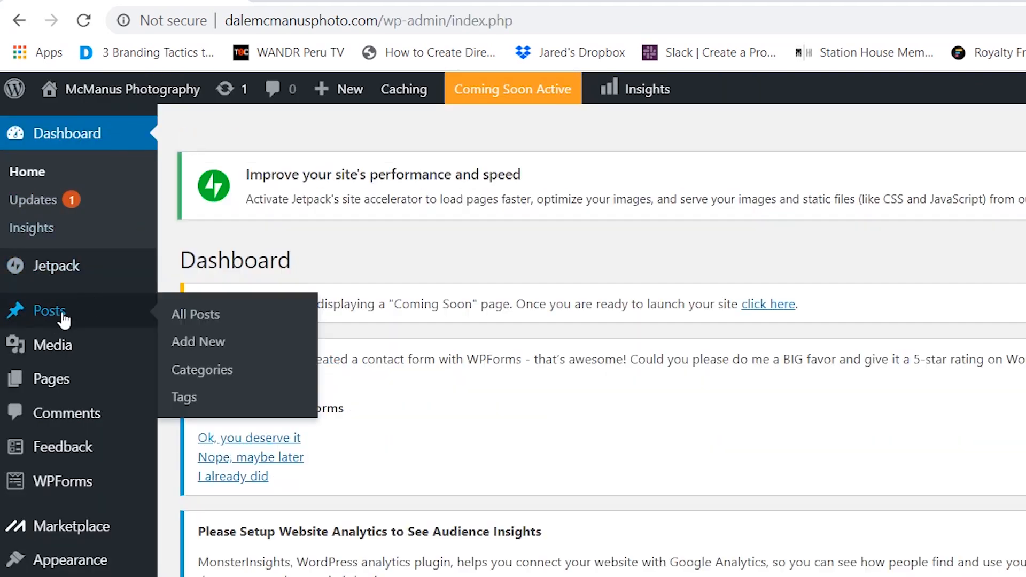
left_click(205, 345)
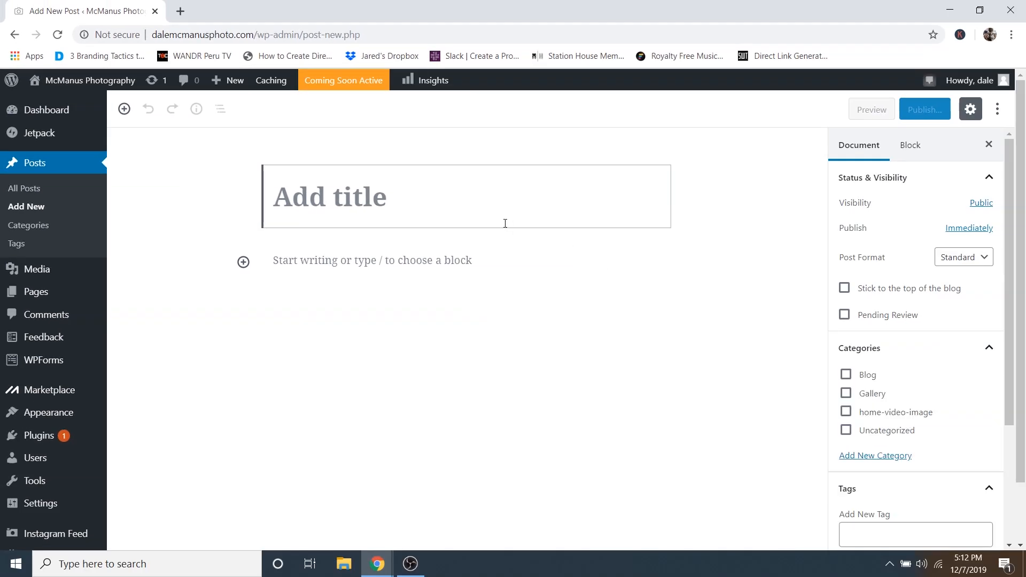
type("Hero Image")
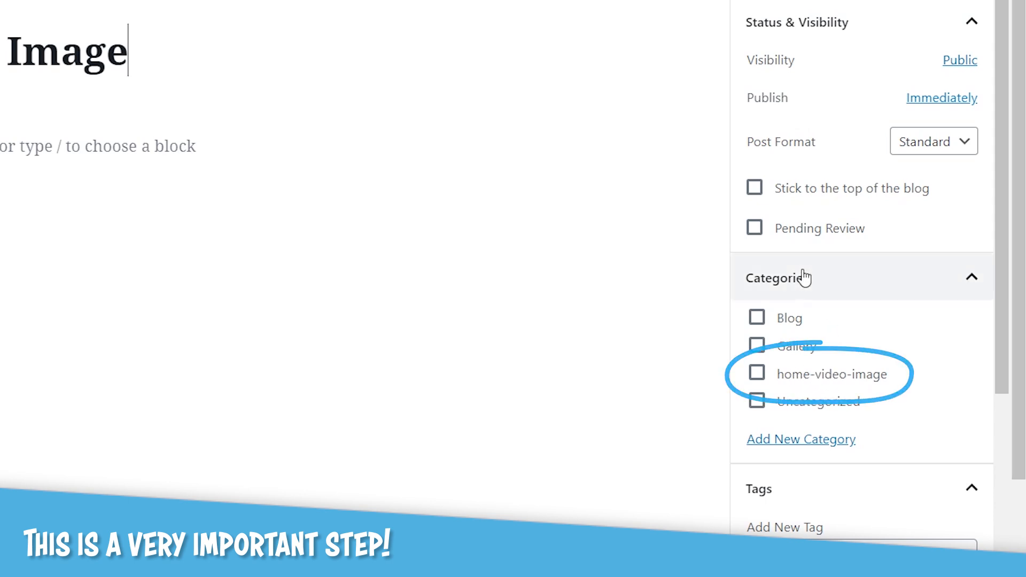
left_click(806, 380)
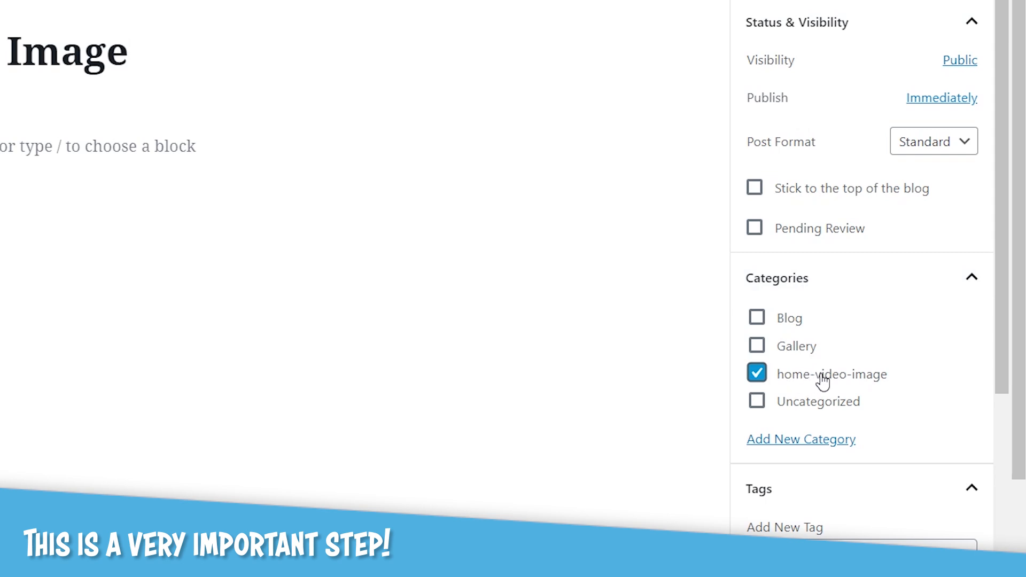
- Set the photographer photo as featured image and publish the post
scroll(817, 382, "down", 2)
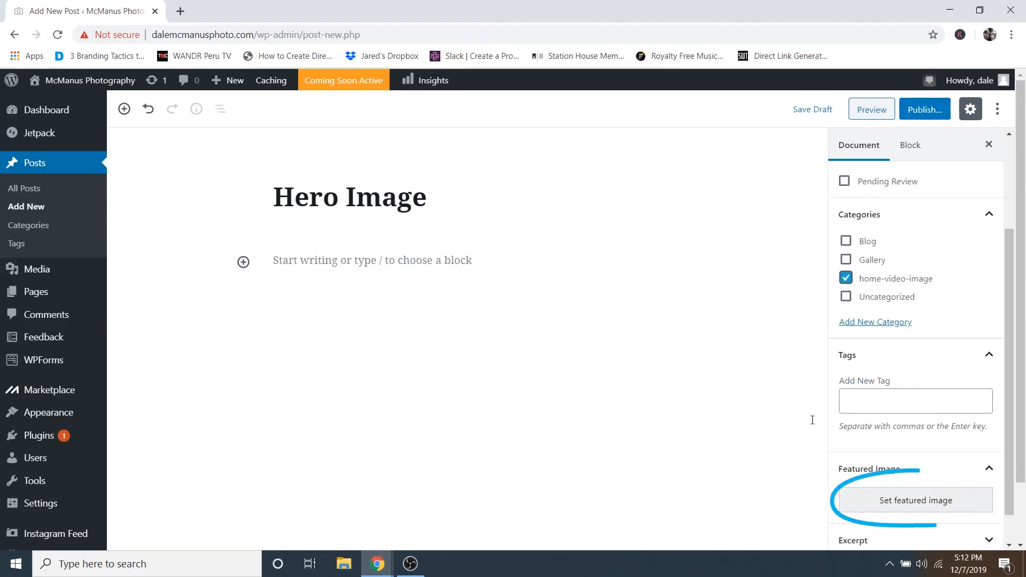
left_click(874, 507)
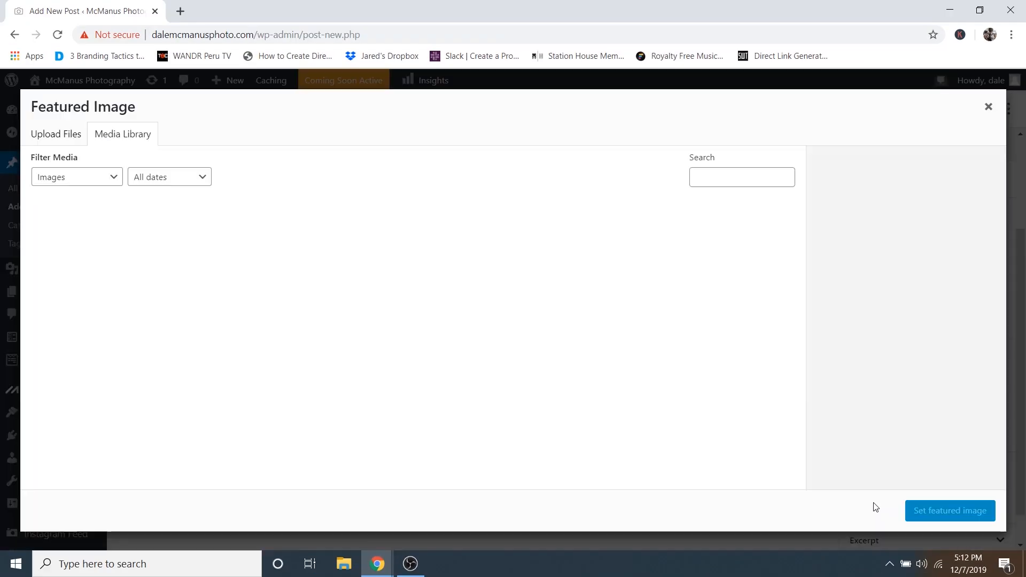
scroll(388, 335, "down", 2)
left_click(87, 428)
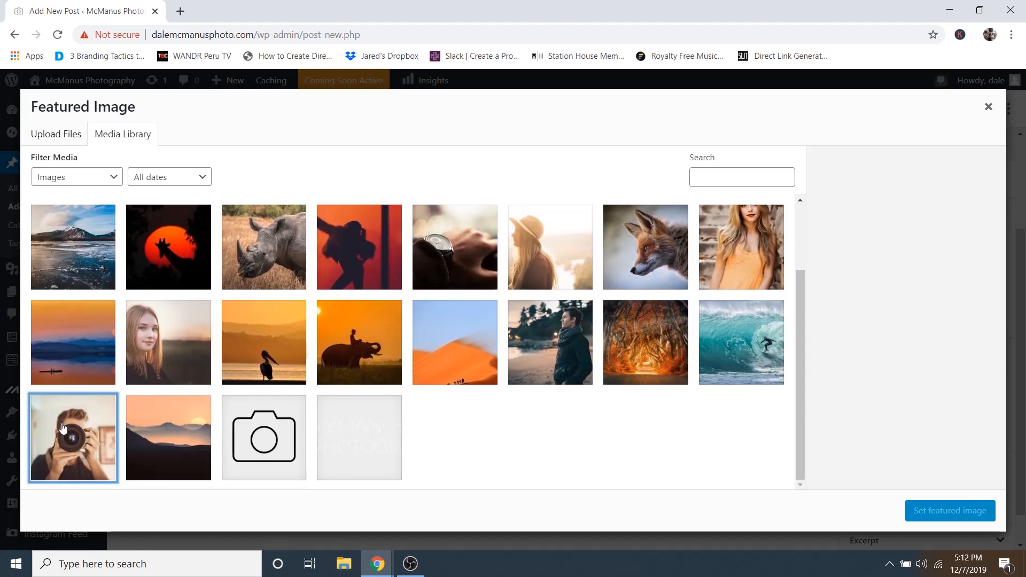
left_click(933, 514)
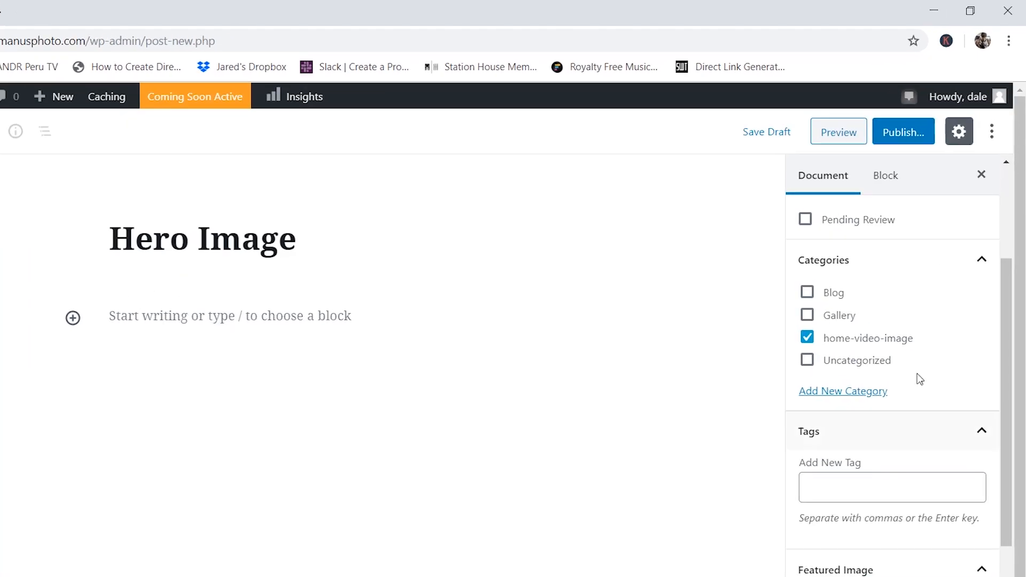
left_click(874, 169)
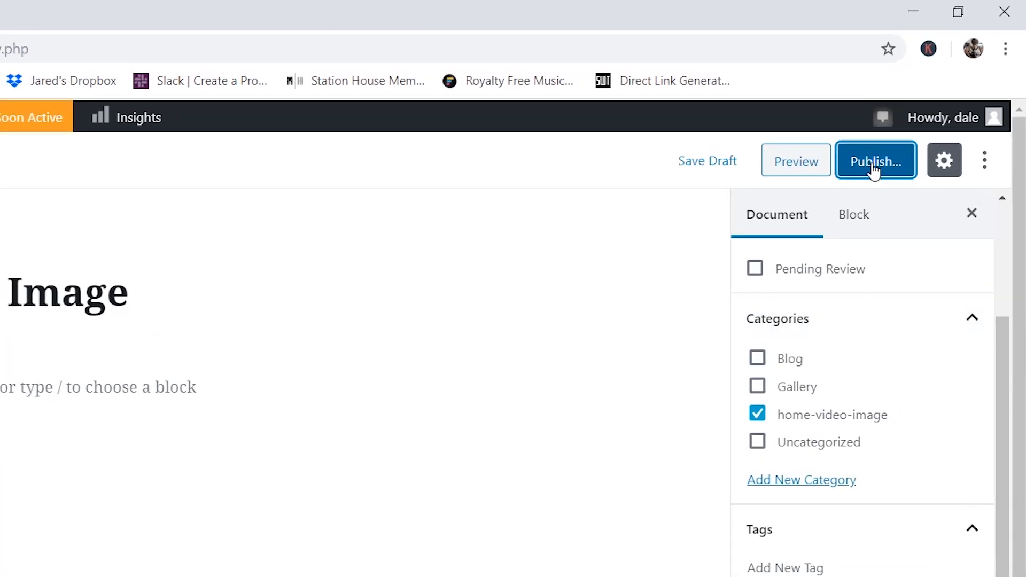
left_click(874, 171)
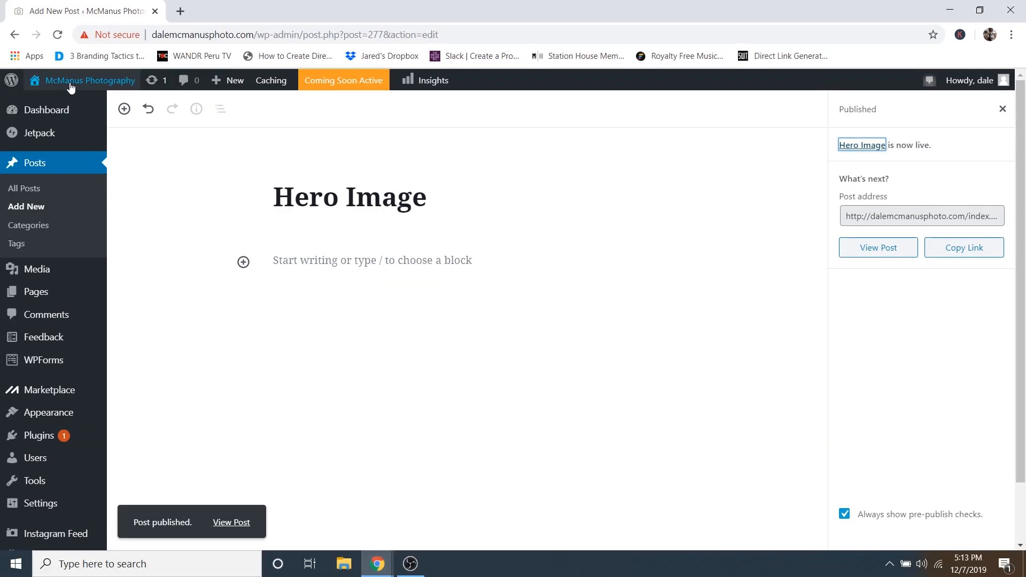
left_click(53, 105)
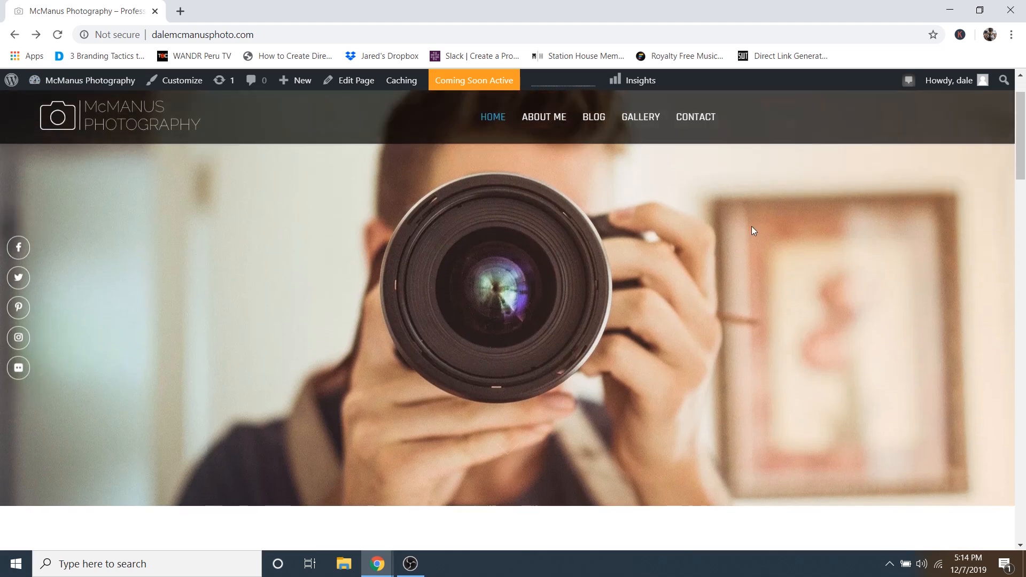
scroll(484, 200, "down", 5)
scroll(624, 278, "up", 5)
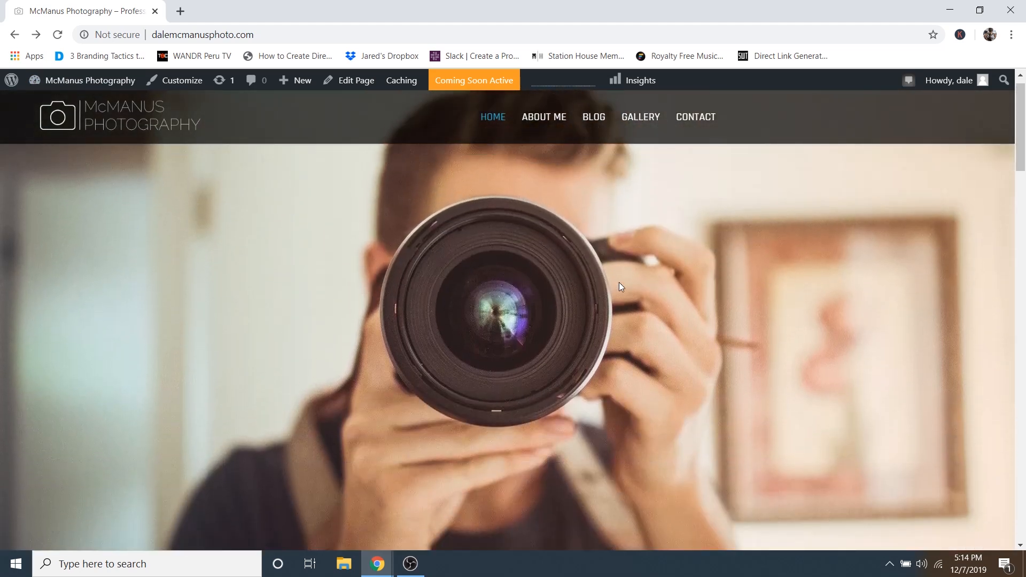
scroll(619, 282, "up", 1)
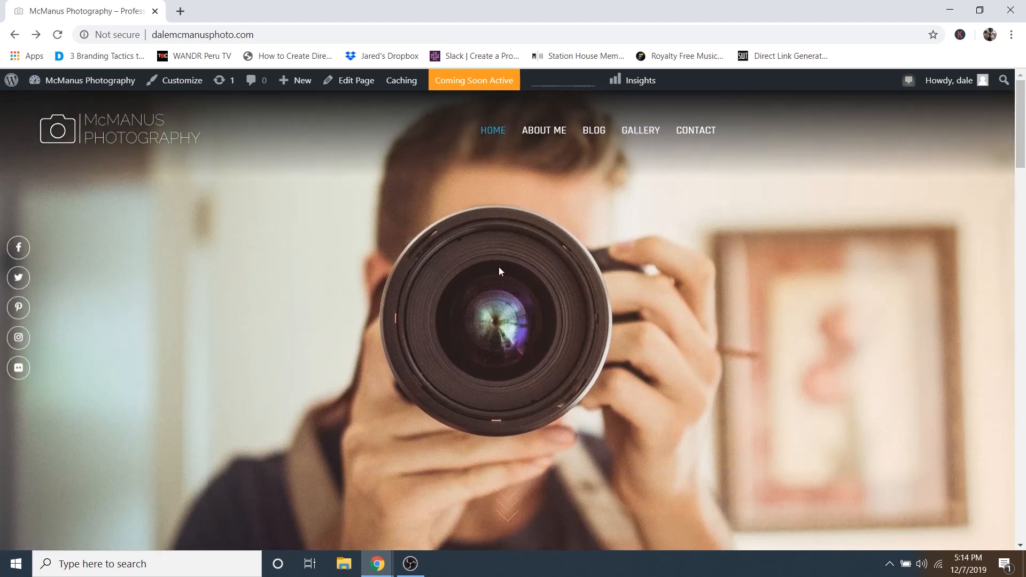
scroll(672, 262, "down", 2)
scroll(672, 262, "down", 5)
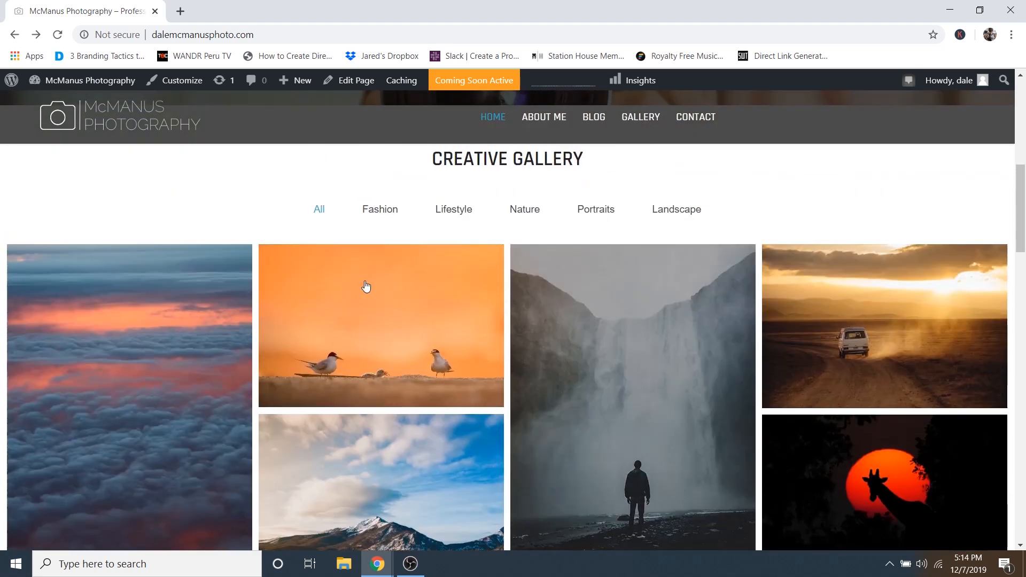
scroll(420, 228, "up", 7)
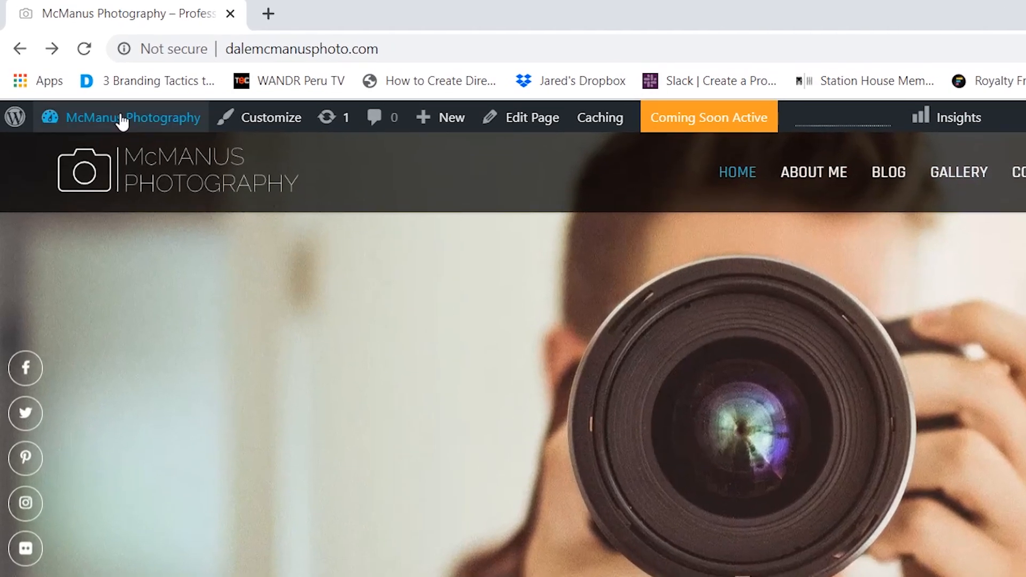
- Go to the Dashboard and open Pages > All Pages to review the nine pages
mouse_move(112, 113)
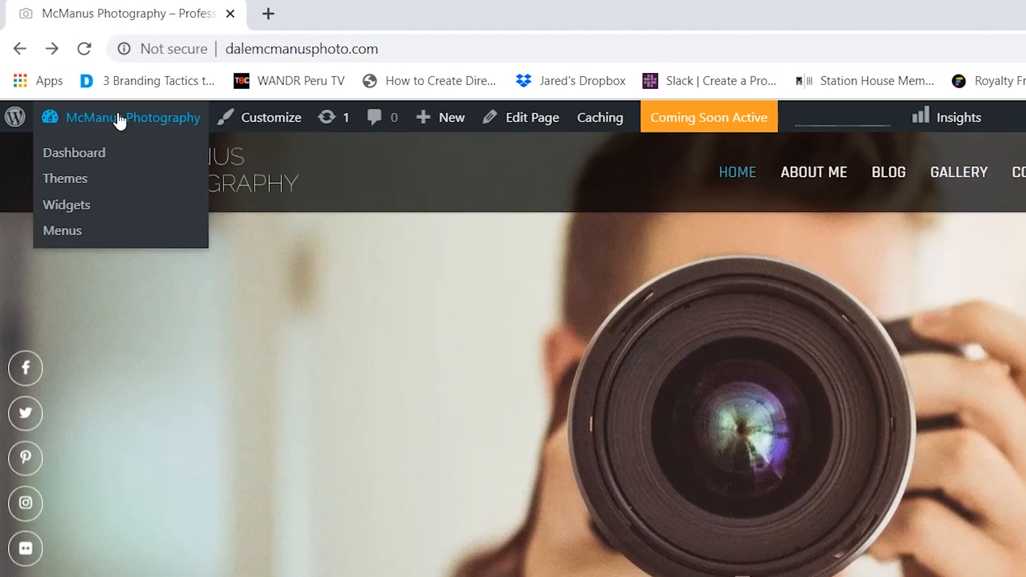
left_click(77, 159)
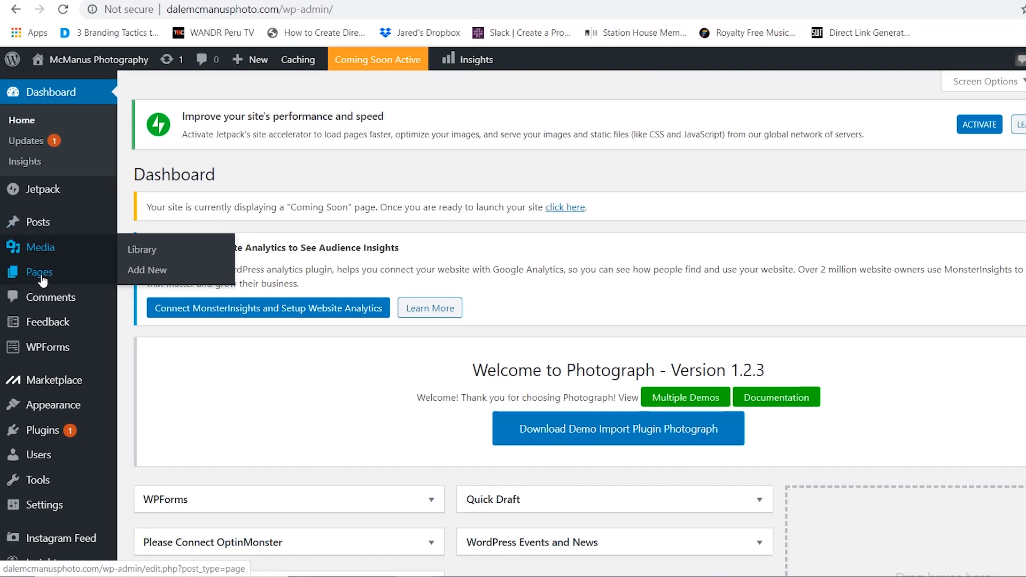
mouse_move(44, 277)
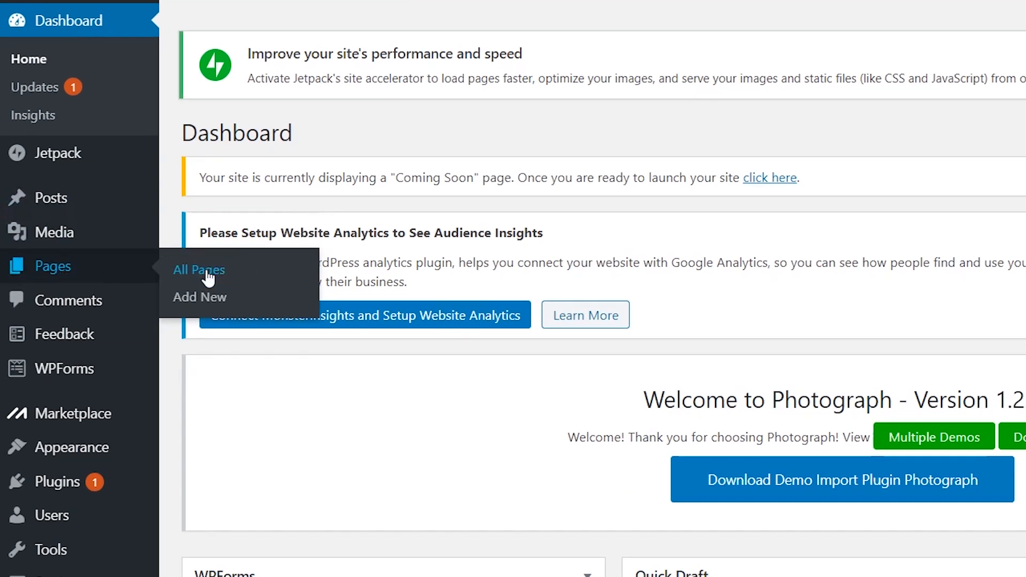
left_click(207, 271)
scroll(406, 289, "down", 7)
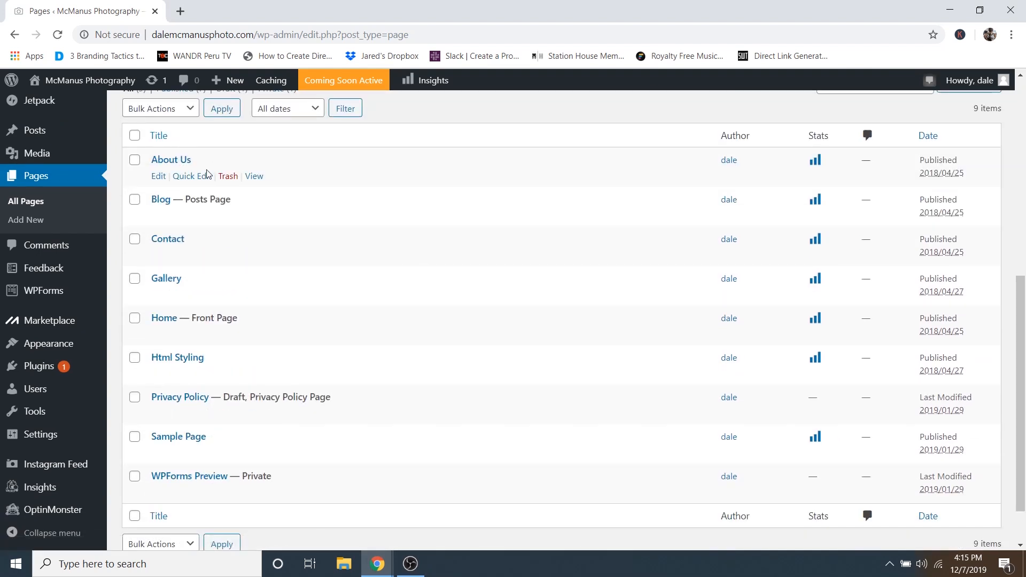
scroll(229, 404, "down", 1)
scroll(237, 298, "up", 3)
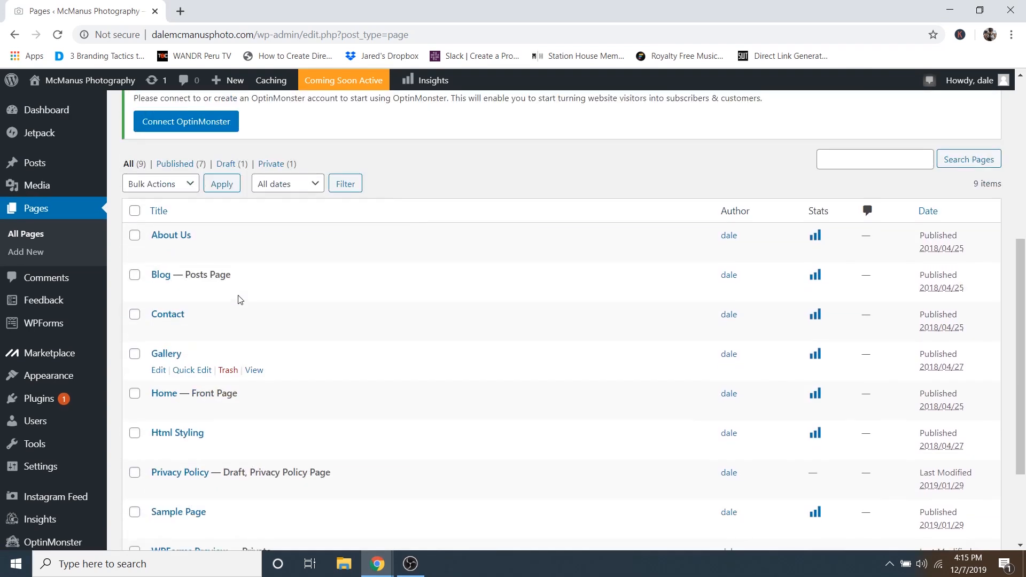
- Open the Gallery page in the editor and remove its Classic block of photos
left_click(171, 355)
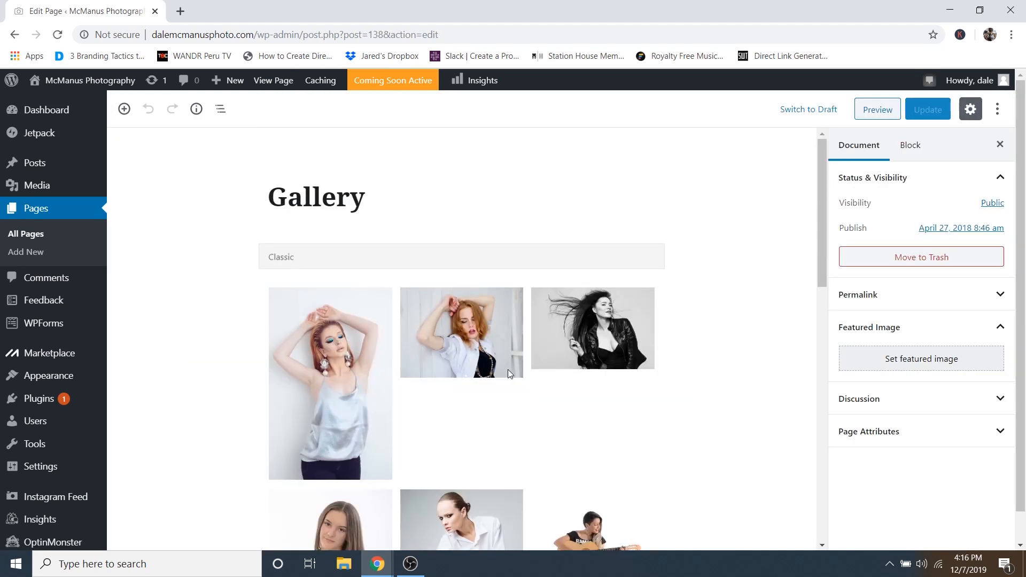
left_click(474, 323)
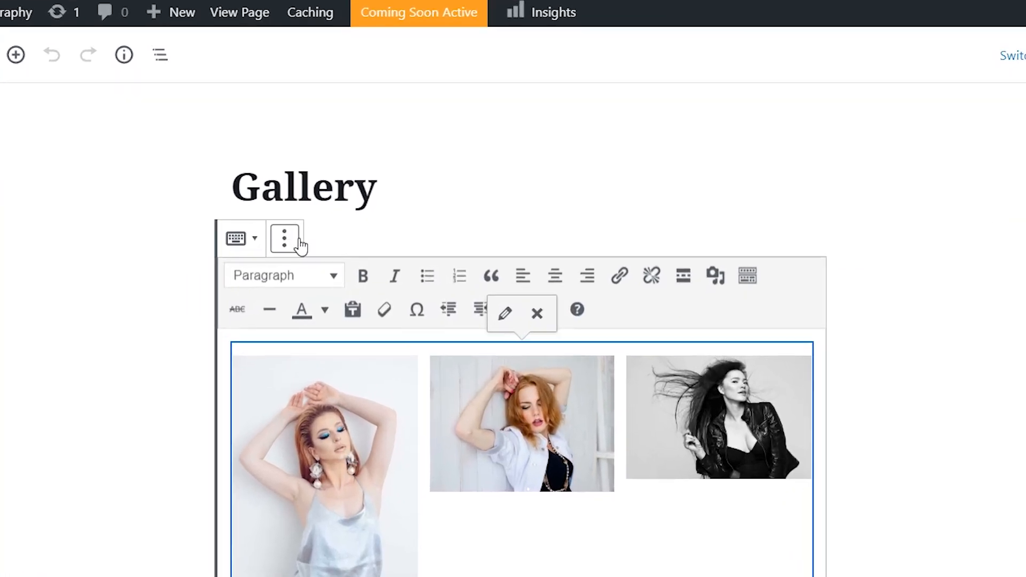
left_click(287, 240)
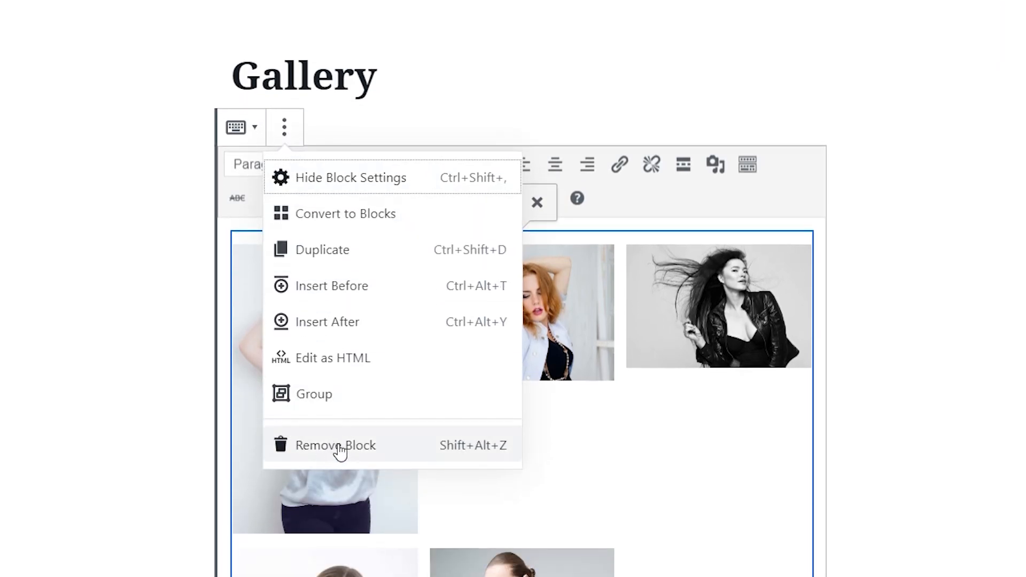
left_click(337, 446)
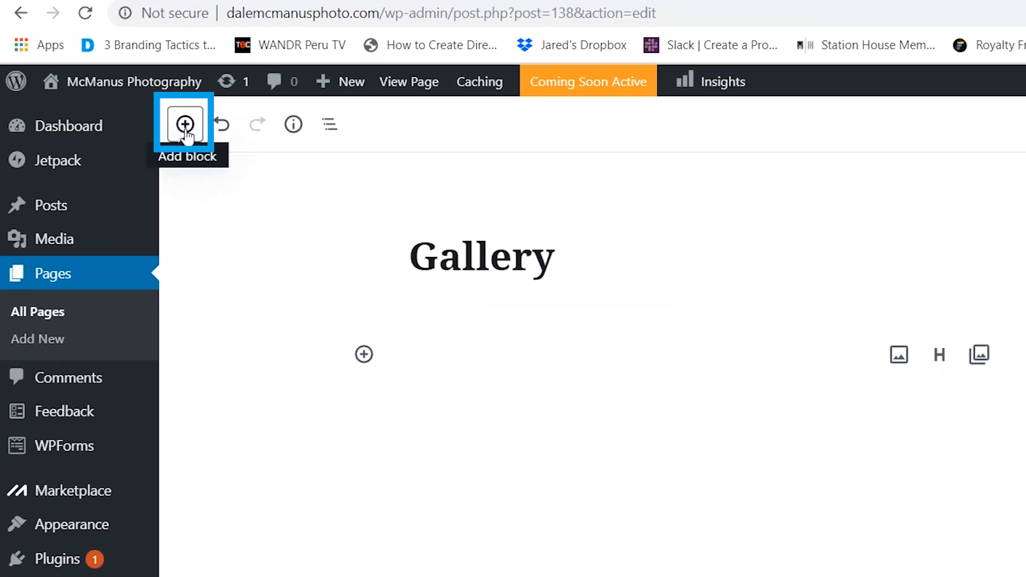
- Insert a Tiled Gallery block from the Jetpack block category
left_click(185, 129)
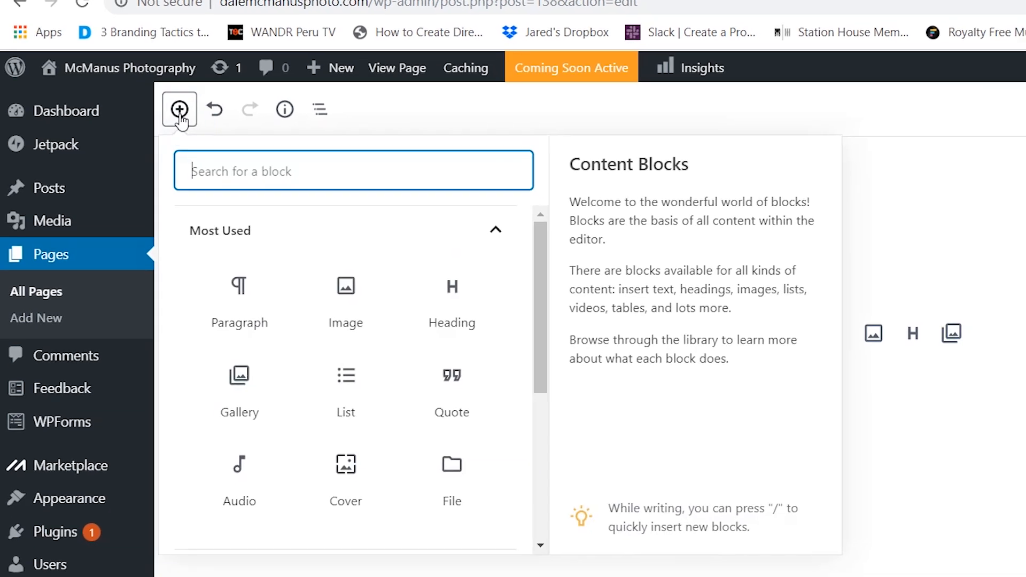
scroll(459, 316, "down", 5)
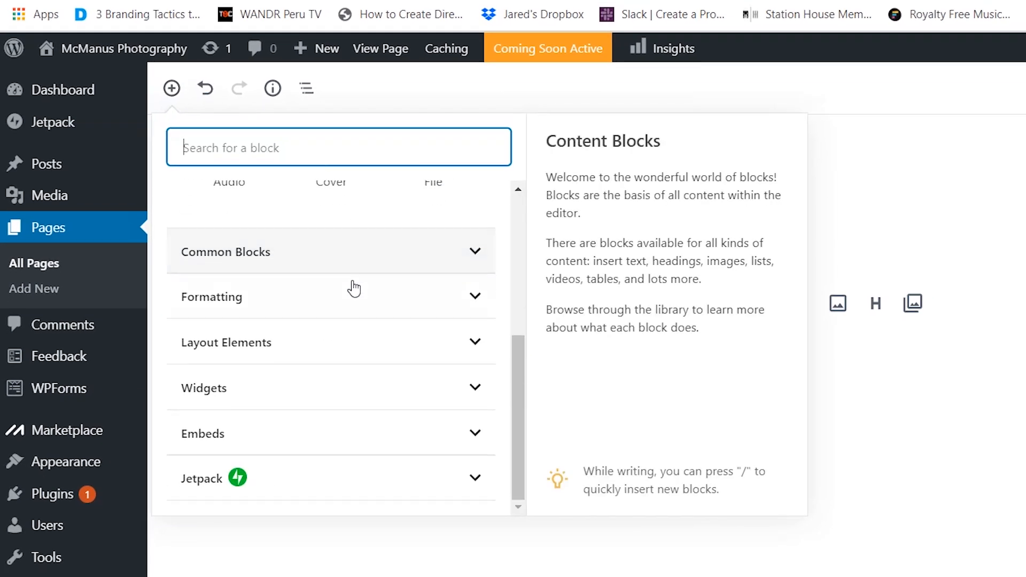
left_click(284, 481)
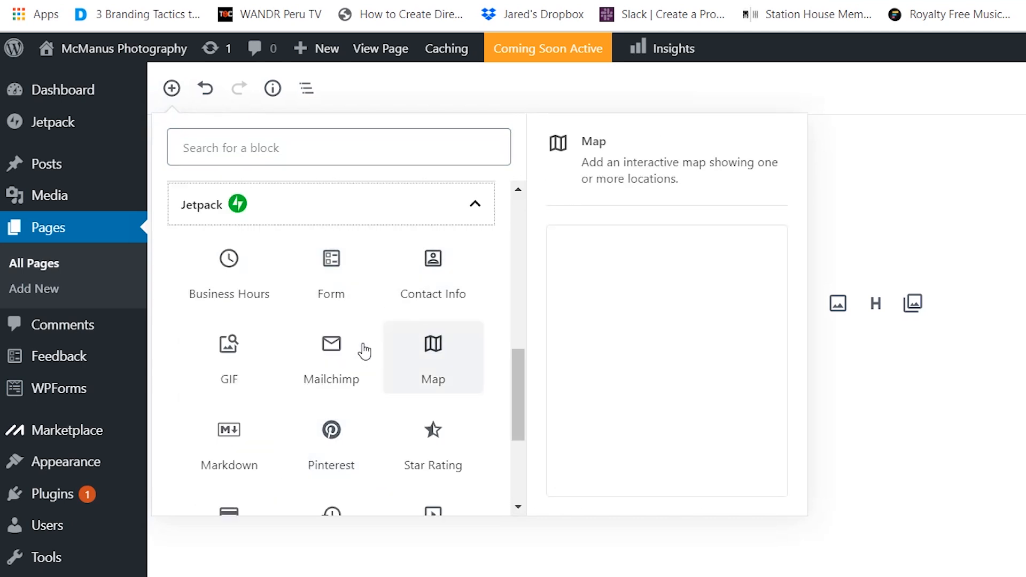
scroll(385, 367, "down", 3)
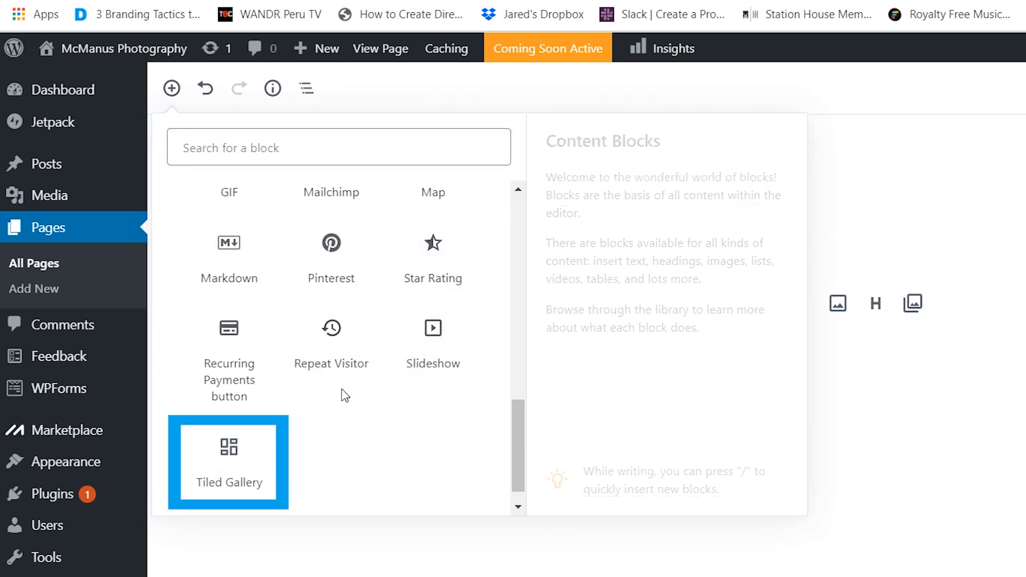
left_click(236, 458)
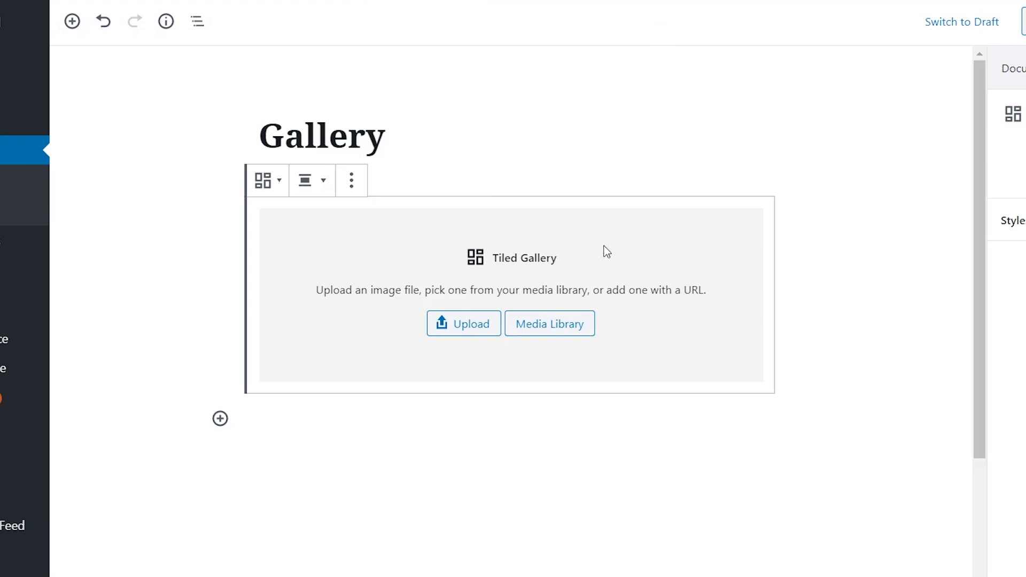
- Select 25 Media Library images, mountain sunset through sailboat, and create a new gallery
left_click(534, 330)
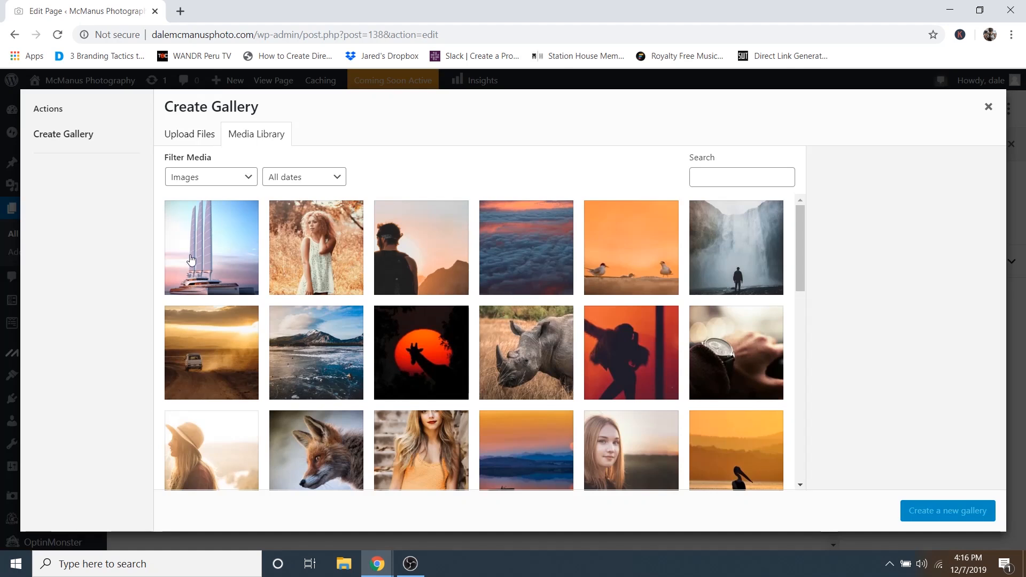
scroll(255, 274, "down", 6)
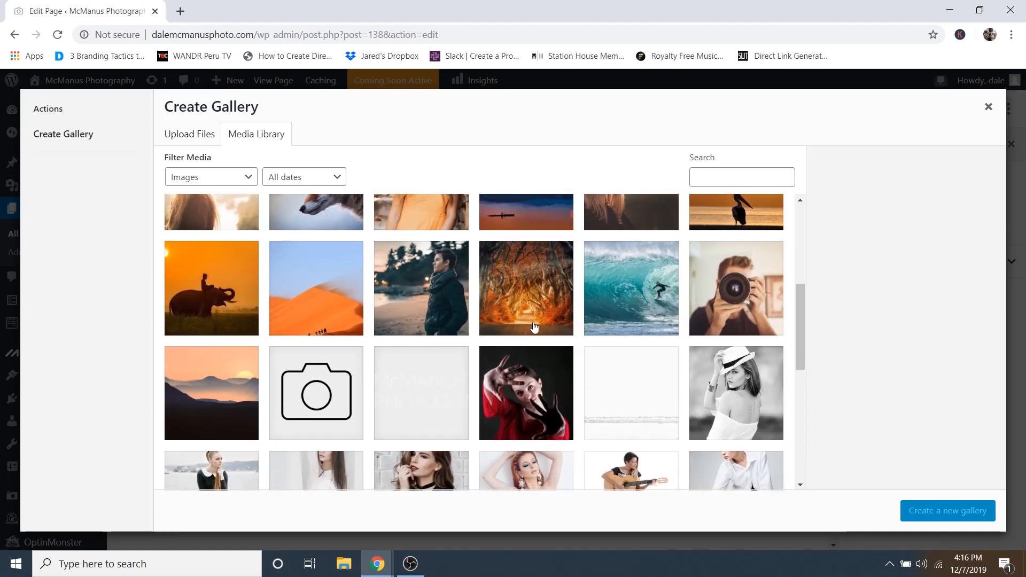
left_click(228, 323)
scroll(228, 325, "up", 6)
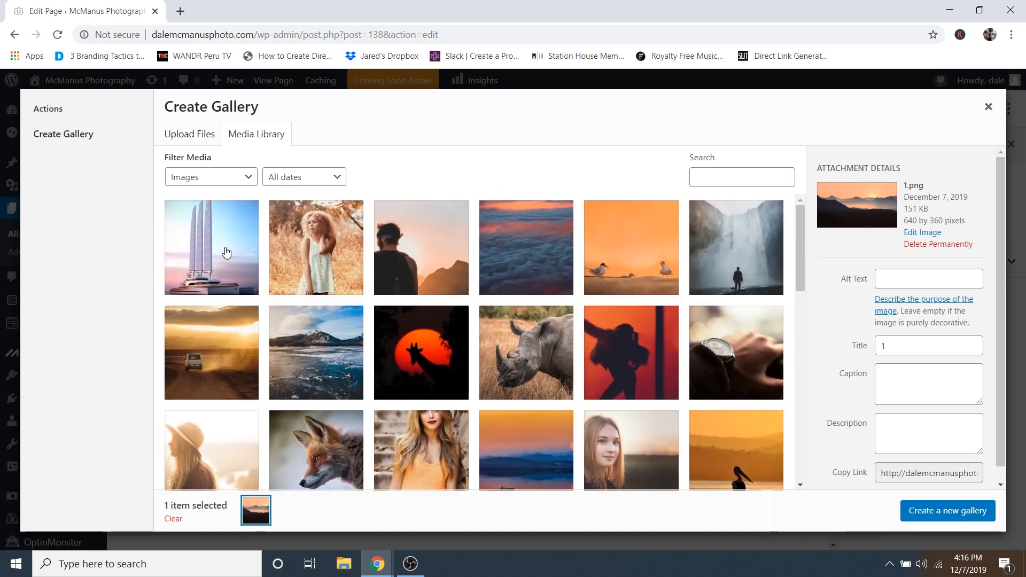
left_click(227, 252, "shift")
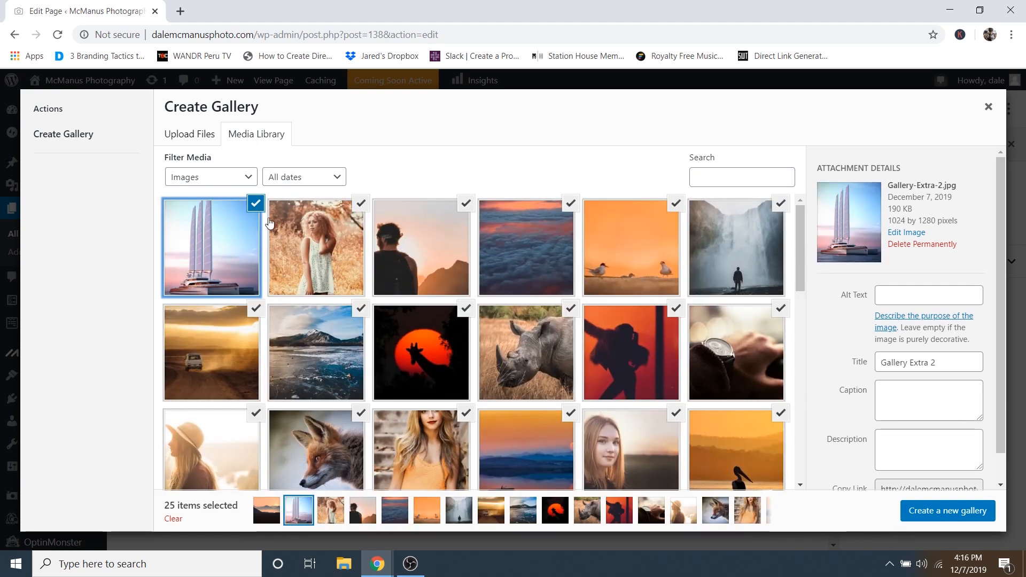
scroll(485, 304, "down", 8)
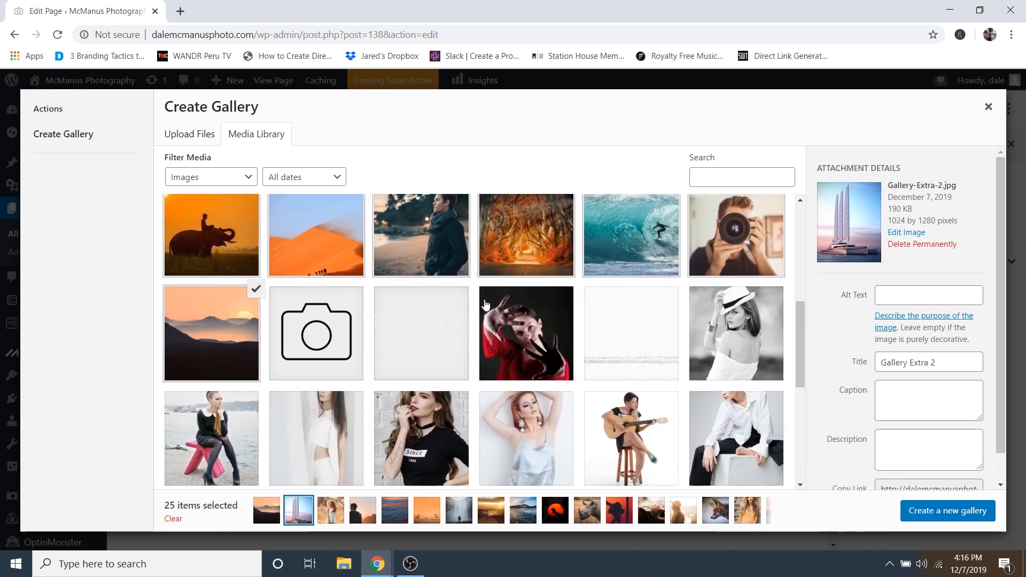
scroll(555, 291, "up", 4)
scroll(688, 316, "up", 1)
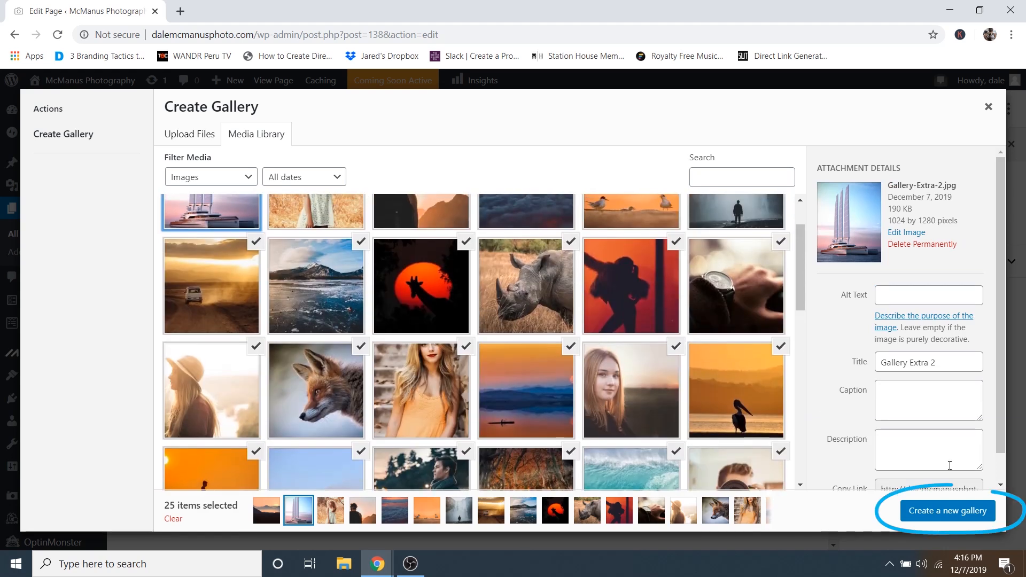
left_click(937, 512)
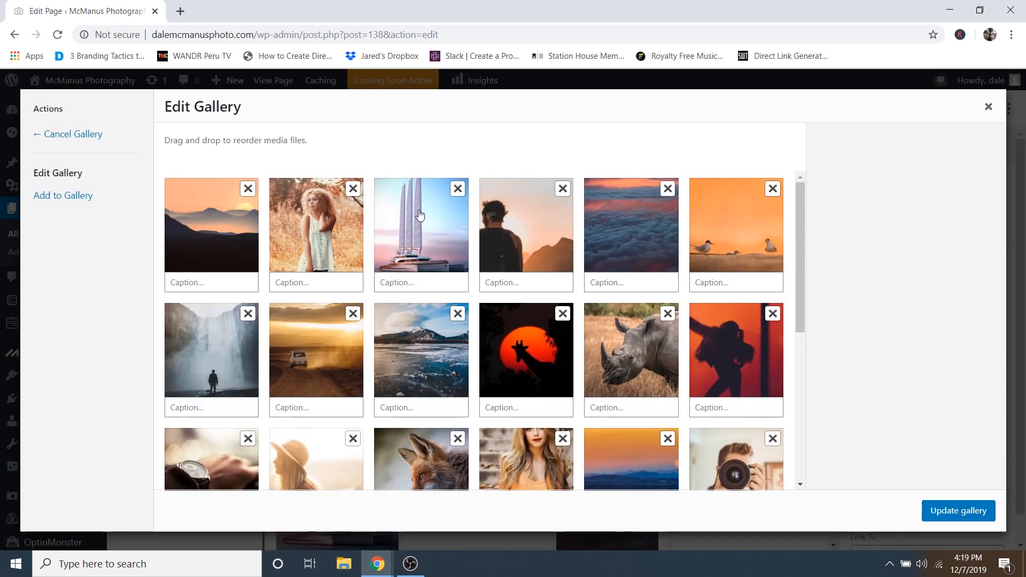
- Move the sailboat photo earlier, put the giraffe sunset first, and remove the man-and-mountain photo
left_click_drag(422, 234, 327, 237)
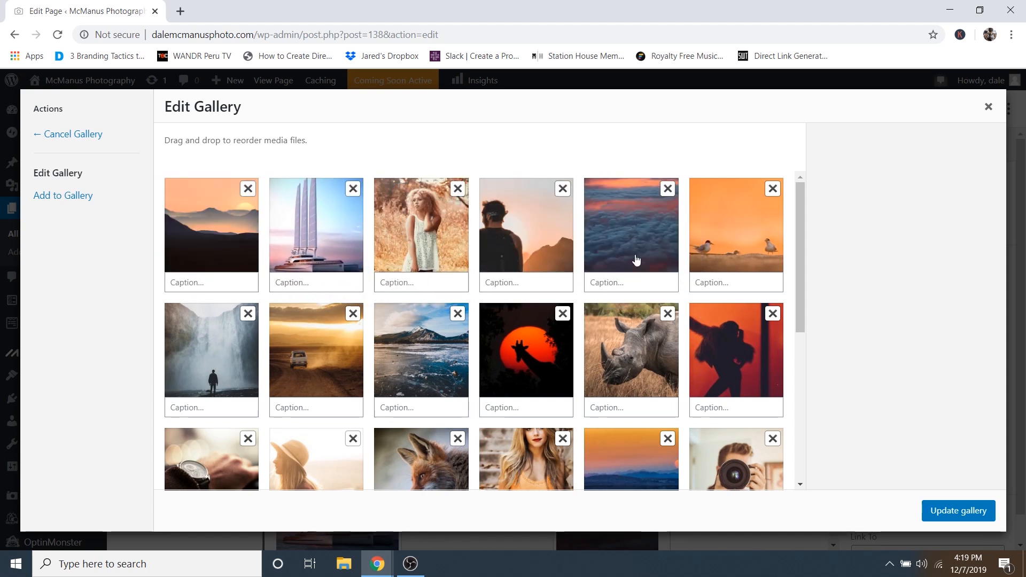
left_click_drag(522, 335, 240, 237)
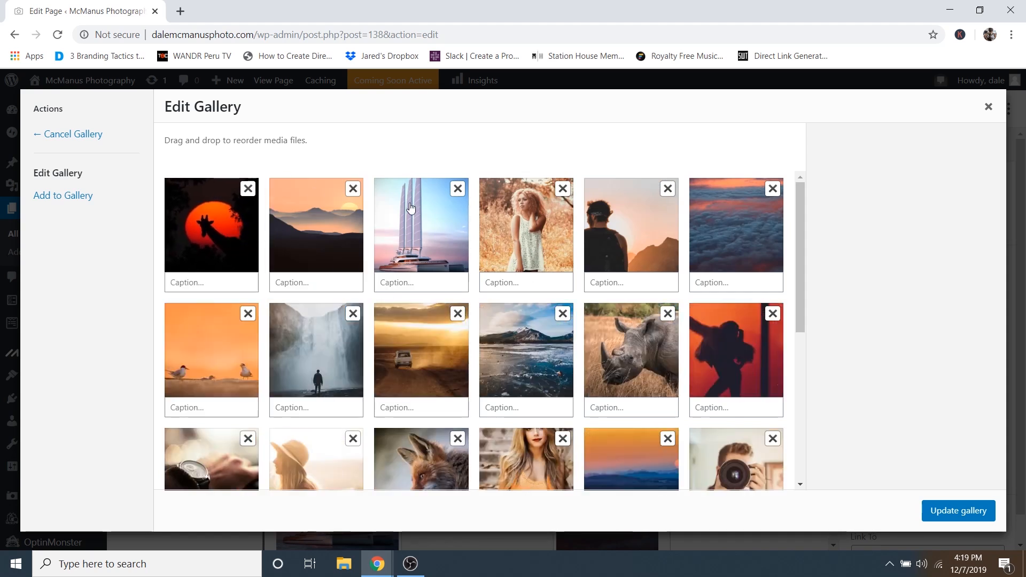
left_click(668, 190)
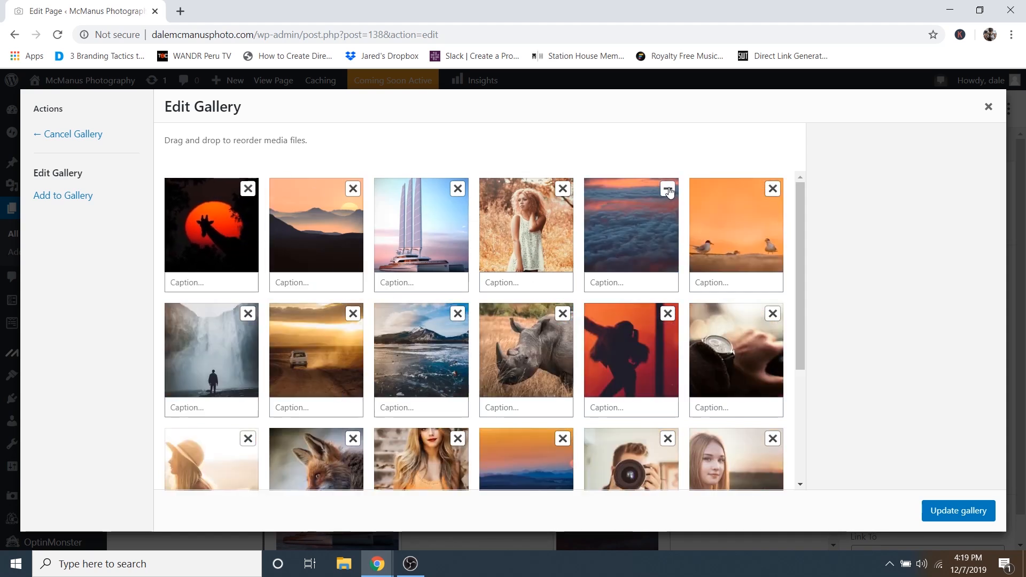
scroll(620, 282, "down", 4)
scroll(625, 278, "up", 4)
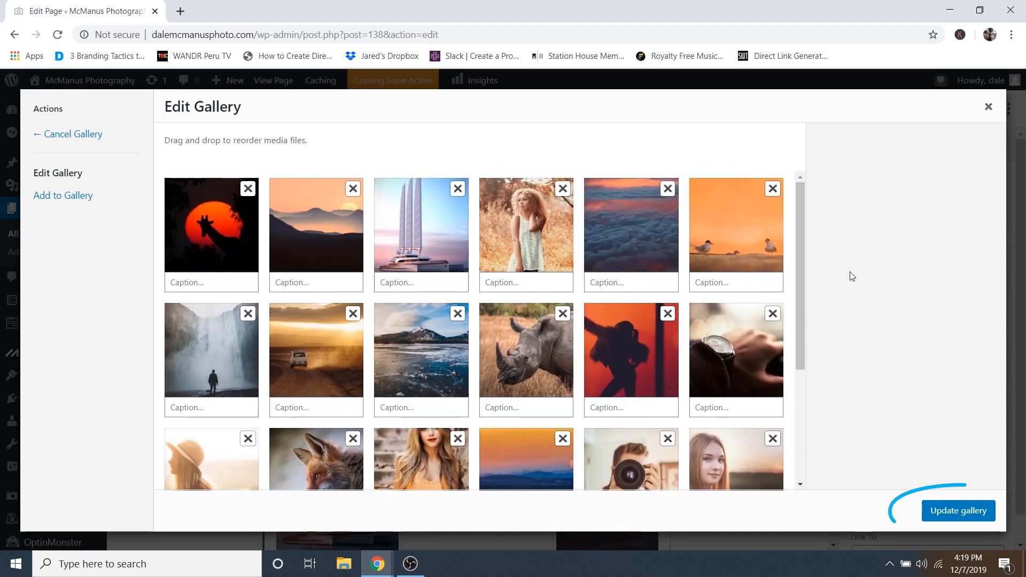
- Insert the gallery and try Circles, Square tiles and Tiled columns before keeping Tiled mosaic
left_click(958, 512)
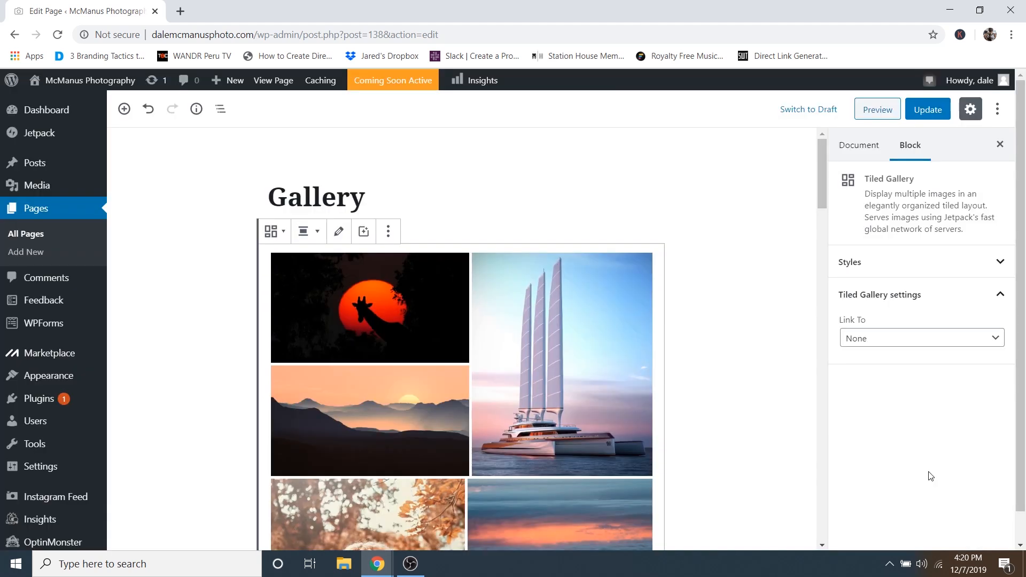
scroll(517, 277, "down", 5)
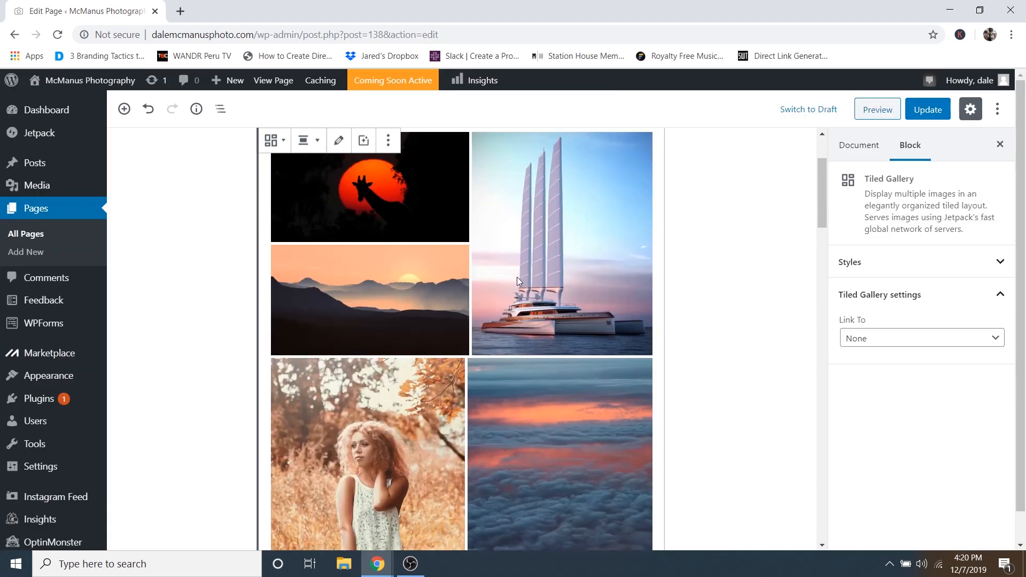
scroll(518, 328, "up", 5)
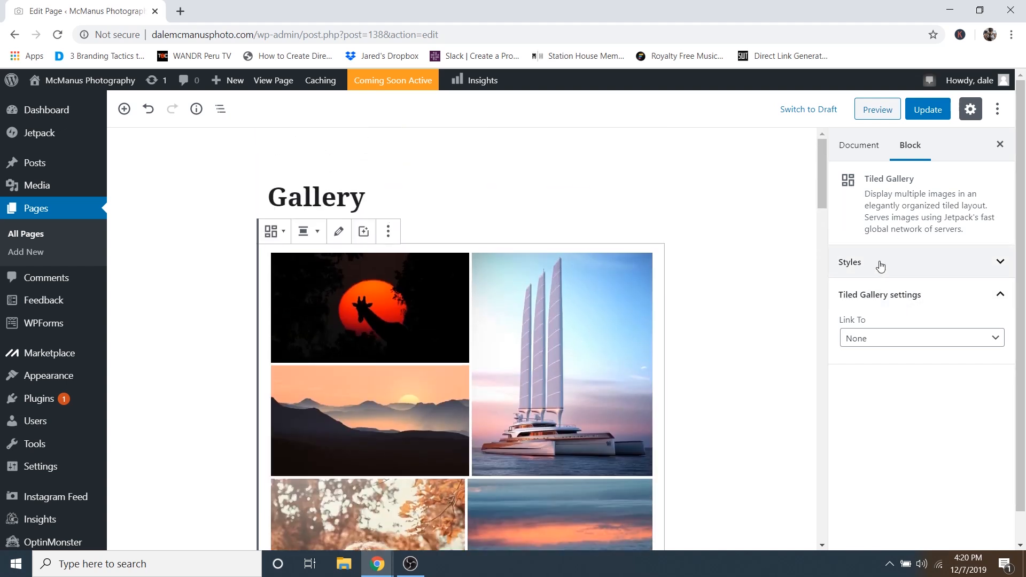
left_click(857, 267)
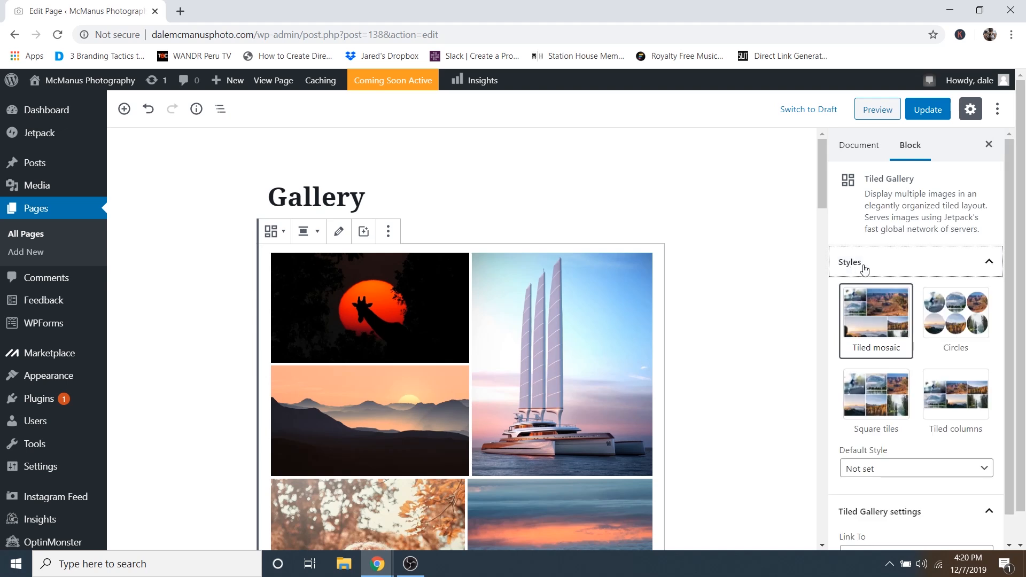
left_click(948, 321)
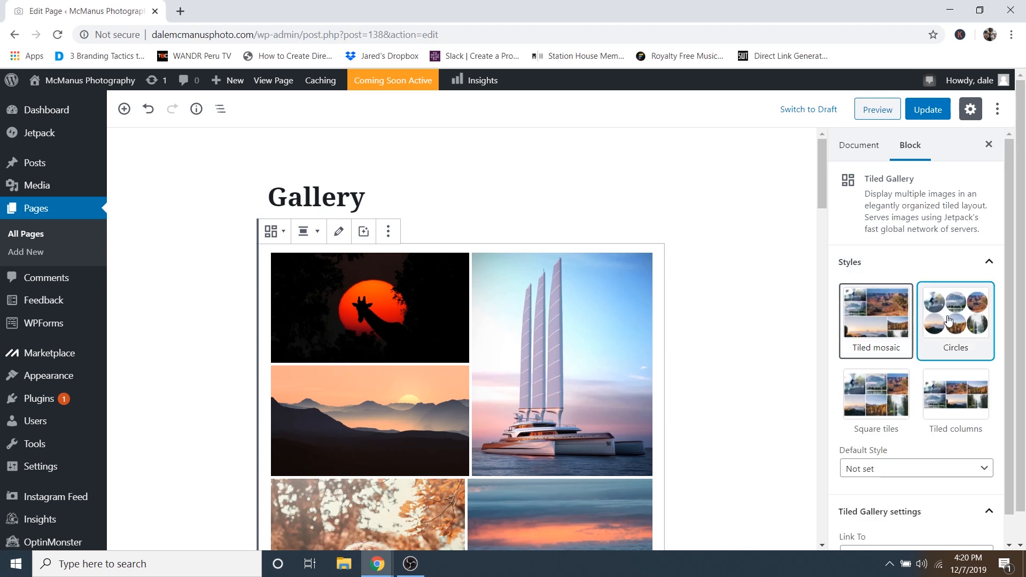
left_click(876, 393)
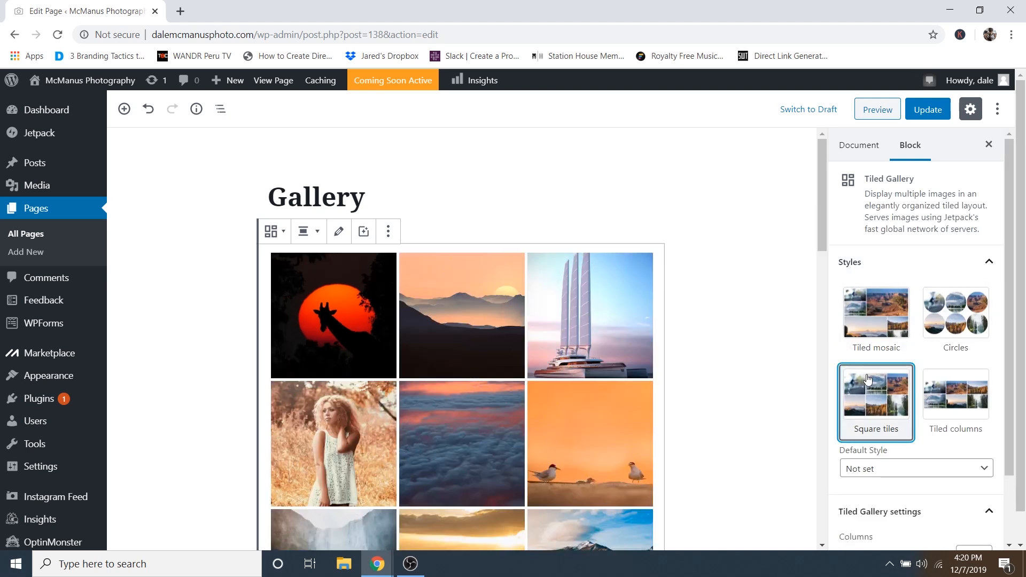
left_click(956, 389)
scroll(509, 376, "down", 5)
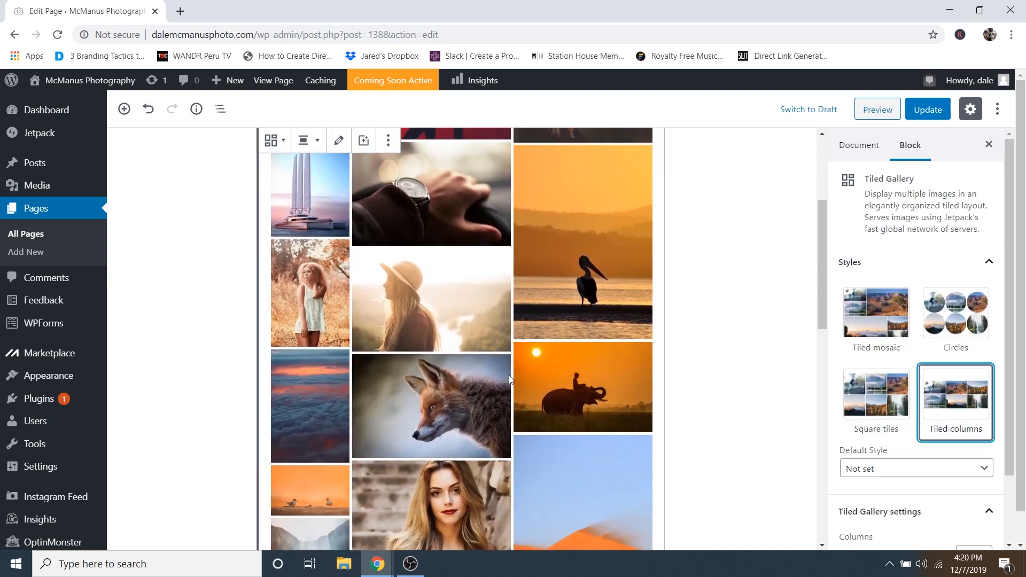
scroll(514, 377, "up", 5)
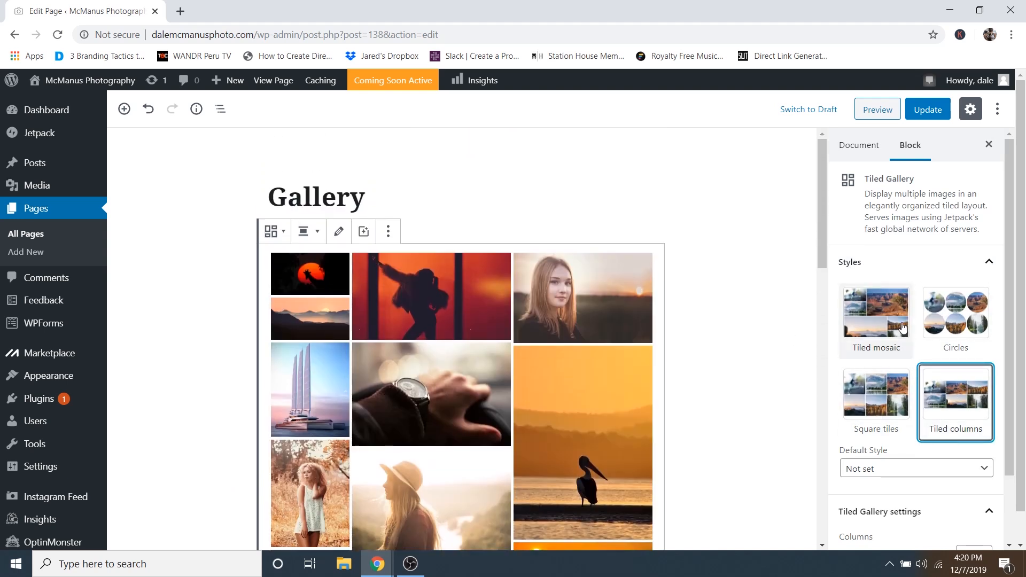
left_click(873, 325)
- Save the Gallery page with its 24-photo tiled mosaic gallery
scroll(579, 384, "down", 7)
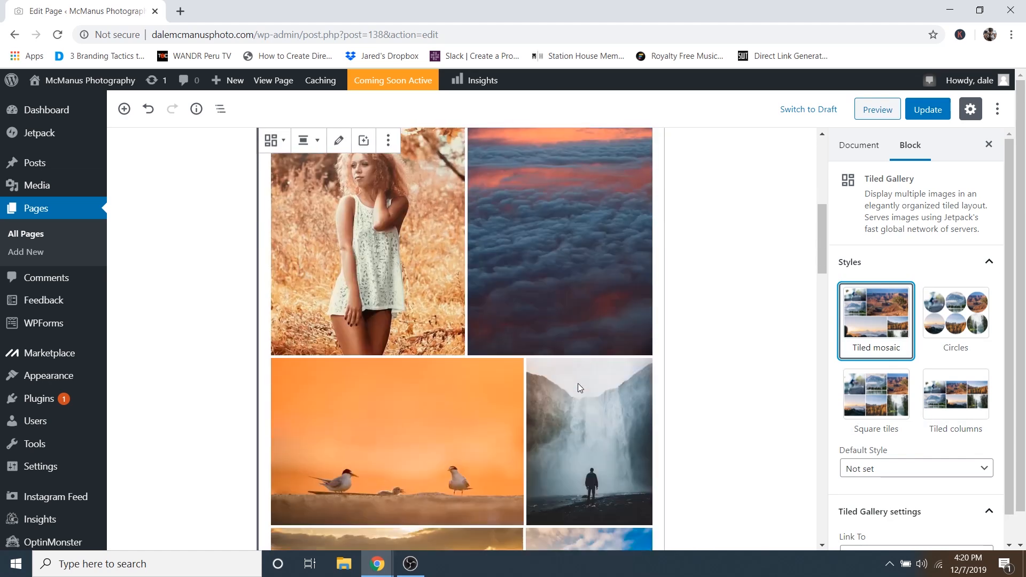
scroll(592, 402, "down", 3)
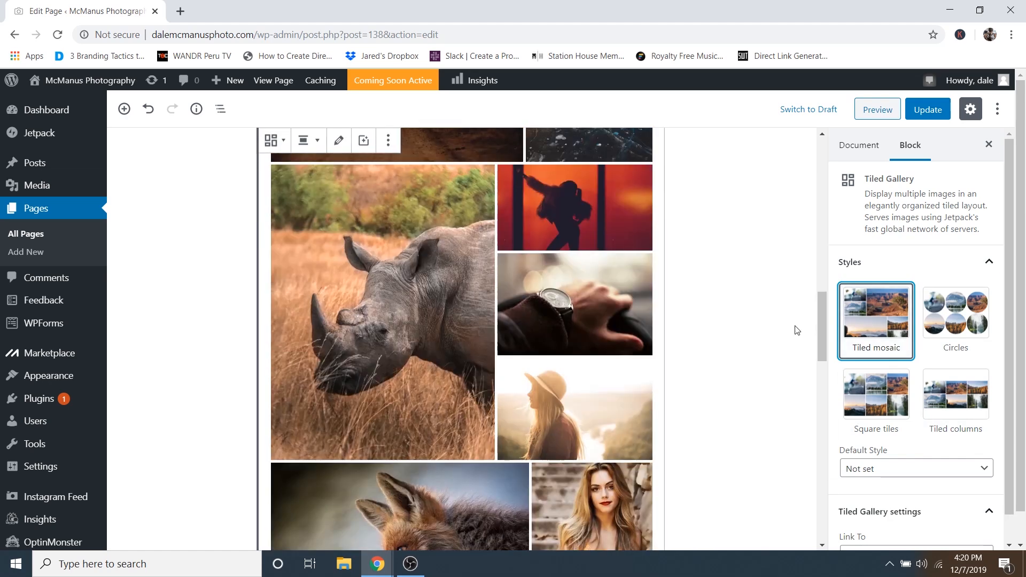
scroll(595, 371, "down", 15)
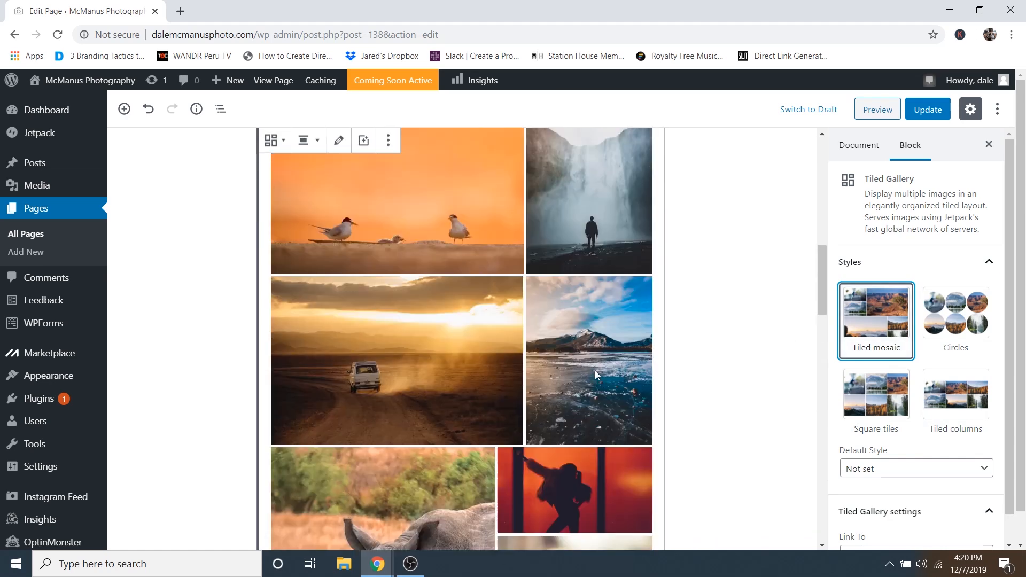
scroll(594, 373, "up", 4)
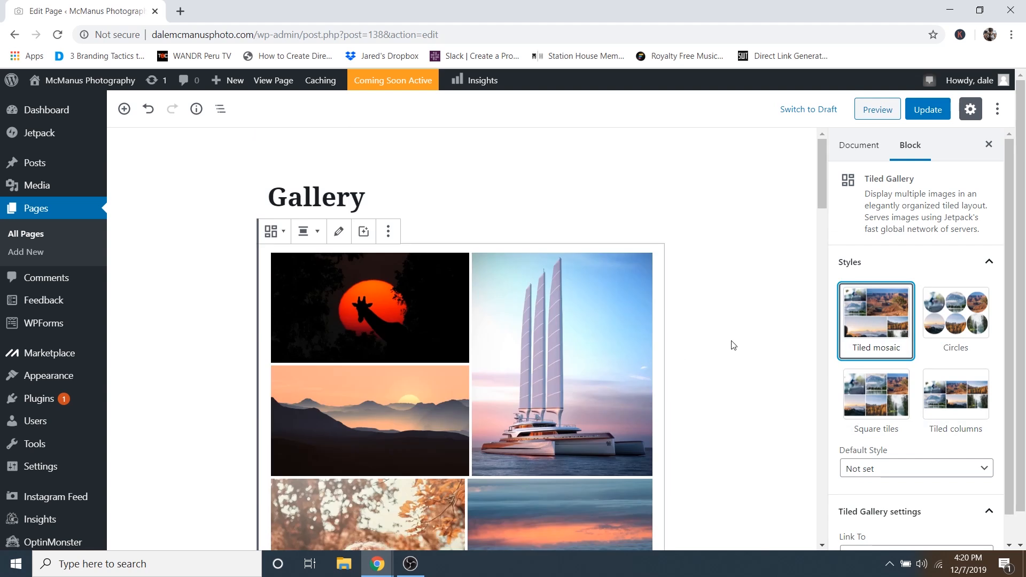
left_click(926, 114)
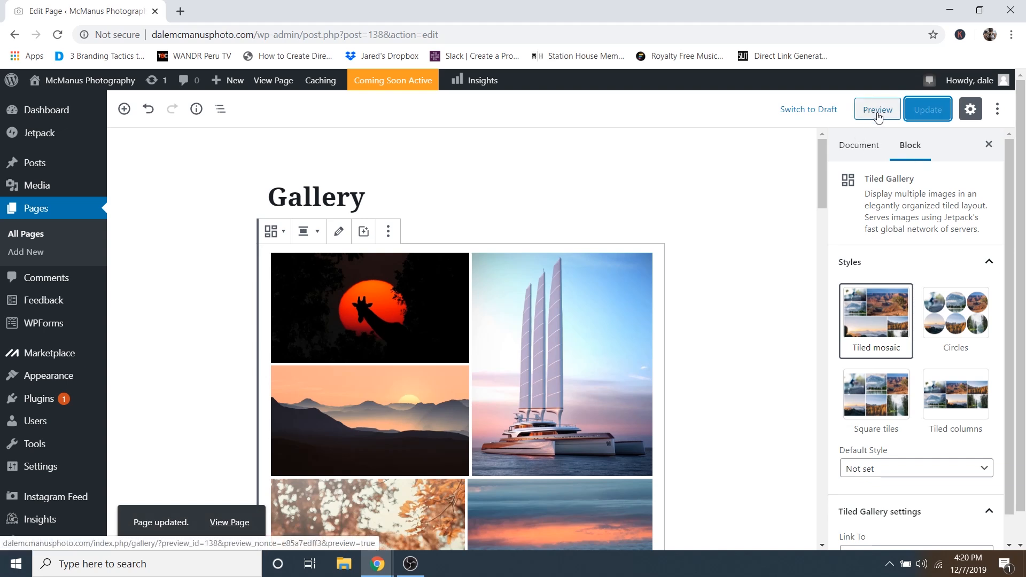
left_click(878, 111)
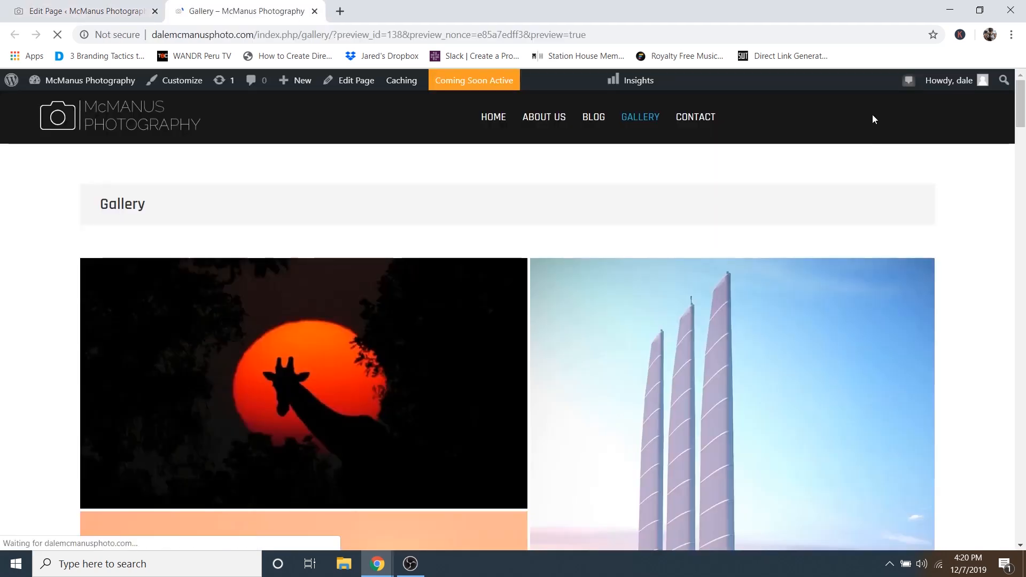
scroll(740, 186, "down", 7)
scroll(741, 187, "down", 15)
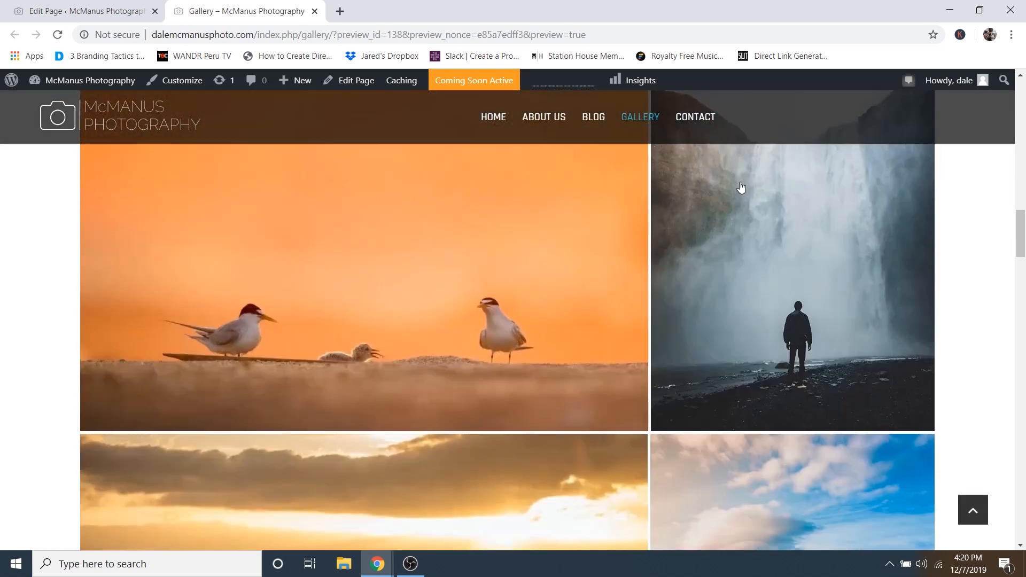
scroll(591, 249, "down", 2)
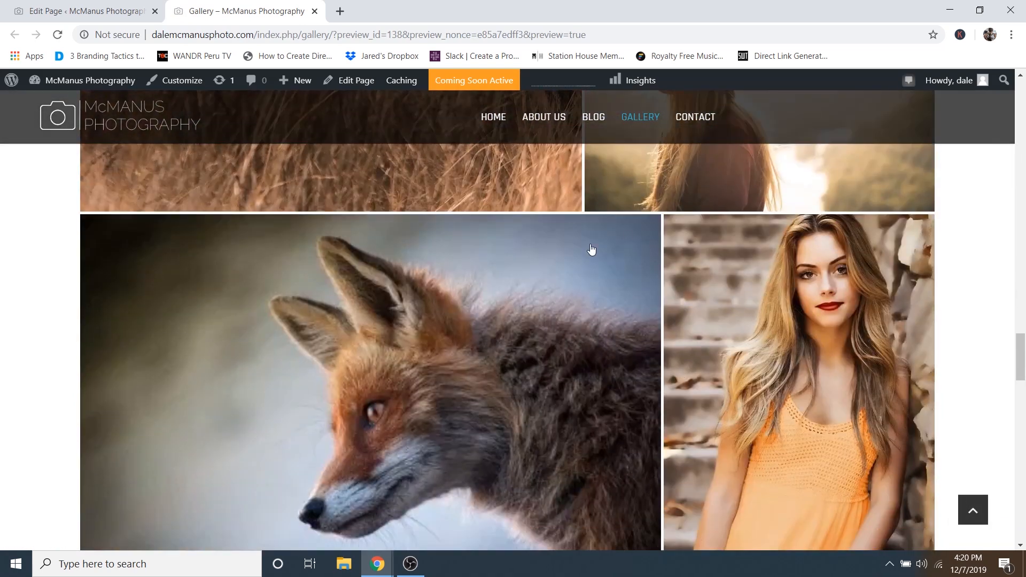
scroll(556, 264, "up", 3)
left_click(753, 275)
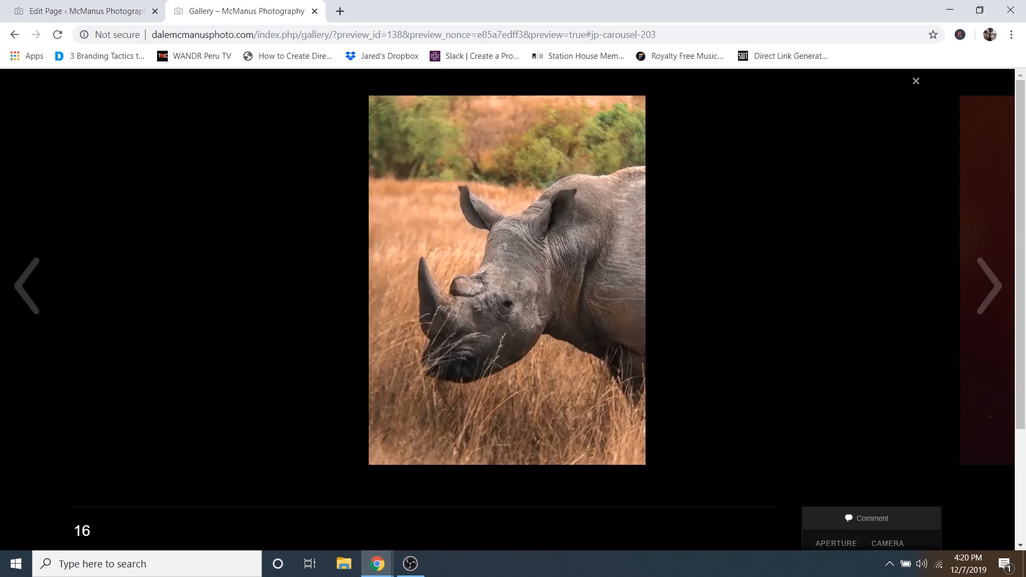
left_click(979, 277)
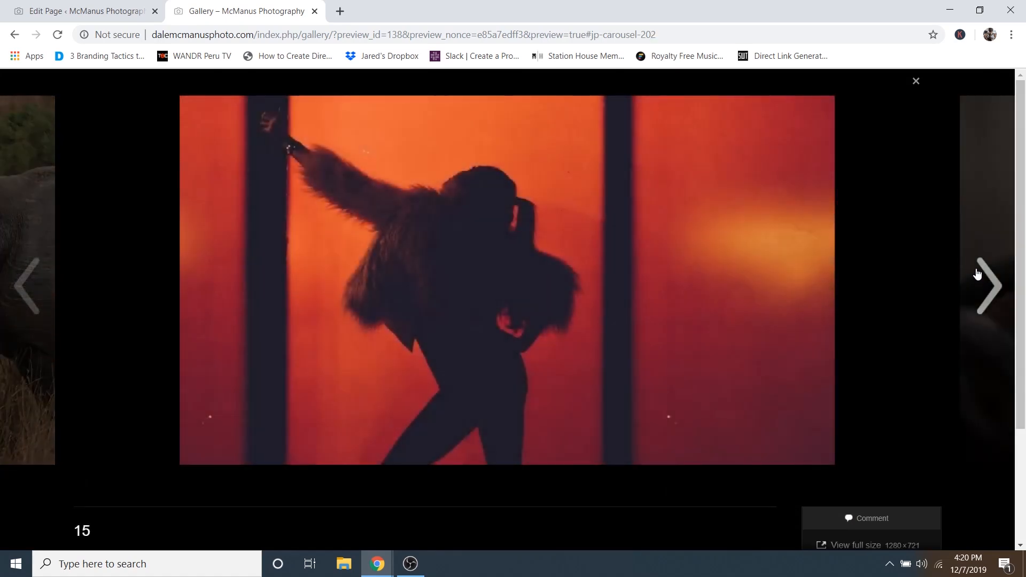
left_click(977, 274)
left_click(977, 274)
left_click(977, 275)
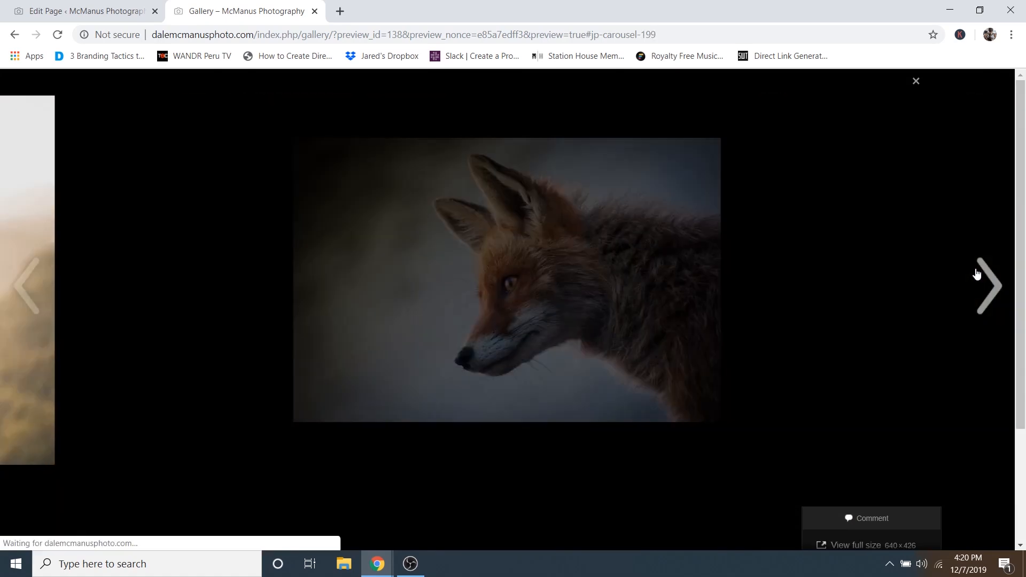
left_click(916, 82)
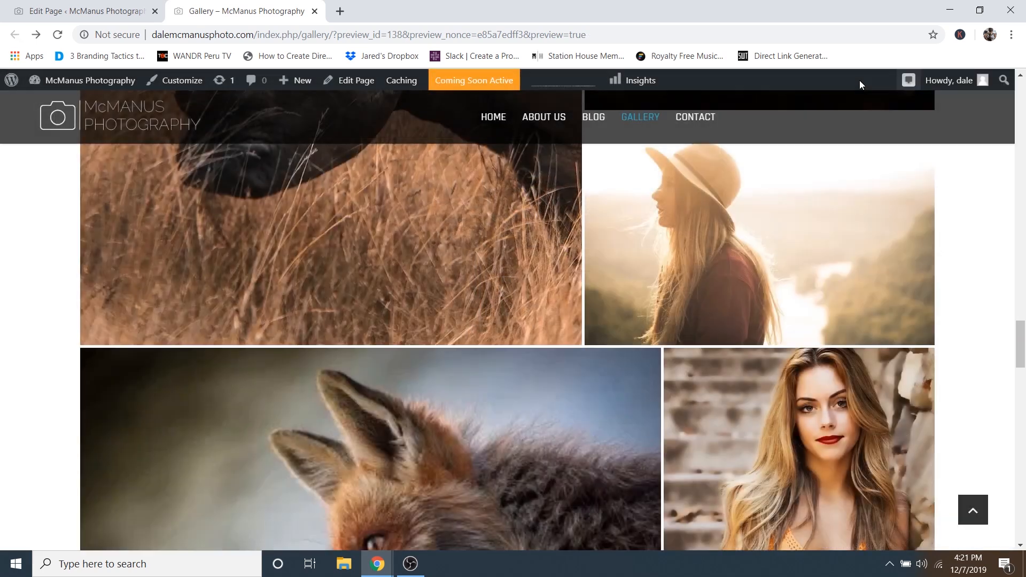
left_click(315, 11)
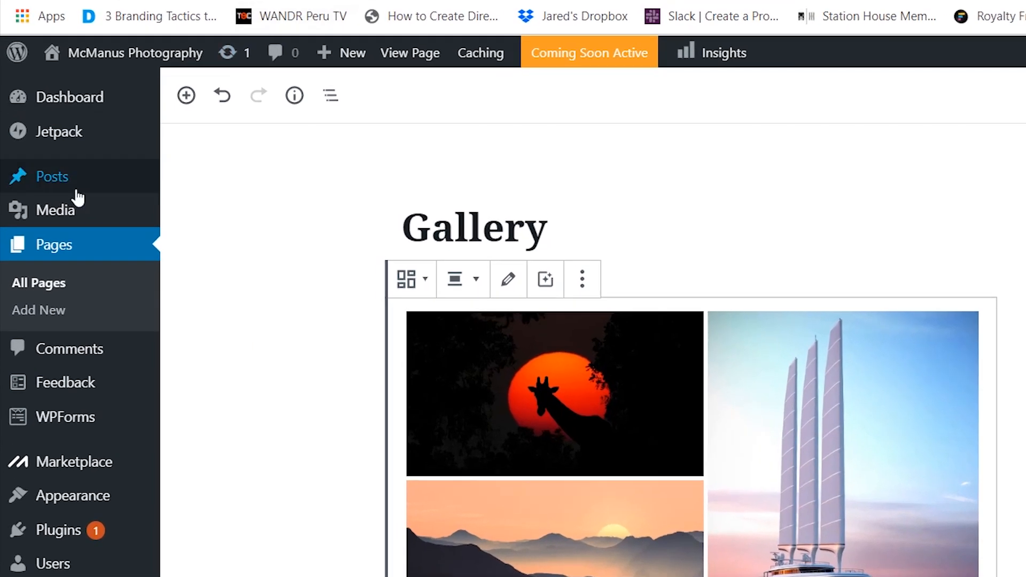
mouse_move(31, 187)
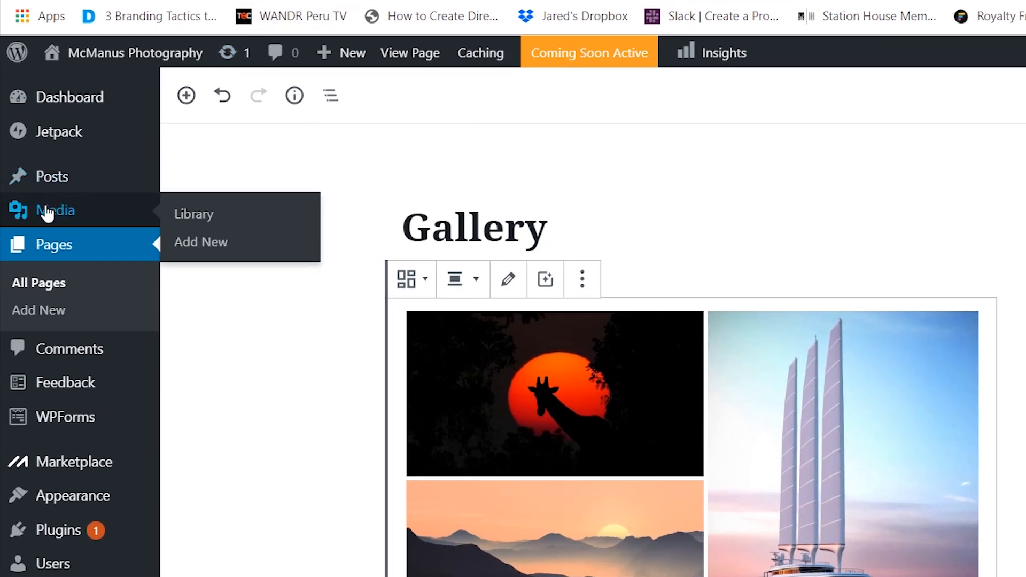
- Open Media > Library and look over the uploaded photos
left_click(201, 219)
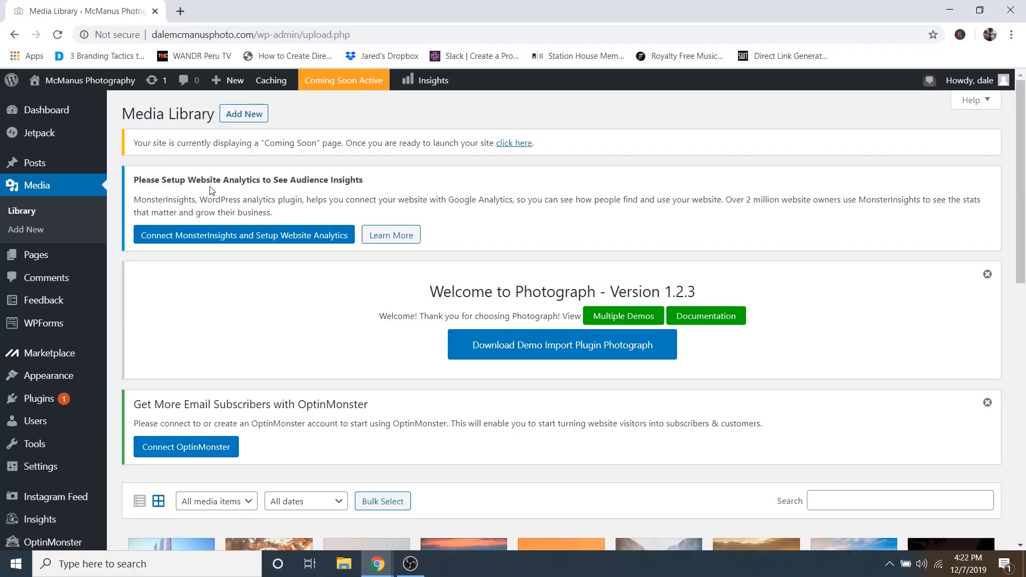
scroll(463, 249, "down", 9)
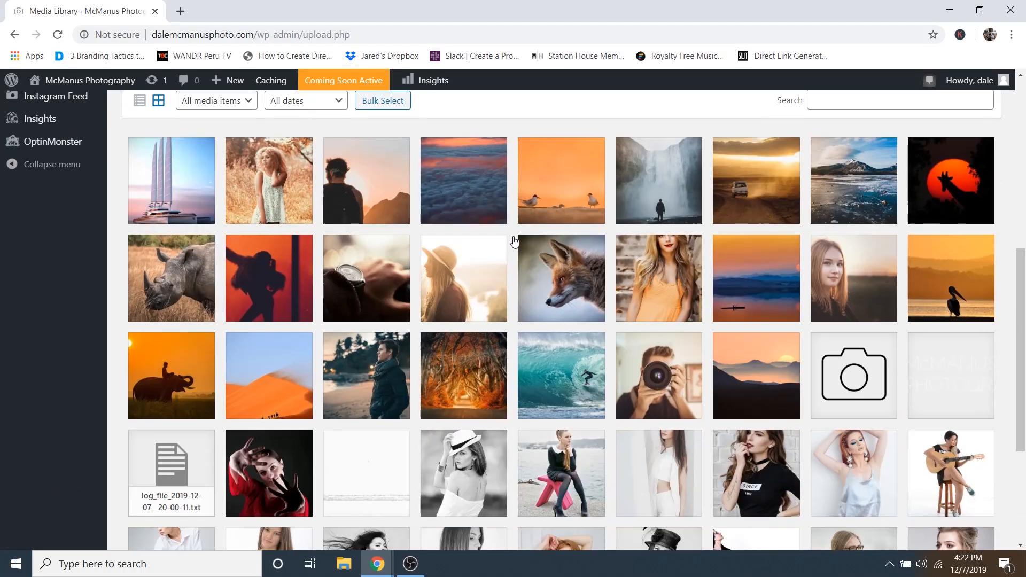
scroll(514, 242, "up", 1)
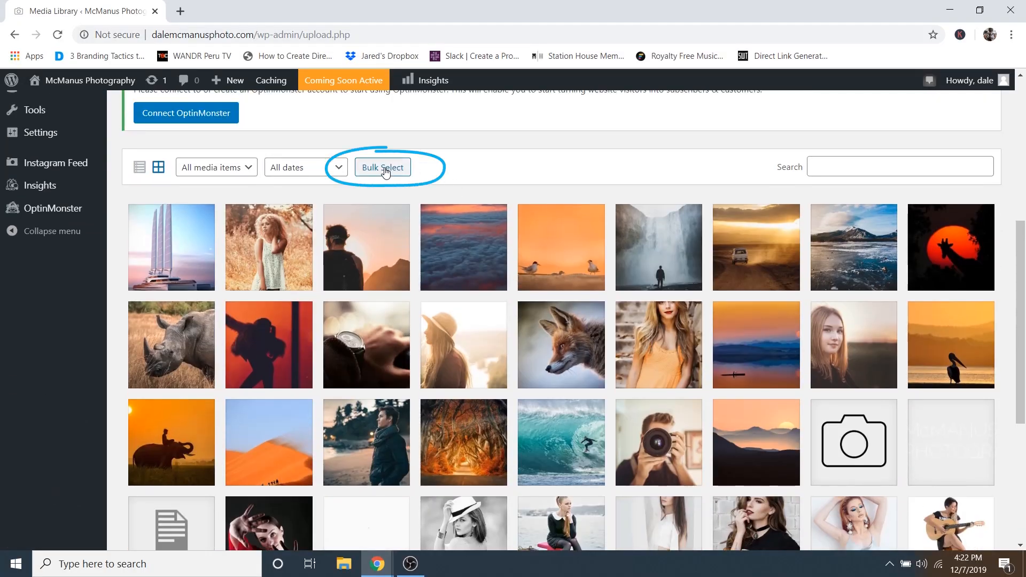
- Bulk-select the portrait photos, from the red-gloved woman through the unicorn mask and sea images
left_click(384, 167)
scroll(620, 291, "down", 5)
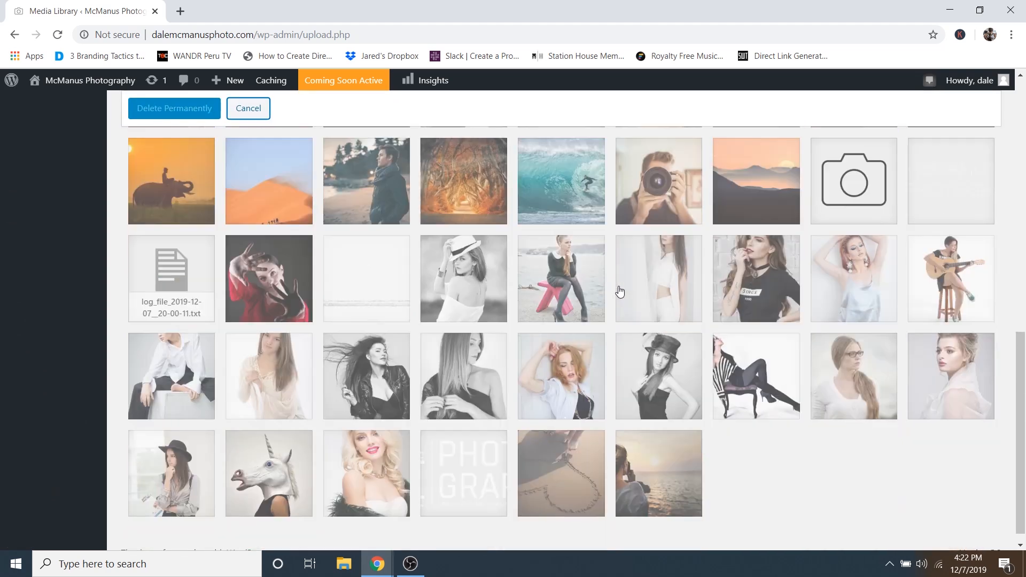
left_click(284, 287)
left_click(368, 270)
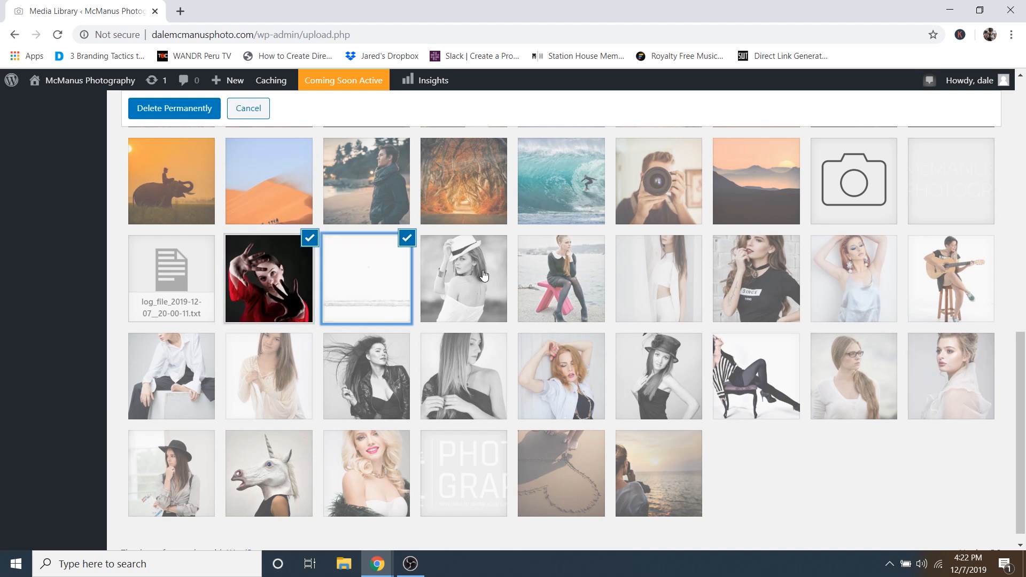
left_click(464, 276)
left_click(561, 275)
left_click(658, 275)
left_click(757, 276)
left_click(863, 281)
left_click(951, 278)
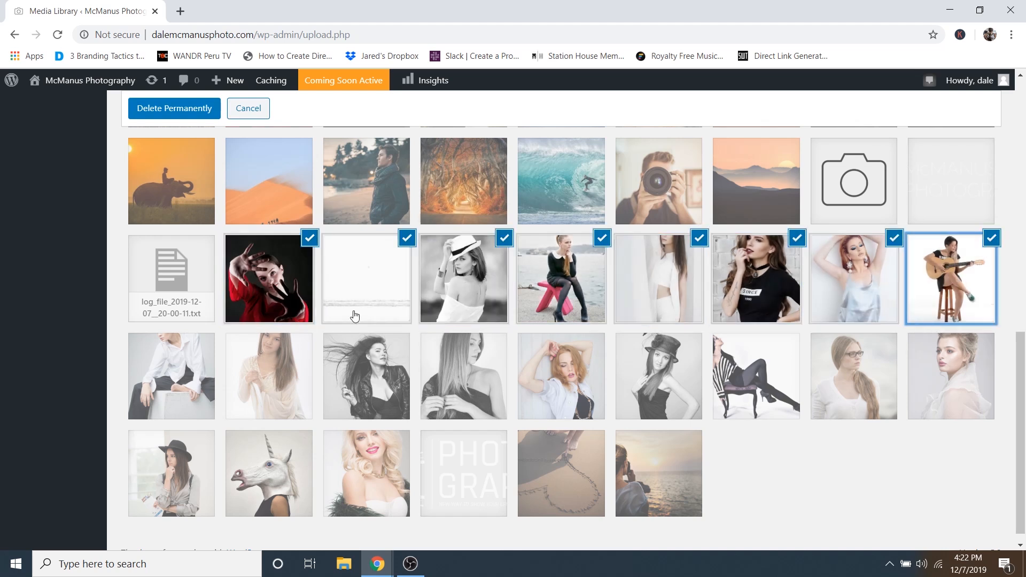
left_click(171, 375)
left_click(269, 376)
left_click(367, 376)
left_click(464, 375)
left_click(561, 376)
left_click(658, 376)
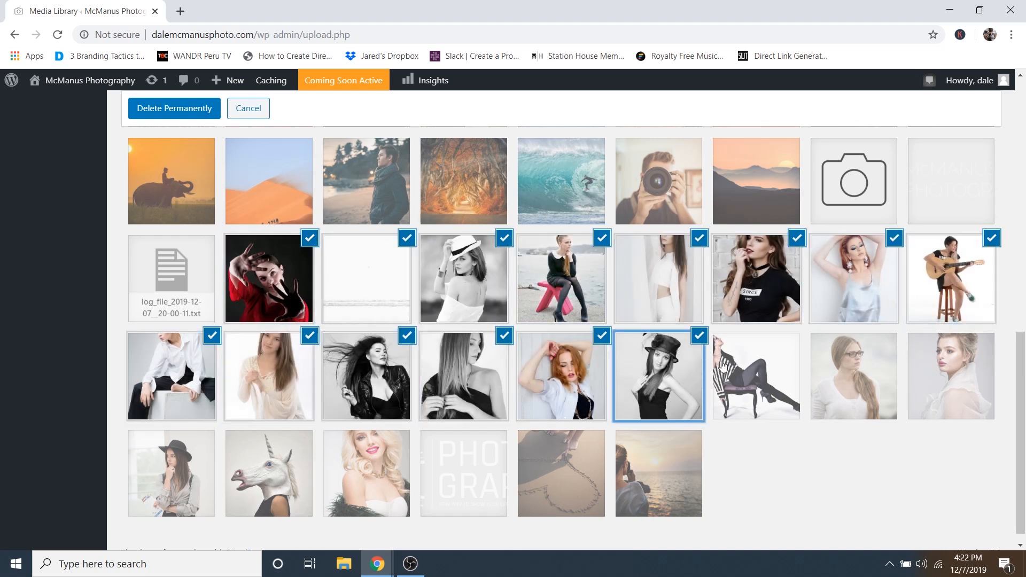
left_click(756, 375)
left_click(853, 376)
left_click(951, 376)
left_click(202, 476)
left_click(269, 474)
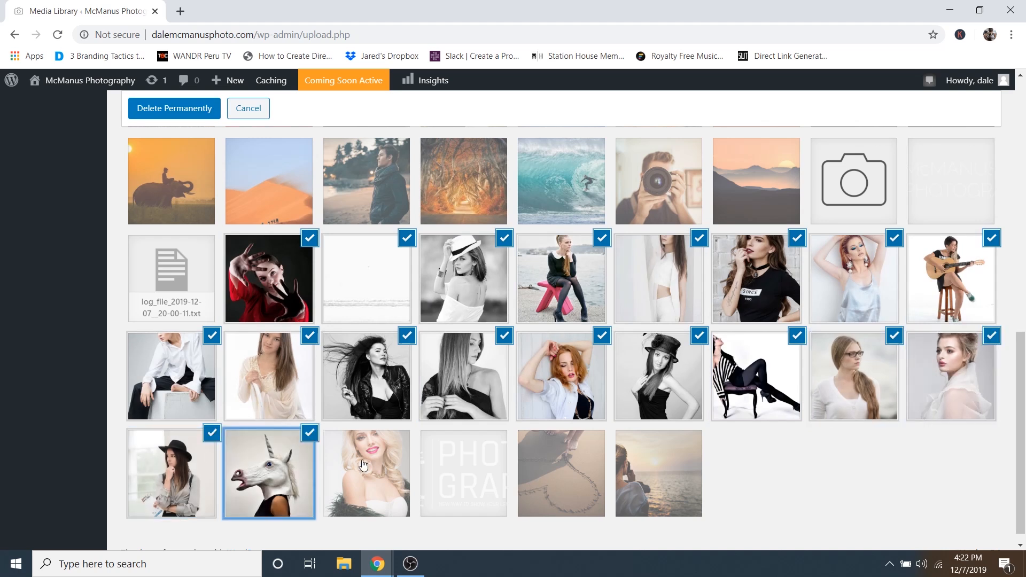
left_click(366, 475)
left_click(464, 475)
left_click(561, 475)
left_click(658, 475)
- Permanently delete all the checked images and confirm the deletion
scroll(724, 480, "up", 1)
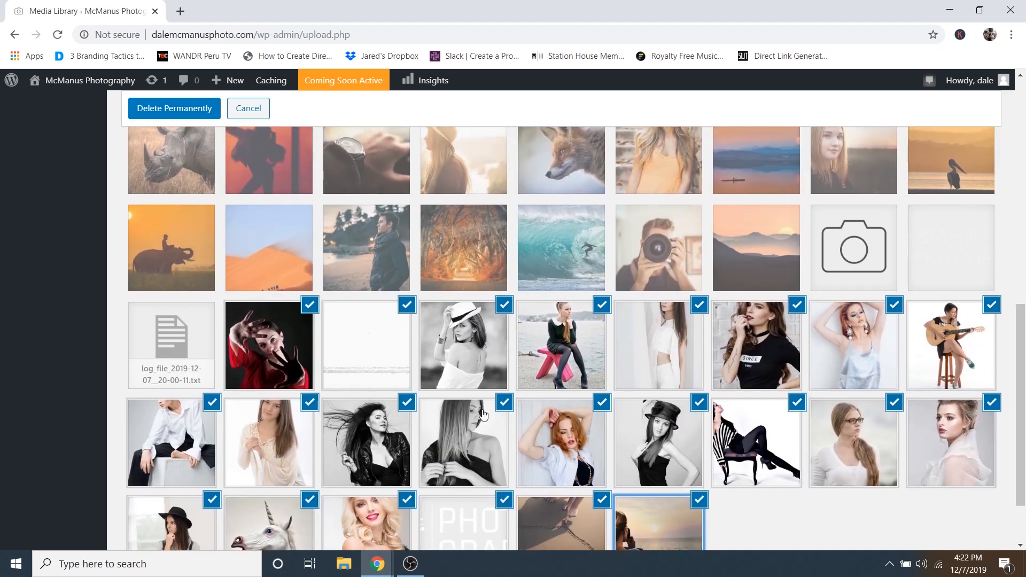
left_click(173, 109)
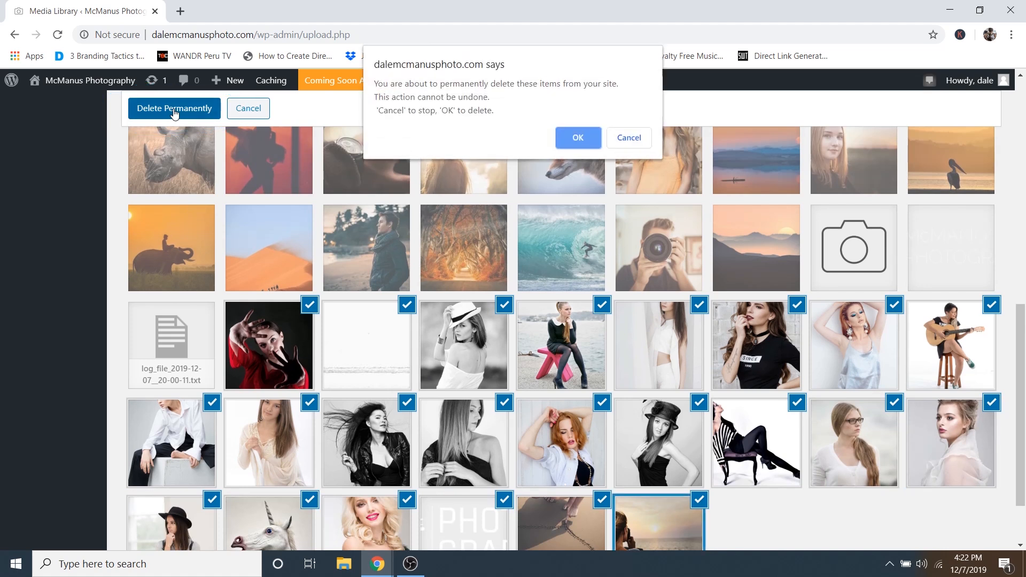
left_click(588, 139)
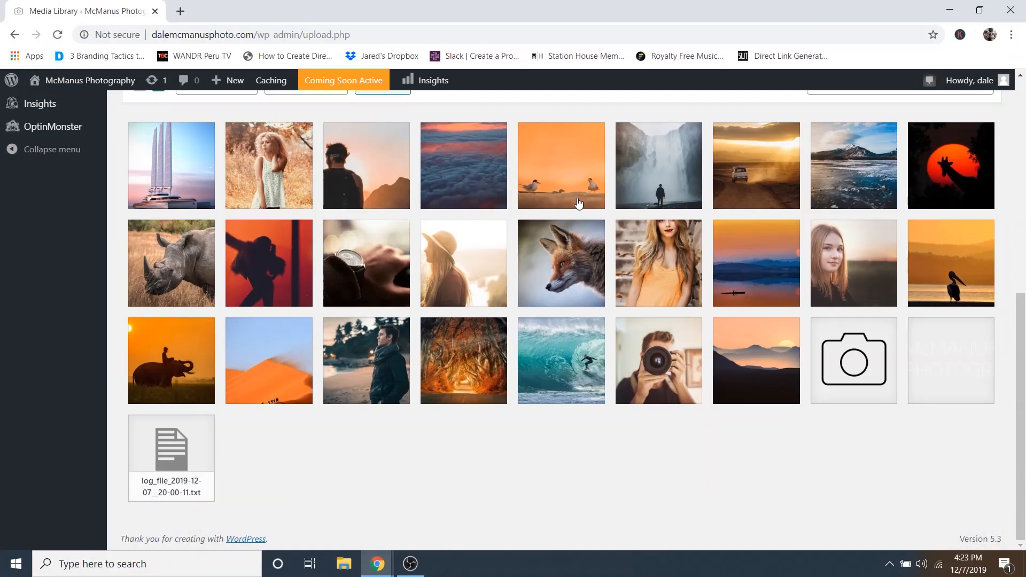
scroll(374, 257, "up", 8)
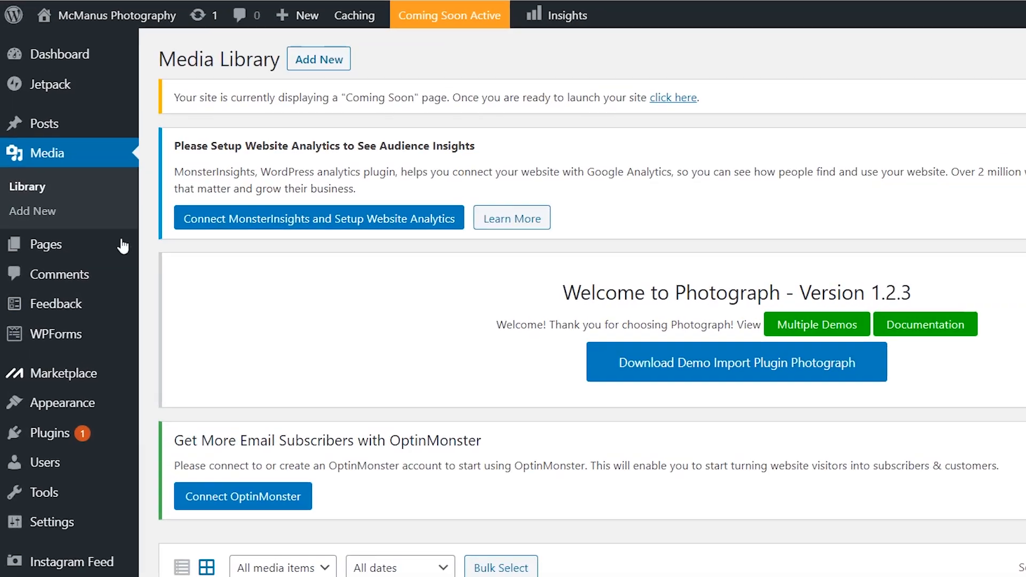
- Open the About Us page from All Pages in the editor
mouse_move(48, 260)
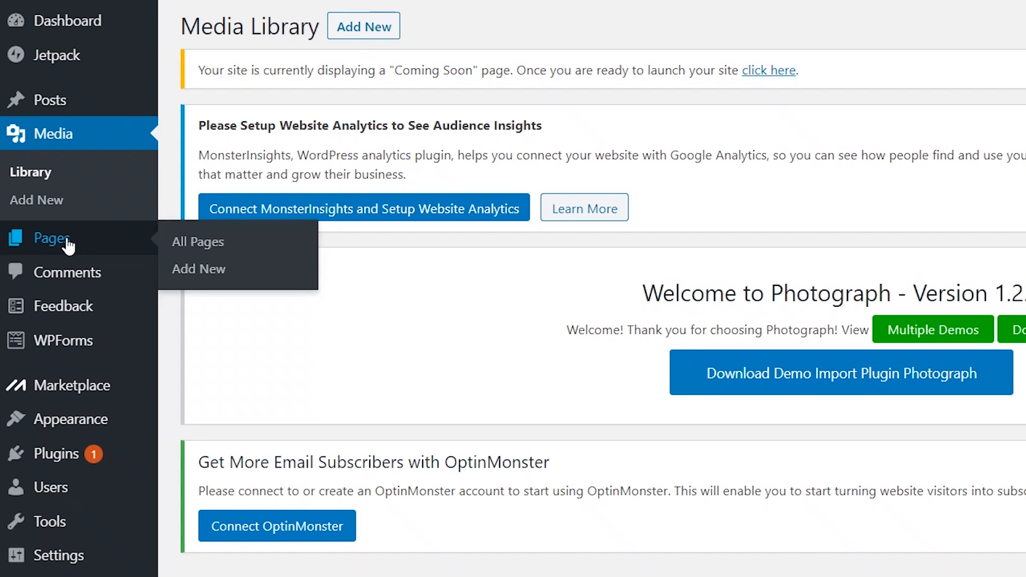
left_click(211, 250)
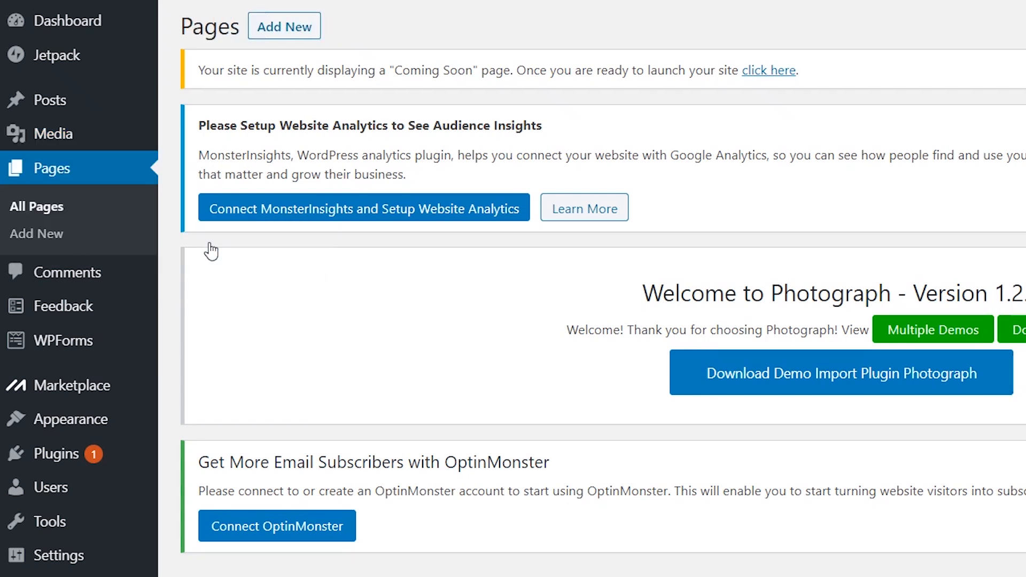
scroll(406, 279, "down", 5)
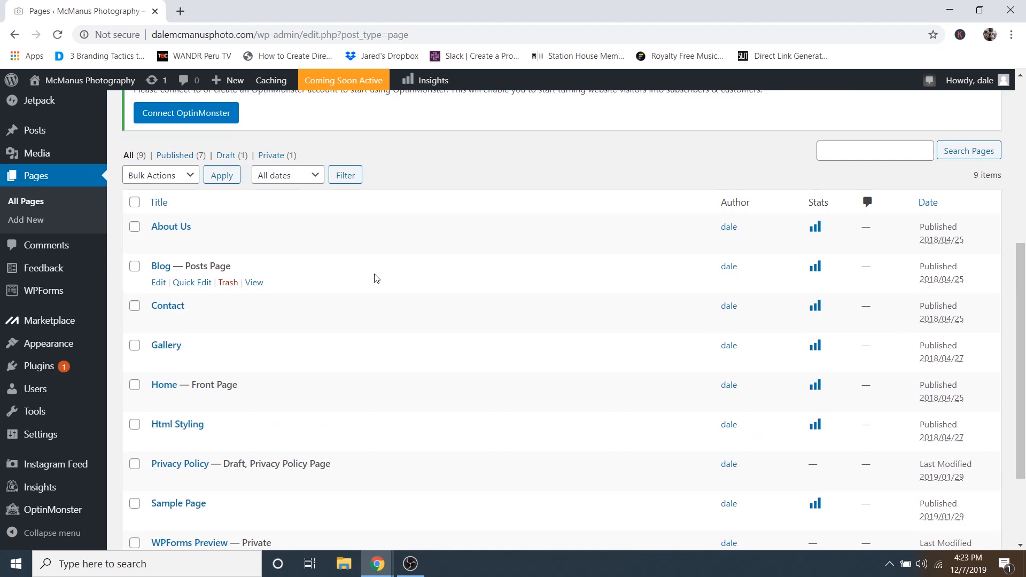
scroll(374, 277, "down", 1)
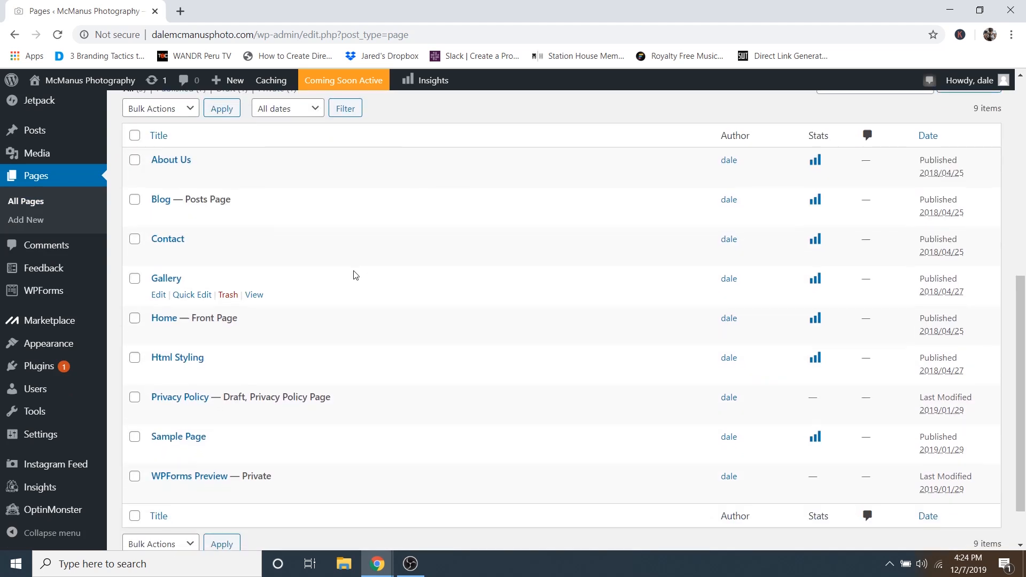
left_click(170, 161)
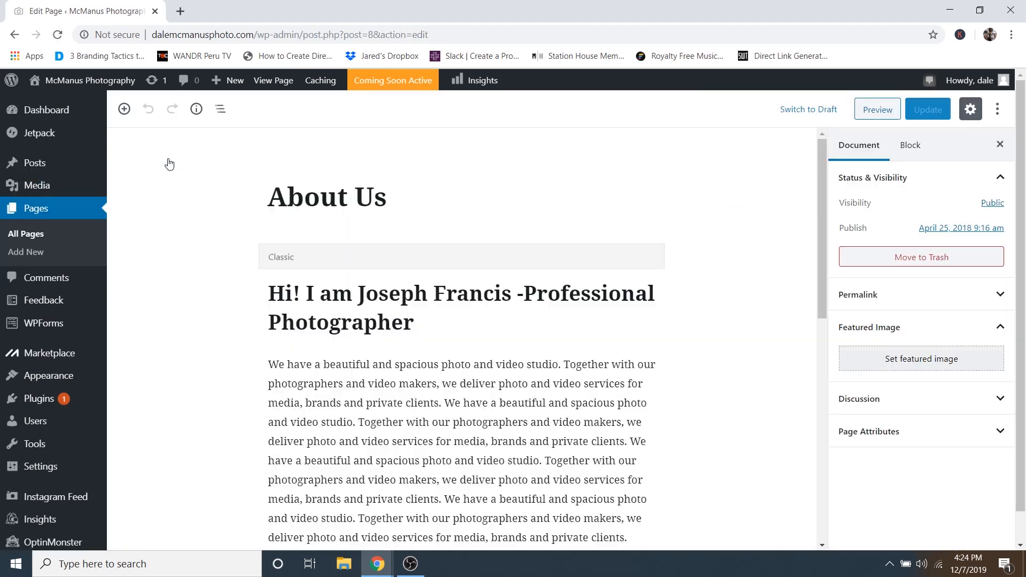
- Change the page title from About Us to About Me
left_click(394, 202)
left_click_drag(387, 197, 354, 199)
left_click(355, 199)
type("Me")
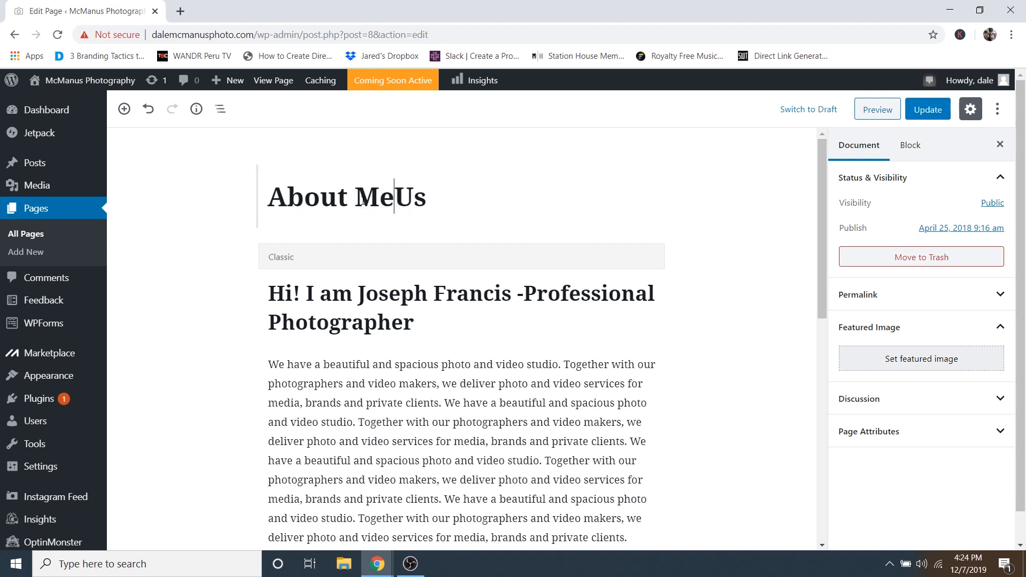
key("Delete")
key("Delete")
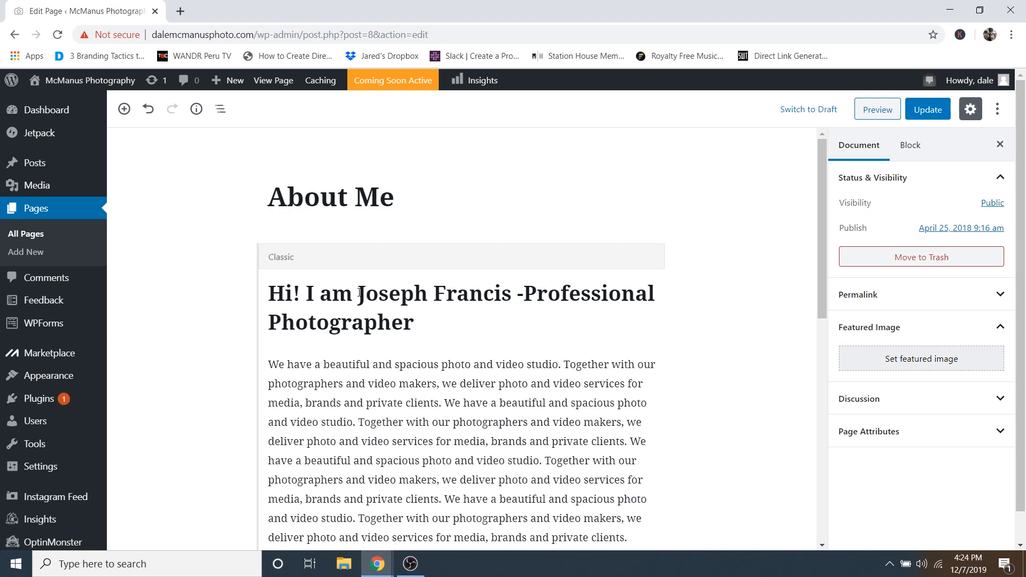
- Replace the heading's name with the site owner's name, capitalizing the surname's M
left_click_drag(360, 292, 512, 315)
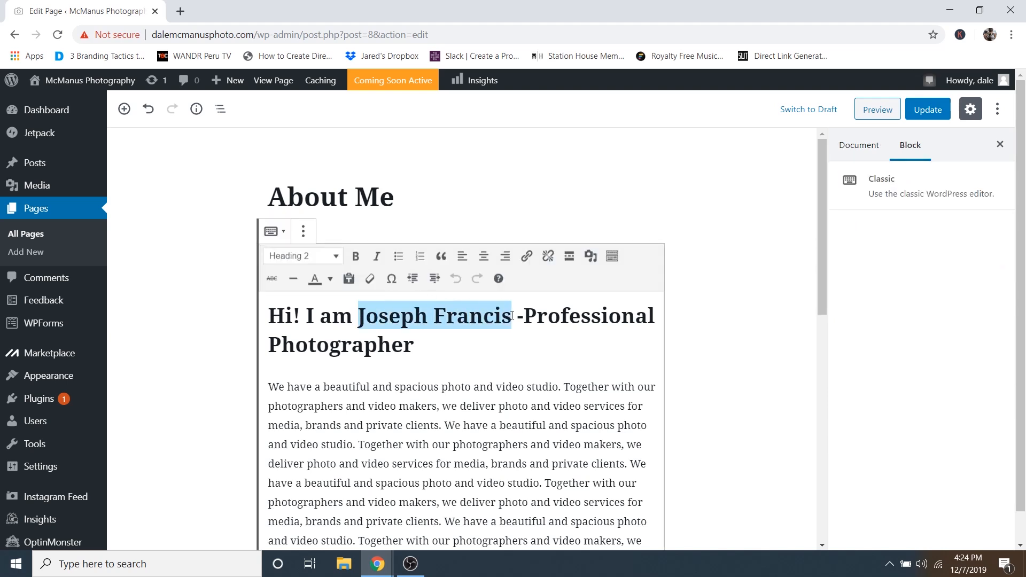
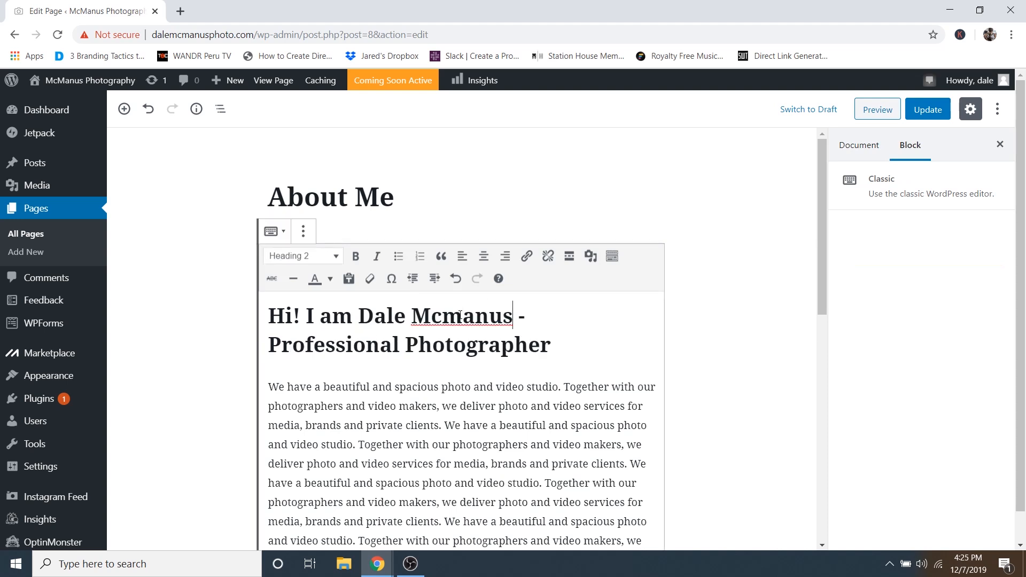
left_click_drag(460, 315, 448, 317)
type("M")
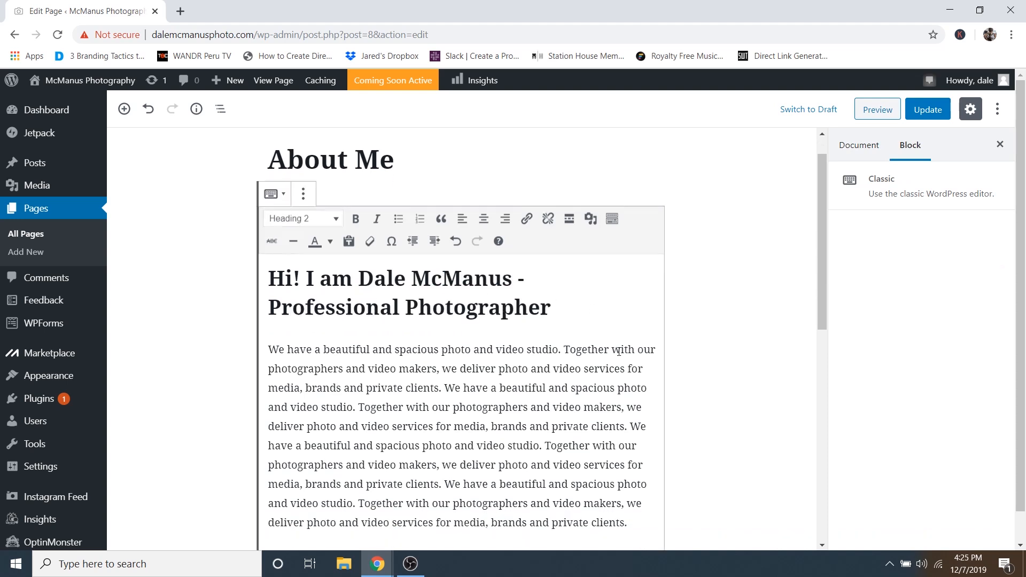
- Review the page's body text and show the Document settings panel
scroll(467, 266, "down", 4)
scroll(334, 260, "up", 2)
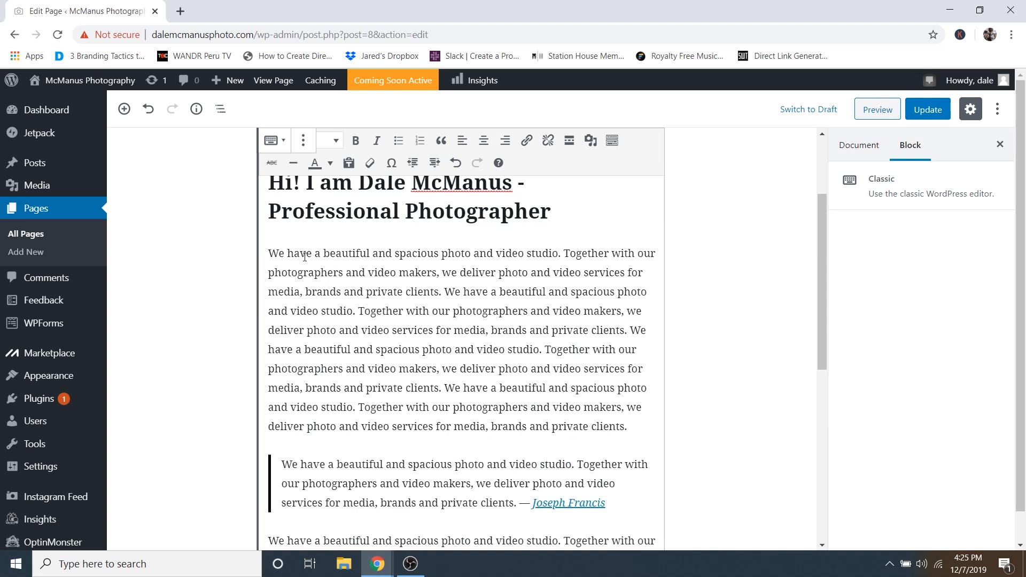
left_click_drag(304, 257, 531, 368)
left_click(432, 311)
scroll(400, 182, "up", 2)
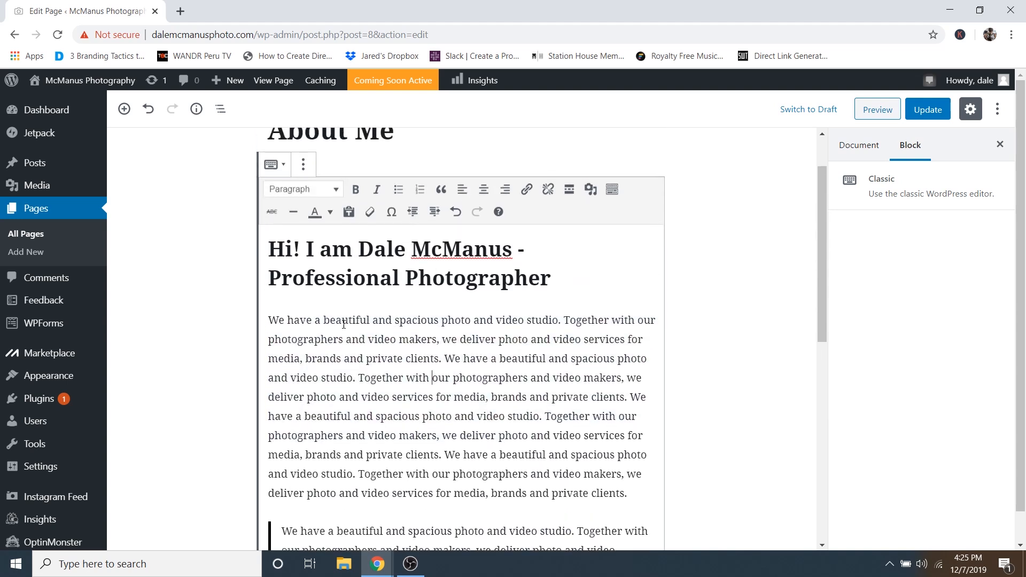
scroll(476, 301, "down", 6)
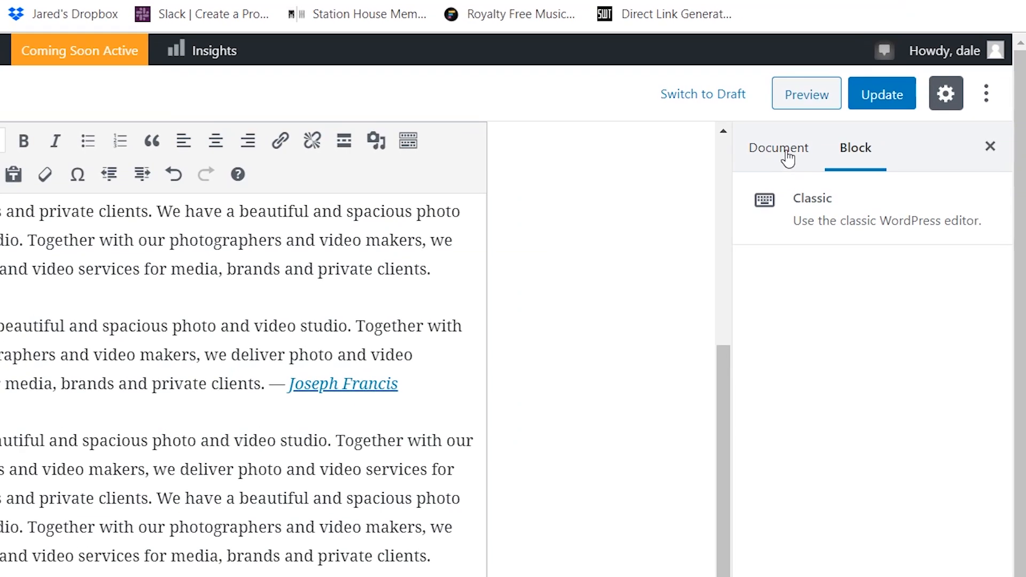
left_click(788, 155)
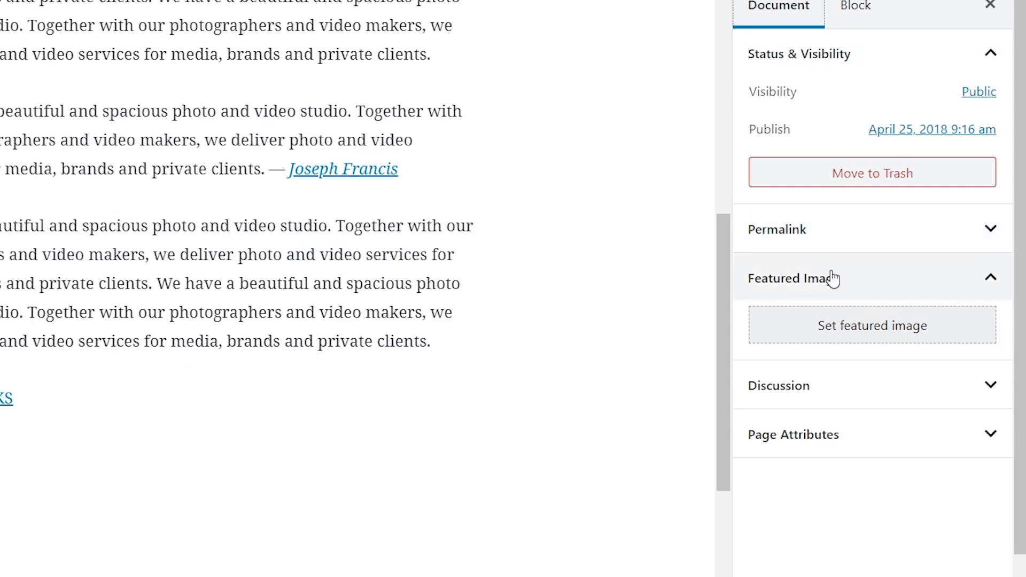
- Set About-Me.png as the page's featured image and update the page
left_click(850, 332)
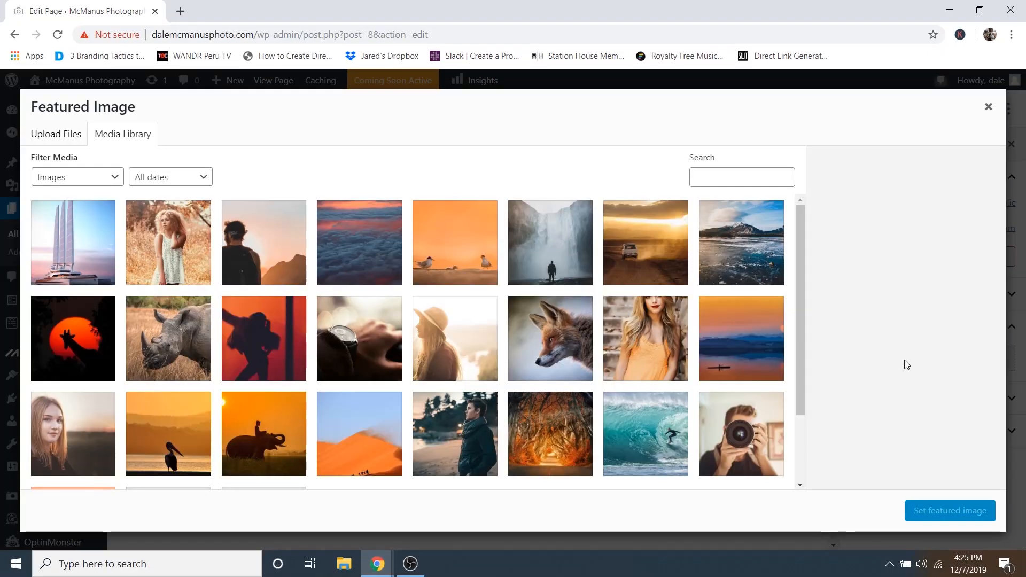
left_click(277, 230)
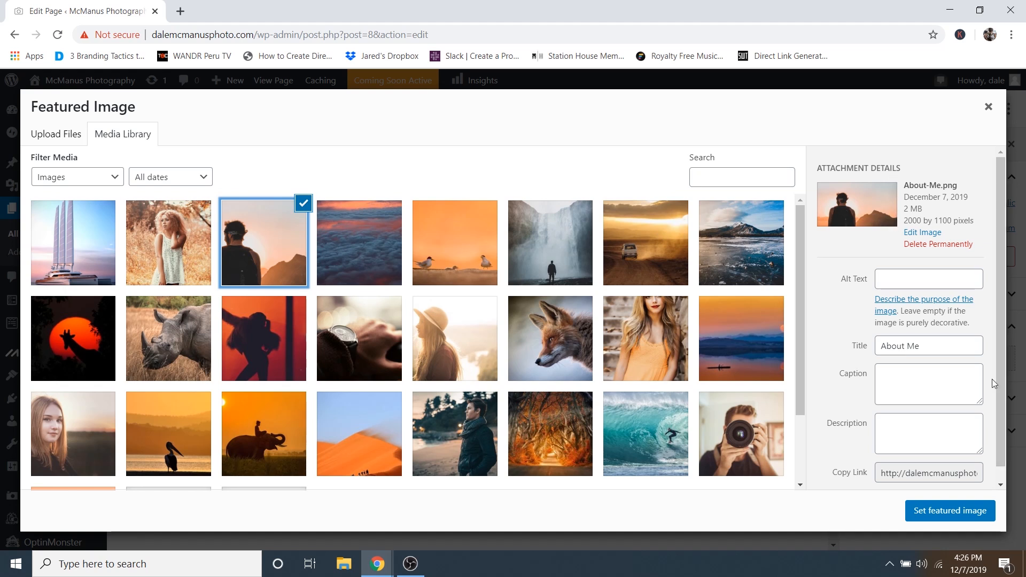
left_click(939, 515)
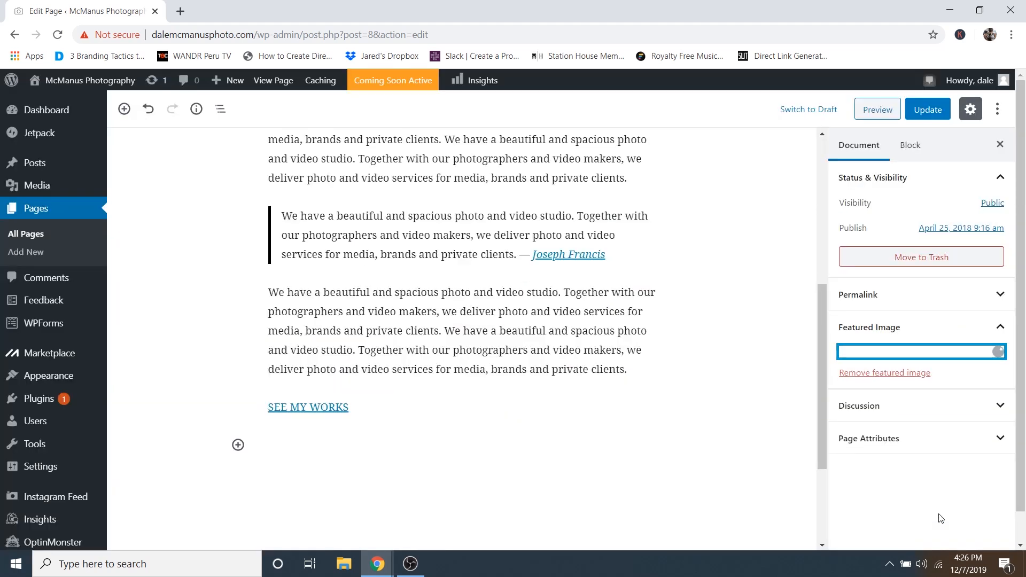
left_click(927, 109)
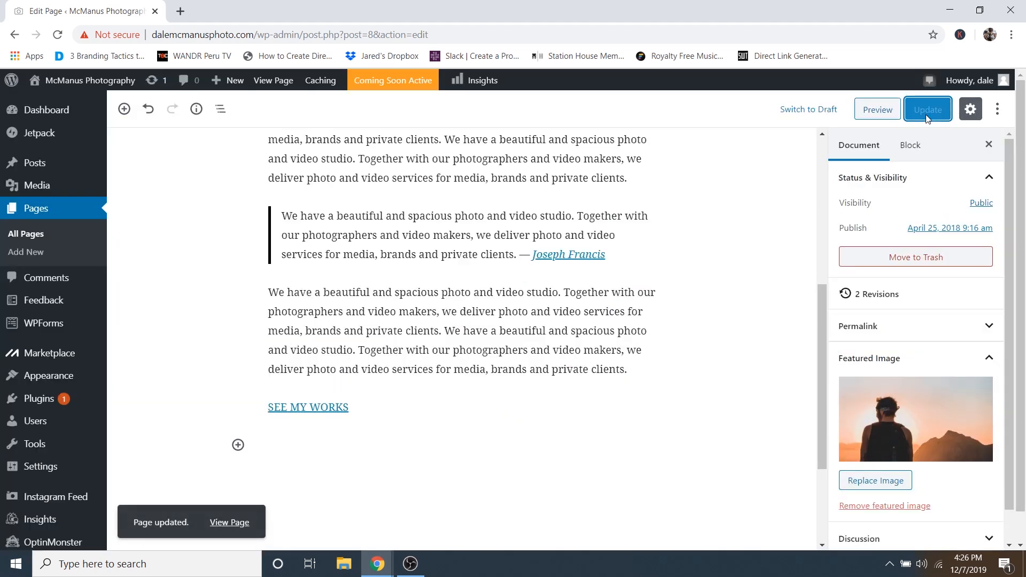
- Preview the About Me page in a new tab and scroll through it
left_click(875, 110)
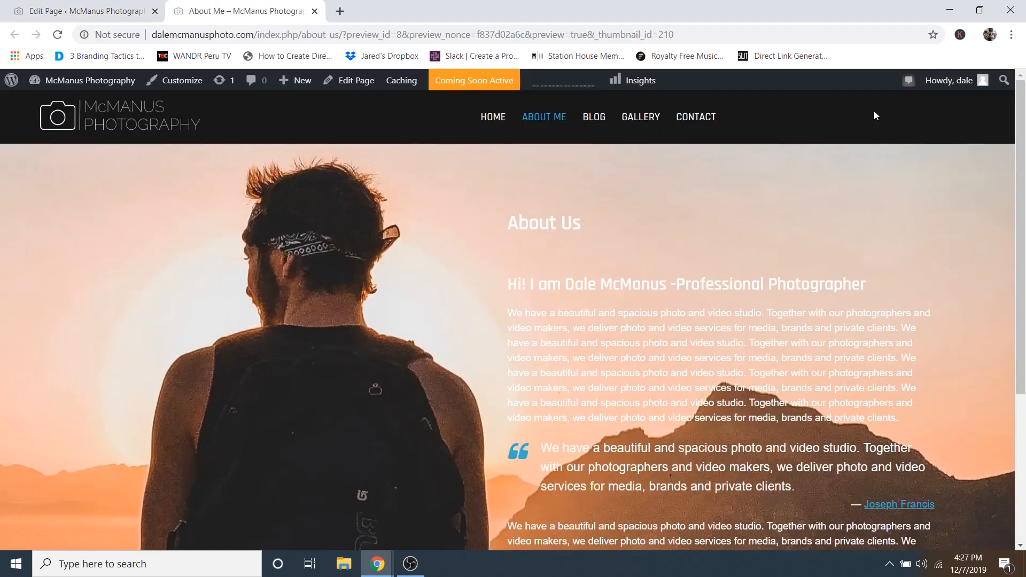
scroll(874, 116, "down", 3)
scroll(867, 226, "up", 3)
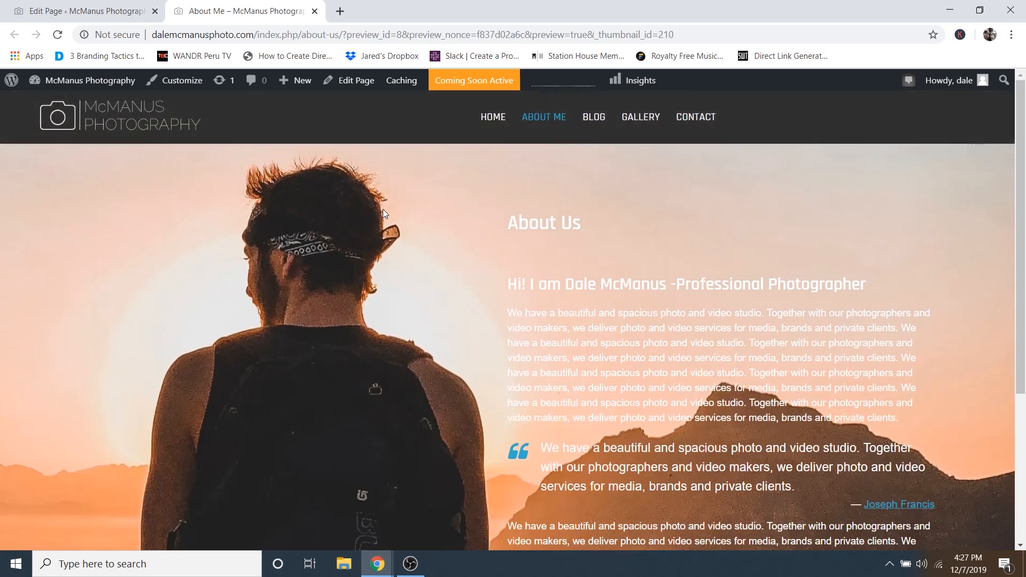
scroll(377, 241, "down", 4)
scroll(692, 337, "up", 4)
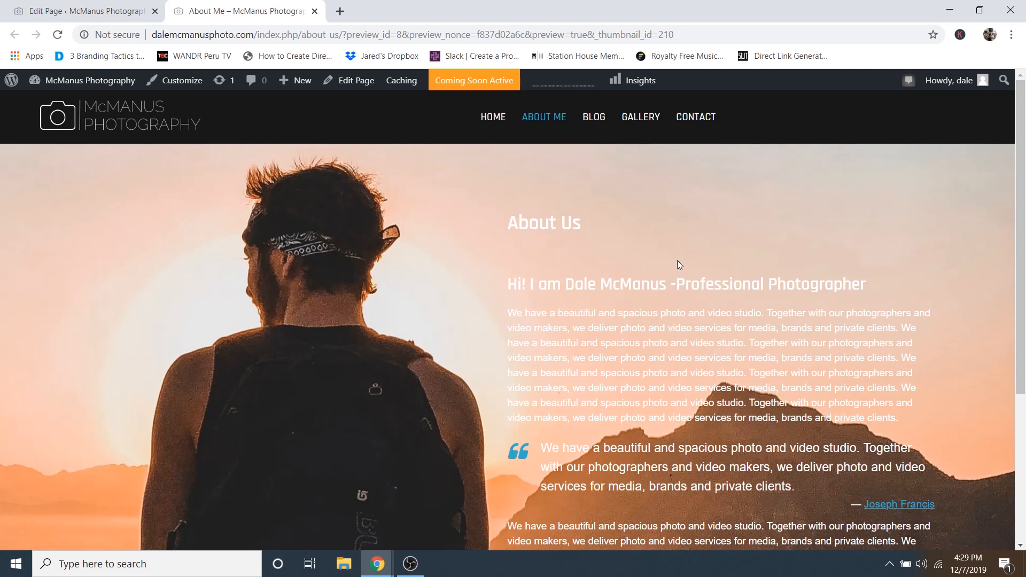
- Go to fotor.com and load the About Me photo from the computer into the editor
left_click(340, 11)
type("f")
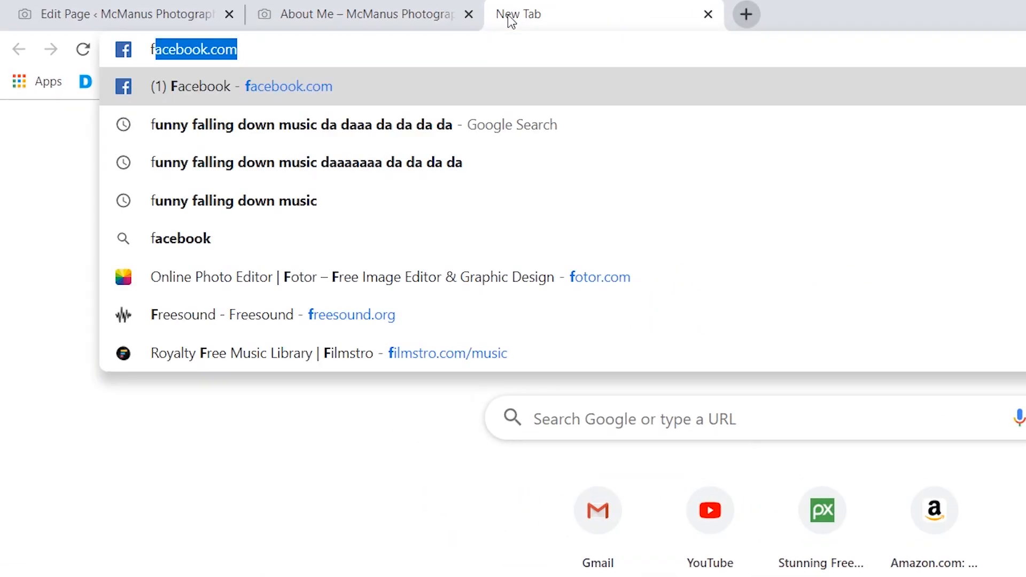
type("otor.com")
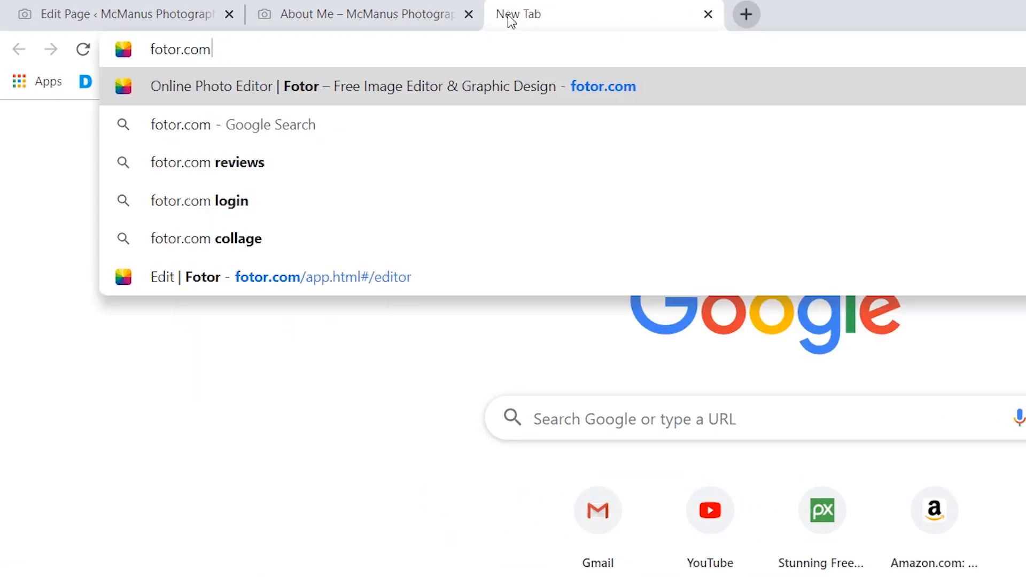
key("Return")
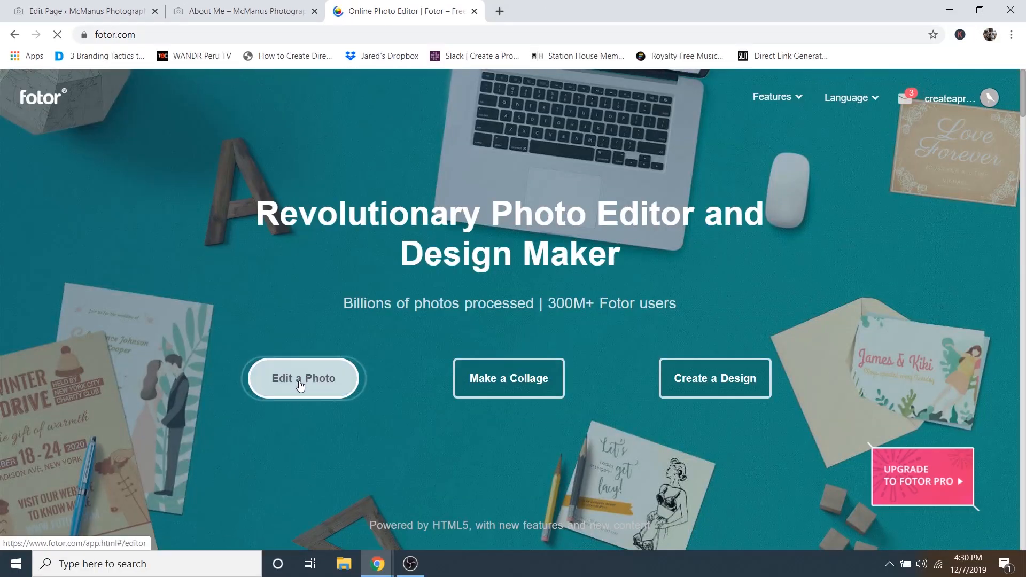
left_click(297, 383)
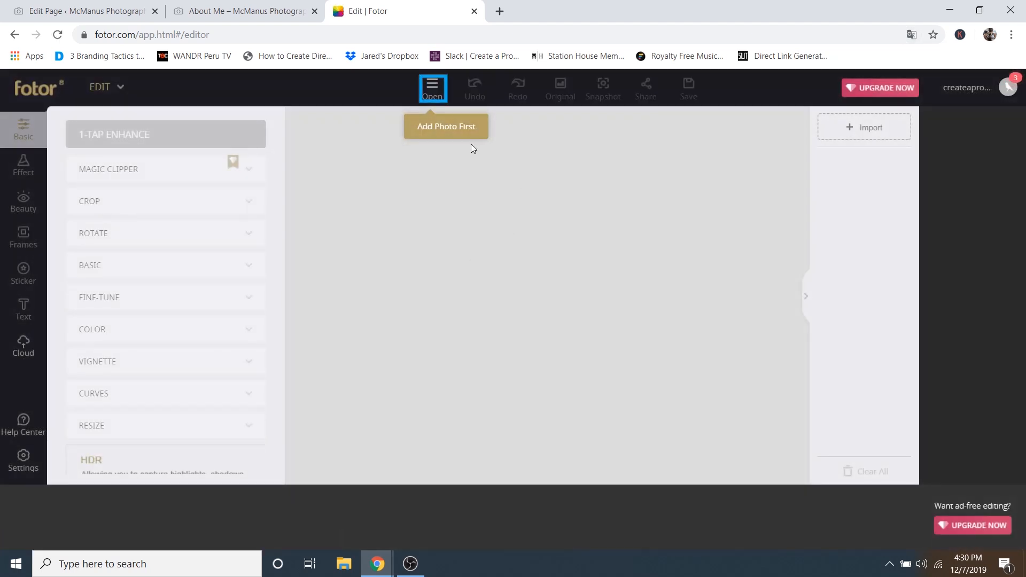
left_click(433, 94)
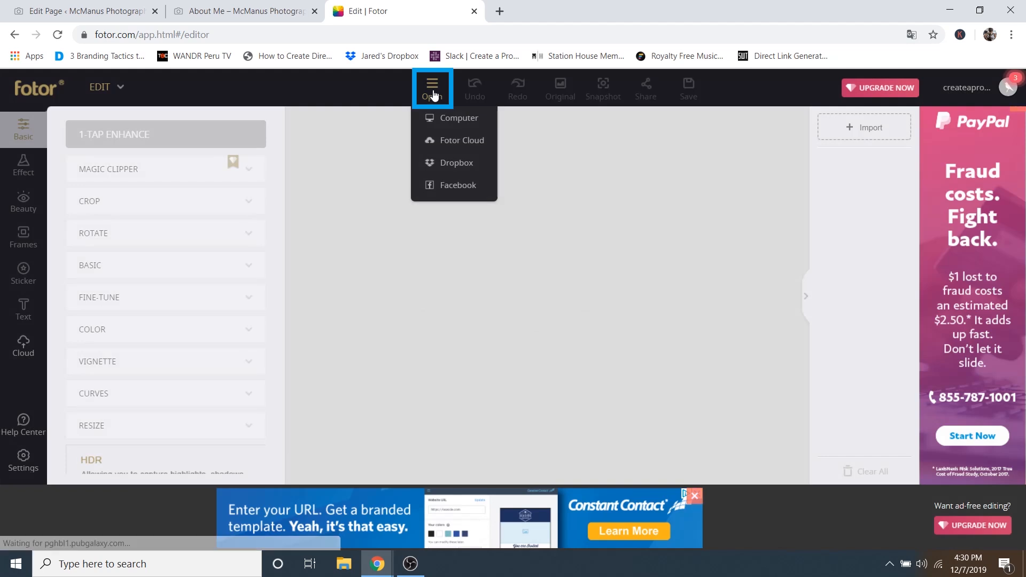
left_click(463, 119)
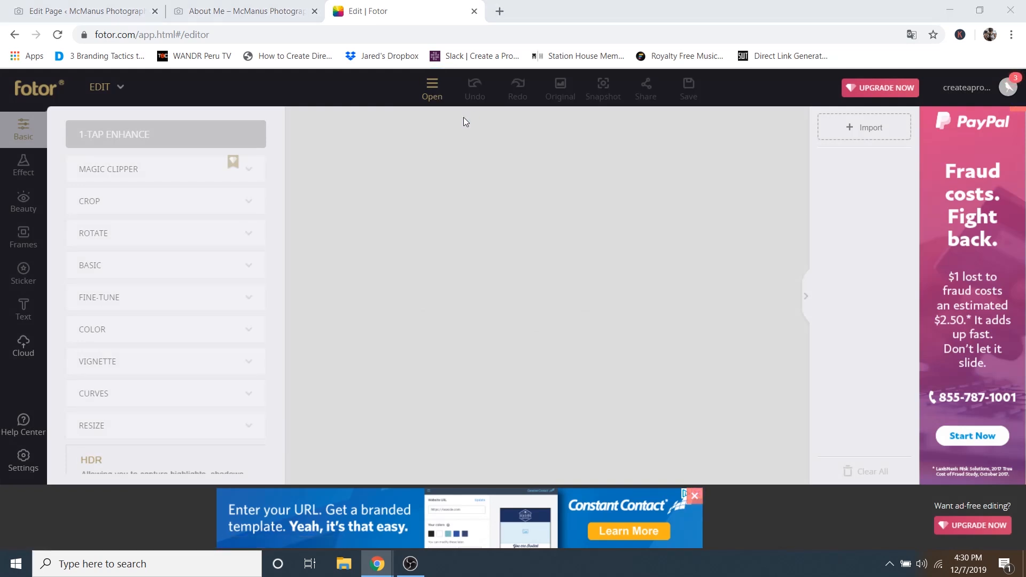
scroll(422, 159, "down", 5)
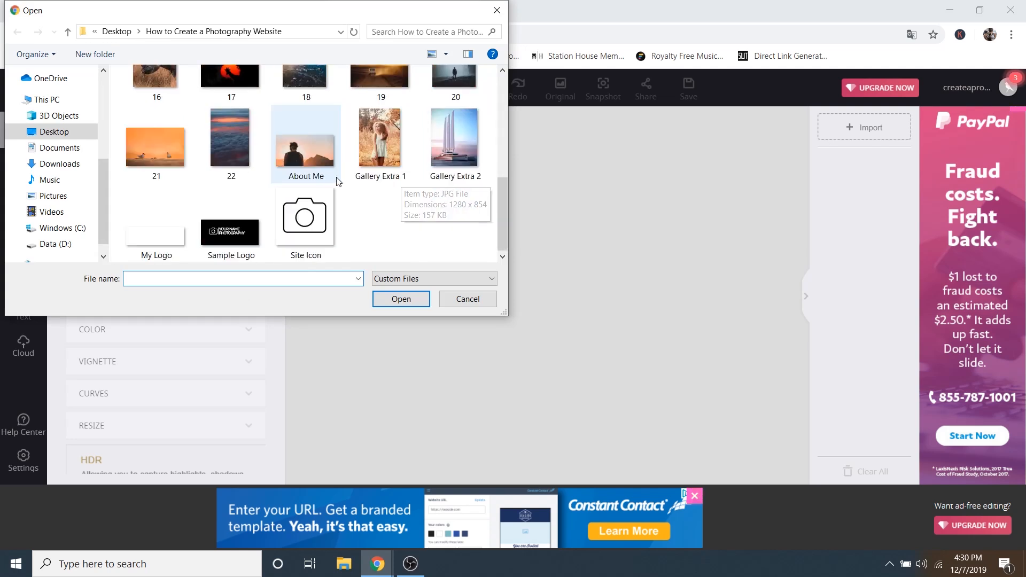
left_click(307, 153)
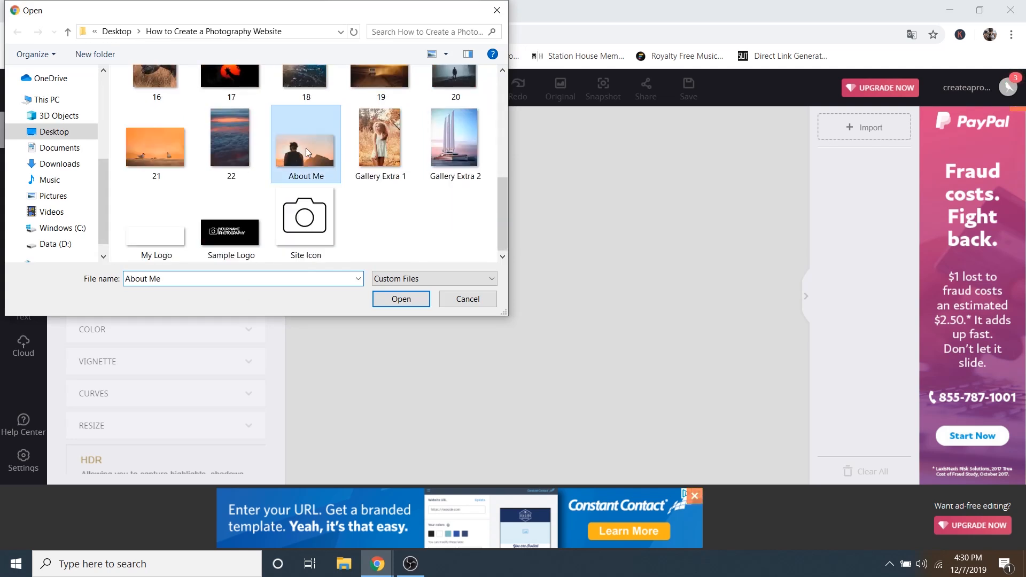
left_click(402, 299)
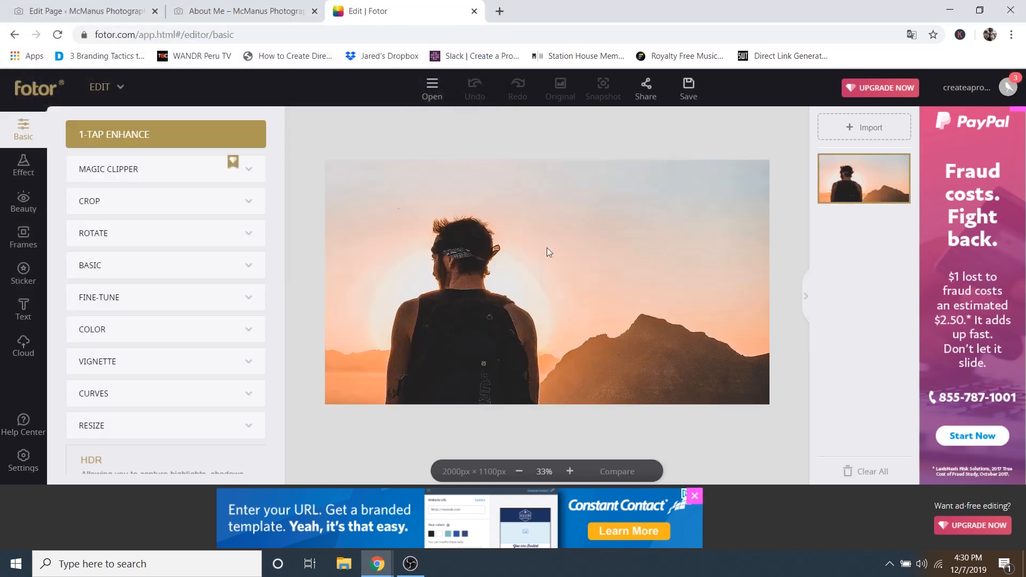
- Open Crop, drag the top-left crop handle, and compare against the About Me tab
left_click(123, 203)
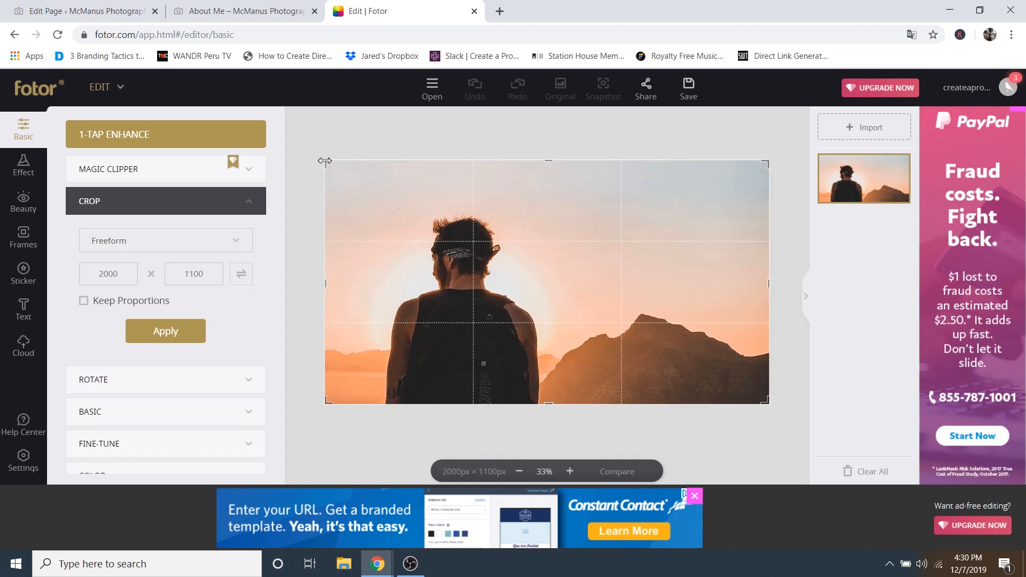
mouse_move(326, 162)
left_mouse_down()
mouse_move(508, 281)
mouse_move(387, 176)
mouse_move(338, 222)
mouse_move(405, 202)
mouse_move(346, 187)
mouse_move(401, 193)
mouse_move(365, 194)
mouse_move(399, 197)
mouse_move(315, 165)
left_mouse_up()
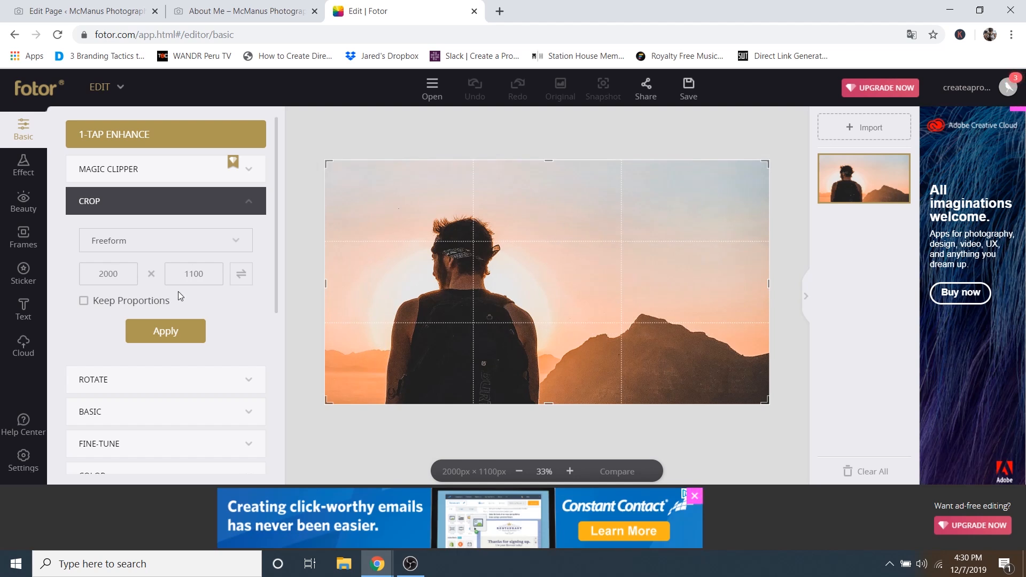
left_click(257, 11)
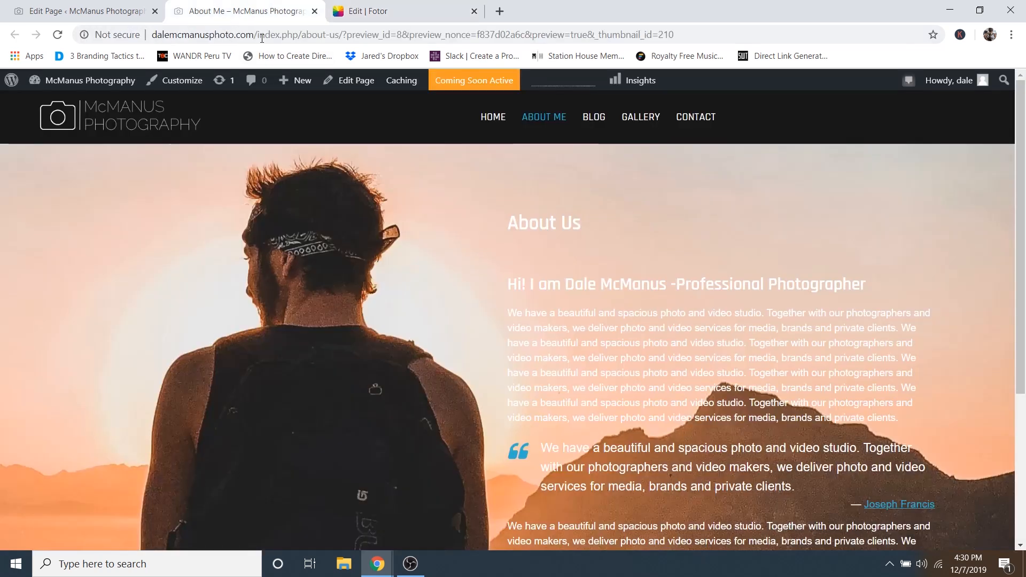
left_click(397, 9)
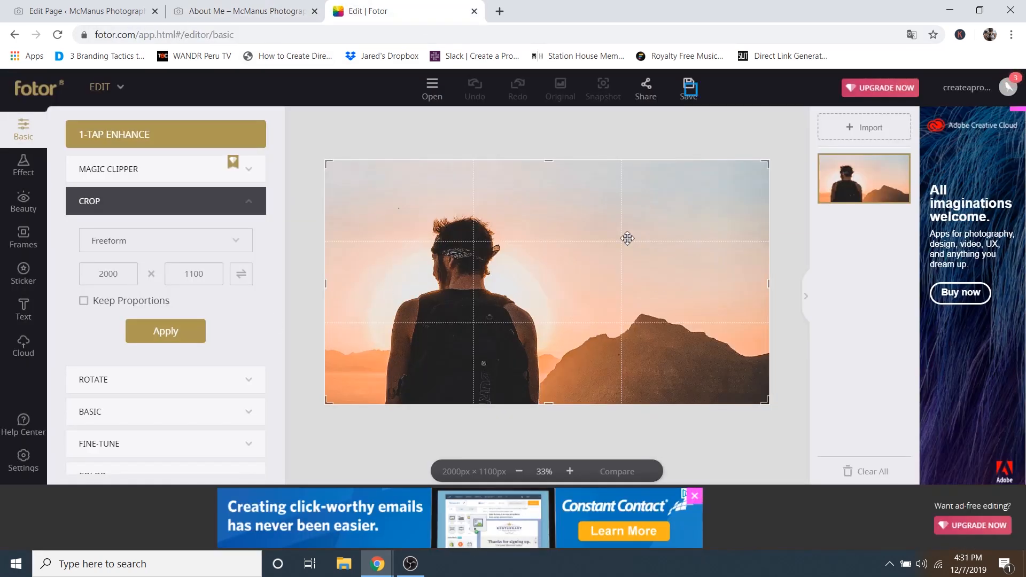
- View the PNG save options, dismiss them, and leave the Fotor tab without saving
left_click(689, 88)
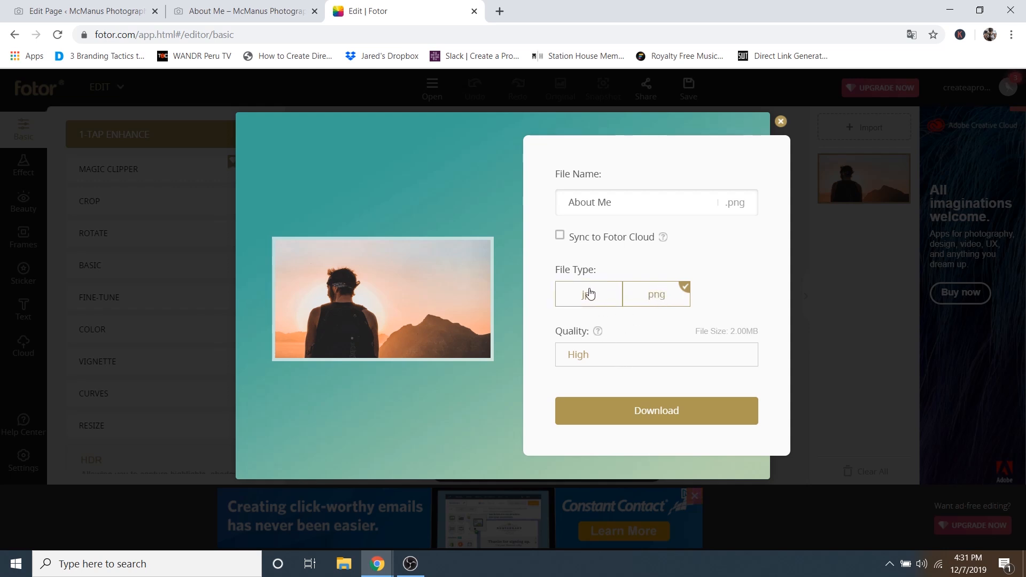
left_click(781, 122)
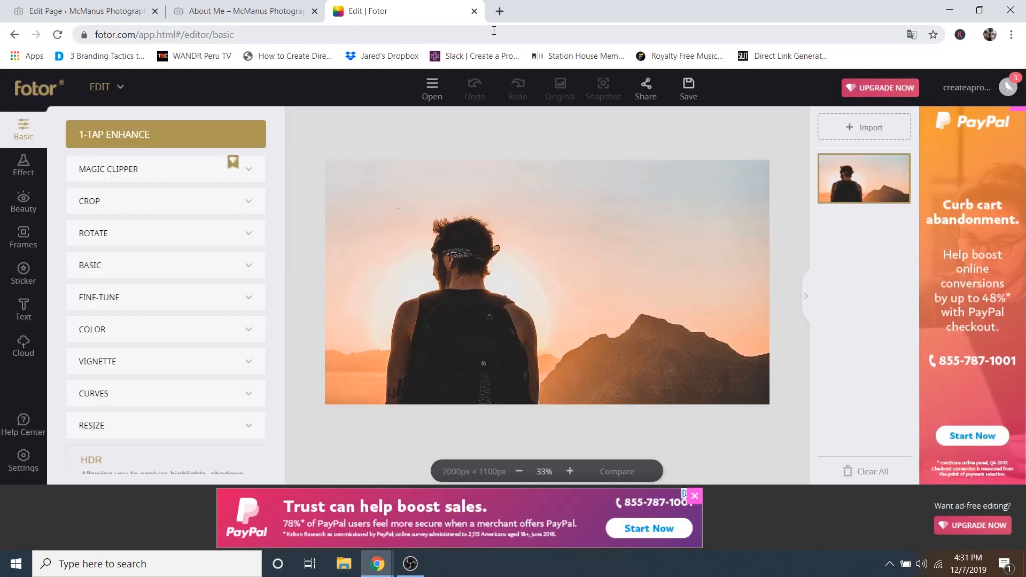
left_click(474, 11)
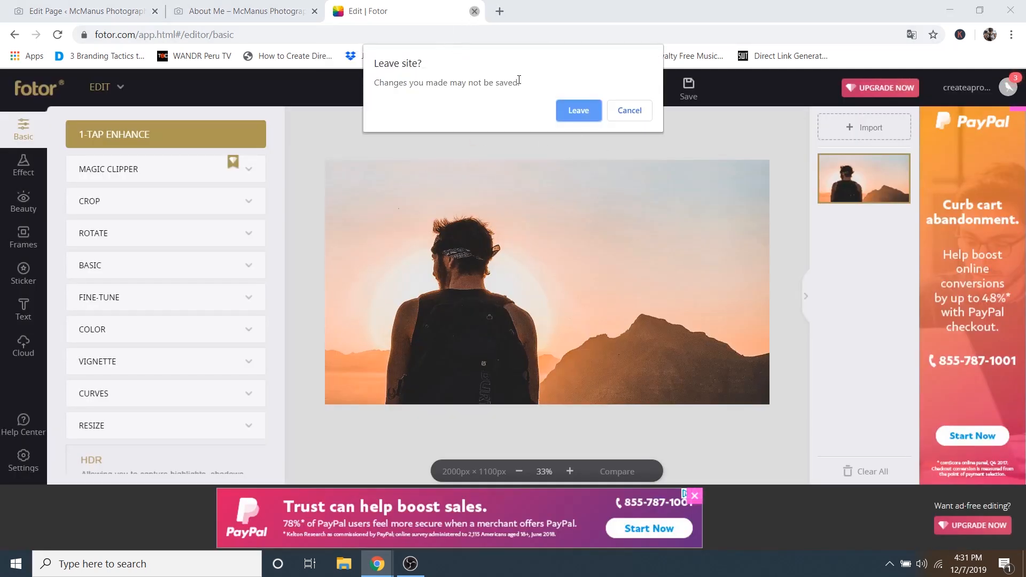
left_click(578, 110)
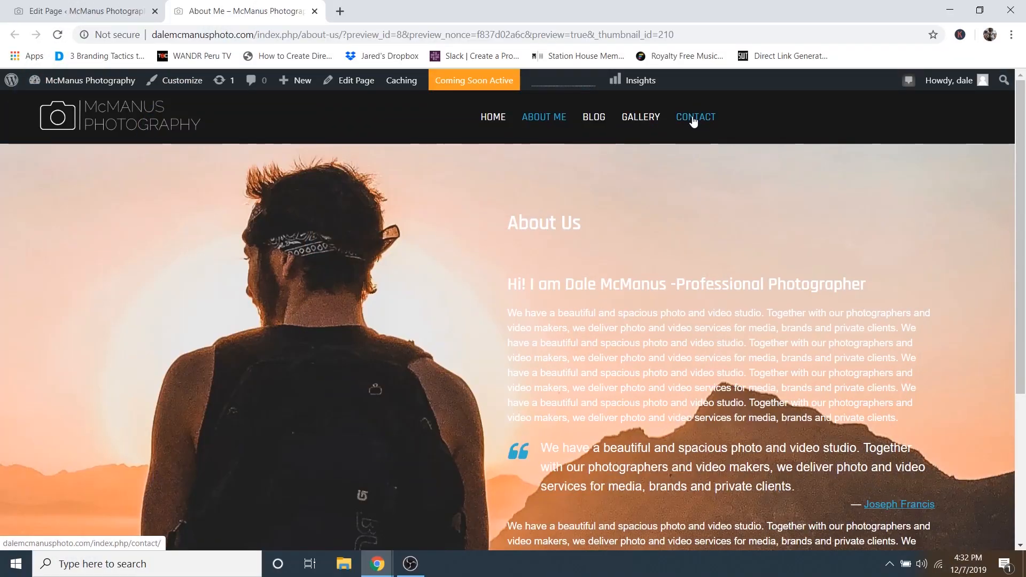
- Inspect the live CONTACT page's raw contact-form-7 shortcode, then close that tab
left_click(692, 119)
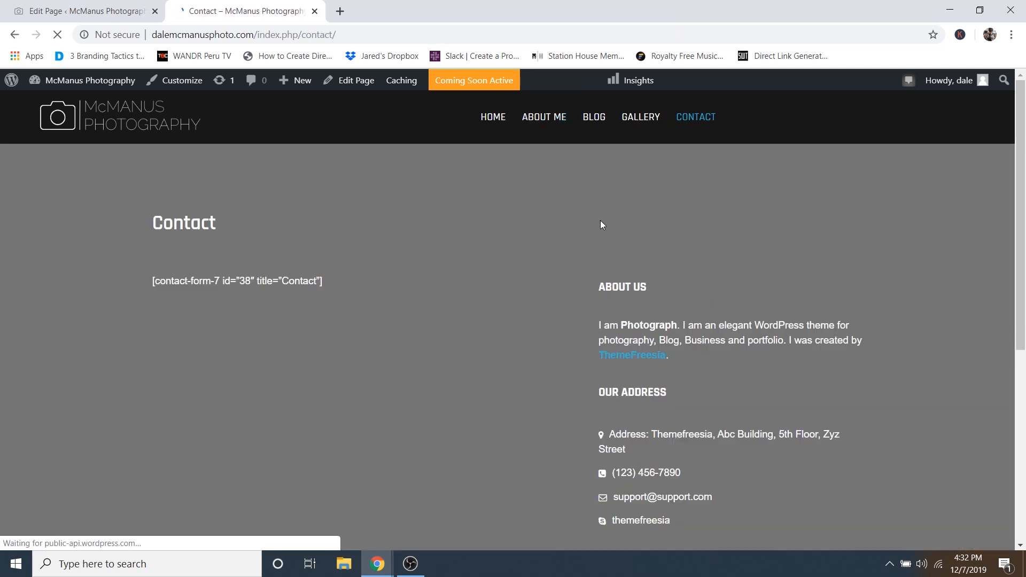
scroll(588, 289, "down", 5)
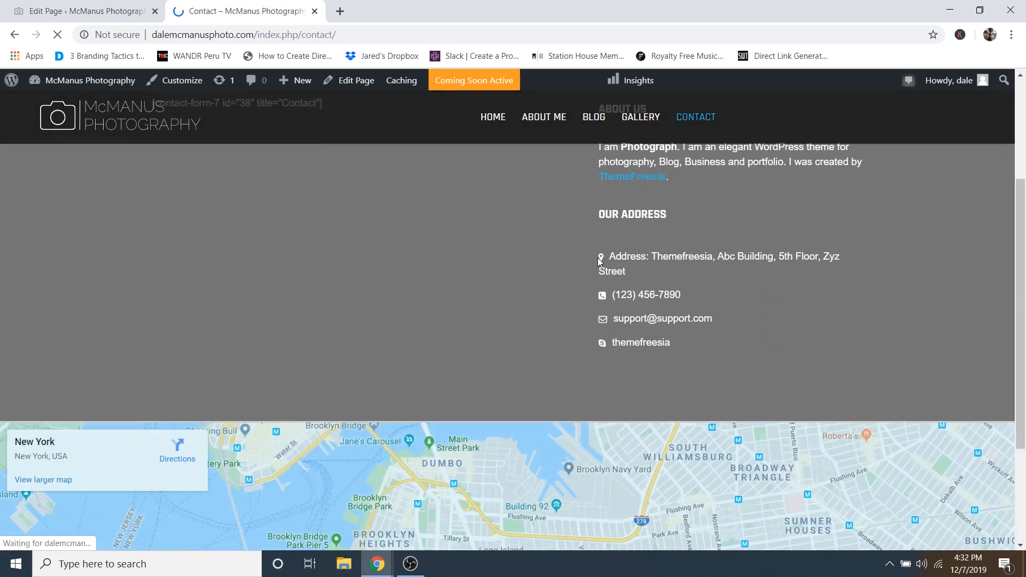
scroll(531, 309, "up", 4)
scroll(531, 310, "up", 2)
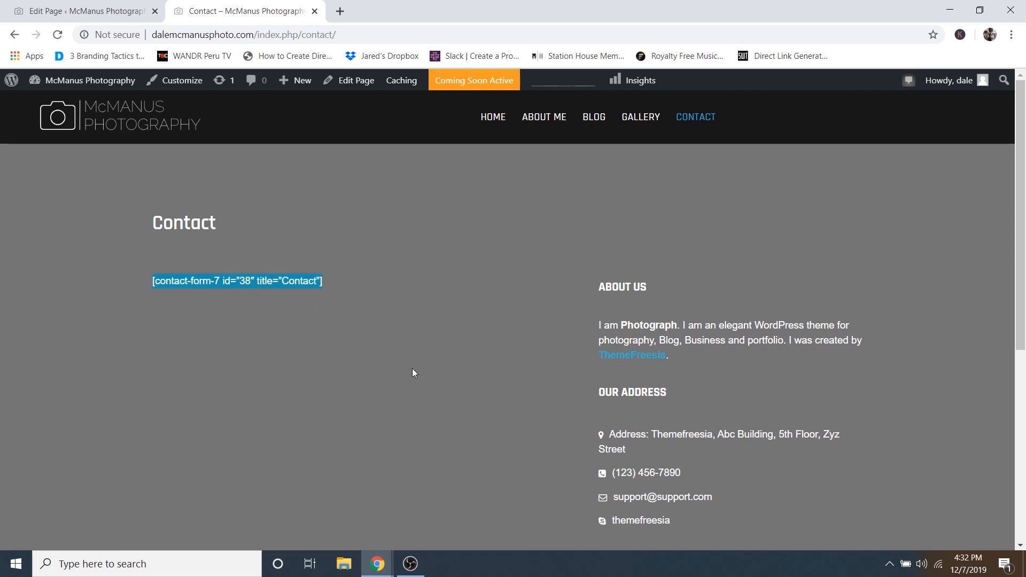
scroll(535, 320, "down", 1)
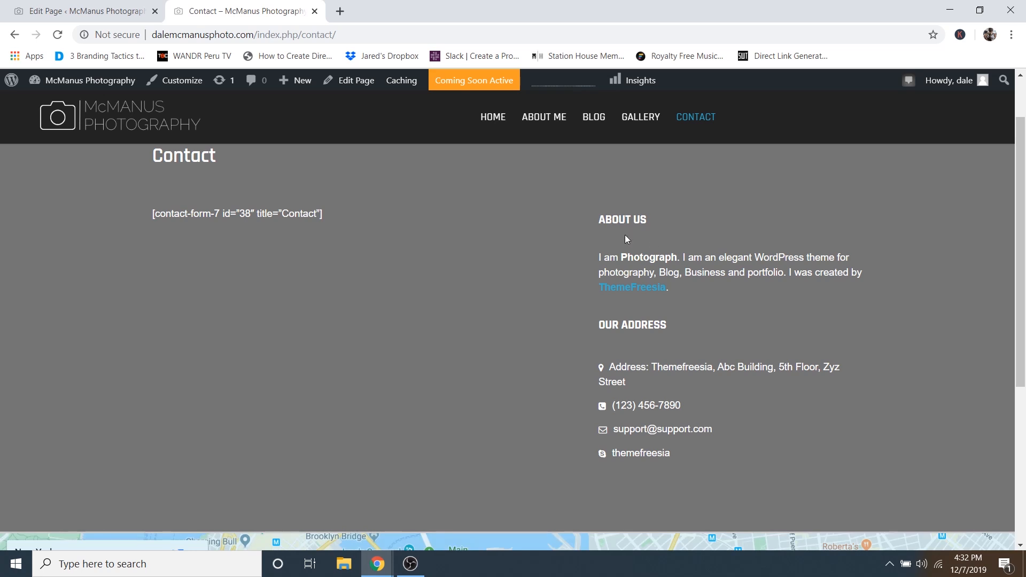
scroll(355, 363, "up", 1)
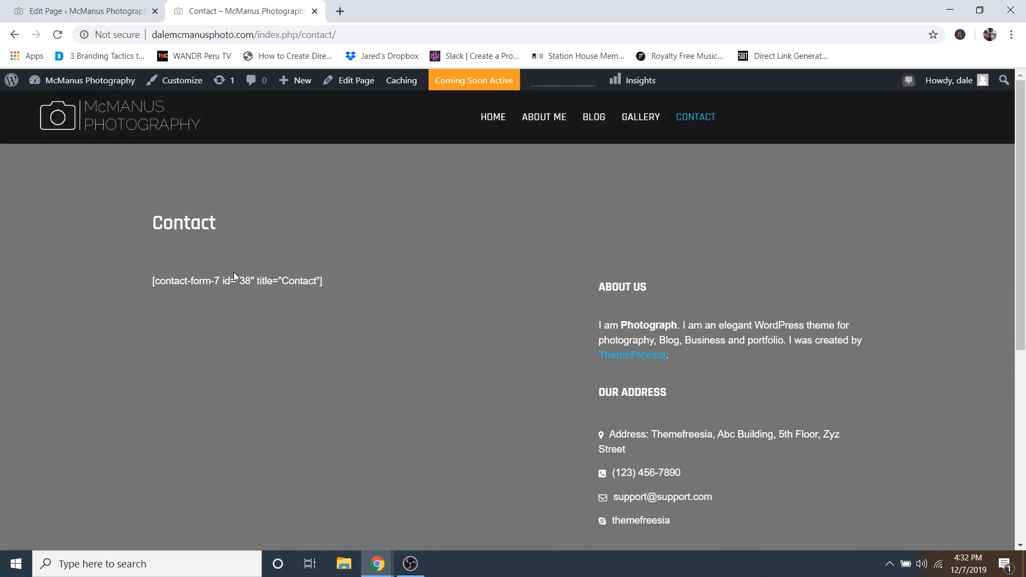
left_click(314, 11)
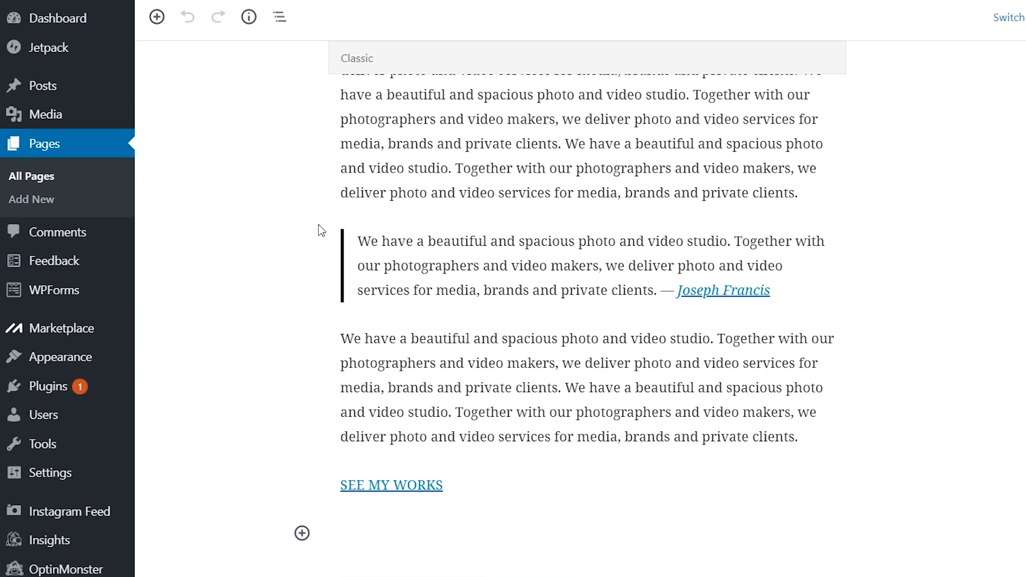
- Add a new WPForms form using the Simple Contact Form template
mouse_move(46, 326)
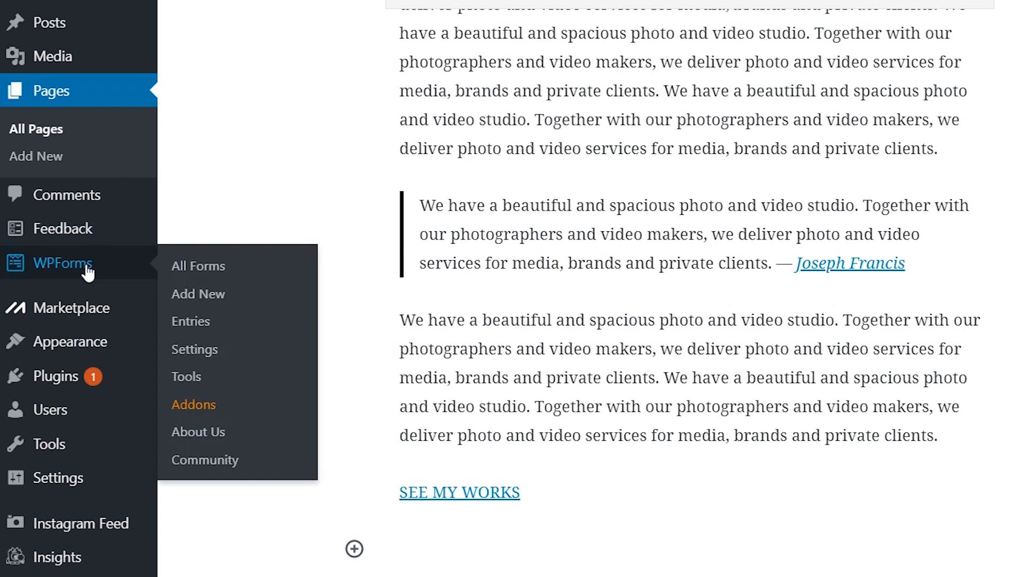
left_click(207, 293)
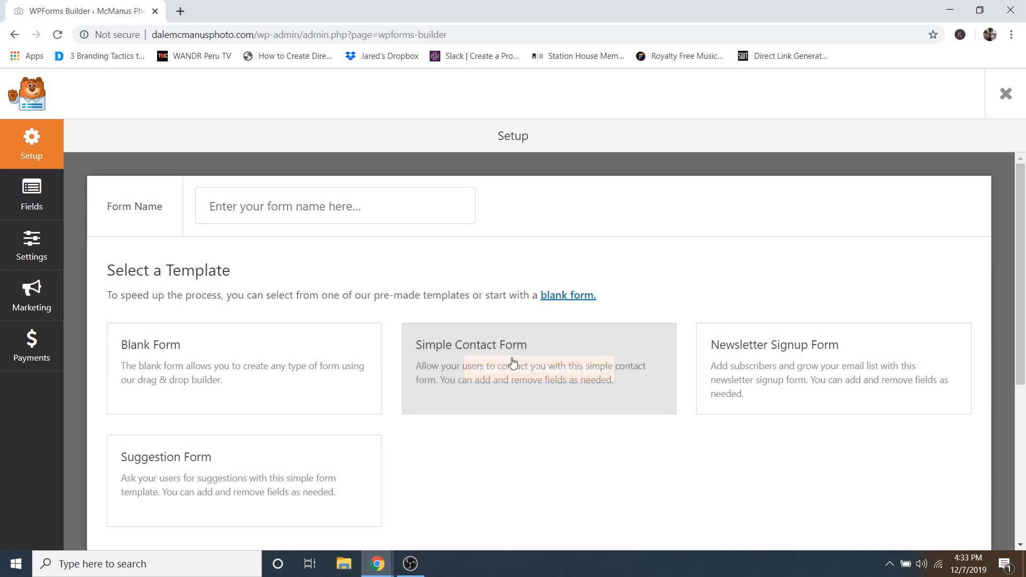
mouse_move(496, 357)
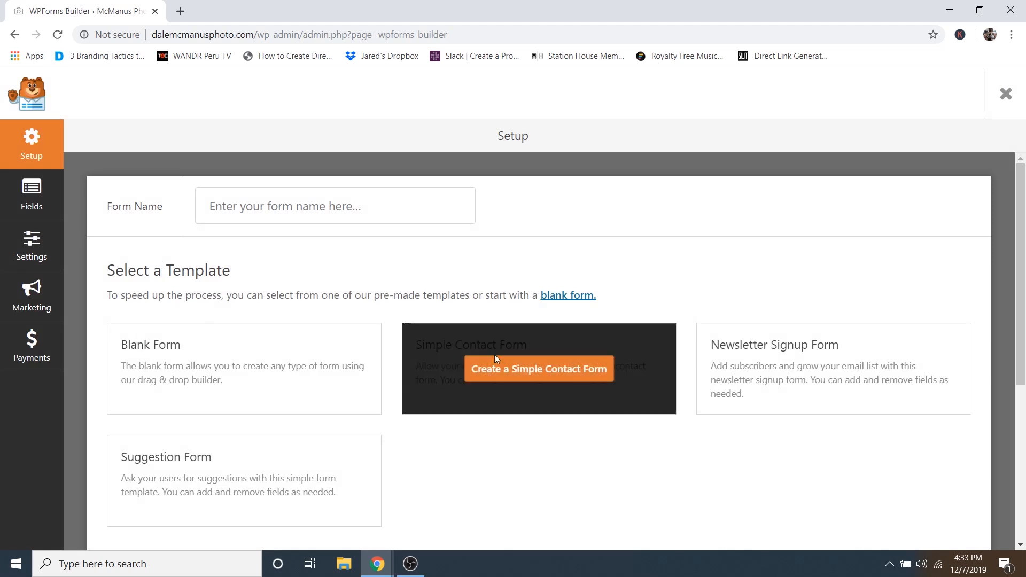
left_click(524, 371)
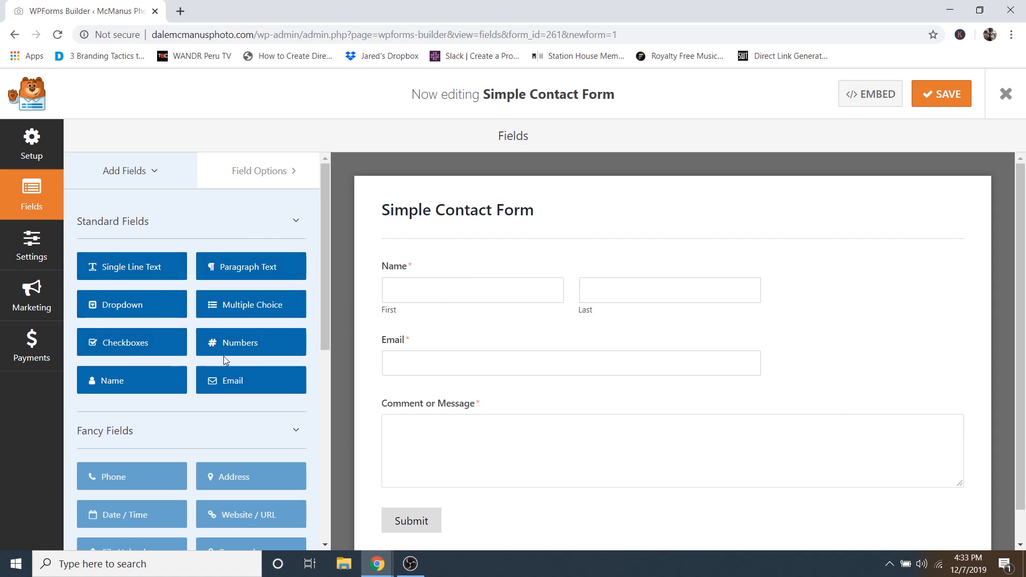
- Add a Numbers field above Comment or Message and relabel it Phone Number
left_click(253, 348)
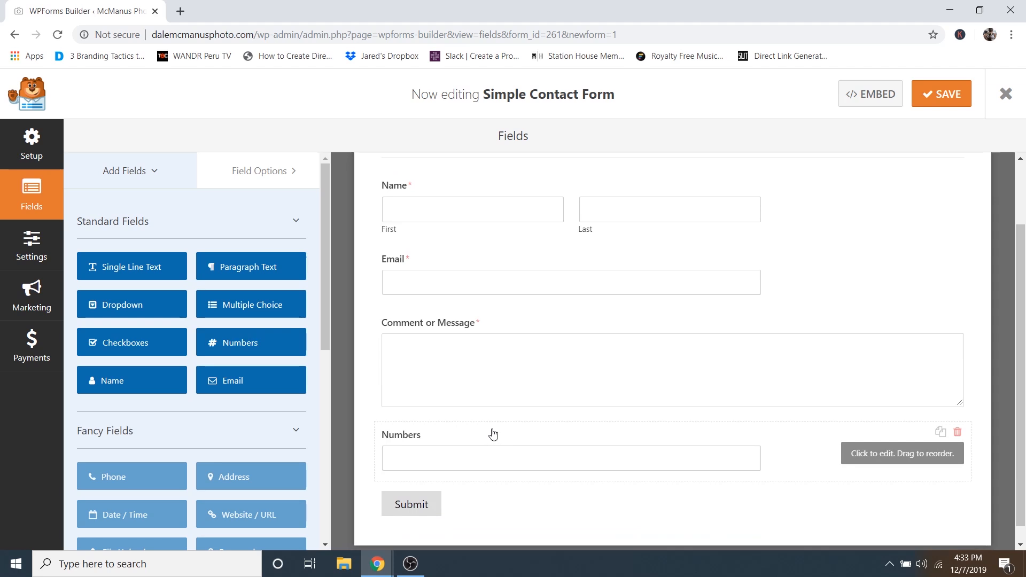
left_click_drag(491, 439, 483, 371)
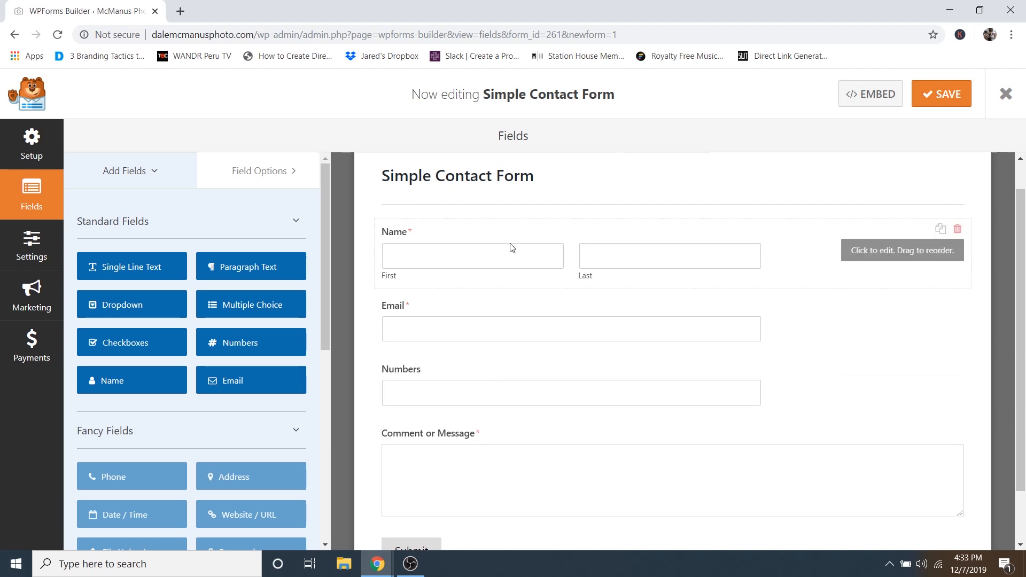
left_click(421, 377)
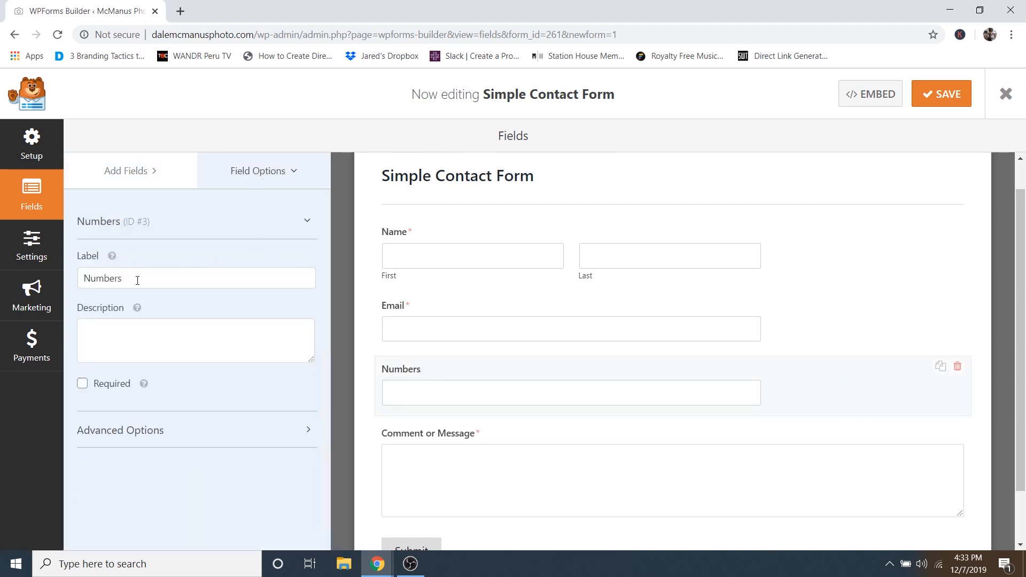
left_click_drag(119, 278, 72, 269)
type("Phone Number")
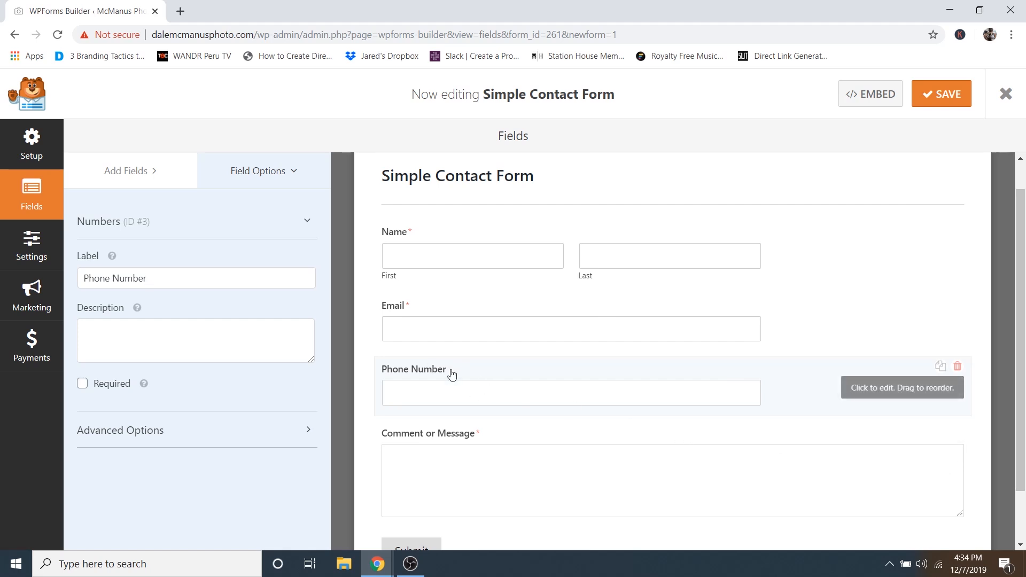
- Set the Phone Number and Email fields' Field Size to Large
left_click(118, 435)
scroll(199, 428, "down", 3)
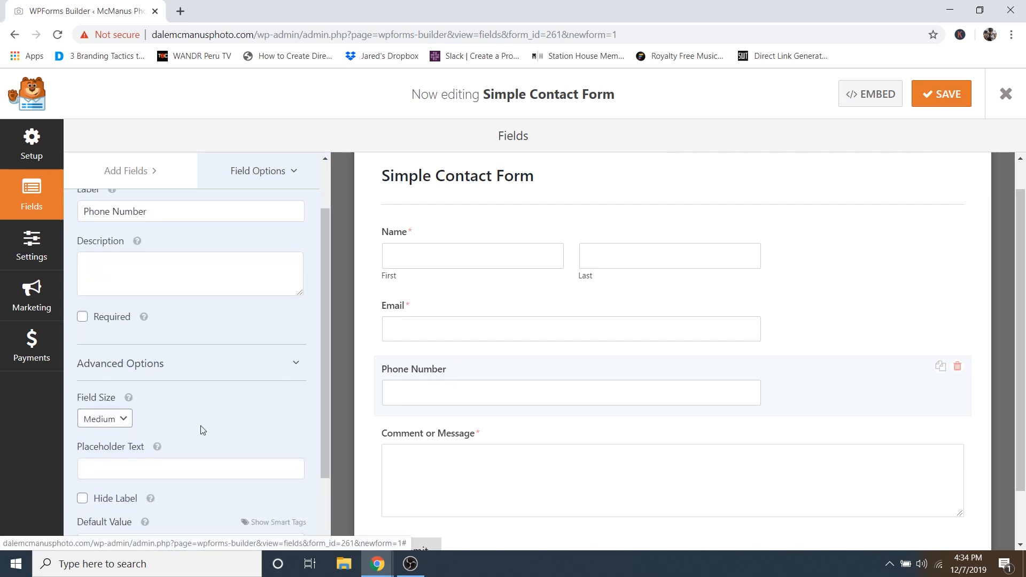
left_click(107, 352)
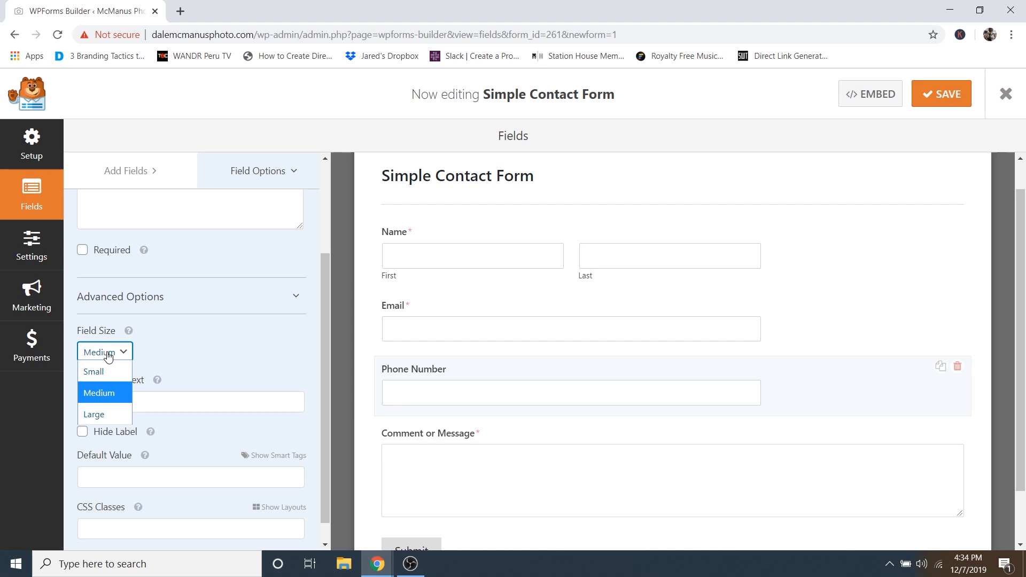
left_click(102, 415)
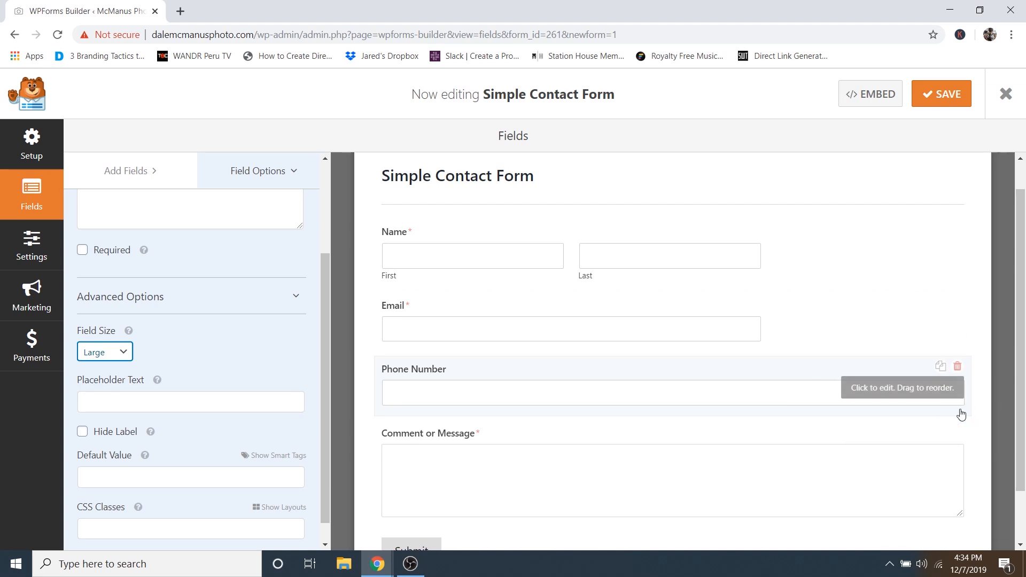
left_click(595, 307)
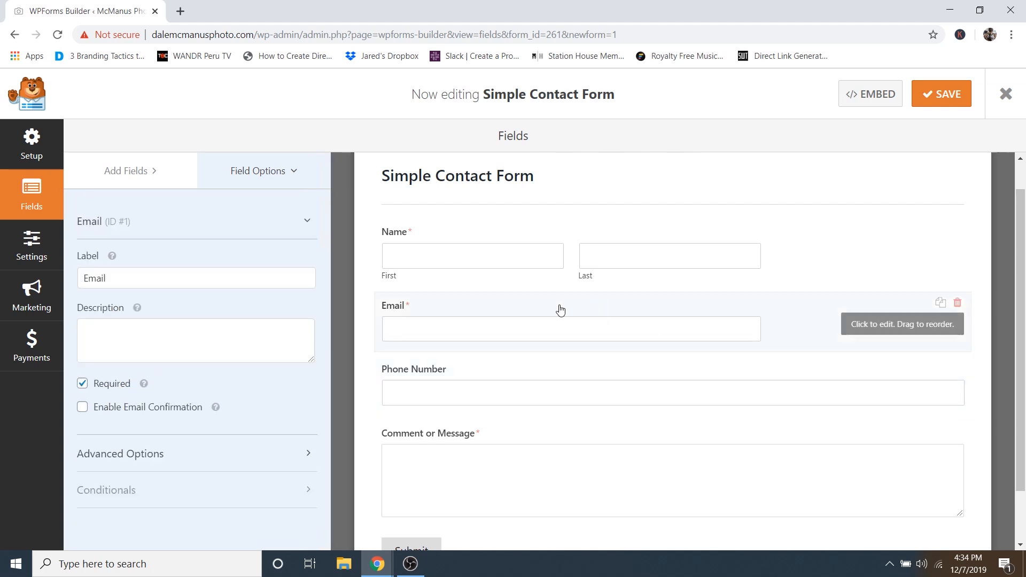
left_click(131, 454)
scroll(135, 456, "down", 2)
scroll(134, 456, "down", 1)
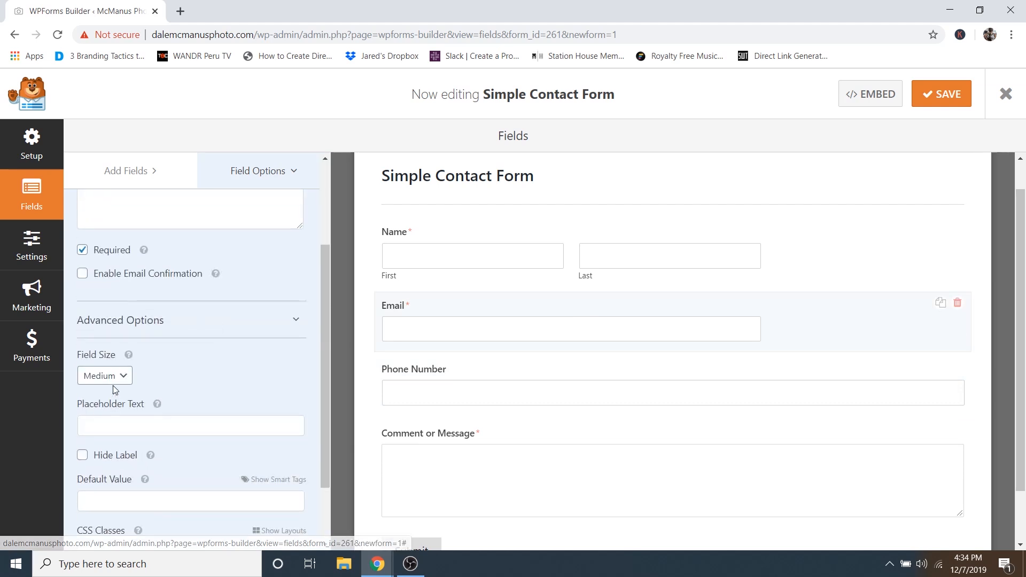
left_click(111, 377)
left_click(99, 435)
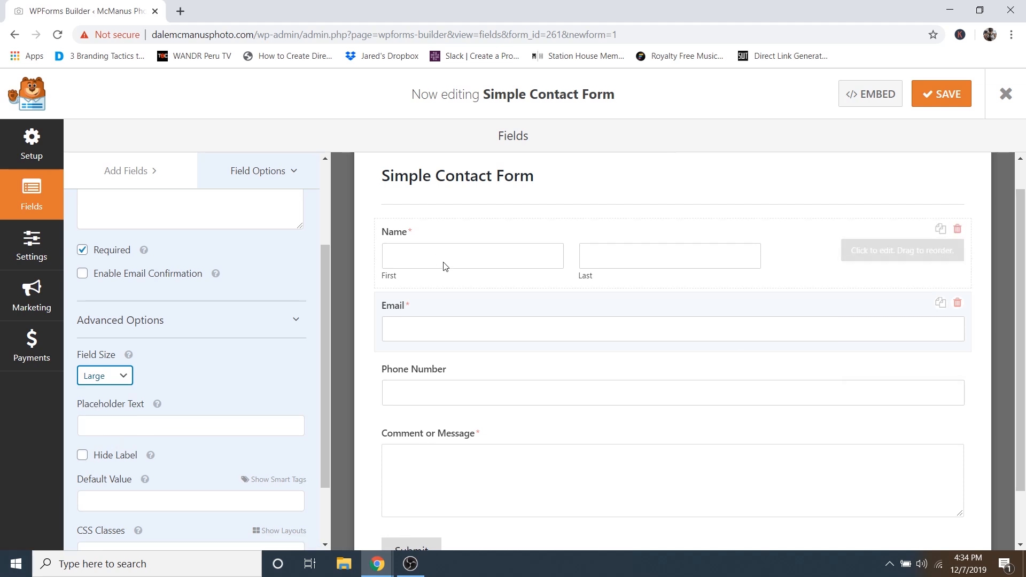
- Set the Name field's size to Large and open the form's Settings
left_click(455, 236)
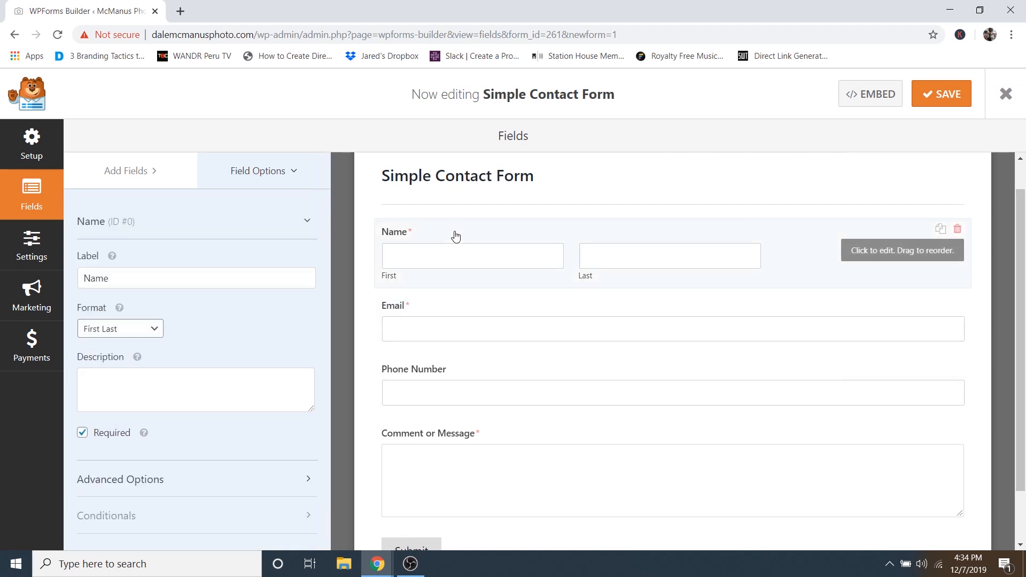
left_click(126, 490)
scroll(128, 472, "down", 4)
left_click(111, 337)
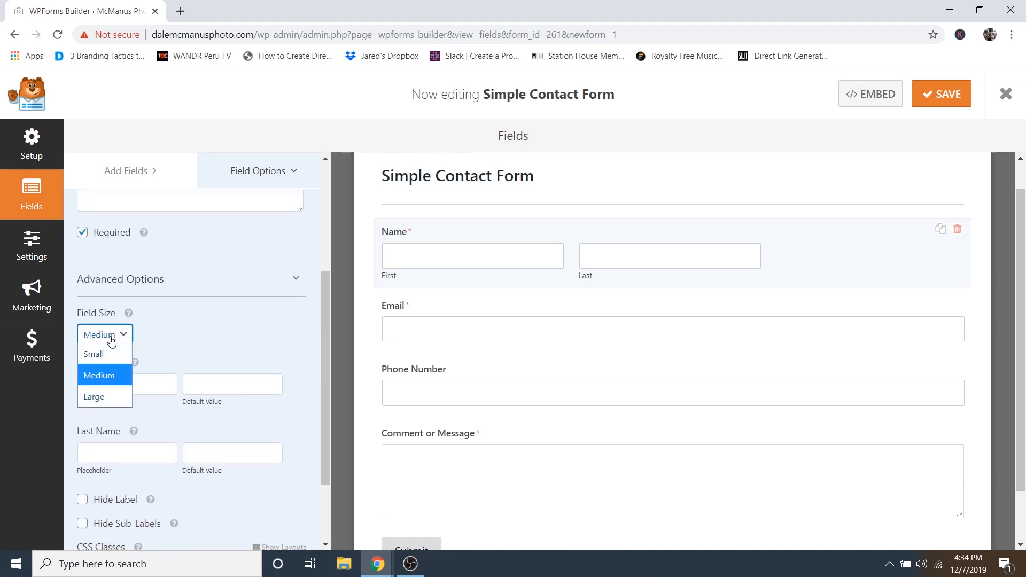
left_click(105, 396)
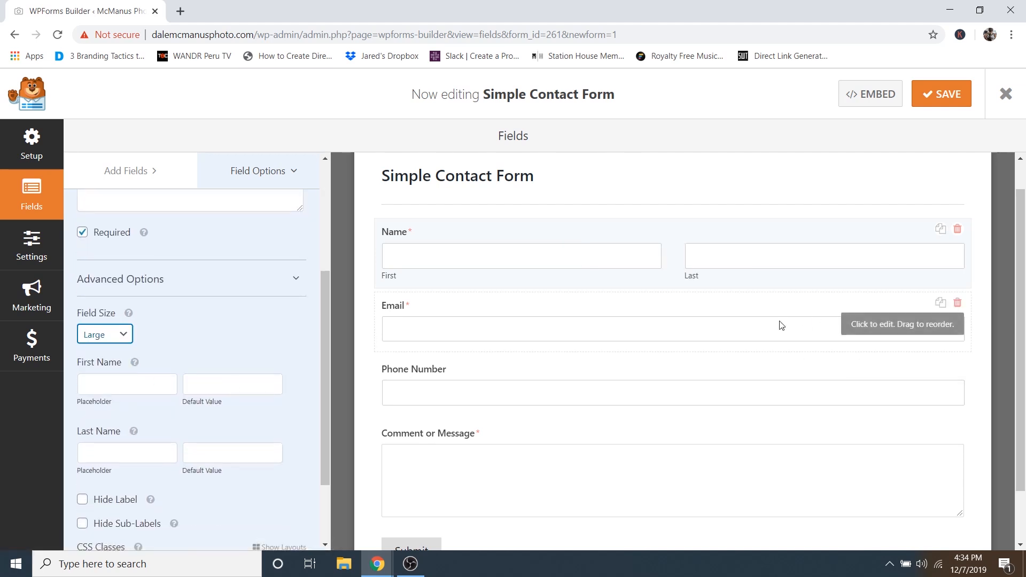
scroll(492, 317, "up", 1)
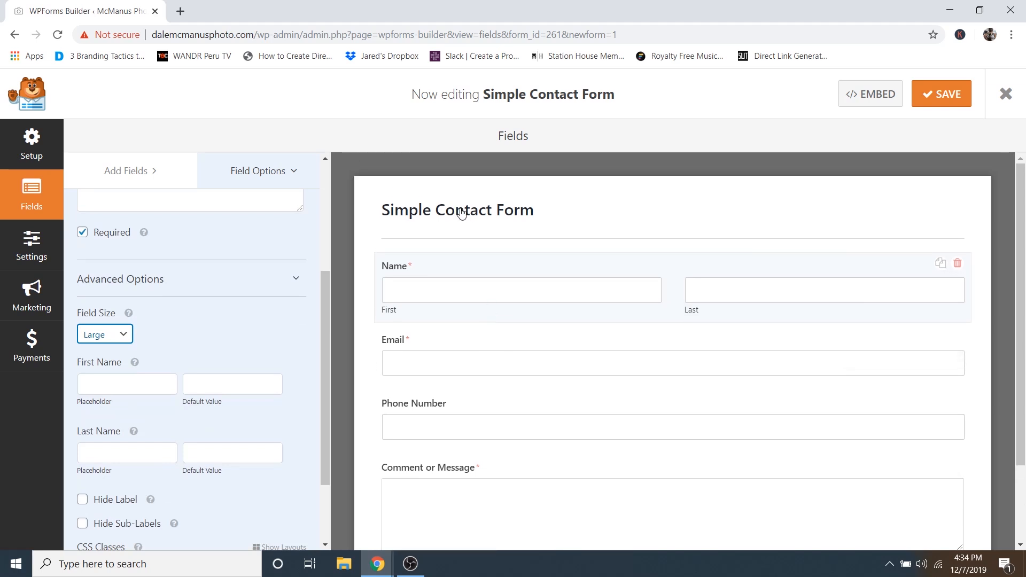
left_click(462, 214)
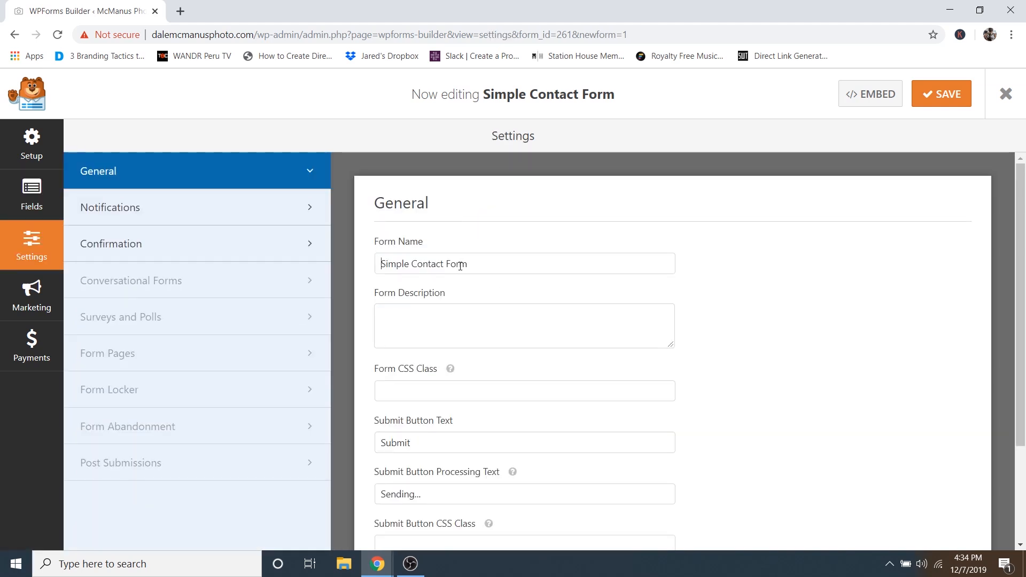
- Replace 'Simple' in the form name with the site owner's name, then go to Confirmation settings
left_click_drag(405, 265, 377, 264)
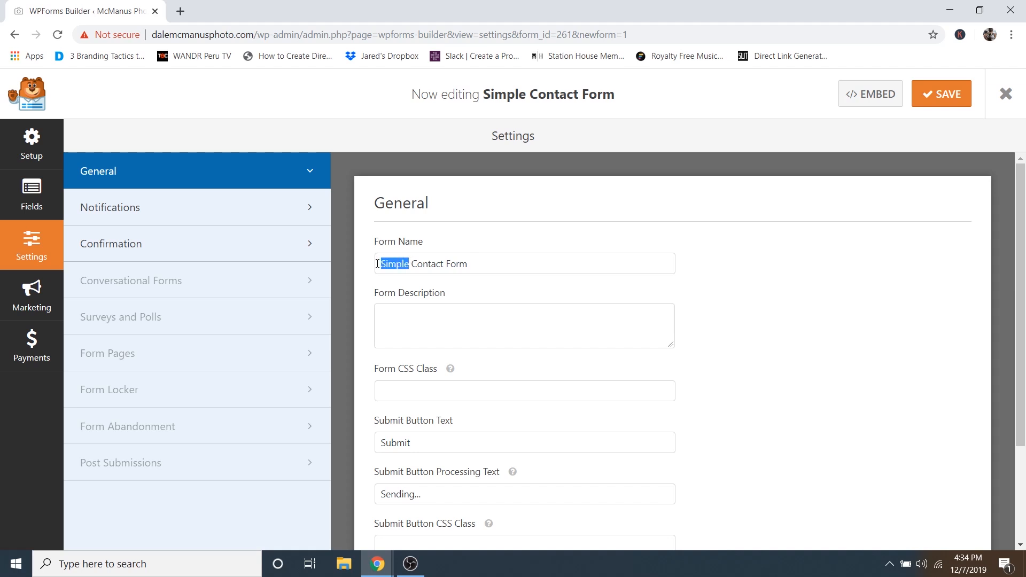
type("Dale's")
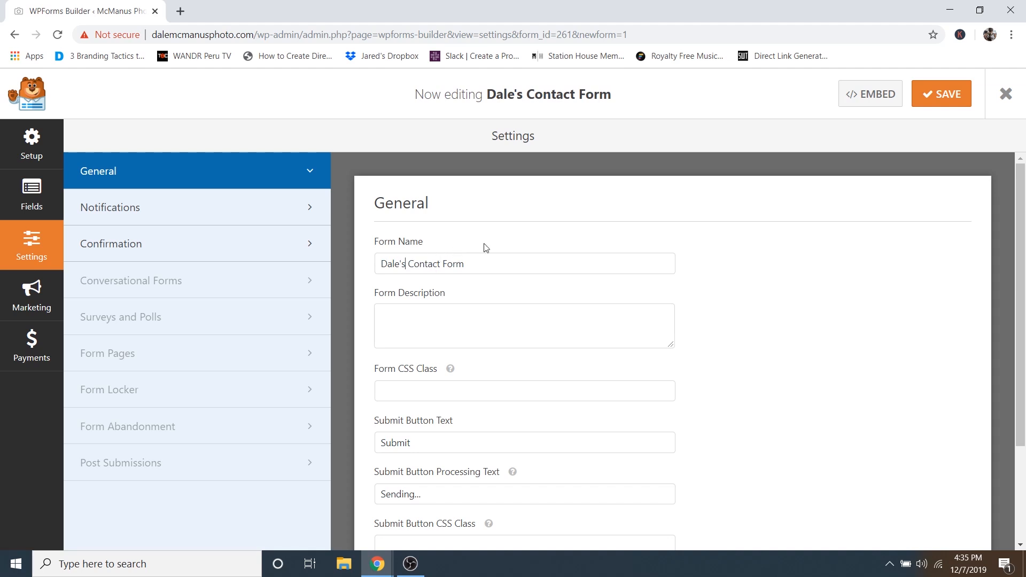
scroll(545, 214, "down", 3)
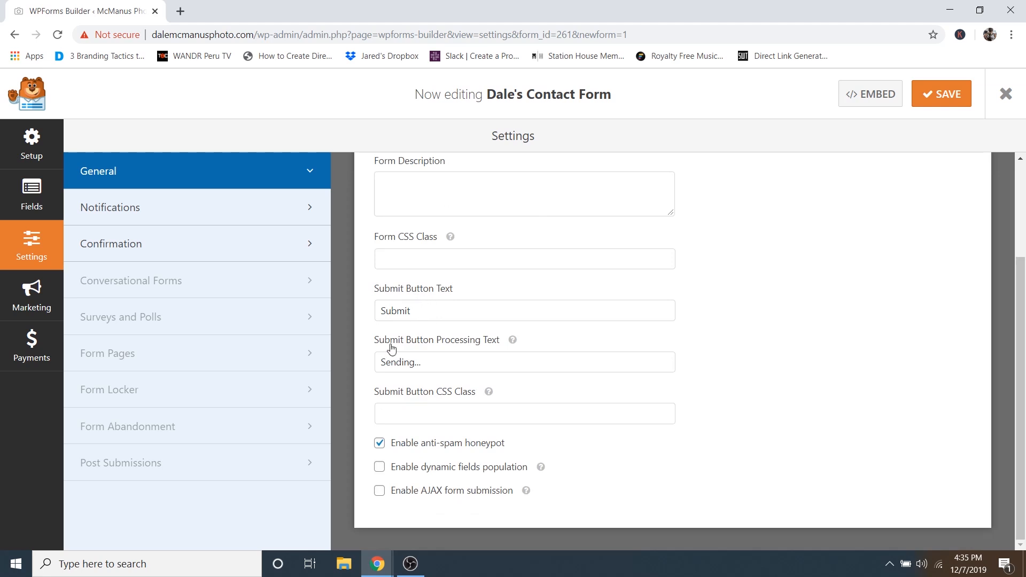
left_click(420, 361)
left_click(113, 249)
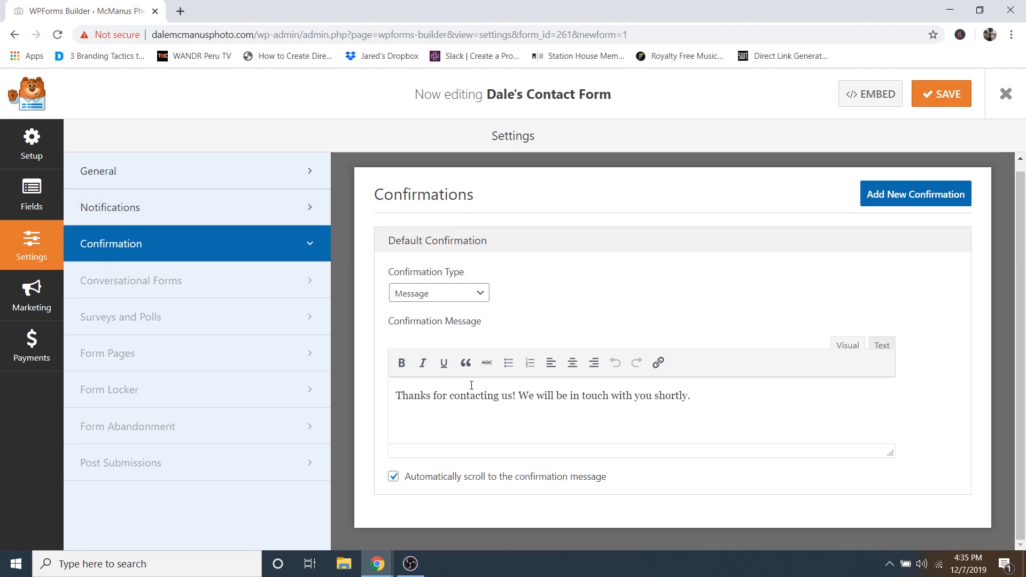
- Keep Message as the confirmation type and move on to the Notifications settings
left_click(459, 299)
left_click(604, 398)
left_click(449, 297)
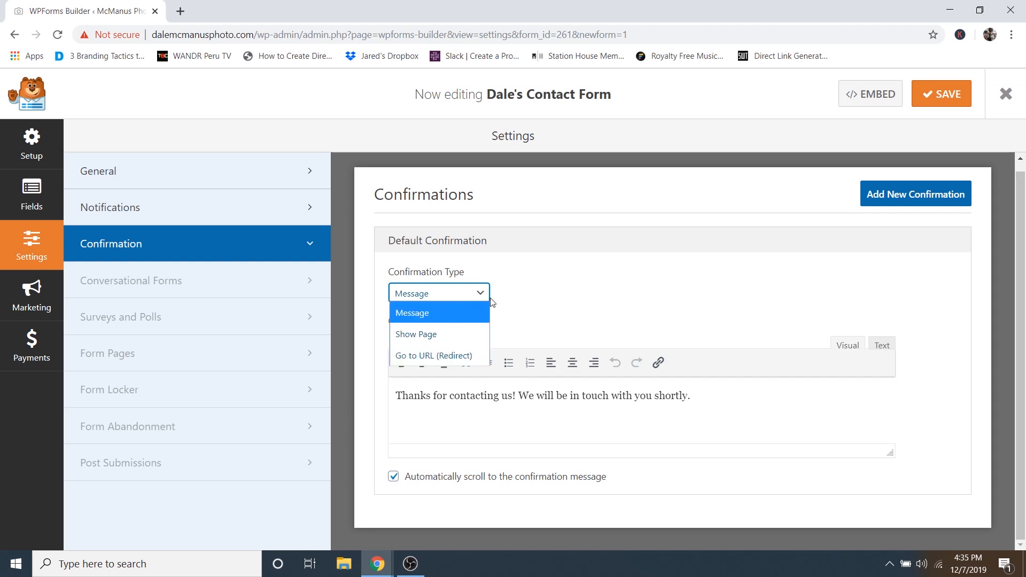
left_click(550, 288)
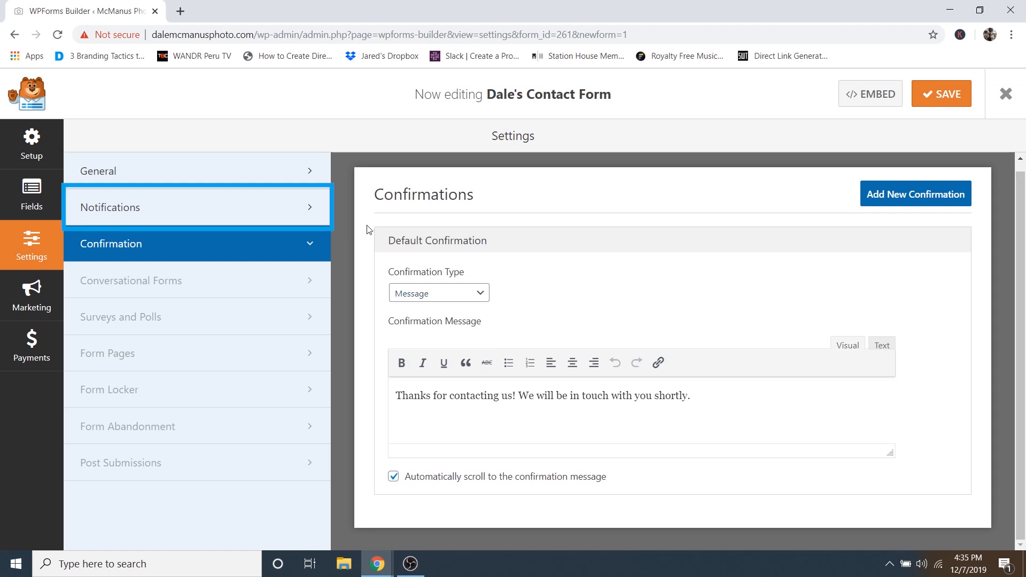
left_click(180, 214)
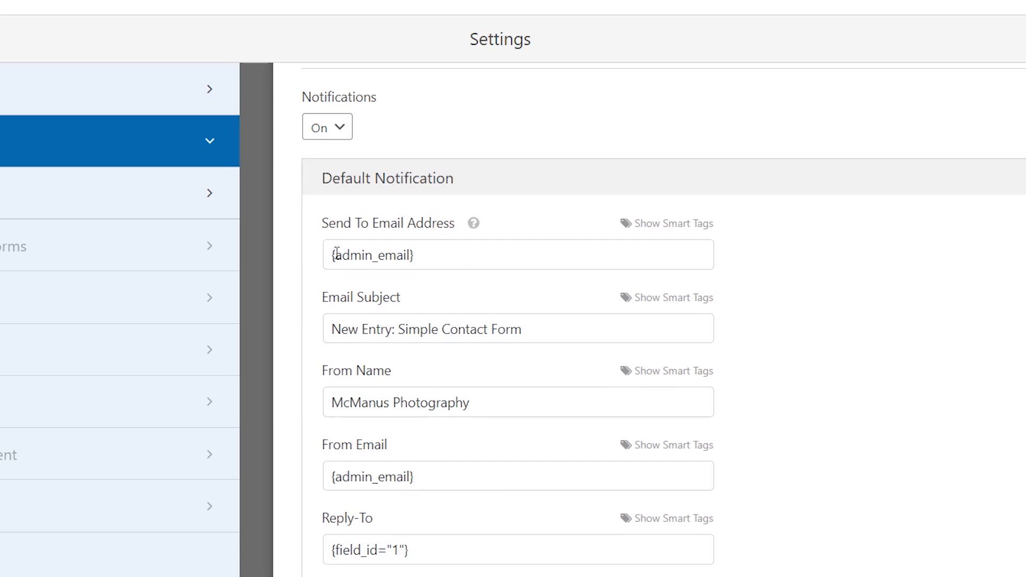
- Append a comma and the second recipient's e-mail address after {admin_email} in Send To Email Address
left_click_drag(333, 256, 412, 258)
left_click(425, 257)
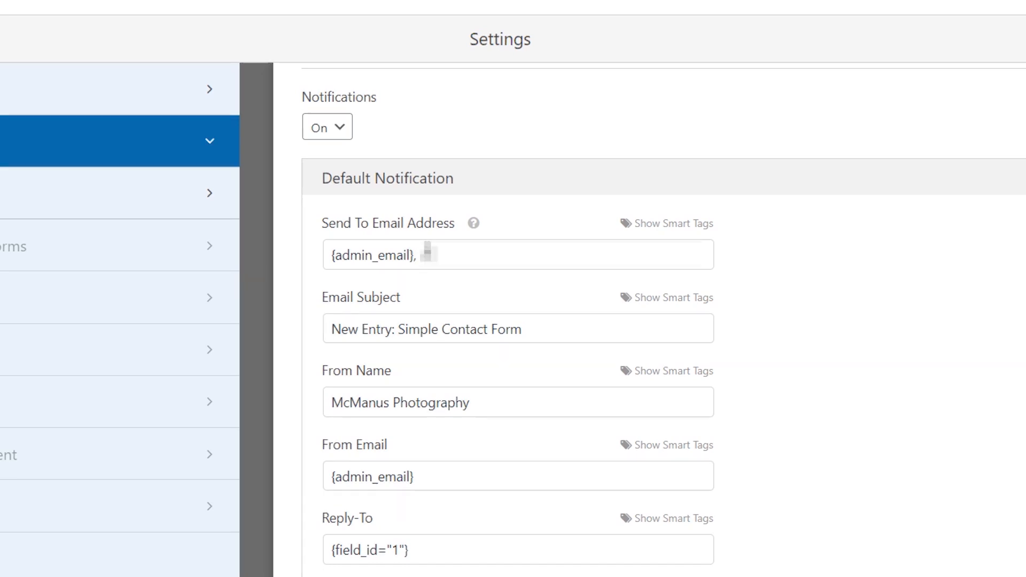
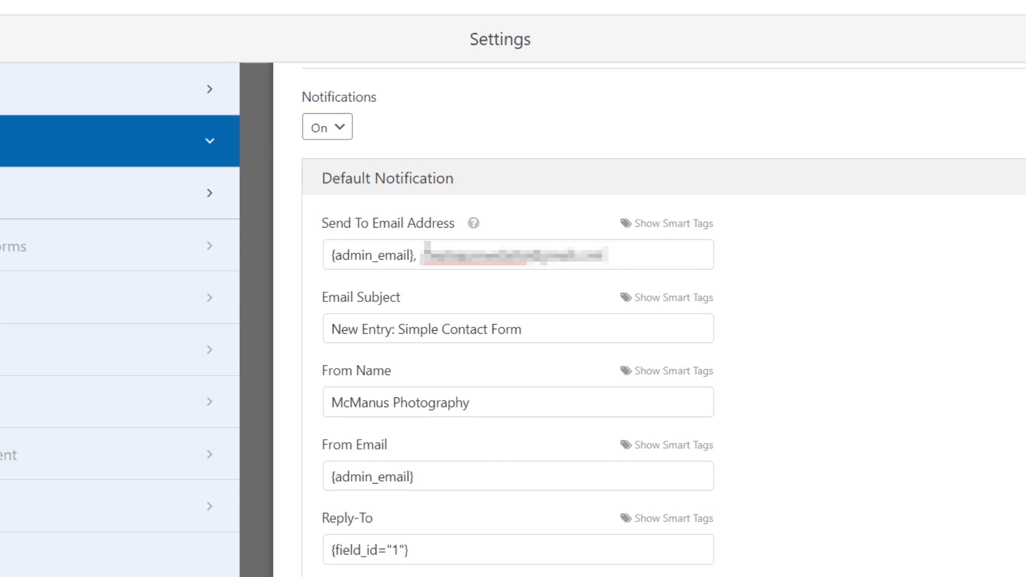
mouse_move(474, 225)
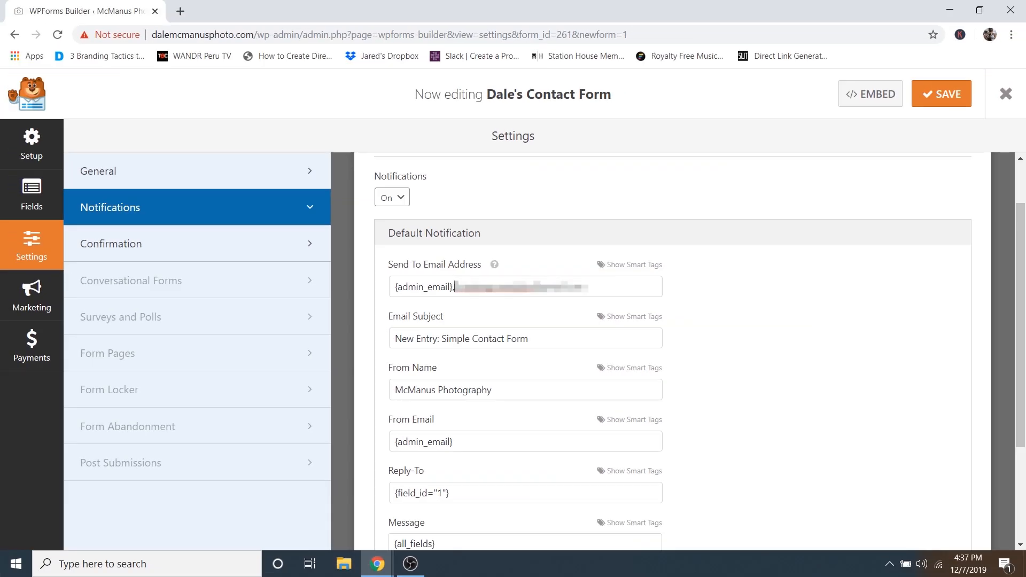
- Remove '{admin_email},' from Send To, swap 'Simple' in the subject for the owner's name, and save
left_click_drag(454, 287, 379, 291)
key("BackSpace")
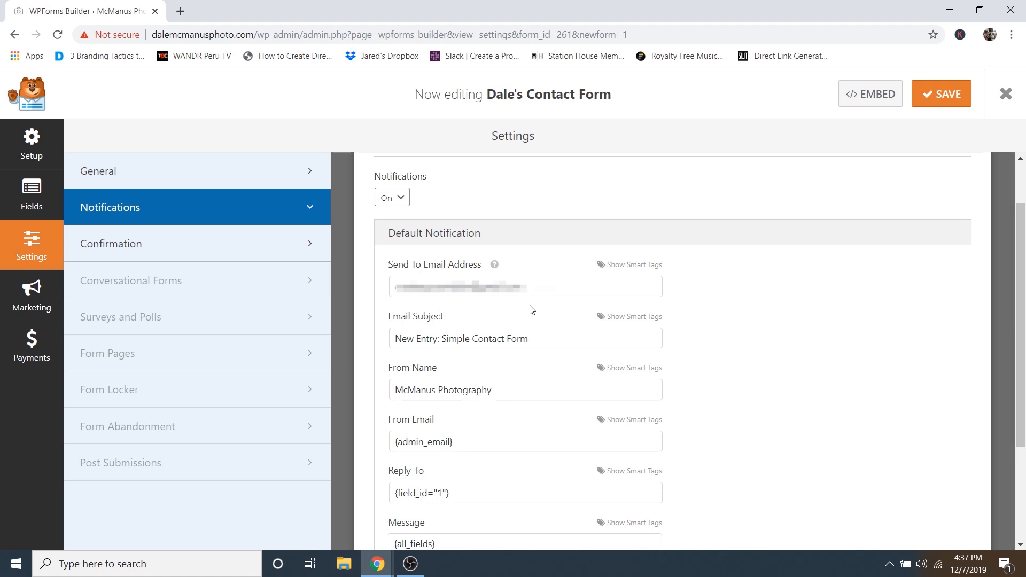
scroll(526, 315, "down", 1)
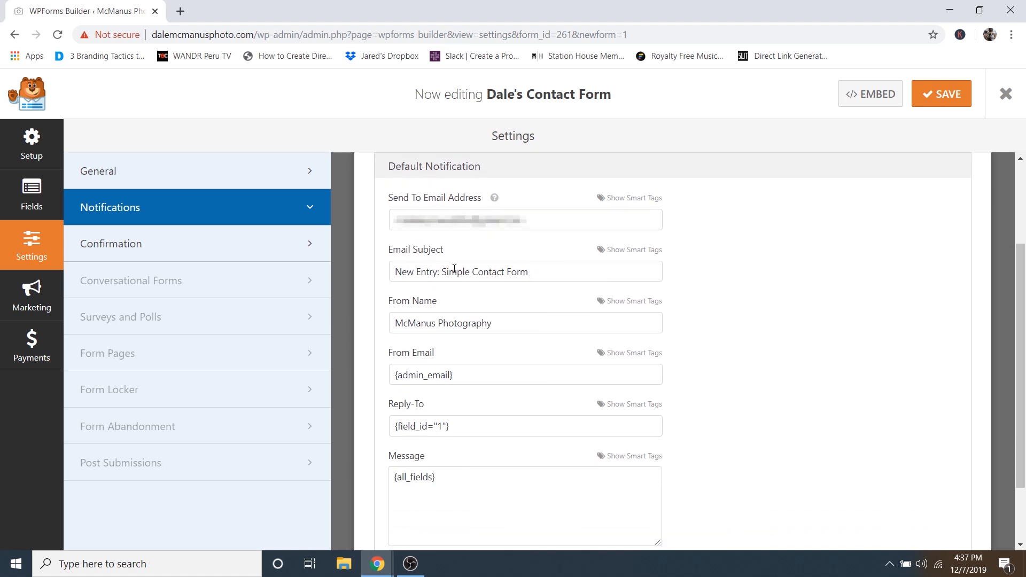
left_click_drag(468, 273, 442, 273)
type("Dale's")
left_click(939, 94)
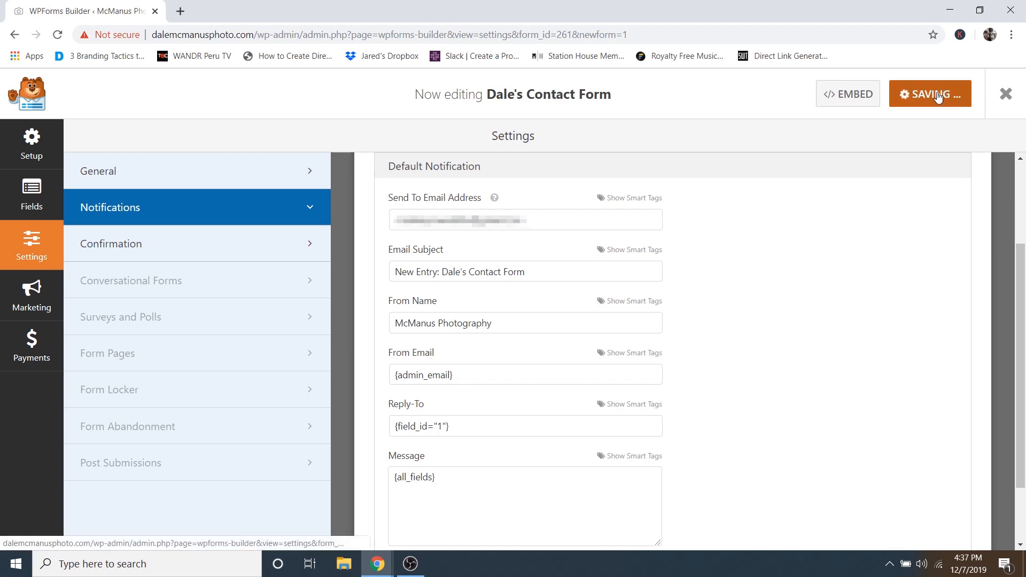
- Copy the form's shortcode [wpforms id="261"] from the Forms Overview
left_click(1007, 104)
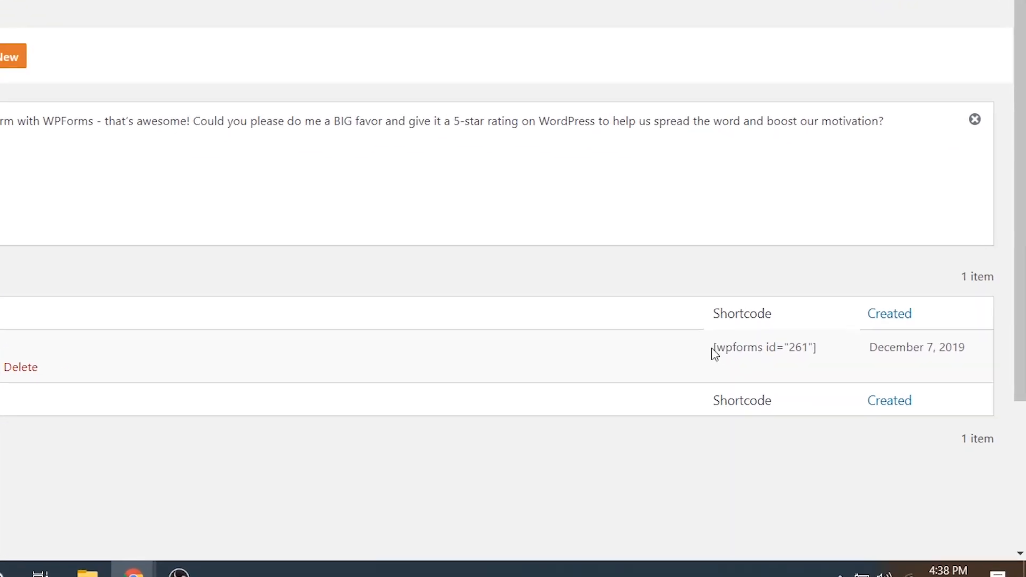
left_click_drag(711, 346, 818, 356)
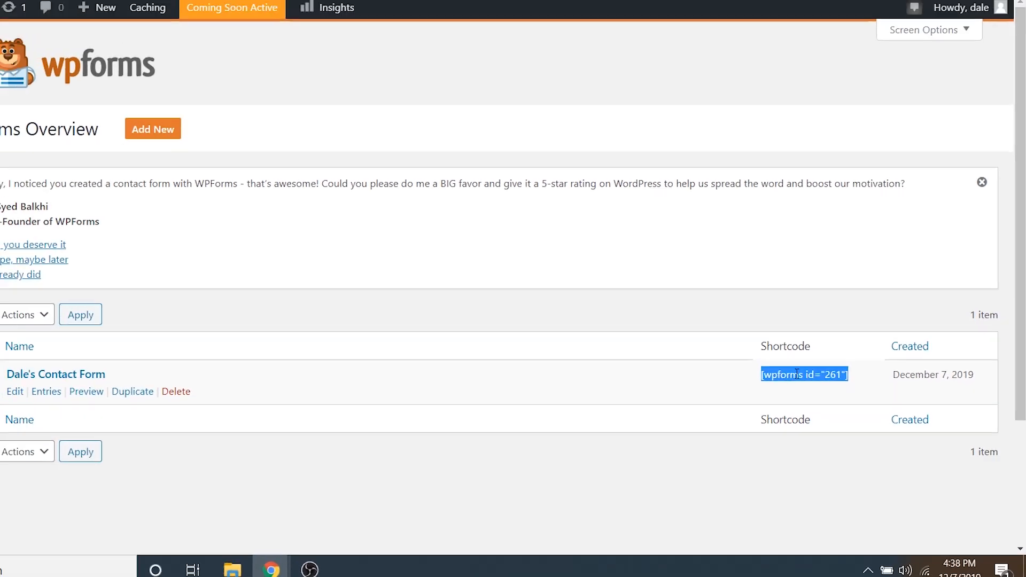
right_click(803, 347)
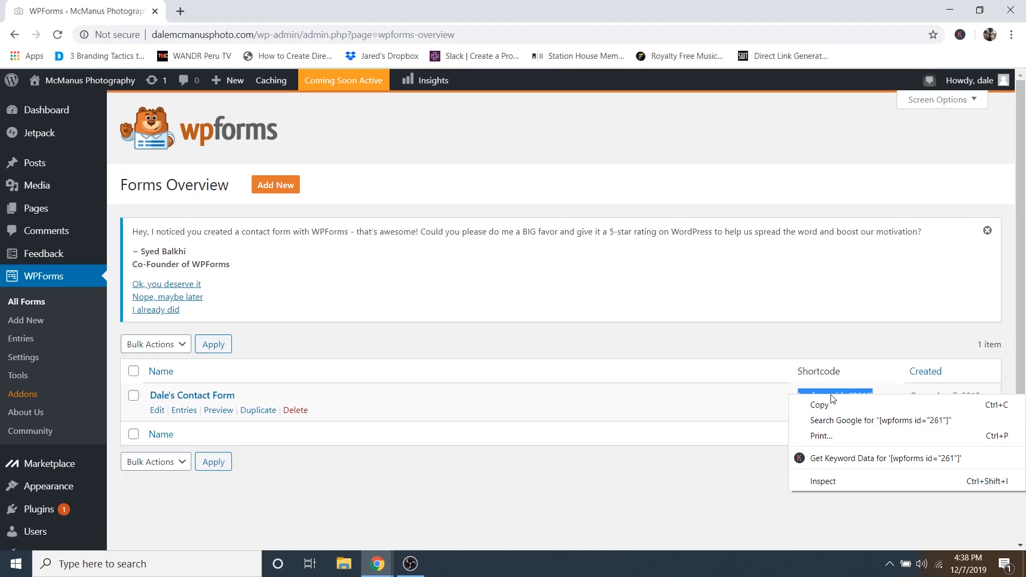
left_click(773, 355)
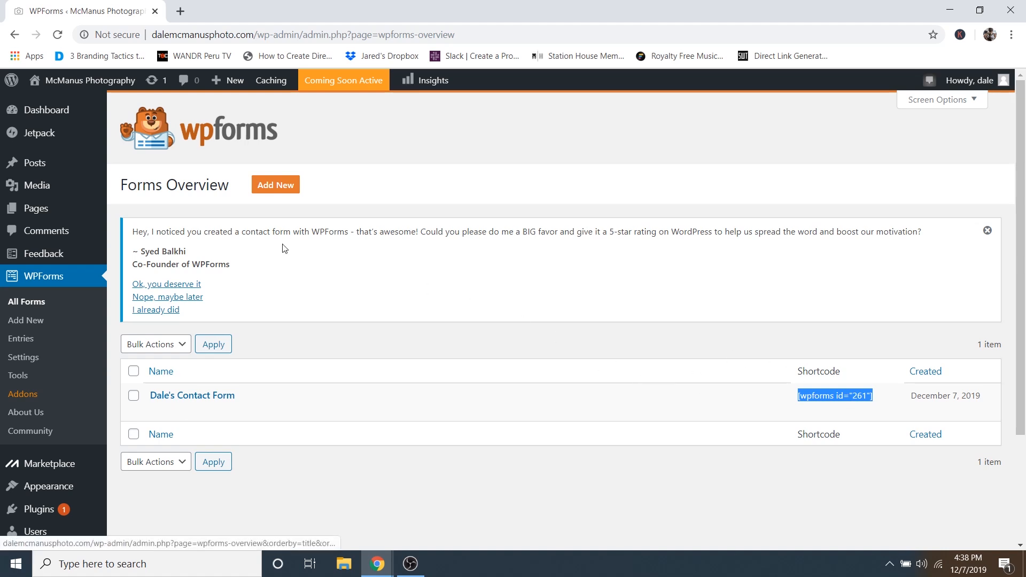
- Open the Contact page for editing from Pages > All Pages
mouse_move(45, 210)
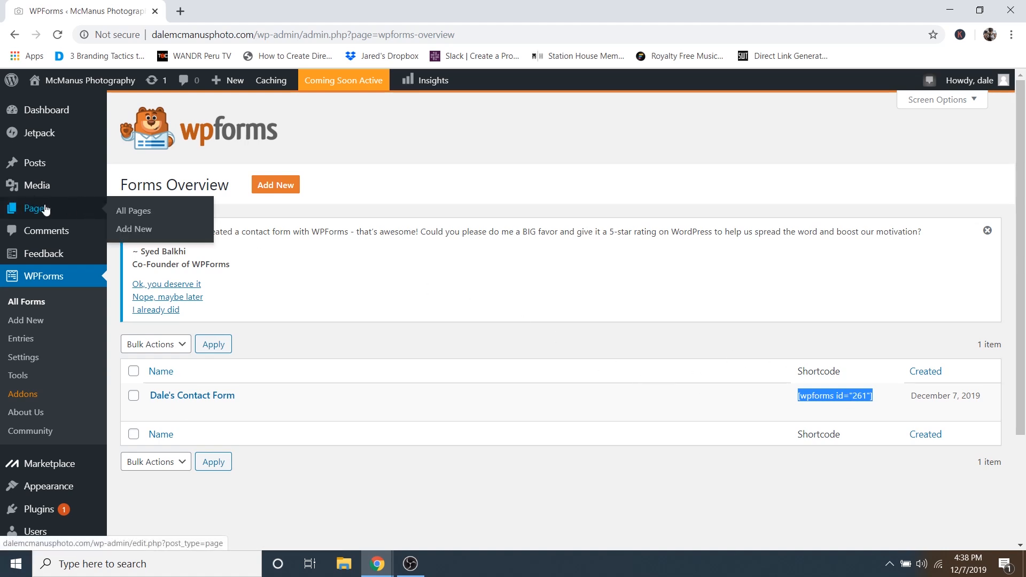
left_click(143, 215)
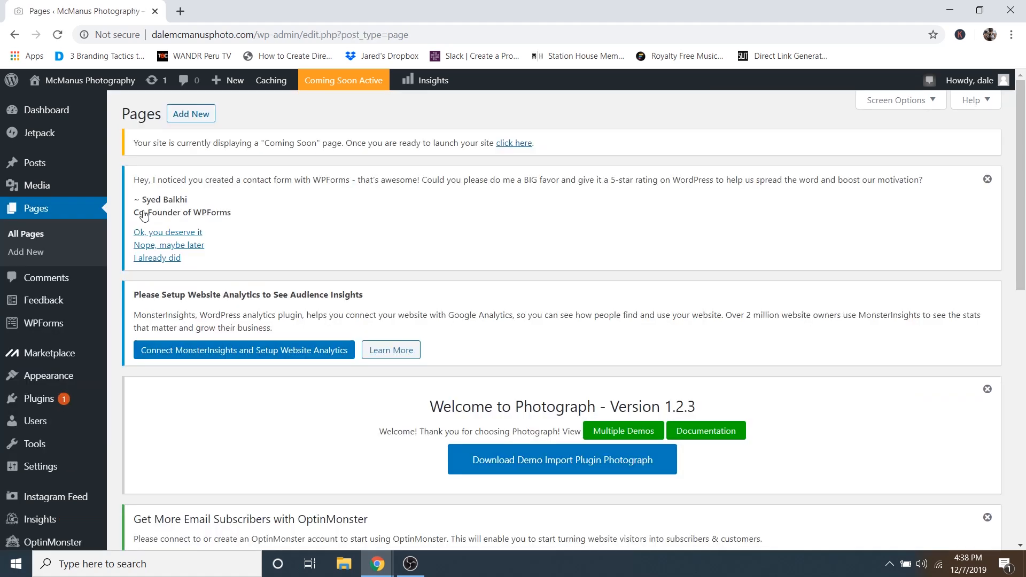
scroll(372, 261, "down", 5)
scroll(372, 261, "down", 5)
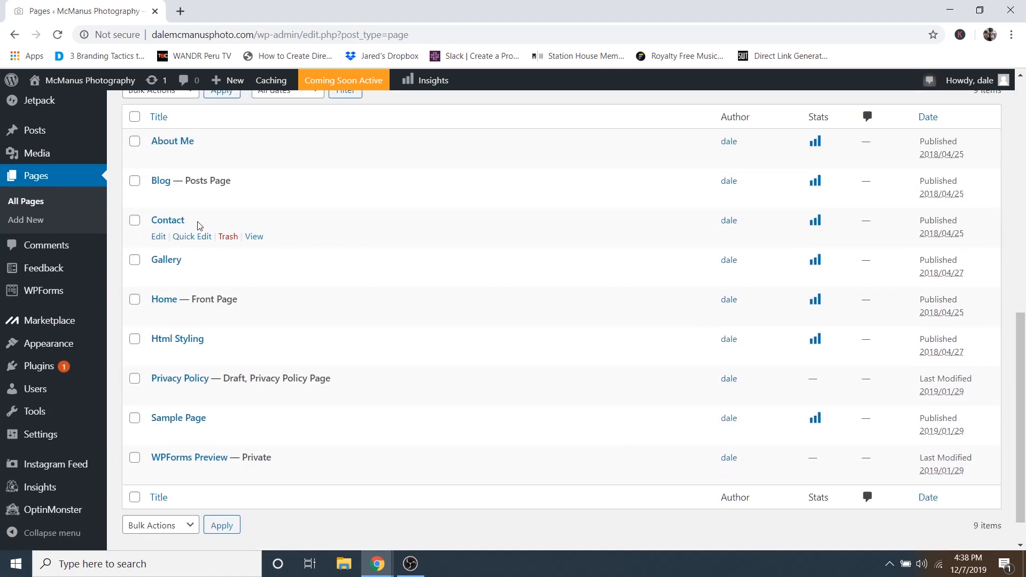
left_click(173, 224)
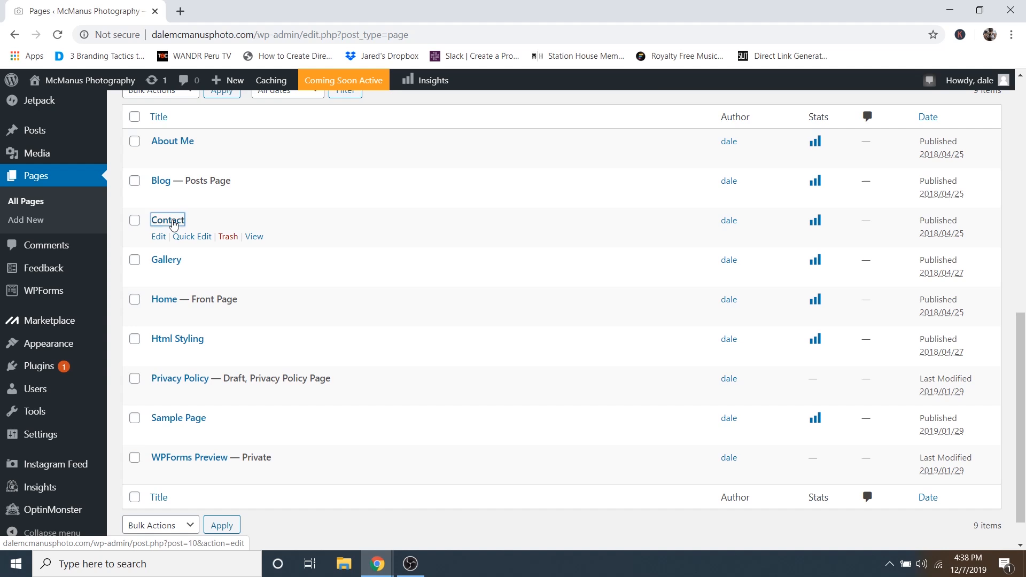
- Swap the contact-form-7 shortcode for the pasted [wpforms id="261"] and update the Contact page
left_click(454, 289)
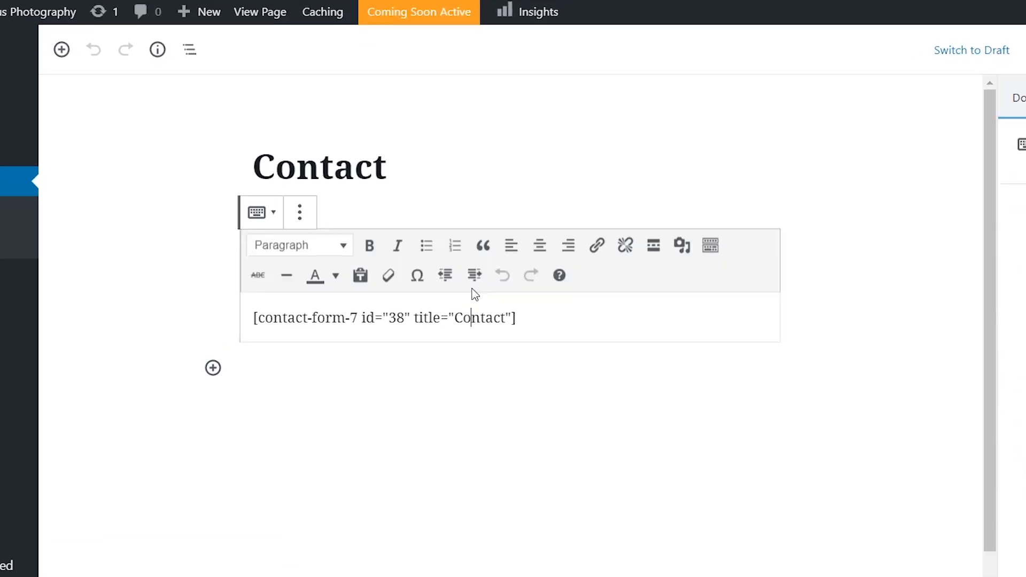
double_click(454, 289)
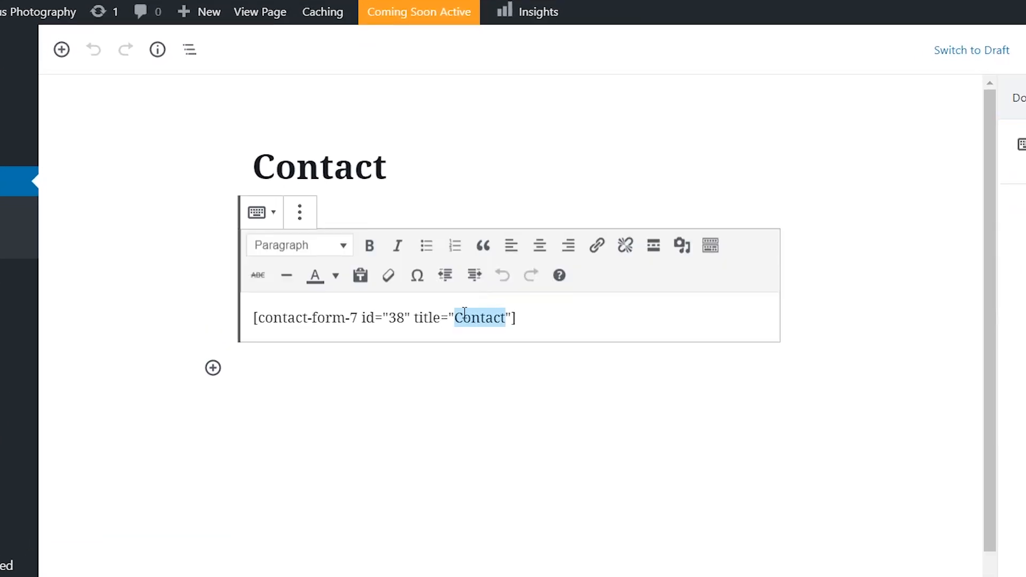
triple_click(464, 315)
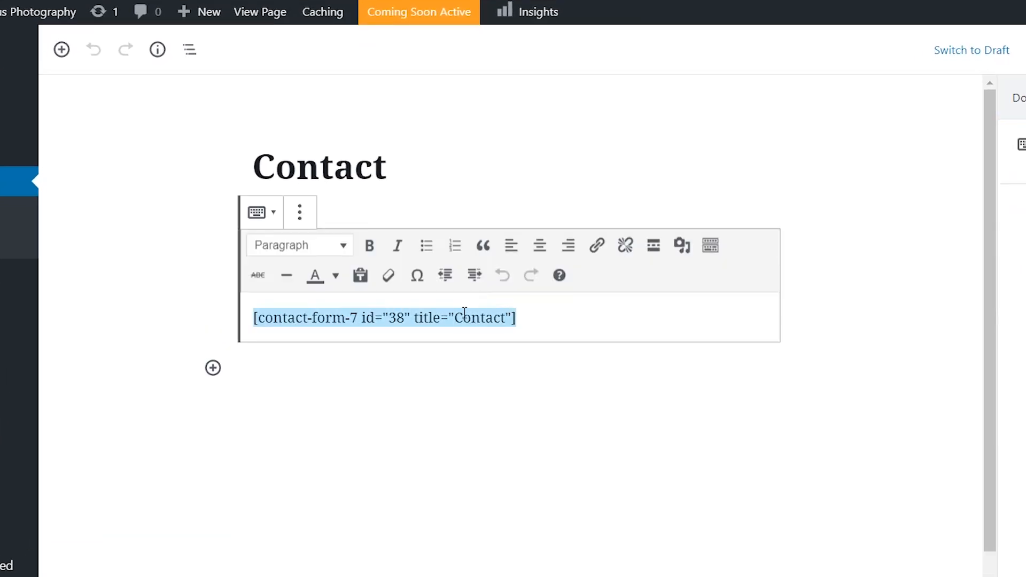
key("BackSpace")
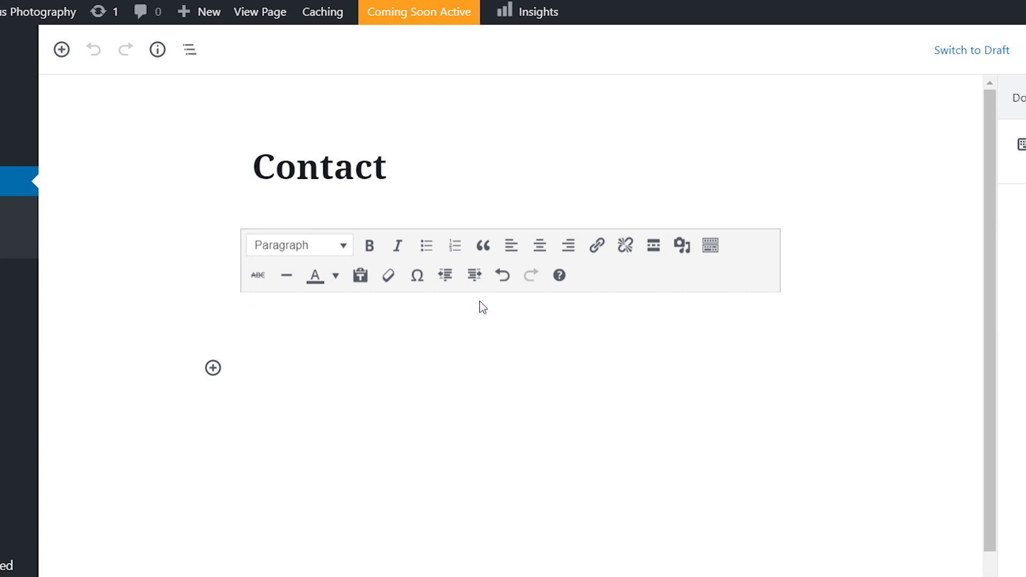
right_click(422, 320)
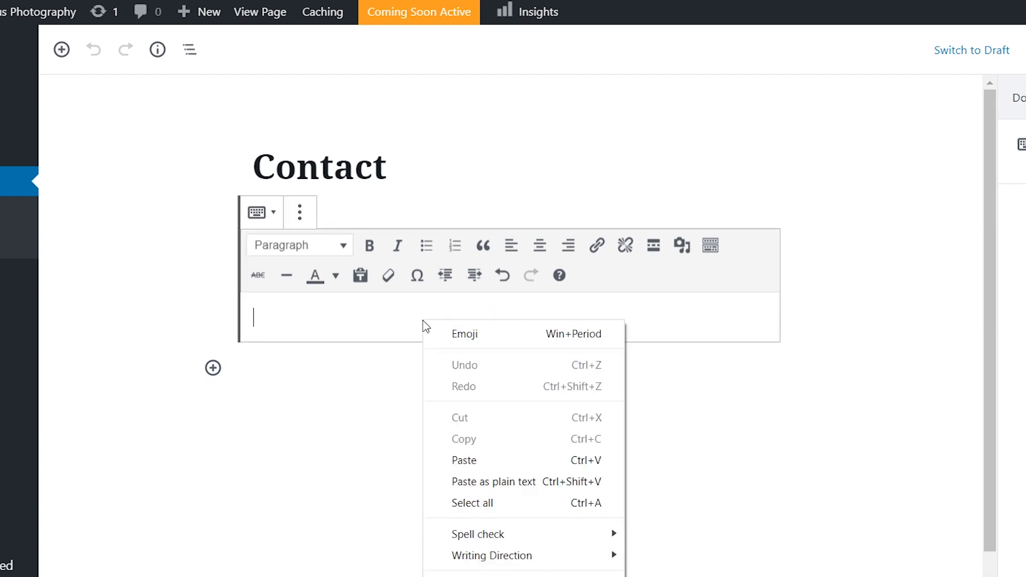
left_click(465, 462)
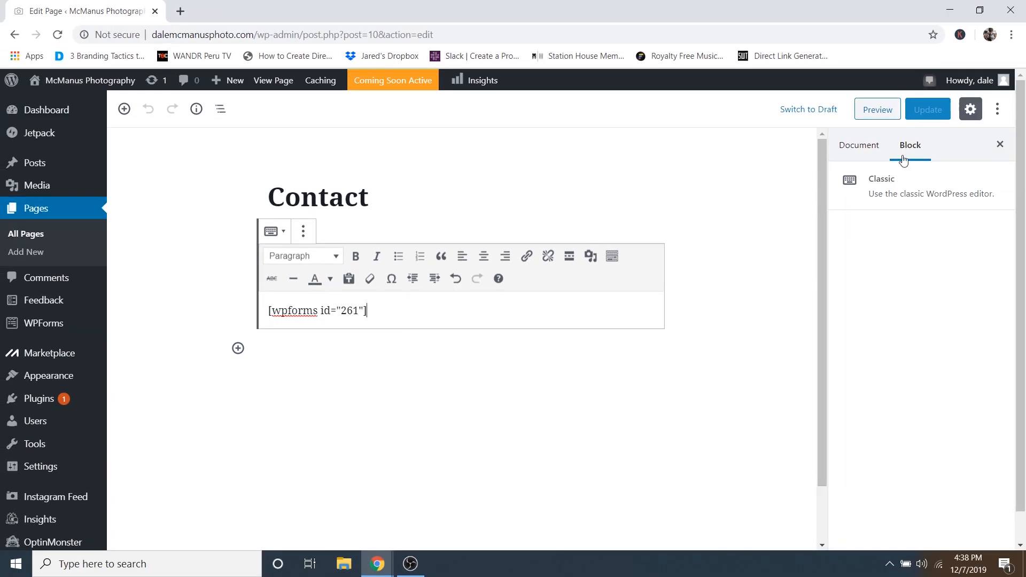
left_click(928, 110)
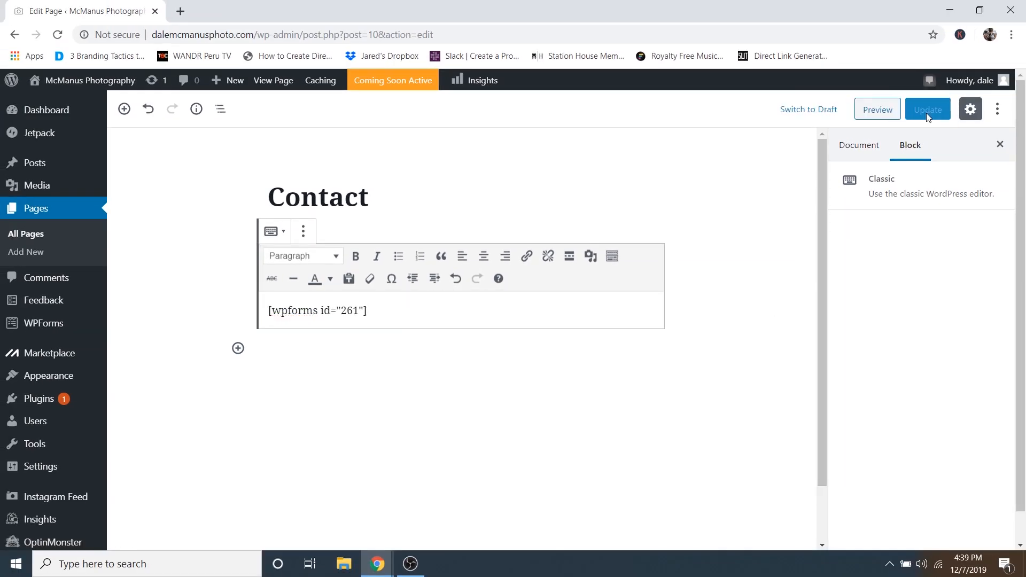
- Set 21.jpg, the orange sunset shorebird photo, as the featured image and update the page
left_click(857, 150)
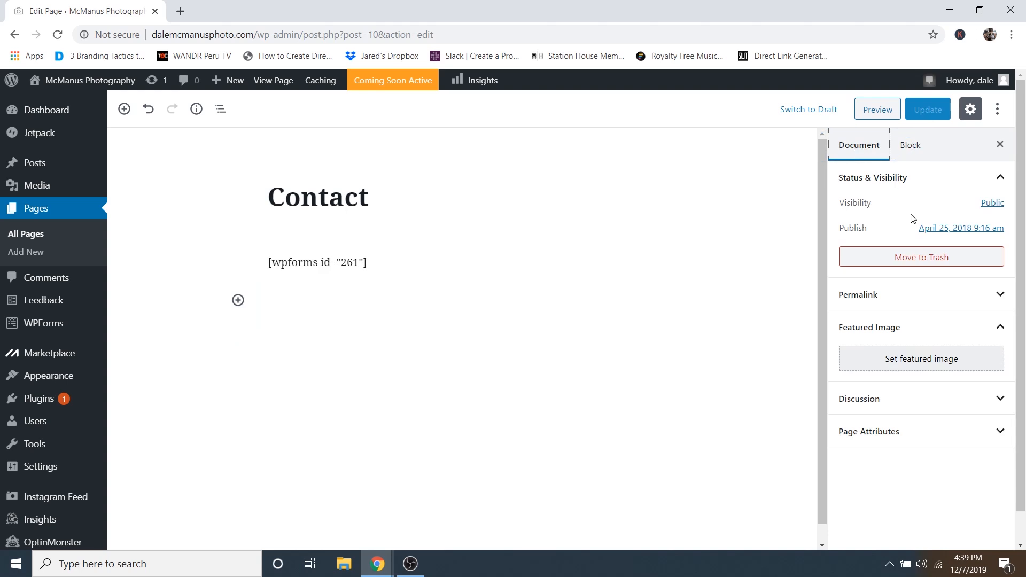
left_click(889, 364)
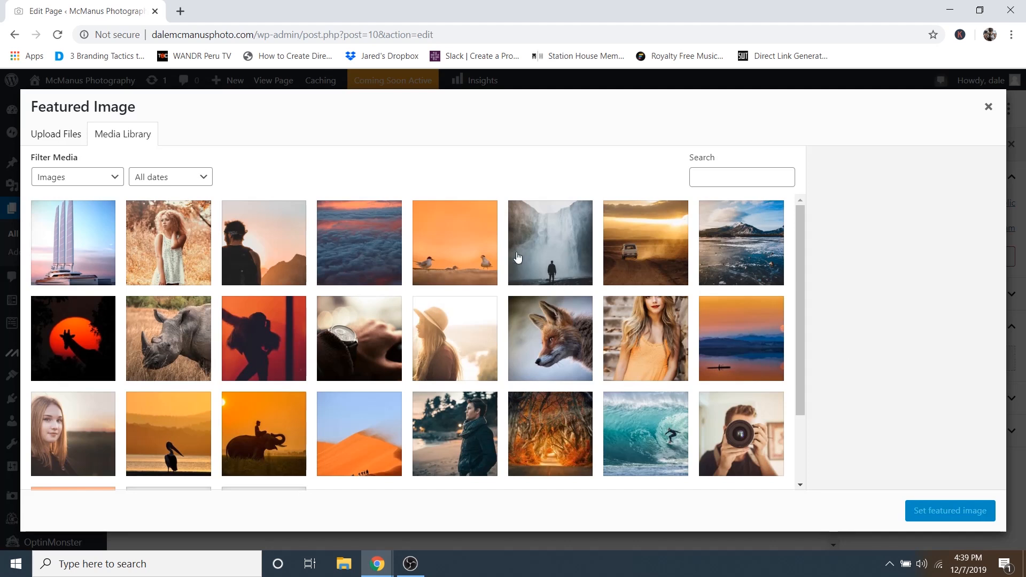
left_click(458, 237)
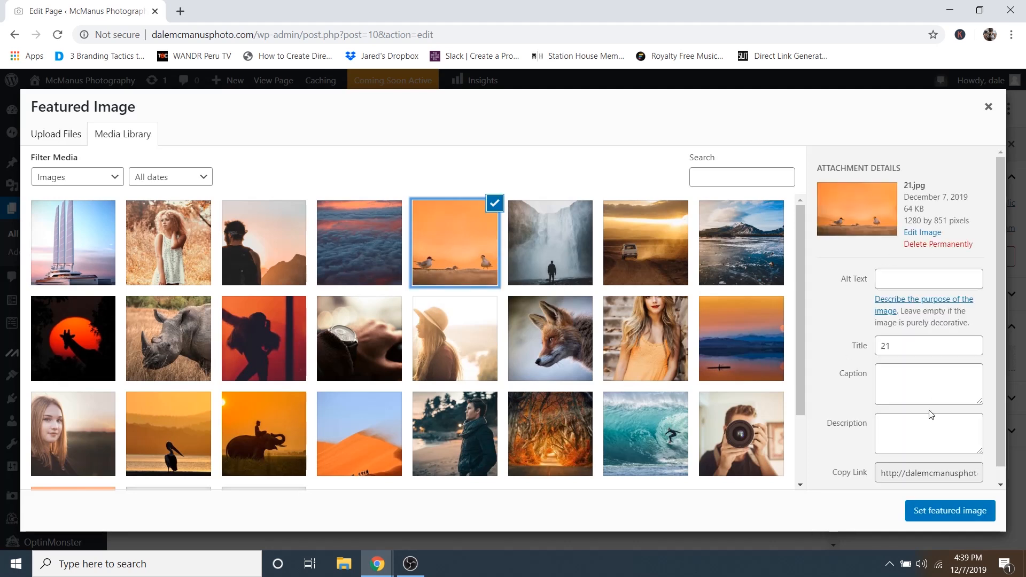
left_click(935, 512)
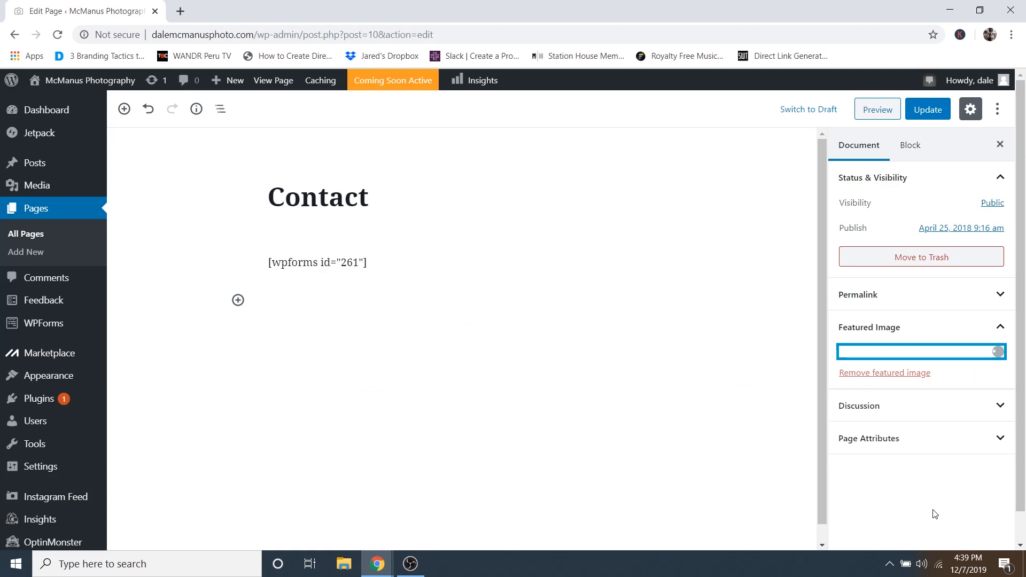
left_click(930, 114)
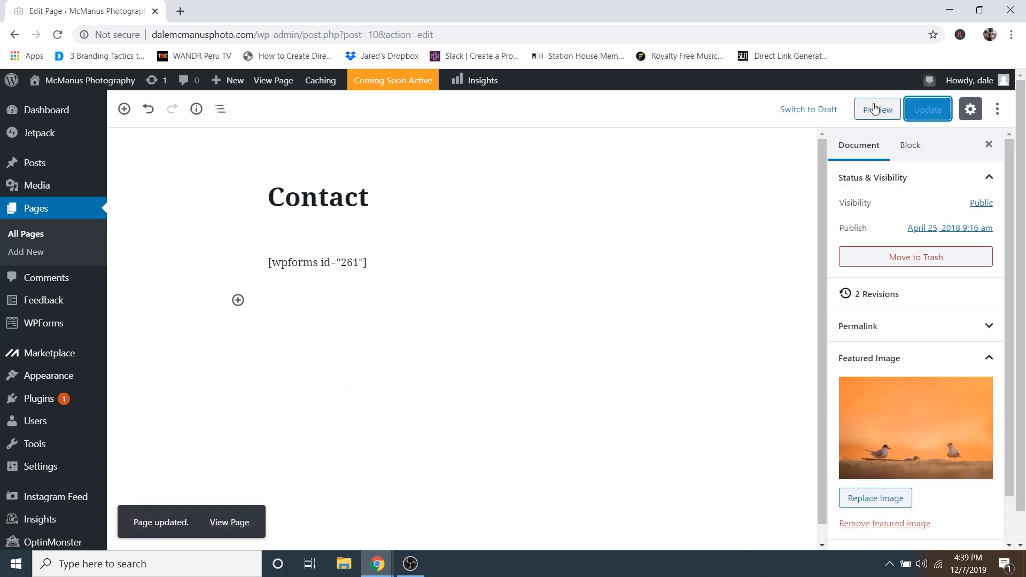
- Preview the Contact page over the shorebird photo, then launch the Customizer from the admin bar
left_click(877, 112)
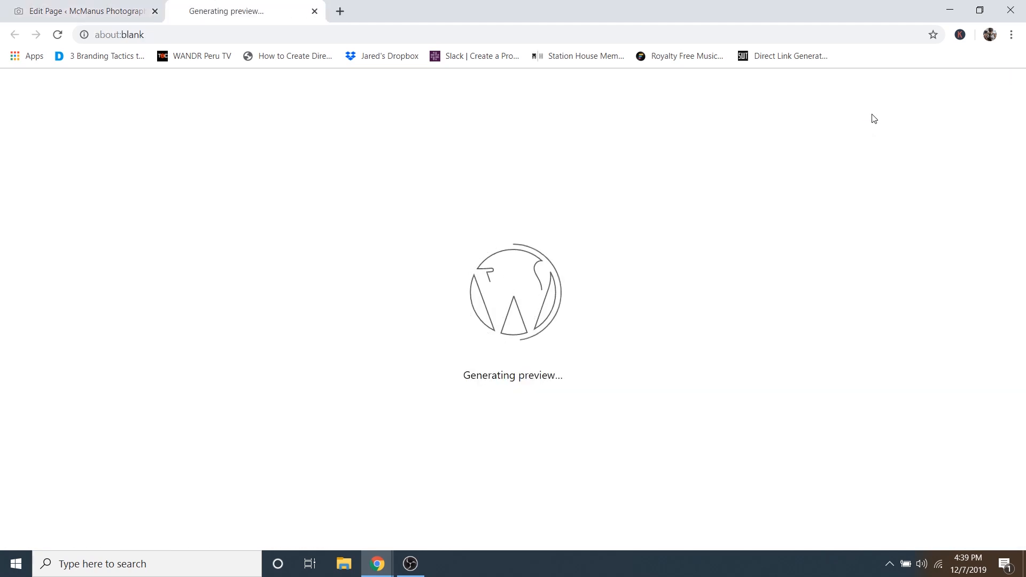
scroll(687, 160, "down", 3)
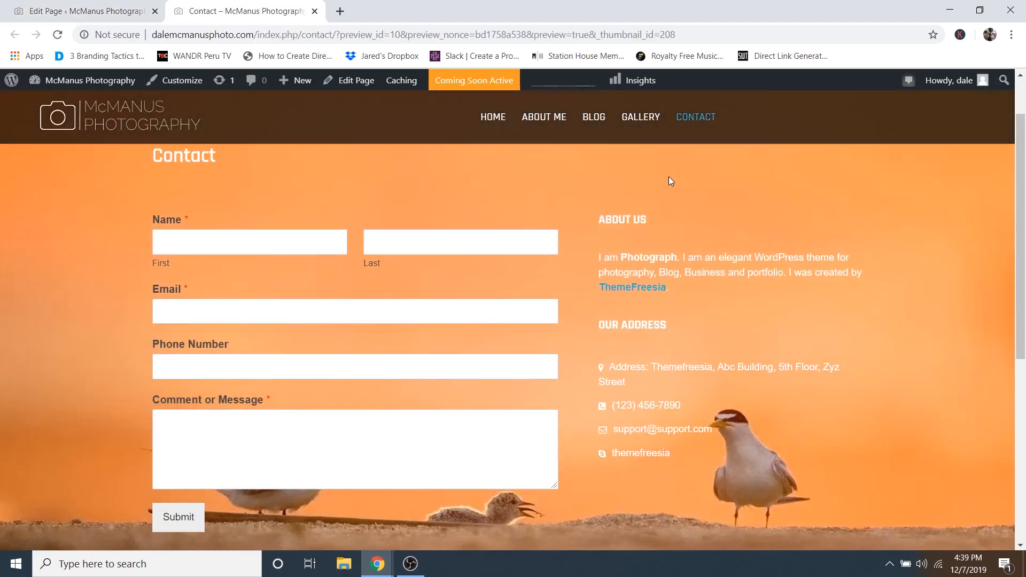
scroll(564, 292, "down", 1)
scroll(574, 293, "up", 2)
scroll(577, 230, "down", 1)
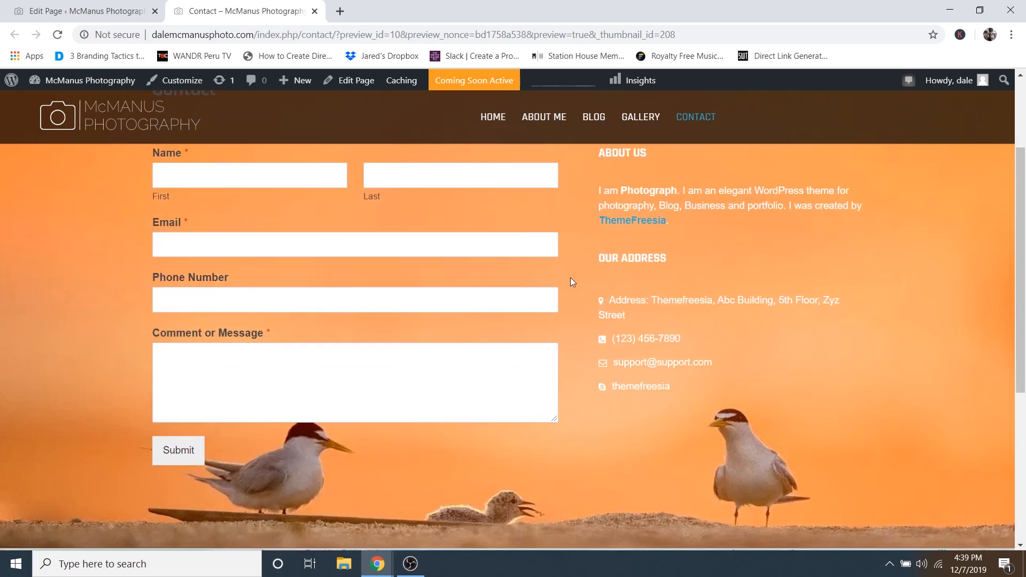
scroll(564, 233, "up", 1)
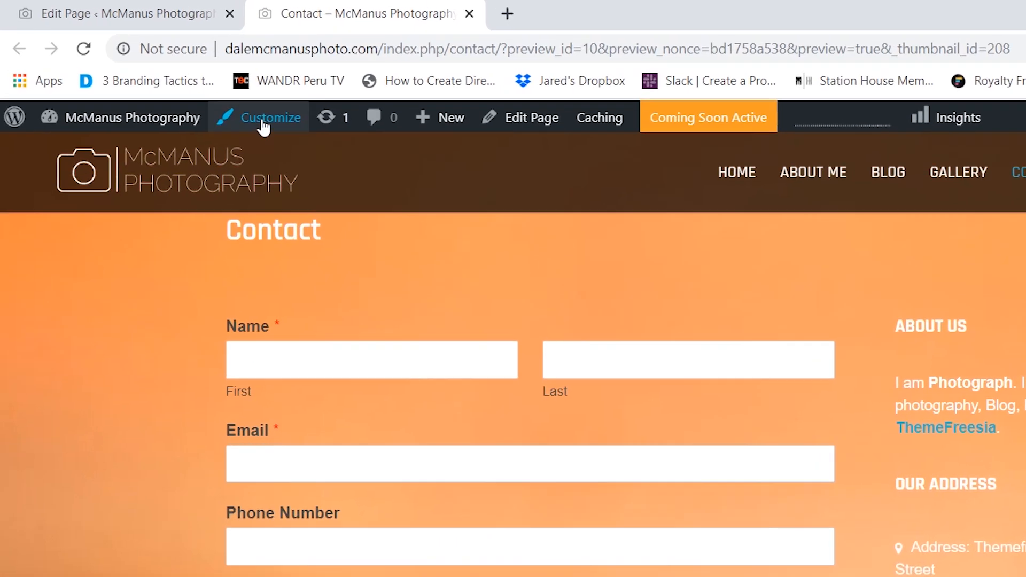
left_click(257, 118)
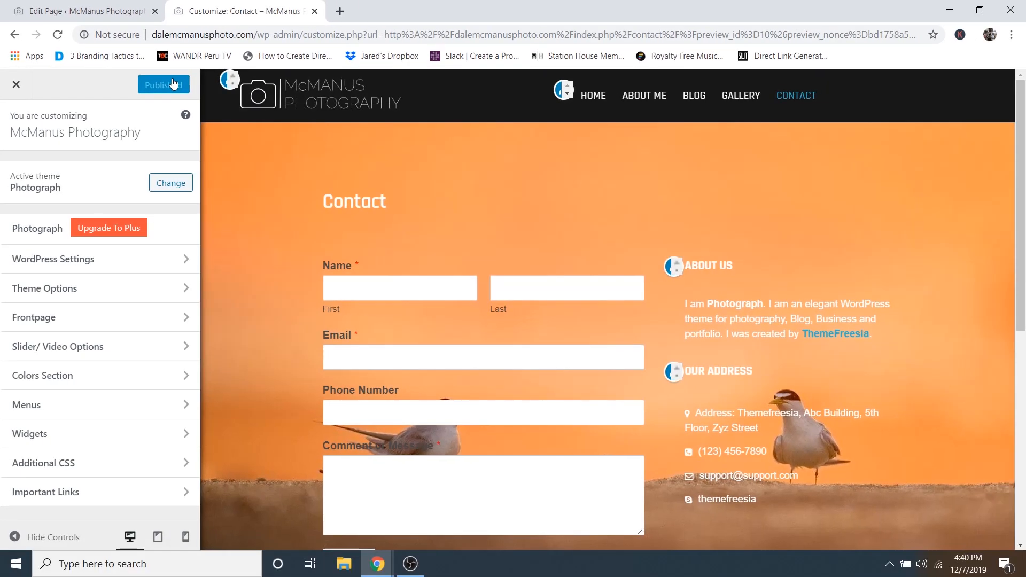
- Close the page editor tab and retitle the About Us widget 'Want to work together?'
left_click(154, 12)
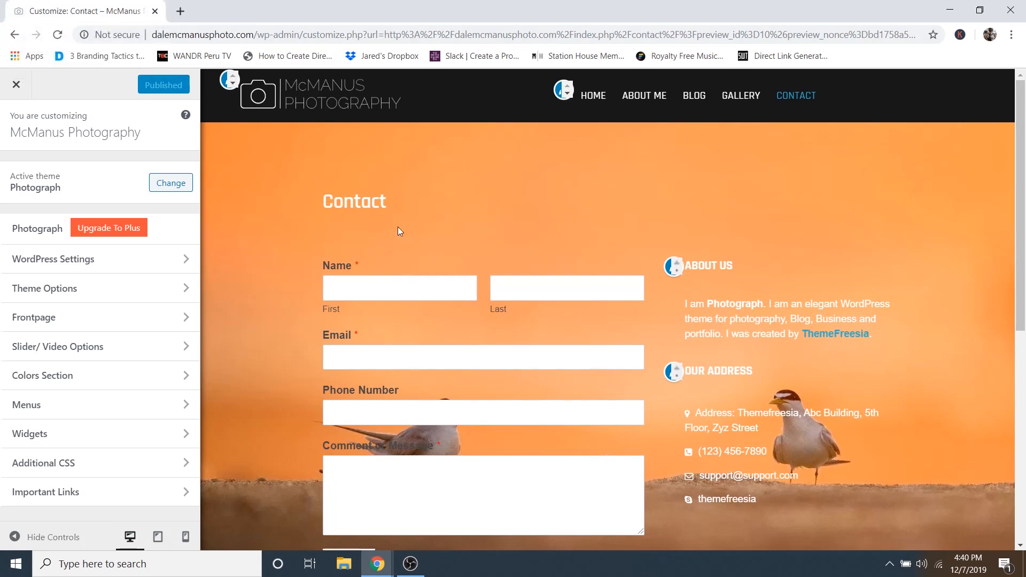
left_click(669, 270)
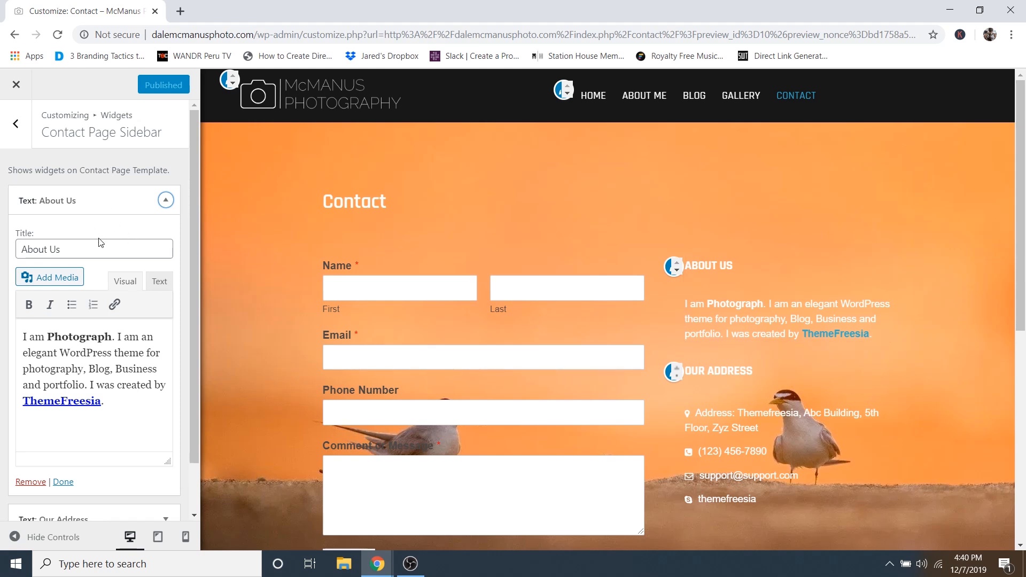
left_click(70, 250)
left_click_drag(62, 250, 23, 249)
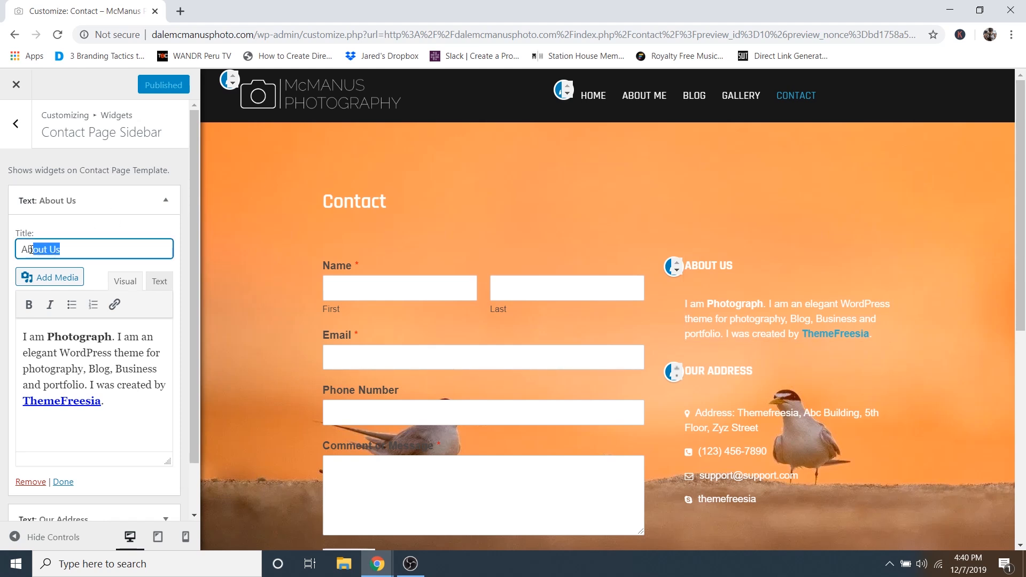
type("Want to")
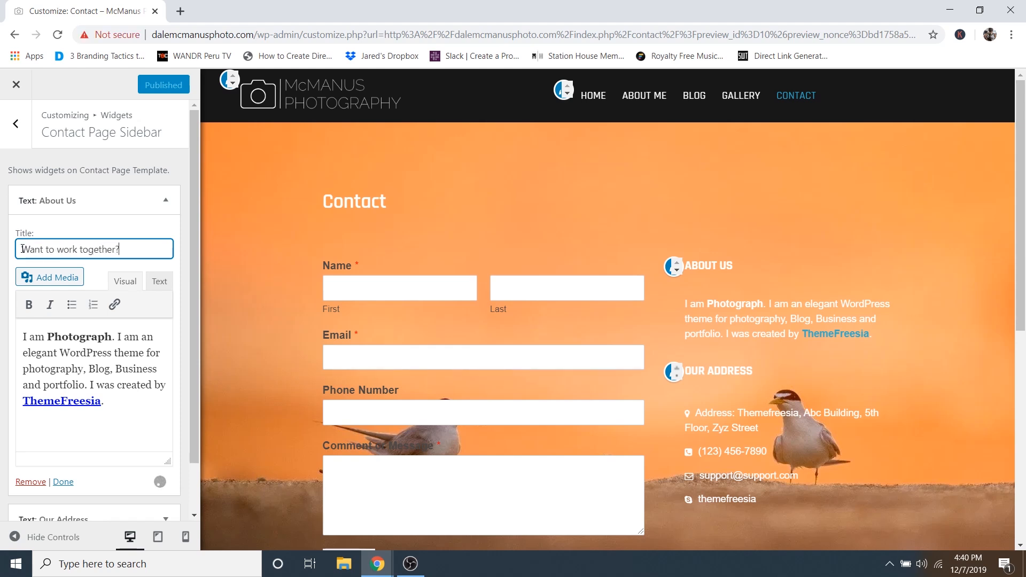
type(" work together?")
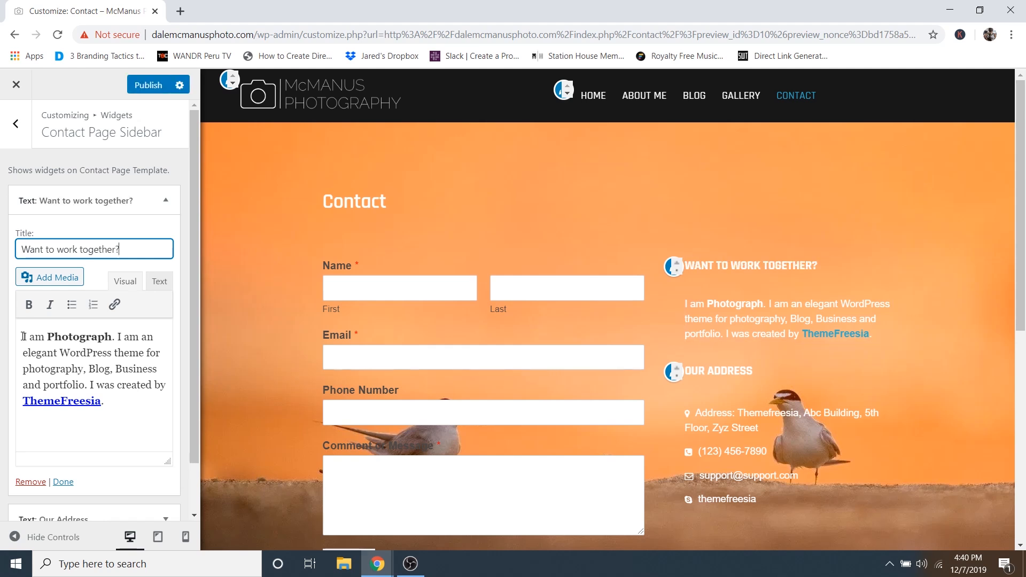
- Replace the widget's body with 'Drop me a message with the contact form…' promising a 24-hour reply
left_click_drag(22, 336, 141, 408)
key("BackSpace")
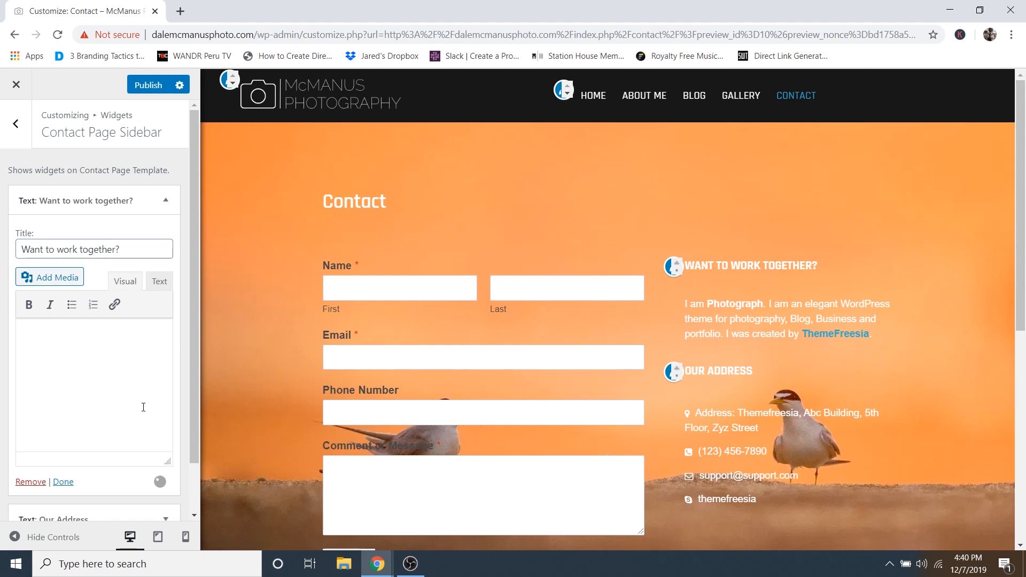
type("Drop me a message with the contact form on this page and I'll be in touch with you within 24 hours!")
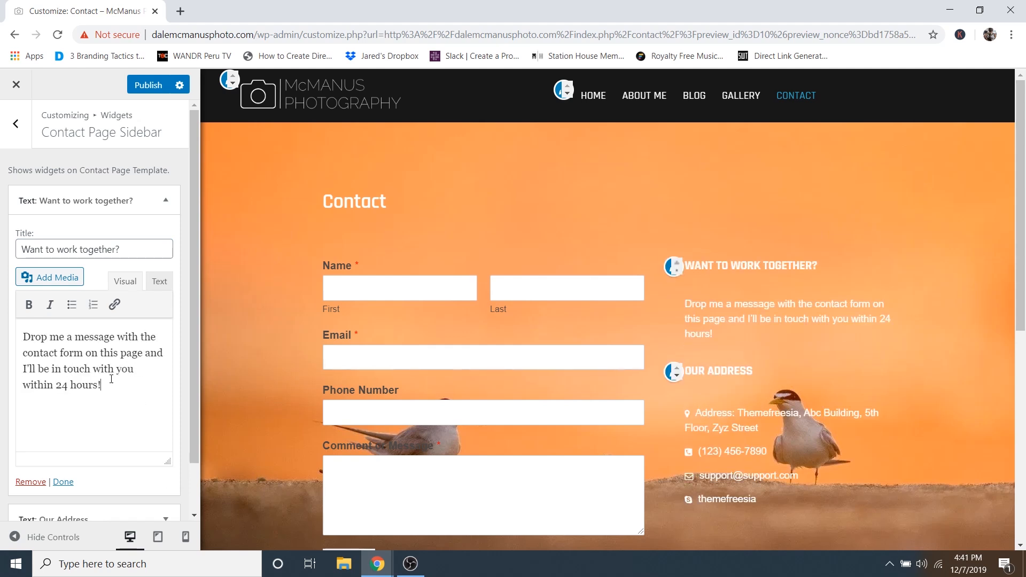
- Change the Our Address widget title to 'Let's chat!' and publish the Customizer changes
left_click(138, 202)
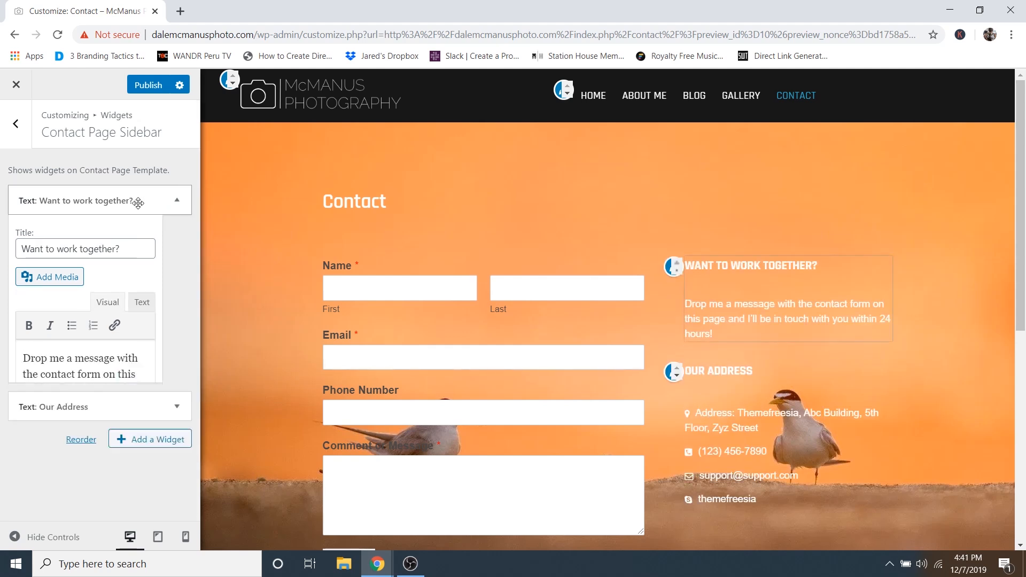
left_click(127, 239)
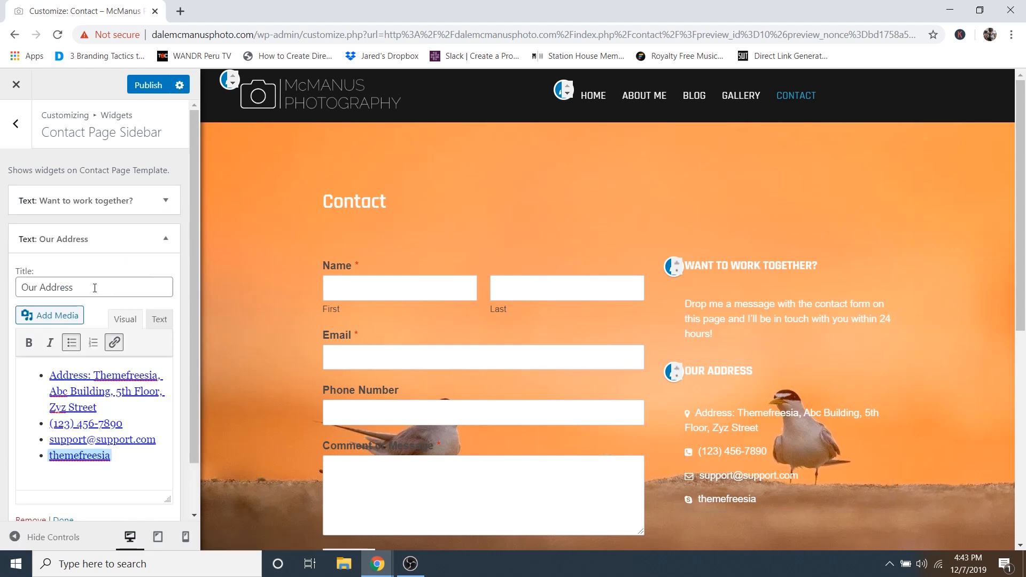
triple_click(94, 288)
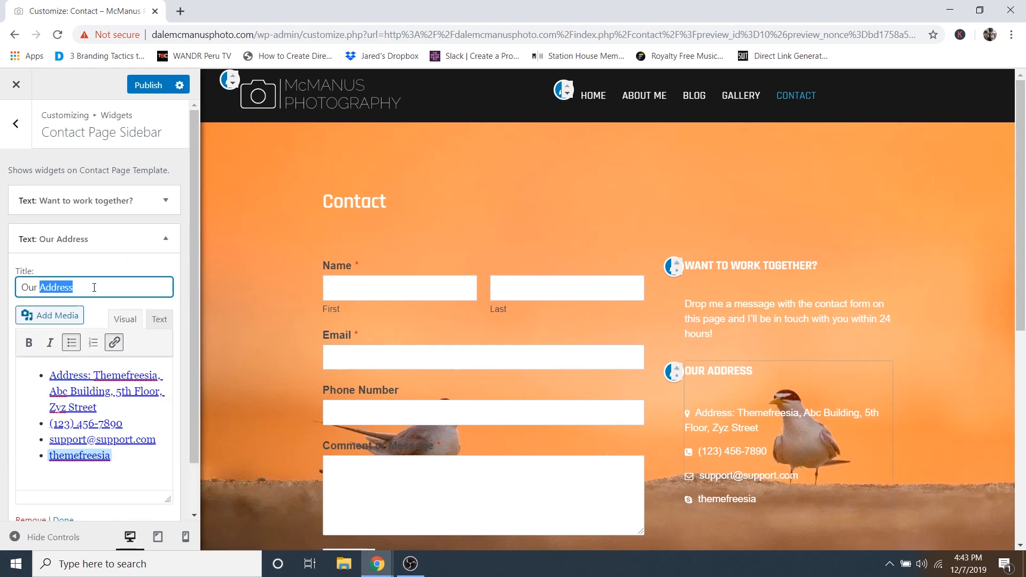
type("Let's Chat!")
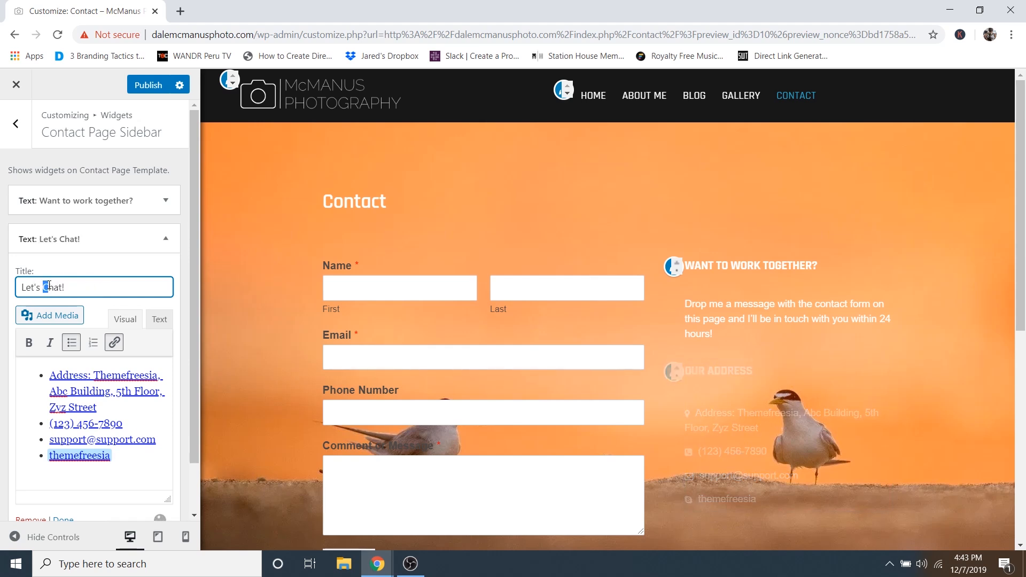
type("C")
left_click(84, 273)
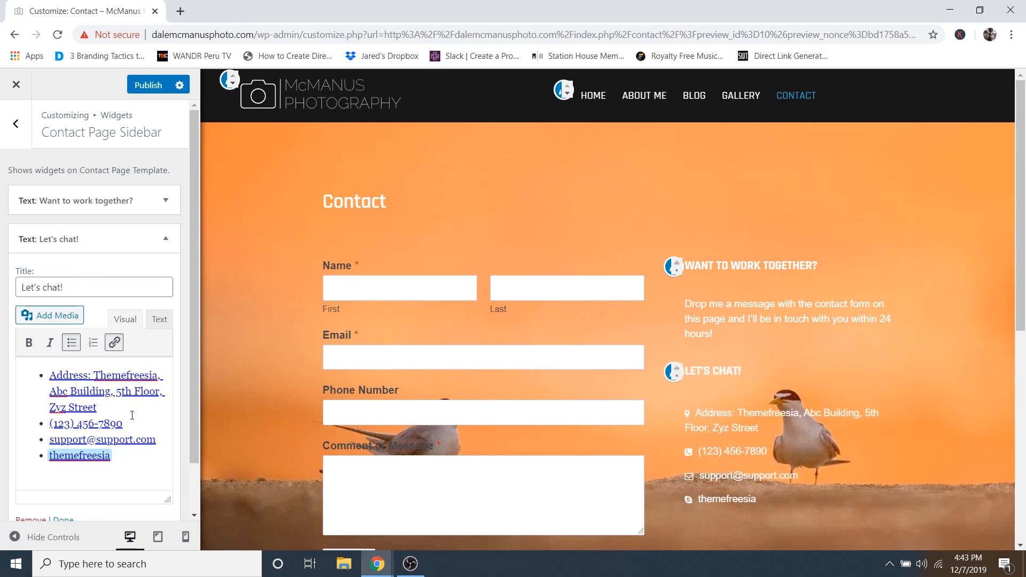
left_click(149, 86)
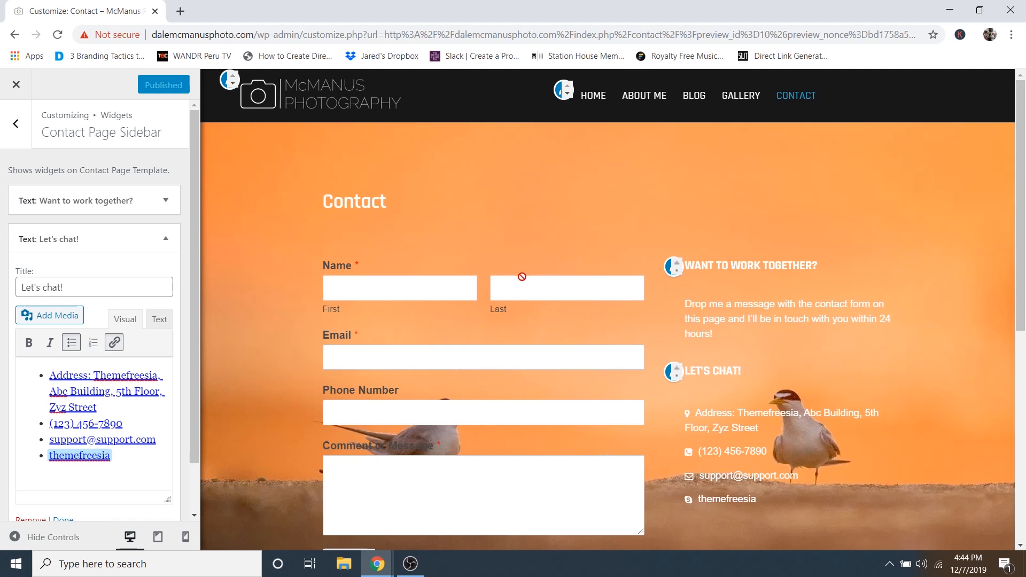
- Check the New York map in the preview, then expand the Custom HTML widget in Iframe Code For Google Maps
scroll(642, 318, "down", 2)
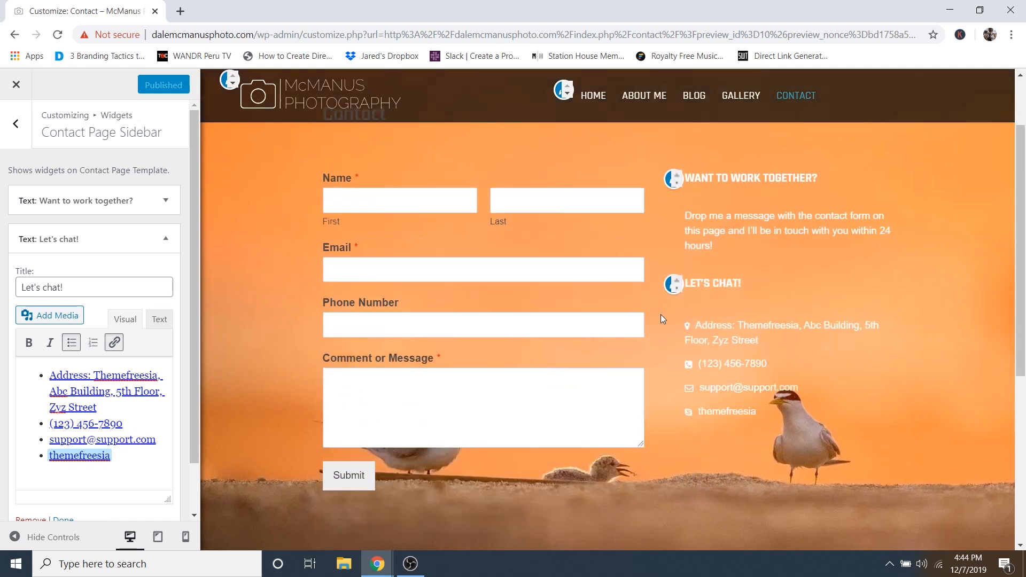
scroll(661, 315, "down", 5)
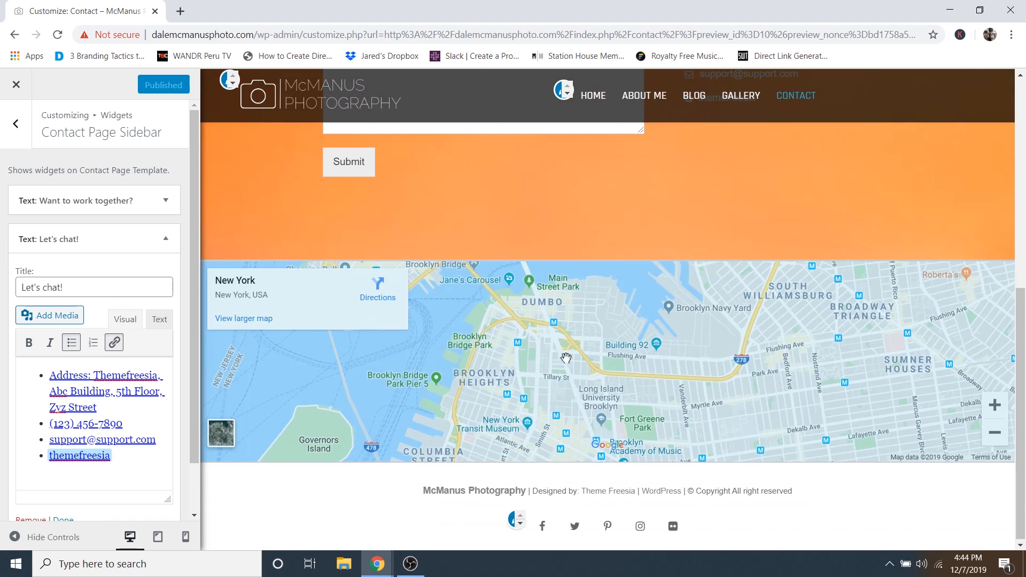
scroll(566, 358, "down", 2)
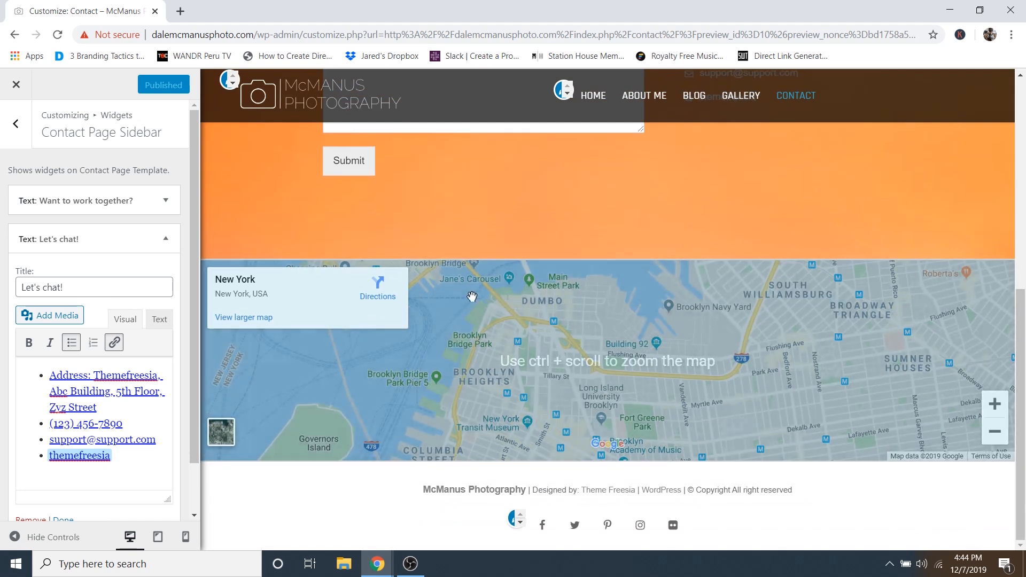
left_click(20, 130)
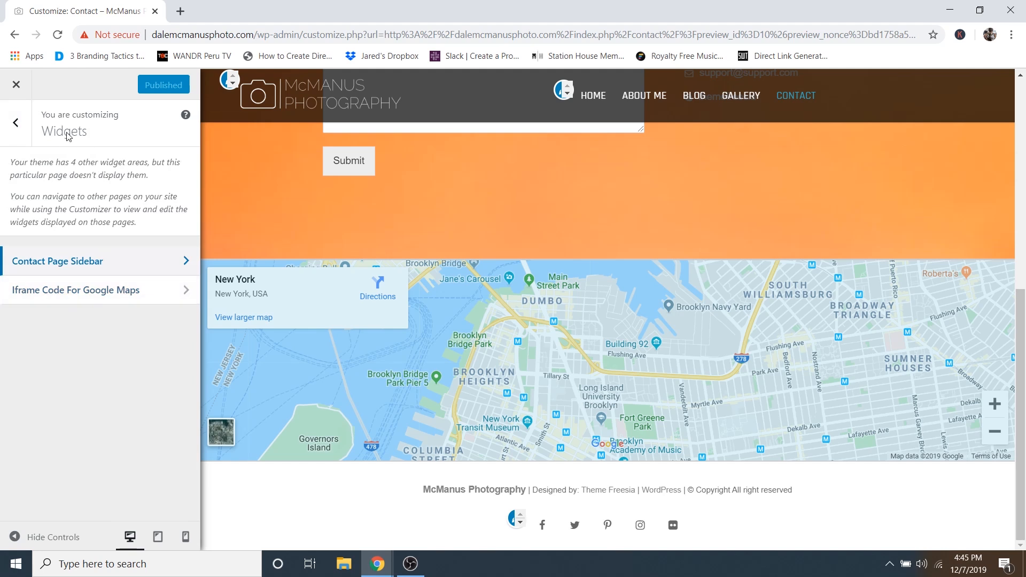
left_click(78, 294)
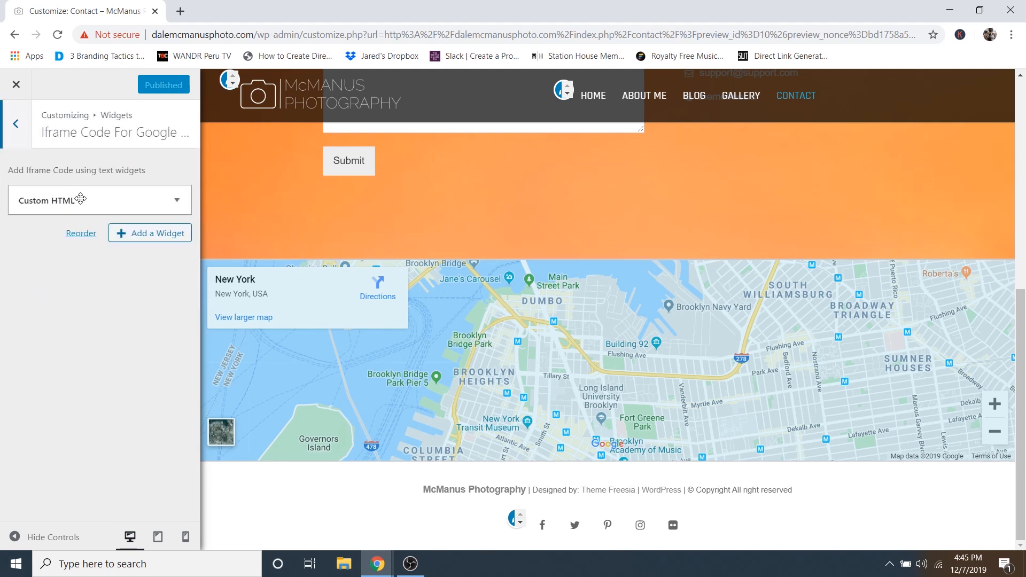
left_click(101, 202)
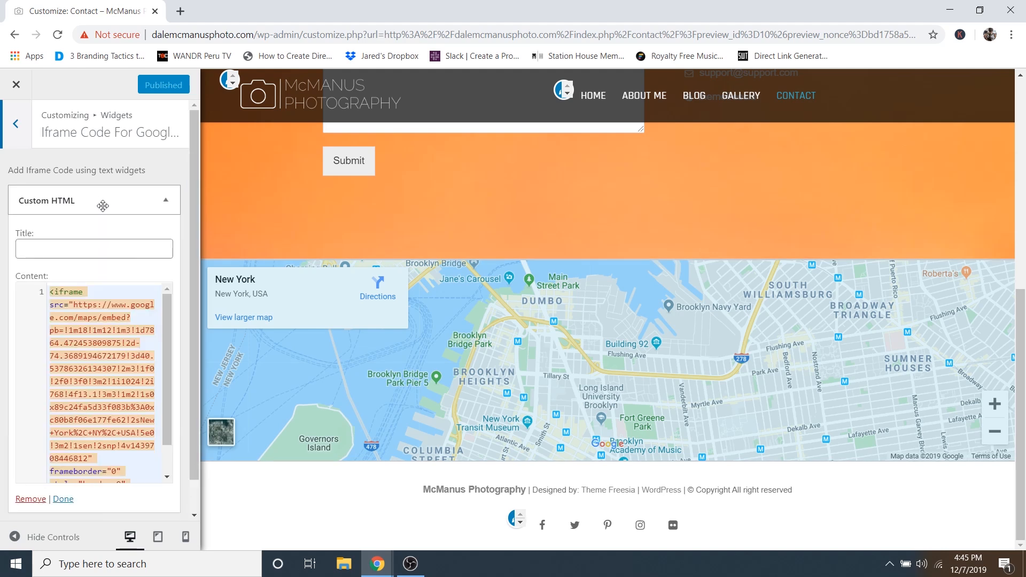
scroll(165, 315, "down", 2)
scroll(161, 360, "up", 1)
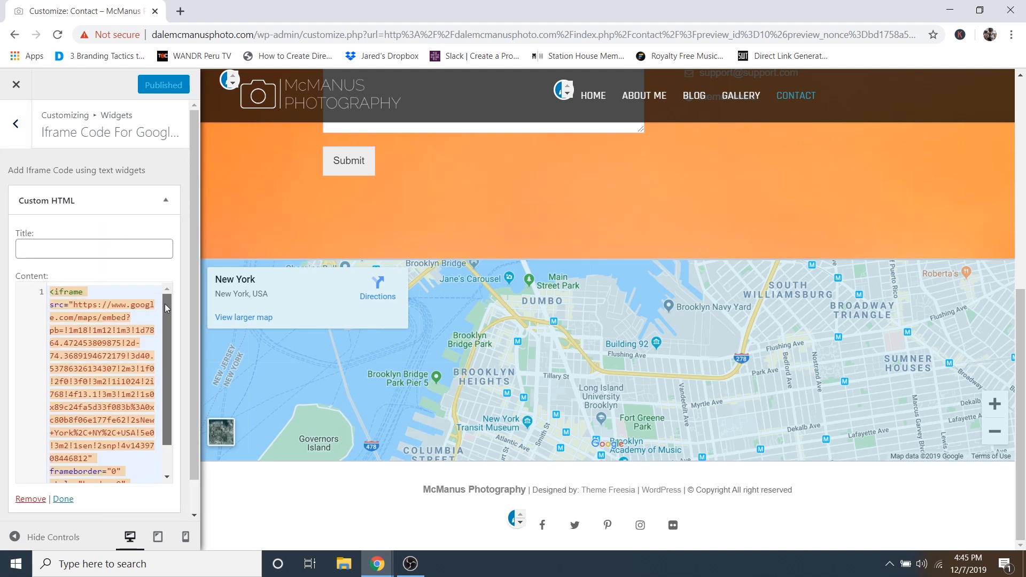
scroll(159, 362, "down", 1)
scroll(159, 362, "up", 2)
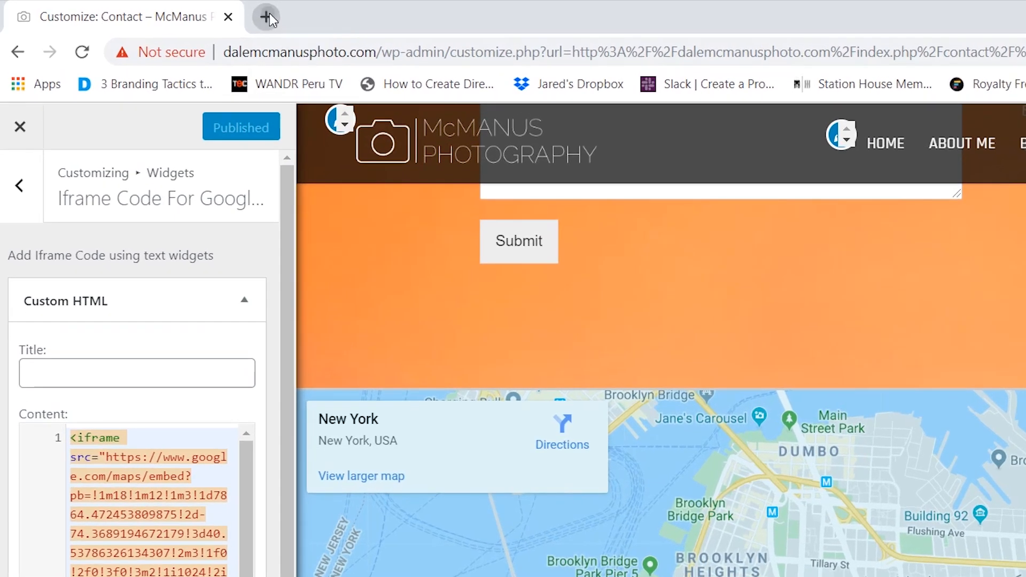
- Search 'la california google maps' in a new tab and open the Los Angeles result in Google Maps
left_click(181, 11)
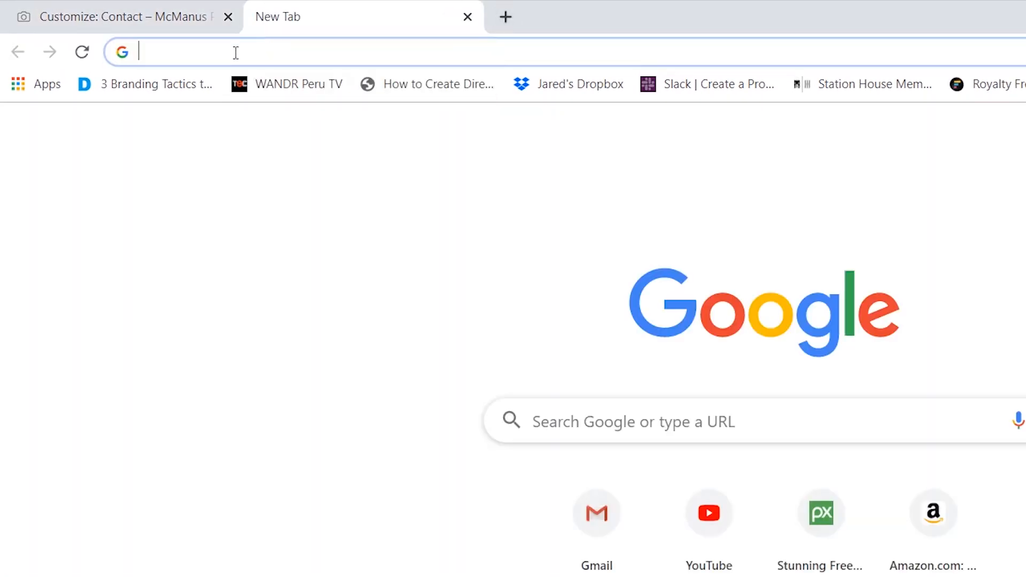
type("la california")
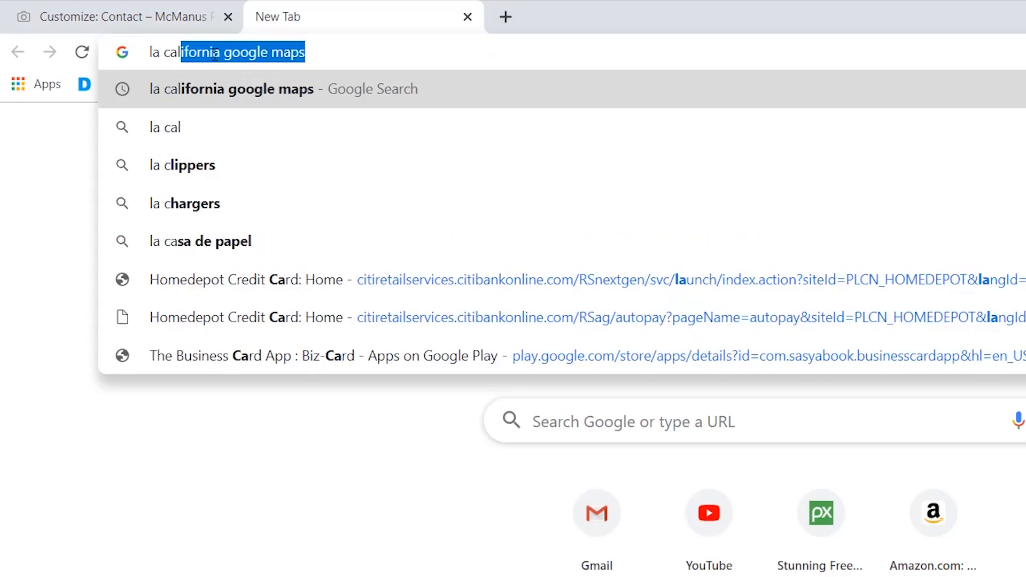
type(" google maps")
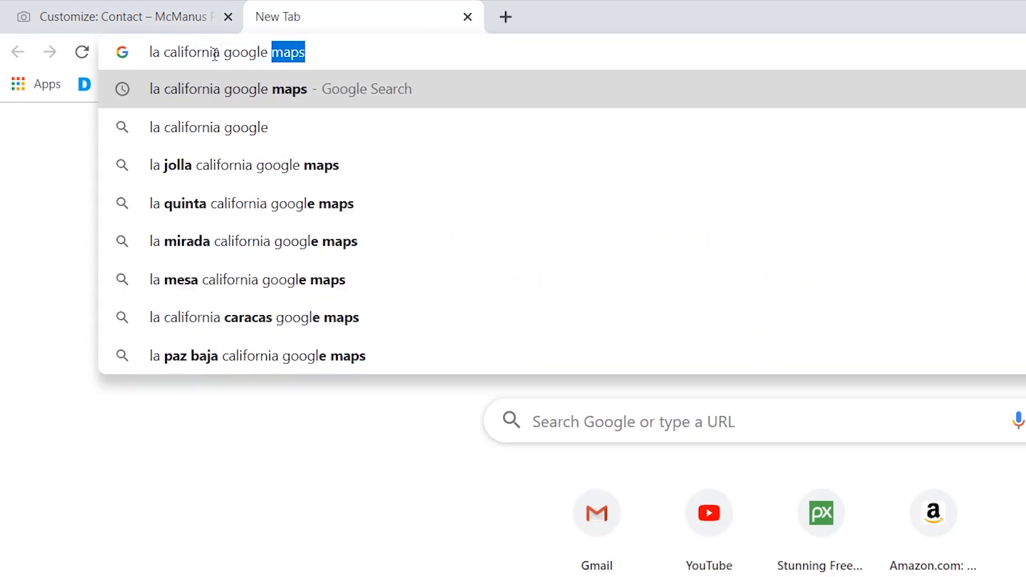
key("Return")
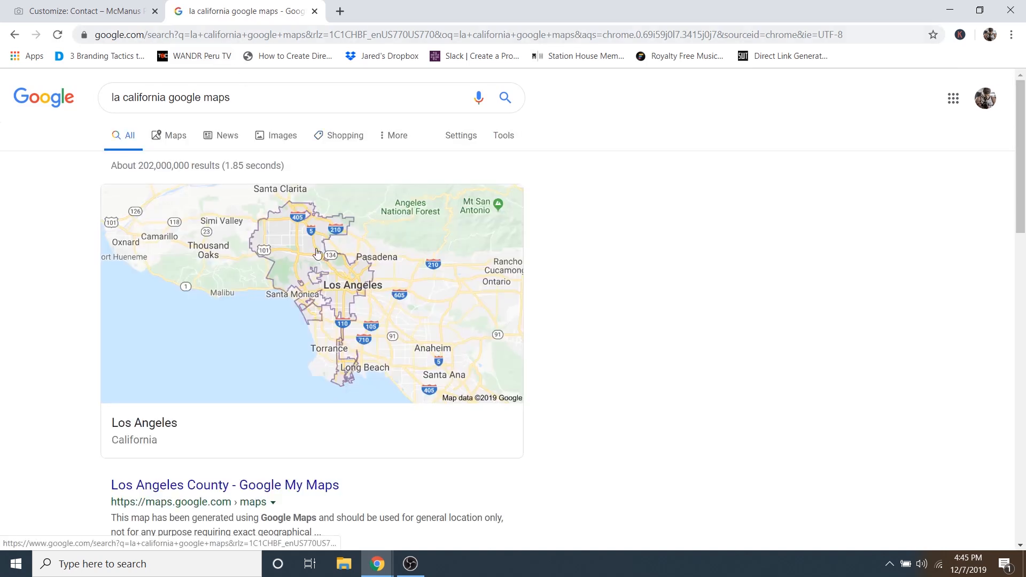
left_click(284, 258)
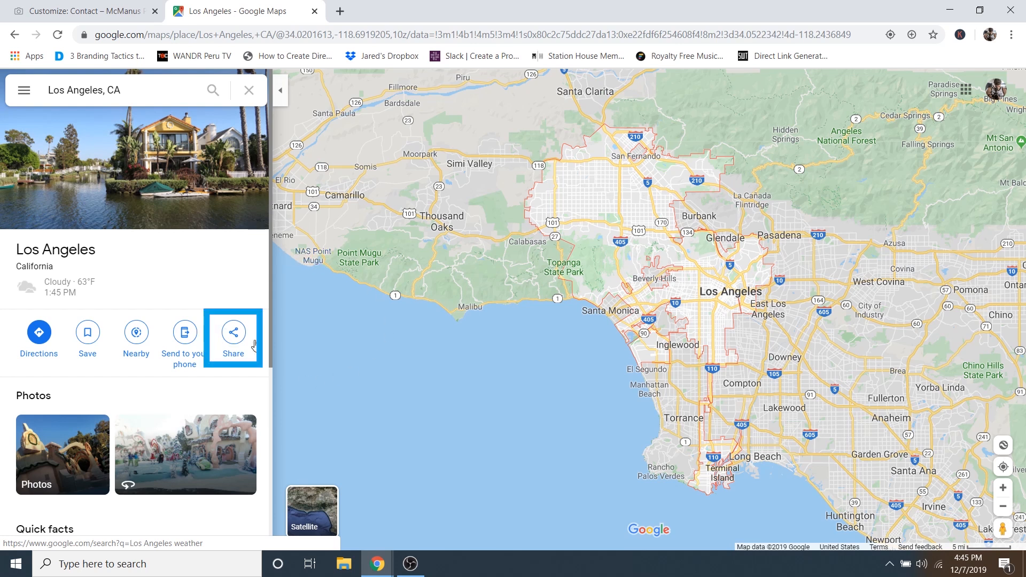
- Copy the Los Angeles map's iframe code from the Share dialog's Embed a map section
left_click(234, 335)
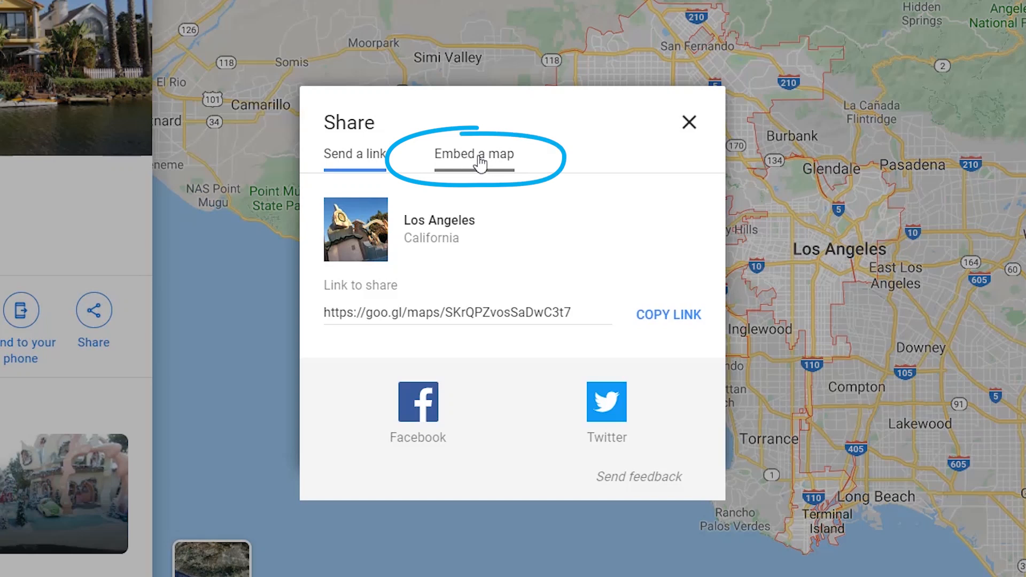
left_click(477, 159)
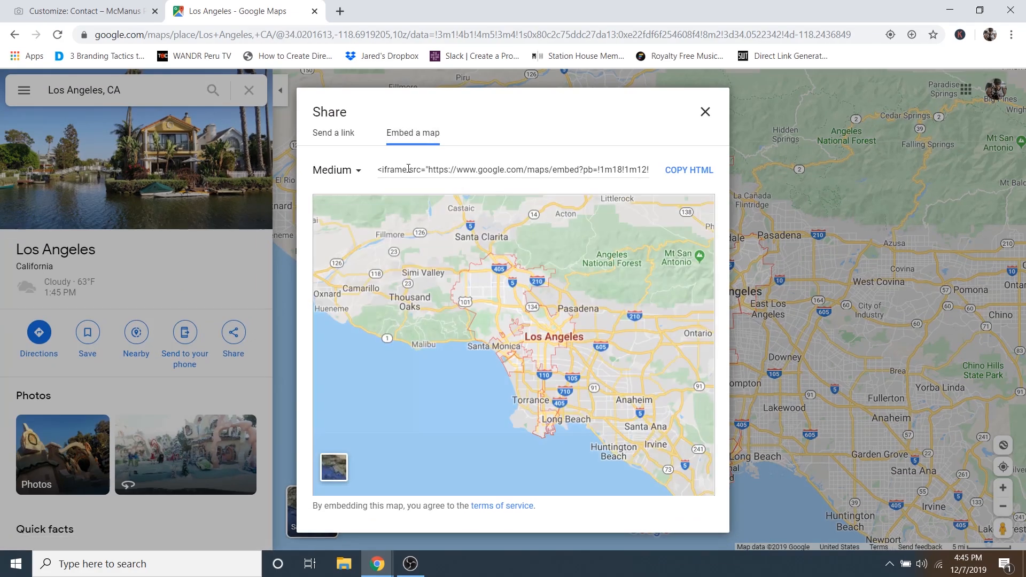
left_click(413, 169)
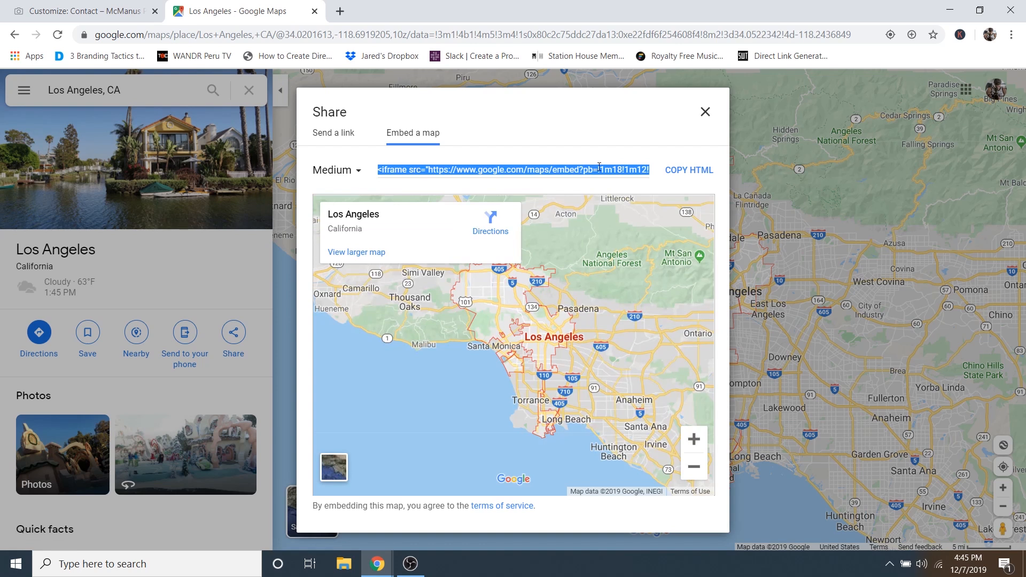
left_click(689, 170)
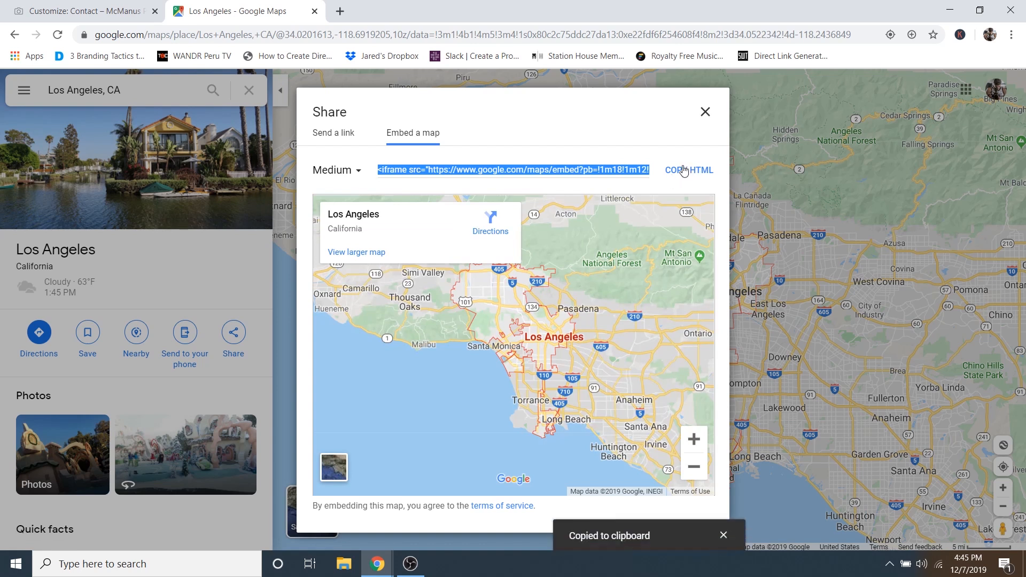
right_click(568, 174)
left_click(597, 182)
- Replace the New York iframe source in the Custom HTML widget with the pasted Los Angeles embed code
left_click(314, 12)
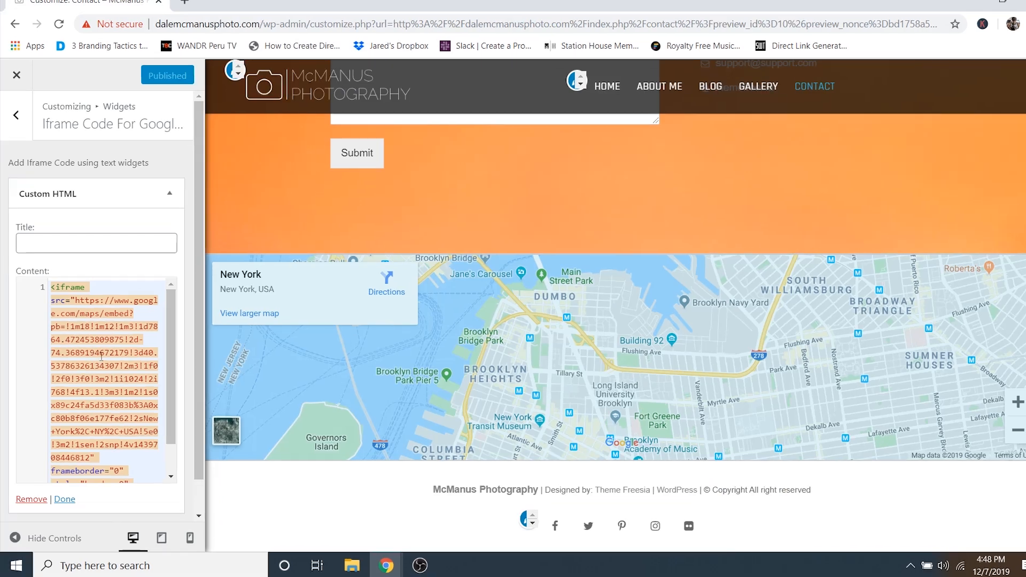
scroll(85, 340, "down", 1)
scroll(96, 354, "up", 1)
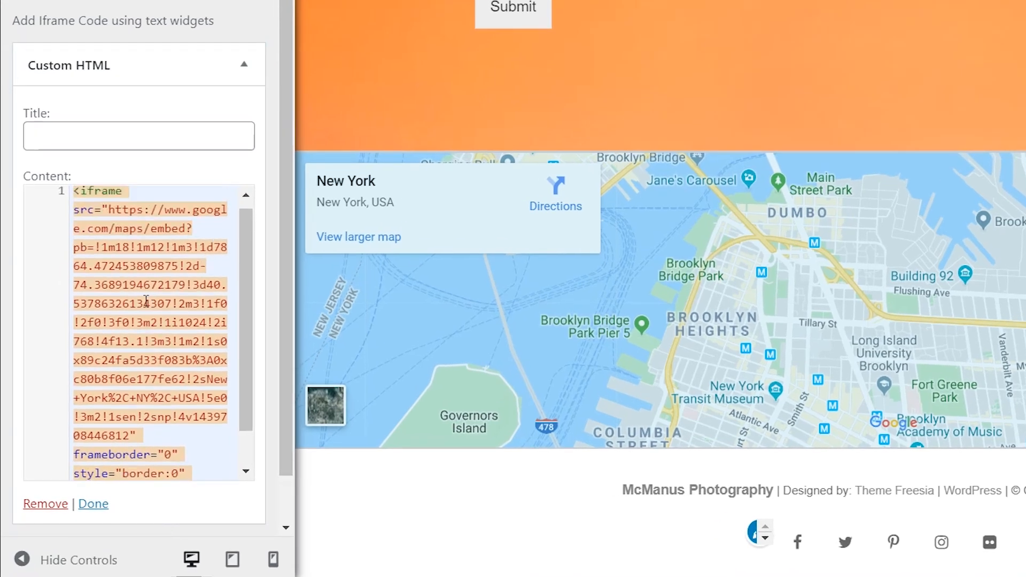
scroll(151, 310, "down", 1)
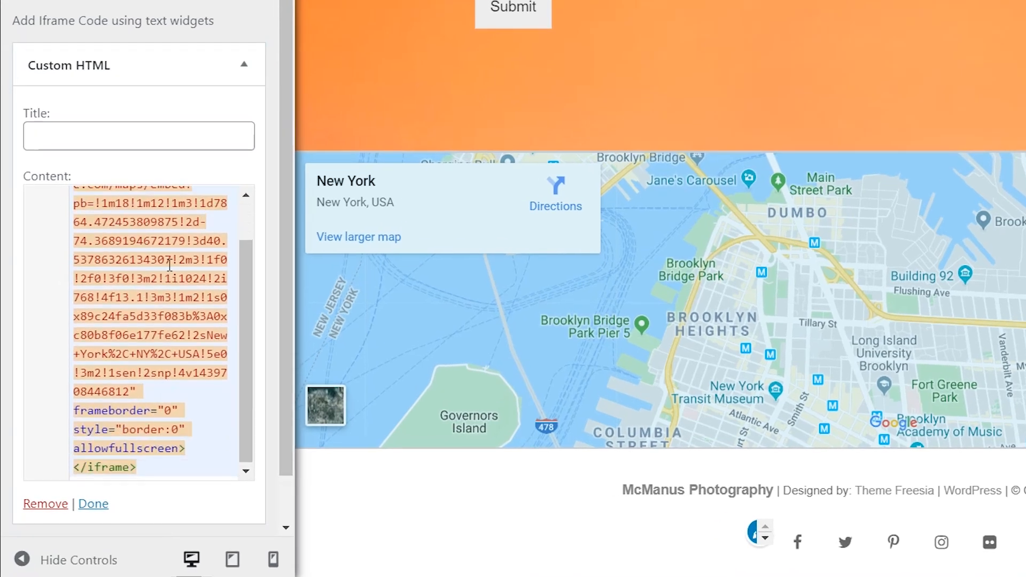
scroll(169, 264, "up", 1)
scroll(155, 331, "down", 1)
left_click_drag(146, 392, 58, 162)
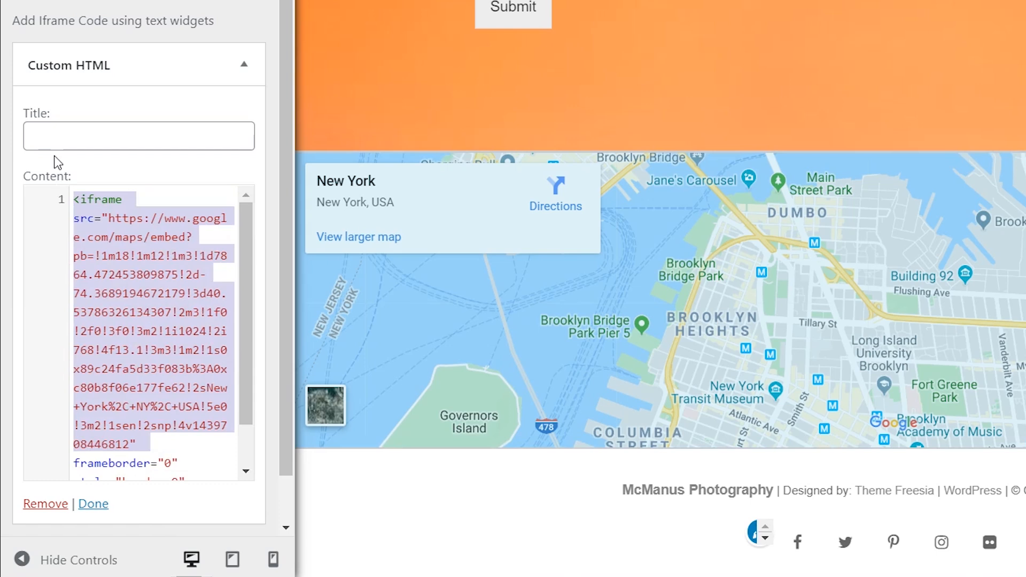
key("BackSpace")
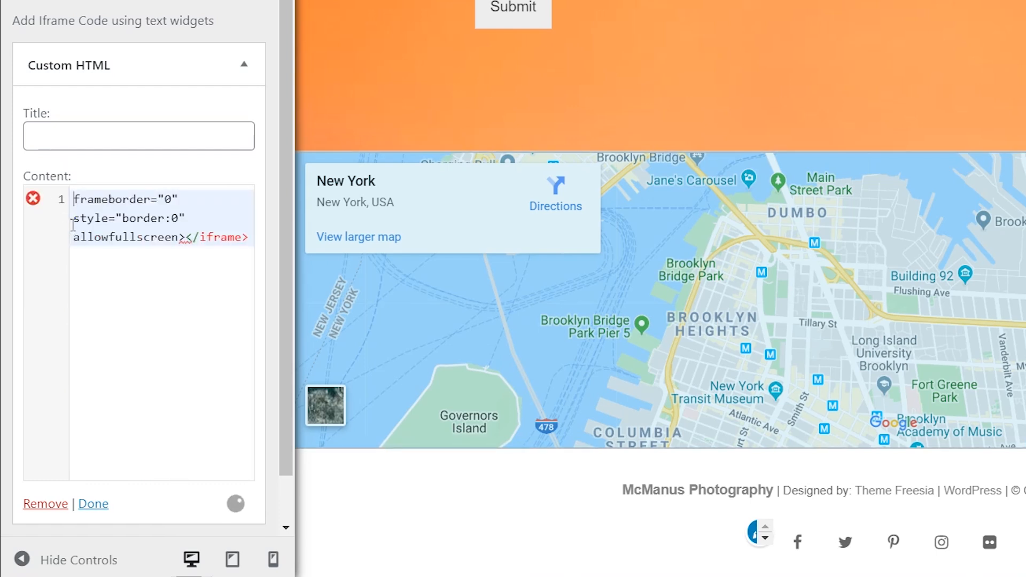
key("Return")
key("Return")
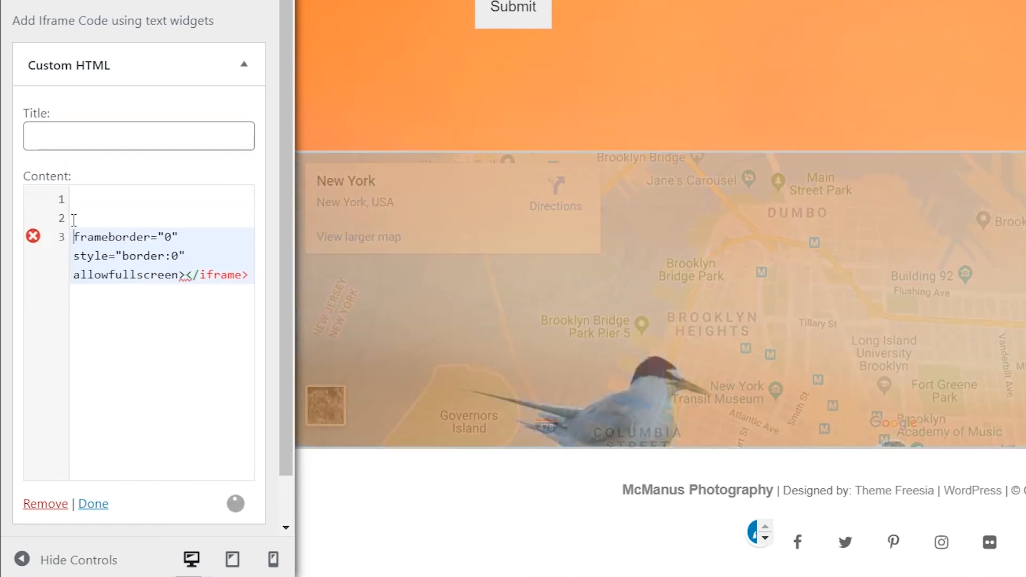
left_click(83, 198)
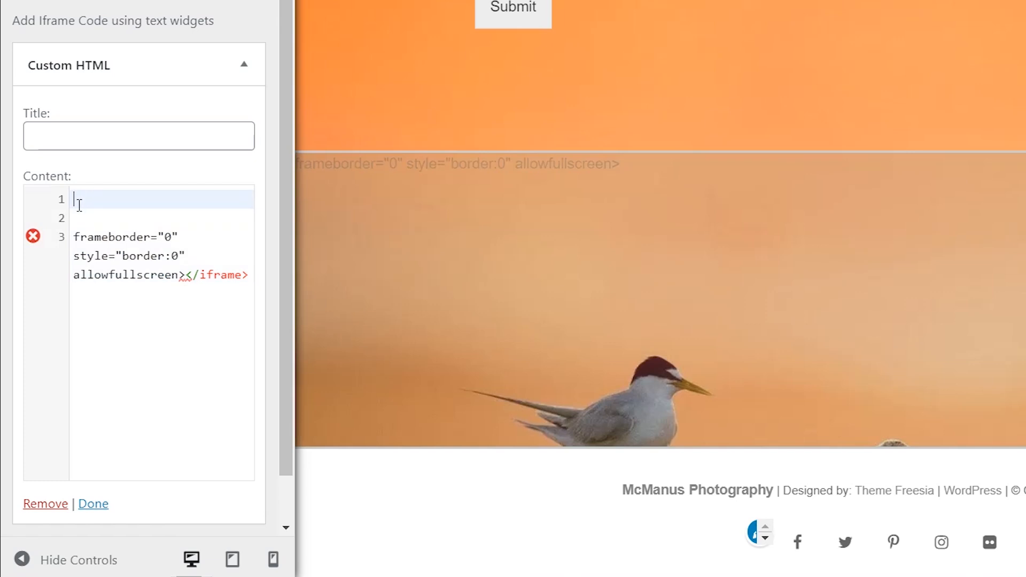
right_click(80, 199)
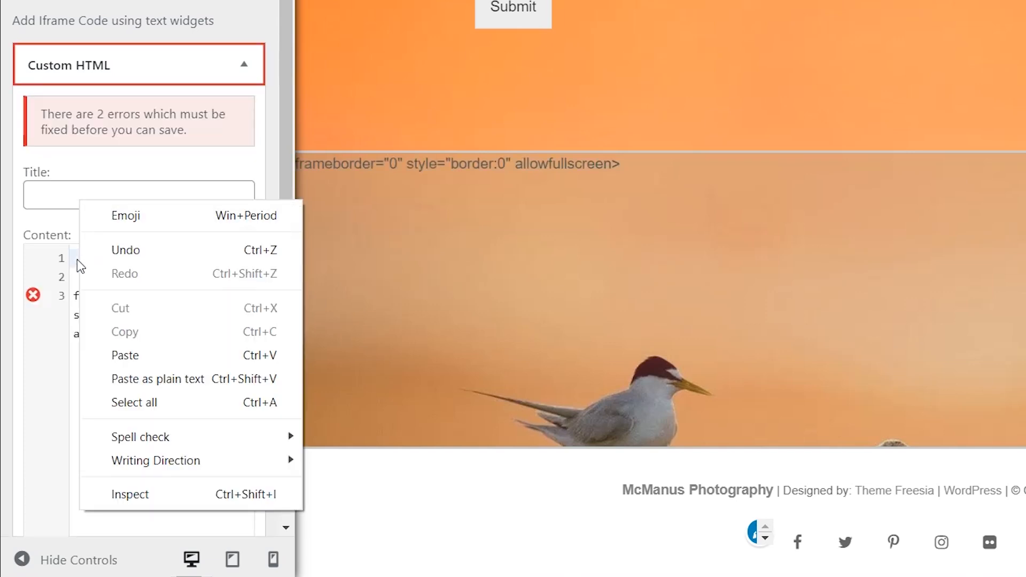
left_click(128, 356)
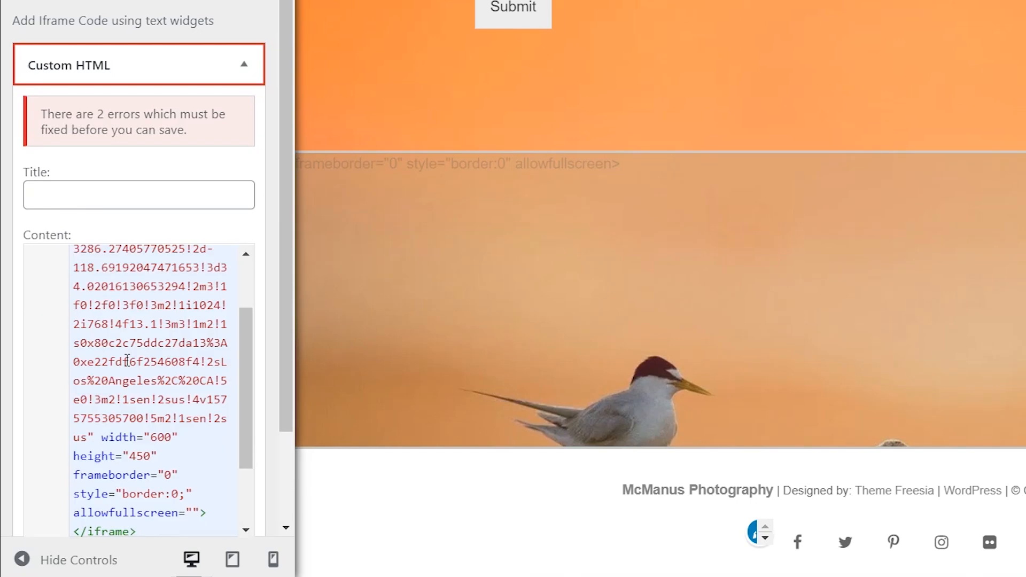
- Delete the duplicate size attributes, extra closing tag and blank line left in the map code
scroll(147, 293, "up", 5)
scroll(148, 292, "down", 5)
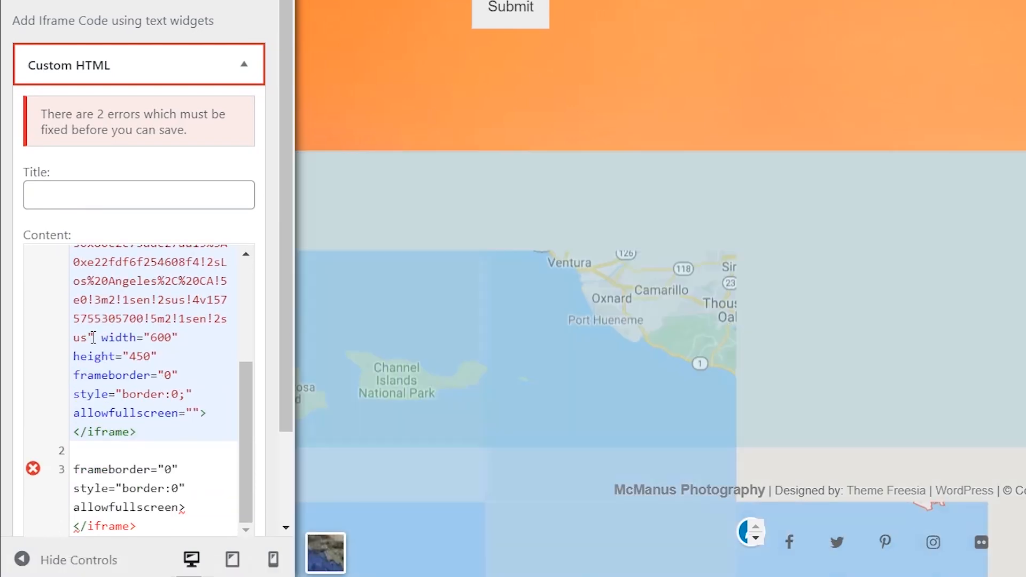
left_click(96, 336)
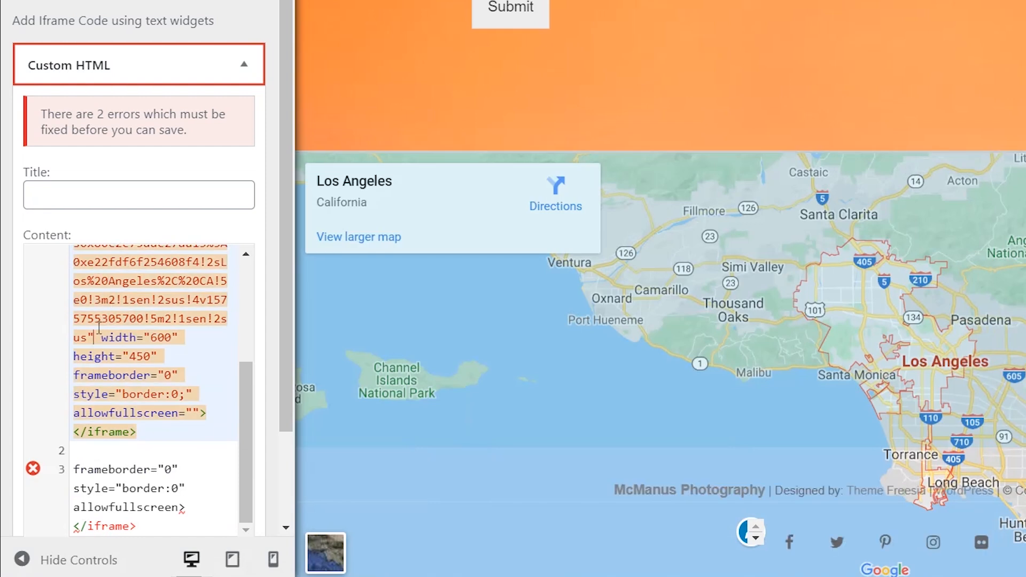
left_click_drag(95, 336, 144, 434)
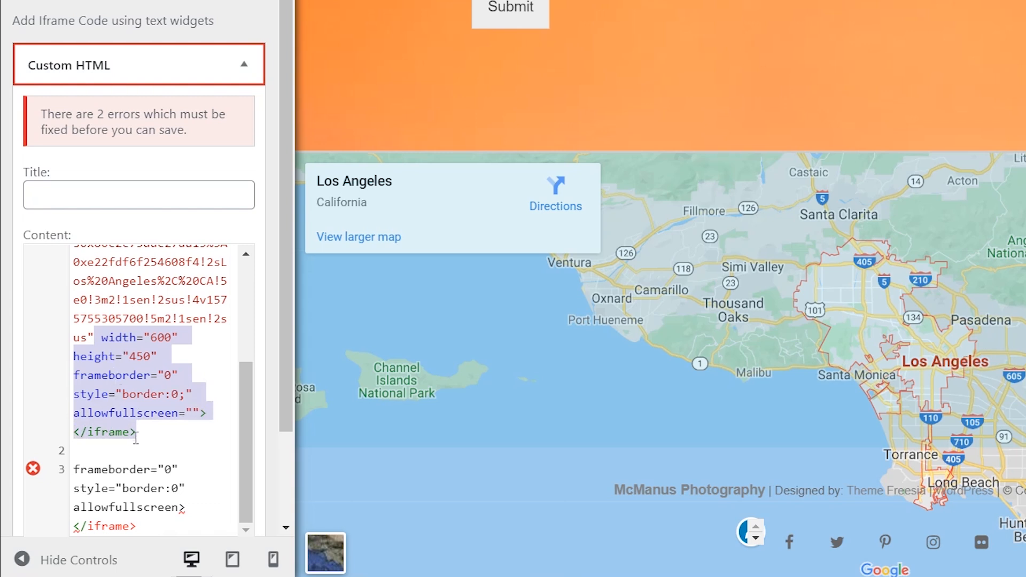
key("BackSpace")
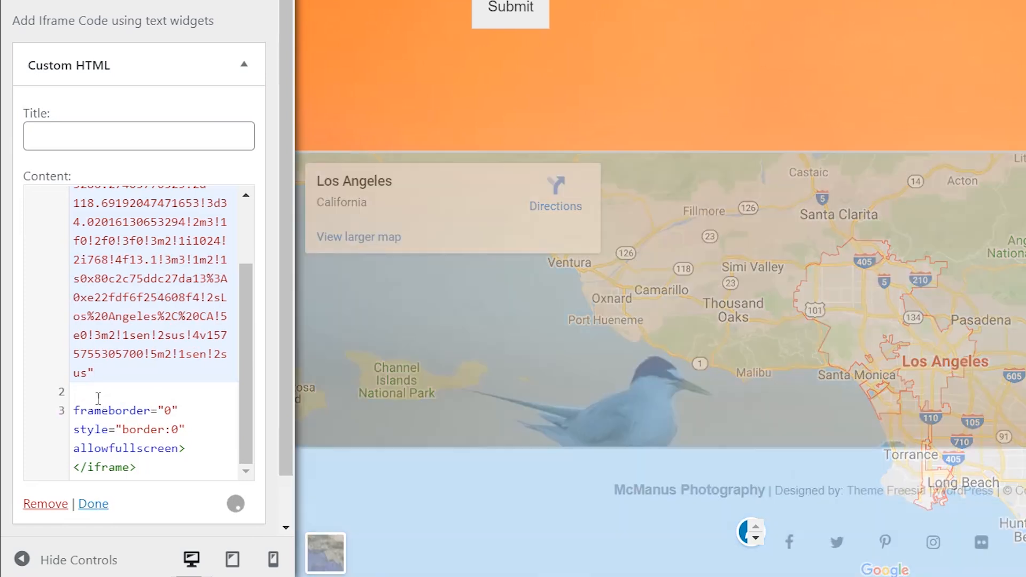
left_click(92, 396)
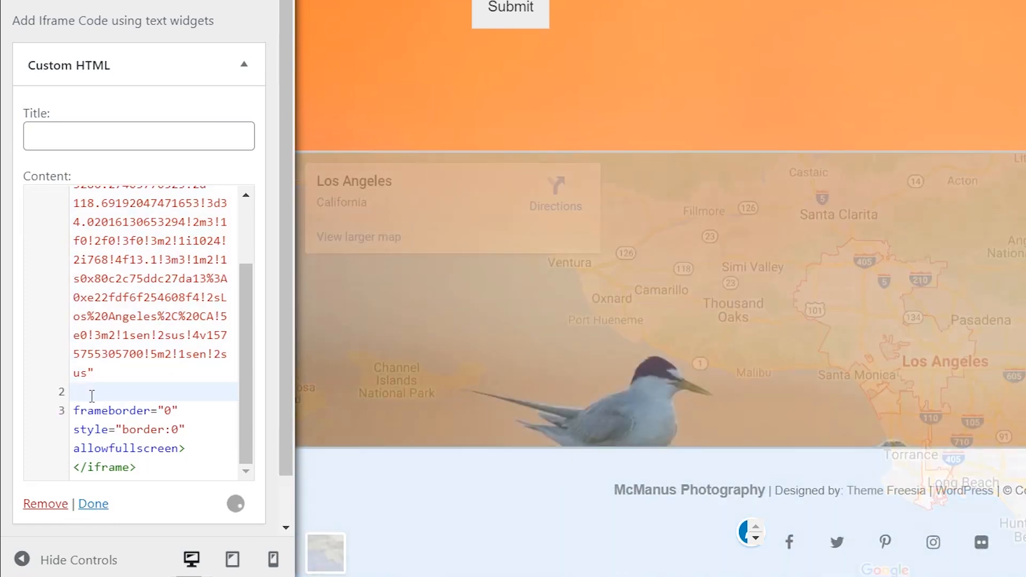
key("BackSpace")
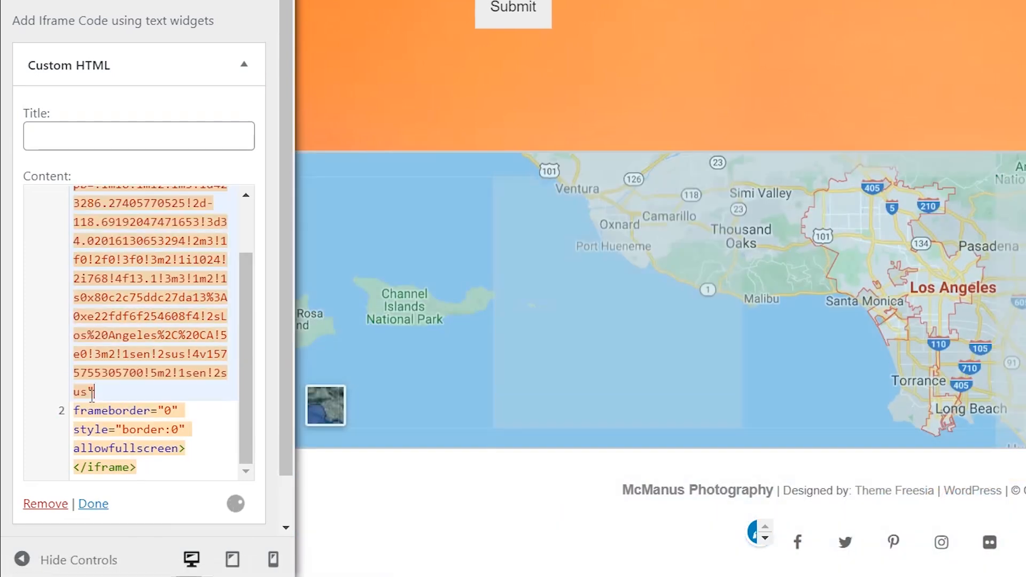
left_click(75, 412)
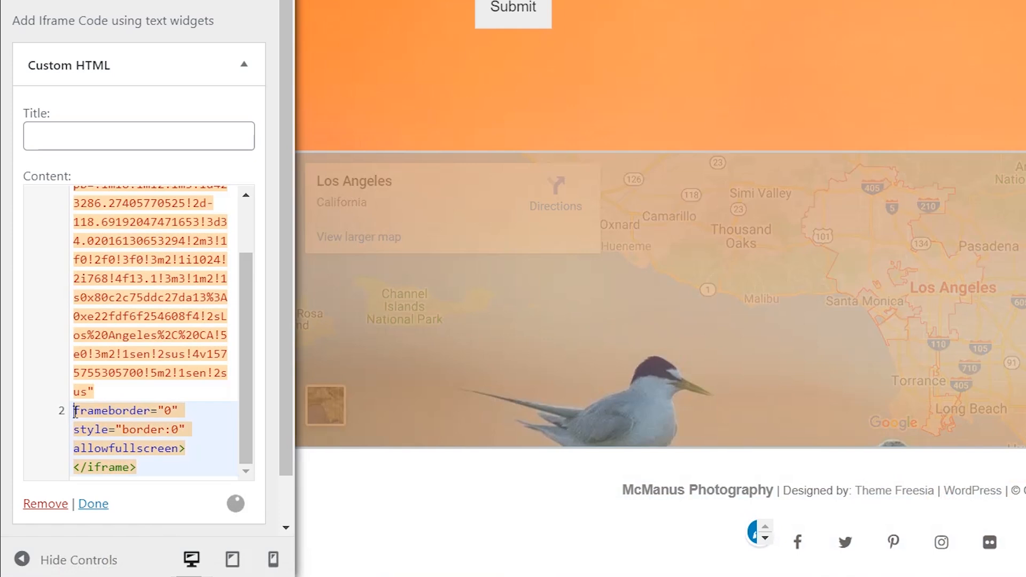
key("BackSpace")
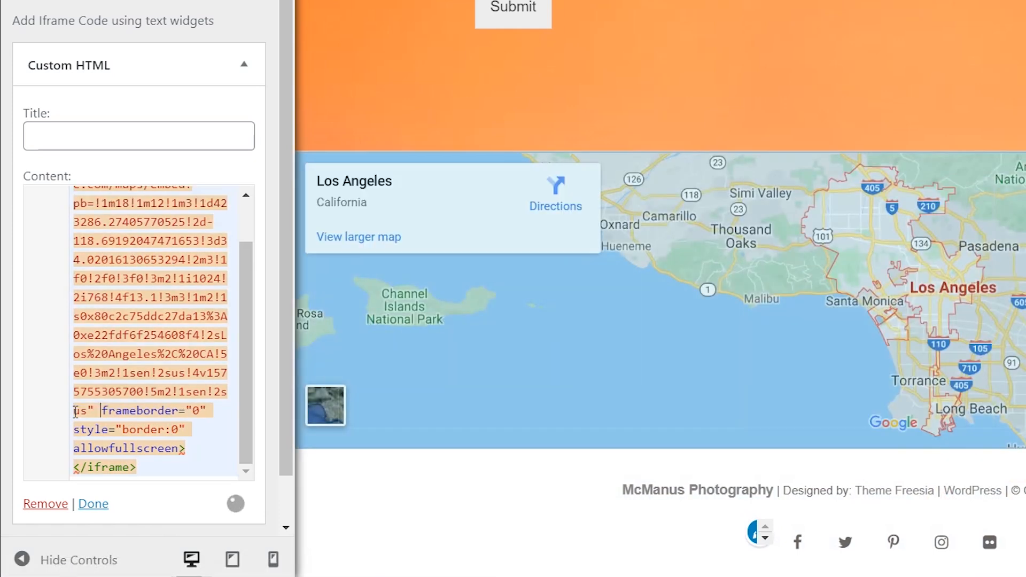
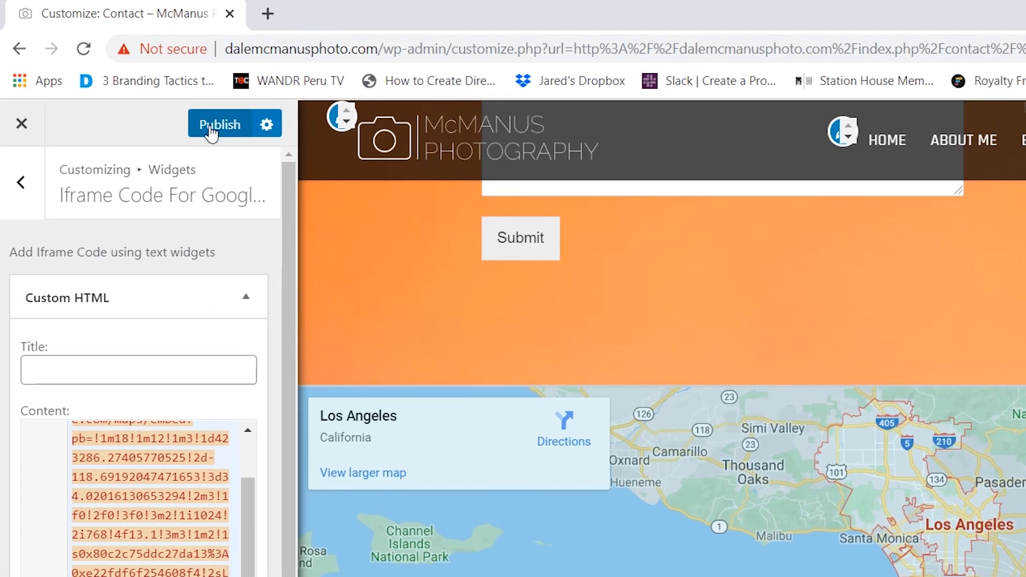
- Publish the Custom HTML widget's Los Angeles map embed from the Customizer
left_click(210, 128)
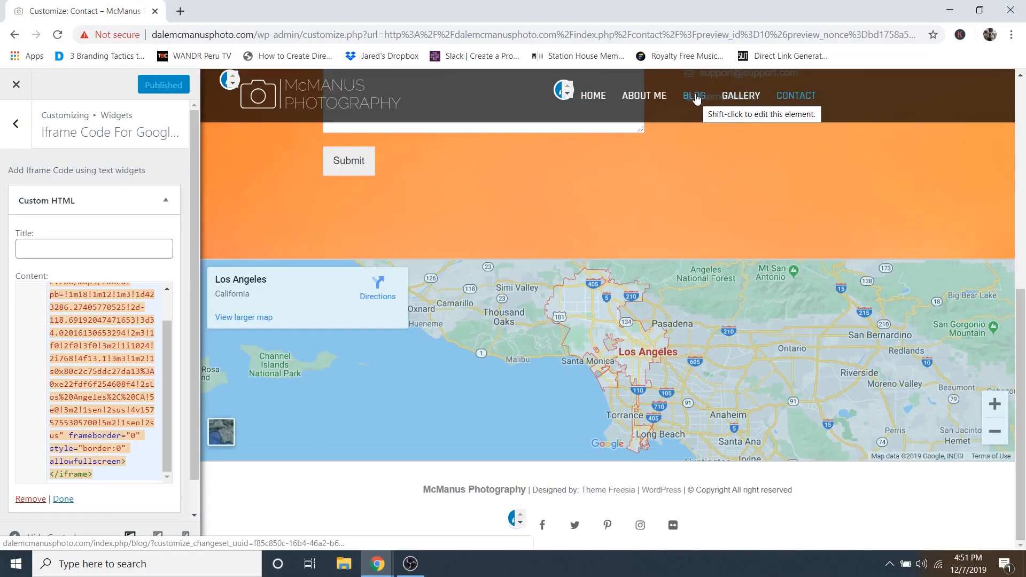
- Switch the Customizer preview to the Blog page and scroll through its photo post grid
left_click(695, 96)
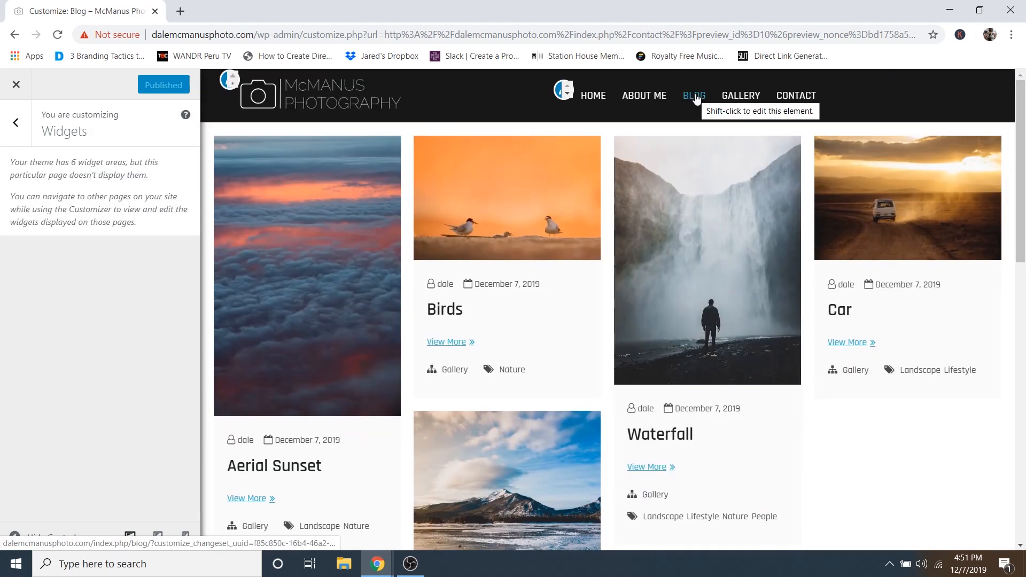
scroll(403, 297, "down", 3)
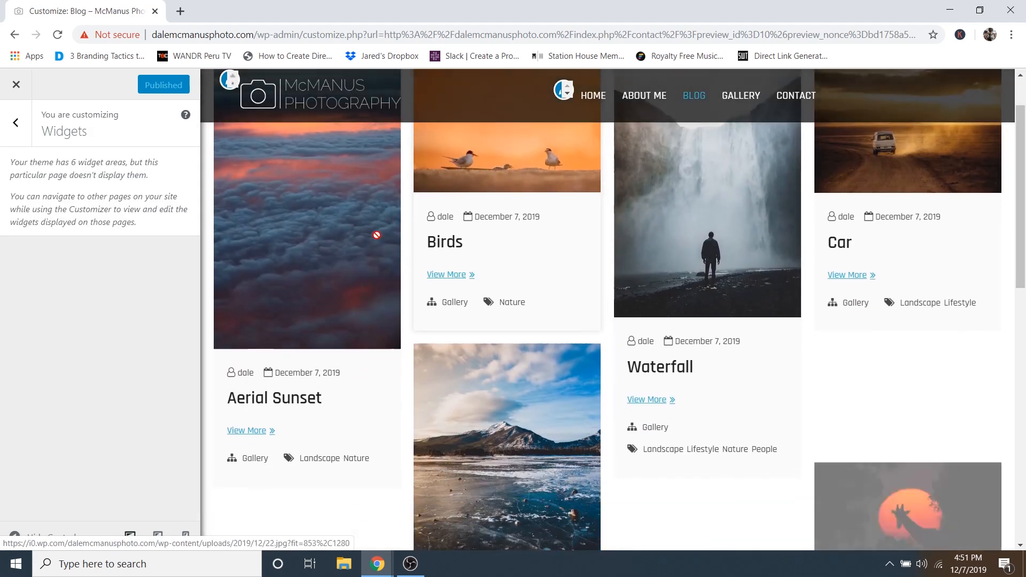
scroll(402, 297, "down", 10)
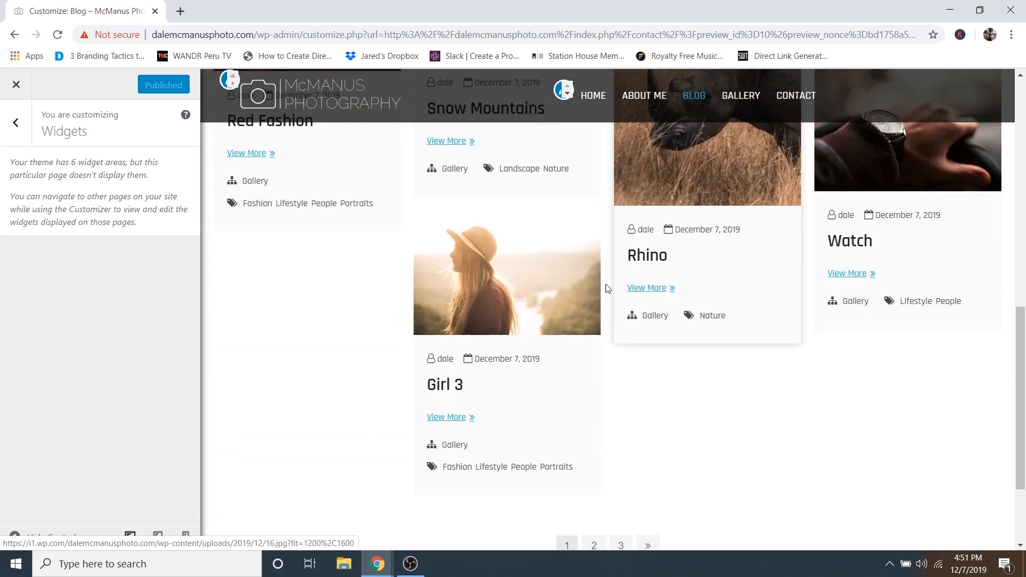
scroll(553, 264, "up", 15)
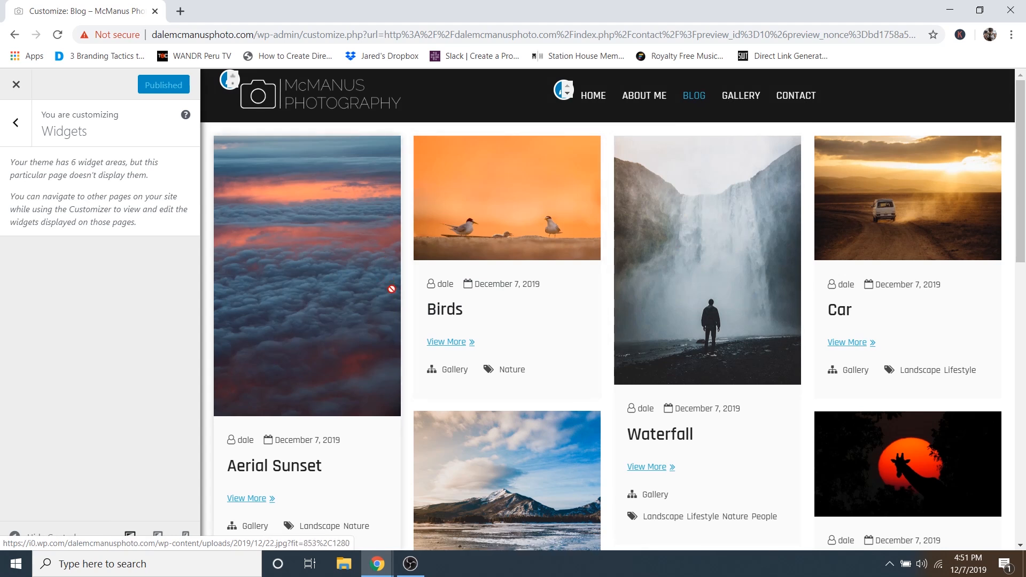
- Exit the Customizer to the admin Dashboard and trash the Blog page from All Pages
left_click(17, 87)
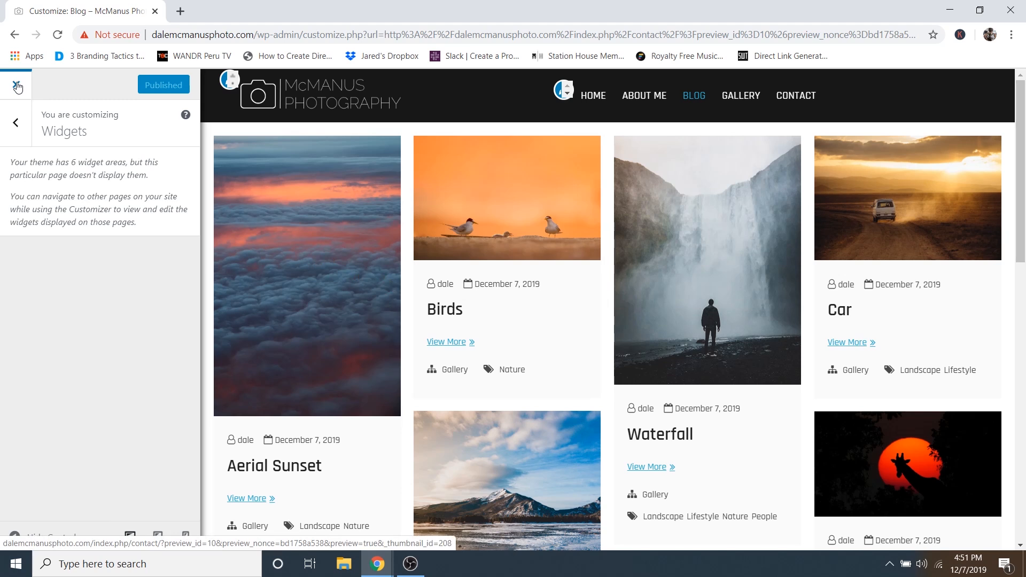
mouse_move(91, 87)
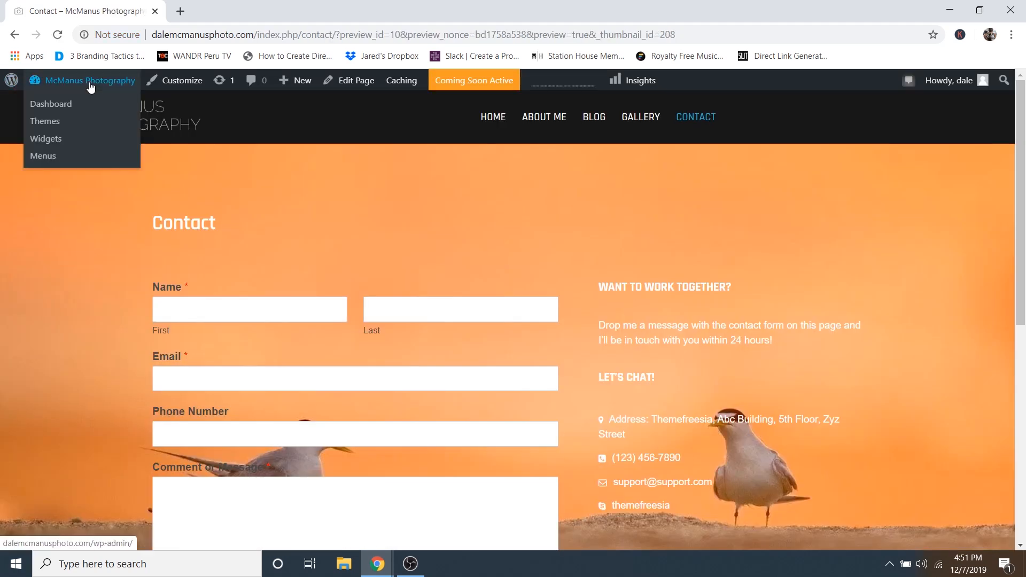
left_click(59, 111)
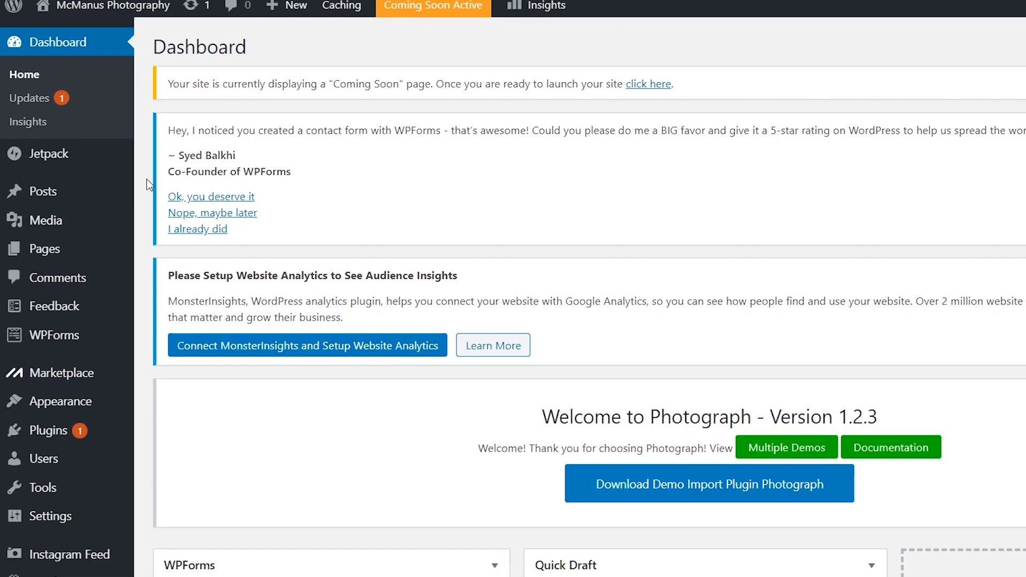
mouse_move(57, 277)
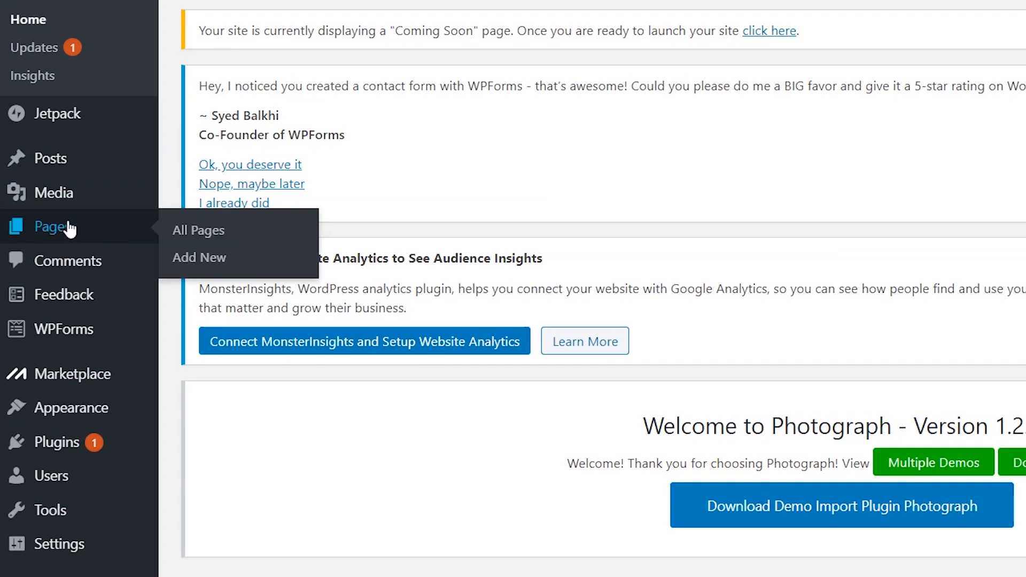
left_click(208, 236)
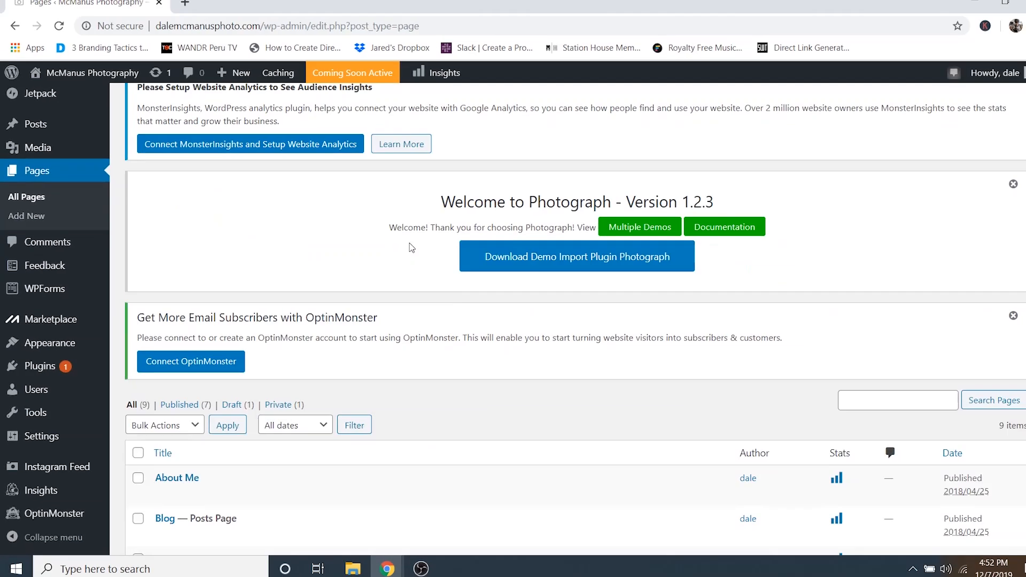
scroll(418, 258, "down", 3)
scroll(418, 257, "down", 2)
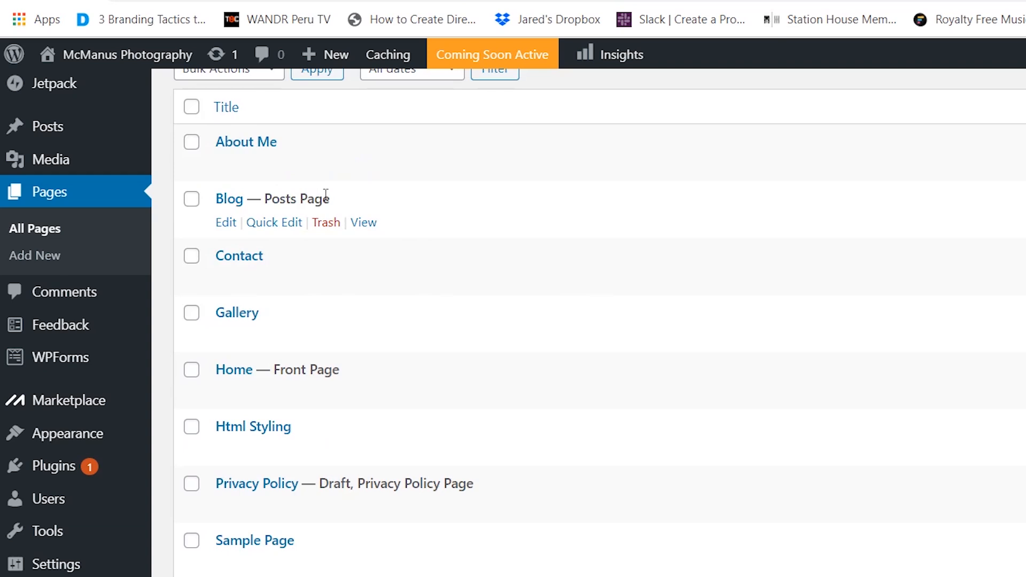
left_click(329, 227)
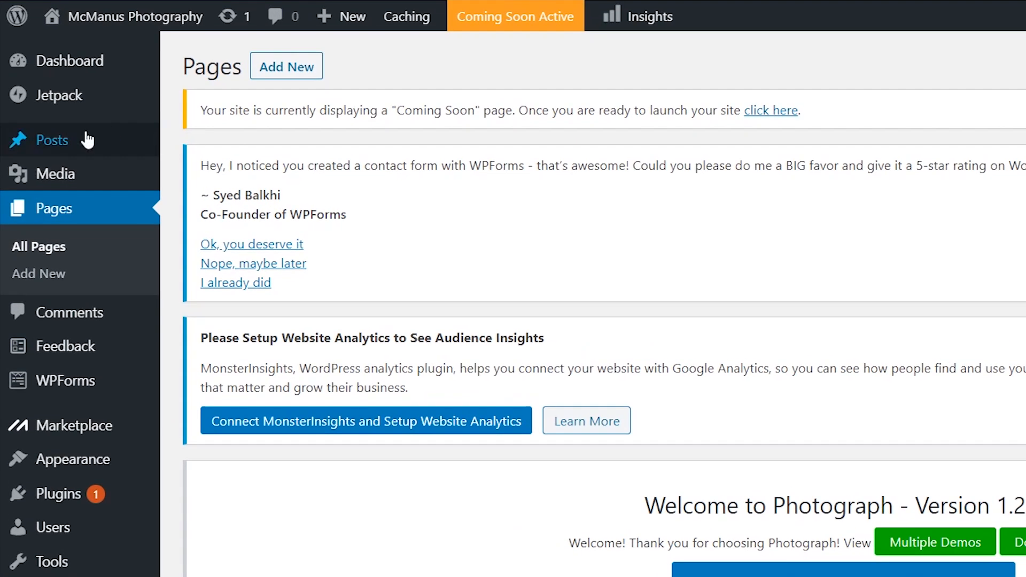
mouse_move(44, 165)
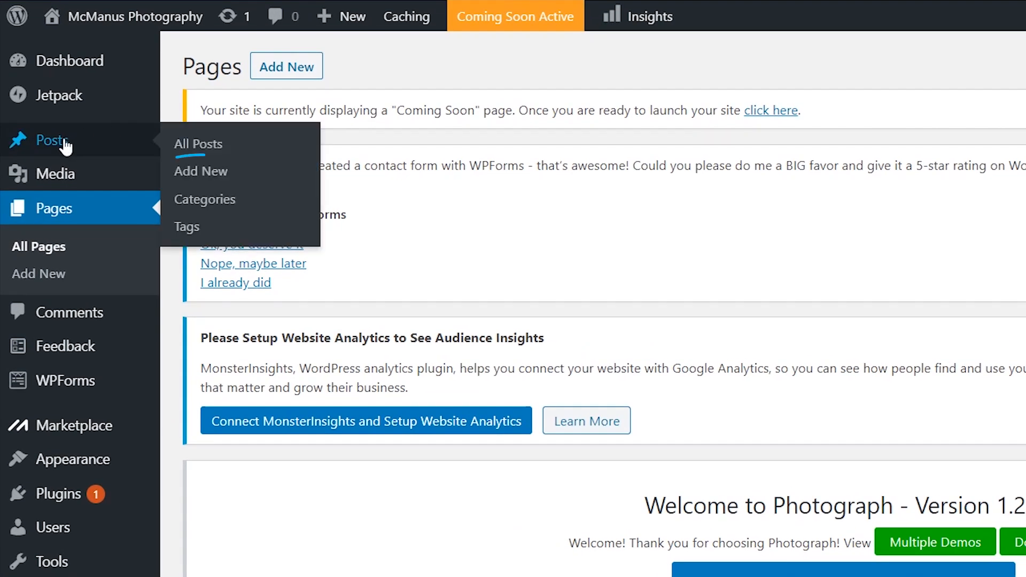
- Create a post titled 'How to Photograph Wildlife' with a numbered list item of pasted Lorem ipsum
left_click(211, 173)
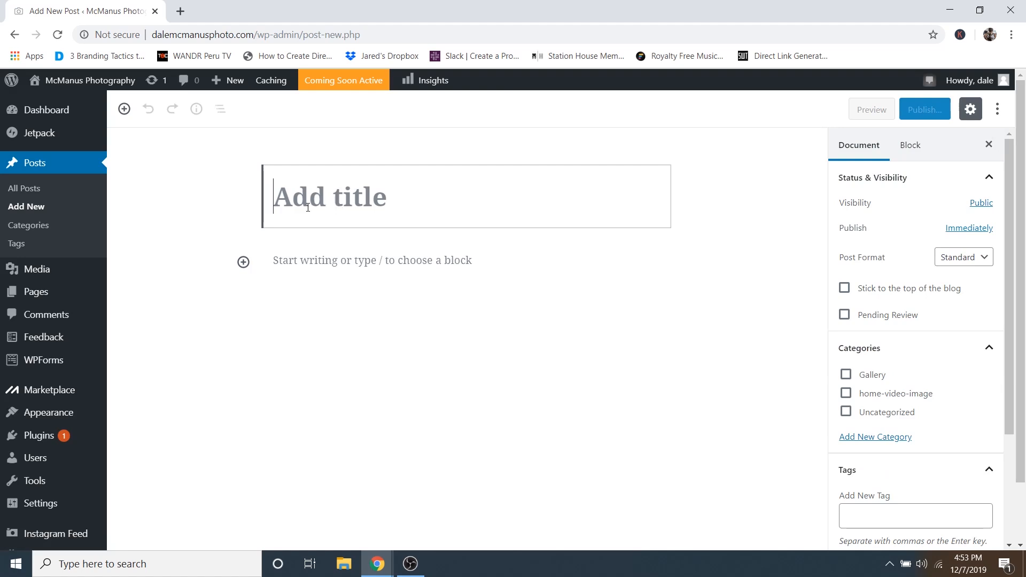
type("How to Photograph Wildlife")
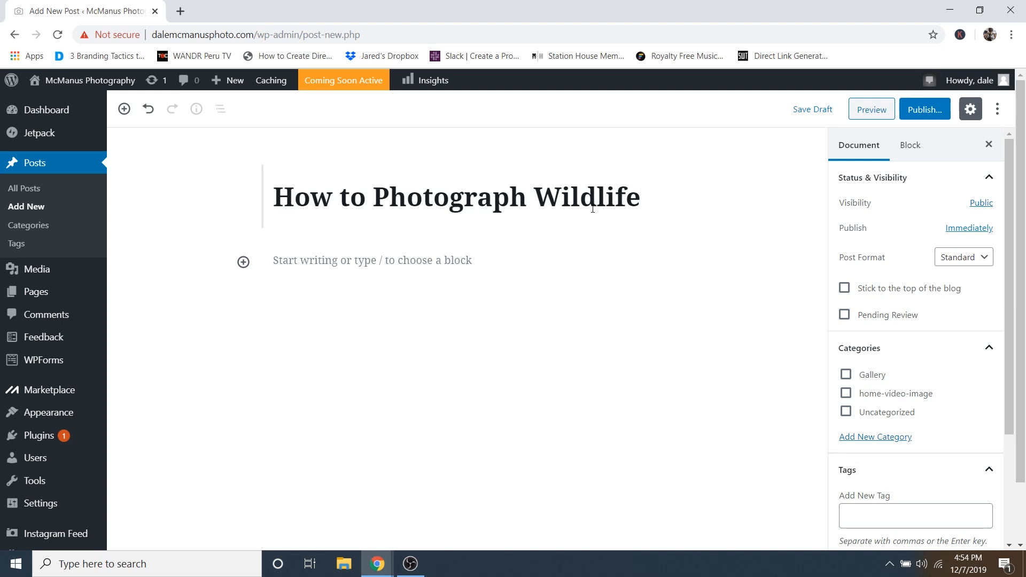
key("Tab")
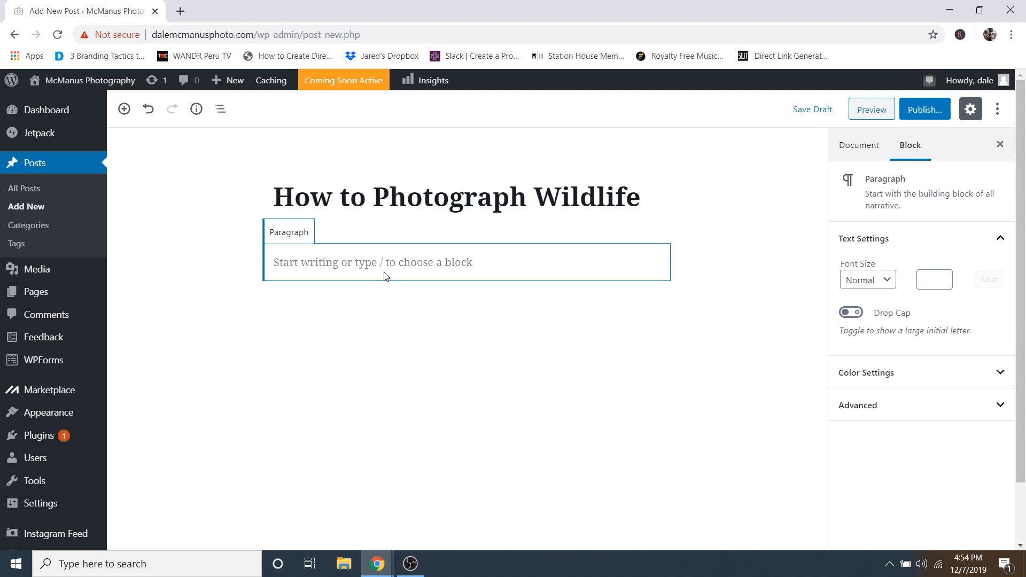
type("1.")
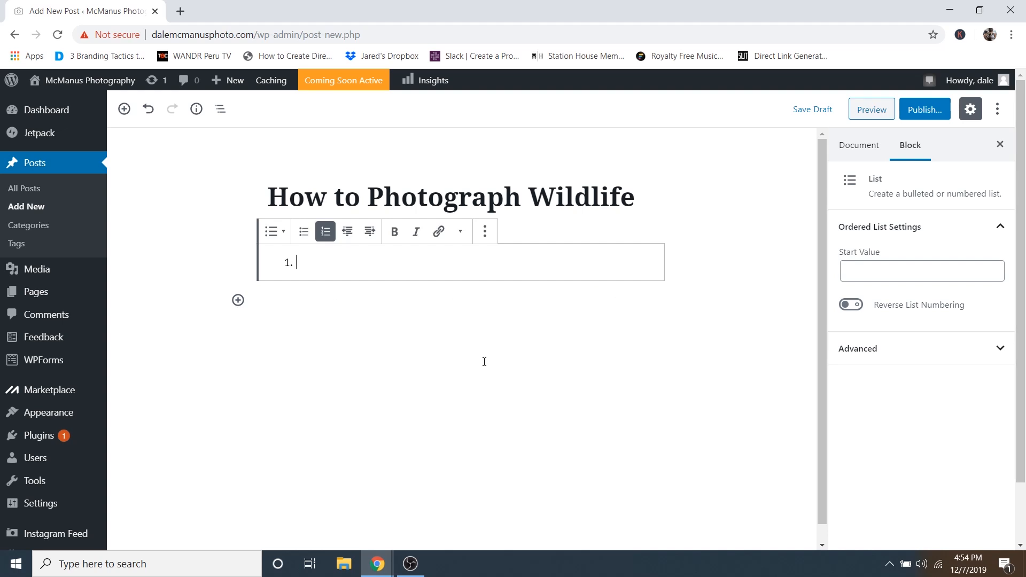
right_click(349, 263)
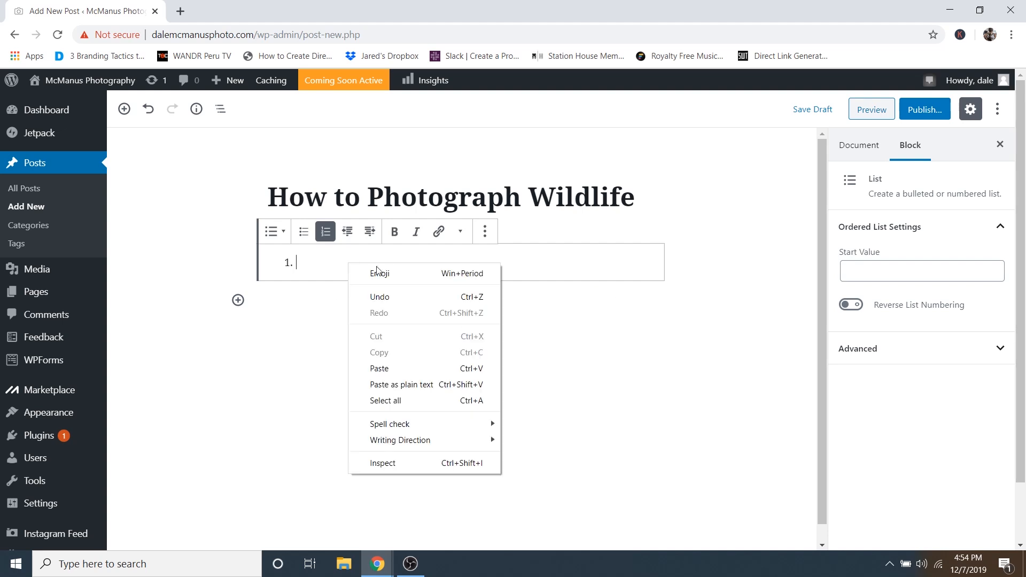
left_click(396, 367)
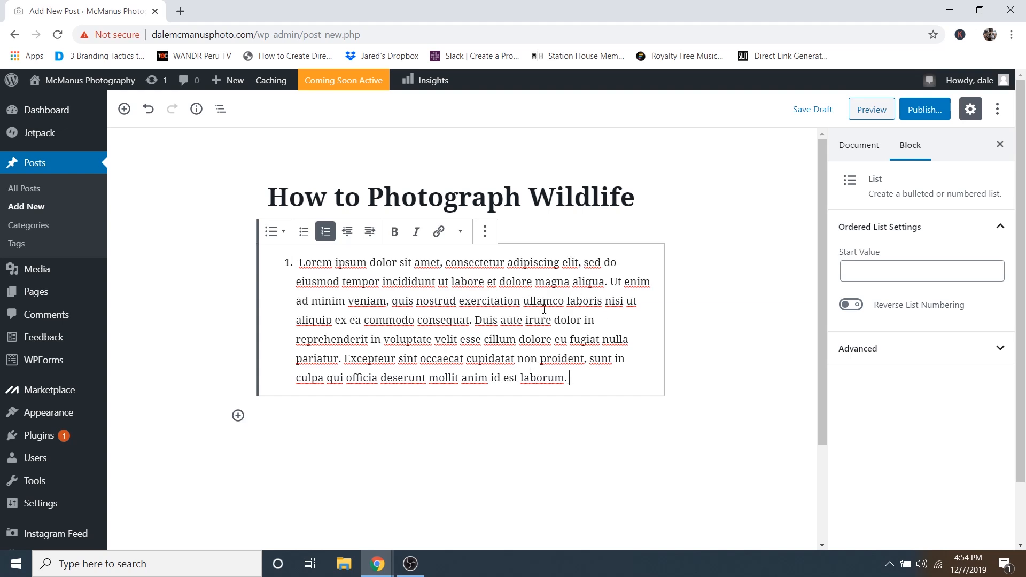
scroll(615, 339, "down", 1)
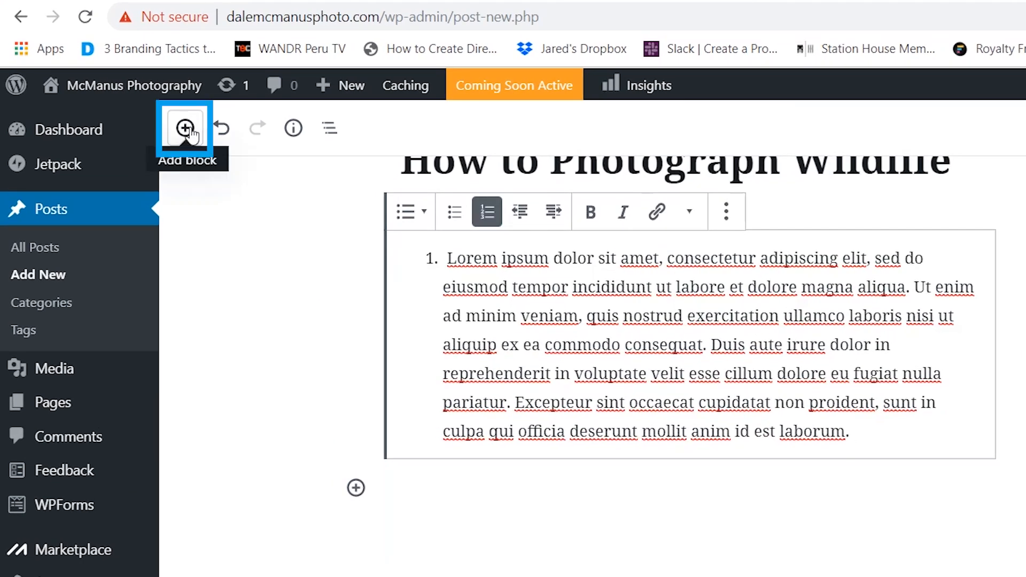
- Insert the orange bird photo 21.jpg from the Media Library as an Image block
left_click(189, 132)
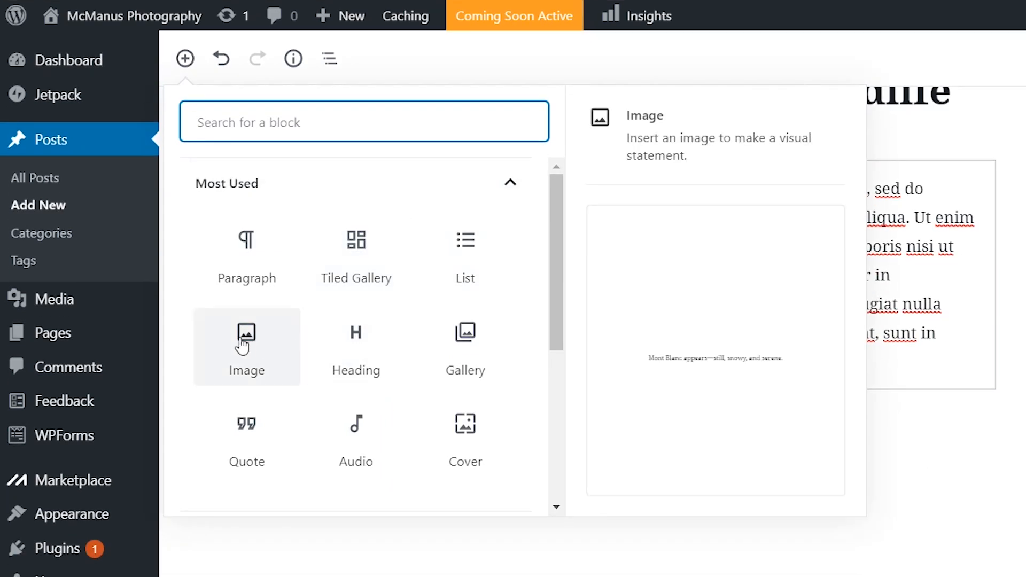
left_click(243, 346)
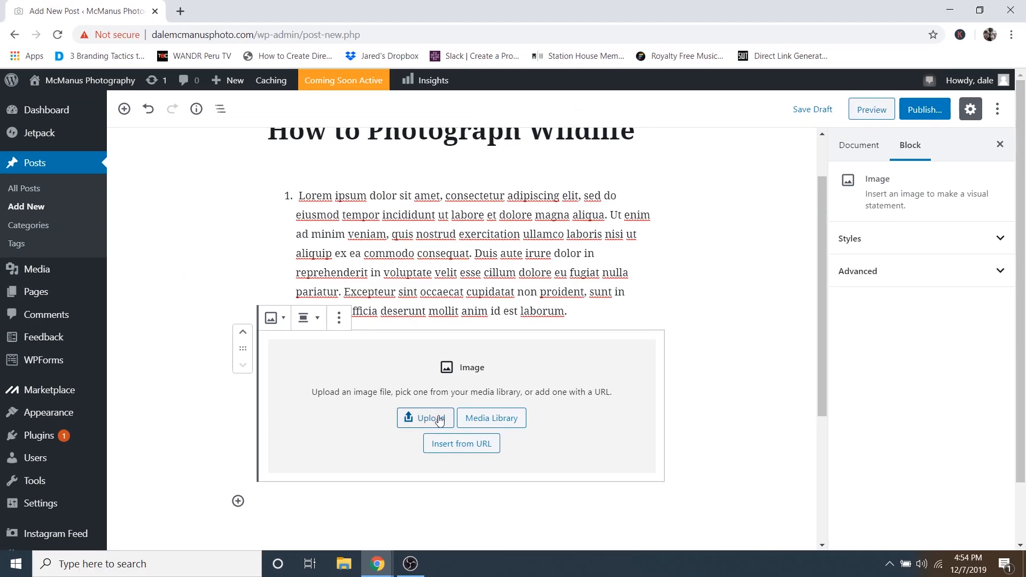
left_click(493, 419)
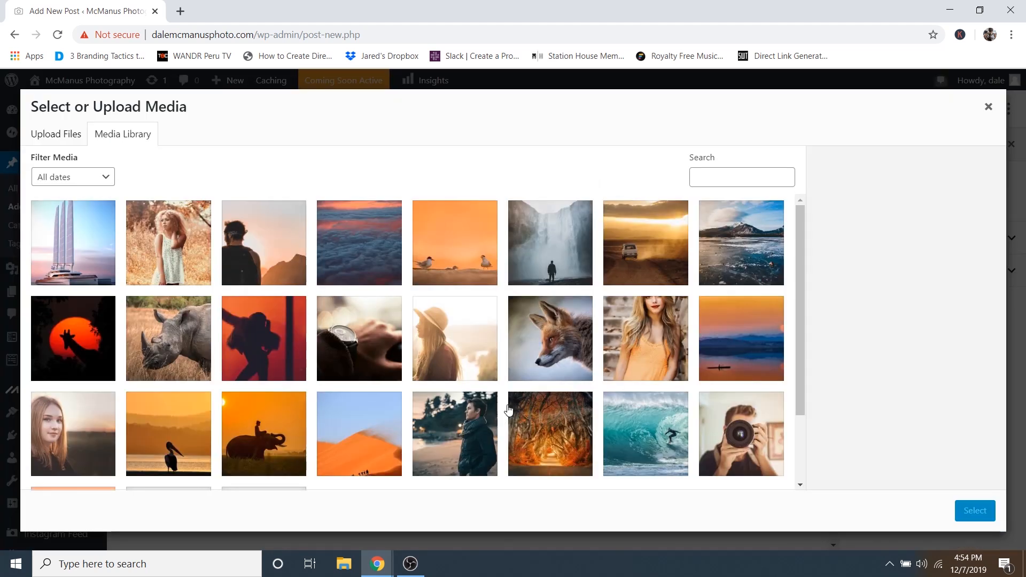
left_click(478, 262)
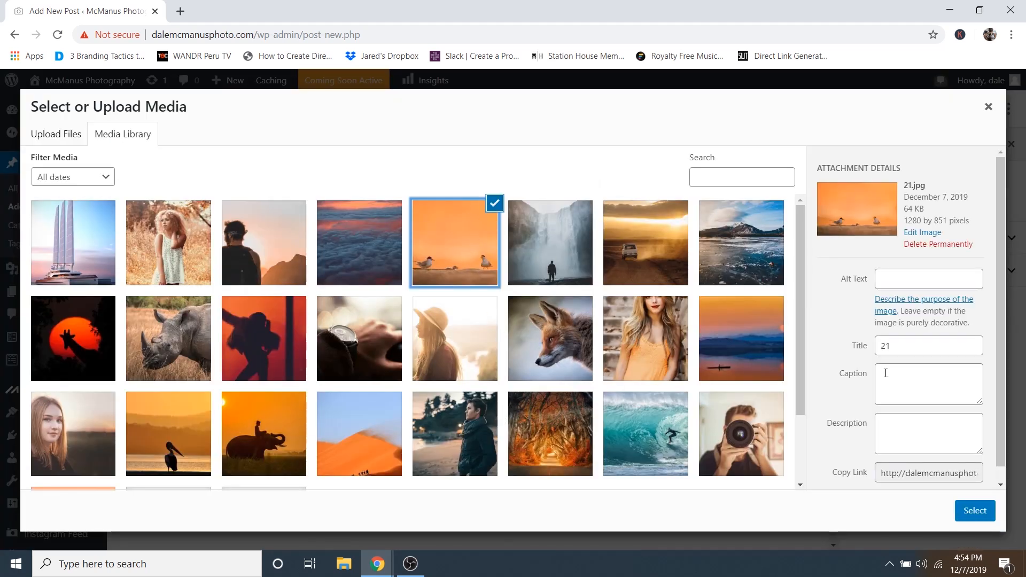
left_click(974, 510)
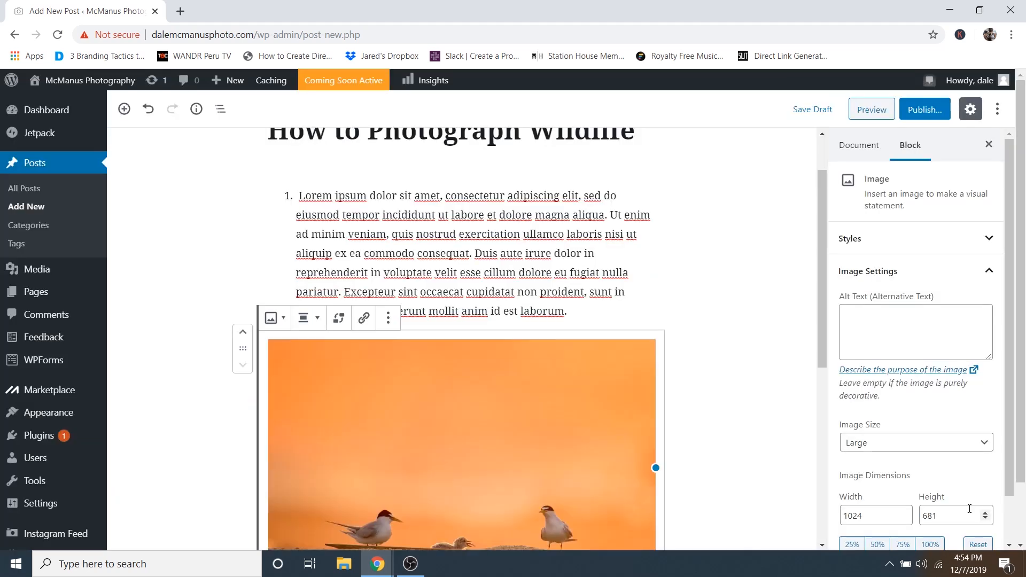
- Paste a Lorem ipsum paragraph beneath the bird image
scroll(735, 415, "down", 4)
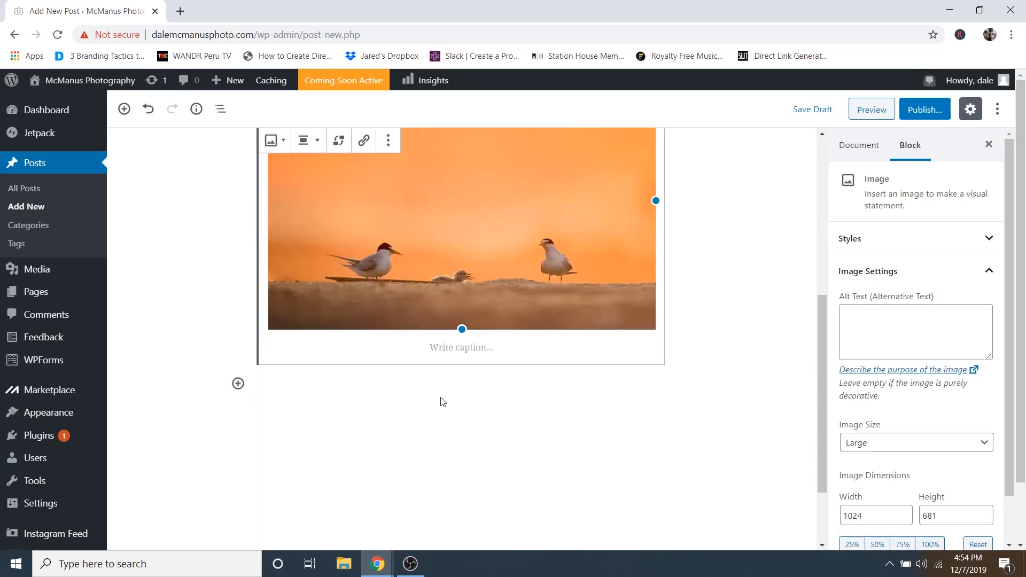
left_click(364, 369)
right_click(364, 369)
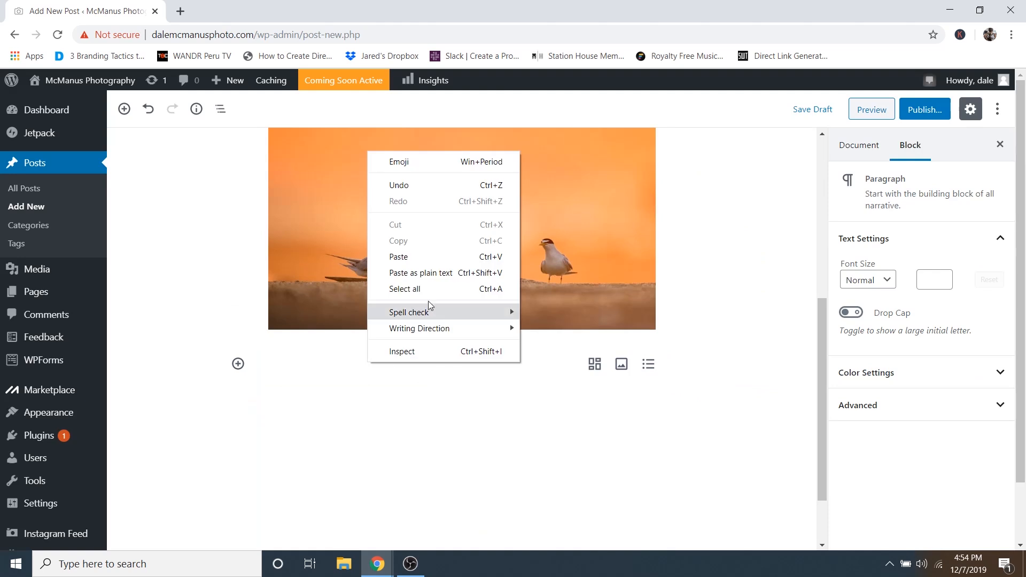
left_click(416, 259)
scroll(460, 364, "up", 5)
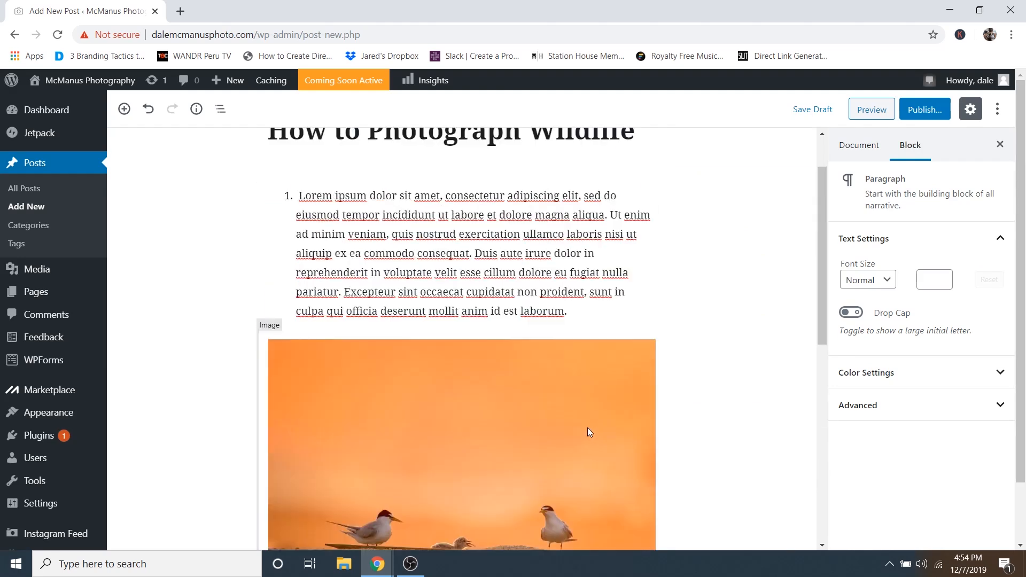
scroll(536, 284, "down", 6)
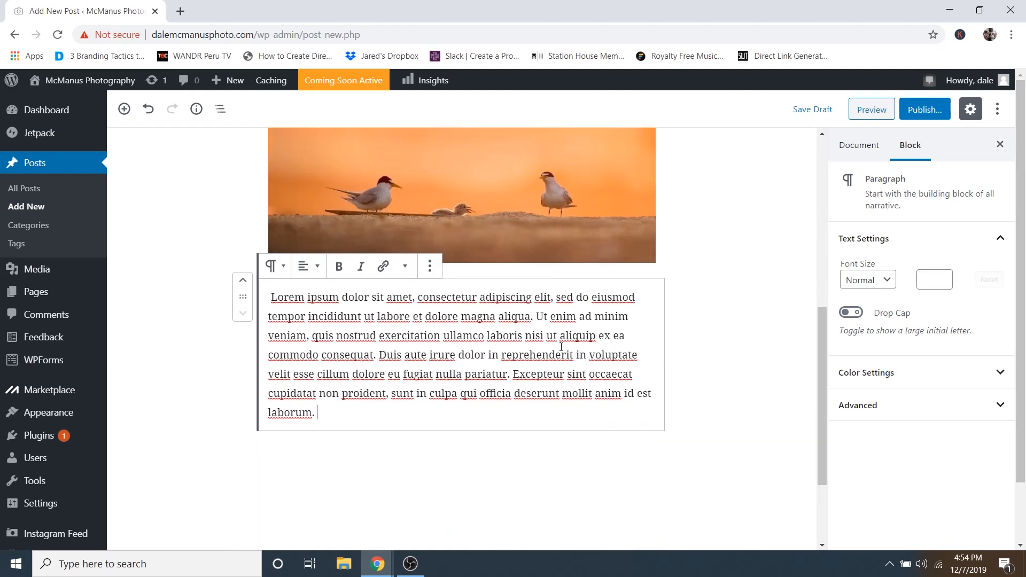
scroll(577, 270, "up", 8)
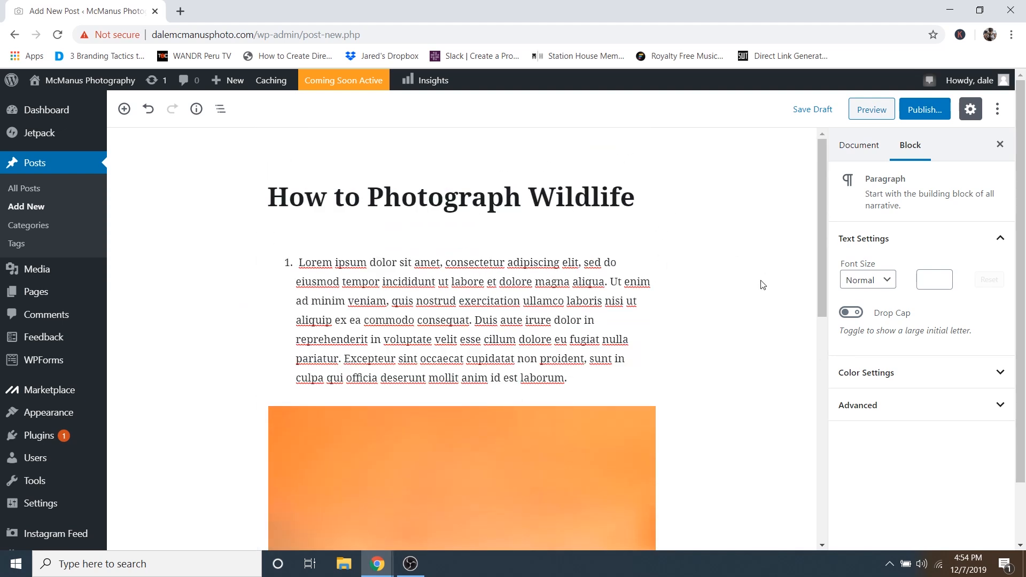
- Set the fox photo 12.jpg as the post's featured image in Document settings
left_click(860, 152)
scroll(949, 423, "down", 3)
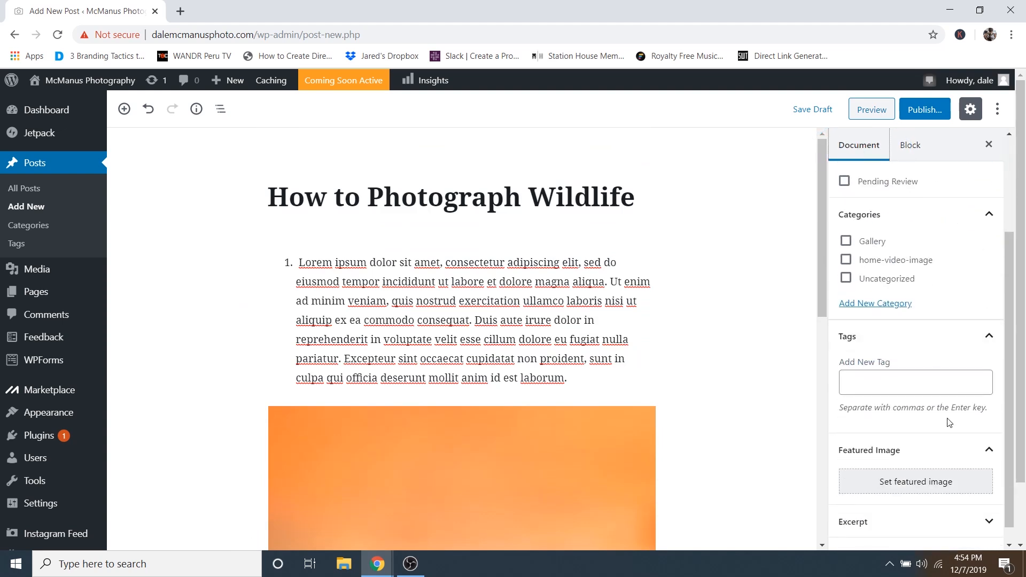
left_click(906, 484)
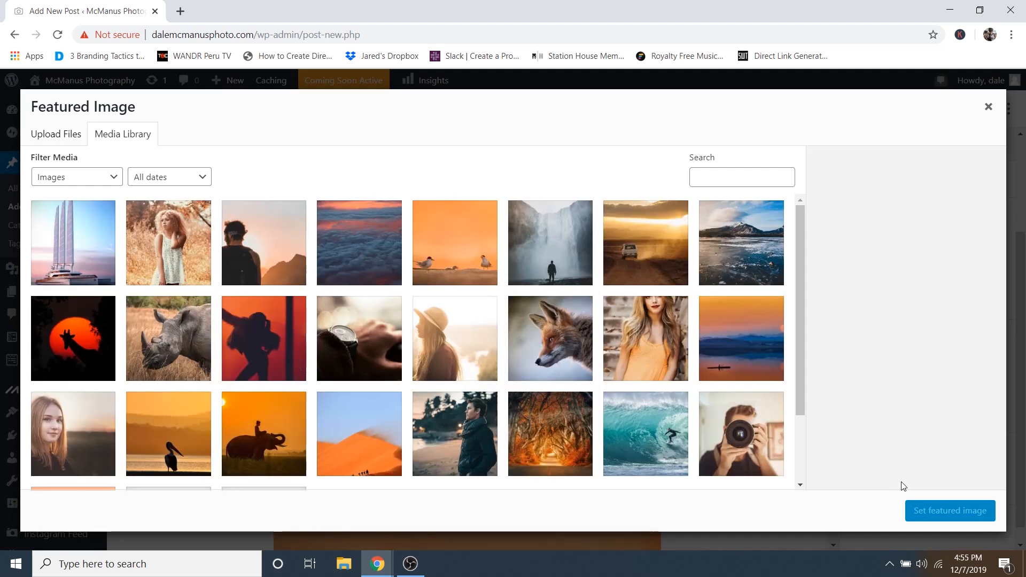
left_click(551, 345)
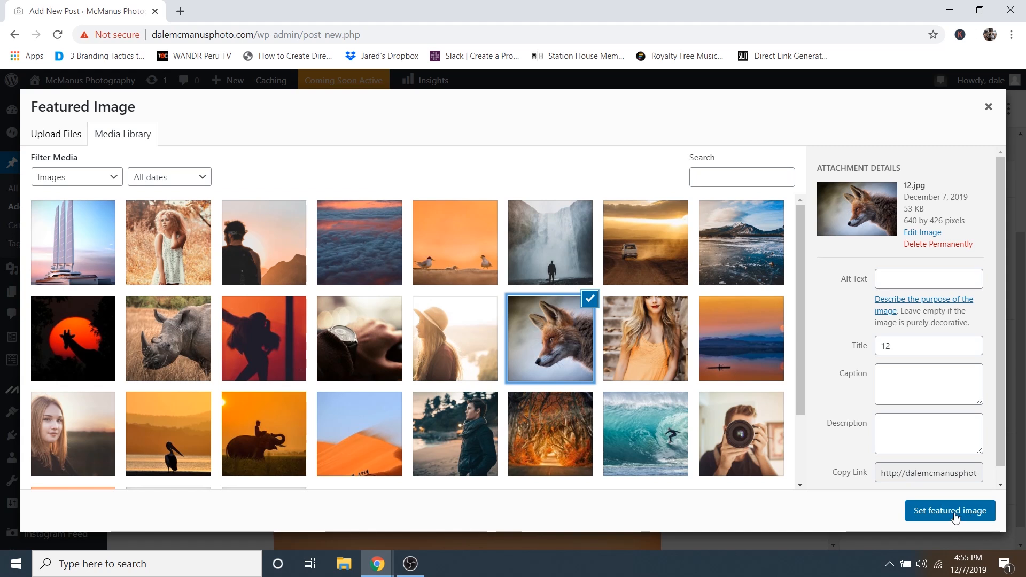
left_click(954, 514)
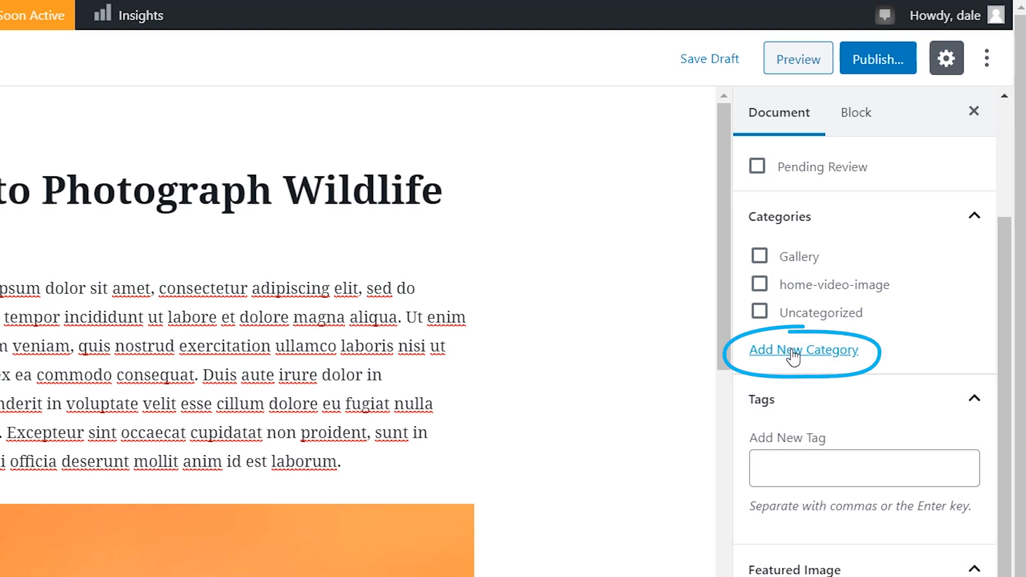
- Create a new 'Blog' category and assign the post to it
left_click(794, 353)
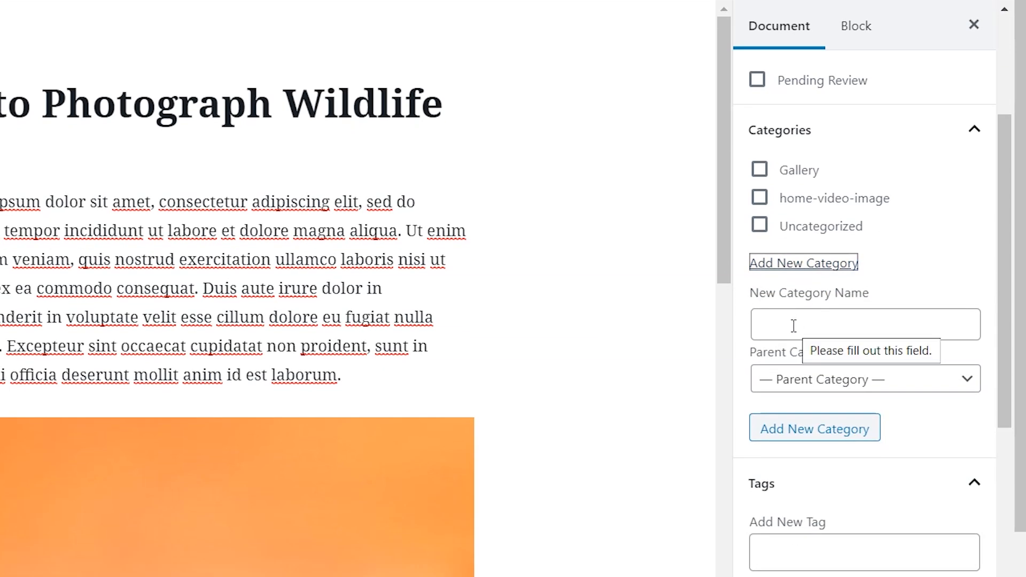
left_click(794, 326)
type("Blog")
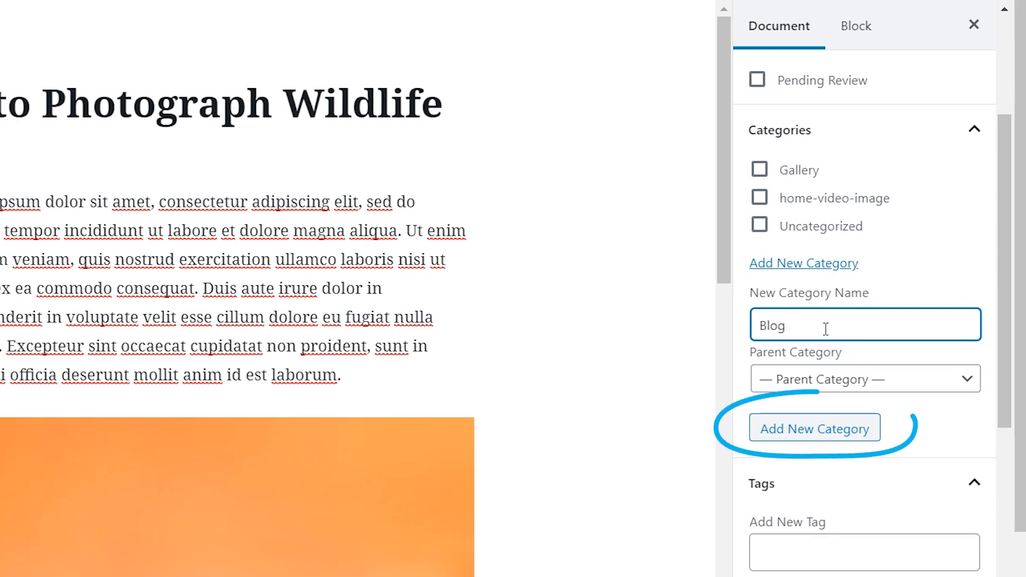
left_click(808, 434)
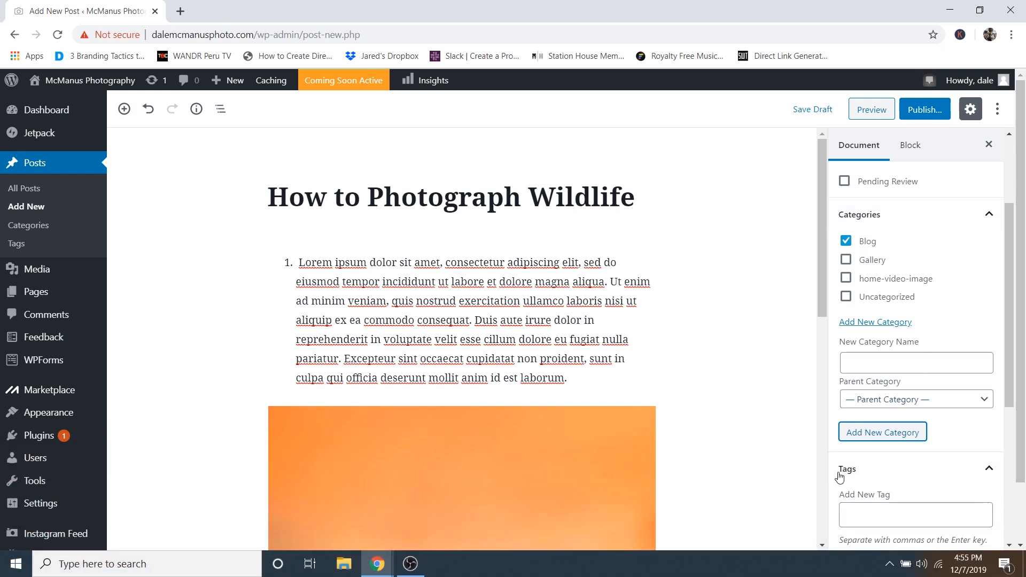
scroll(903, 323, "down", 4)
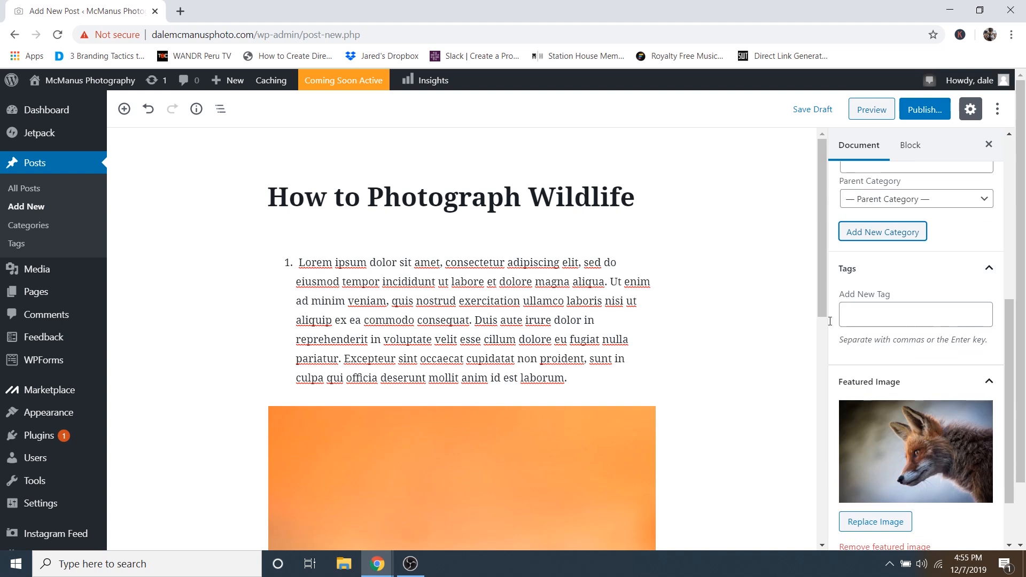
scroll(836, 390, "up", 4)
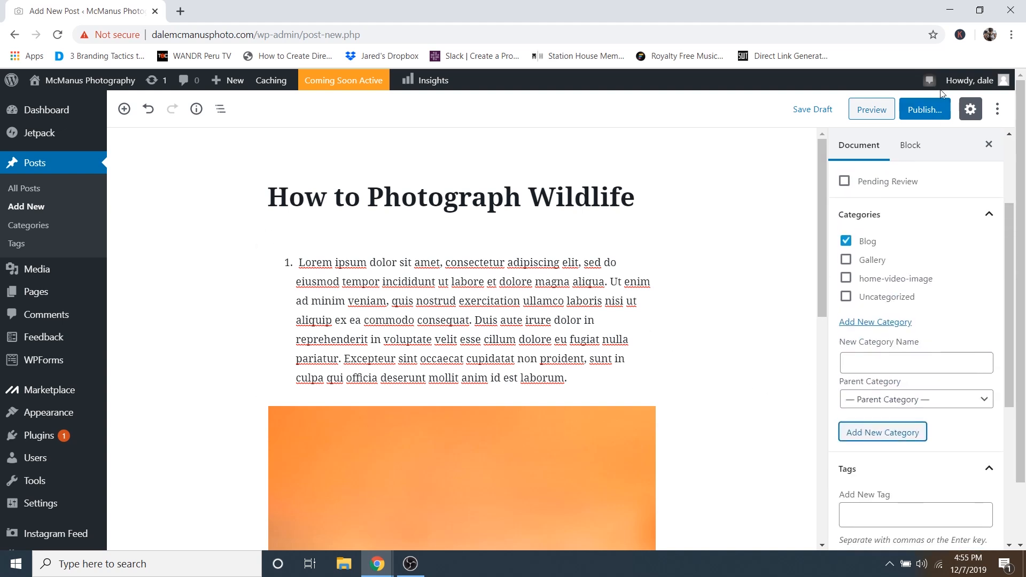
- Publish the wildlife post, then open the Customizer from the live homepage
left_click(920, 114)
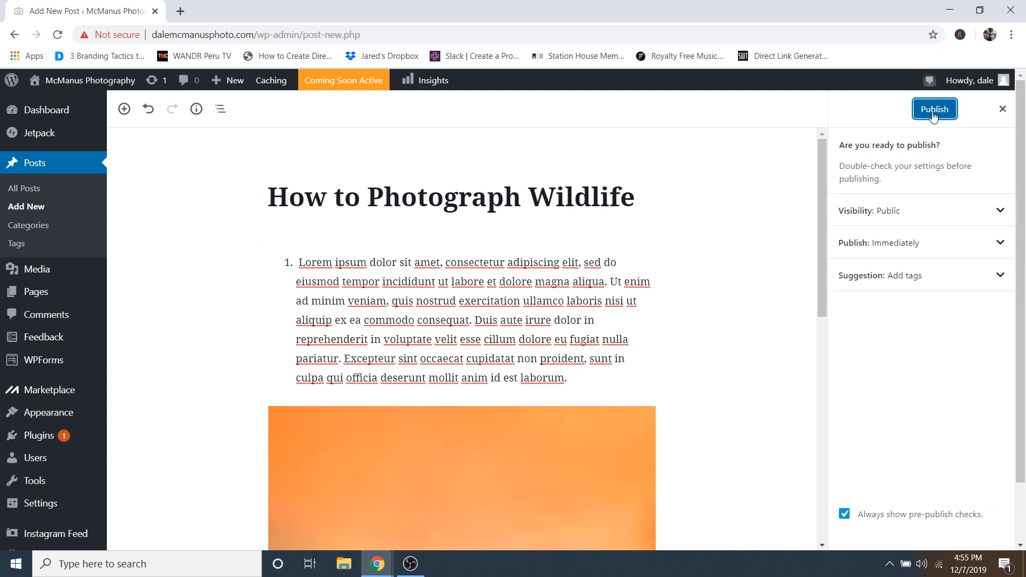
left_click(929, 110)
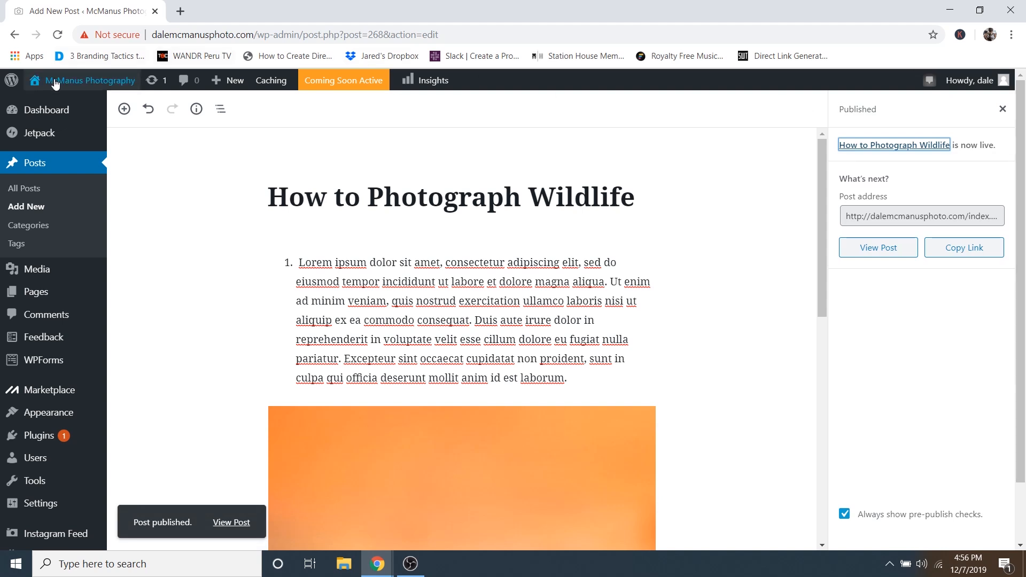
mouse_move(65, 83)
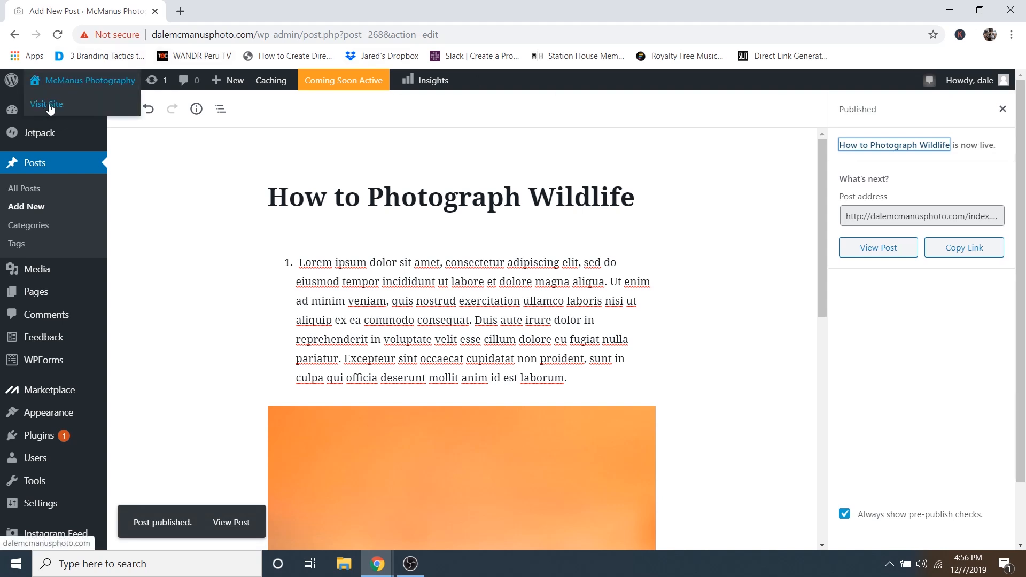
left_click(49, 107)
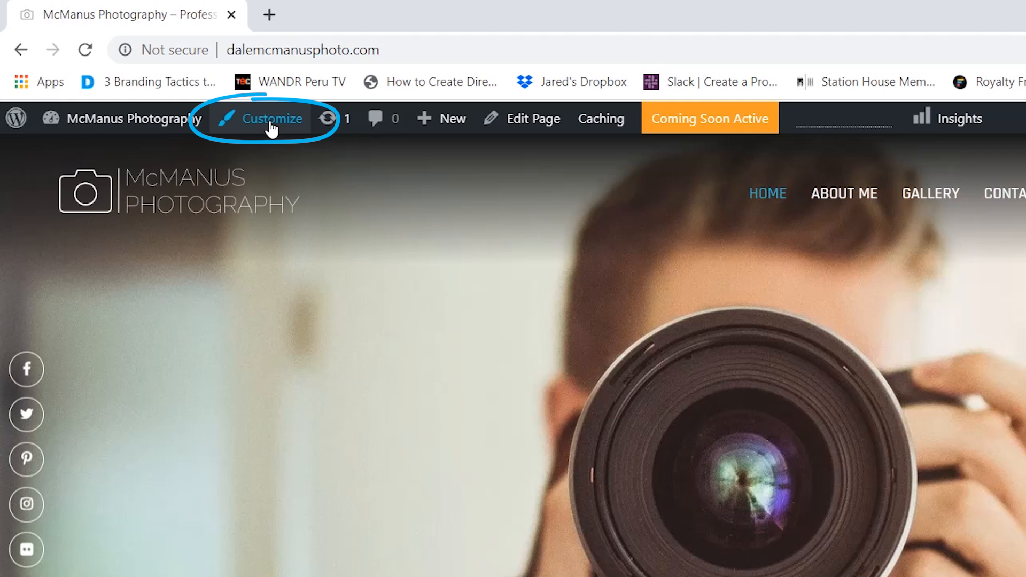
left_click(272, 128)
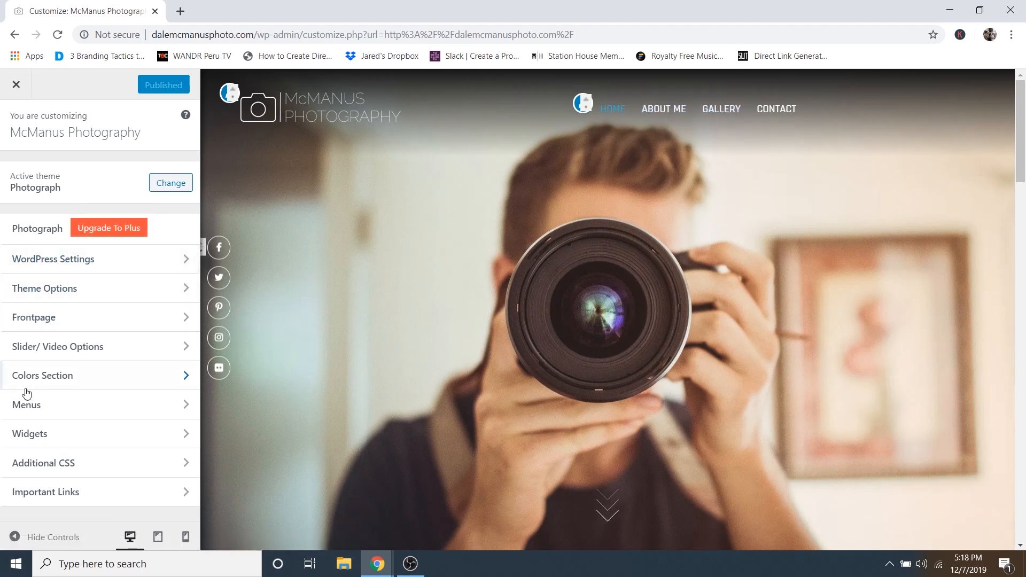
- Remove the (Invalid) item from the Main Menu
left_click(49, 410)
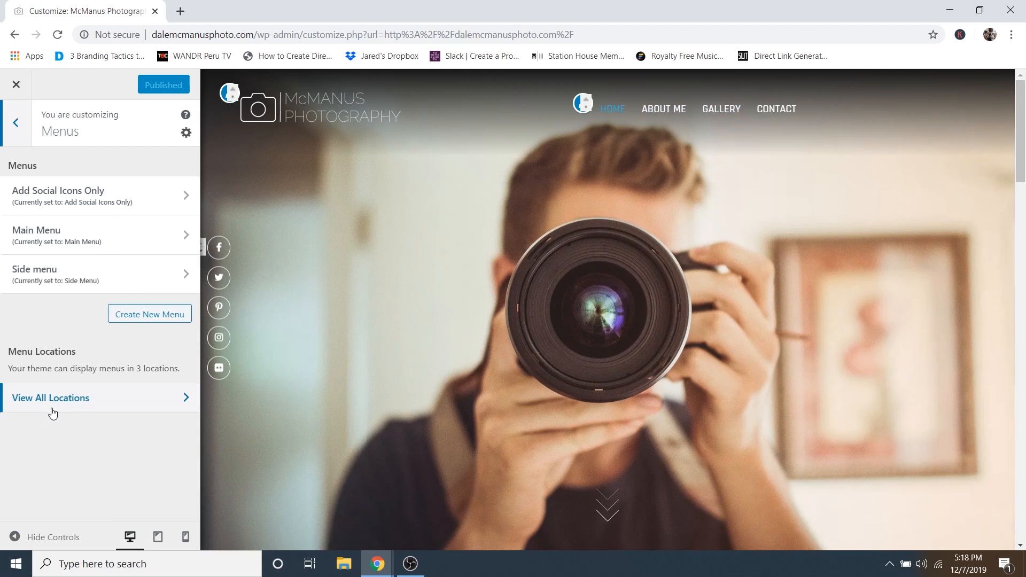
left_click(59, 231)
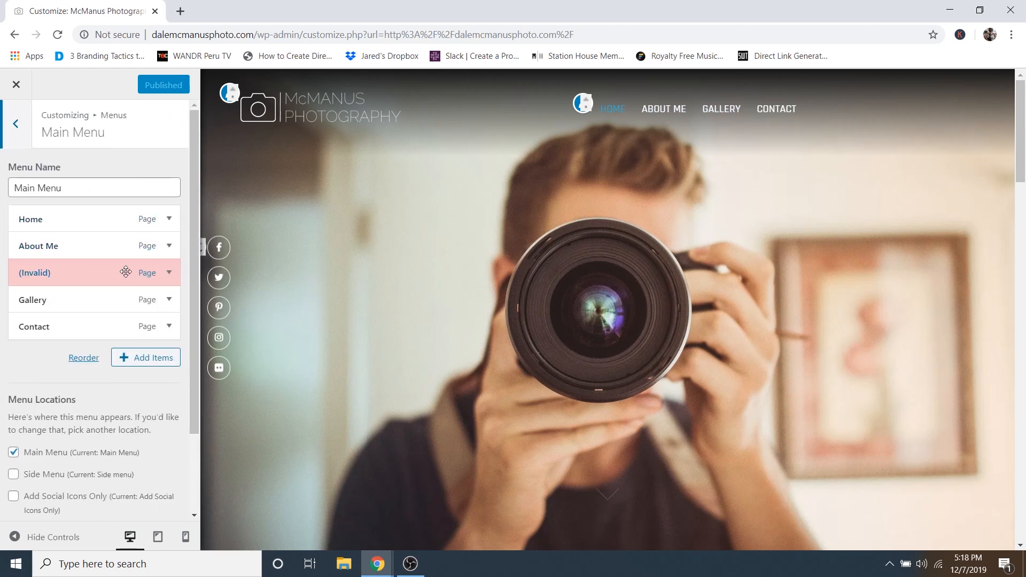
left_click(169, 274)
scroll(110, 355, "down", 5)
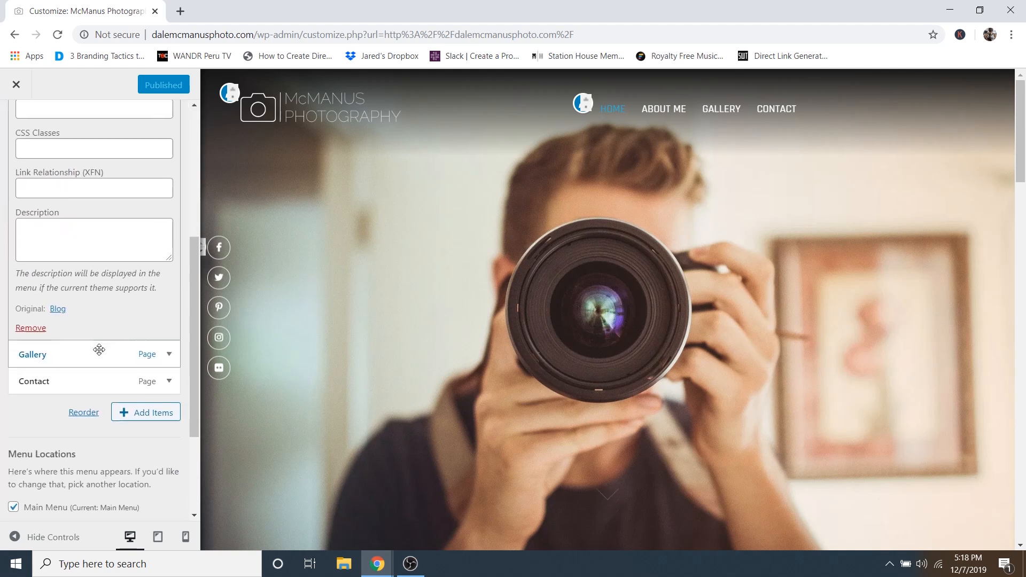
left_click(30, 328)
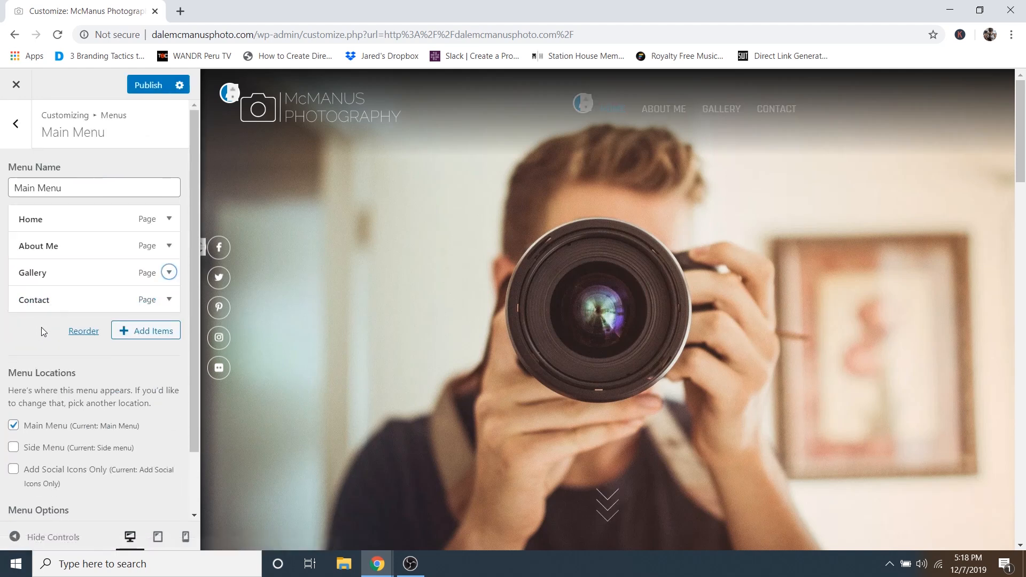
- Add the Blog category to the Main Menu, placed between Gallery and Contact
left_click(155, 332)
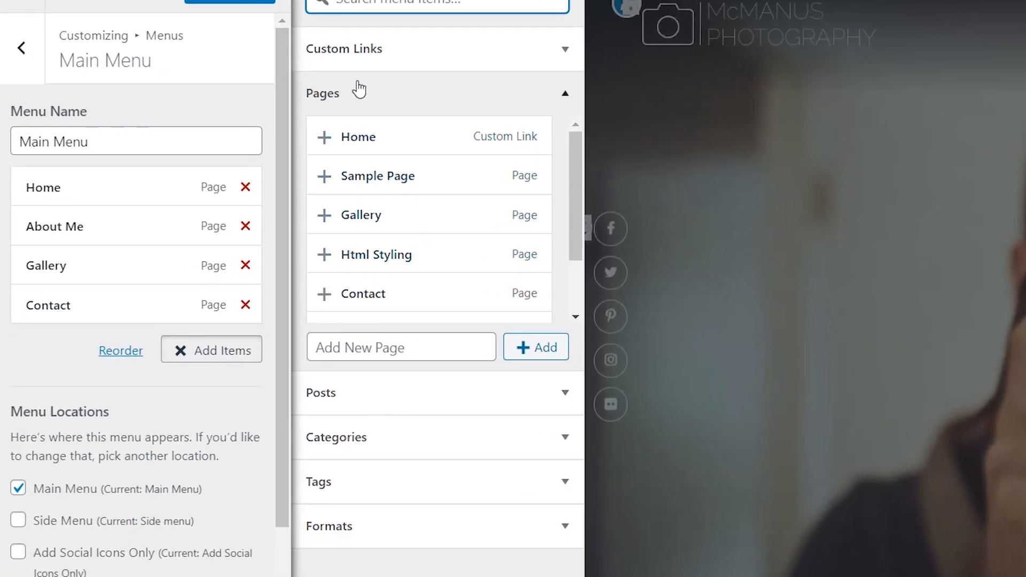
left_click(367, 97)
left_click(377, 184)
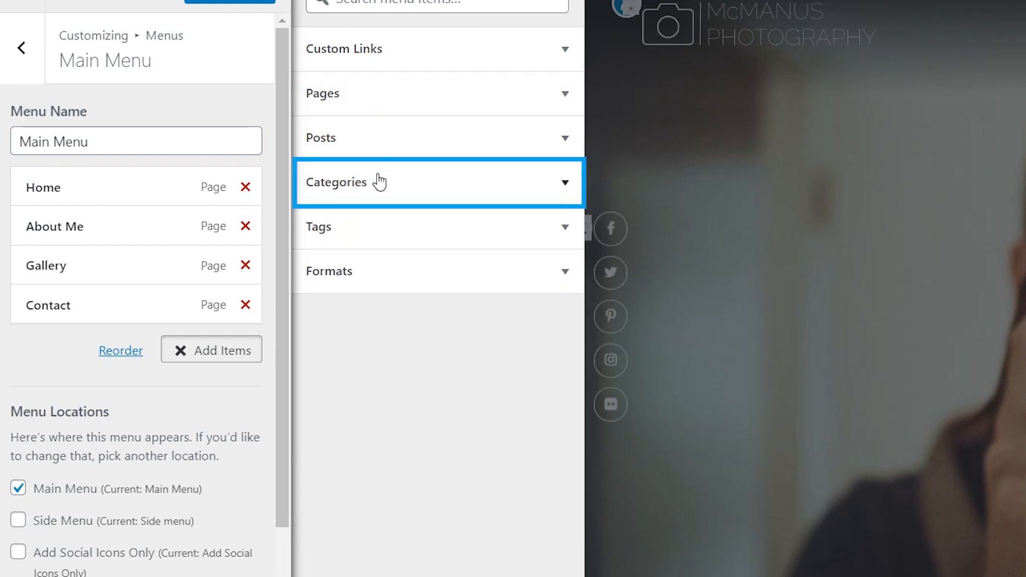
left_click(371, 187)
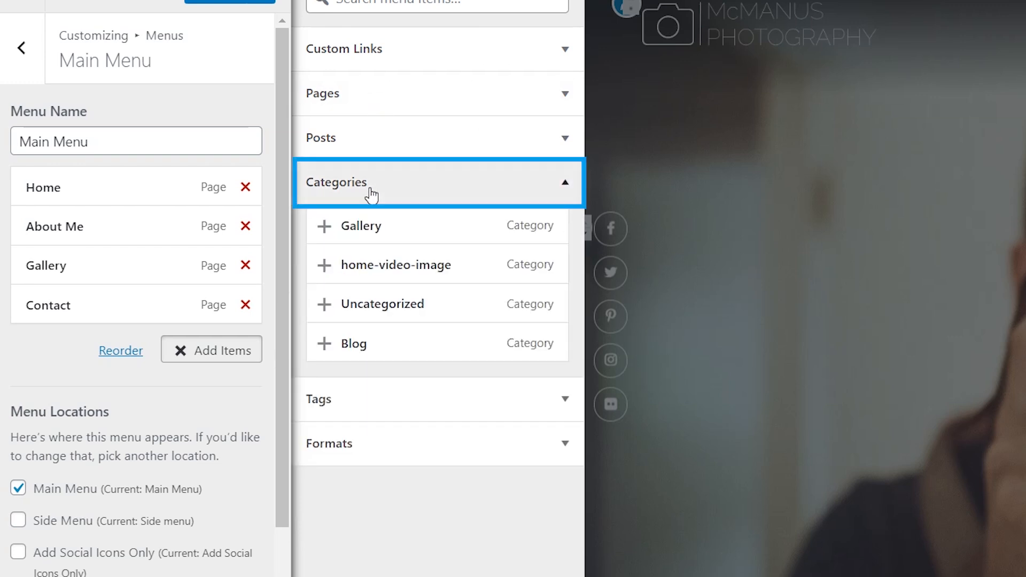
left_click(382, 350)
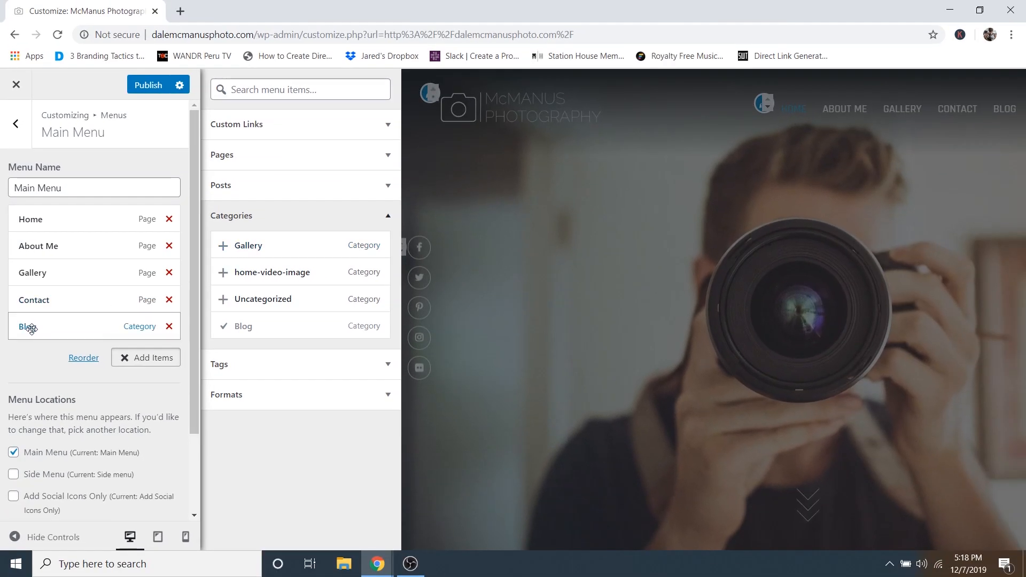
mouse_move(32, 329)
left_mouse_down()
mouse_move(24, 275)
mouse_move(22, 348)
mouse_move(23, 274)
mouse_move(20, 337)
mouse_move(73, 306)
mouse_move(32, 331)
mouse_move(45, 323)
left_mouse_up()
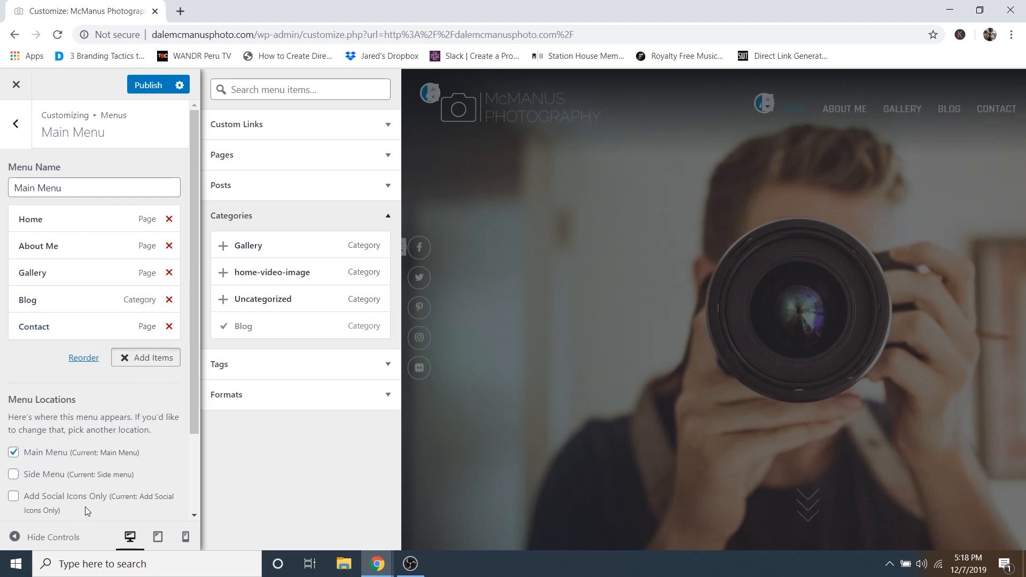
- Preview the menu's Blog link at full width to confirm it shows the fox post
left_click(44, 538)
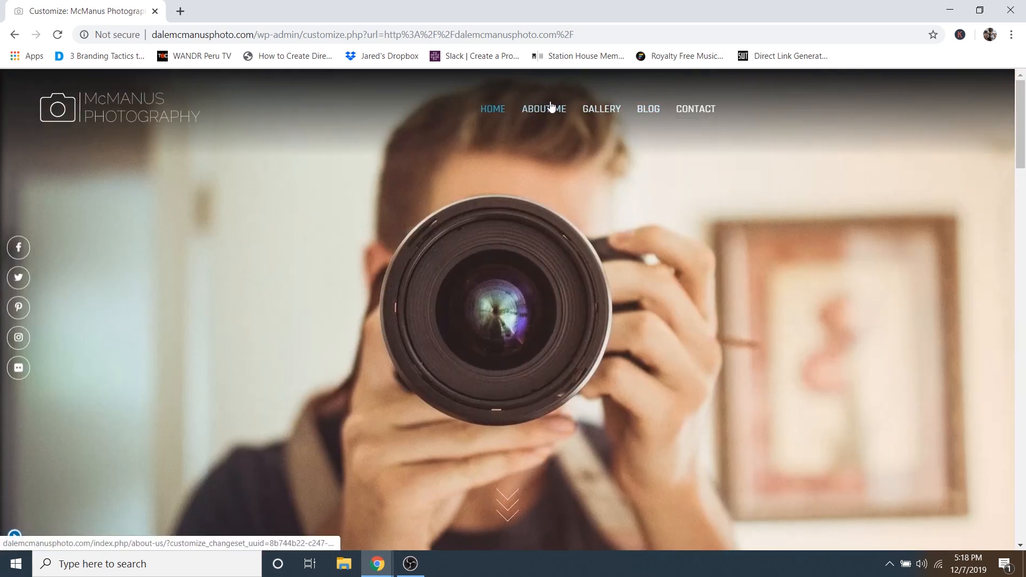
left_click(650, 111)
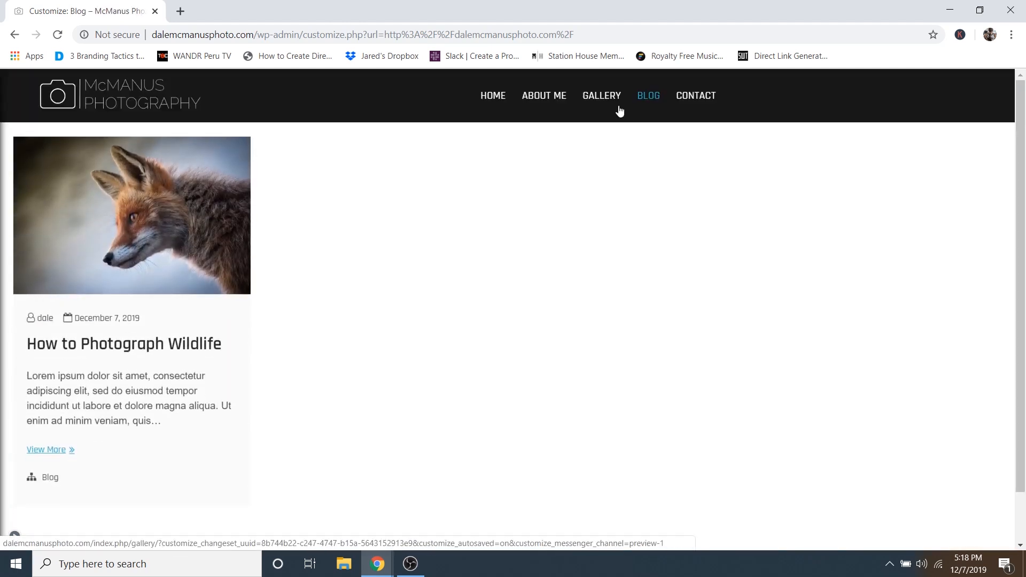
scroll(410, 256, "down", 1)
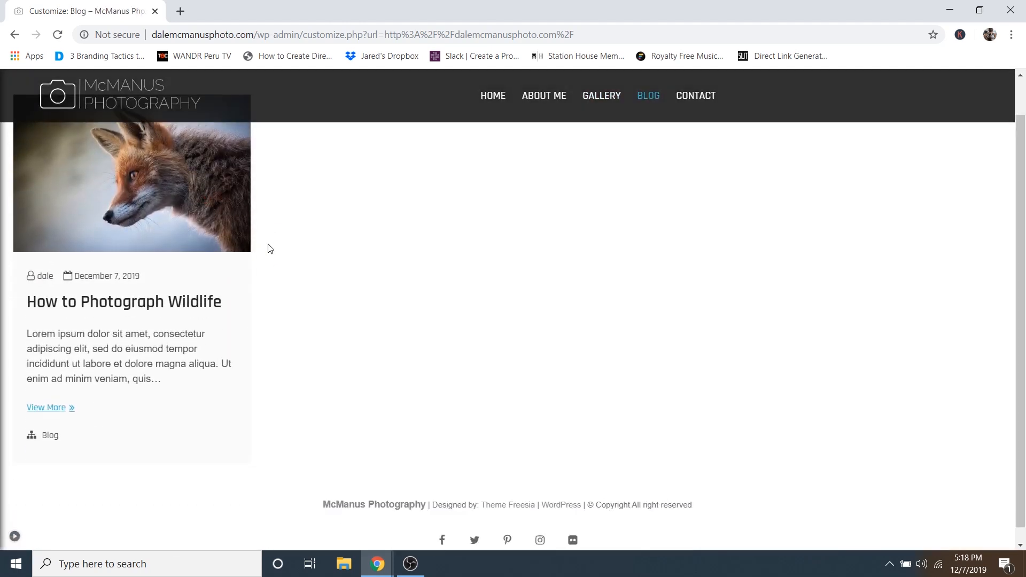
scroll(405, 138, "up", 1)
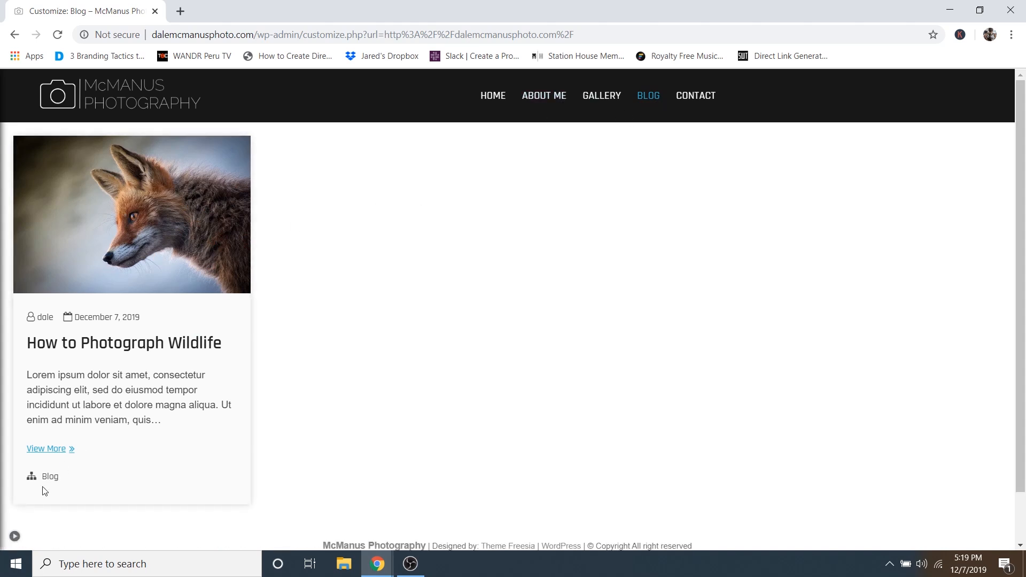
- Publish the Main Menu changes and close the Customizer to the live site
left_click(15, 536)
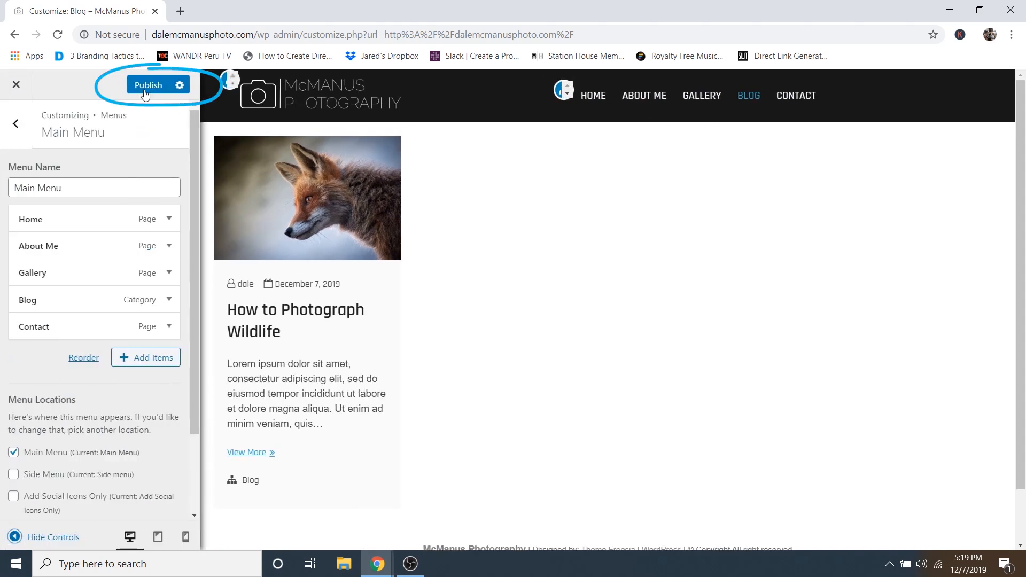
left_click(146, 85)
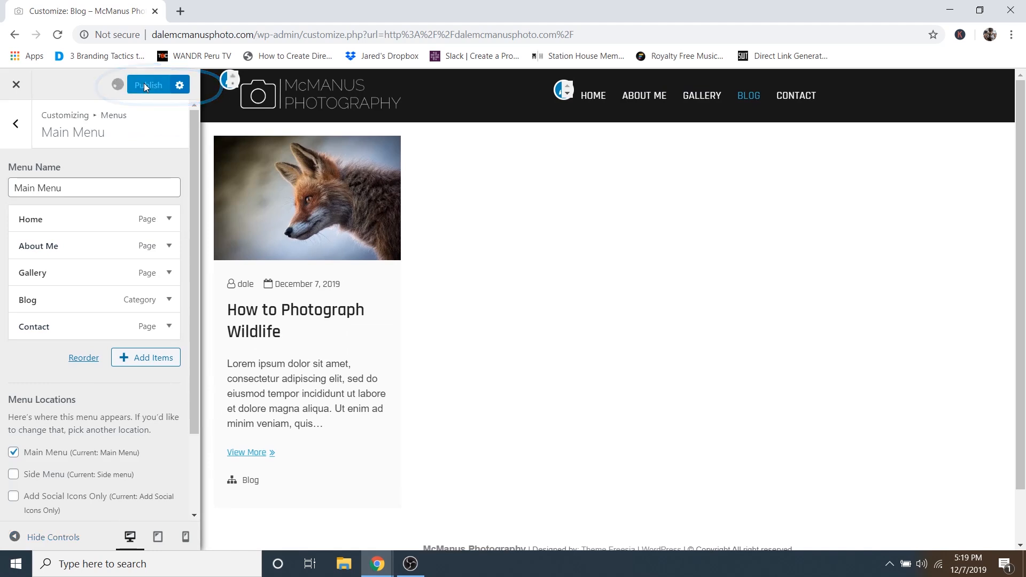
left_click(15, 85)
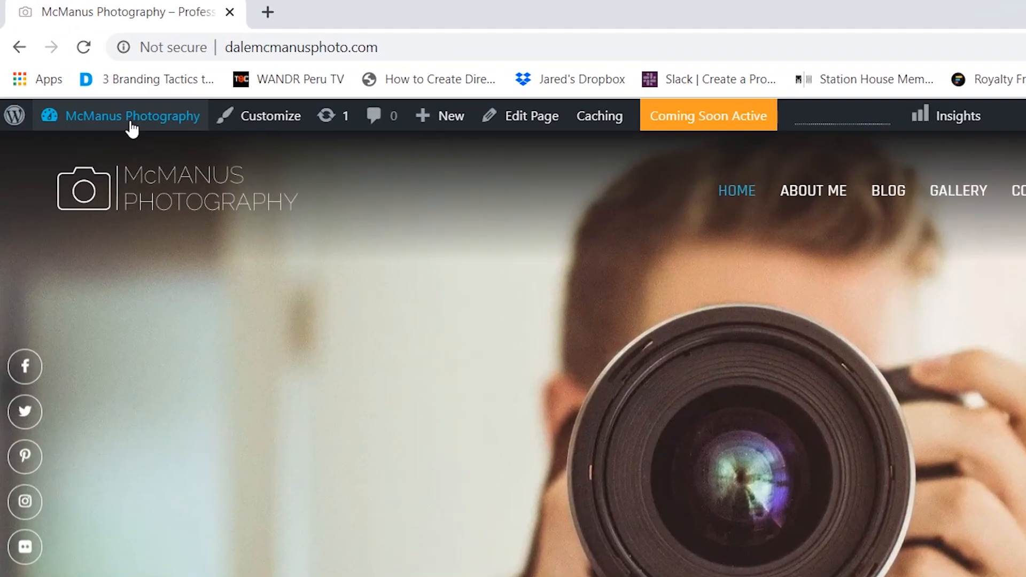
- Open the admin Dashboard and follow the Coming Soon notice's 'click here' link to launch the site
mouse_move(113, 112)
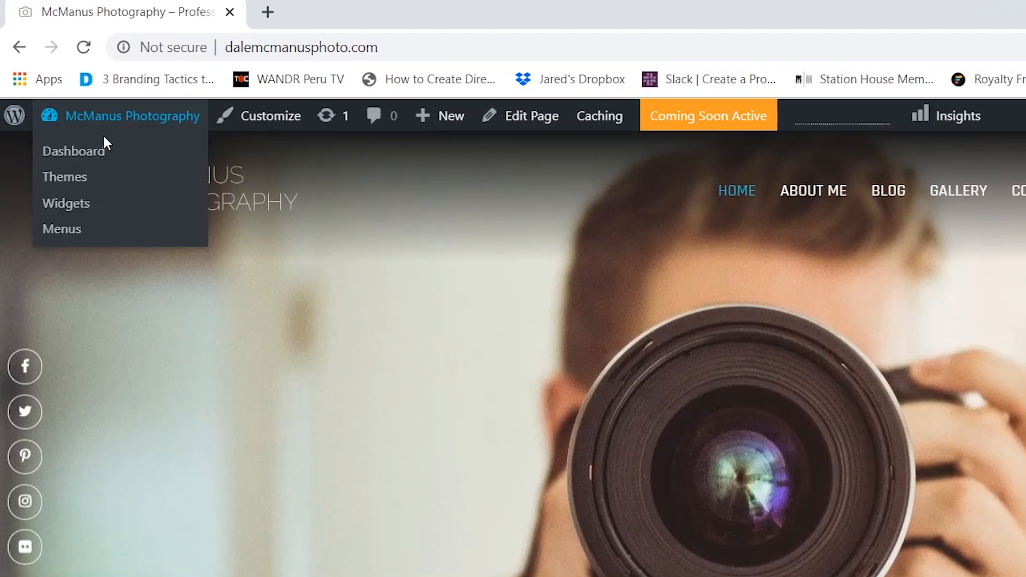
left_click(79, 156)
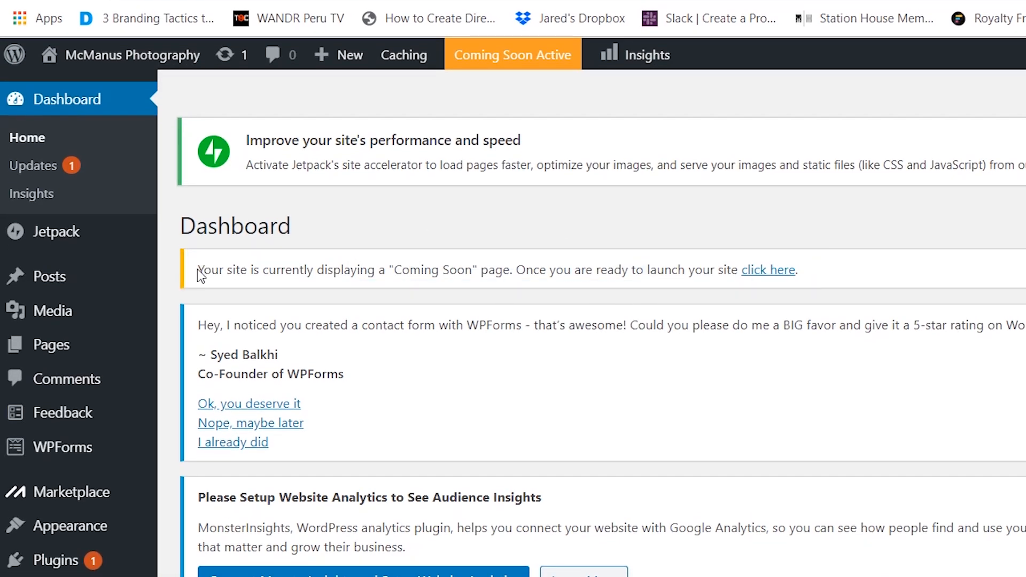
left_click_drag(199, 270, 515, 285)
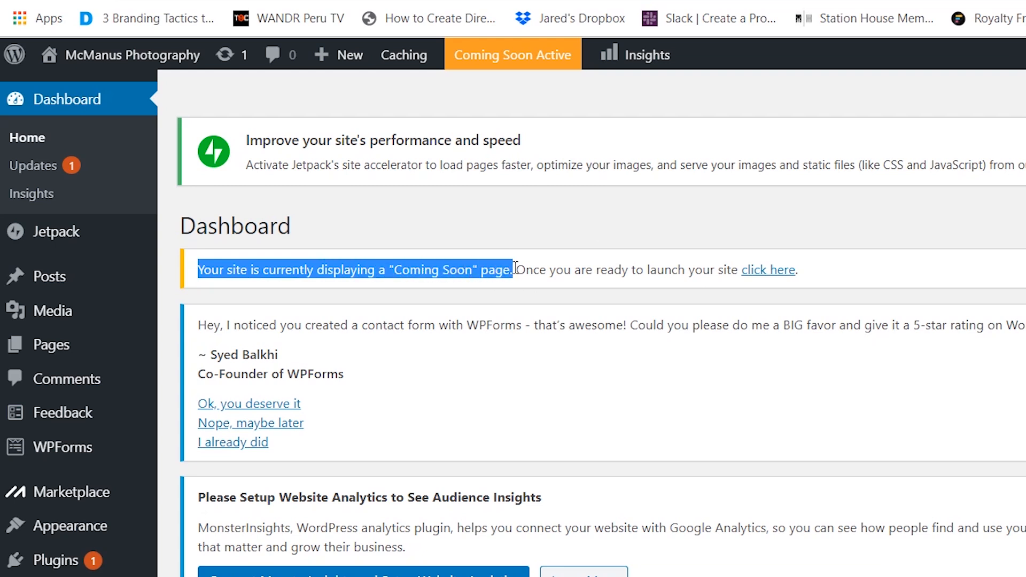
left_click(549, 268)
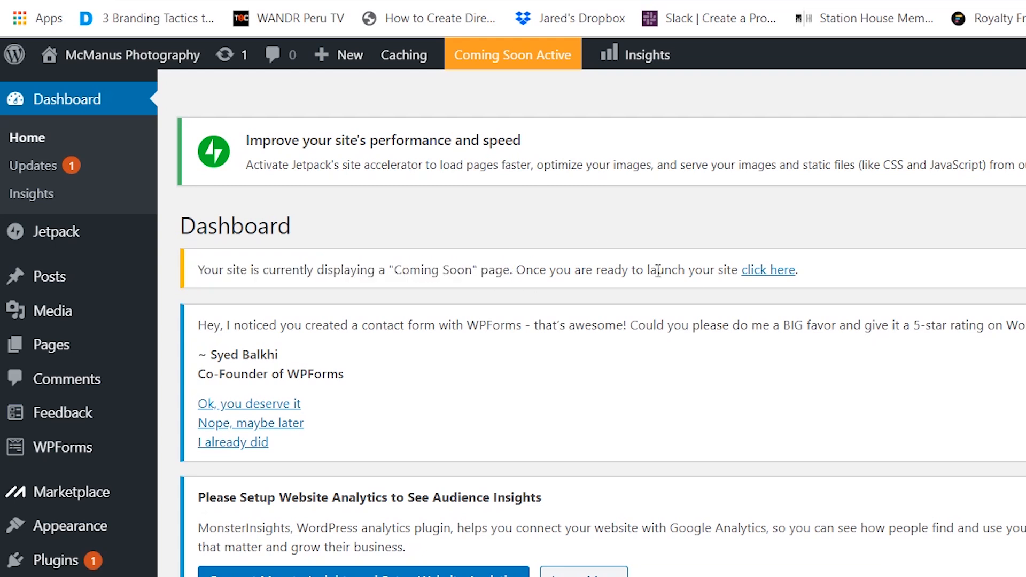
left_click(756, 276)
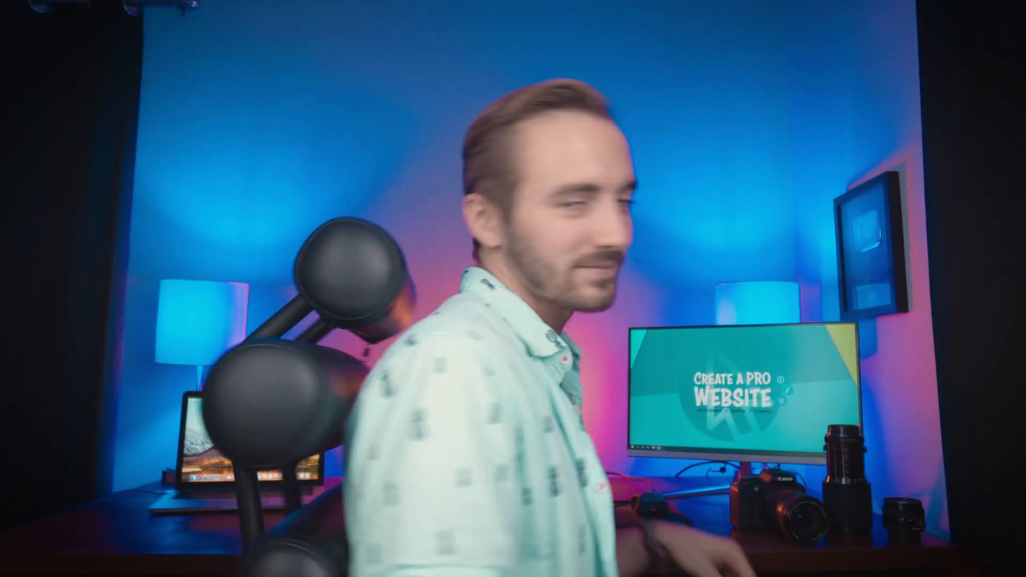